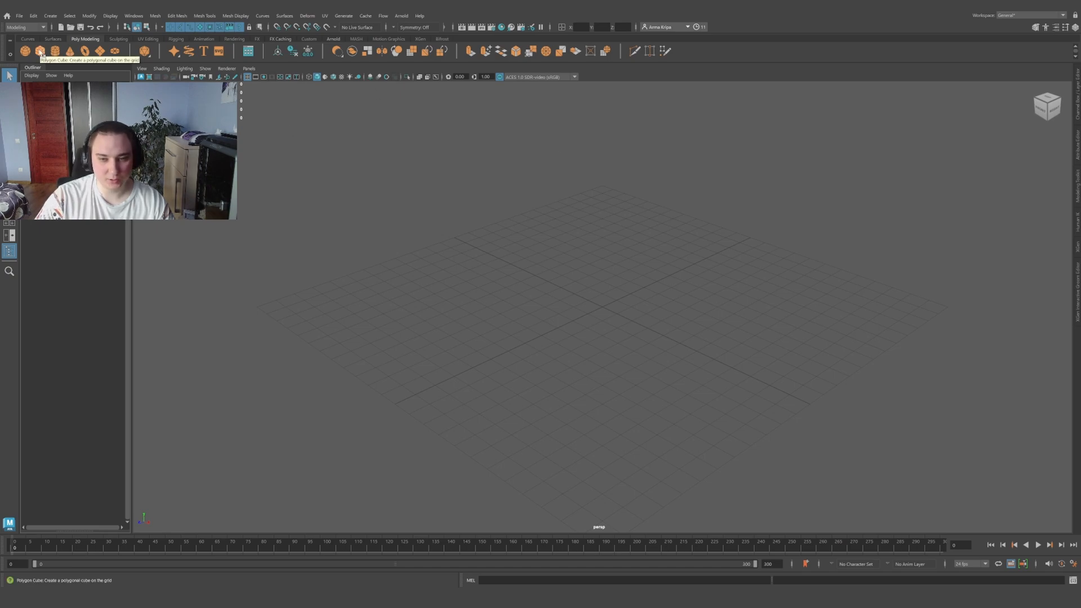
Step: Create a polygon cube on the grid and open the UV Editor for it
left_click(40, 52)
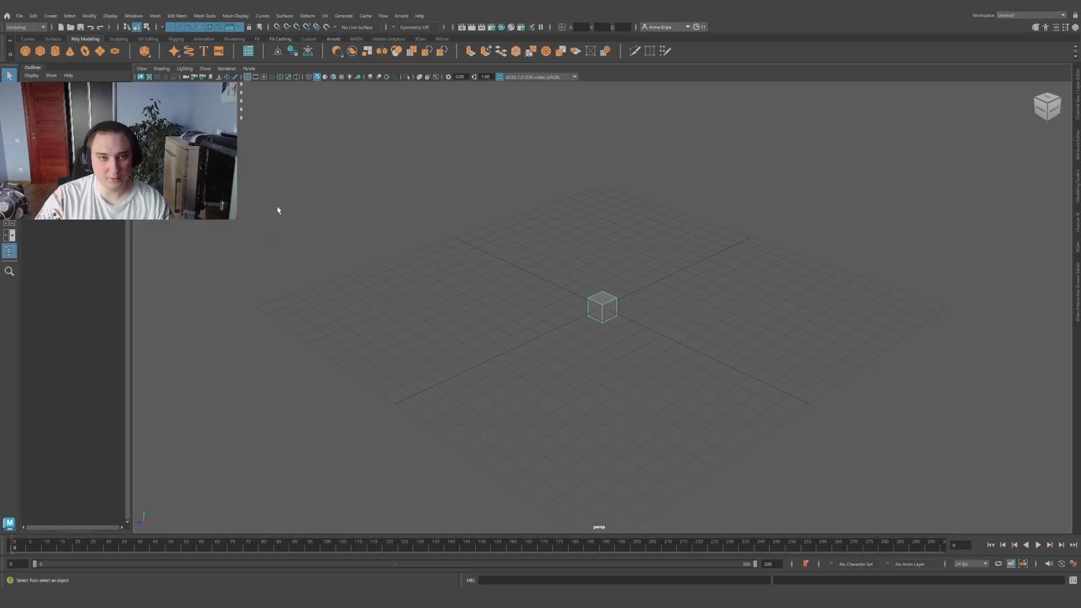
left_click(326, 17)
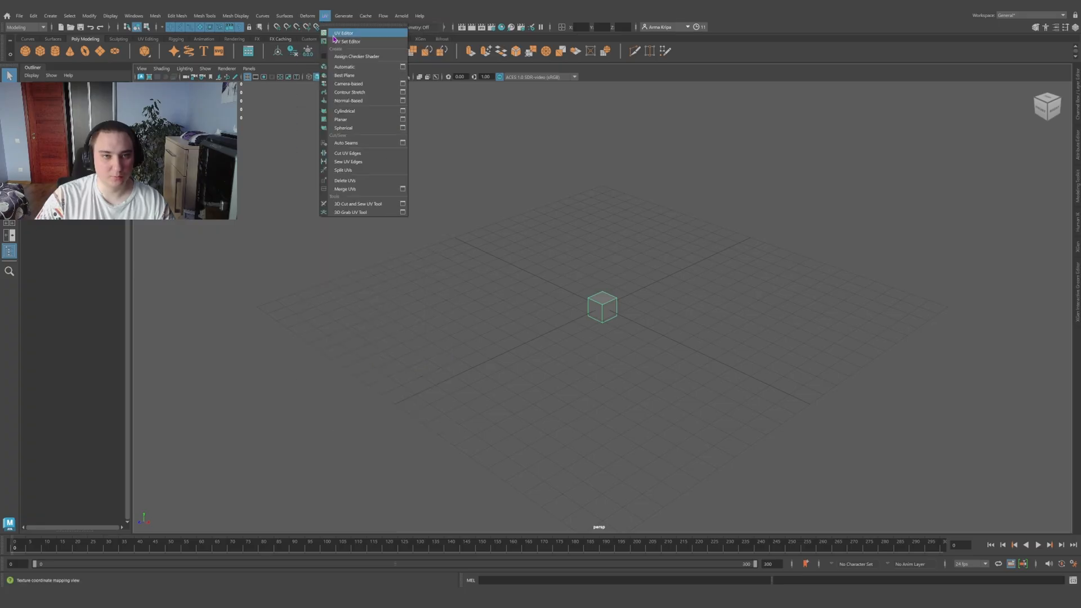
left_click(340, 34)
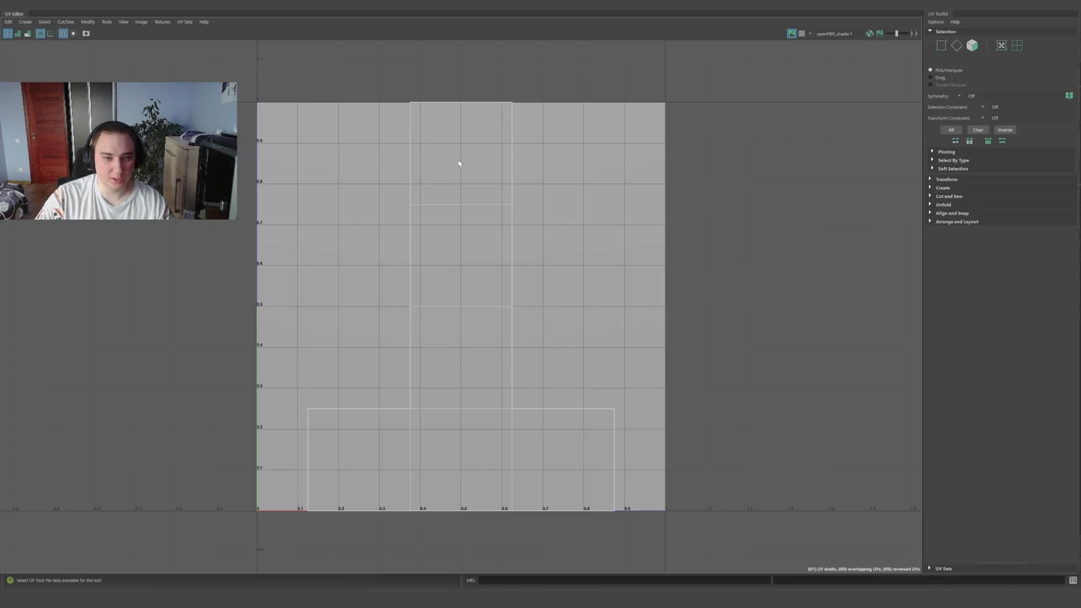
Step: Switch the UV Editor to face selection and select the uppermost face of the cube's UV layout
right_click(535, 128)
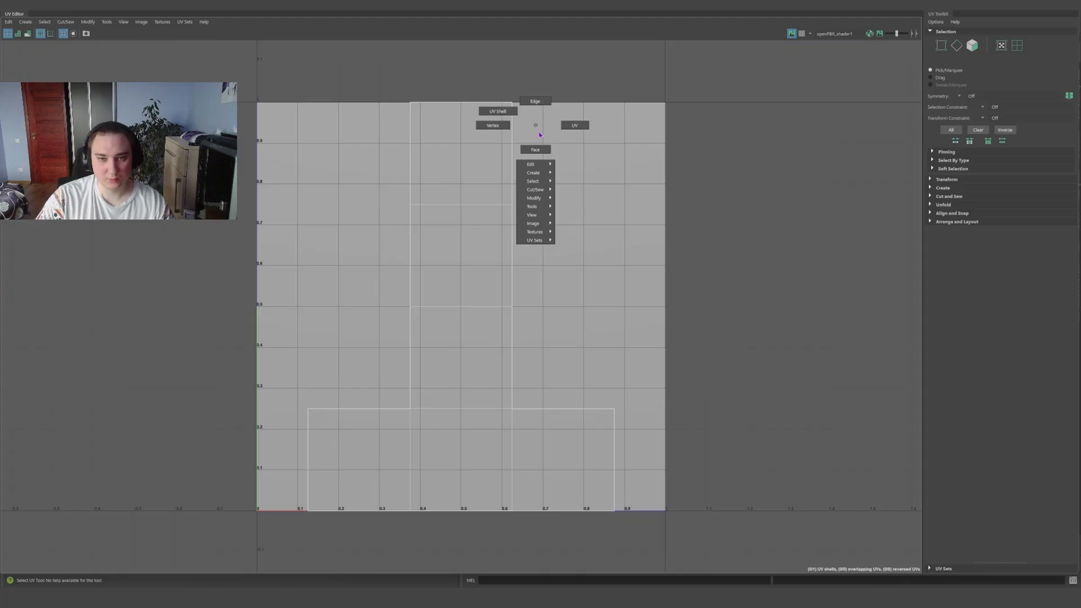
left_click(535, 150)
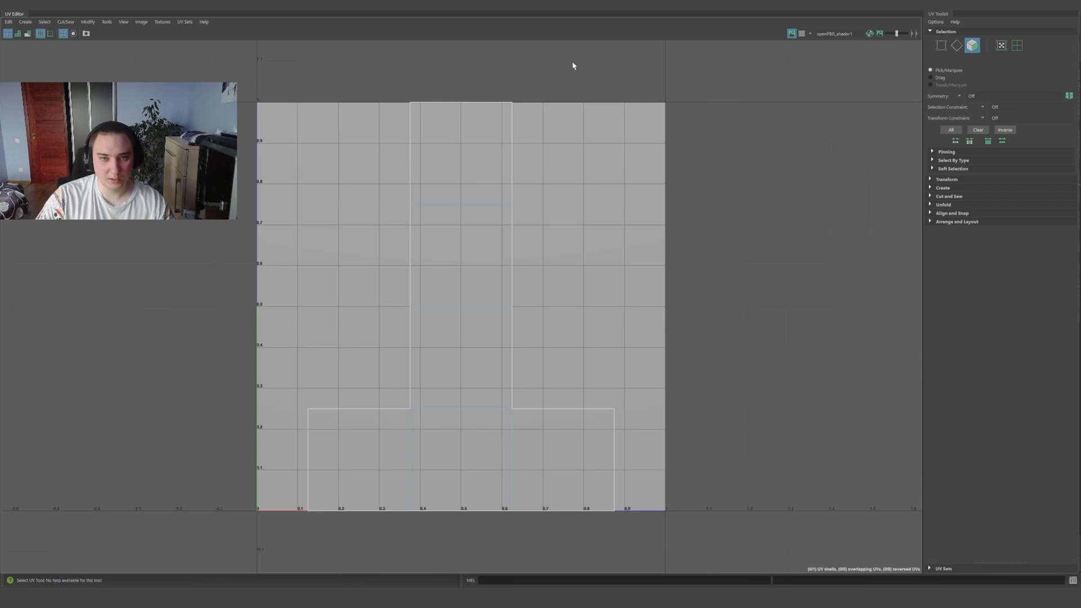
left_click(440, 156)
left_click(467, 129)
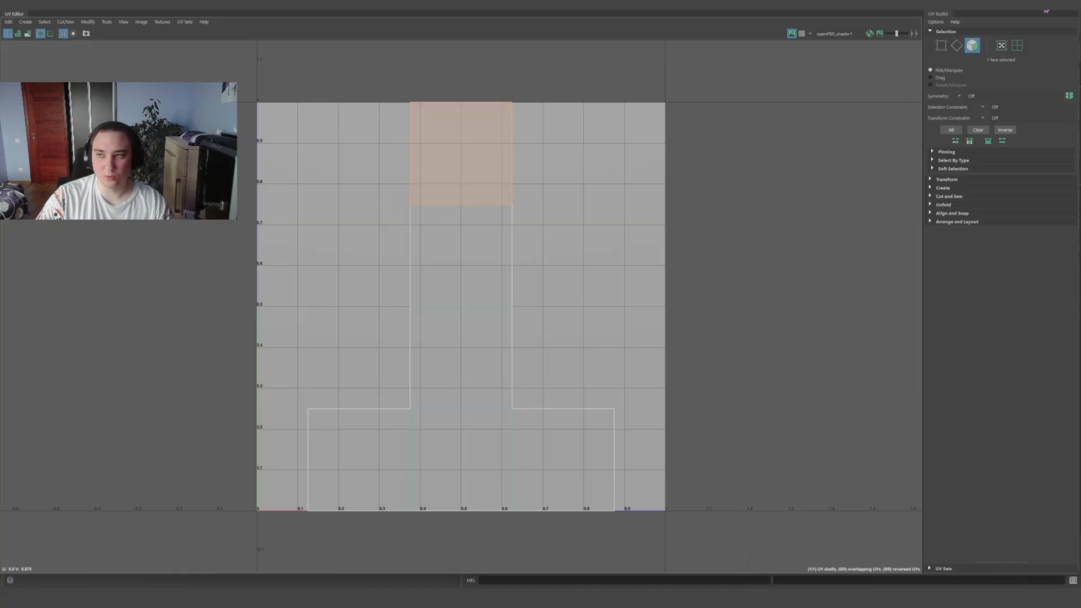
Step: Shrink the UV Editor into a floating window beside the cube and select the corresponding face on the 3D model
left_click_drag(1012, 8, 665, 142)
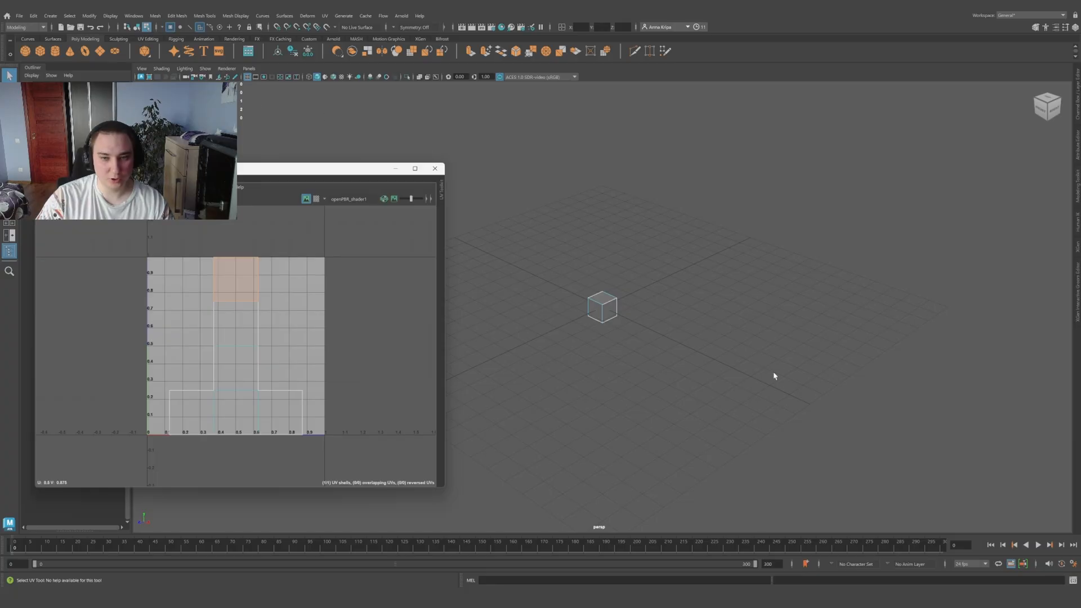
left_click_drag(707, 372, 615, 309, "alt")
scroll(606, 309, "up", 3)
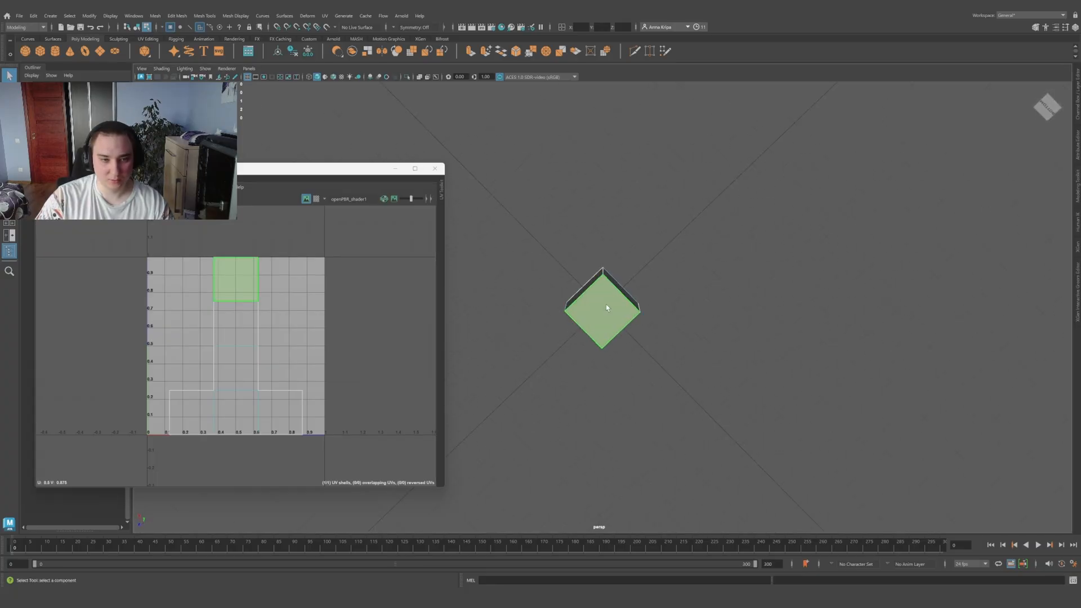
left_click(606, 304)
scroll(605, 304, "up", 3)
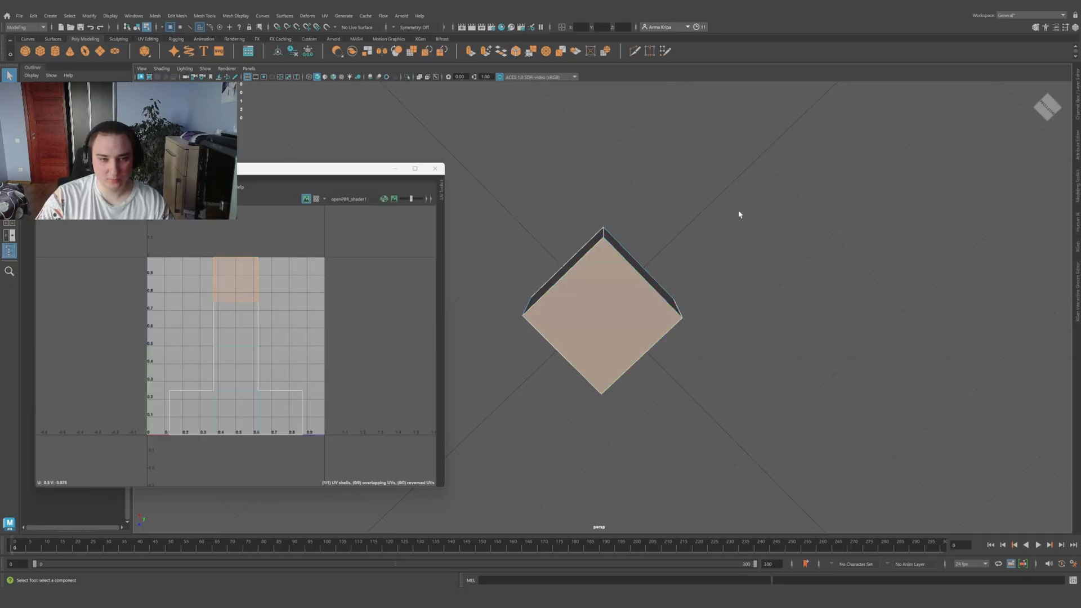
mouse_move(739, 215)
left_mouse_down("alt")
mouse_move(741, 237)
mouse_move(738, 204)
left_mouse_up("alt")
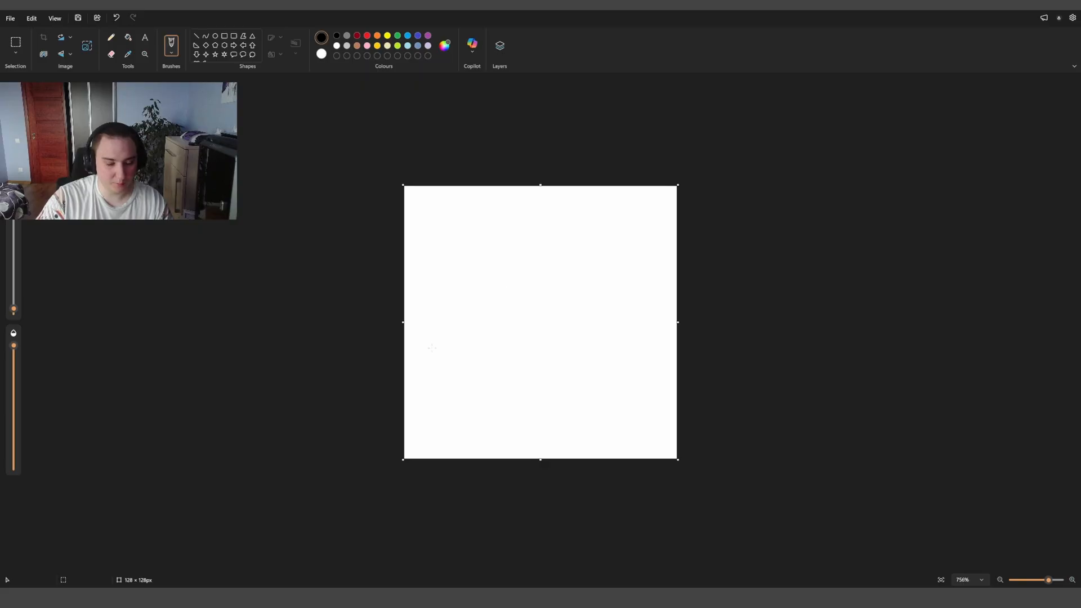
Step: Switch to Paint, draw a small black smiley face at the top centre of the 128 × 128 px canvas, and save the image
left_click(526, 204)
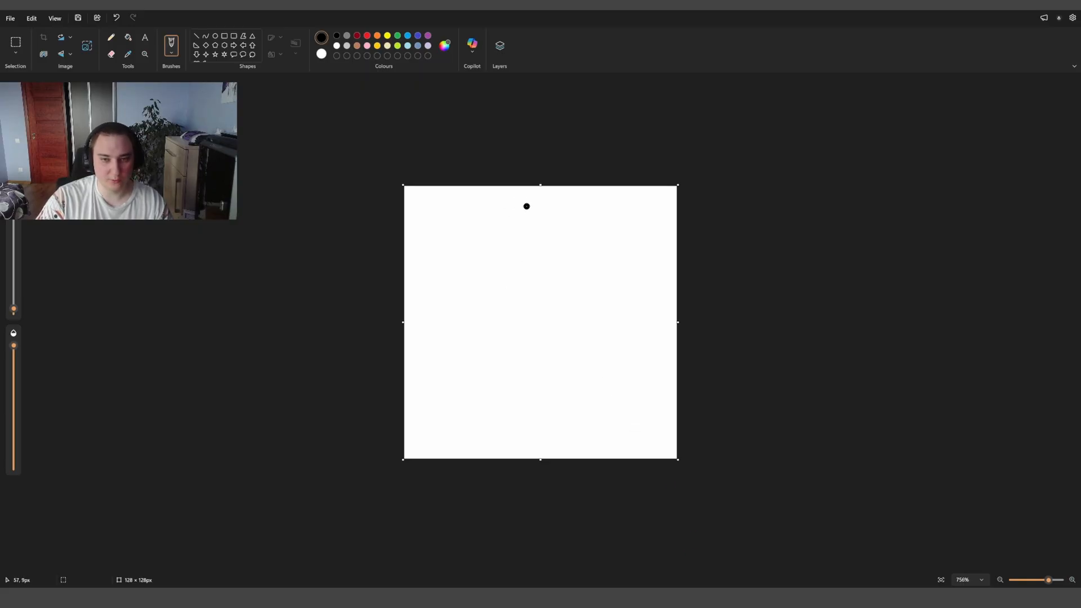
mouse_move(526, 194)
left_mouse_down()
mouse_move(526, 212)
mouse_move(540, 212)
mouse_move(529, 234)
mouse_move(555, 214)
left_mouse_up()
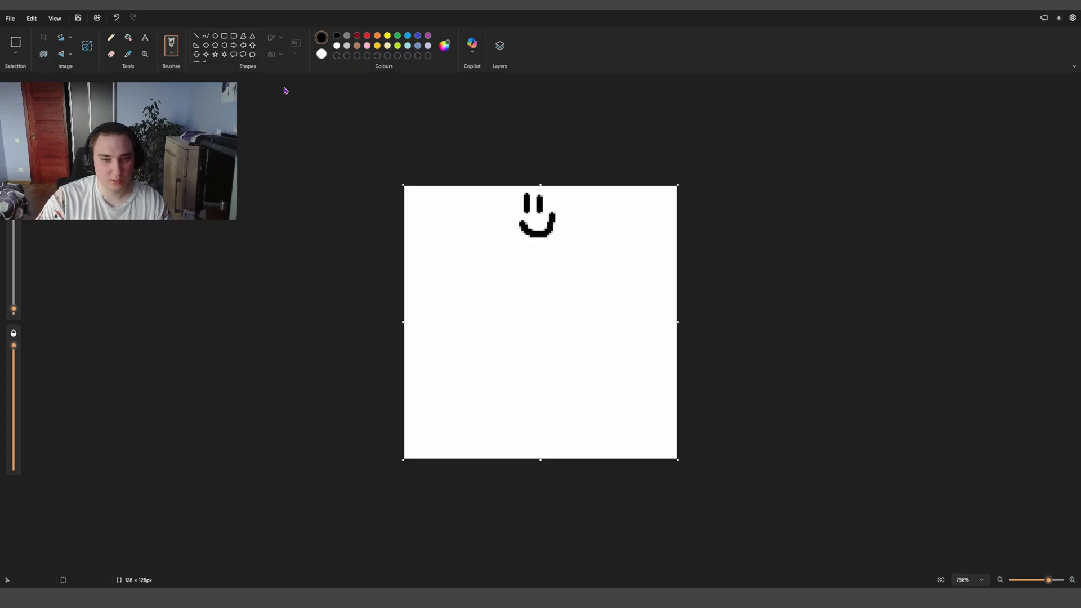
left_click(12, 19)
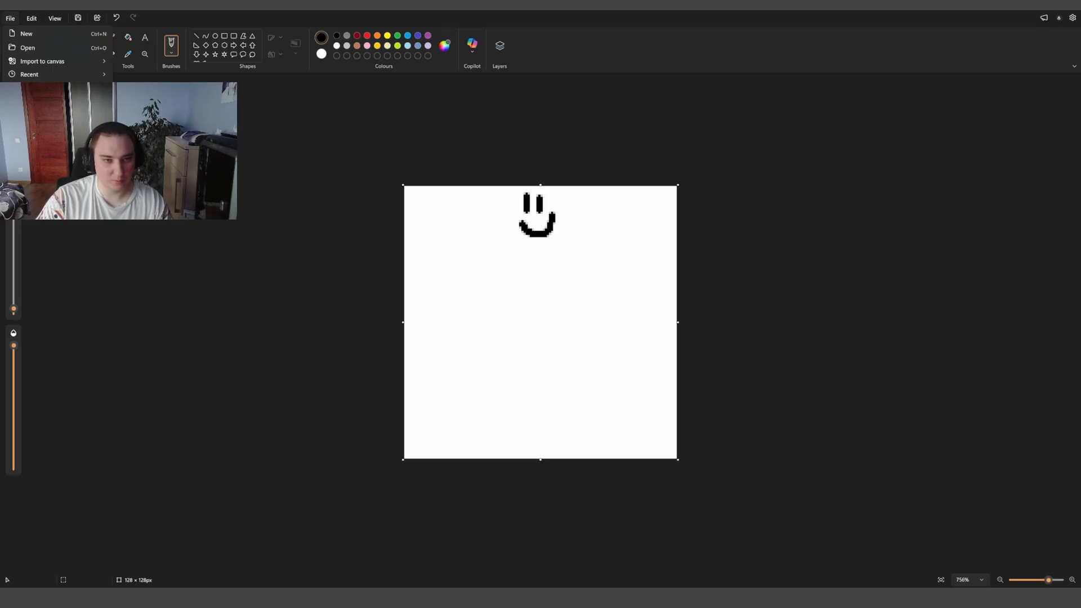
left_click(27, 88)
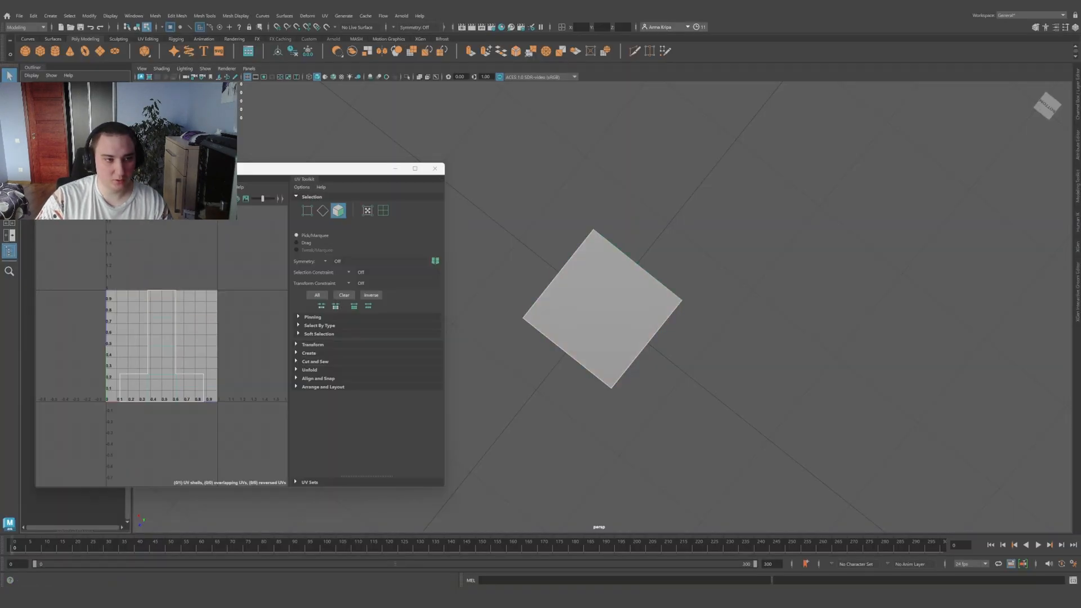
Step: Back in Maya, connect a File texture to the base colour of the cube's material and load smile.png as its image
right_click(603, 280)
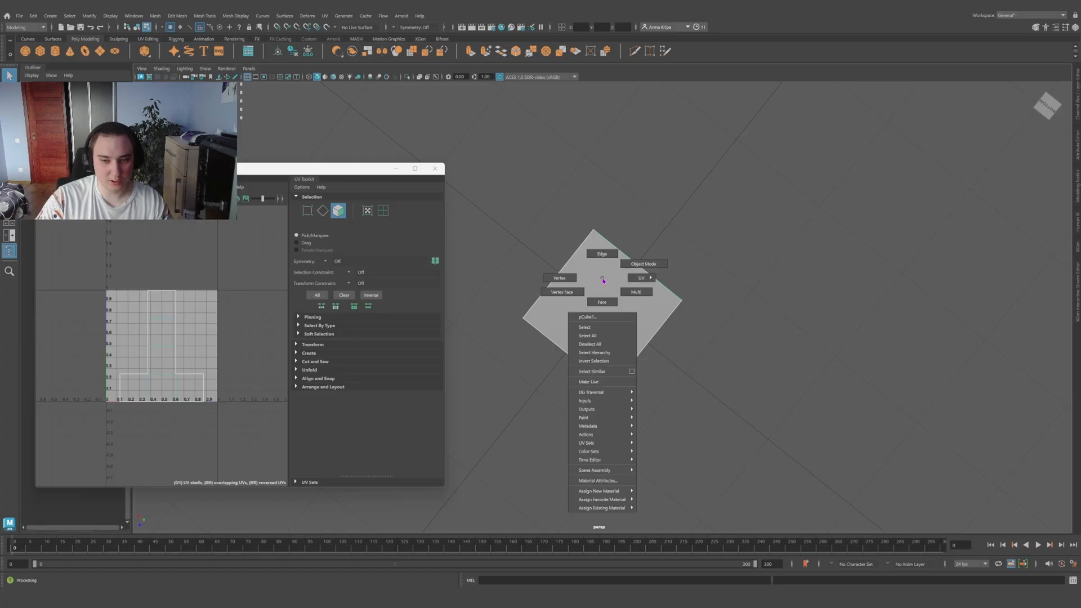
left_click(597, 482)
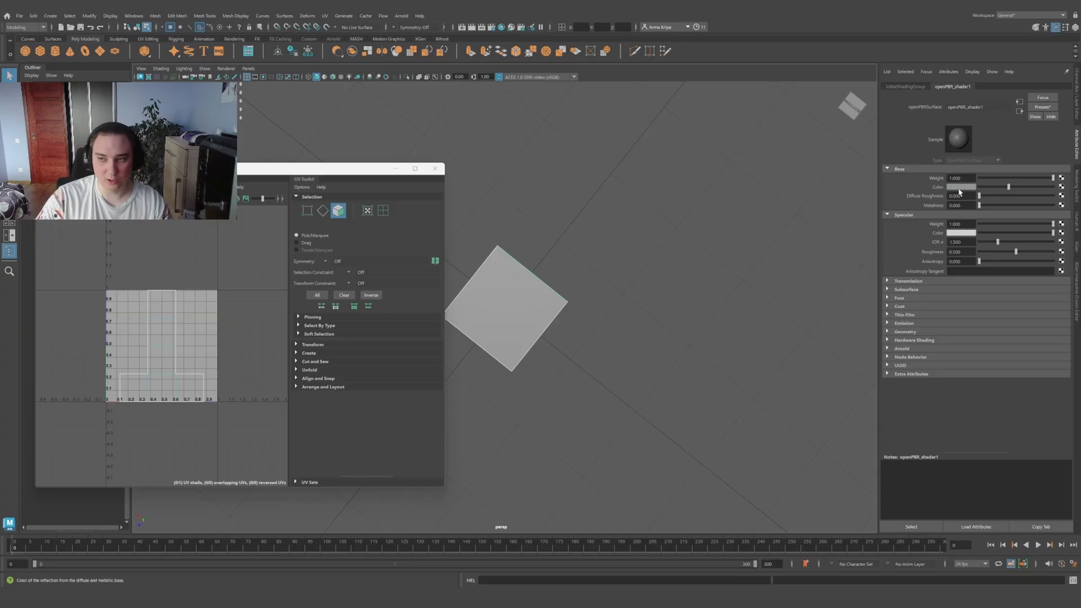
left_click(1061, 187)
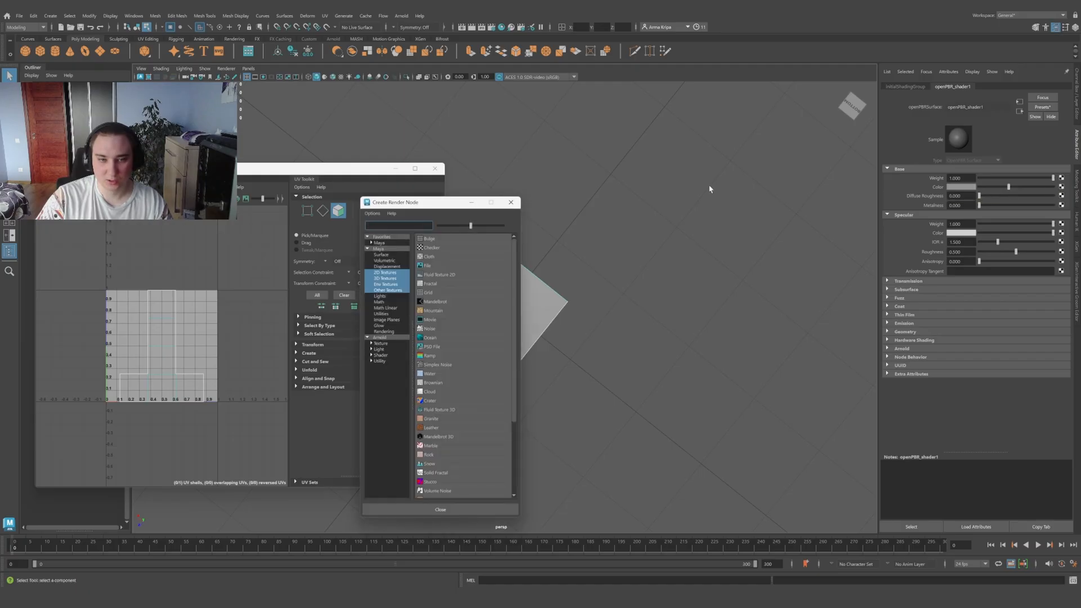
left_click(431, 267)
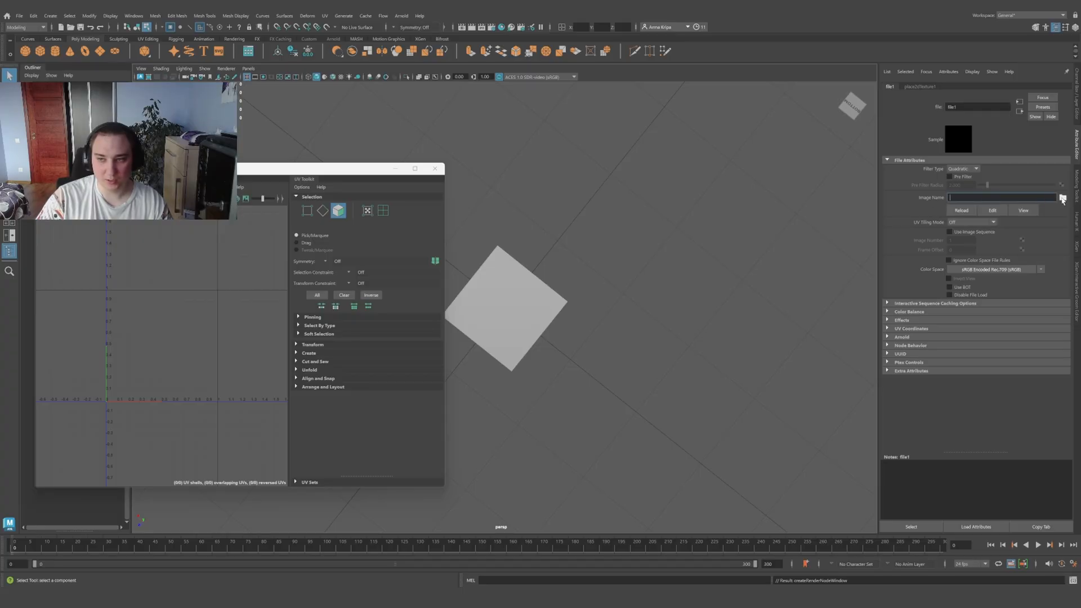
left_click(1063, 198)
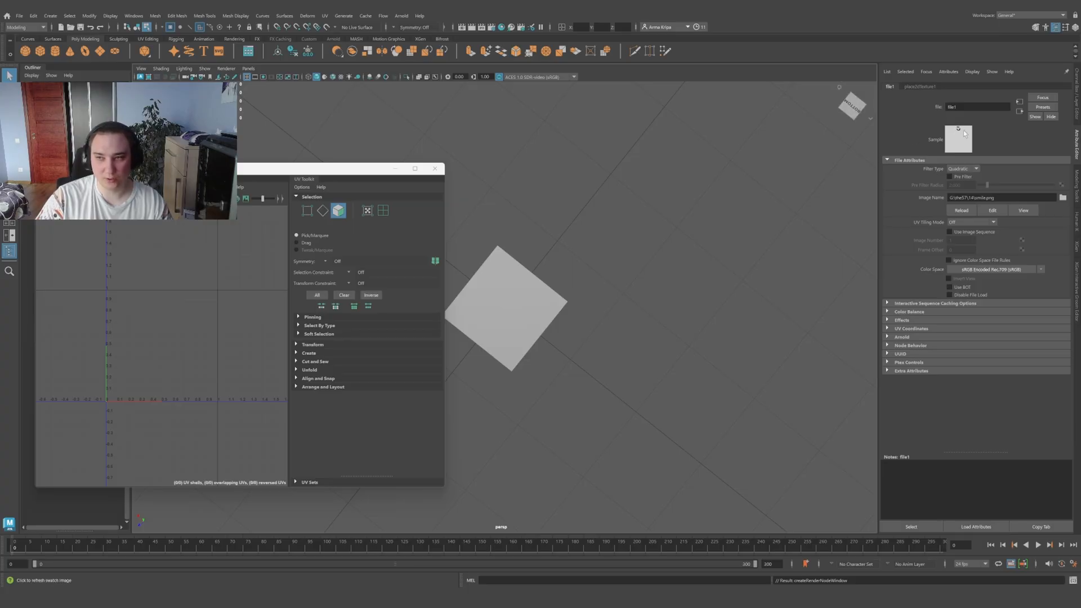
Step: Check the face under the smiley in the UV layout, return the cube to object mode, and turn on textured display
left_click(510, 284)
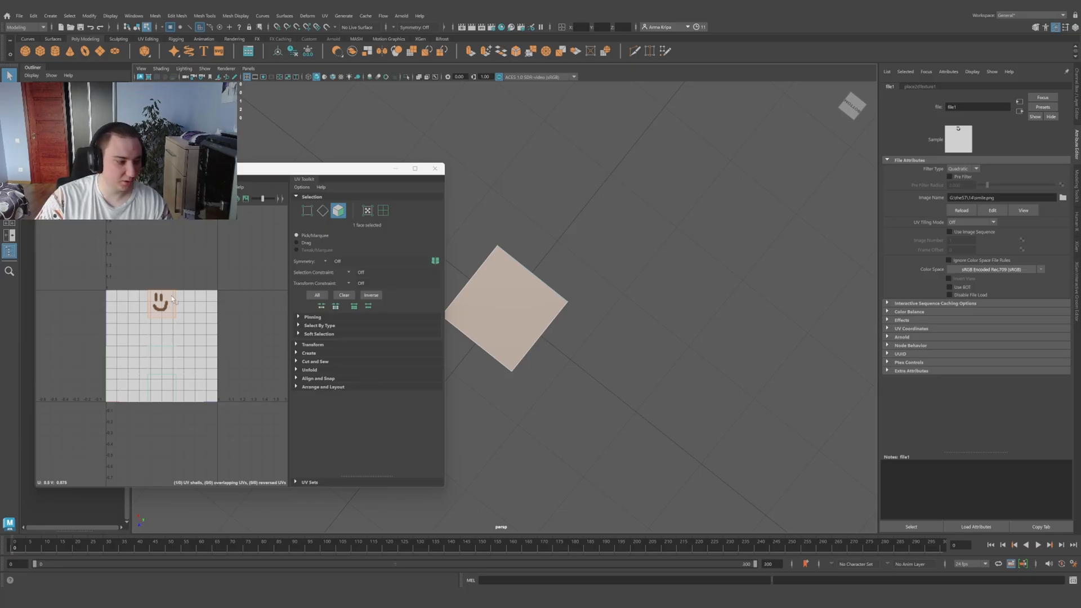
right_click_drag(499, 293, 542, 272)
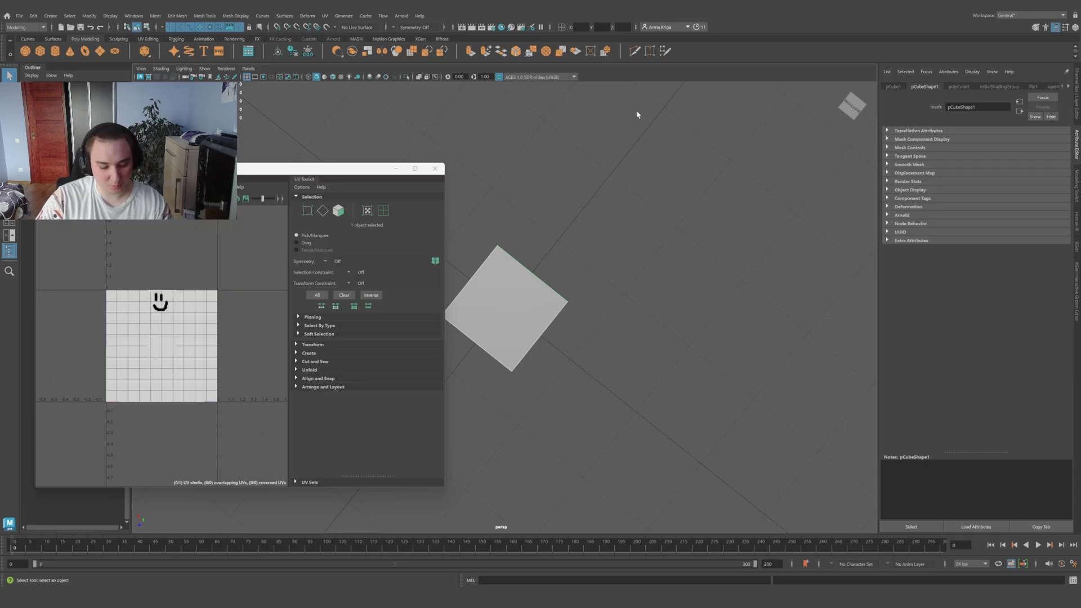
key("6")
left_click_drag(495, 178, 572, 203, "alt")
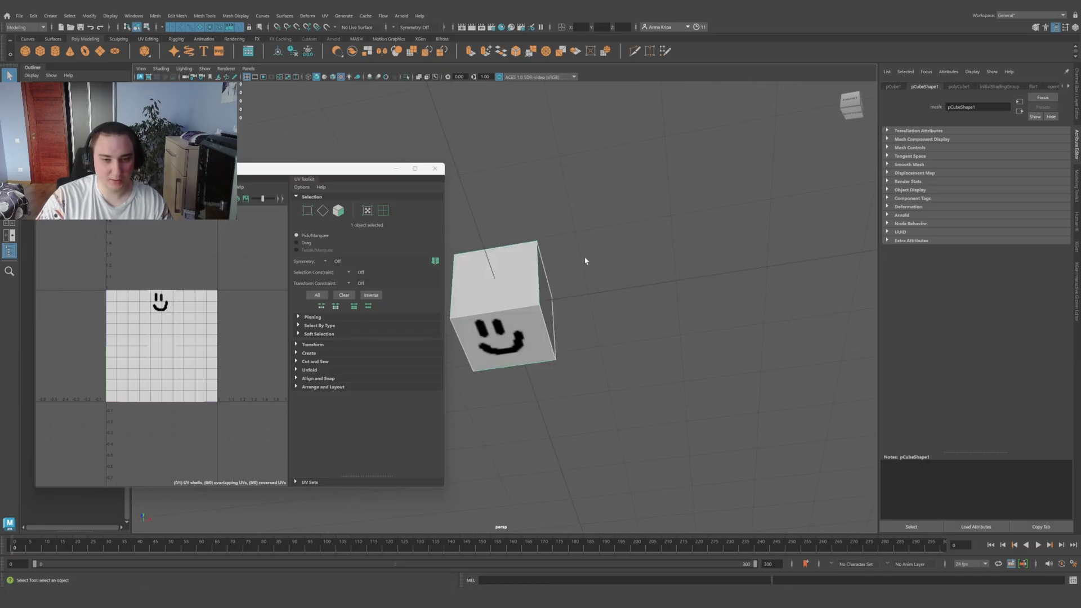
middle_click_drag(619, 281, 635, 279, "alt")
Step: Select all of the cube's UVs in the UV Editor and experiment with rotating the whole layout, undoing the first rotation
right_click(175, 323)
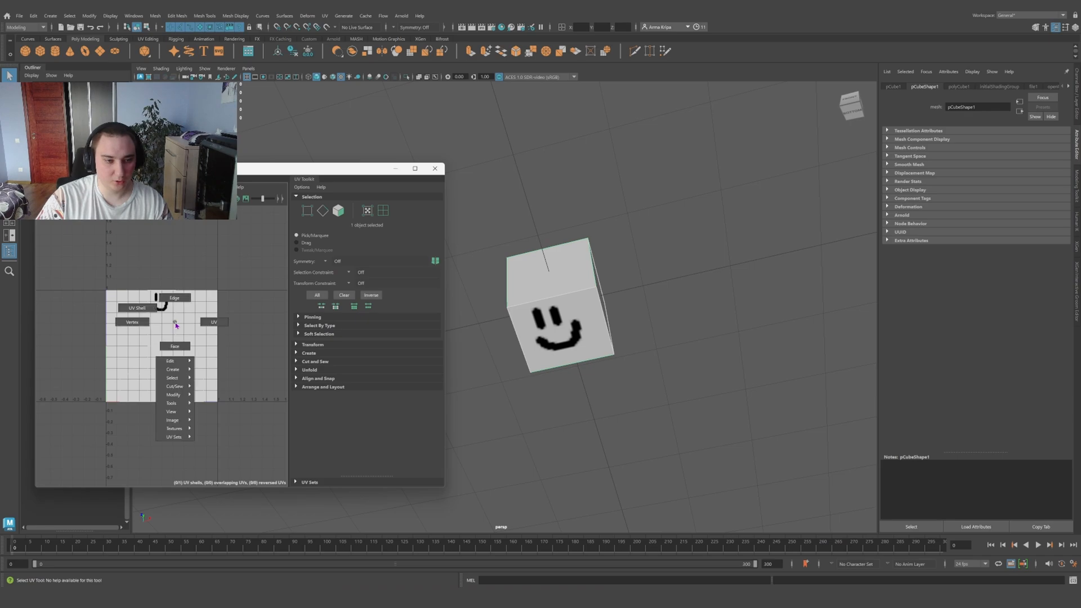
left_click(213, 324)
left_click_drag(72, 256, 246, 434)
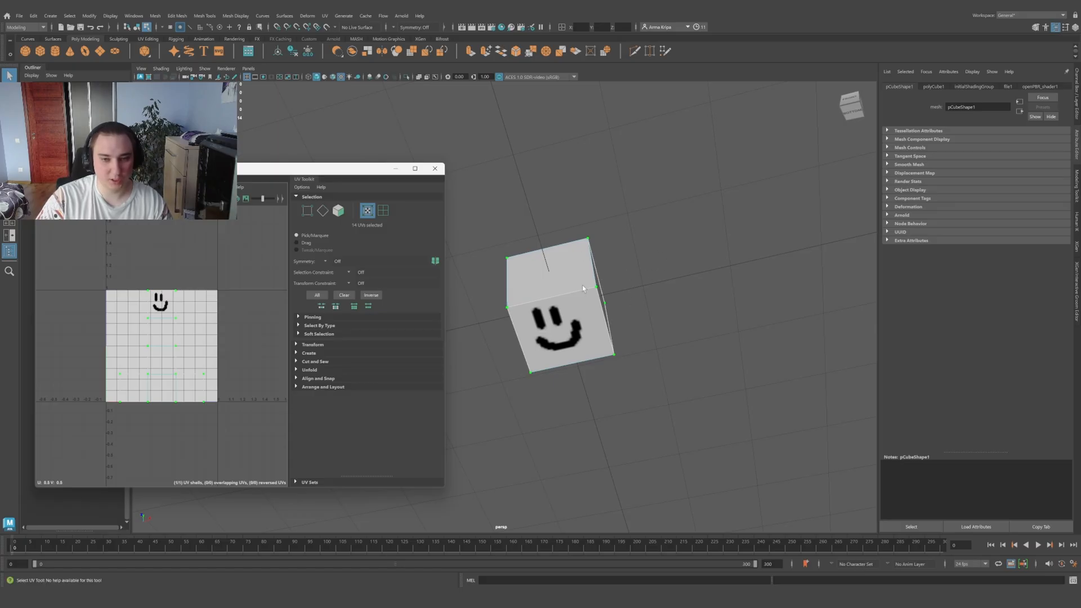
key("e")
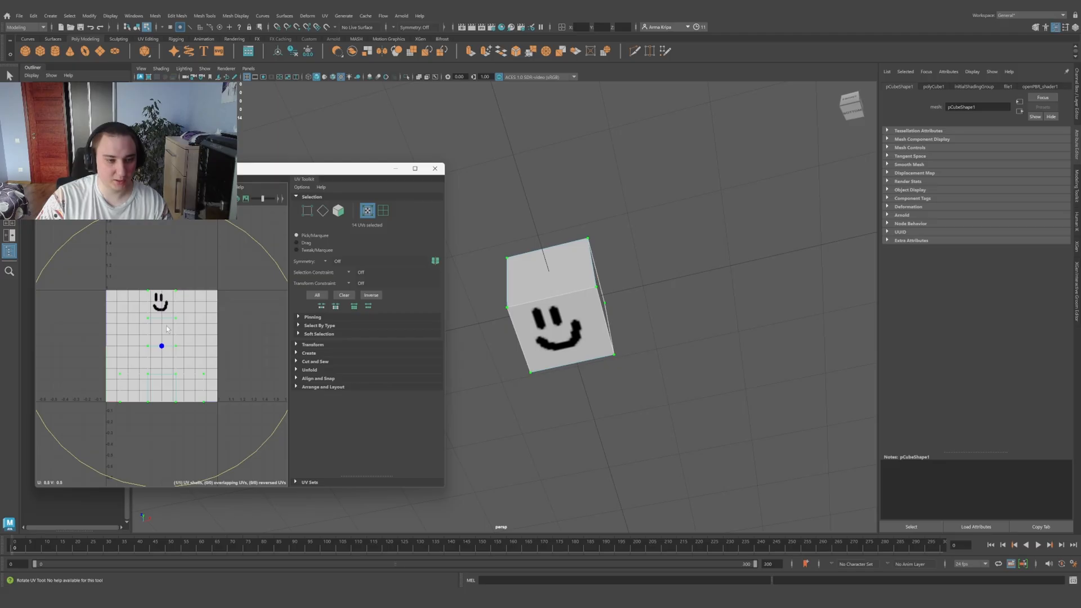
right_click_drag(146, 268, 177, 272)
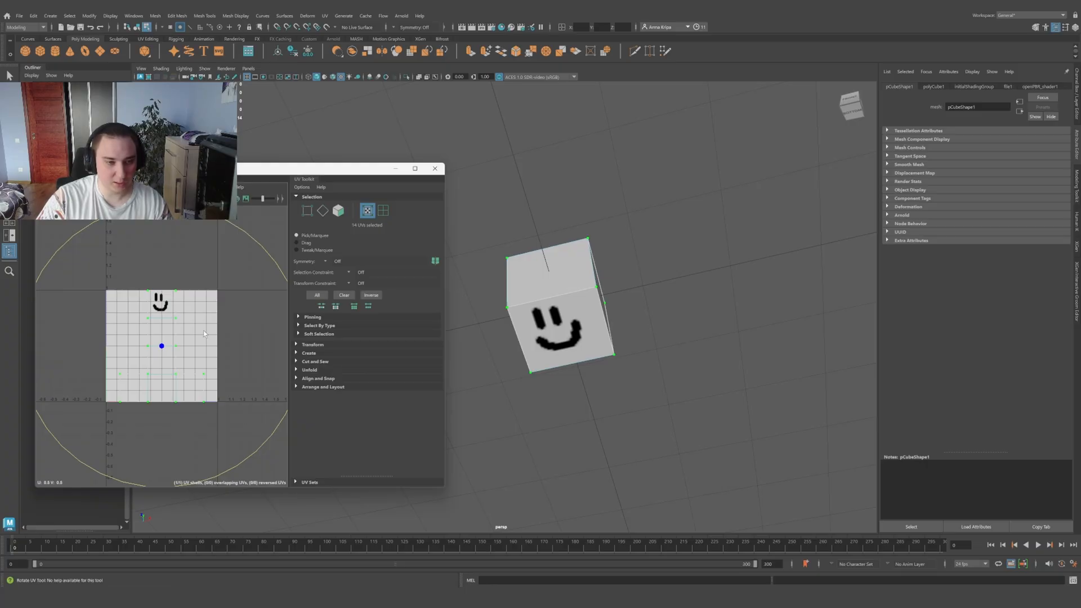
scroll(204, 329, "down", 1)
scroll(205, 329, "up", 1)
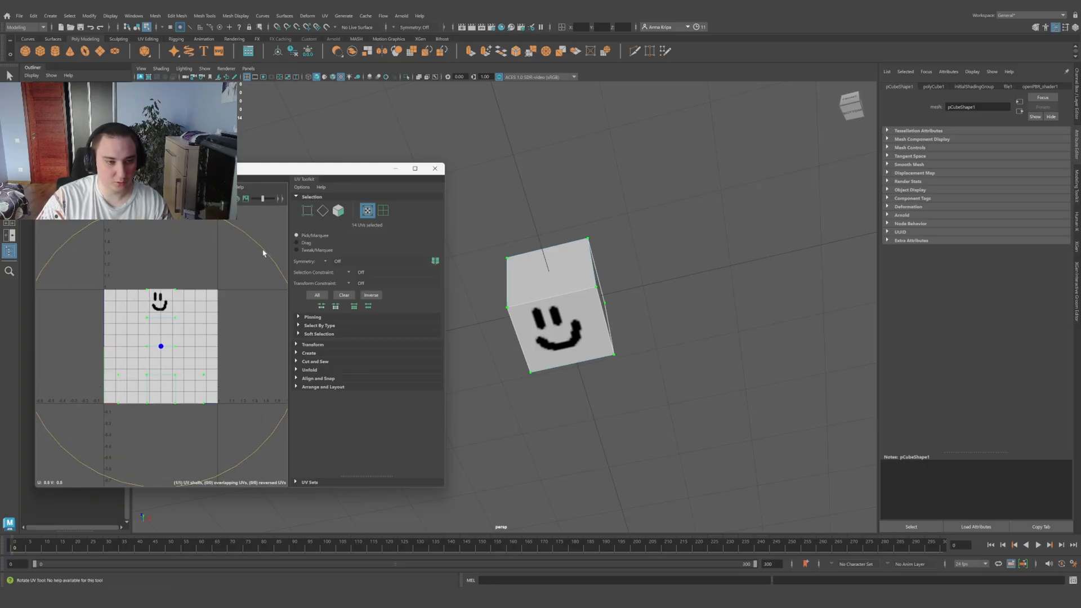
key("ctrl+z")
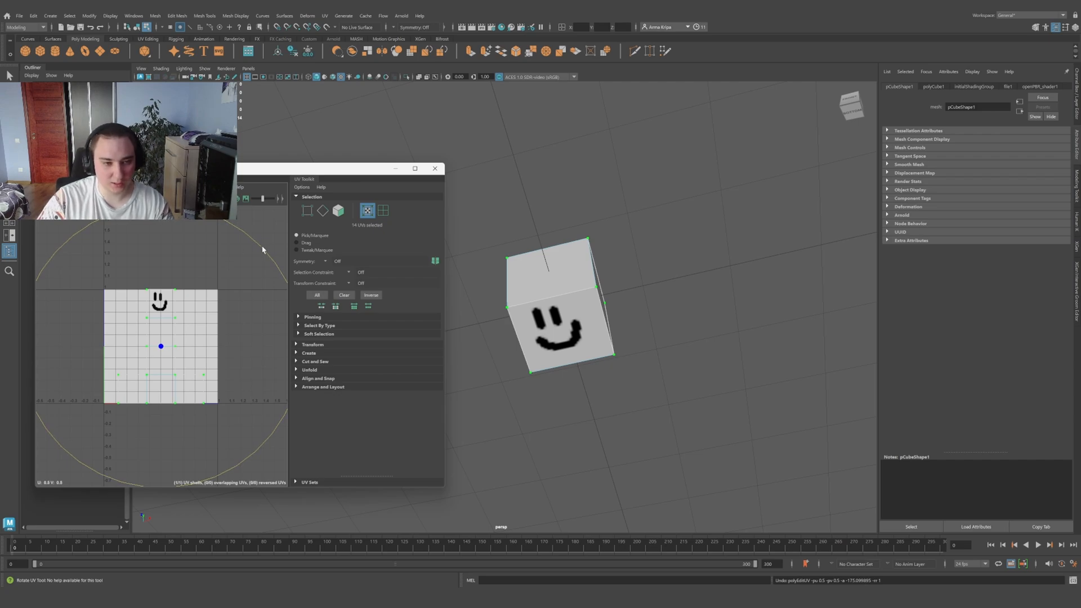
left_click_drag(262, 249, 50, 442)
left_click_drag(771, 476, 472, 346, "alt")
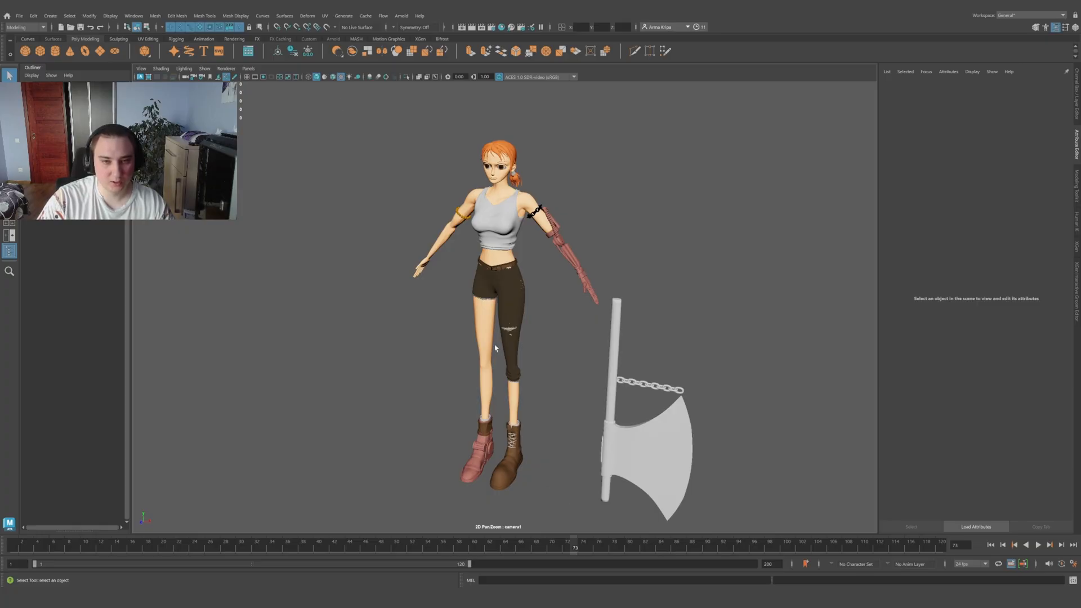
Step: Select the character's body mesh and isolate it in the viewport to examine it without clothes, hair and props
left_click(500, 190)
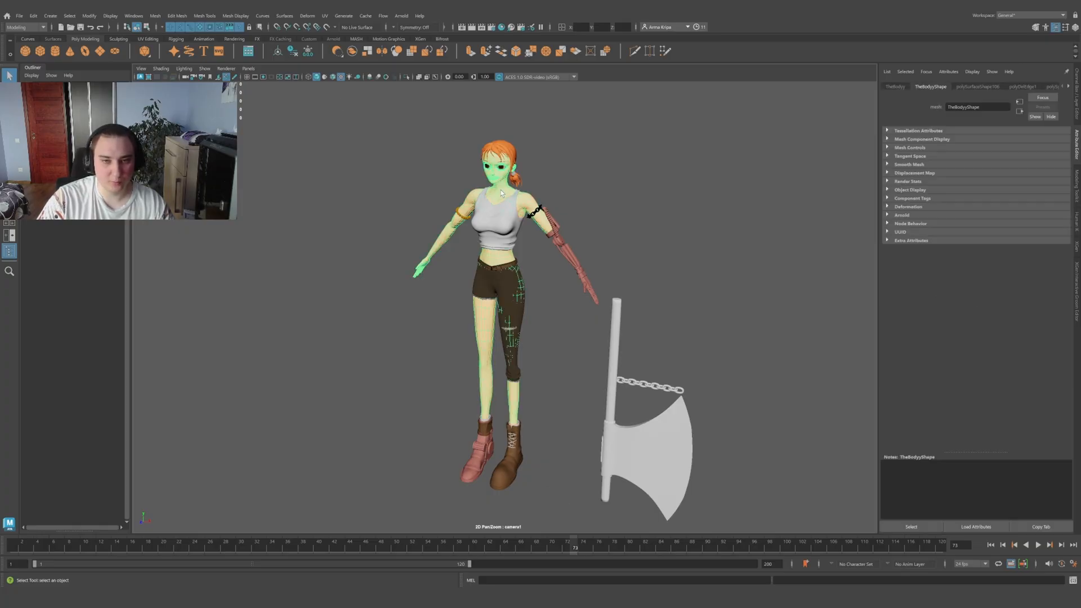
mouse_move(593, 213)
left_mouse_down("alt")
mouse_move(600, 198)
mouse_move(604, 213)
left_mouse_up("alt")
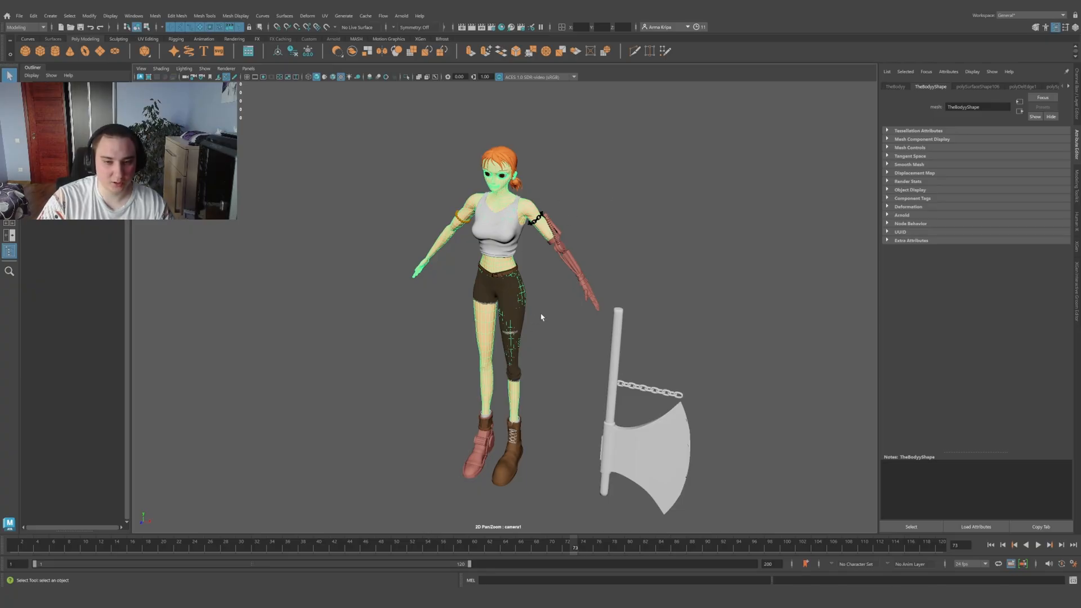
middle_click_drag(552, 294, 557, 306, "alt")
scroll(569, 323, "up", 3)
scroll(573, 328, "down", 1)
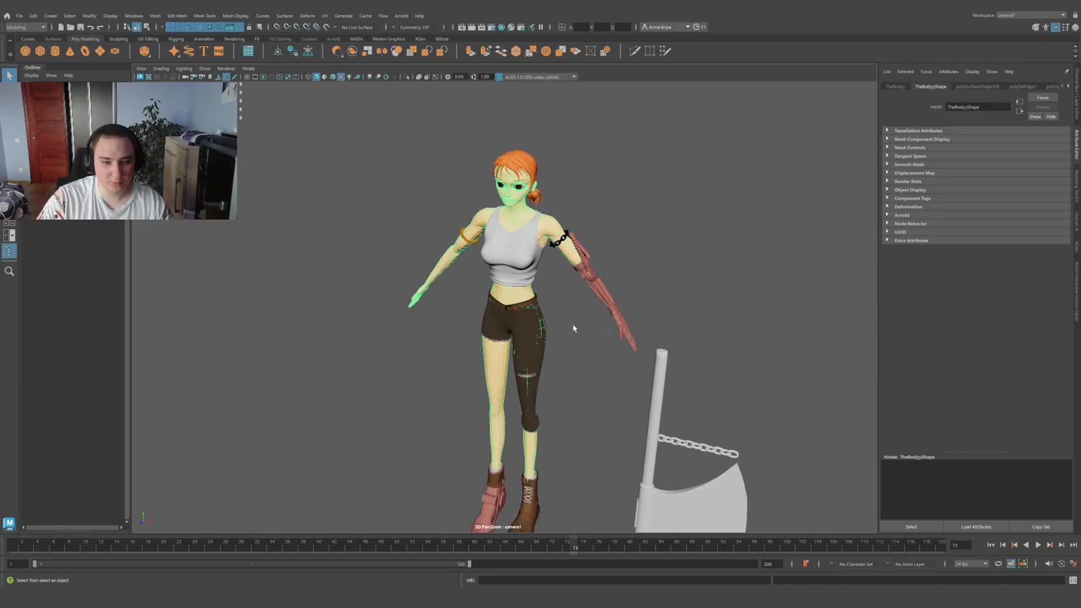
key("ctrl+1")
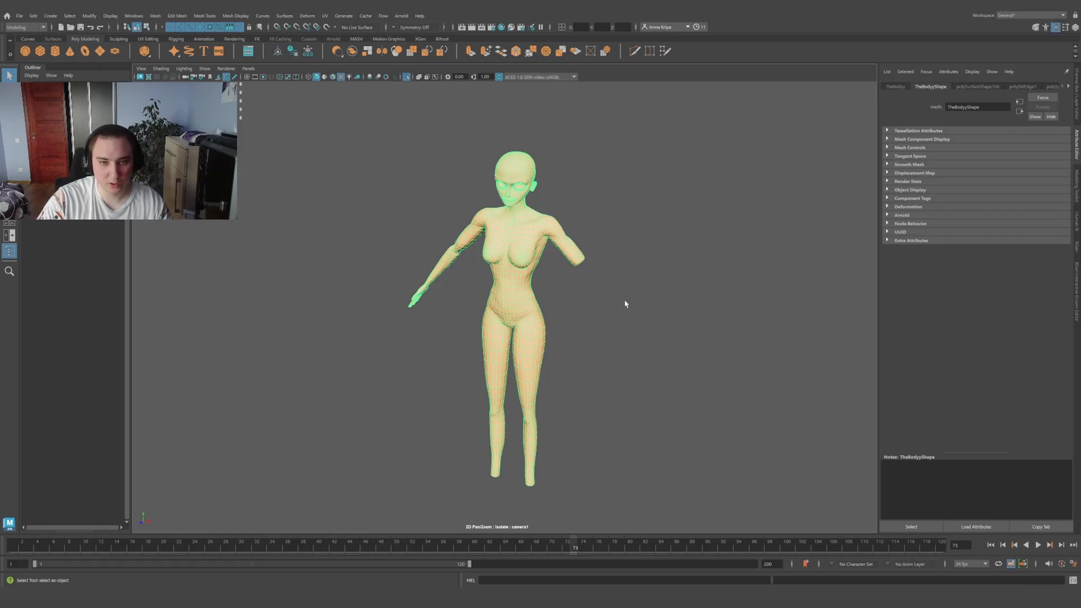
left_click_drag(606, 294, 626, 284, "alt")
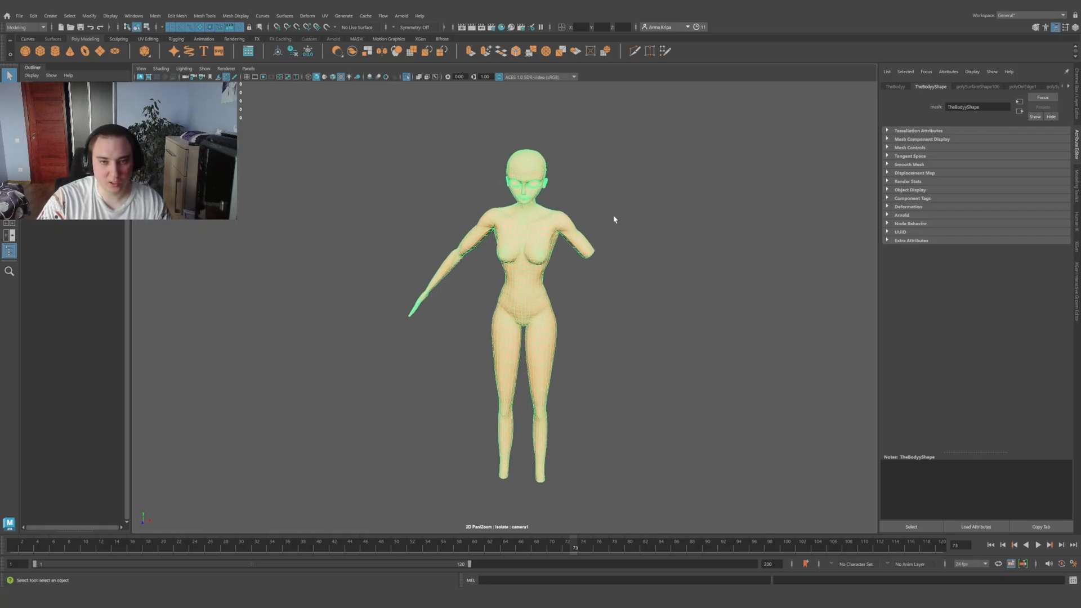
Step: Reselect the body mesh and turn off isolation to show the full character and axe again
left_click(615, 219)
left_click(539, 168)
key("ctrl+1")
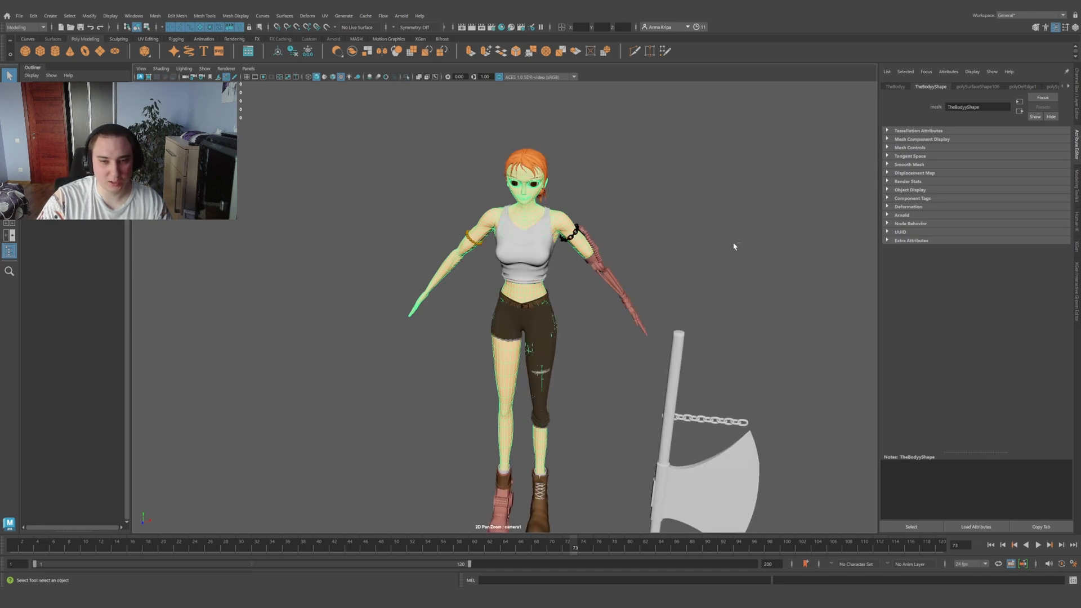
Step: Isolate the character's body mesh in the viewport and open the UV Editor
key("ctrl+1")
left_click_drag(658, 224, 600, 221, "alt")
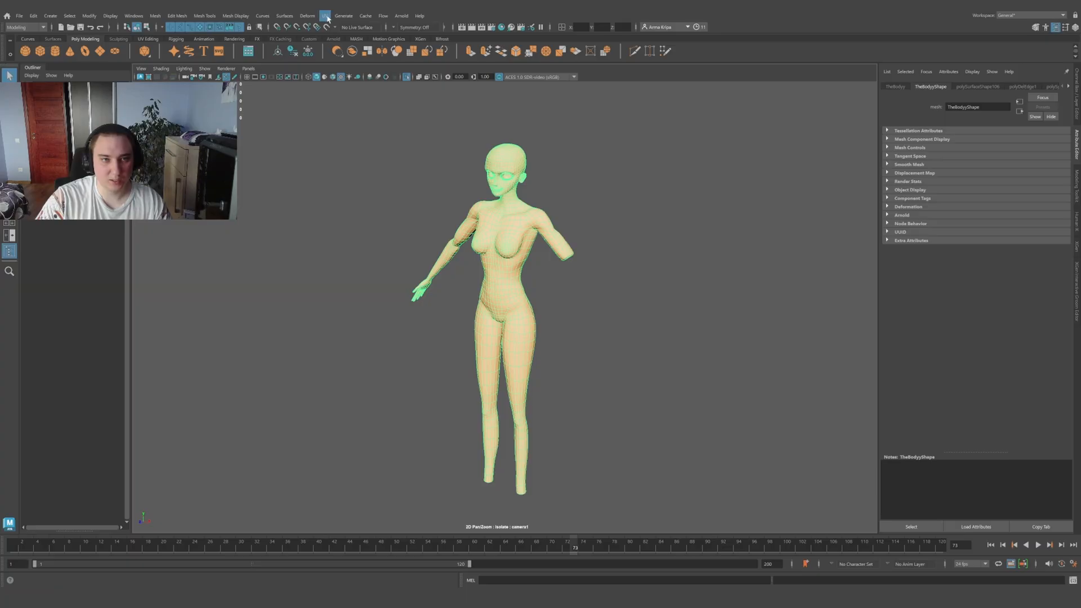
left_click(325, 16)
left_click(342, 35)
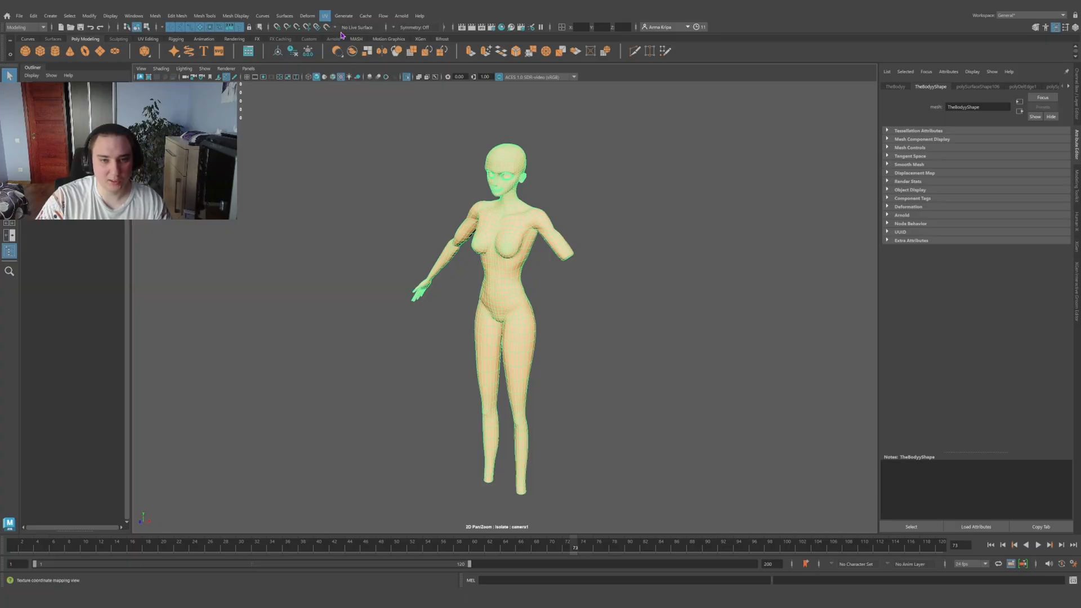
Step: Check the body's existing UV layout, return the mesh to object mode and delete its UVs
scroll(180, 336, "up", 2)
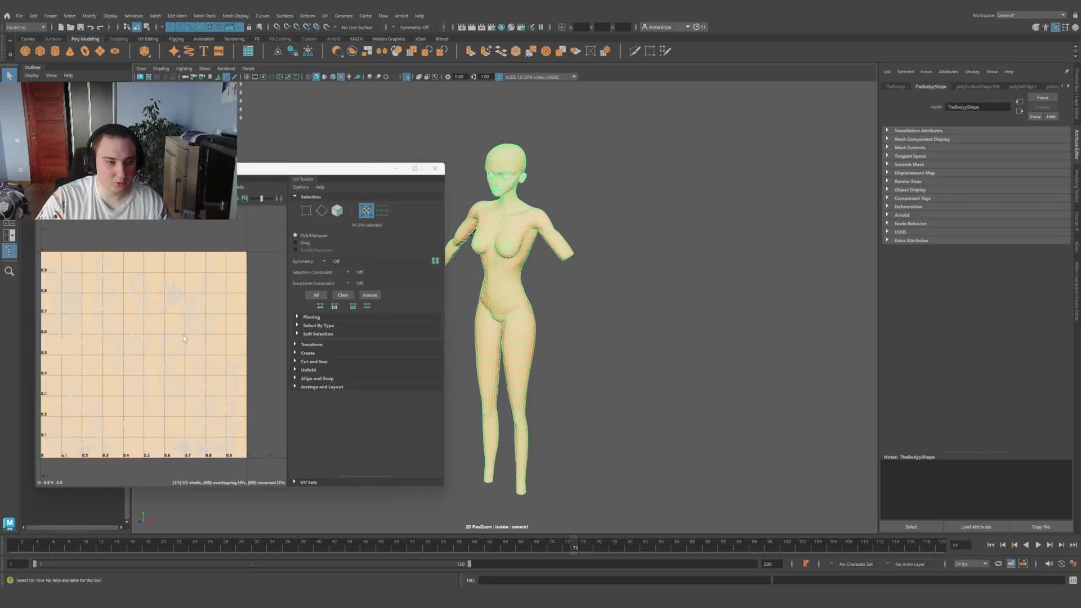
scroll(144, 267, "down", 2)
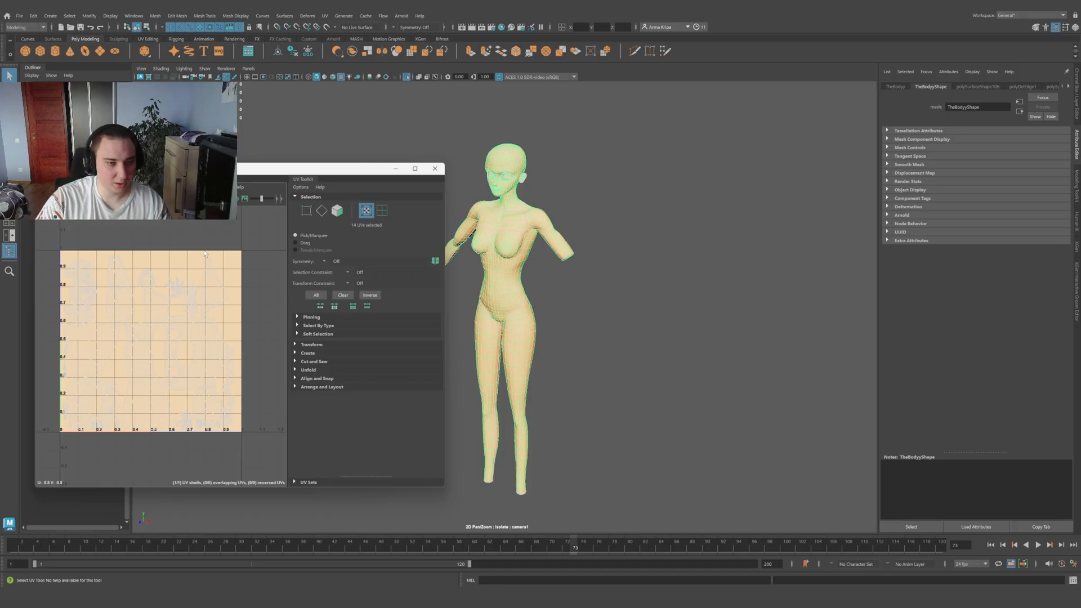
scroll(205, 254, "down", 1)
right_click(223, 243)
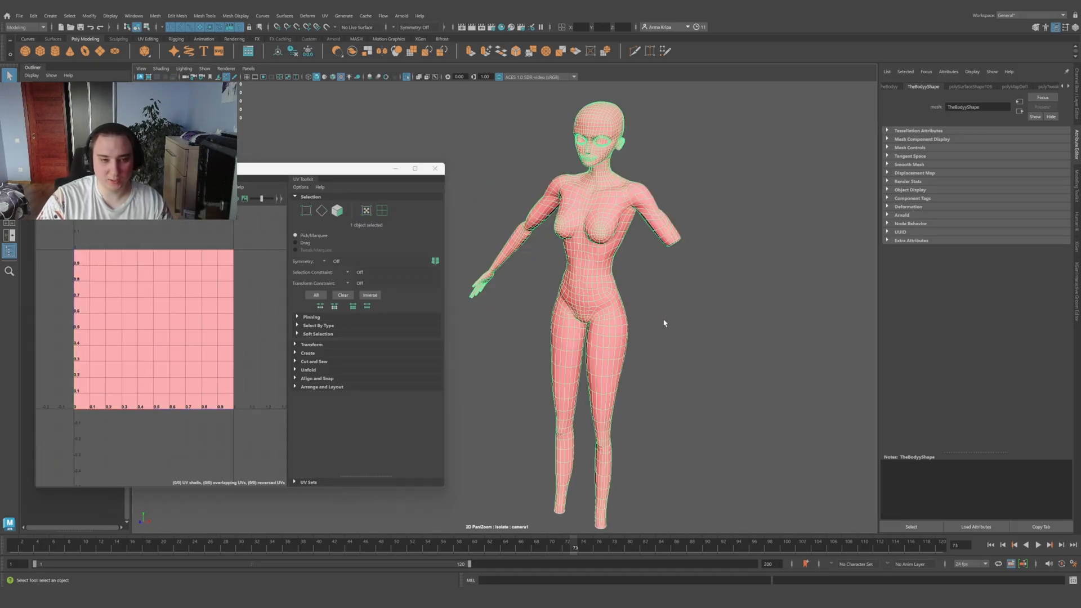
left_click_drag(636, 325, 663, 316, "alt")
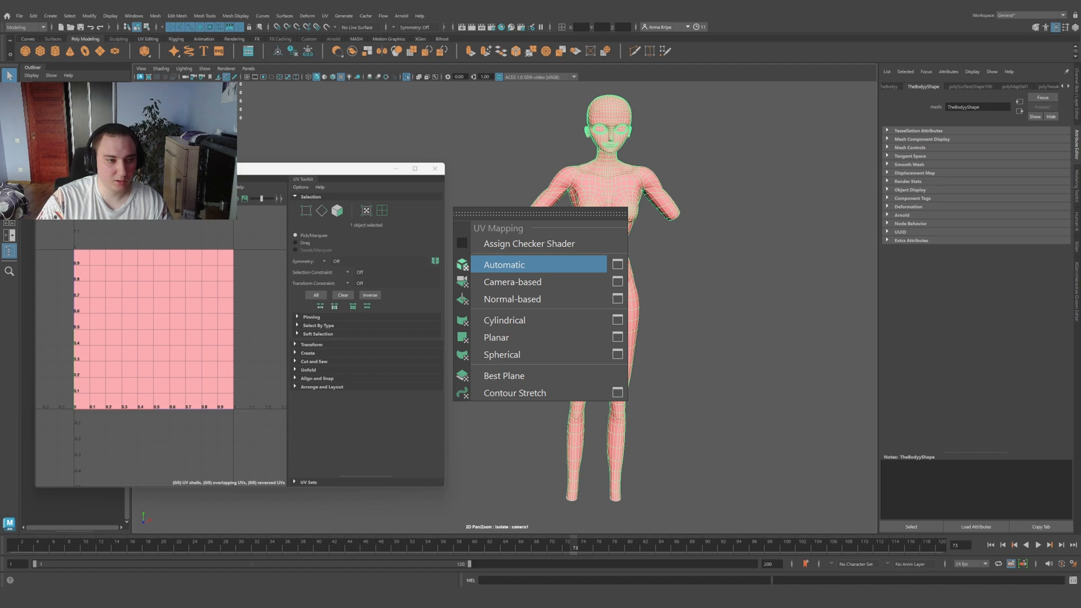
Step: Apply automatic UV mapping to the whole body mesh
left_click(61, 187)
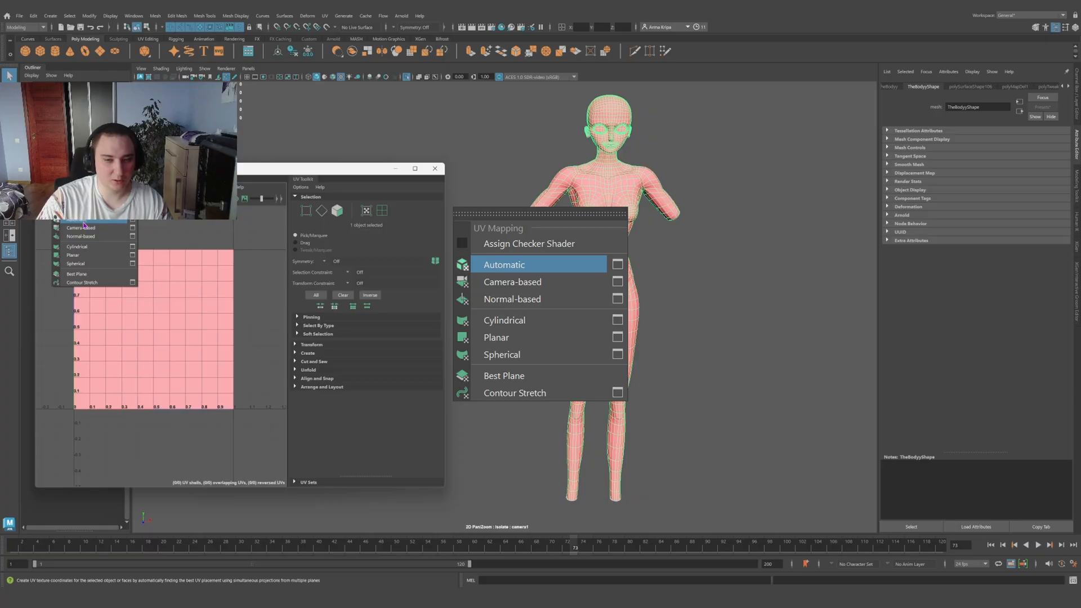
left_click(83, 224)
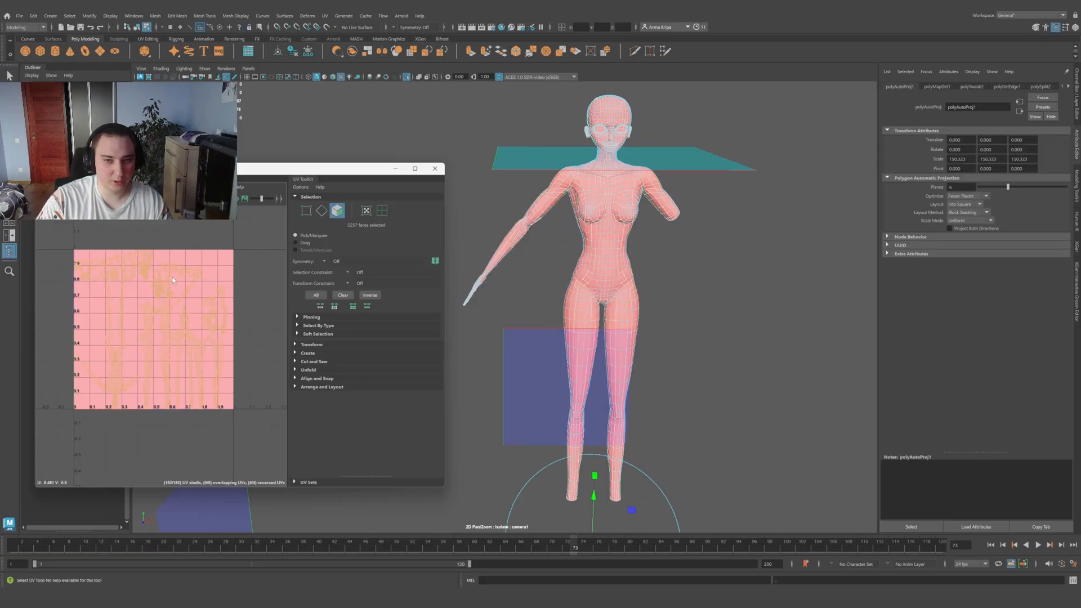
mouse_move(174, 298)
right_mouse_down()
mouse_move(217, 302)
mouse_move(173, 299)
right_mouse_up()
left_click_drag(684, 243, 659, 248, "alt")
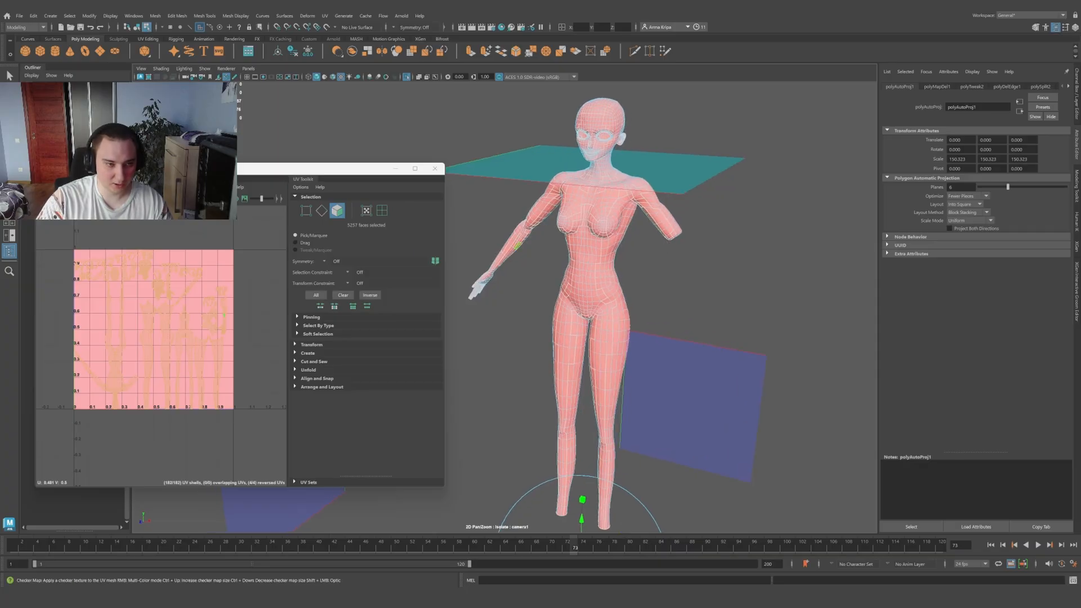
Step: Turn on the checker map for the body and check its pattern on the hips and legs
left_click(232, 199)
scroll(540, 320, "up", 5)
left_click_drag(541, 320, 654, 319, "alt")
scroll(654, 319, "up", 4)
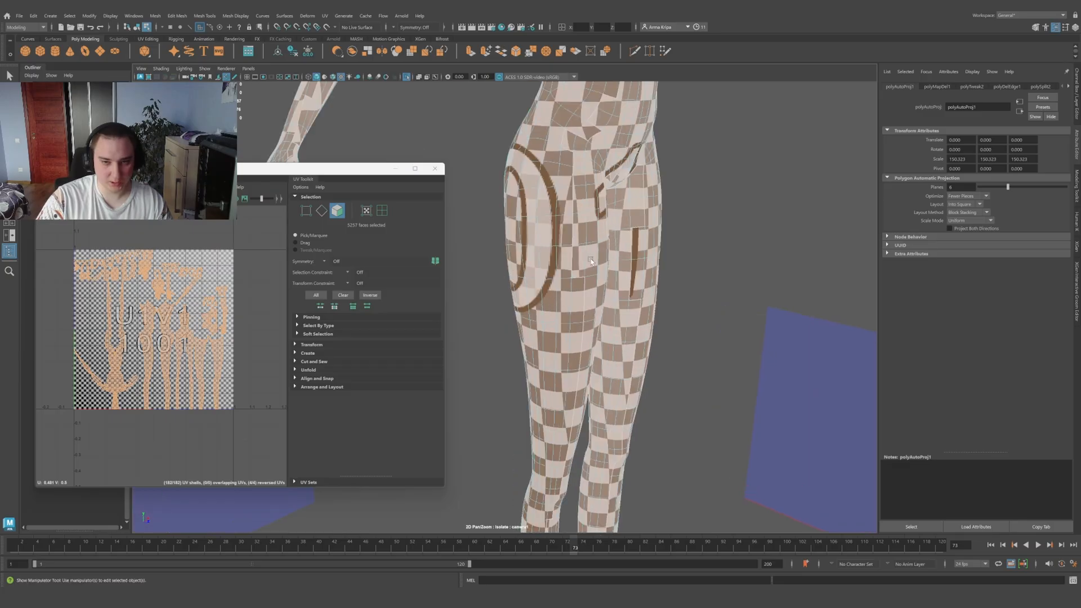
left_click_drag(607, 254, 588, 313, "alt")
key("t")
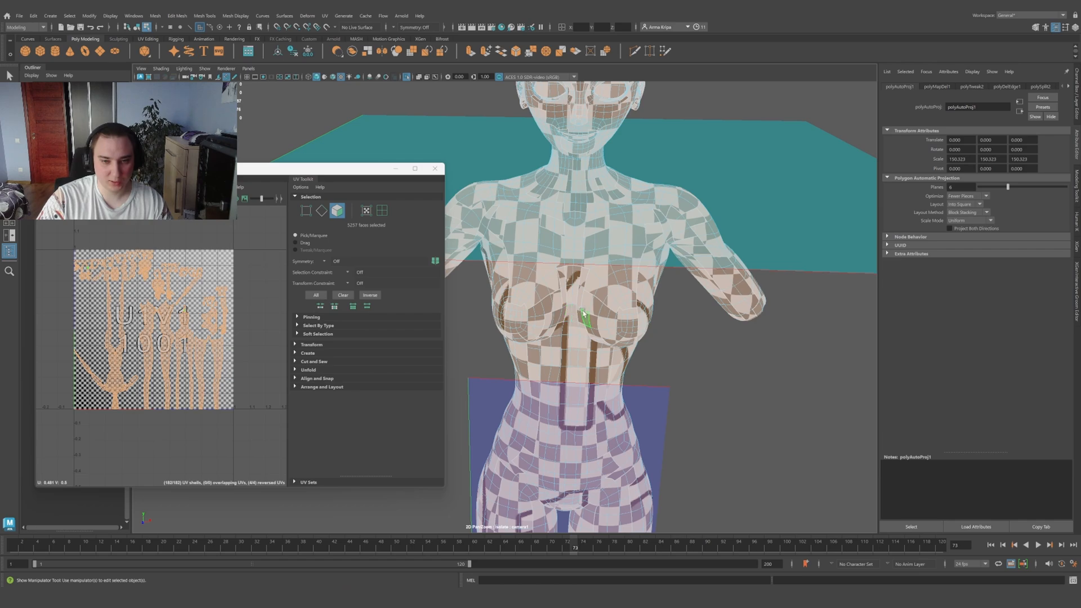
Step: Examine the checker pattern across the torso, chest and arm for seams and breaks
left_click_drag(585, 319, 586, 277, "alt")
scroll(613, 318, "up", 3)
middle_click_drag(587, 277, 594, 321, "alt")
scroll(596, 324, "up", 4)
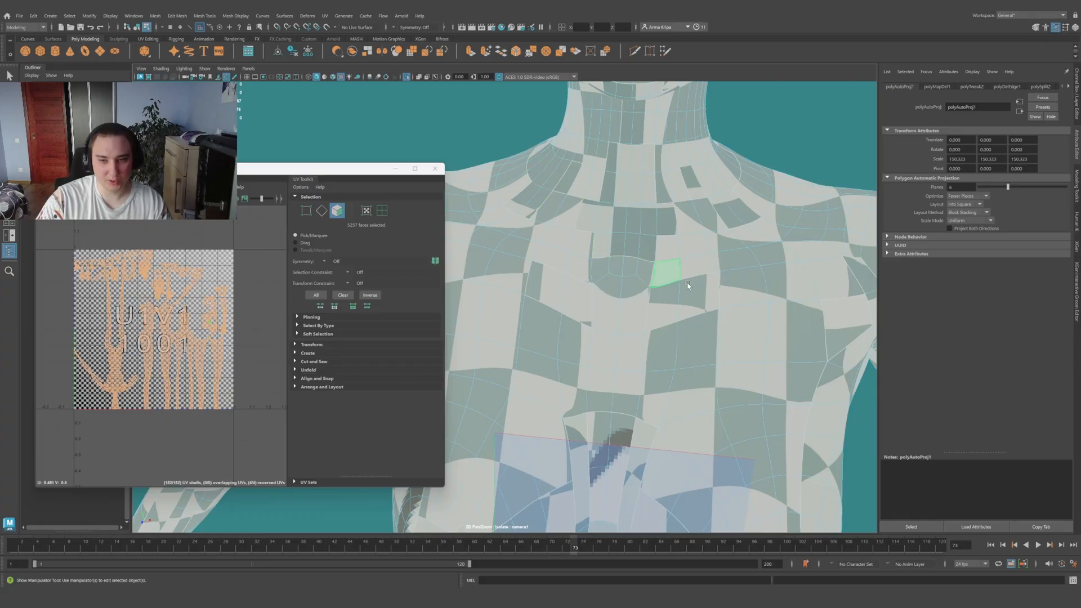
scroll(687, 285, "down", 3)
left_click_drag(687, 286, 744, 220, "alt")
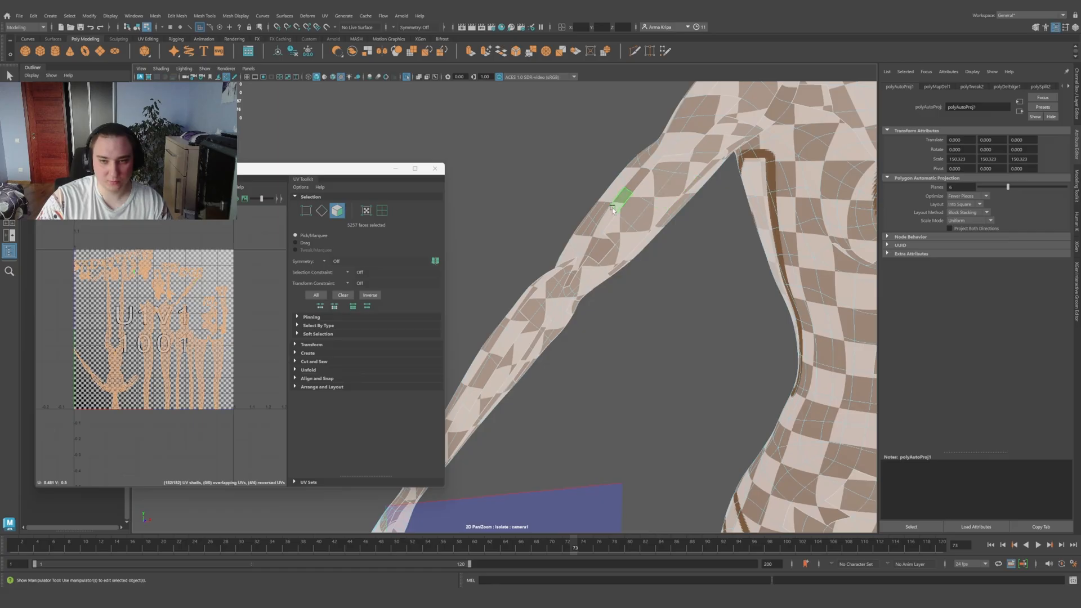
left_click_drag(581, 366, 549, 329, "alt")
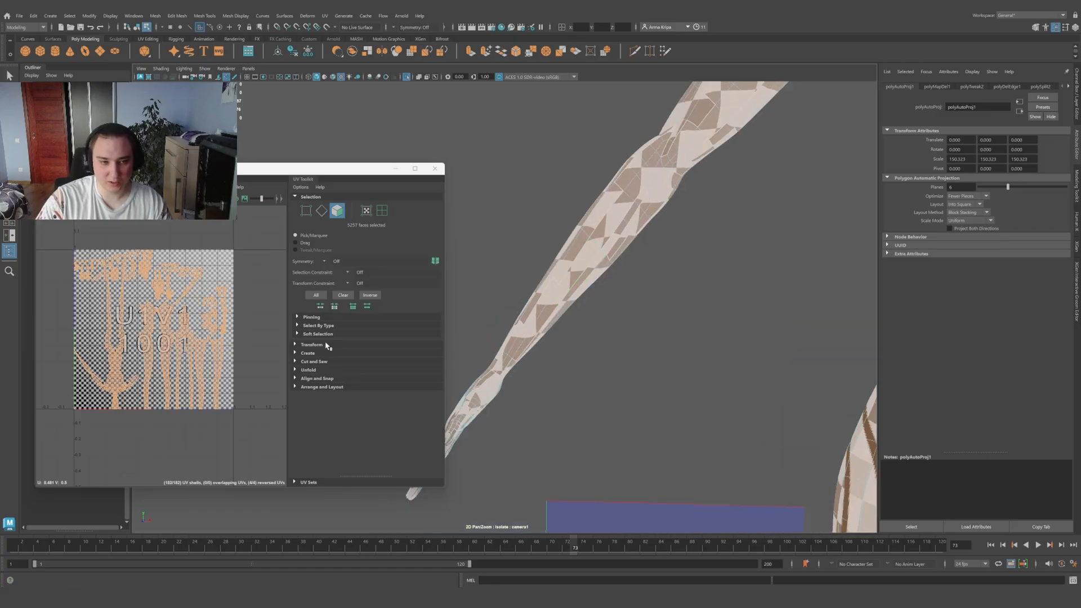
Step: Compare the checker pattern on the legs with the pattern on the head and face
key("f")
right_click_drag(731, 273, 688, 431, "alt")
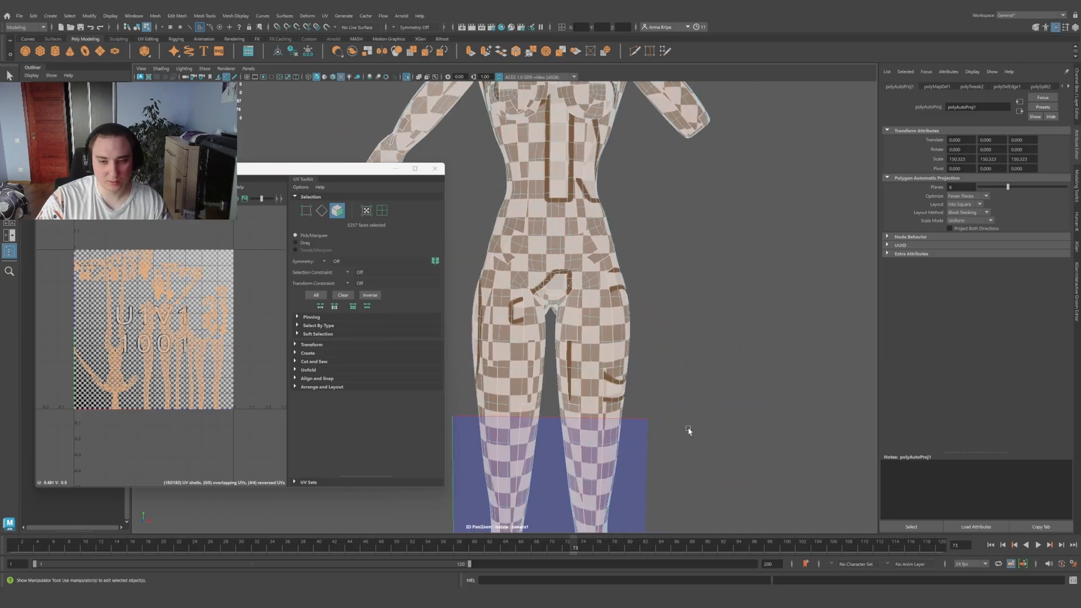
middle_click_drag(689, 431, 718, 332, "alt")
right_click_drag(718, 332, 748, 338, "alt")
left_click_drag(585, 360, 647, 380, "alt")
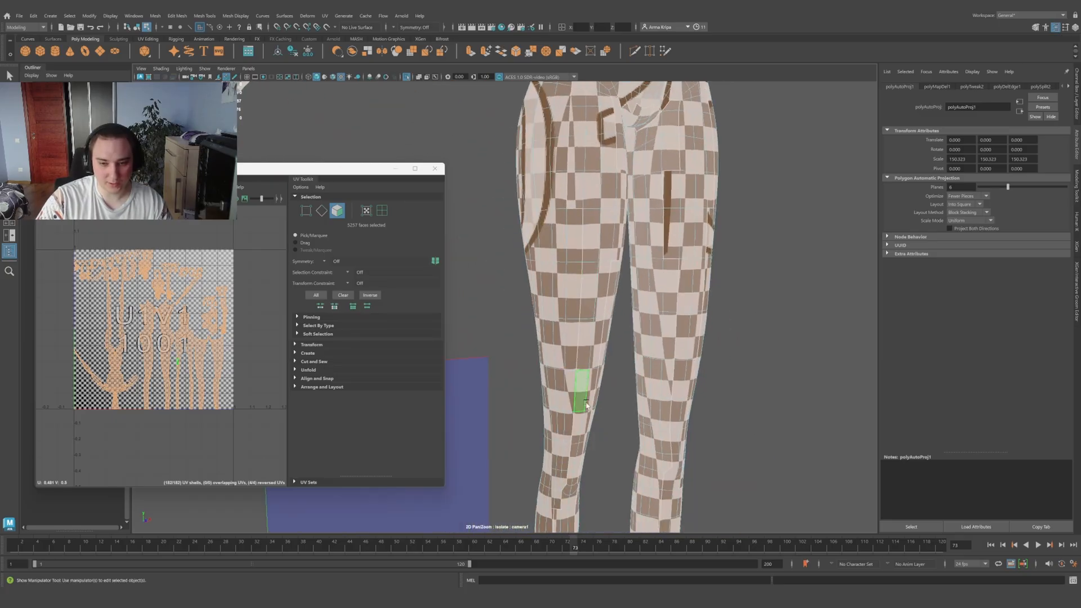
right_click_drag(586, 405, 608, 471, "alt")
middle_click_drag(611, 146, 618, 318, "alt")
left_click_drag(617, 318, 591, 360, "alt")
right_click_drag(489, 242, 560, 237, "alt")
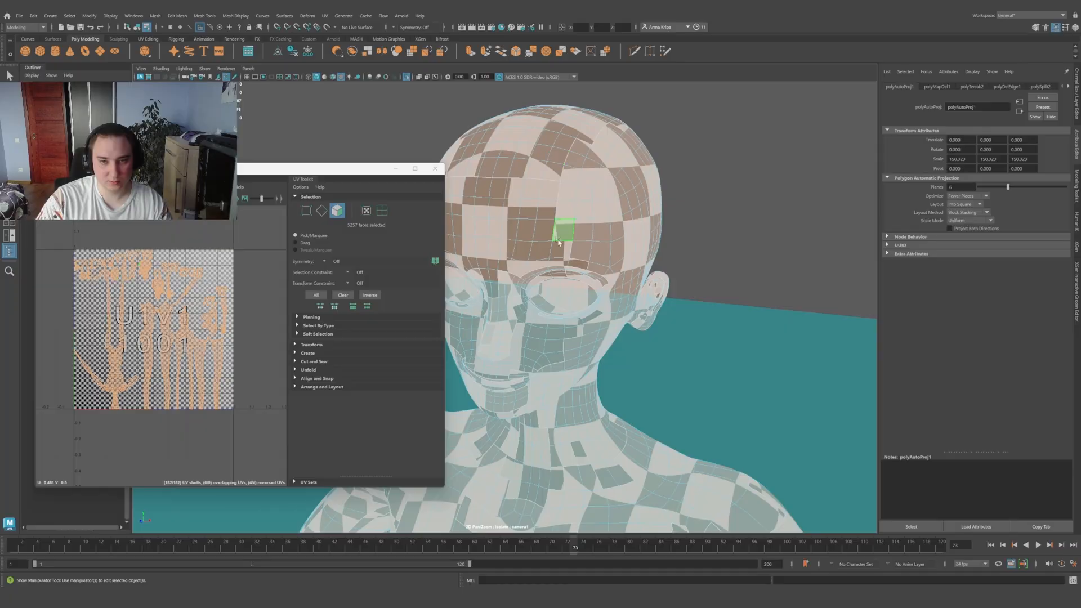
left_click_drag(560, 239, 662, 210, "alt")
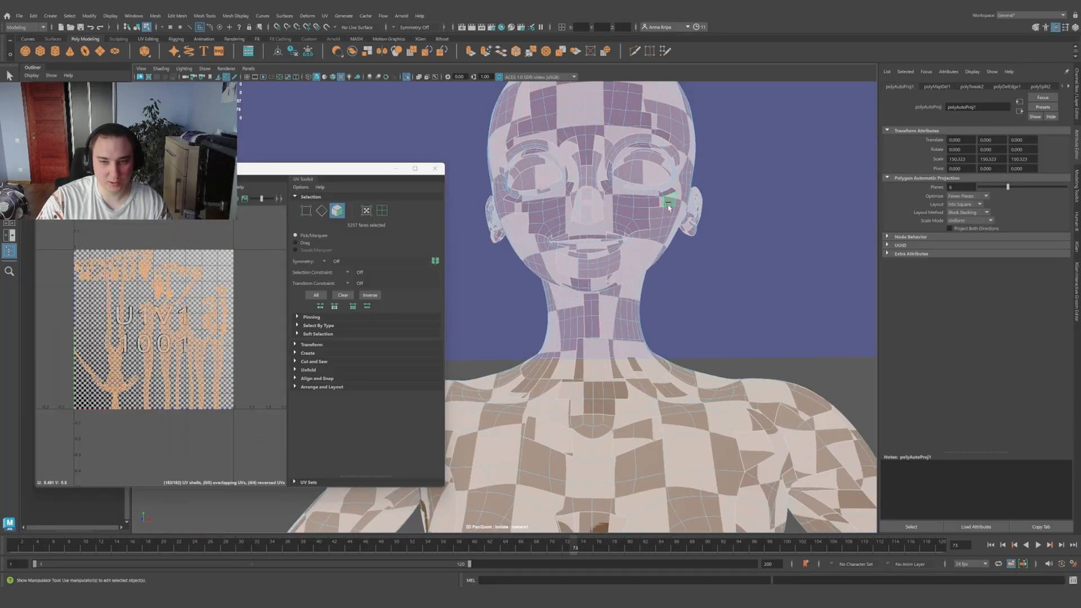
mouse_move(622, 247)
left_mouse_down("alt")
mouse_move(622, 265)
mouse_move(596, 265)
mouse_move(632, 248)
left_mouse_up("alt")
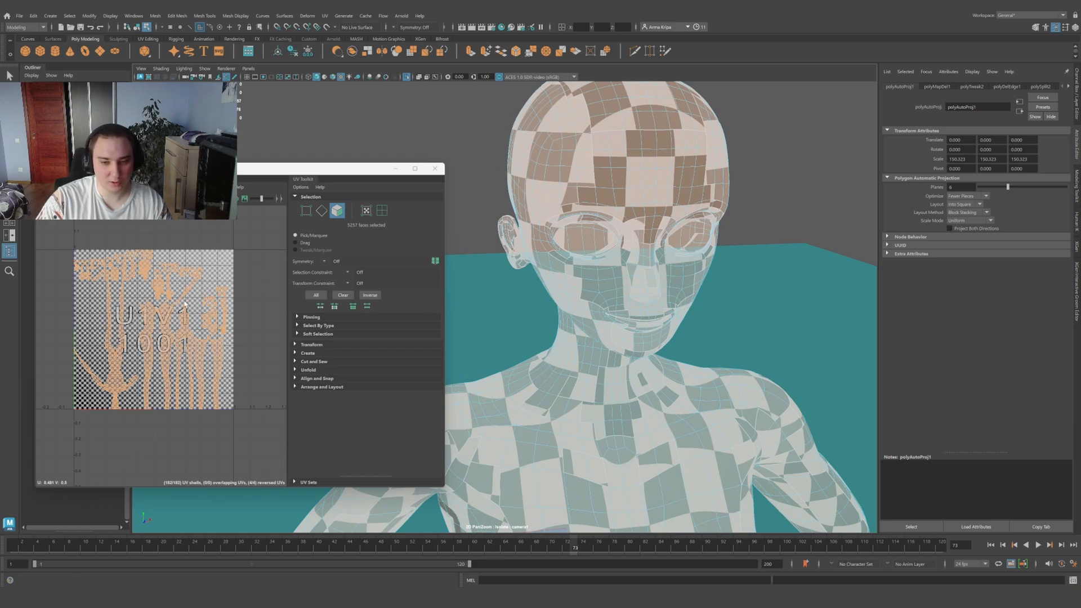
Step: Inspect the small separate UV shells of the automatic mapping in the UV Editor
scroll(186, 304, "up", 10)
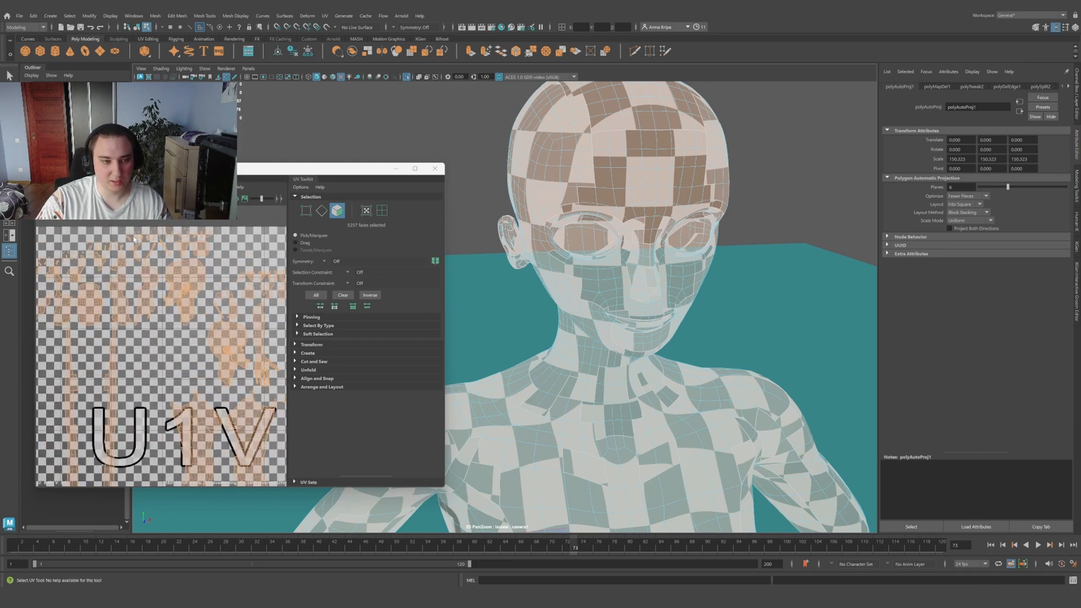
scroll(149, 253, "down", 3)
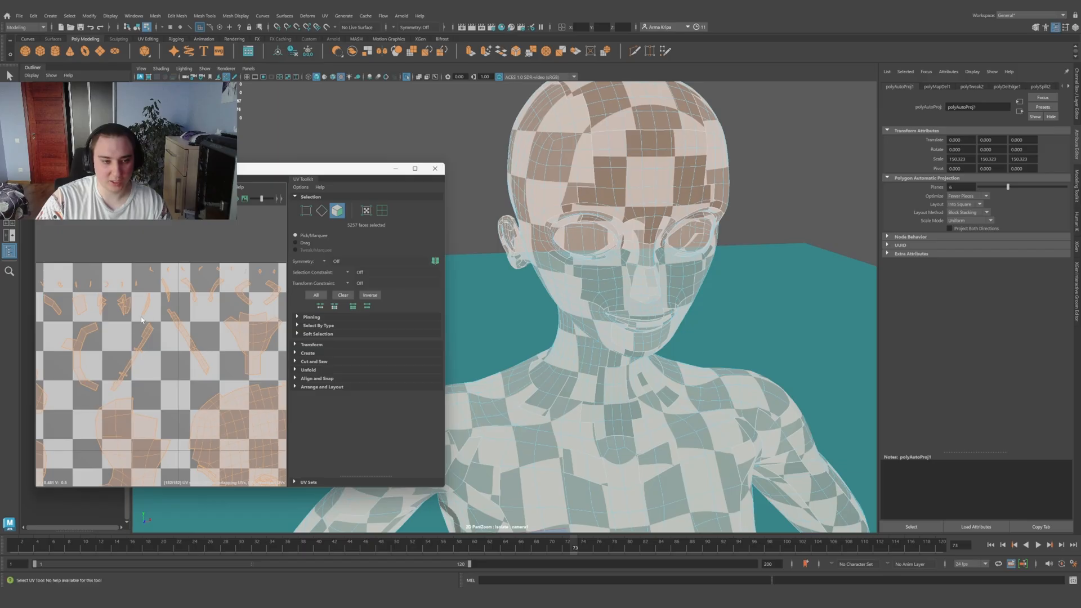
right_click(131, 294)
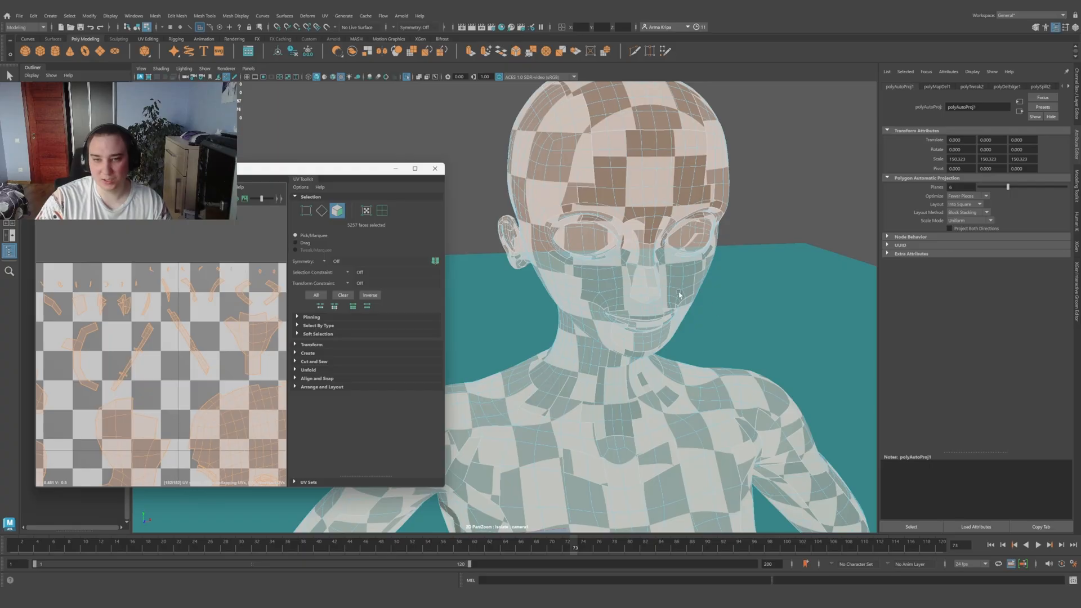
scroll(634, 290, "down", 5)
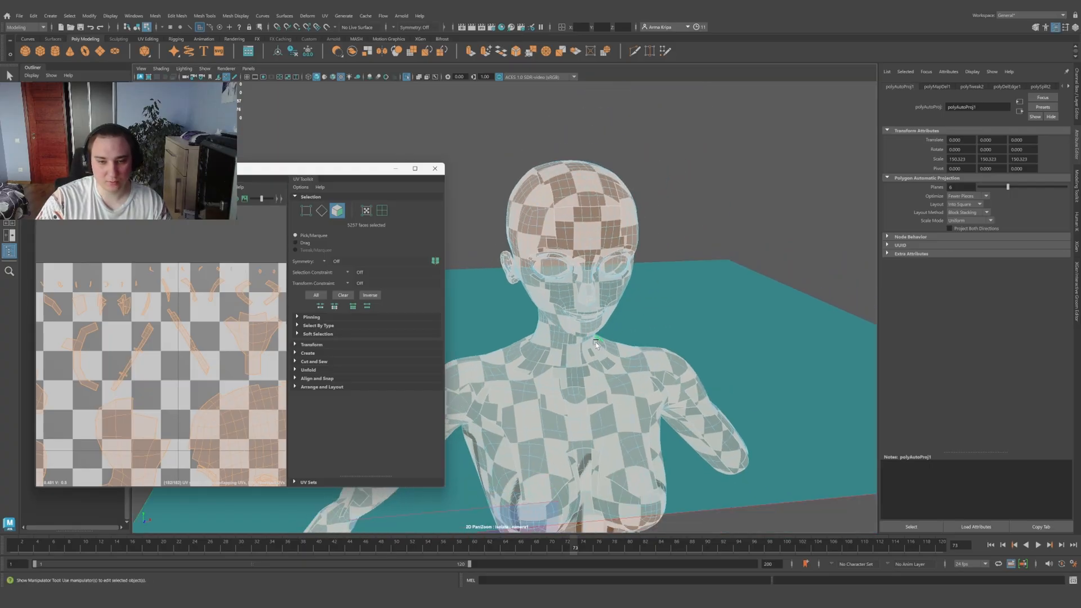
right_click(216, 297)
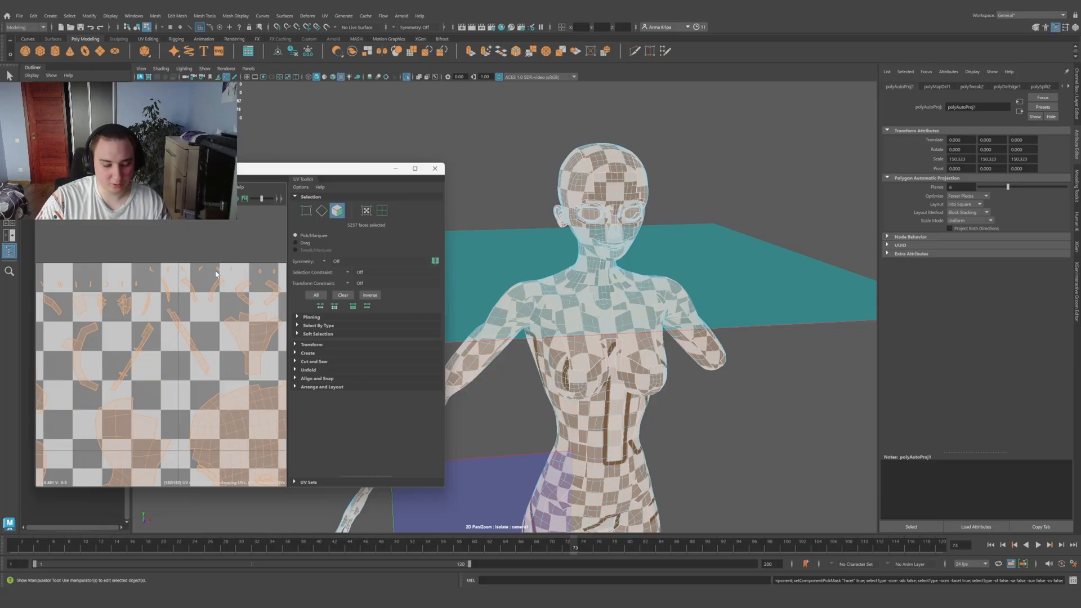
Step: Undo the automatic UV mapping on the body and return the mesh to object mode
key("ctrl+z")
left_click_drag(618, 276, 611, 282, "alt")
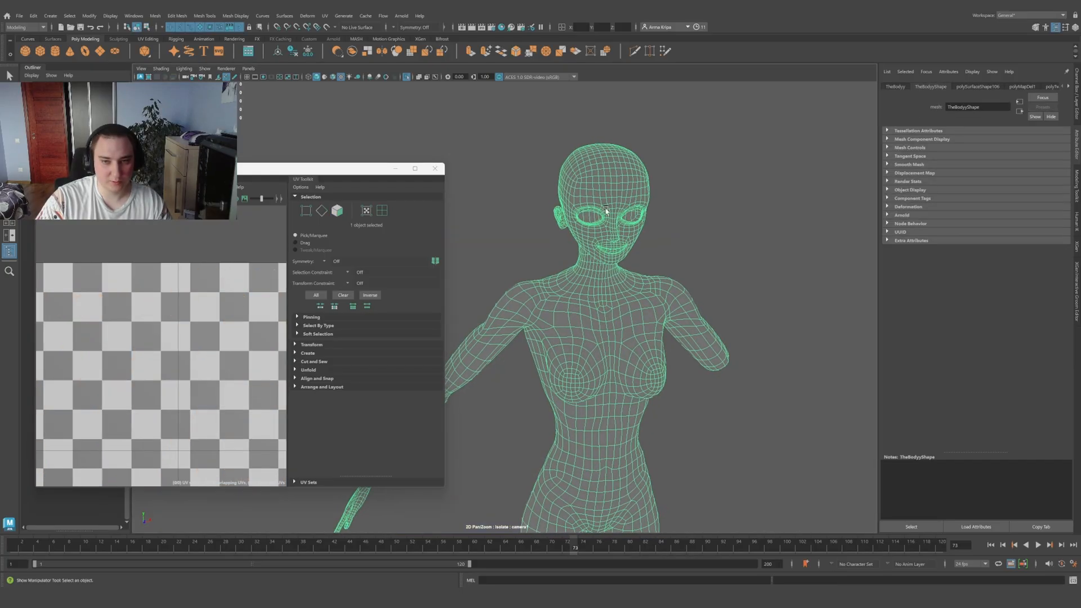
right_click_drag(608, 206, 655, 191)
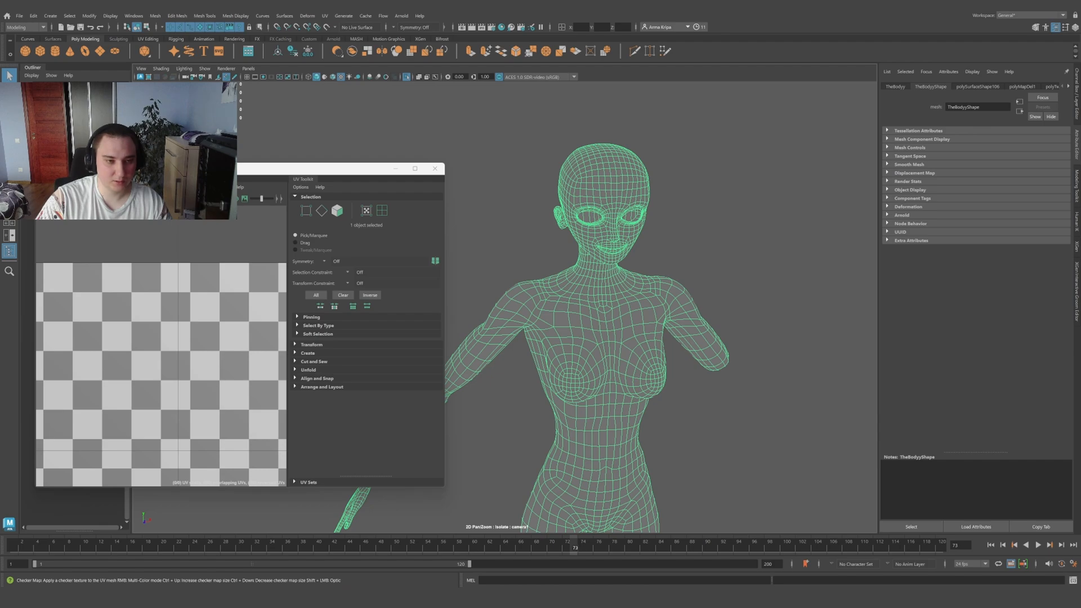
Step: Apply camera-based UV mapping to the body and check the checker pattern from the front
left_click(60, 187)
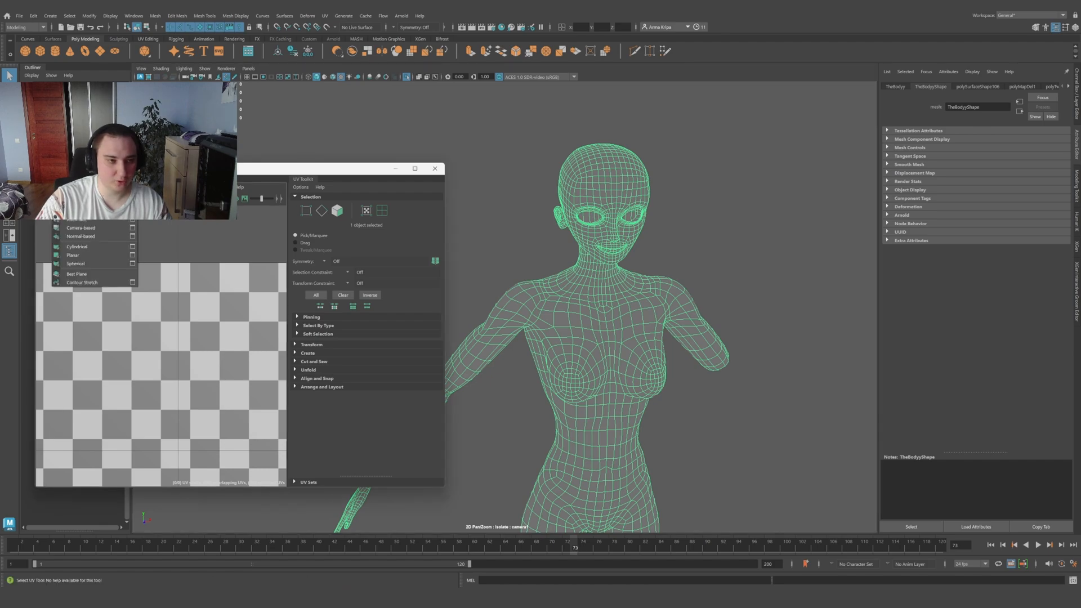
left_click(80, 227)
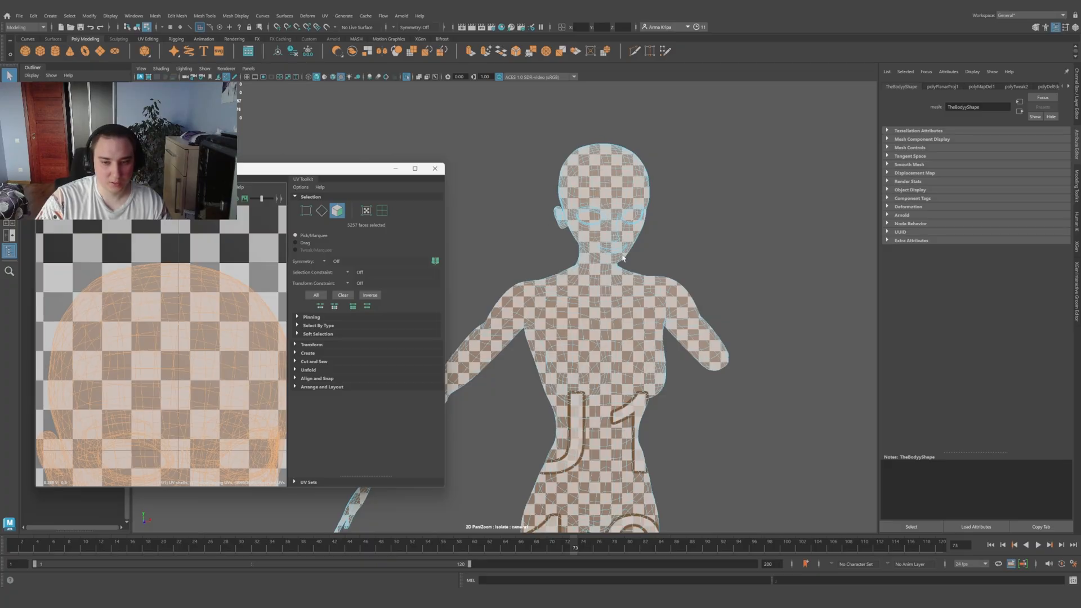
scroll(623, 258, "down", 4)
middle_click_drag(595, 326, 593, 317, "alt")
scroll(593, 316, "up", 4)
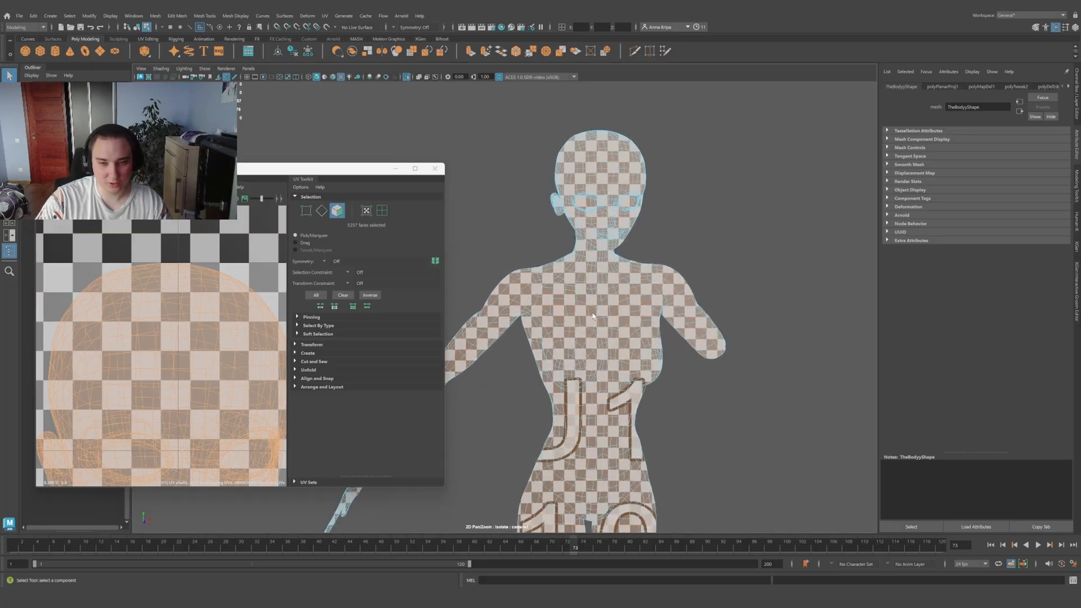
scroll(611, 314, "down", 2)
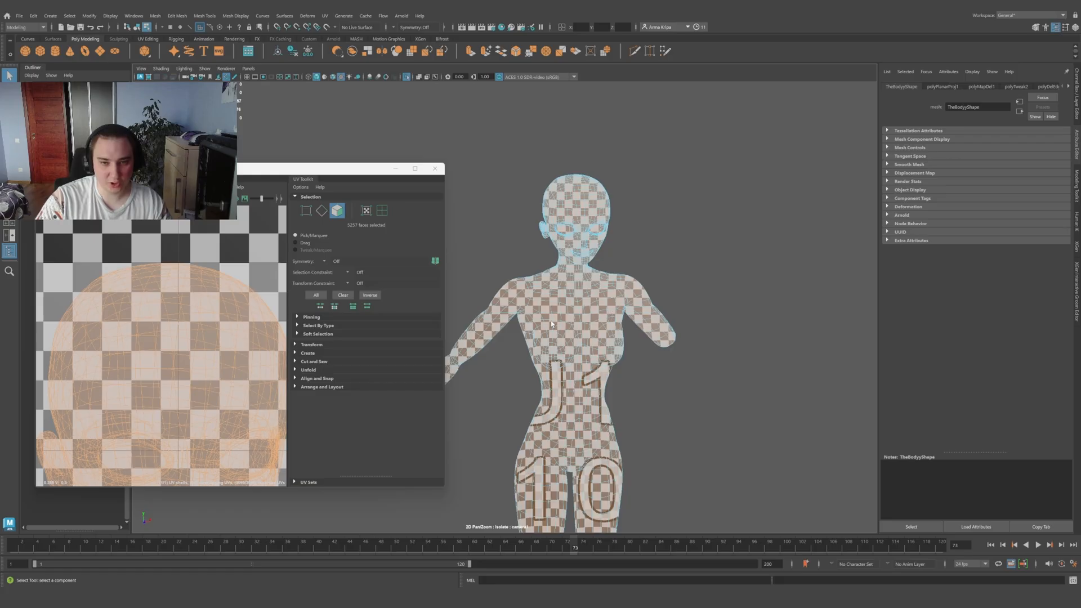
Step: Examine the camera-based checker pattern from the side of the body and along the legs for stretching
left_click_drag(551, 324, 689, 316, "alt")
middle_click_drag(524, 350, 631, 316, "alt")
scroll(525, 394, "up", 3)
left_click_drag(591, 259, 566, 318, "alt")
middle_click_drag(670, 386, 645, 366, "alt")
left_click_drag(645, 366, 524, 352, "alt")
scroll(513, 377, "up", 4)
middle_click_drag(509, 385, 562, 137, "alt")
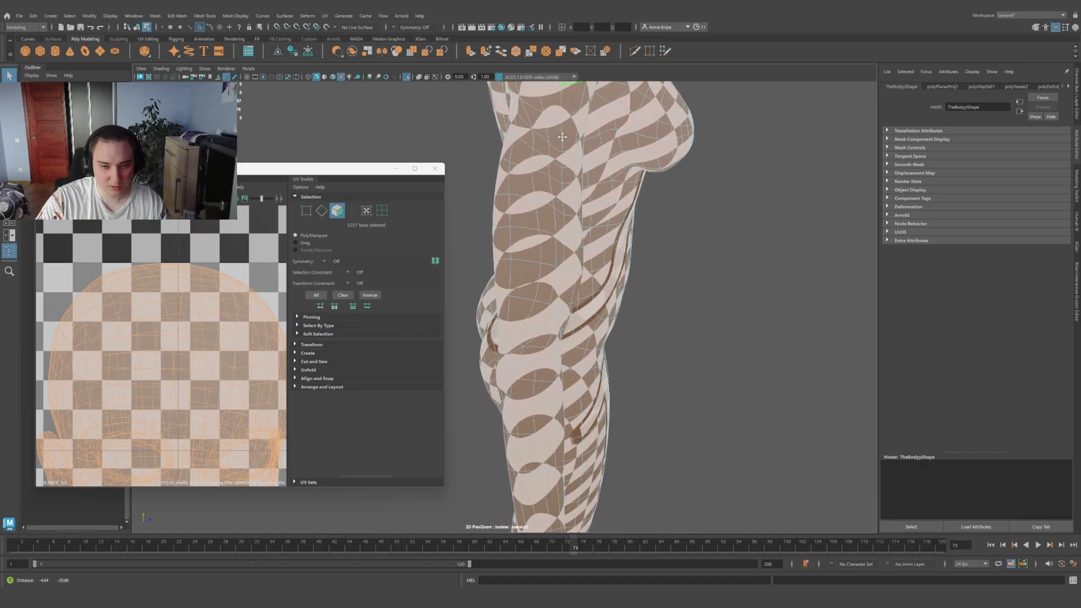
Step: Inspect the checker distortion around the hips and legs, and compare it with the body's front view and UV layout
scroll(552, 252, "down", 5)
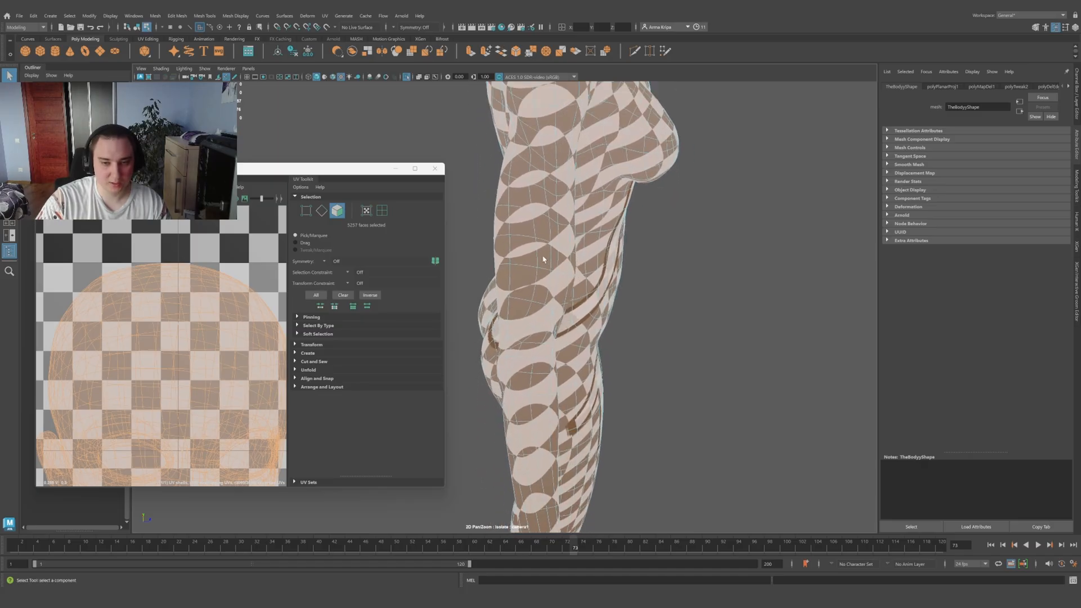
left_click_drag(548, 296, 610, 270, "alt")
scroll(530, 251, "up", 3)
middle_click_drag(562, 224, 565, 259, "alt")
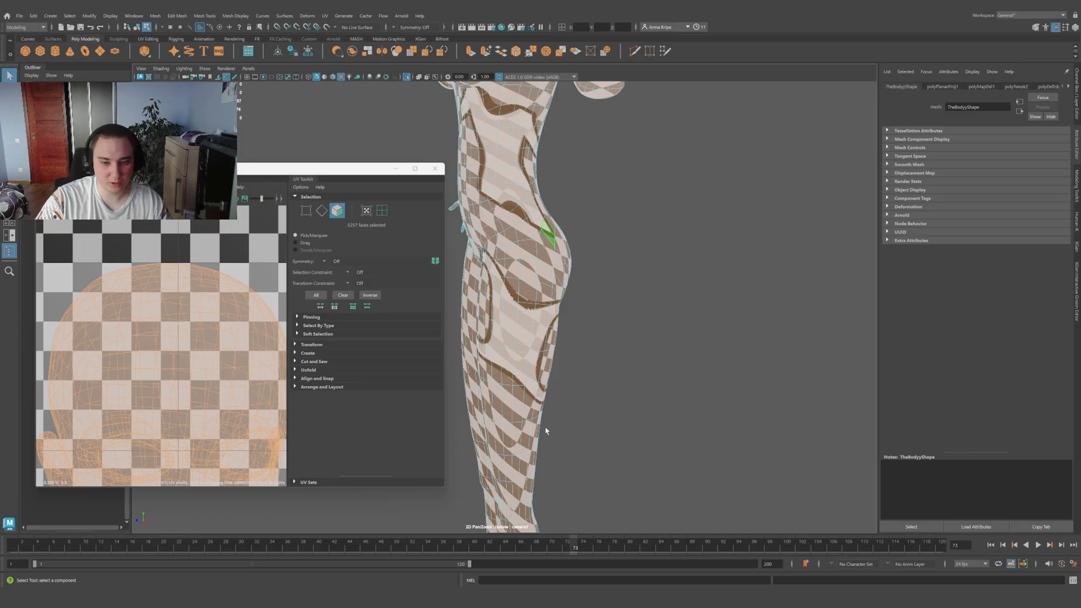
middle_click_drag(546, 431, 517, 445, "alt")
middle_click_drag(519, 183, 532, 330, "alt")
left_click_drag(532, 330, 579, 302, "alt")
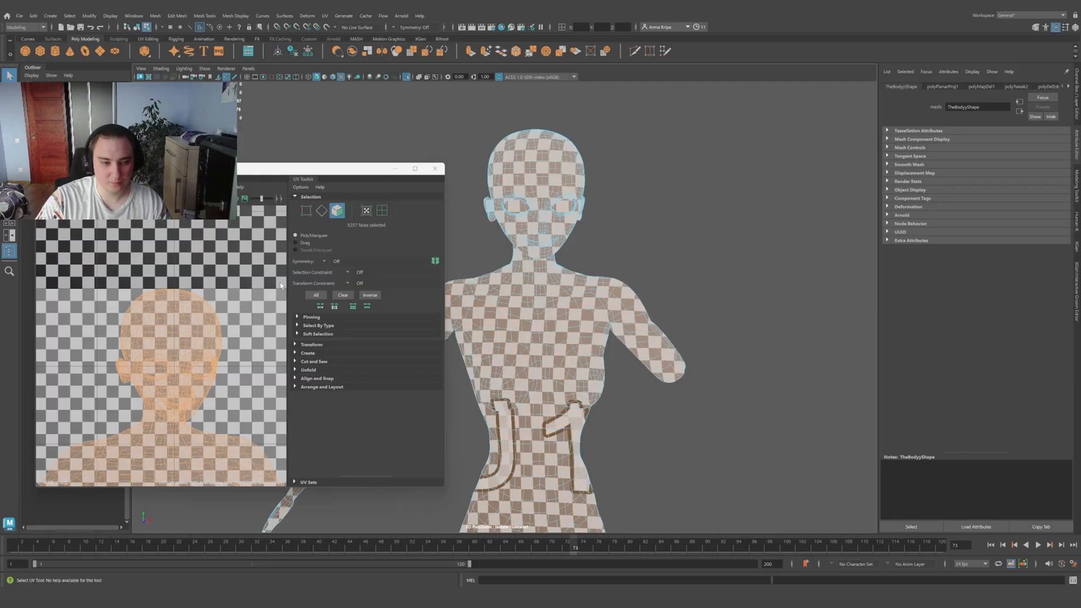
left_click_drag(559, 295, 571, 293, "alt")
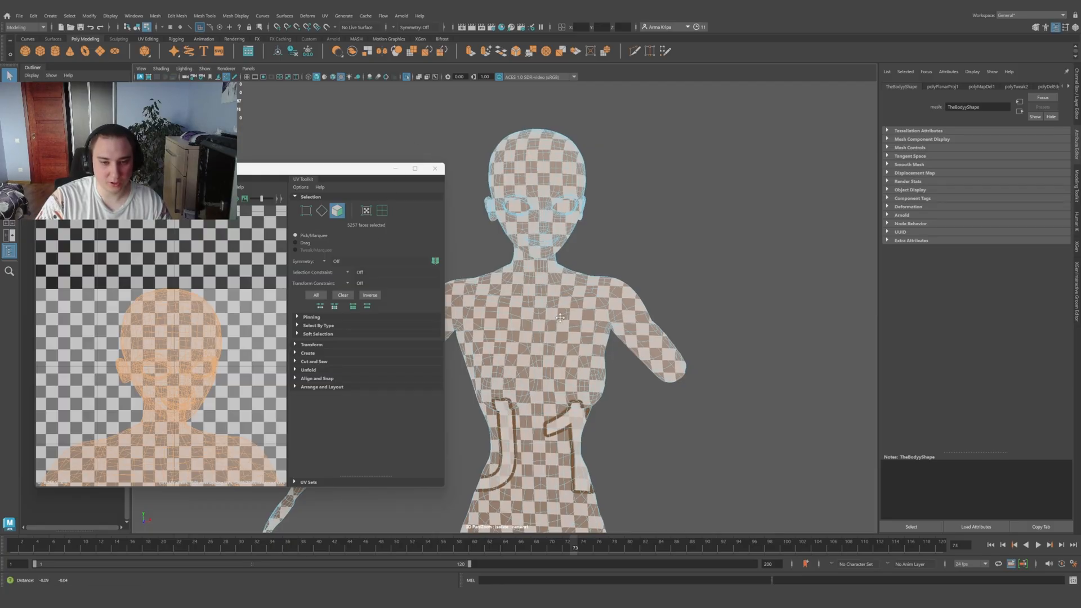
Step: Minimize the UV Editor after checking the whole layout, and switch the body mesh to edge selection mode
middle_click_drag(571, 293, 649, 279, "alt")
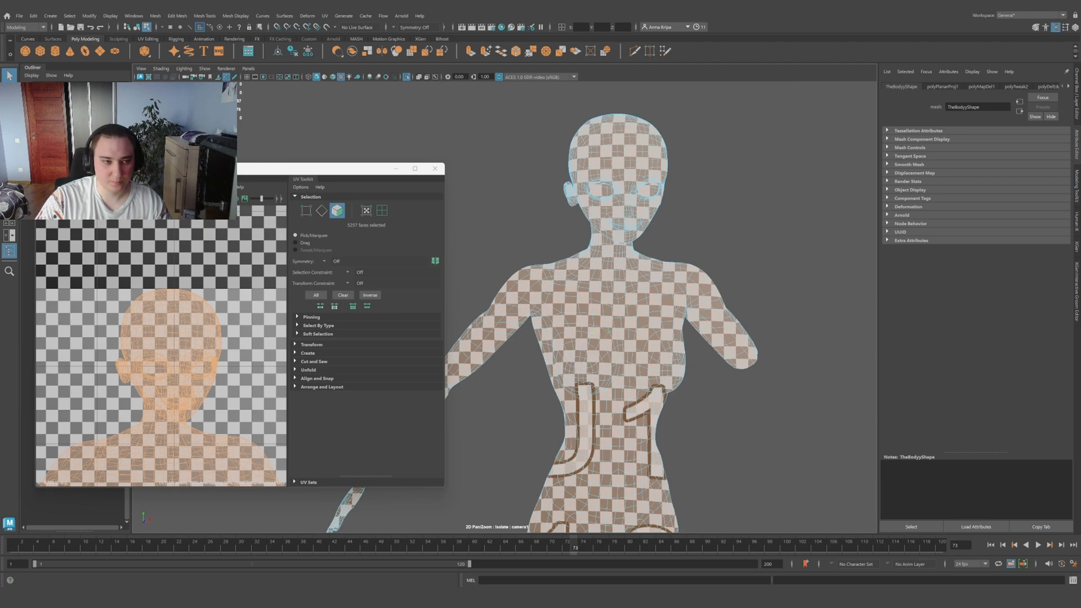
mouse_move(165, 174)
left_mouse_down()
mouse_move(310, 168)
mouse_move(179, 167)
left_mouse_up()
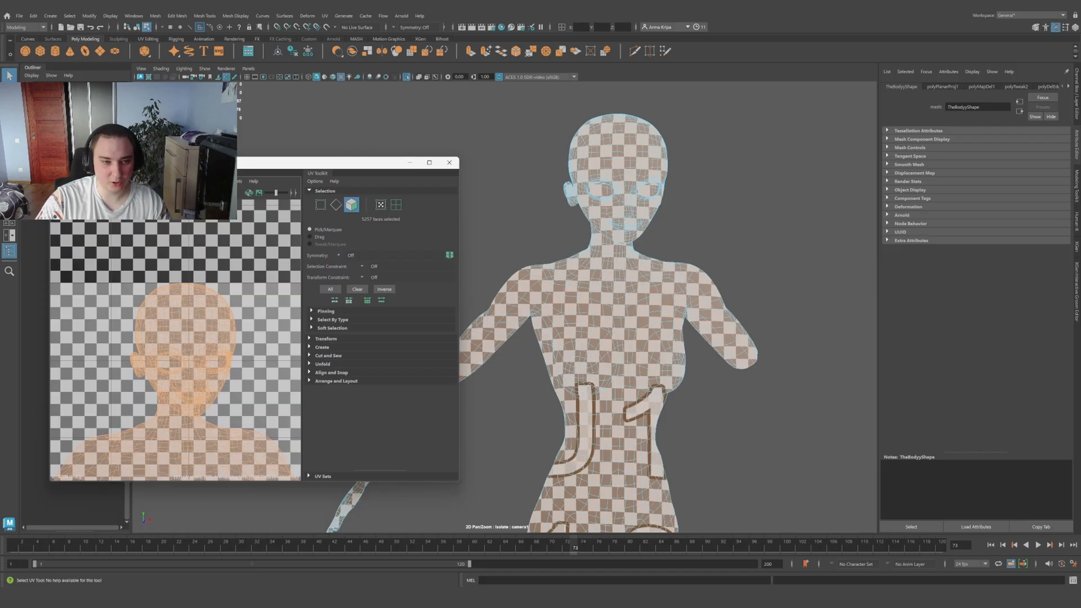
left_click(410, 162)
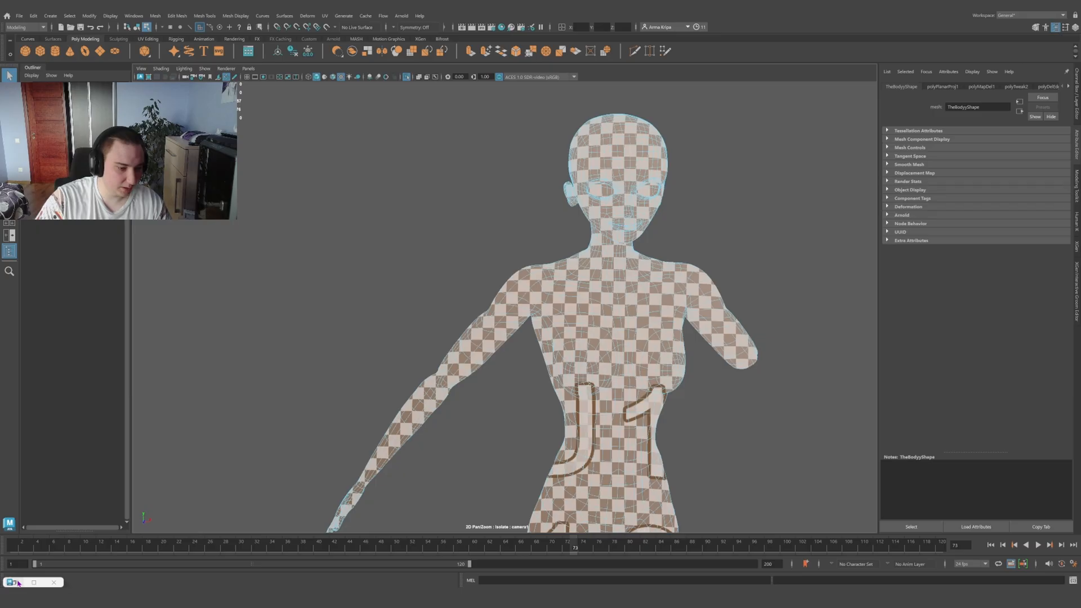
mouse_move(23, 586)
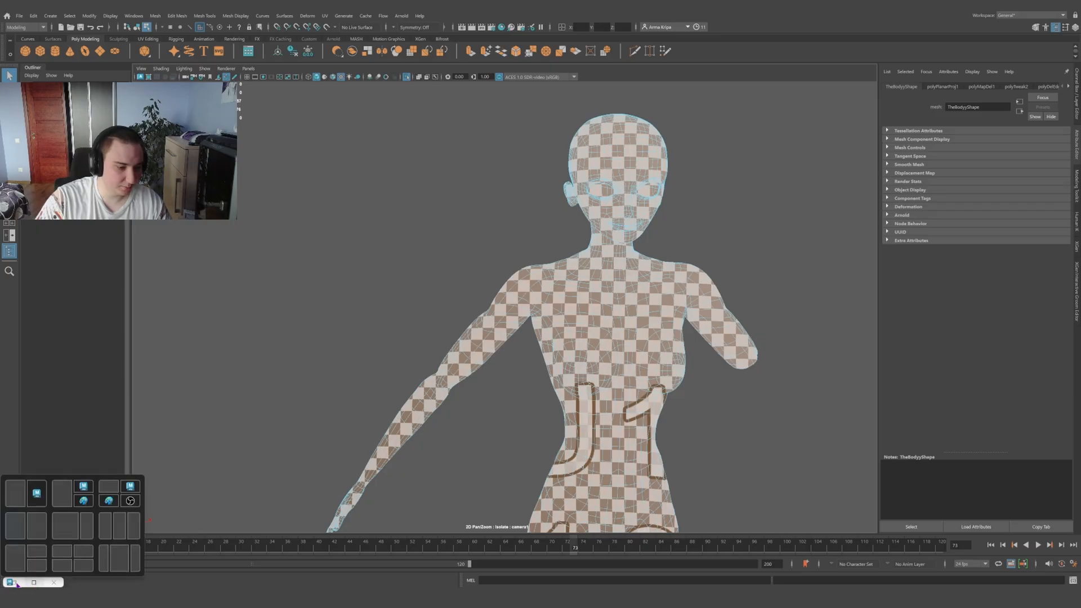
left_click(34, 582)
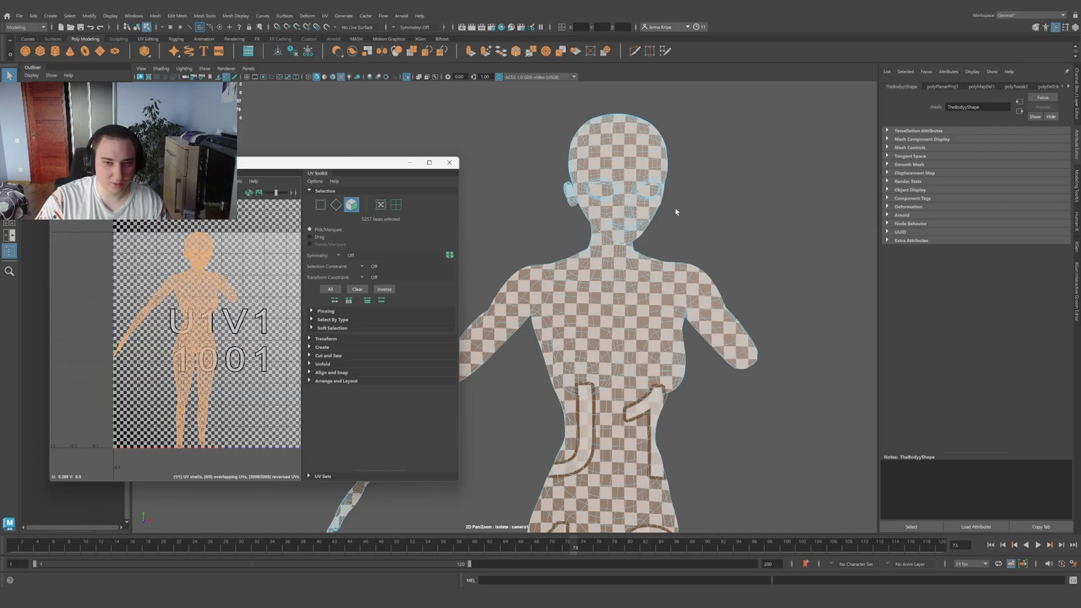
left_click(410, 163)
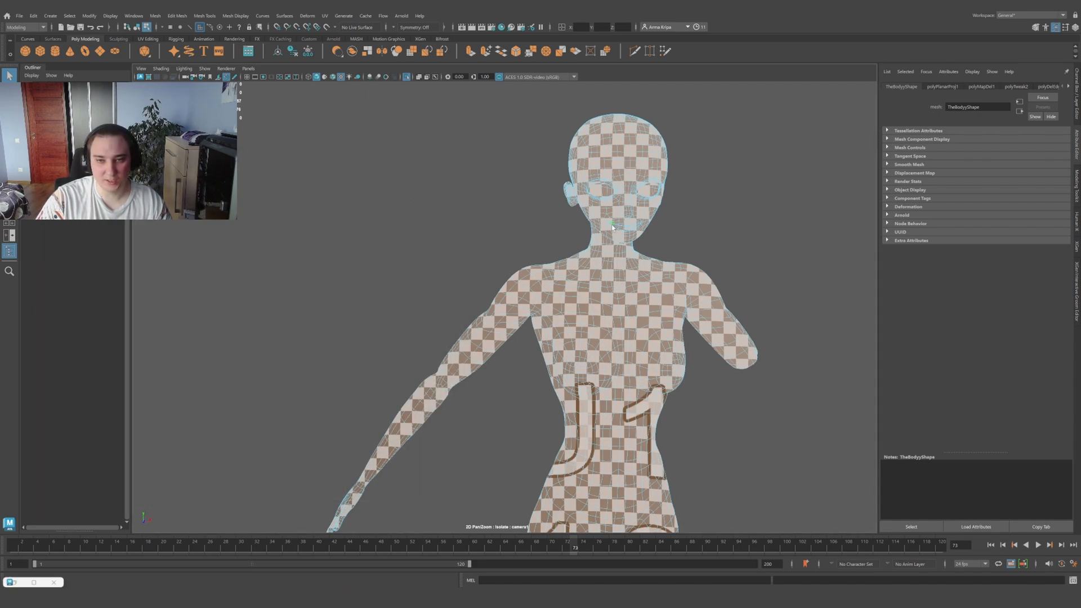
right_click(611, 258)
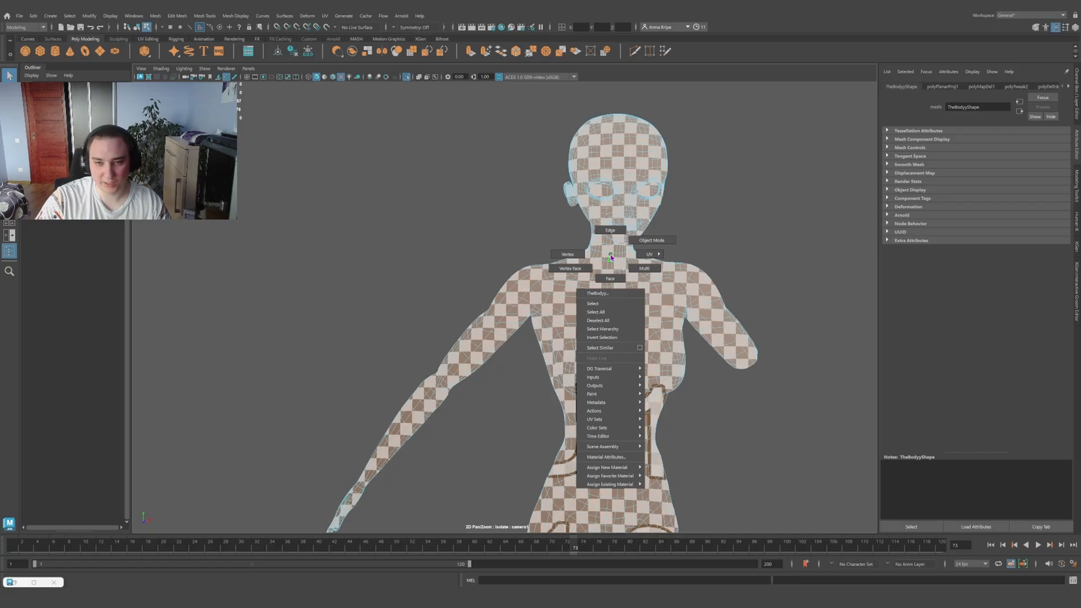
right_click_drag(611, 254, 607, 230)
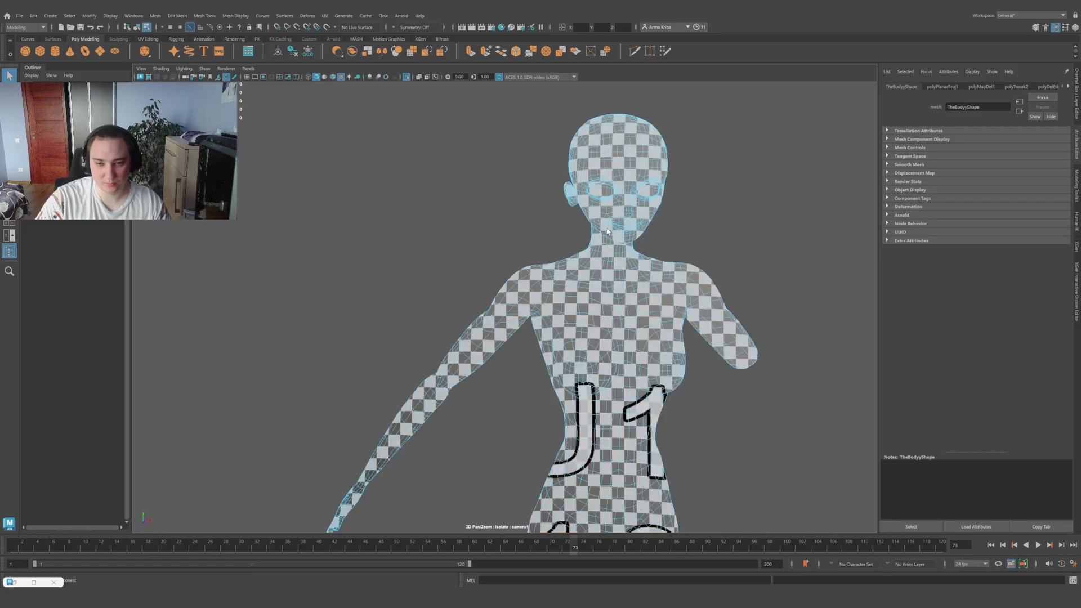
Step: Examine the edge flow and checker pattern on the body's front, back and hips
middle_click_drag(640, 450, 618, 345, "alt")
scroll(618, 345, "down", 4)
mouse_move(621, 332)
left_mouse_down("alt")
mouse_move(587, 330)
mouse_move(622, 333)
left_mouse_up("alt")
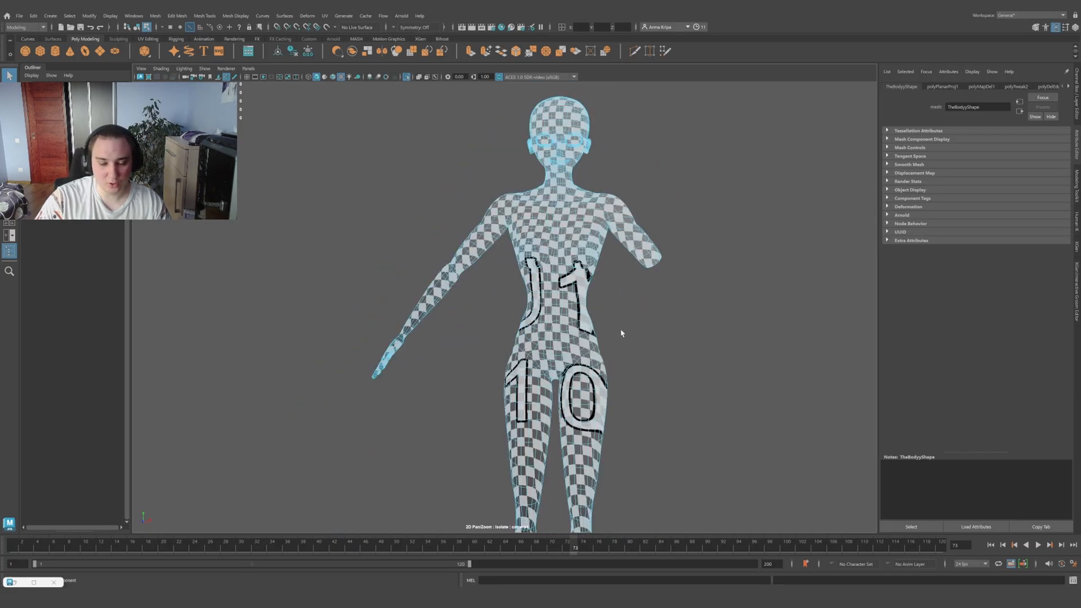
right_click_drag(621, 333, 630, 390, "alt")
left_click_drag(642, 409, 596, 348, "alt")
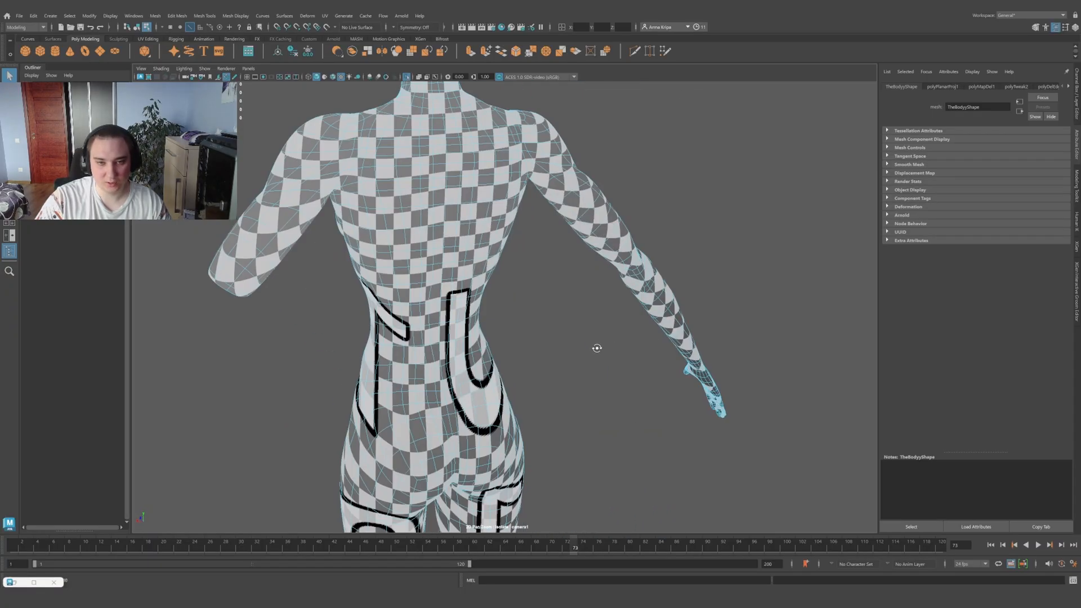
scroll(429, 107, "down", 5)
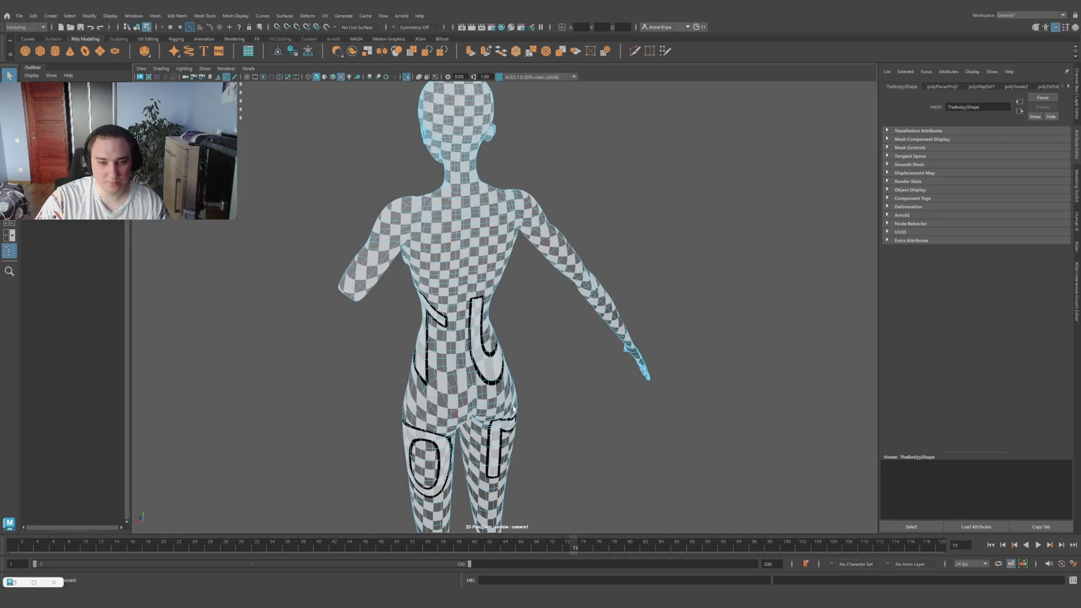
left_click_drag(513, 408, 634, 388, "alt")
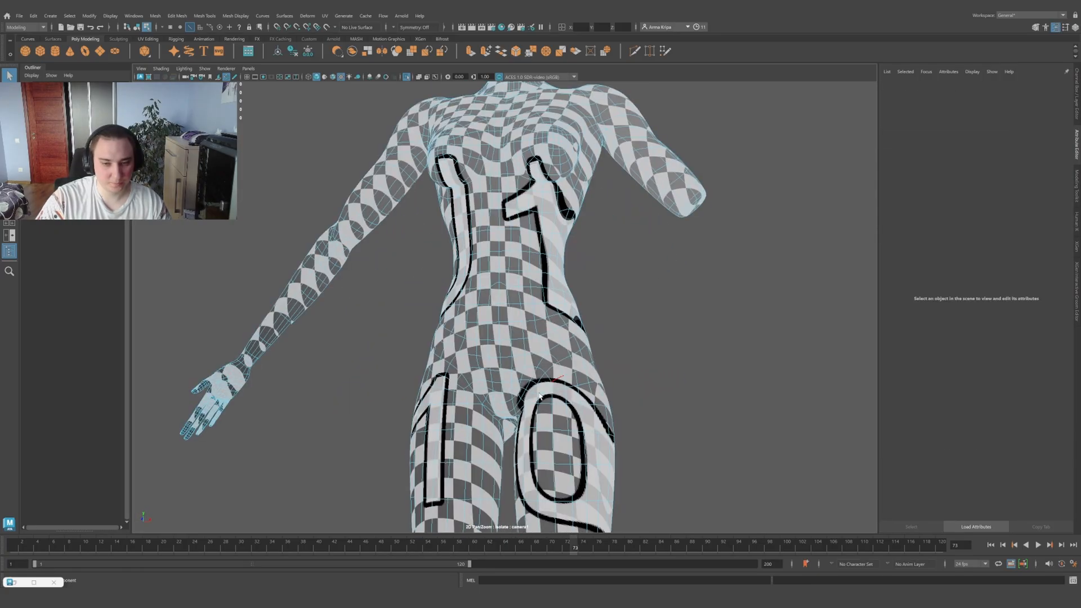
Step: Inspect the checker pattern between the legs from below, across the lower back and up to the face
middle_click_drag(555, 381, 543, 349, "alt")
scroll(526, 358, "up", 1)
left_click_drag(526, 358, 569, 342, "alt")
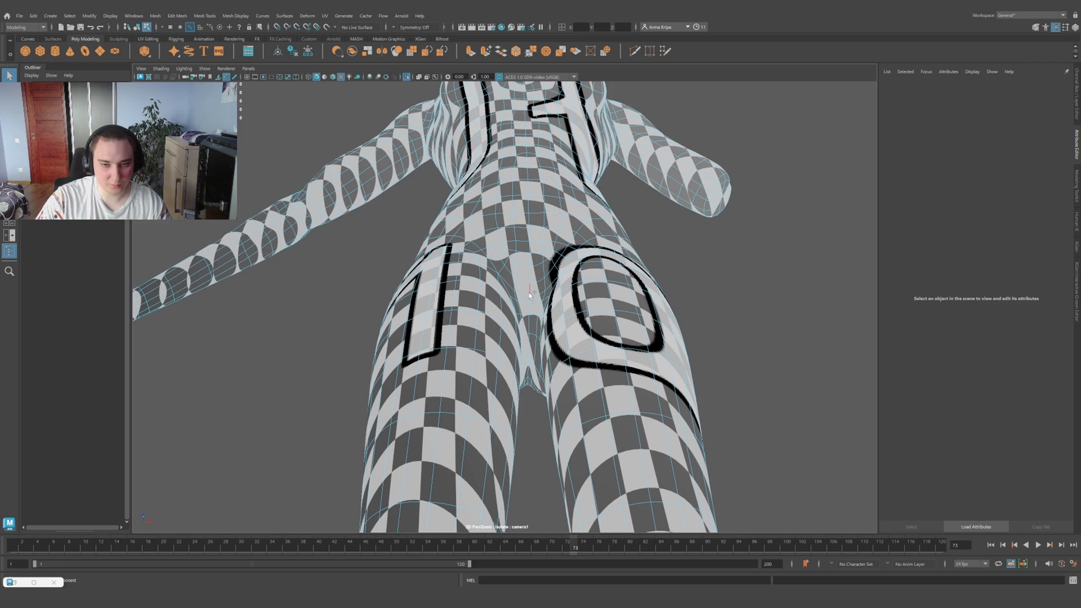
left_click_drag(588, 197, 593, 270, "alt")
left_click_drag(661, 290, 538, 296, "alt")
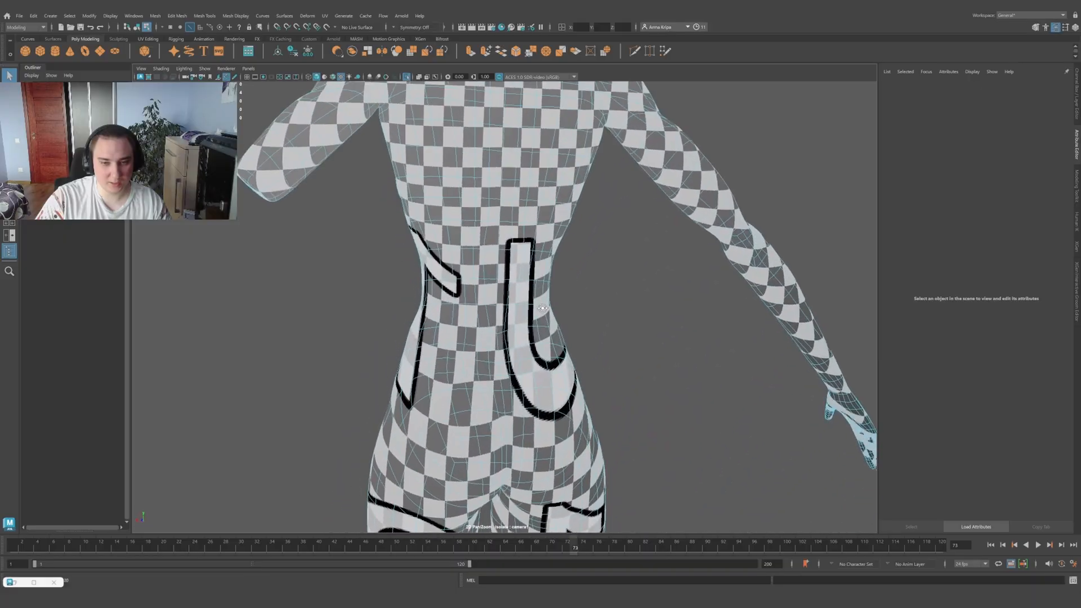
middle_click_drag(547, 132, 555, 275, "alt")
left_click_drag(555, 275, 636, 236, "alt")
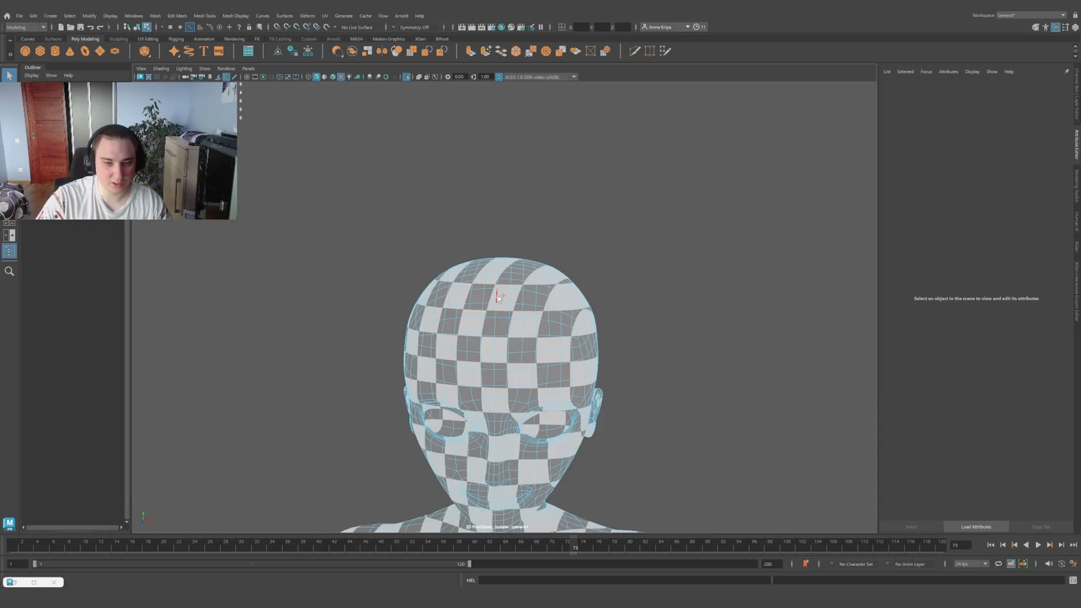
Step: Examine the checker pattern on the back of the head, the side of the torso and the face
left_click_drag(645, 305, 541, 271, "alt")
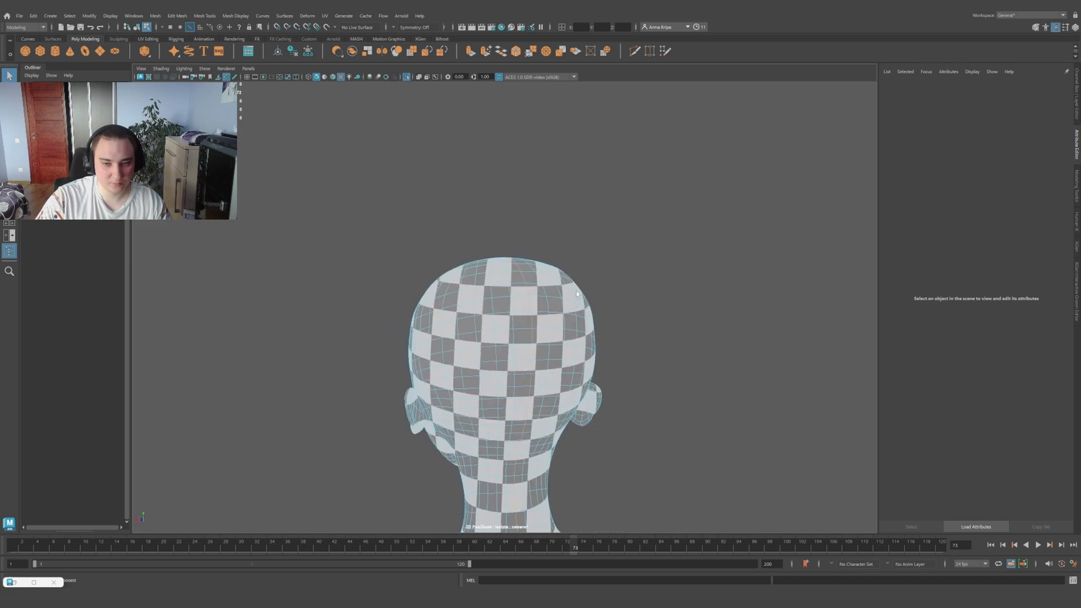
middle_click_drag(507, 473, 542, 241, "alt")
middle_click_drag(535, 503, 498, 321, "alt")
left_click_drag(499, 507, 567, 444, "alt")
middle_click_drag(519, 292, 484, 485, "alt")
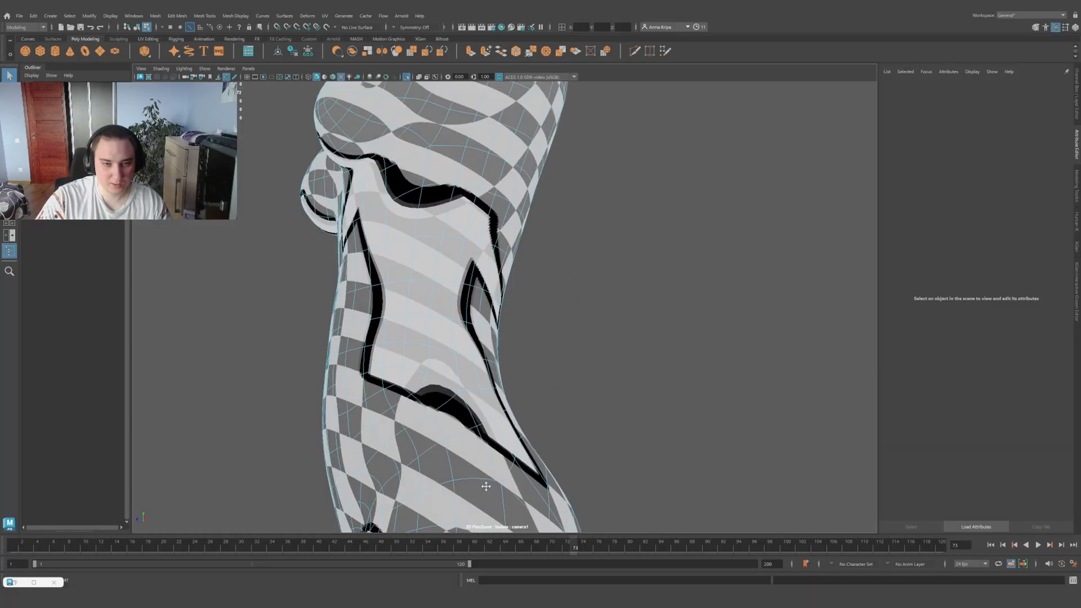
middle_click_drag(392, 93, 332, 362, "alt")
middle_click_drag(490, 265, 501, 425, "alt")
left_click_drag(501, 426, 159, 422, "alt")
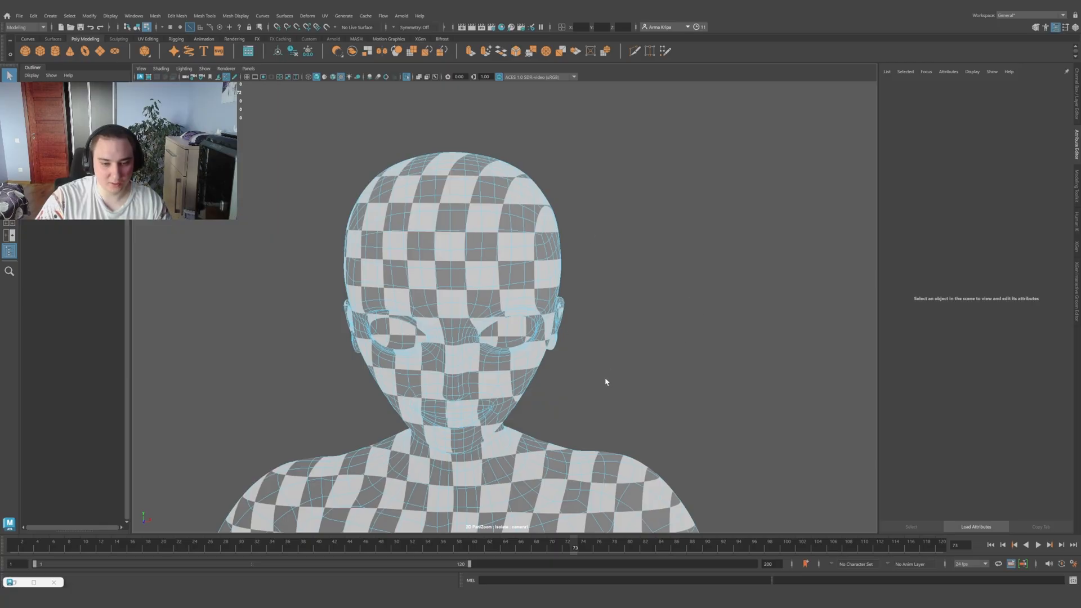
Step: Inspect the checker stretching and edge loops along the side of the head, jaw, neck and shoulder
left_click(22, 583)
left_click(409, 163)
left_click_drag(489, 304, 614, 290, "alt")
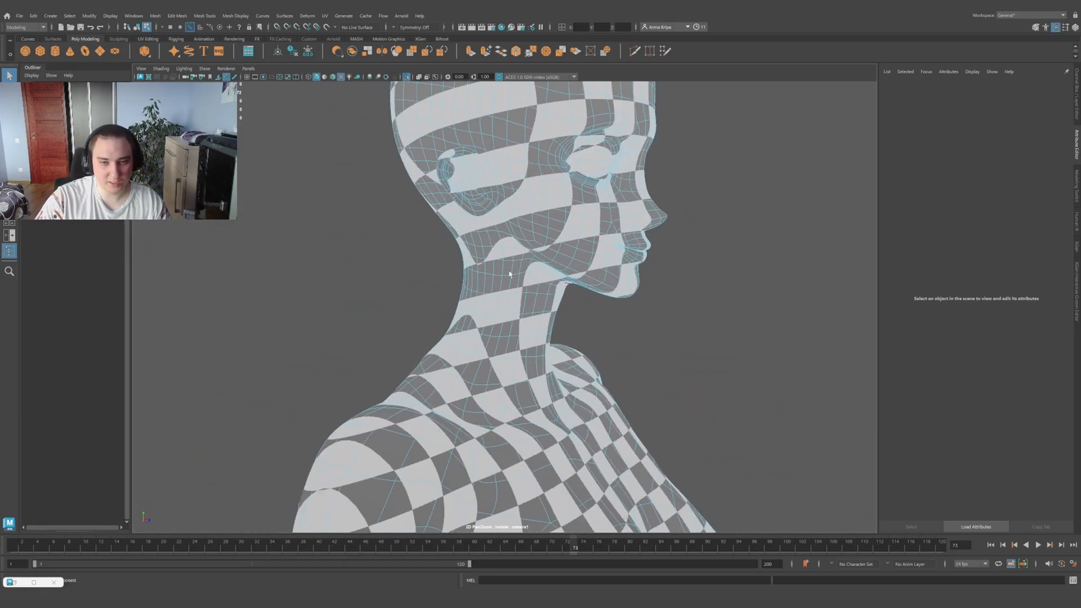
left_click_drag(509, 274, 528, 258, "alt")
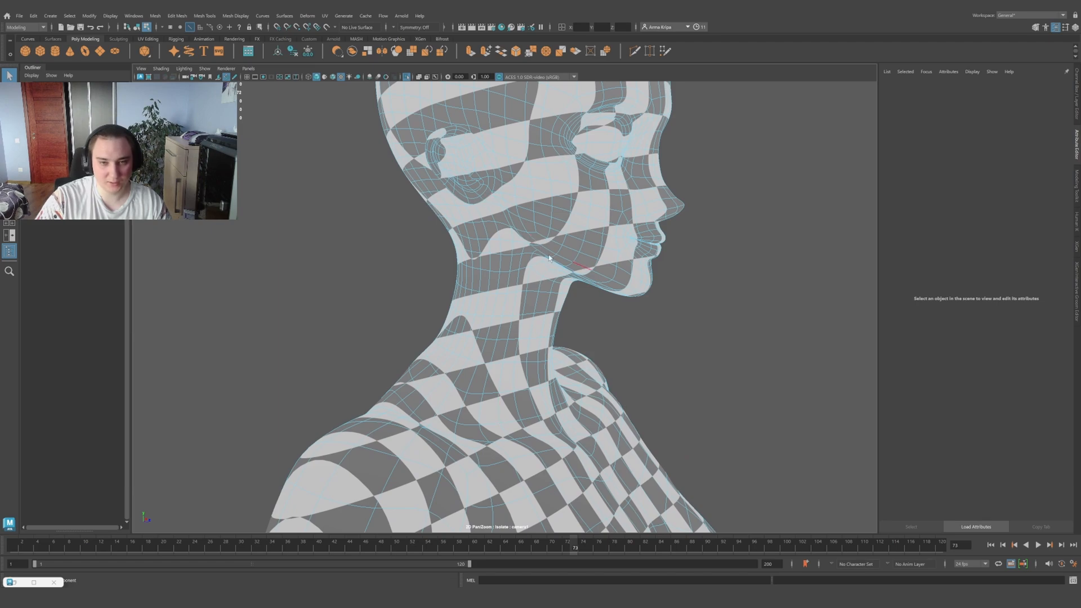
left_click_drag(548, 258, 562, 251, "alt")
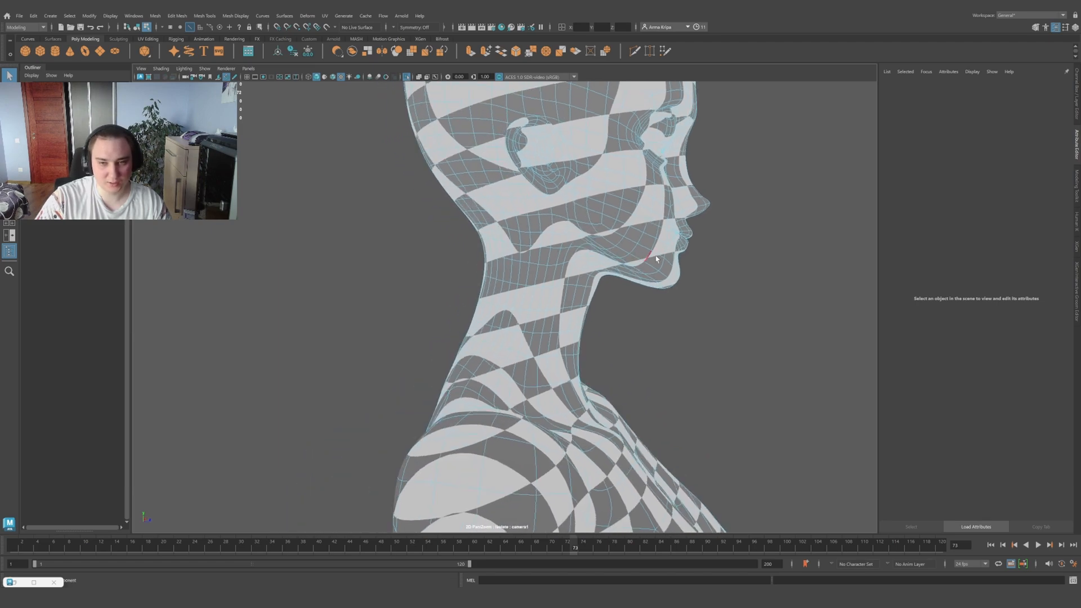
left_click_drag(657, 258, 492, 220, "alt")
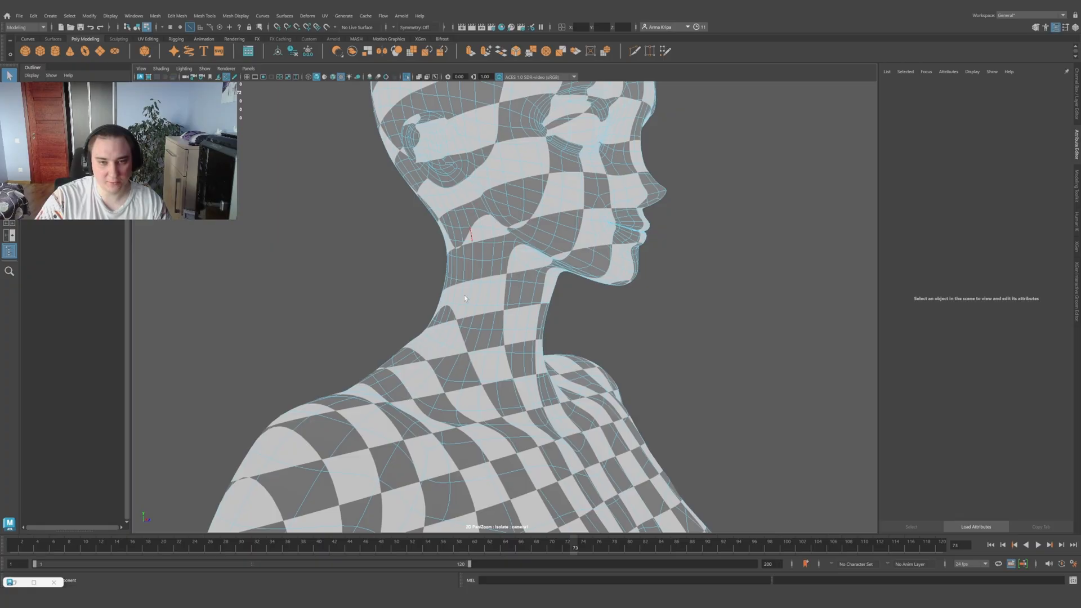
left_click_drag(538, 283, 588, 307, "alt")
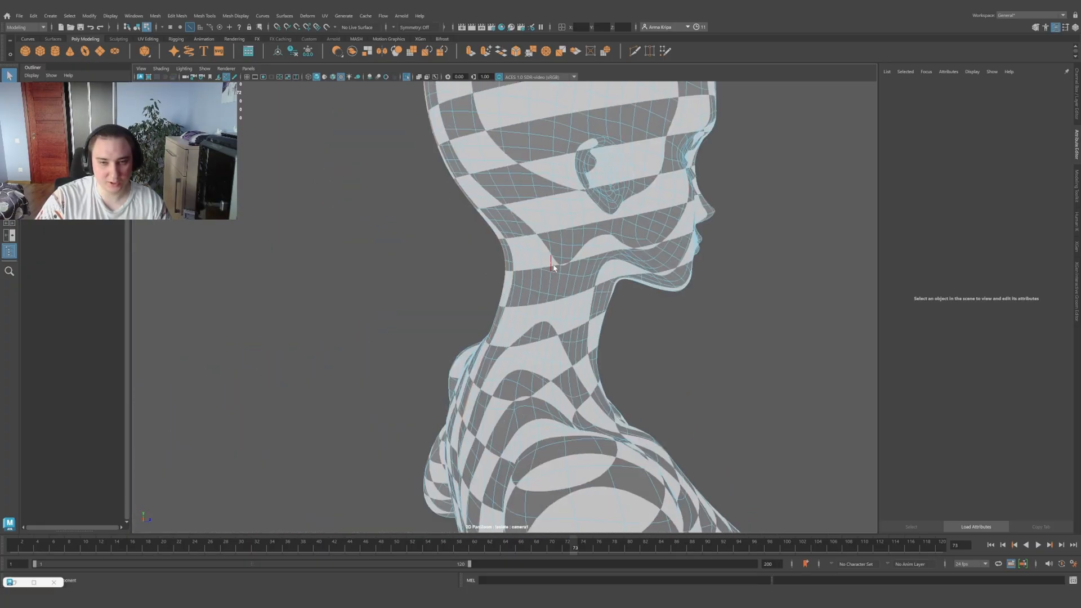
left_click_drag(553, 257, 551, 287, "alt")
scroll(574, 304, "up", 5)
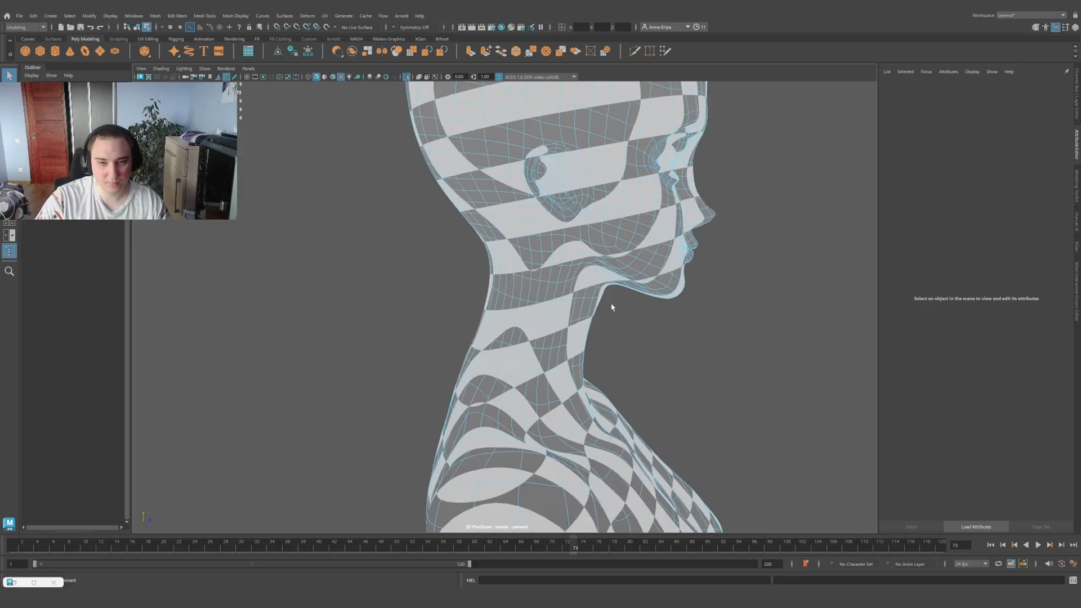
left_click_drag(570, 299, 595, 273, "alt")
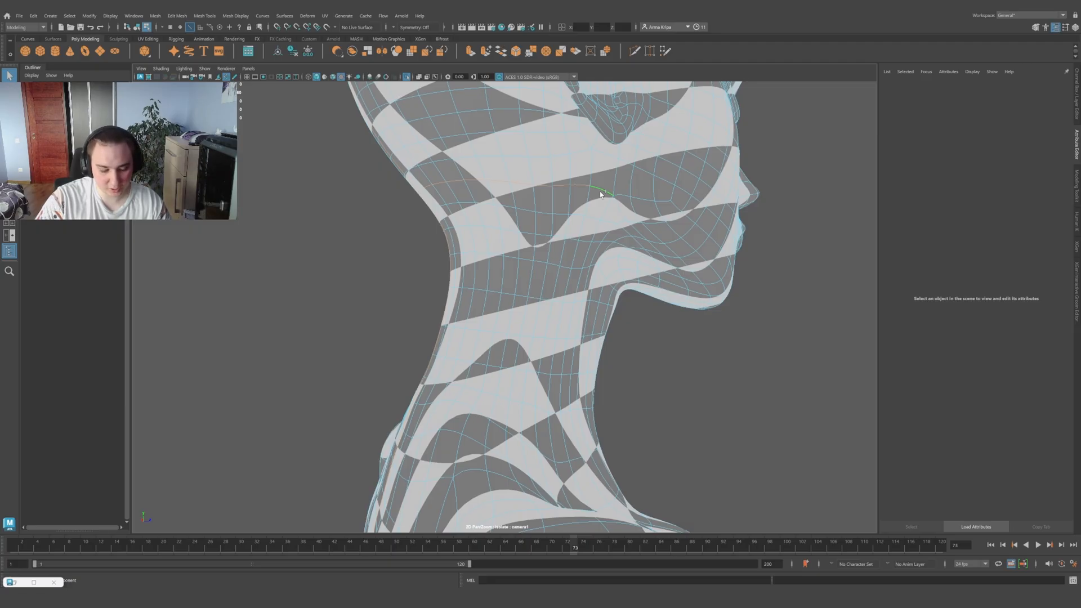
left_click_drag(593, 192, 596, 197, "alt")
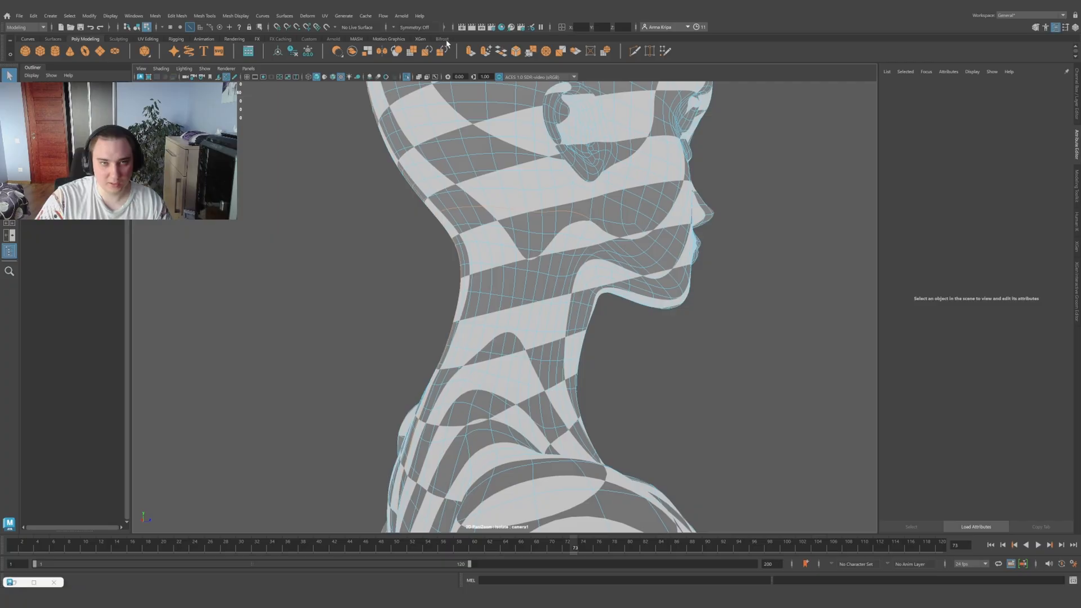
left_click_drag(542, 259, 589, 269, "alt")
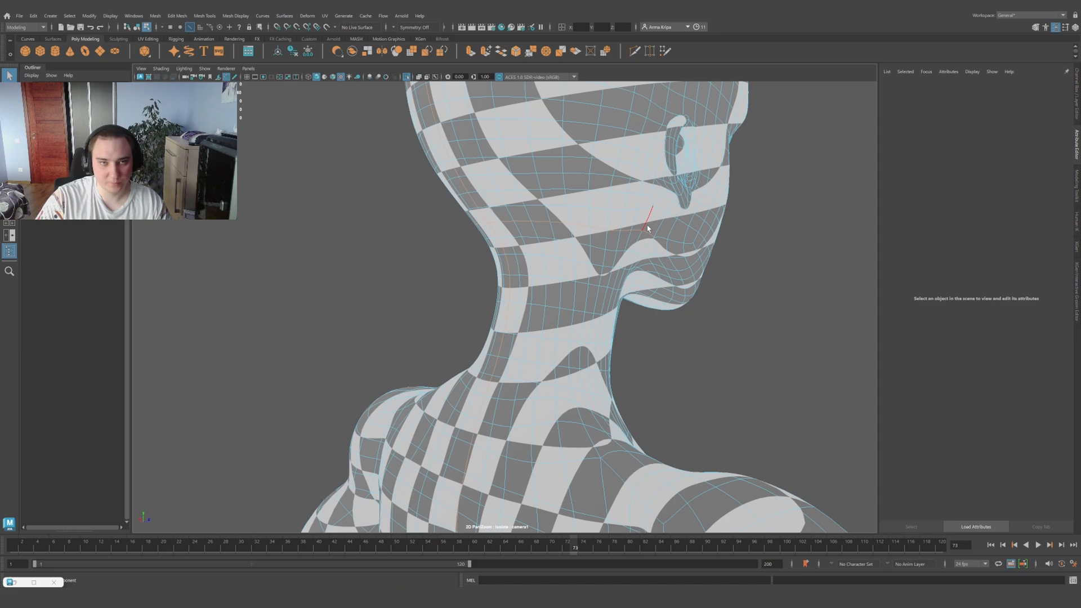
left_click_drag(648, 228, 680, 256, "alt")
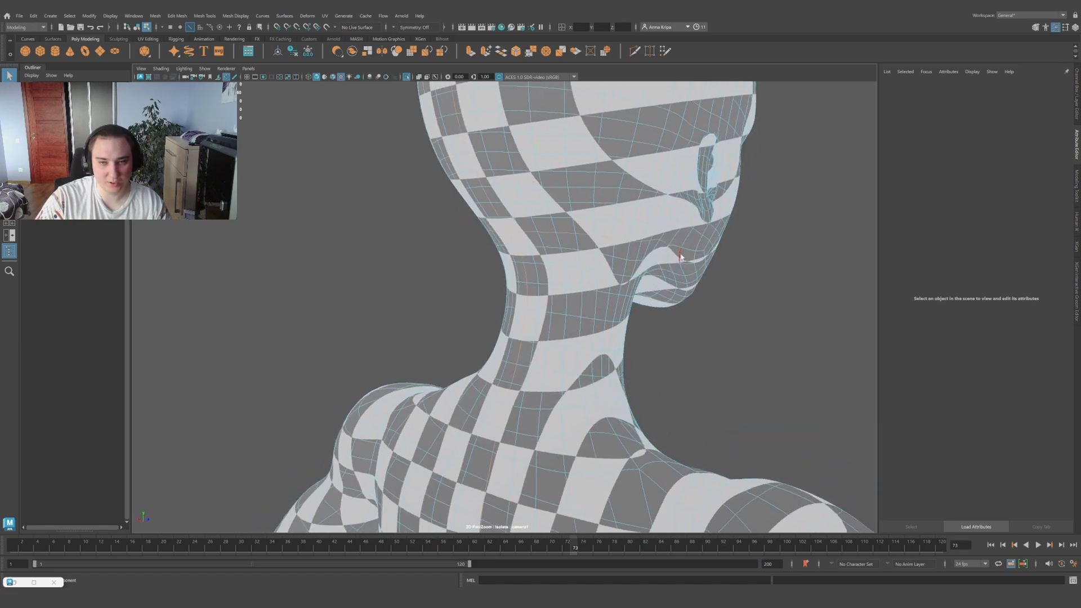
Step: Turn on Object X symmetry and check the edges around the jaw and neck on both sides of the head
left_click(397, 28)
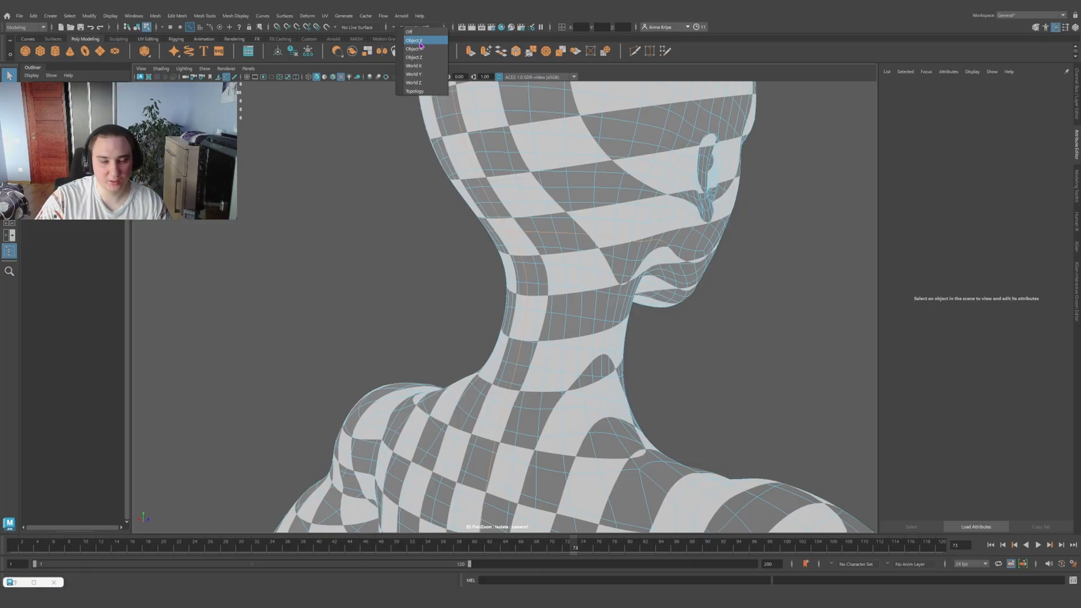
left_click(414, 40)
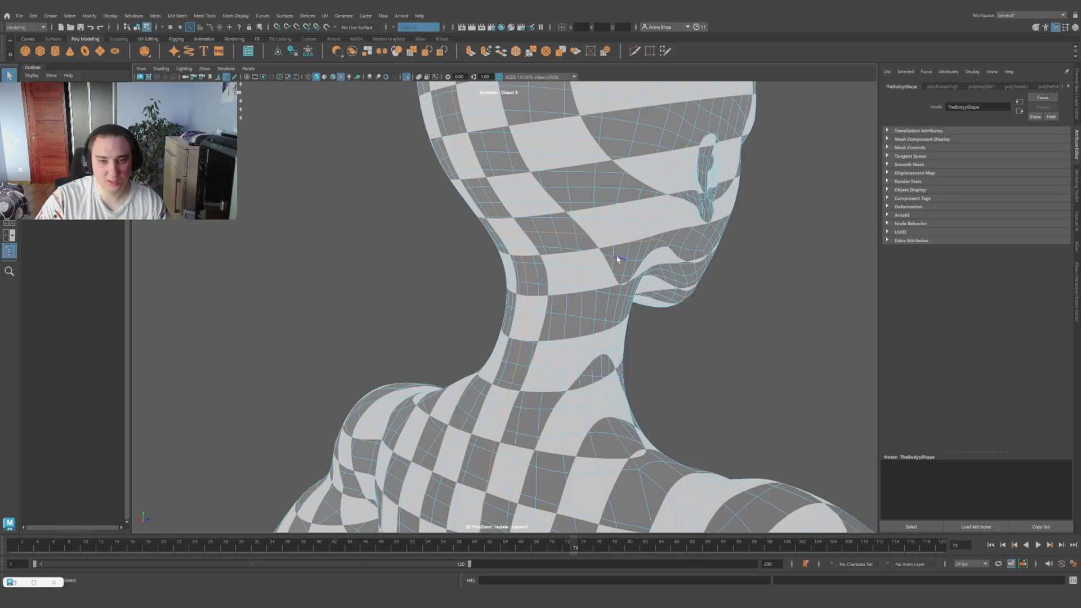
left_click_drag(617, 259, 498, 257, "alt")
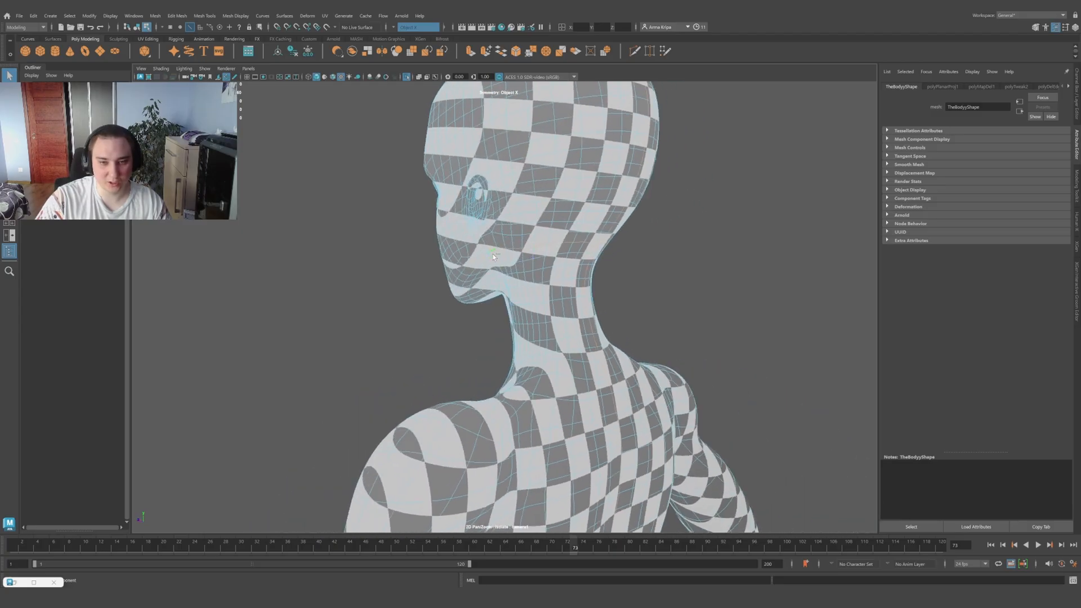
left_click_drag(668, 321, 622, 266, "alt")
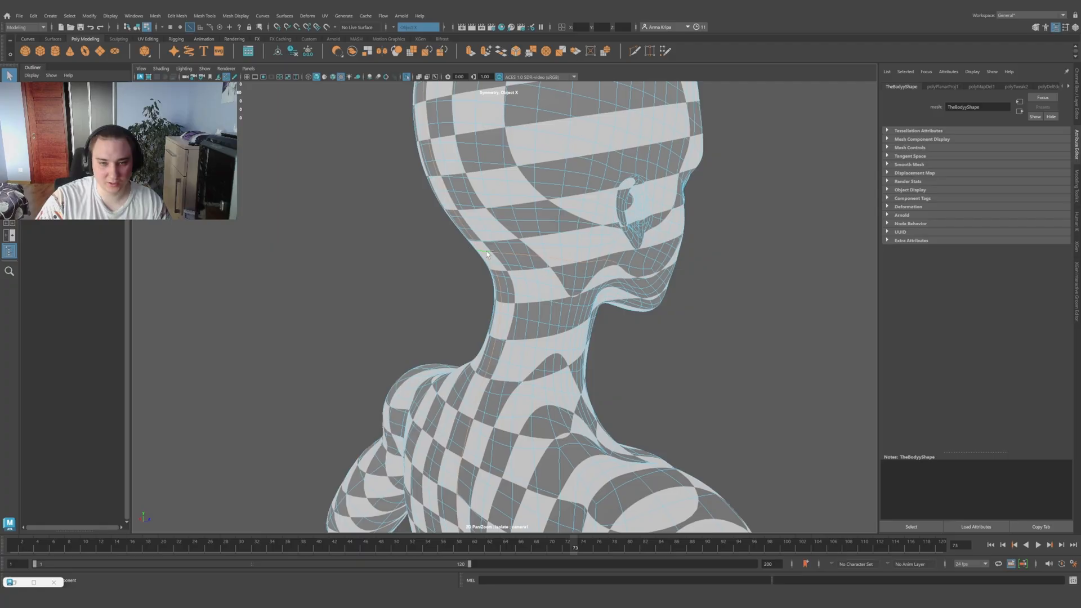
left_click_drag(487, 254, 598, 280, "alt")
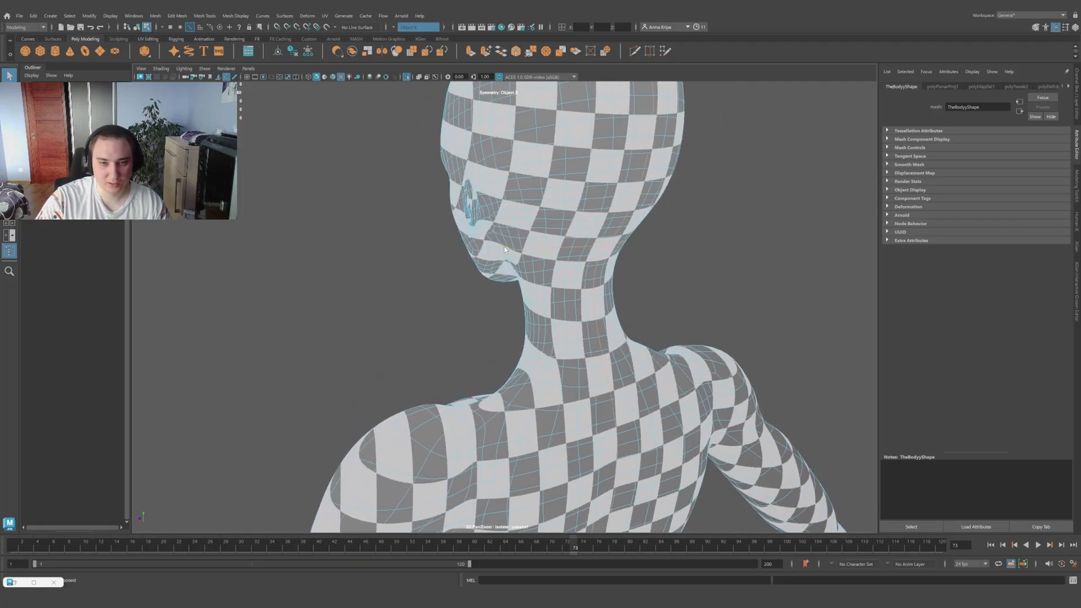
left_click_drag(545, 256, 600, 283, "alt")
right_click_drag(602, 286, 678, 273, "alt")
middle_click_drag(678, 273, 649, 326, "alt")
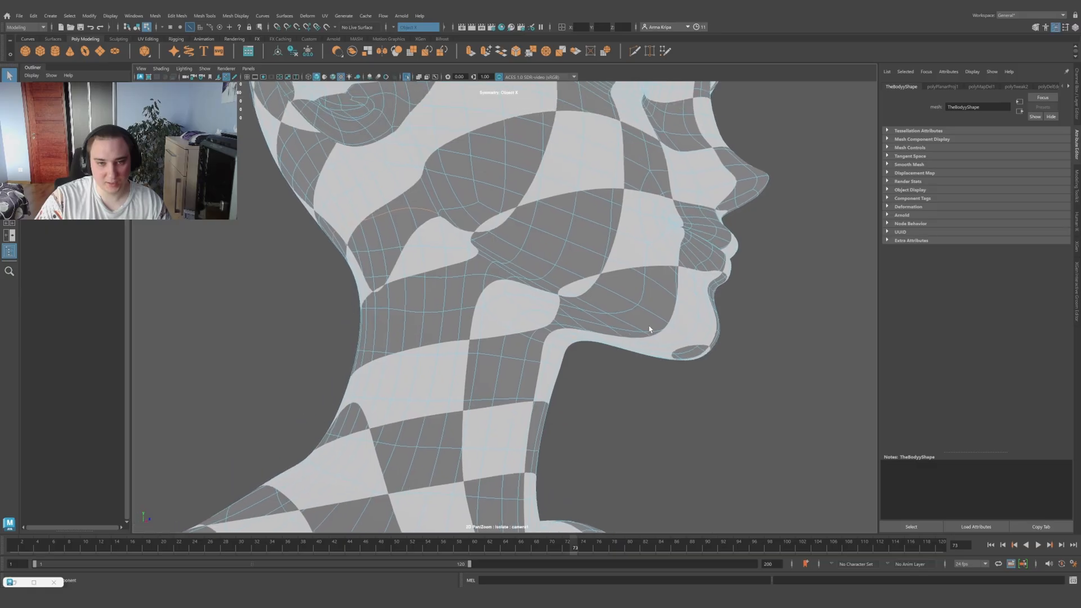
left_click_drag(648, 327, 580, 242, "alt")
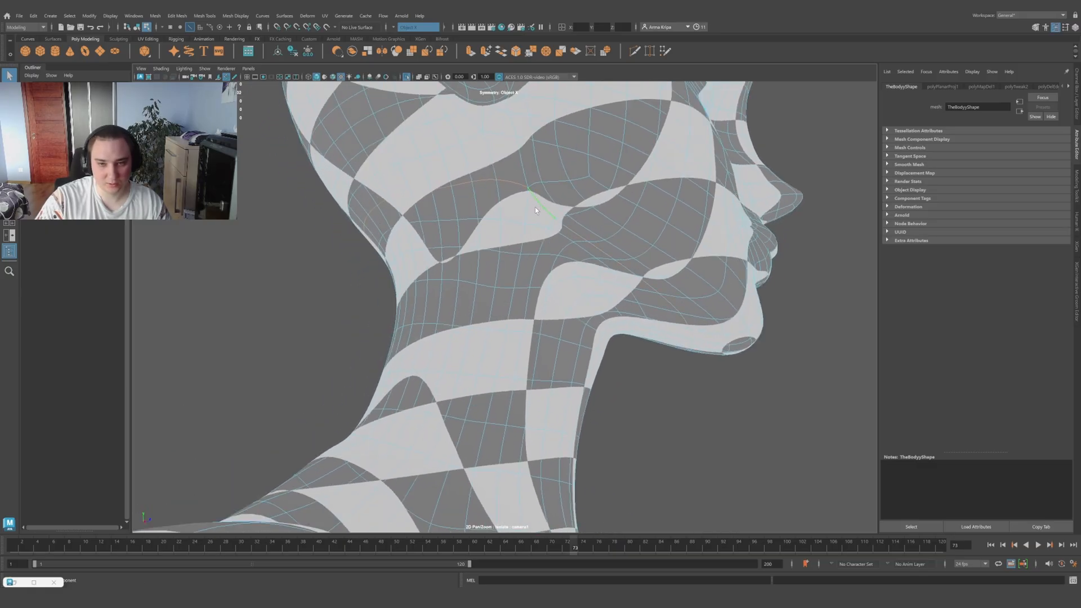
Step: Select the symmetrical seam edges around the base of the neck, across the upper chest and upper back
left_click_drag(535, 207, 674, 403, "alt")
middle_click_drag(673, 403, 680, 300, "alt")
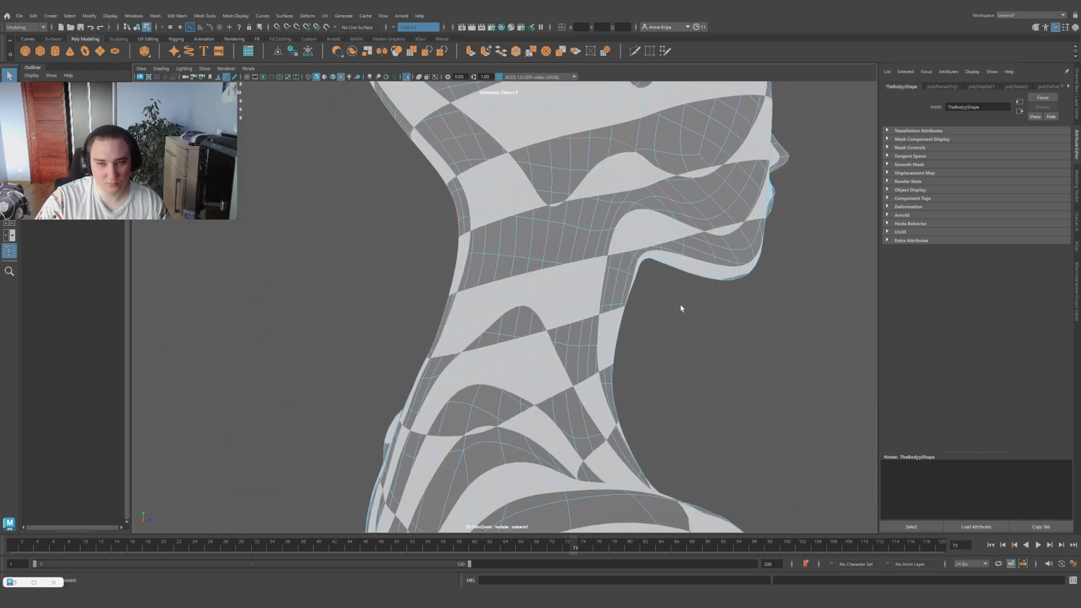
left_click_drag(680, 328, 710, 333, "alt")
left_click_drag(688, 401, 765, 332, "alt")
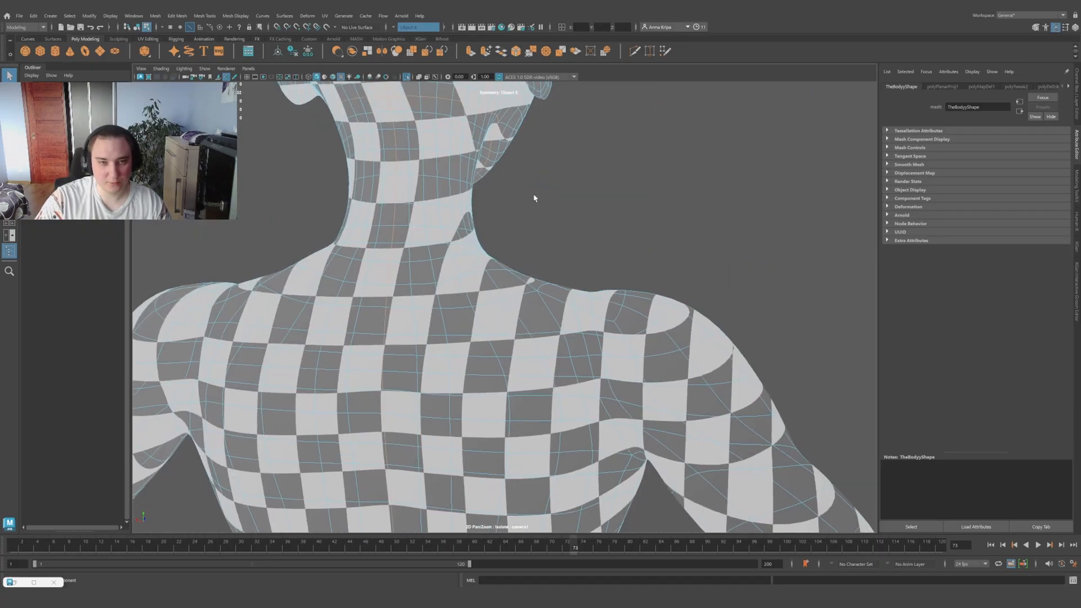
left_click_drag(439, 321, 572, 352, "alt")
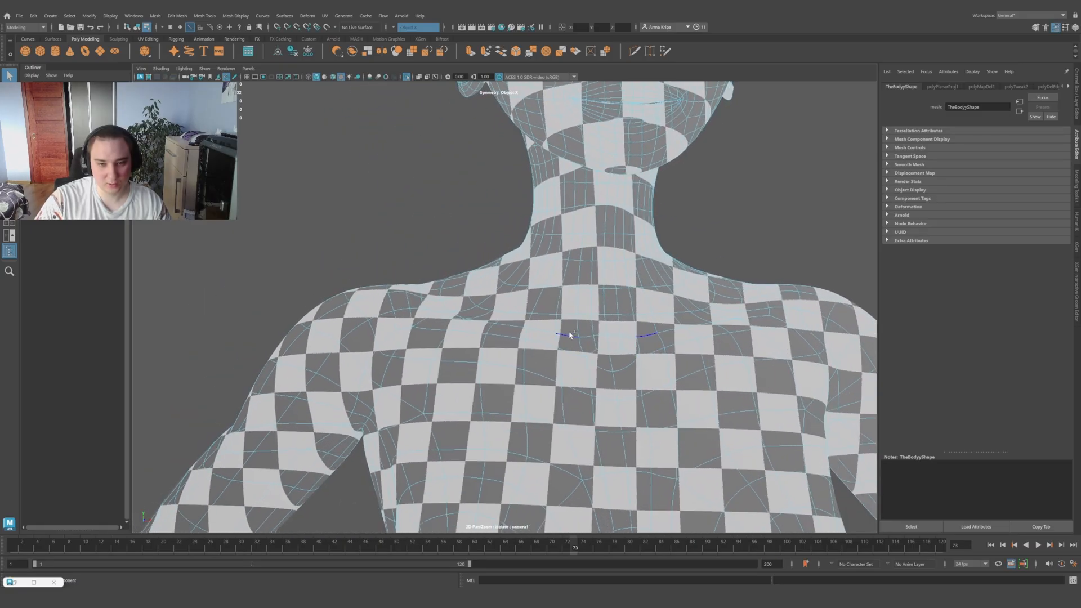
Step: Select the seam edges running over the shoulder and down the front of the armpit on both sides of the body
left_click_drag(689, 333, 715, 236, "alt")
right_click_drag(647, 292, 535, 332, "alt")
middle_click_drag(534, 332, 605, 313, "alt")
right_click_drag(605, 312, 726, 355, "alt")
left_click_drag(636, 383, 679, 314, "alt")
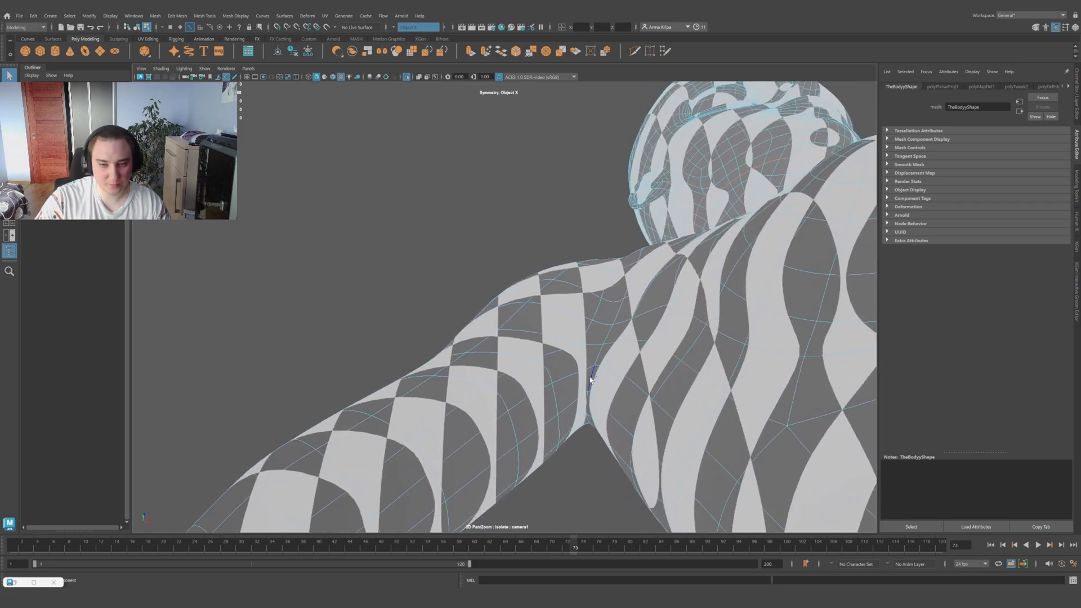
left_click_drag(590, 380, 647, 331, "alt")
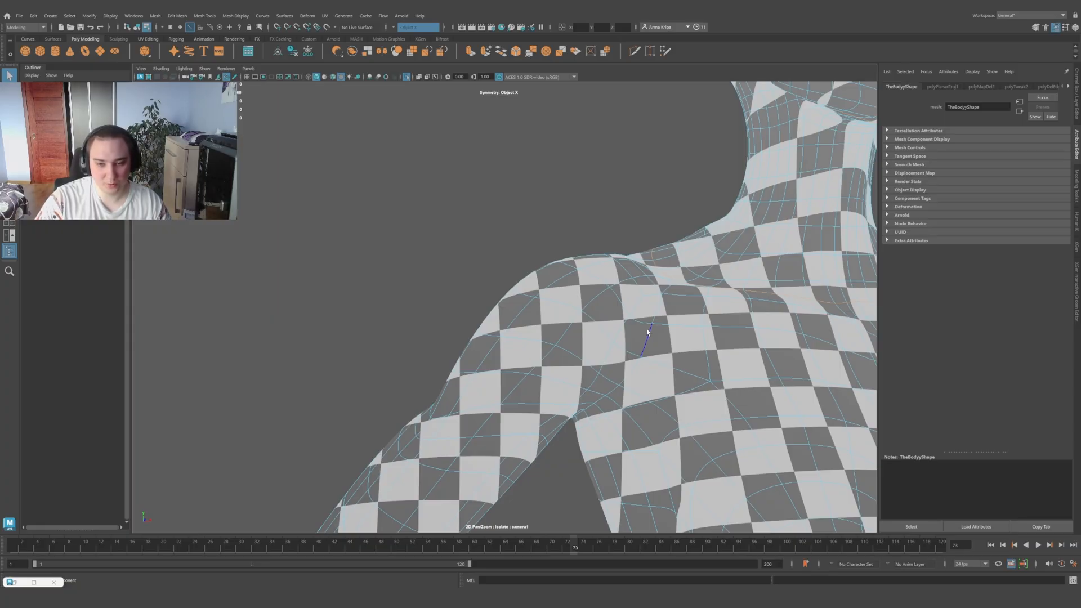
left_click_drag(648, 332, 639, 284, "alt")
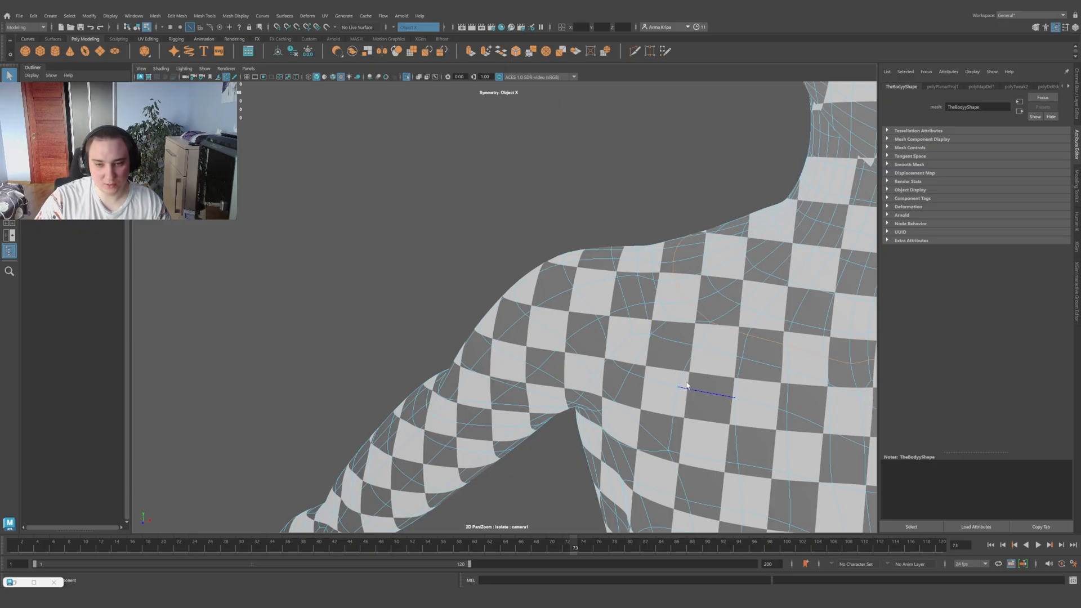
left_click_drag(668, 375, 659, 311, "alt")
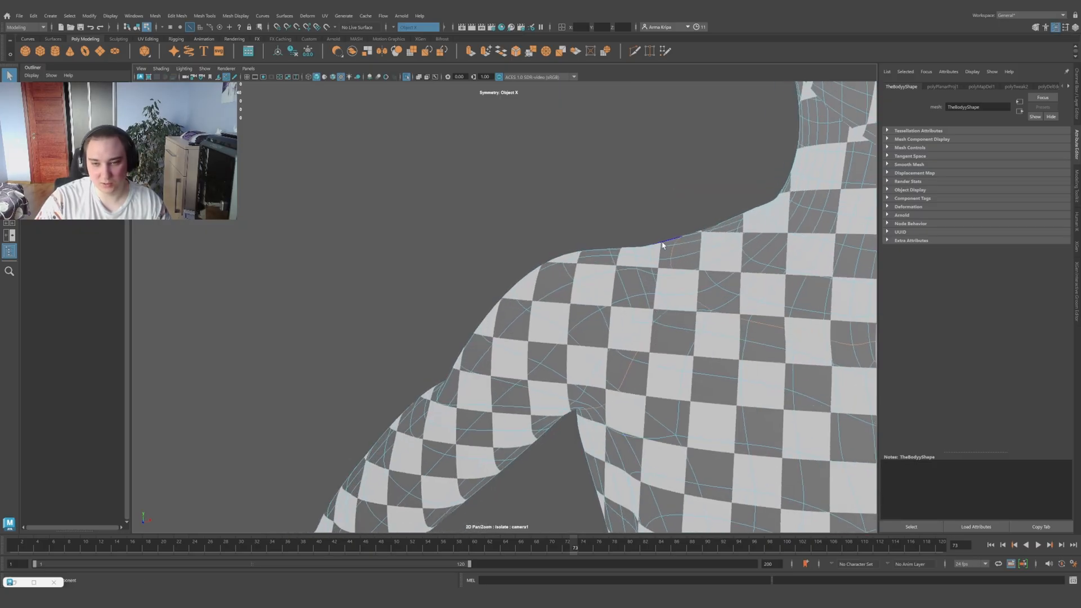
left_click_drag(616, 388, 608, 298, "alt")
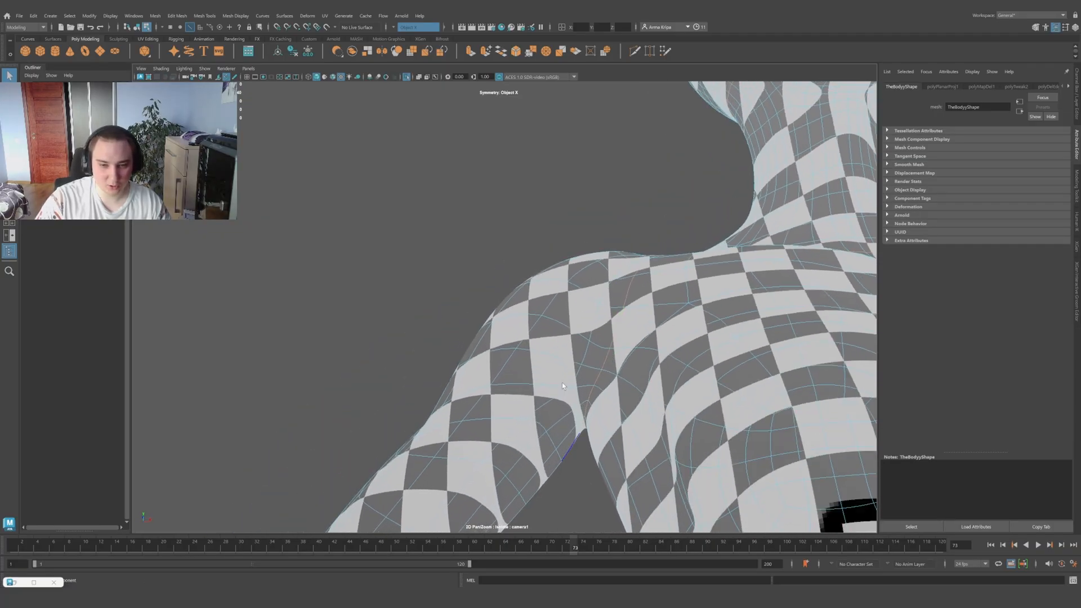
left_click_drag(562, 386, 683, 391, "alt")
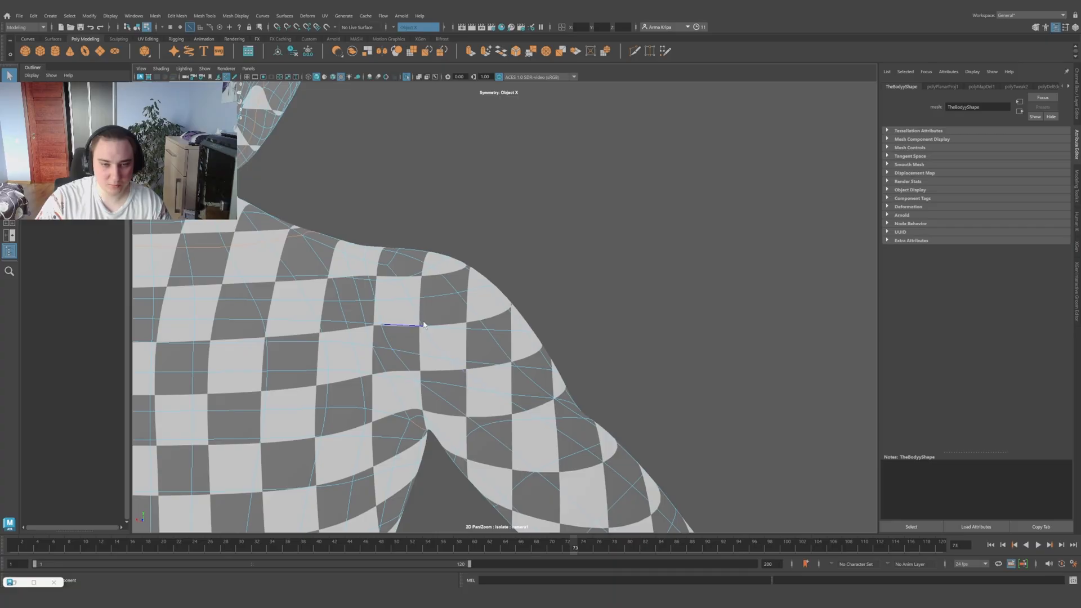
left_click_drag(424, 325, 585, 379, "alt")
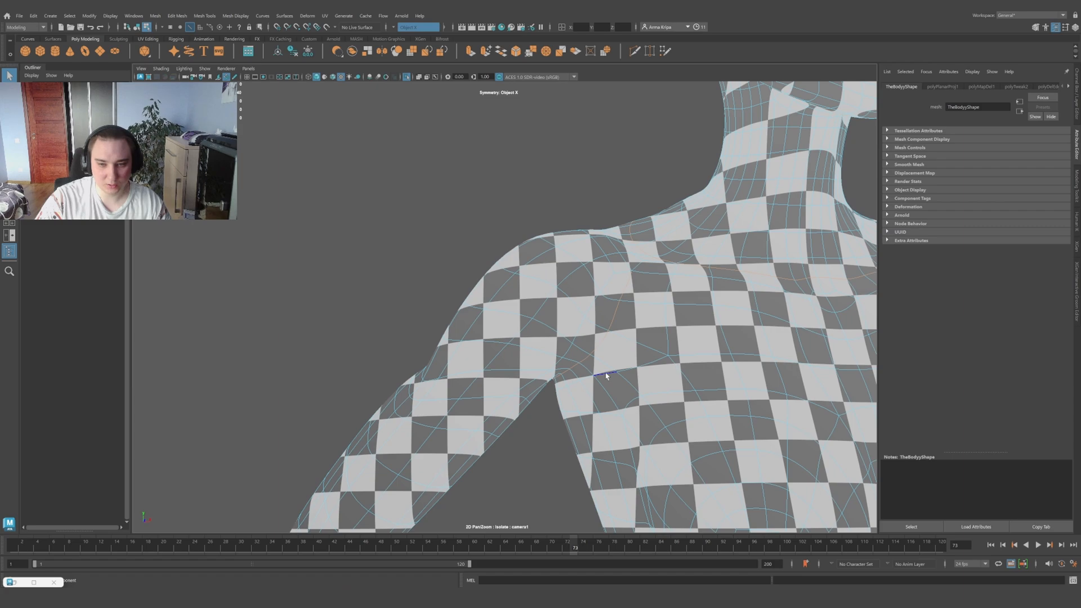
mouse_move(619, 307)
left_mouse_down("alt")
mouse_move(672, 250)
mouse_move(767, 255)
mouse_move(718, 255)
mouse_move(620, 314)
left_mouse_up("alt")
Step: Extend the shoulder seam selection along the back of both armpits so it closes around each arm
left_click_drag(501, 298, 609, 281, "alt")
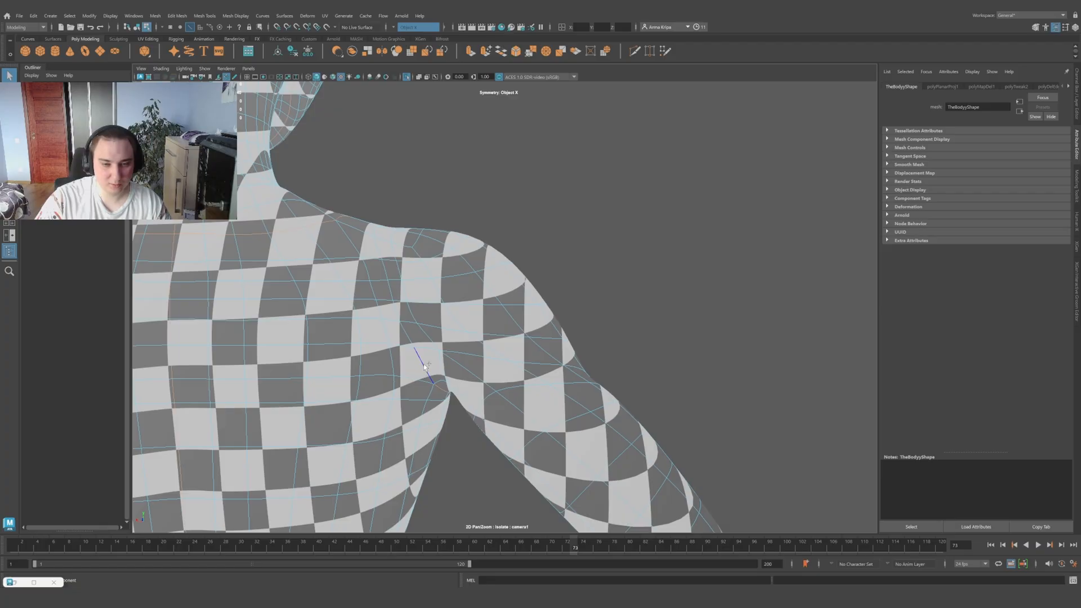
scroll(425, 331, "down", 1)
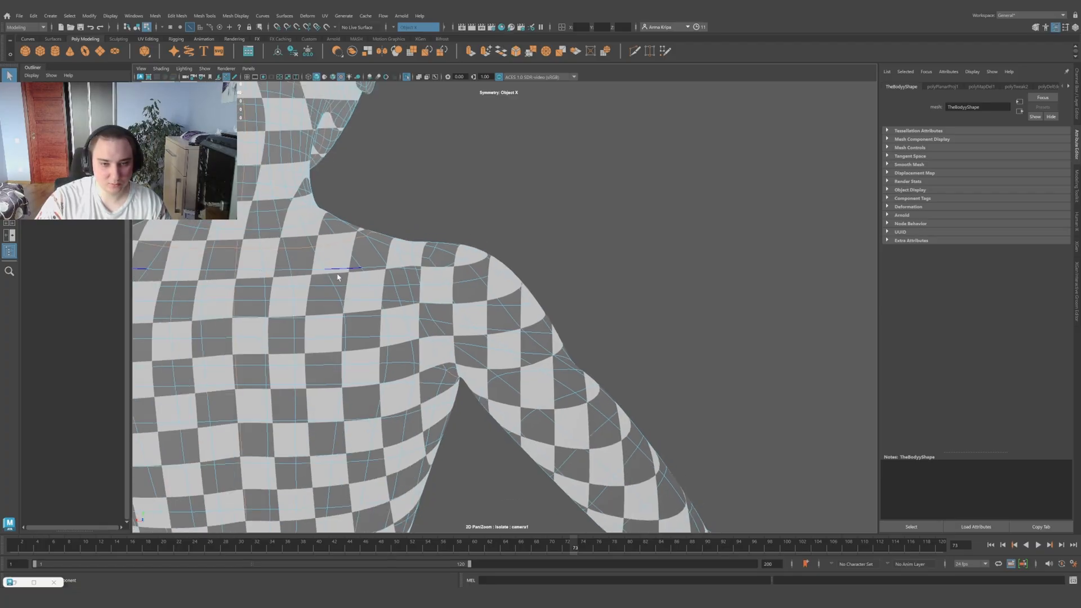
scroll(394, 332, "up", 1)
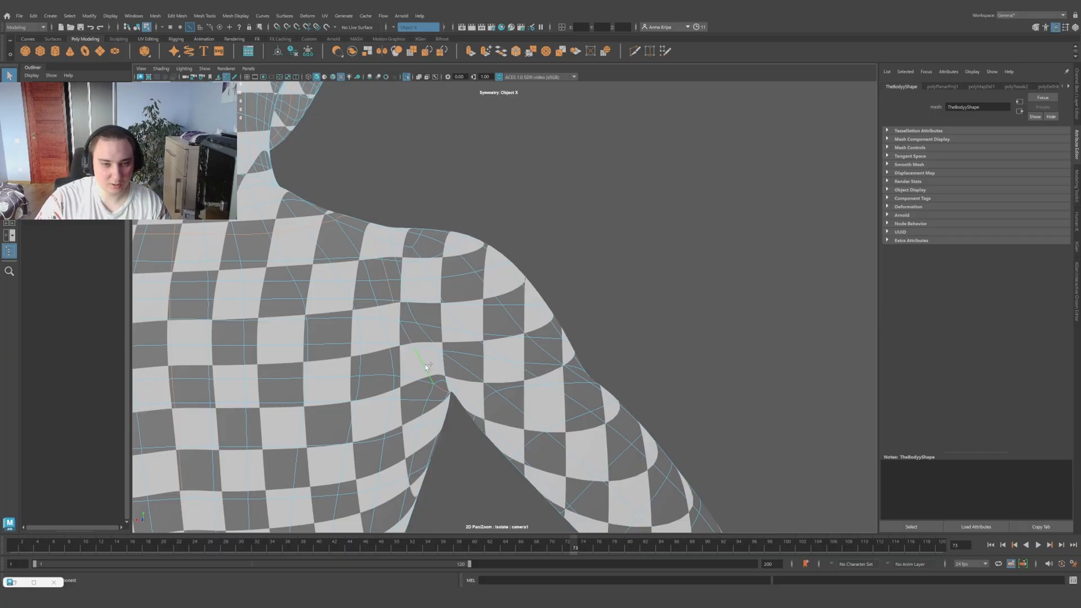
left_click_drag(426, 366, 448, 244, "alt")
left_click_drag(685, 288, 630, 299, "alt")
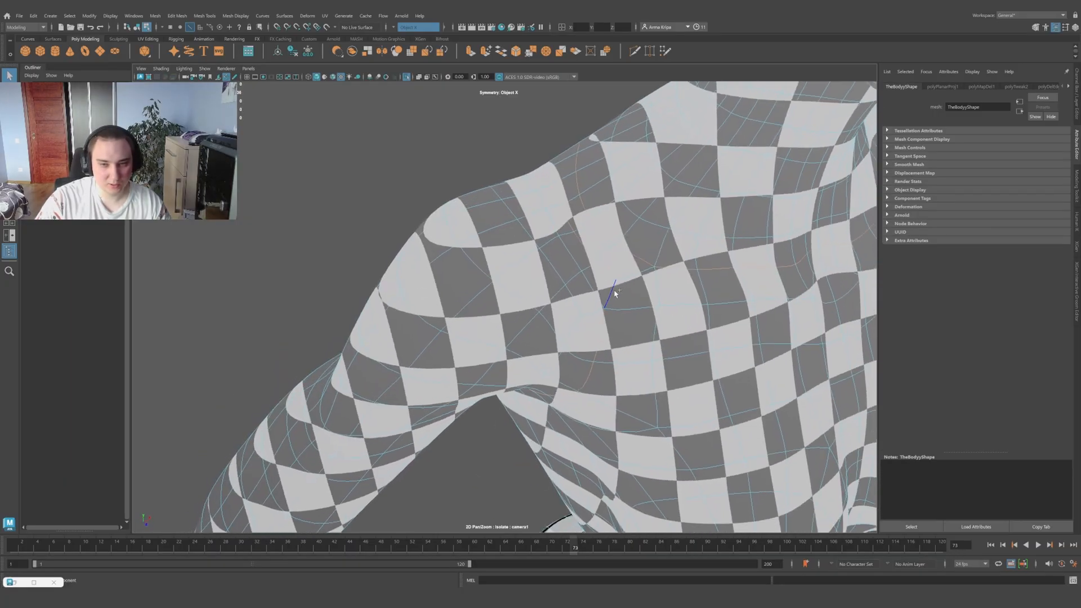
scroll(657, 340, "down", 3)
left_click_drag(664, 333, 640, 315, "alt")
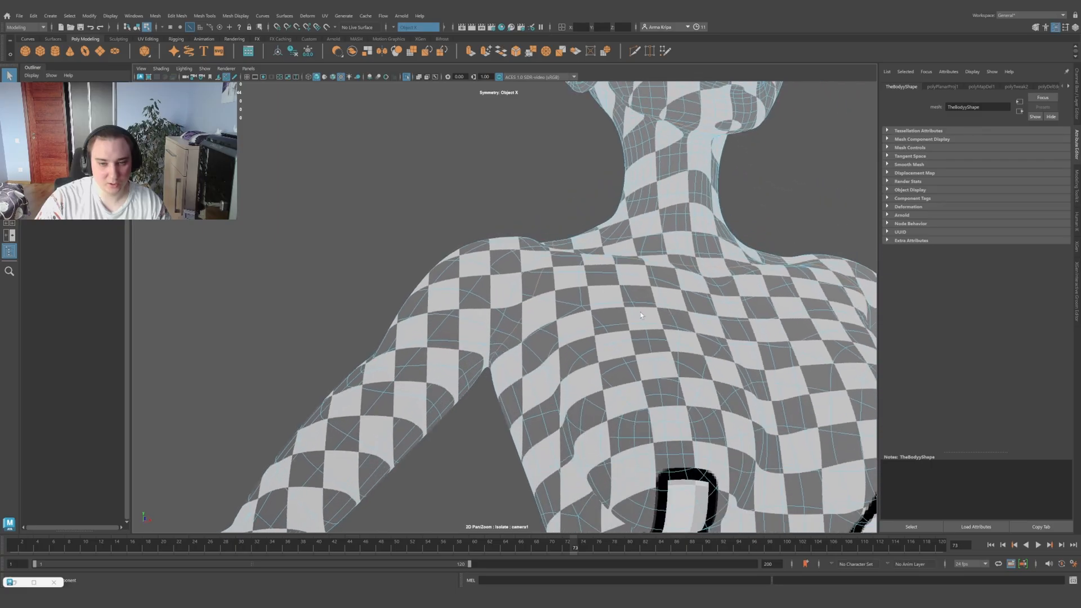
left_click_drag(388, 269, 565, 239, "alt")
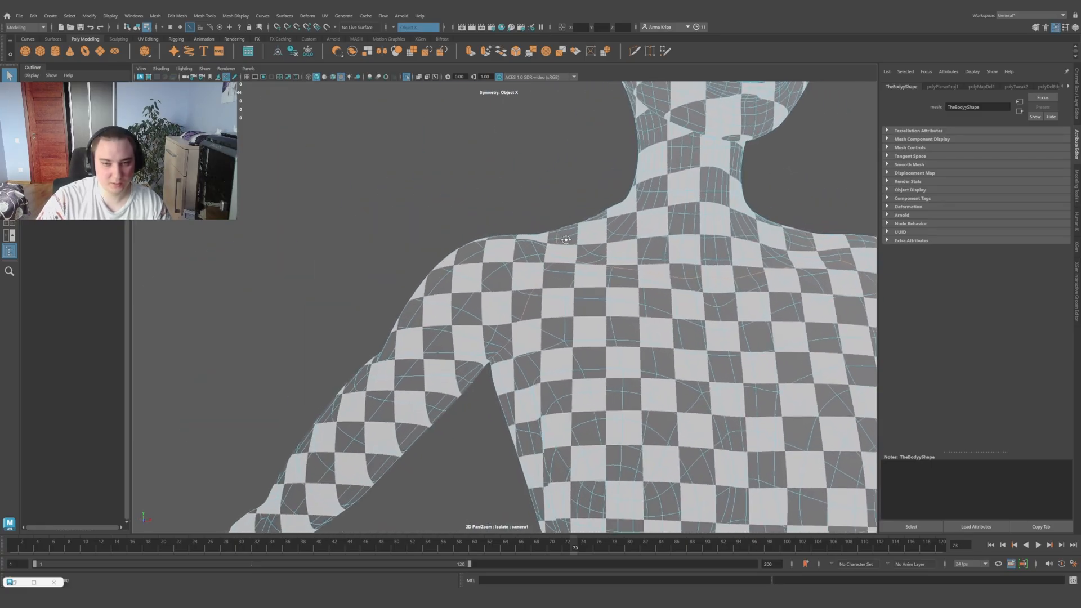
Step: Select the edge loops around both wrists
middle_click_drag(451, 395, 768, 86, "alt")
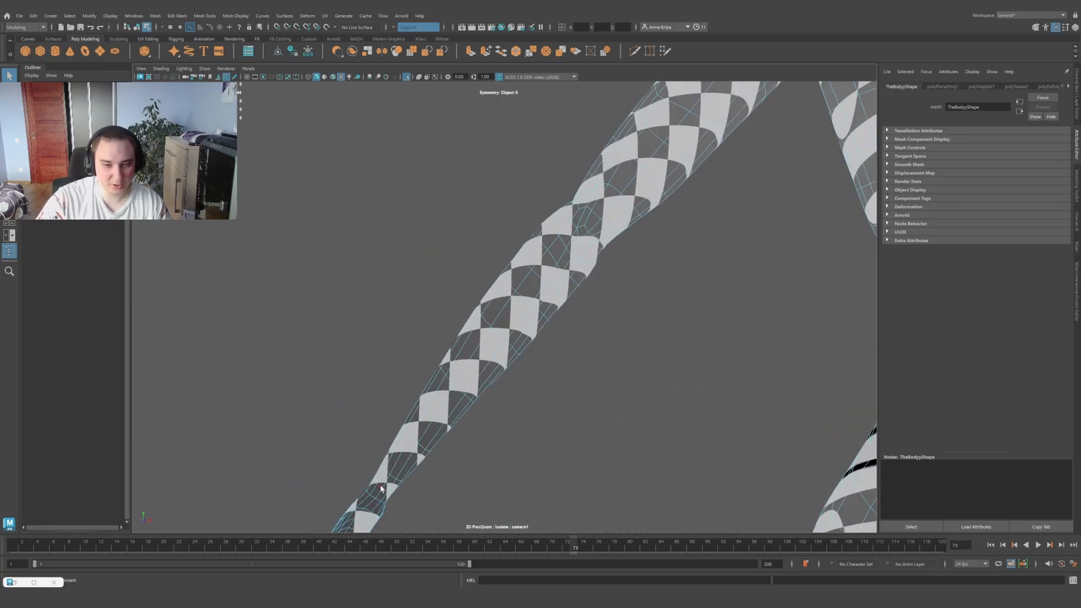
left_click_drag(407, 476, 481, 275, "alt")
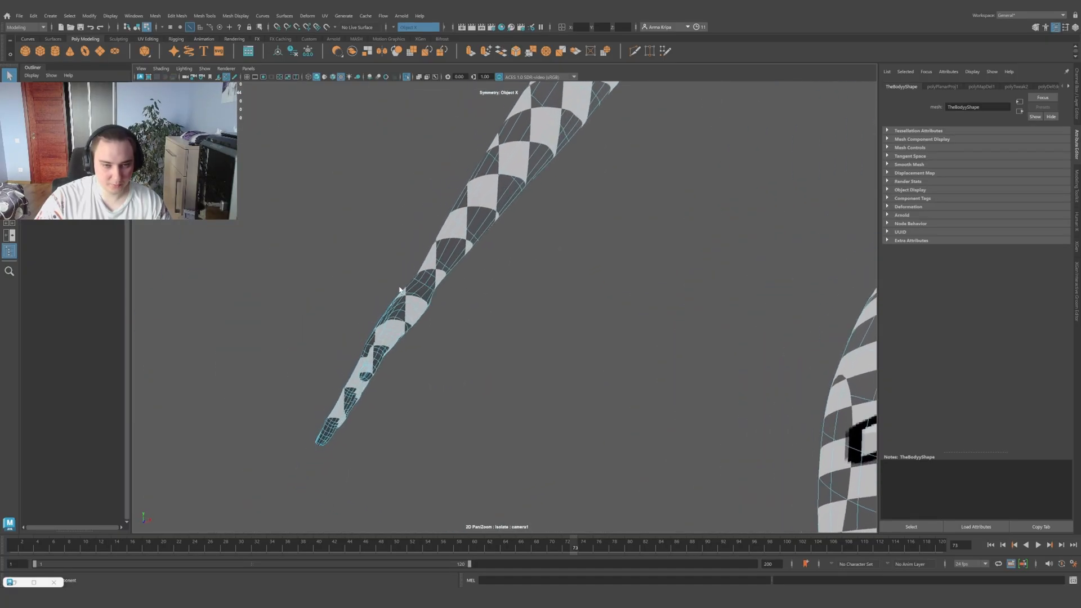
scroll(408, 302, "up", 3)
left_click_drag(407, 302, 364, 293, "alt")
middle_click_drag(424, 297, 555, 304, "alt")
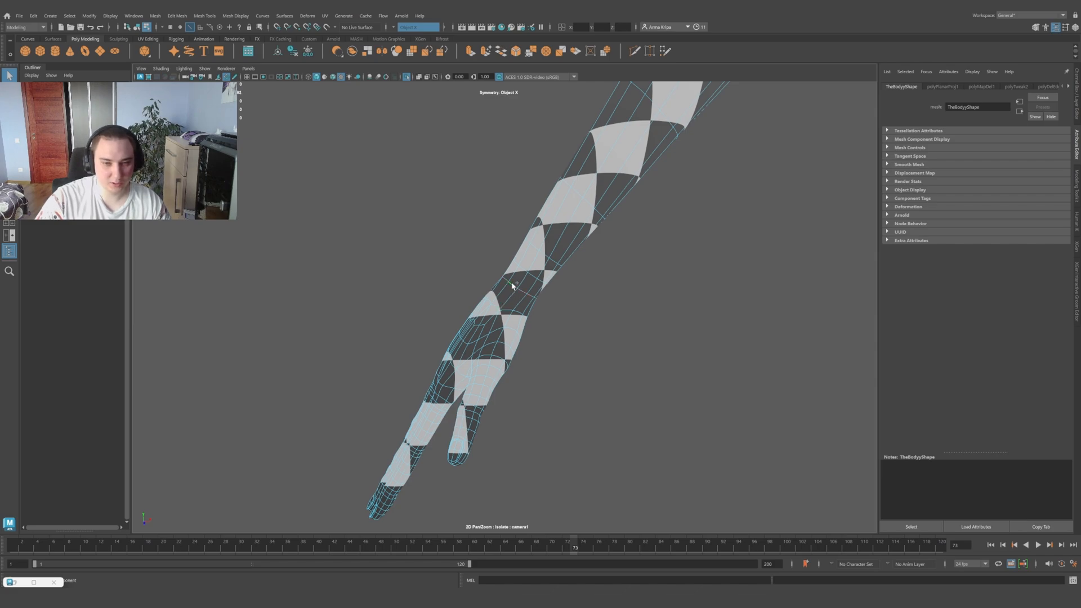
mouse_move(512, 286)
left_mouse_down("alt")
mouse_move(439, 315)
mouse_move(509, 276)
left_mouse_up("alt")
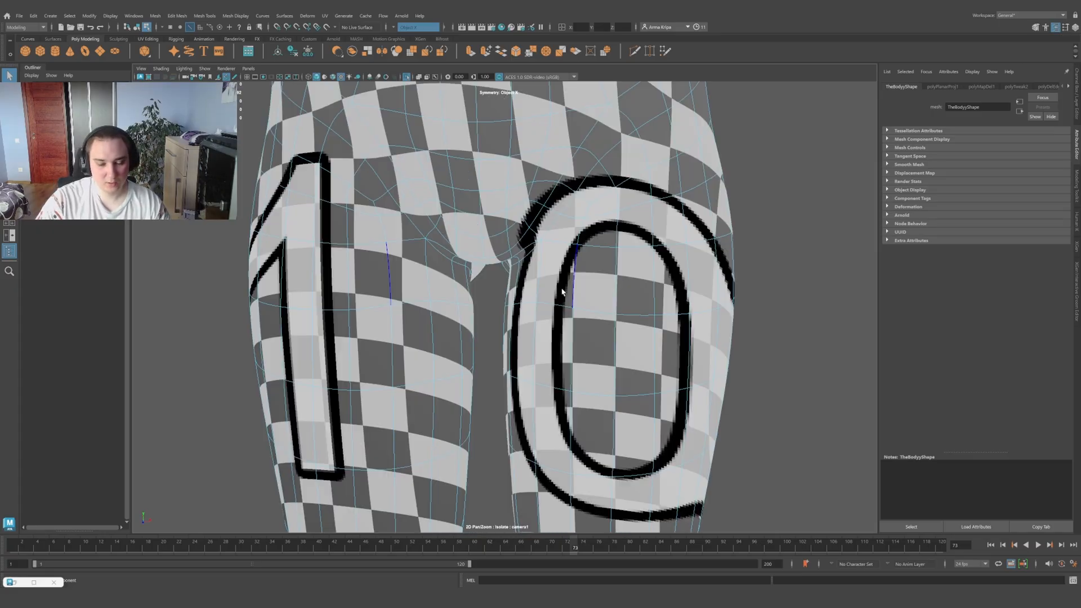
Step: Select the edge loops around the tops of both thighs, from the groin around to the back
scroll(557, 280, "down", 3)
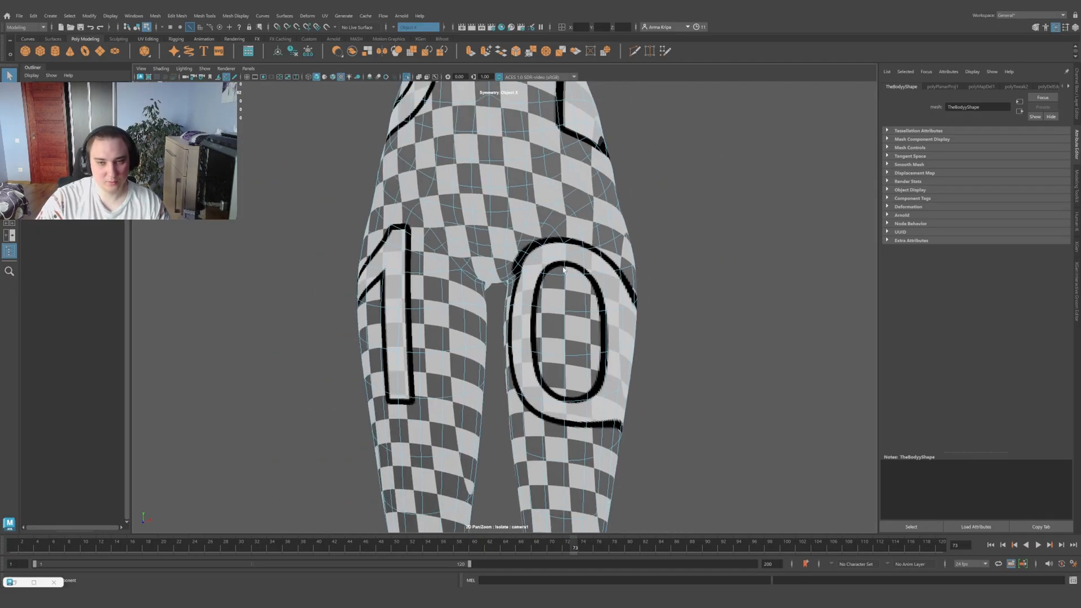
scroll(641, 285, "down", 1)
scroll(593, 274, "down", 2)
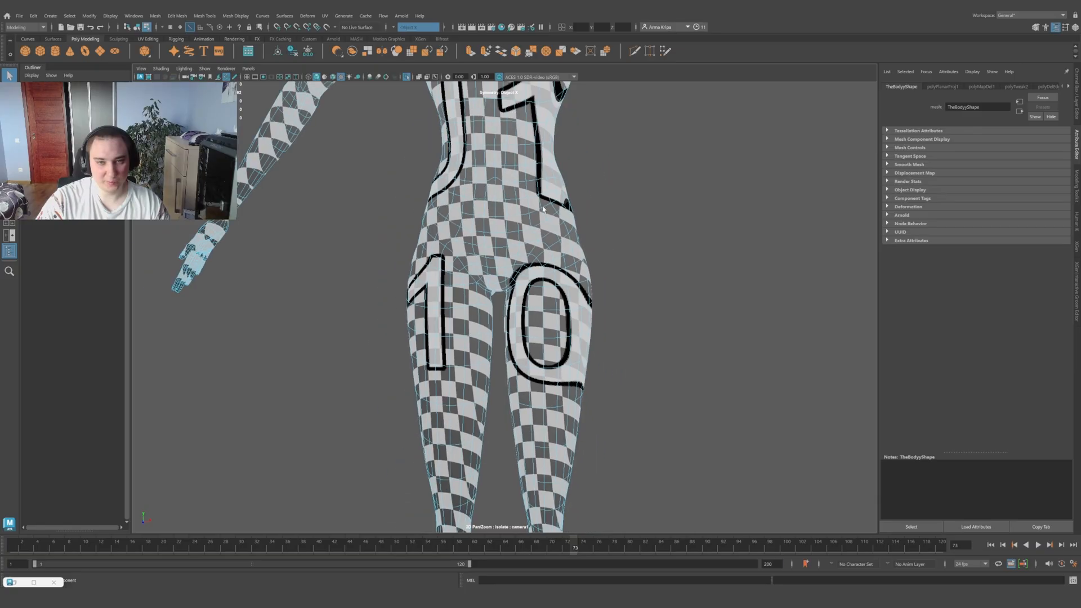
scroll(557, 262, "up", 5)
scroll(553, 259, "up", 1)
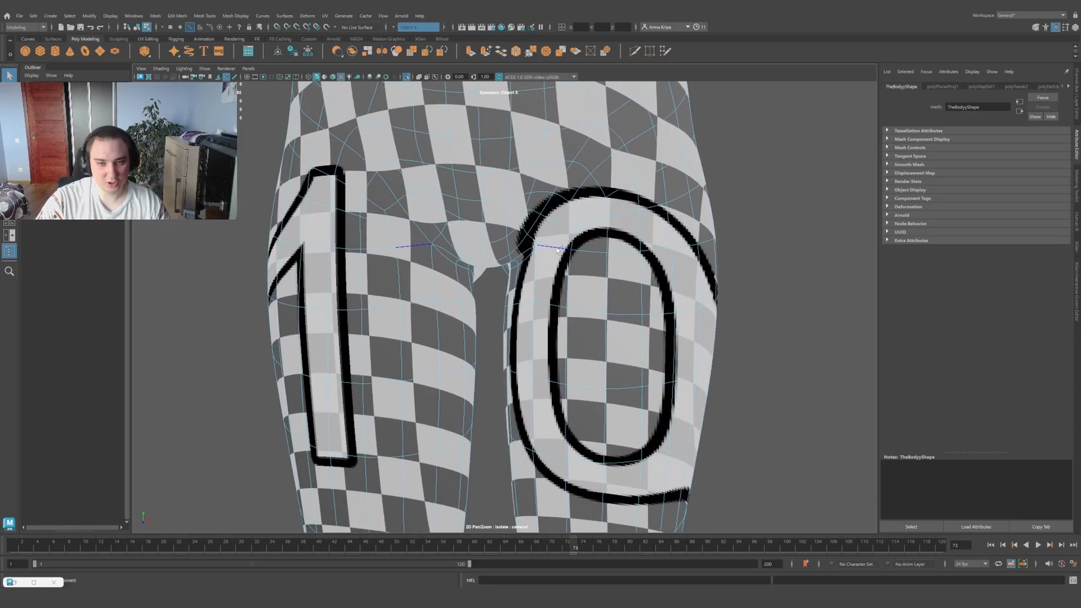
left_click(557, 249)
left_click_drag(556, 251, 508, 311, "alt")
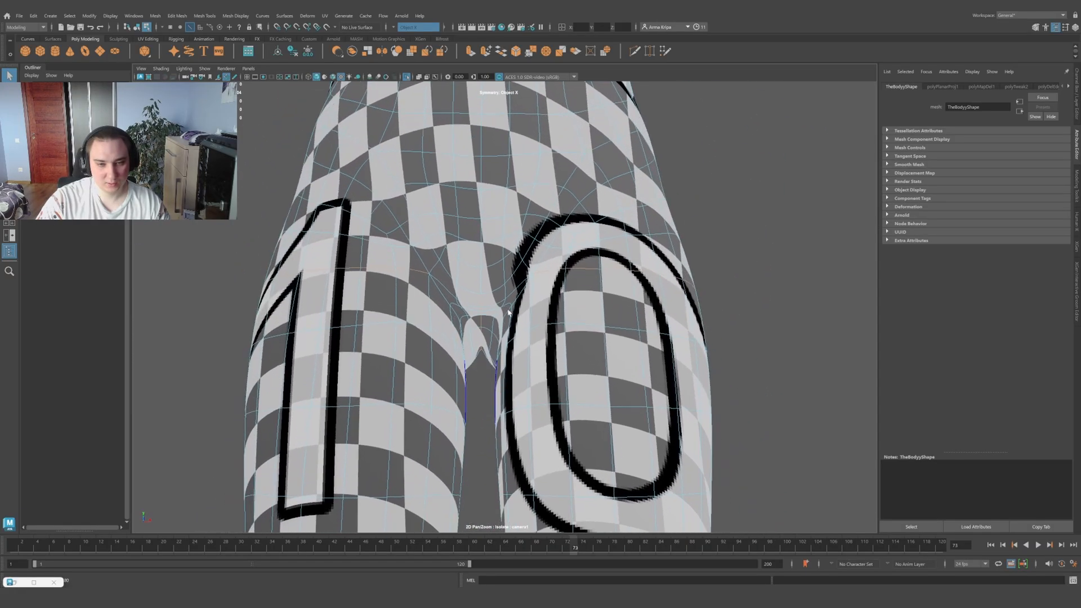
left_click(441, 295)
scroll(441, 295, "down", 3)
left_click_drag(523, 304, 634, 274, "alt")
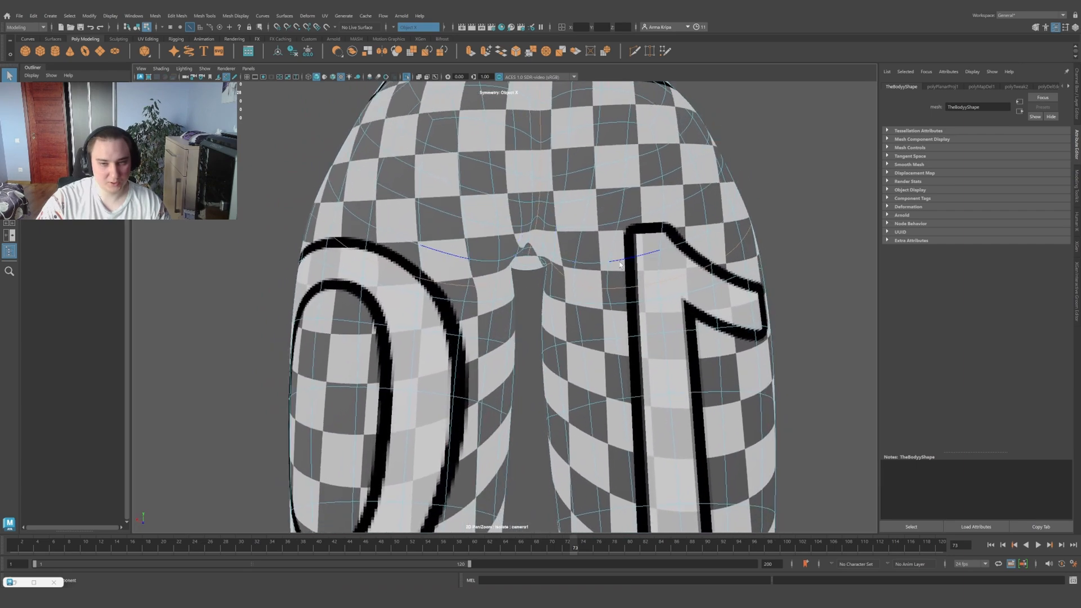
Step: Check the edges and checker pattern on the lower legs and ankles, front and back, and on the upper body
scroll(630, 259, "down", 4)
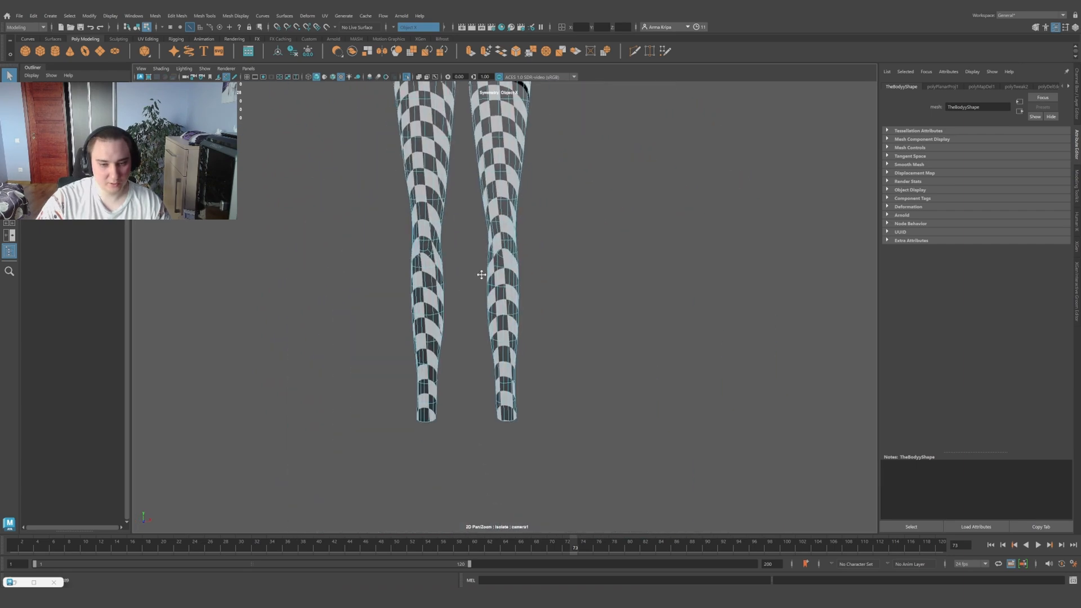
middle_click_drag(481, 275, 470, 215, "alt")
left_click_drag(558, 309, 541, 340, "alt")
scroll(470, 388, "up", 5)
left_click_drag(466, 392, 551, 410, "alt")
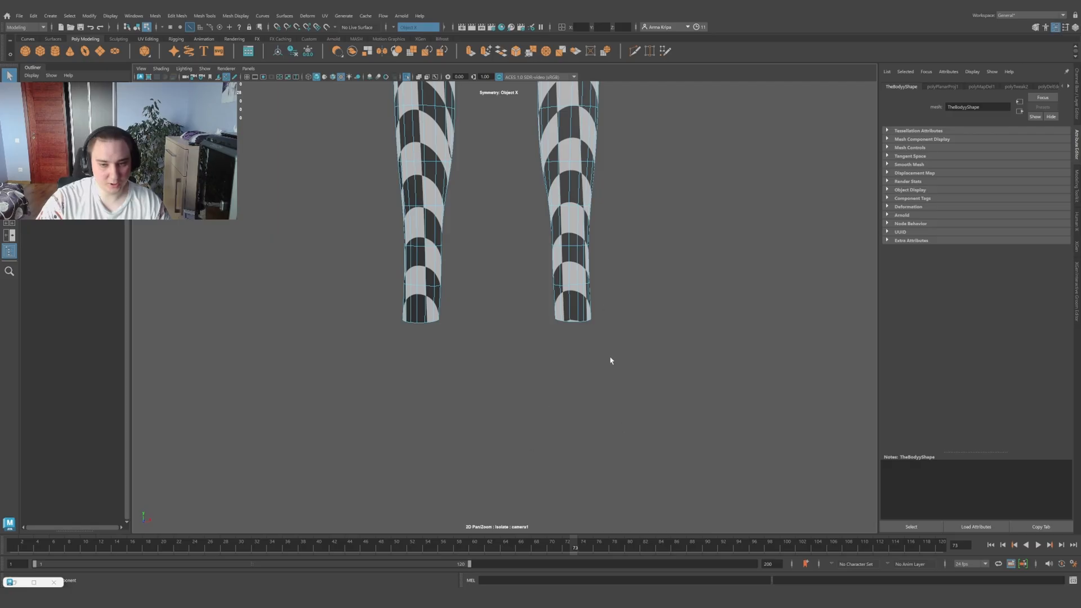
scroll(586, 340, "up", 3)
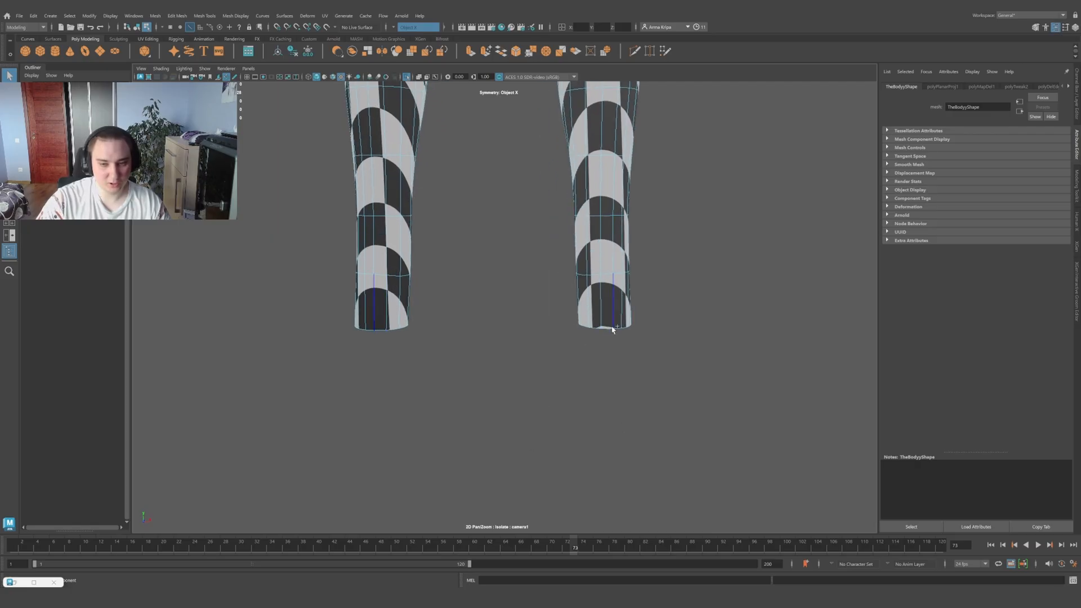
scroll(605, 332, "down", 6)
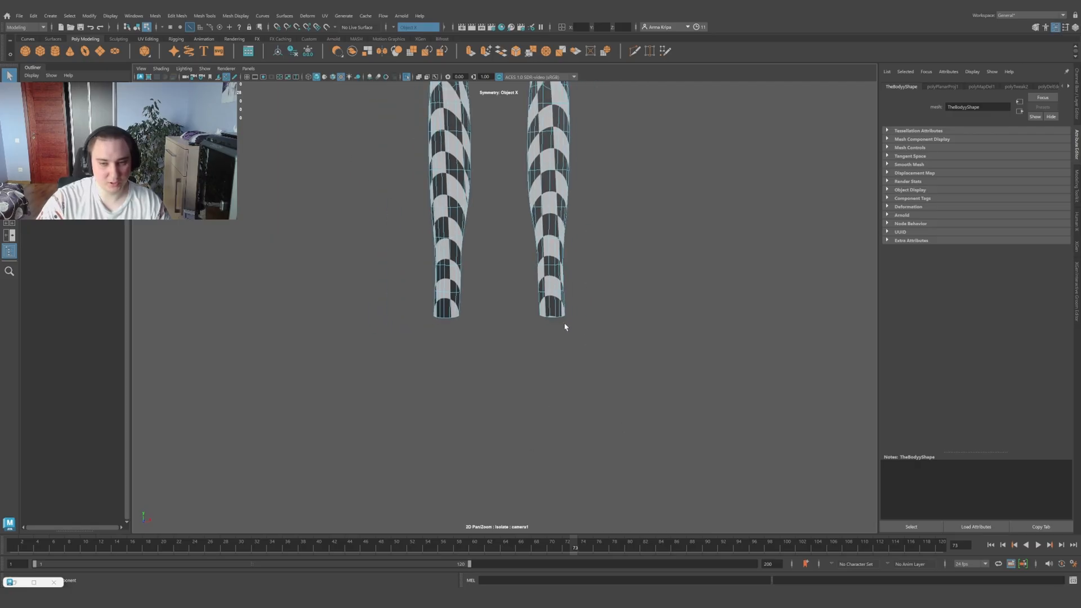
key("f")
middle_click_drag(519, 268, 442, 402, "alt")
left_click_drag(777, 307, 633, 356, "alt")
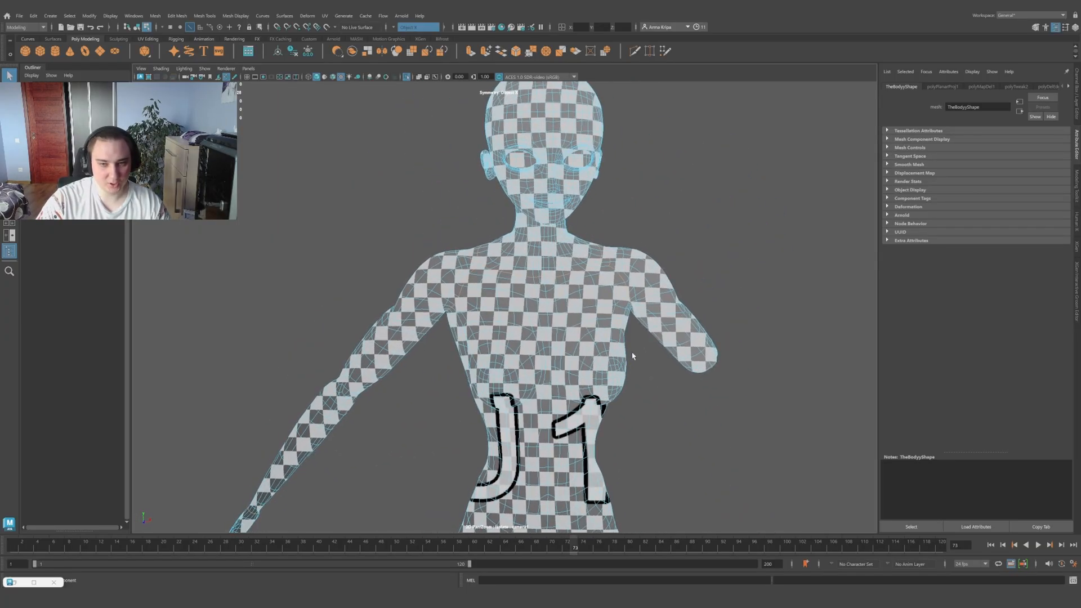
Step: Bring up the UV Editor, frame the body's UV shell and cut the UVs along the selected seam edges
left_click(16, 584)
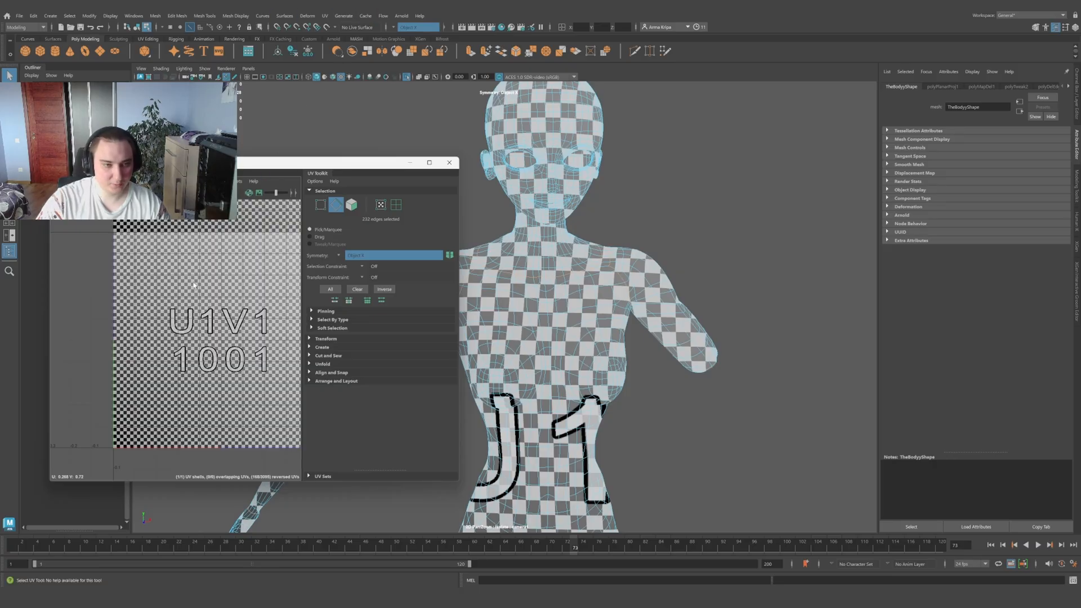
key("f")
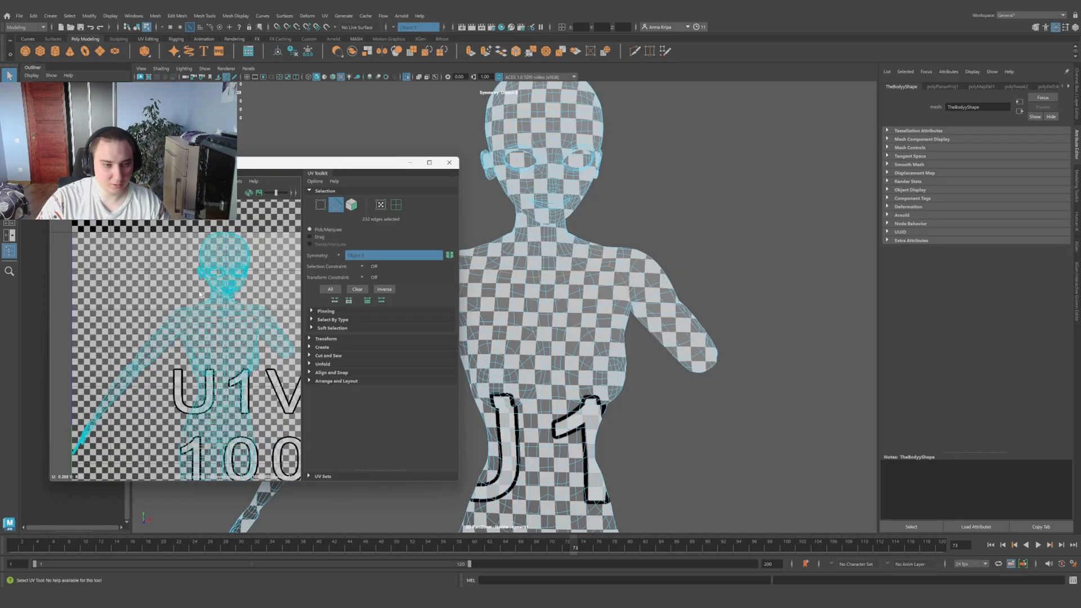
scroll(206, 304, "down", 5)
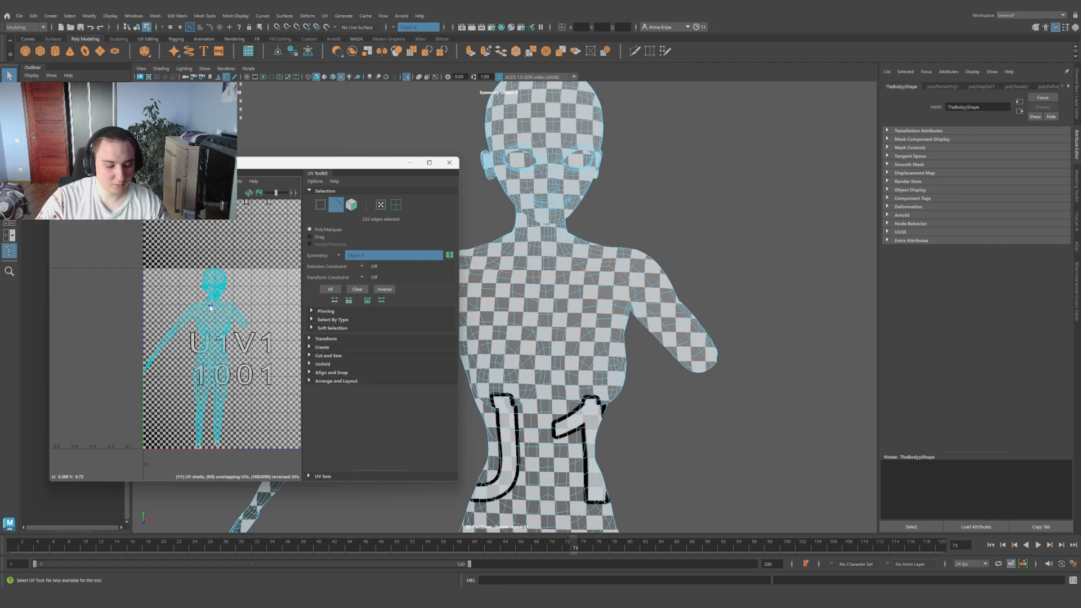
right_click(254, 303, "shift")
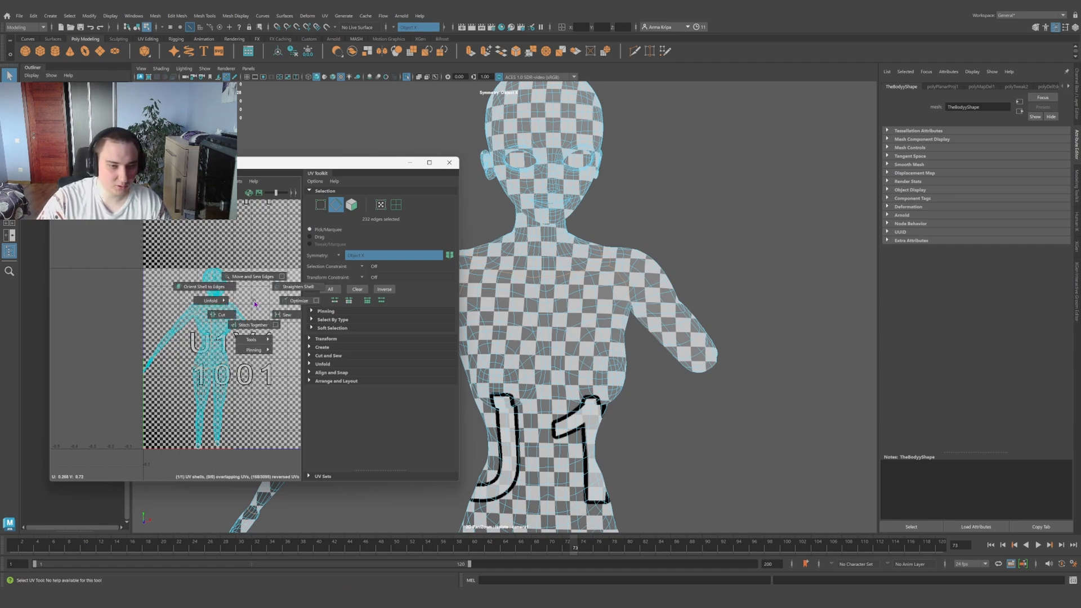
left_click(225, 315)
middle_click_drag(557, 294, 581, 348, "alt")
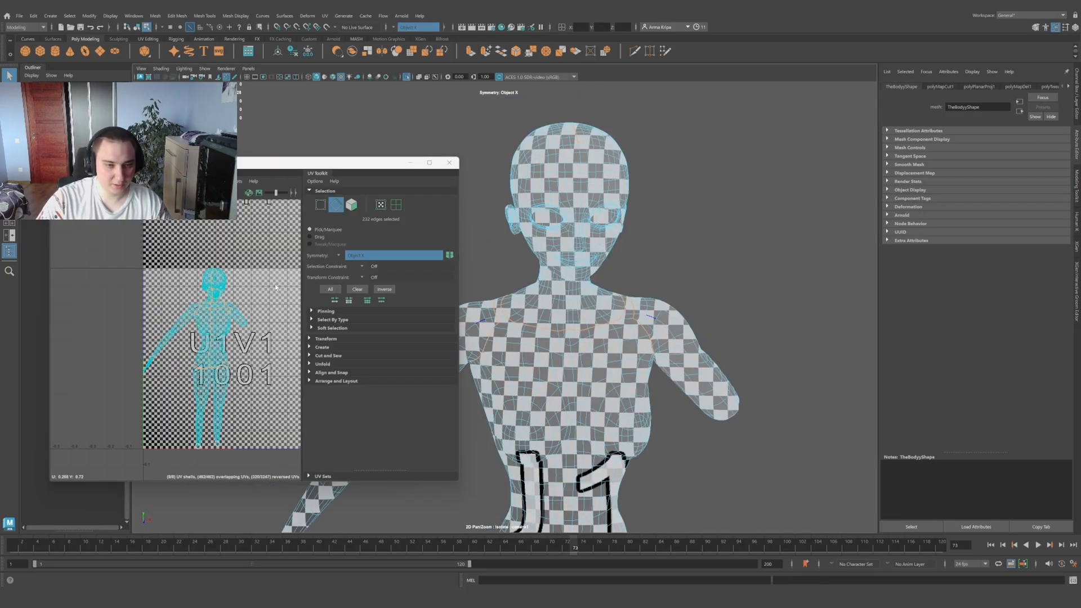
Step: Switch the body to UV shell selection and pick the head, neck and torso shells in turn
right_click(671, 259)
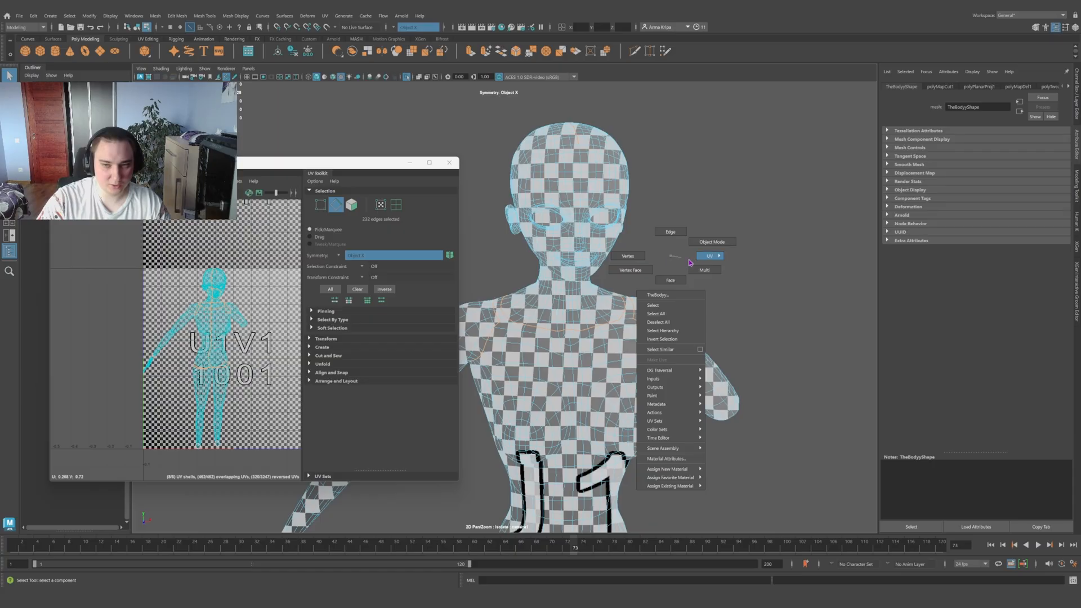
left_click(708, 255)
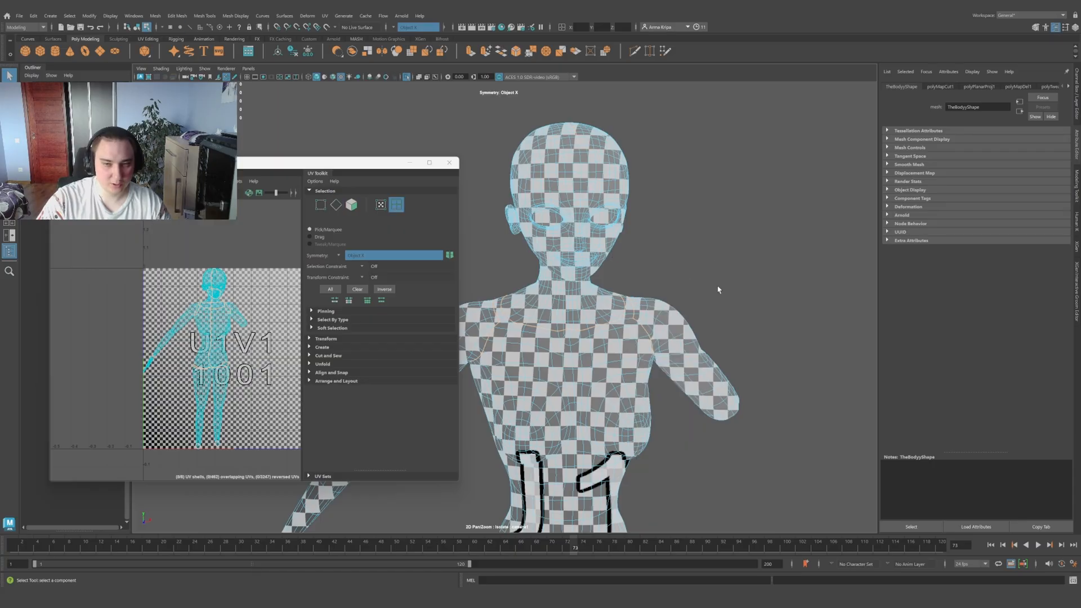
left_click(580, 183)
left_click_drag(683, 282, 731, 280, "alt")
left_click(513, 272)
left_click_drag(608, 386, 580, 385, "alt")
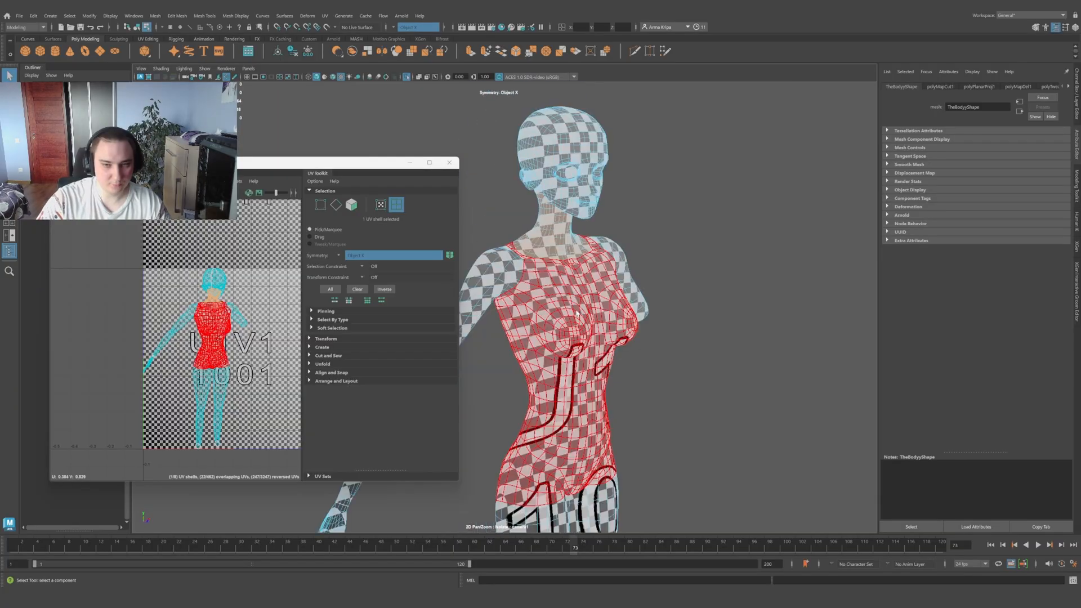
left_click(574, 338)
Step: Check how the arms, hands and legs are separated by selecting their UV shells one after another
scroll(685, 386, "down", 5)
left_click_drag(685, 386, 659, 386, "alt")
left_click(601, 306)
middle_click_drag(580, 386, 748, 307, "alt")
left_click(725, 375)
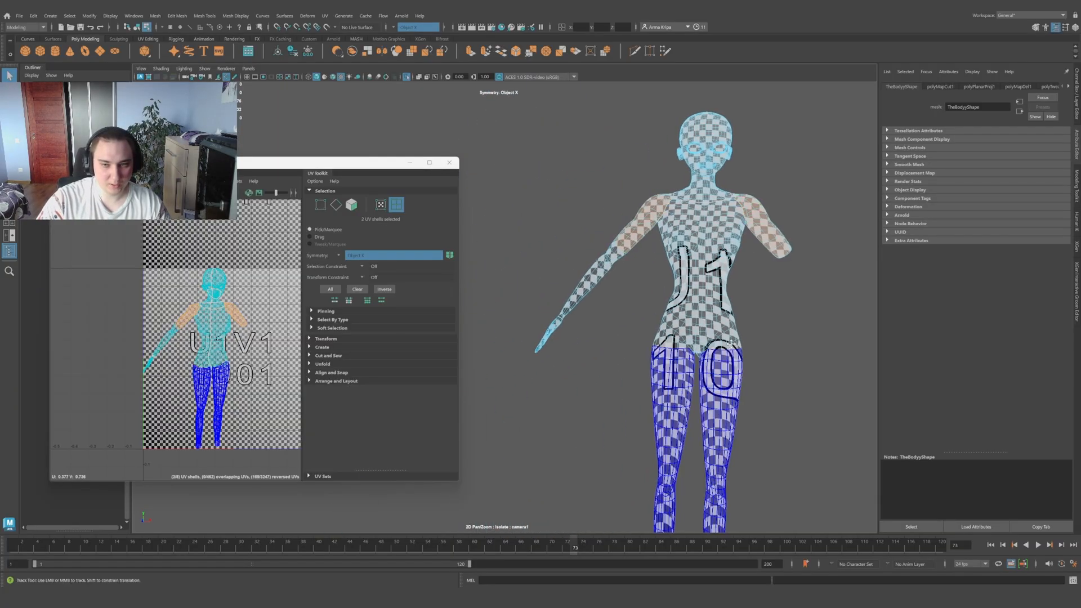
middle_click_drag(723, 373, 708, 391, "alt")
left_click(528, 304)
left_click(497, 341)
left_click(666, 391)
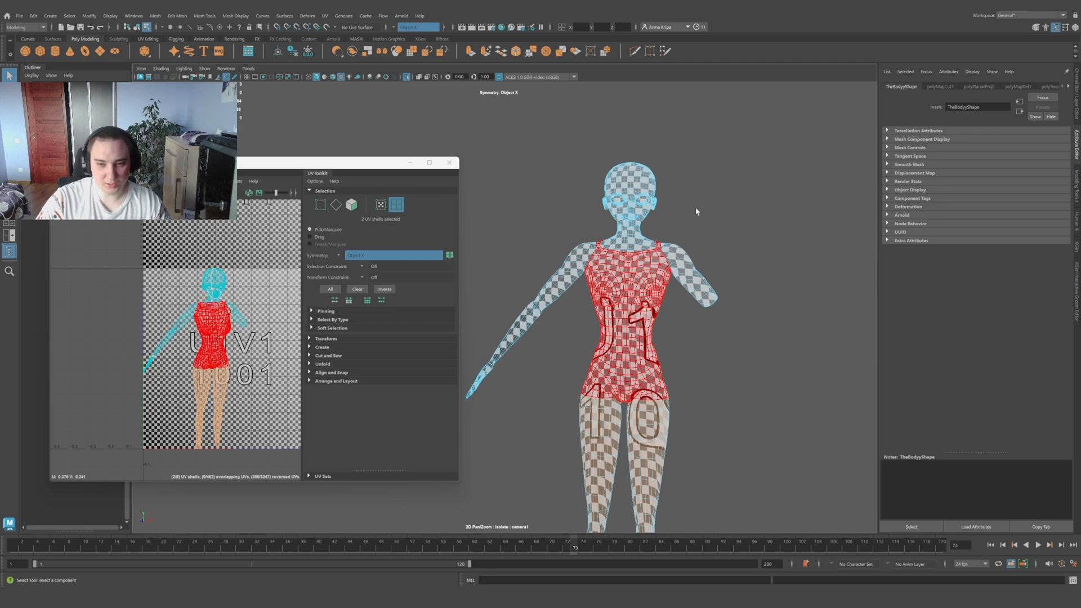
Step: Select the neck's UV shell and examine its borders from the side and front
scroll(696, 211, "up", 5)
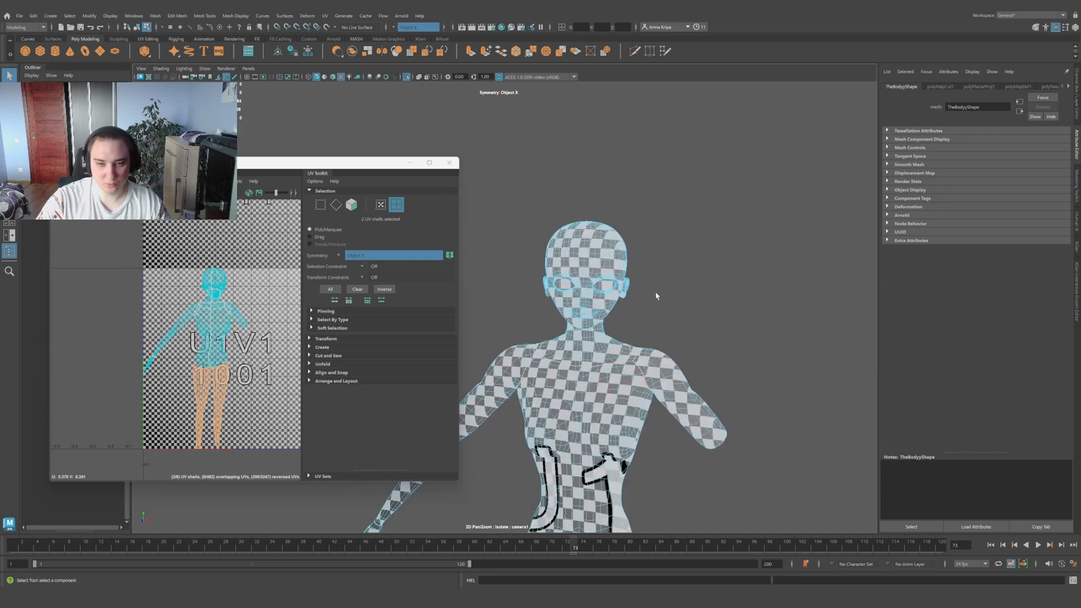
scroll(640, 329, "up", 4)
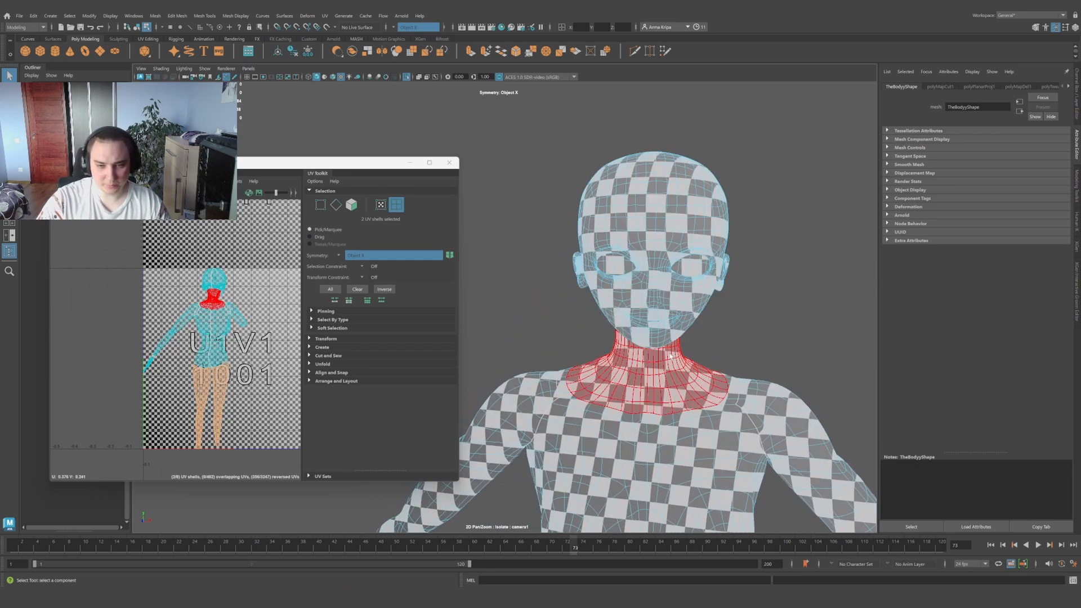
left_click(638, 375)
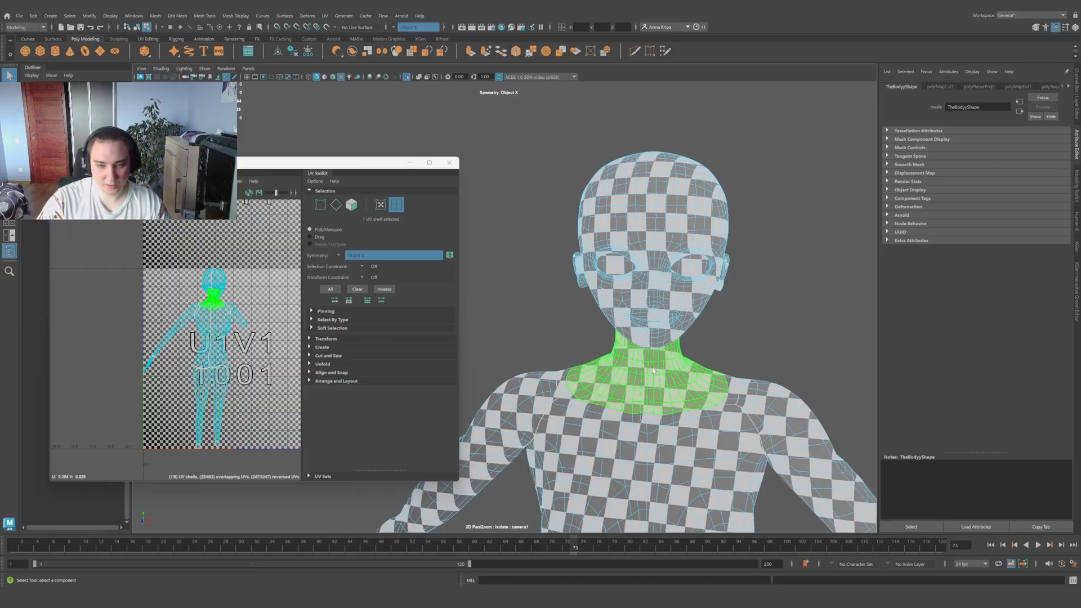
left_click_drag(653, 370, 647, 339, "alt")
scroll(653, 326, "up", 5)
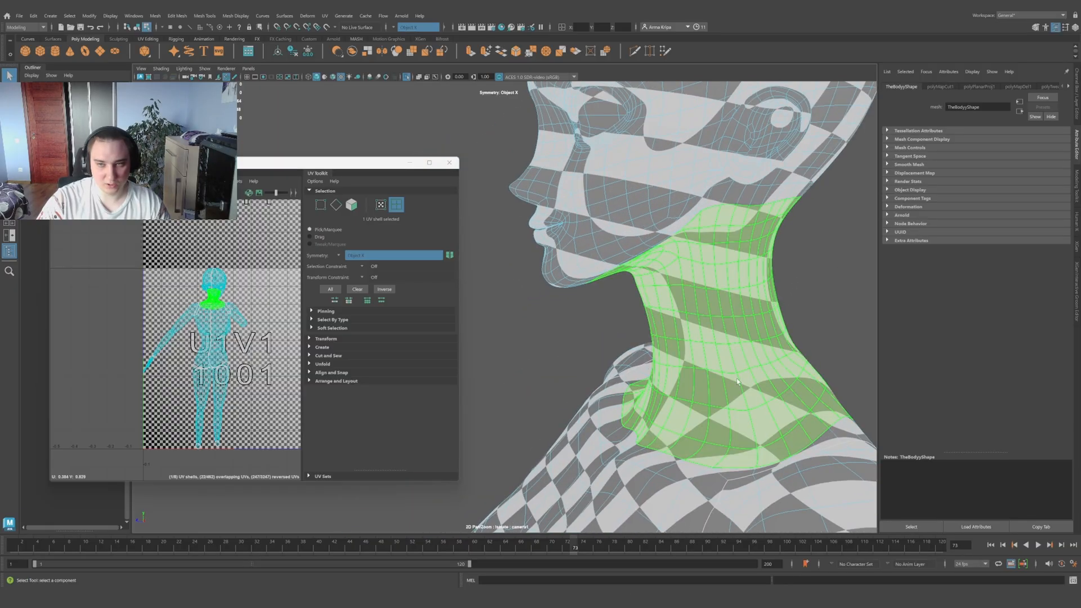
scroll(746, 428, "down", 6)
left_click_drag(535, 394, 577, 352, "alt")
left_click(571, 347)
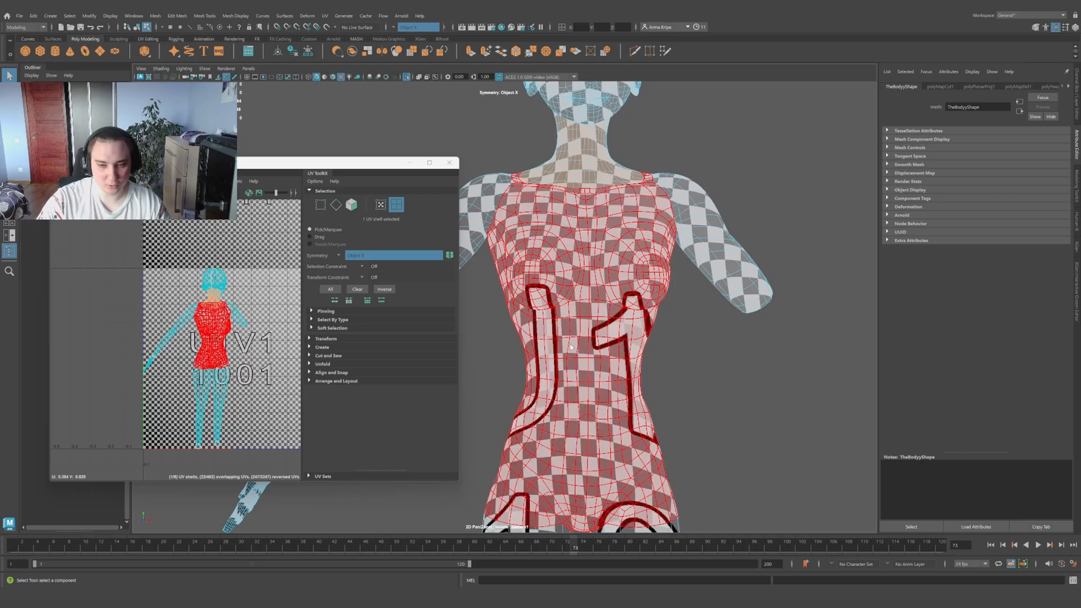
left_click_drag(541, 441, 549, 453, "alt")
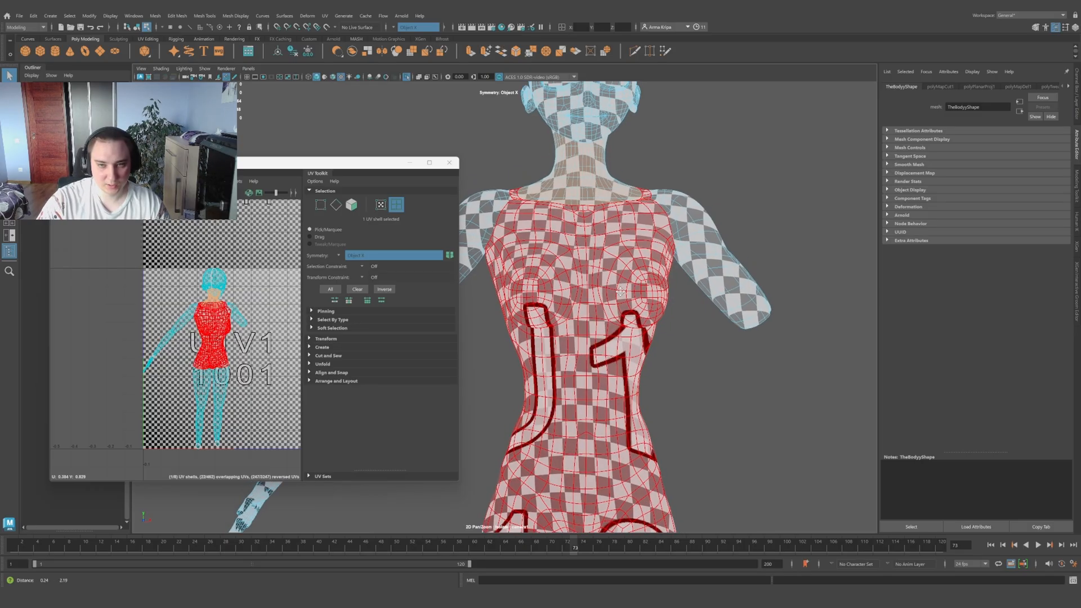
key("f")
left_click_drag(670, 371, 645, 373, "alt")
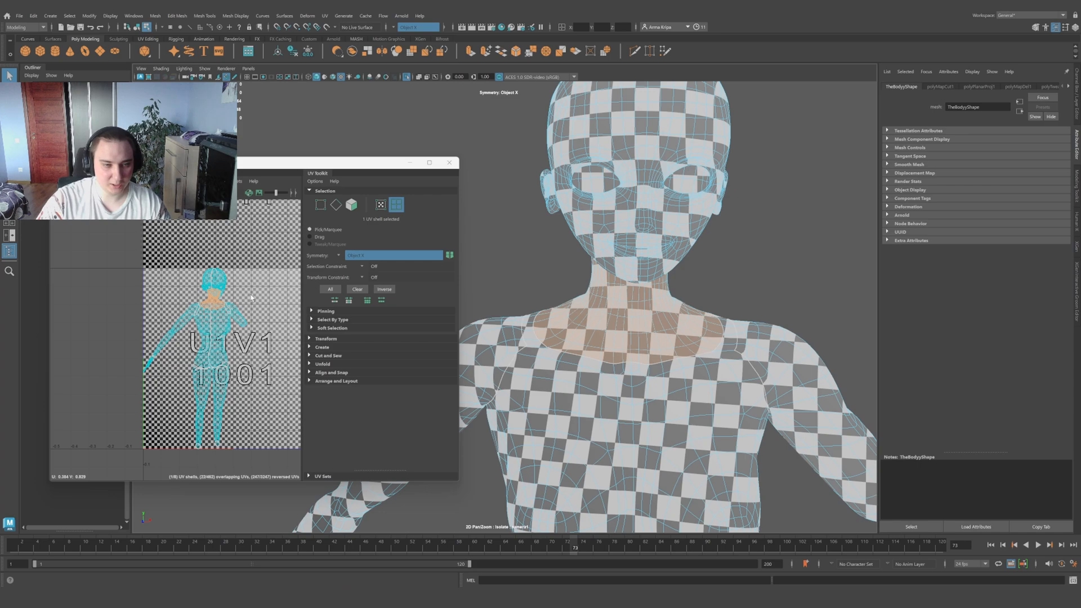
Step: Unfold the neck's UV shell and check the checker pattern at the back of the neck
right_click(251, 297, "shift")
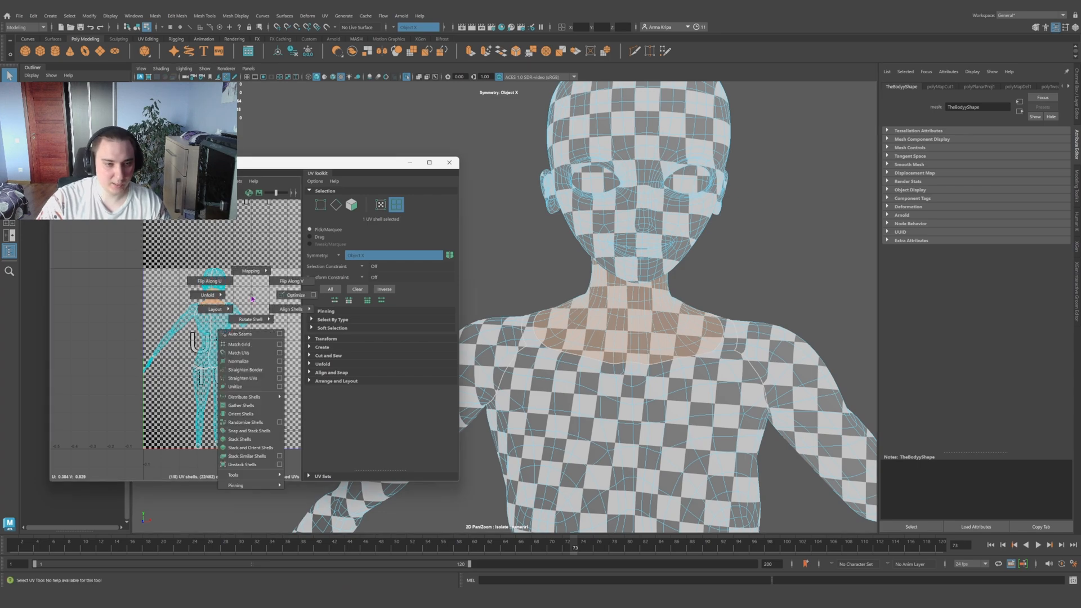
mouse_move(147, 296)
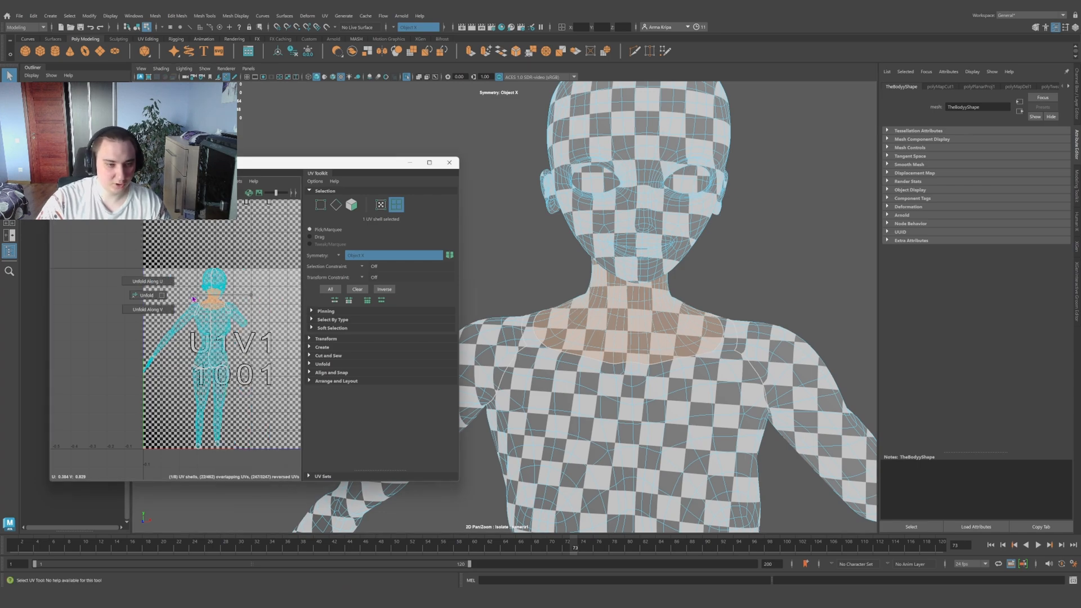
left_click(146, 296)
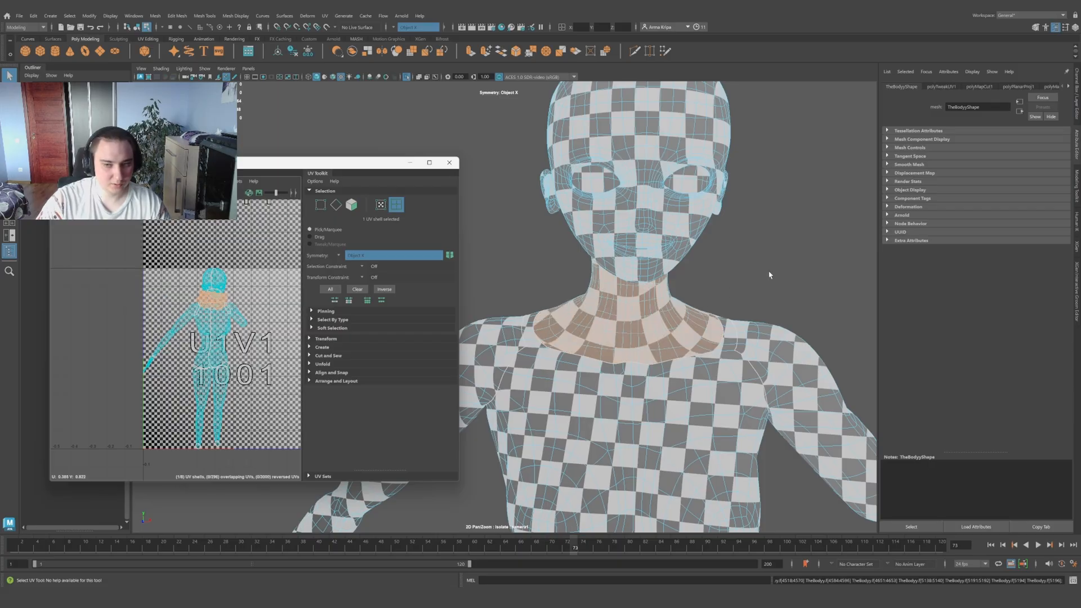
left_click_drag(769, 272, 669, 268, "alt")
left_click(671, 342)
middle_click_drag(669, 269, 782, 226, "alt")
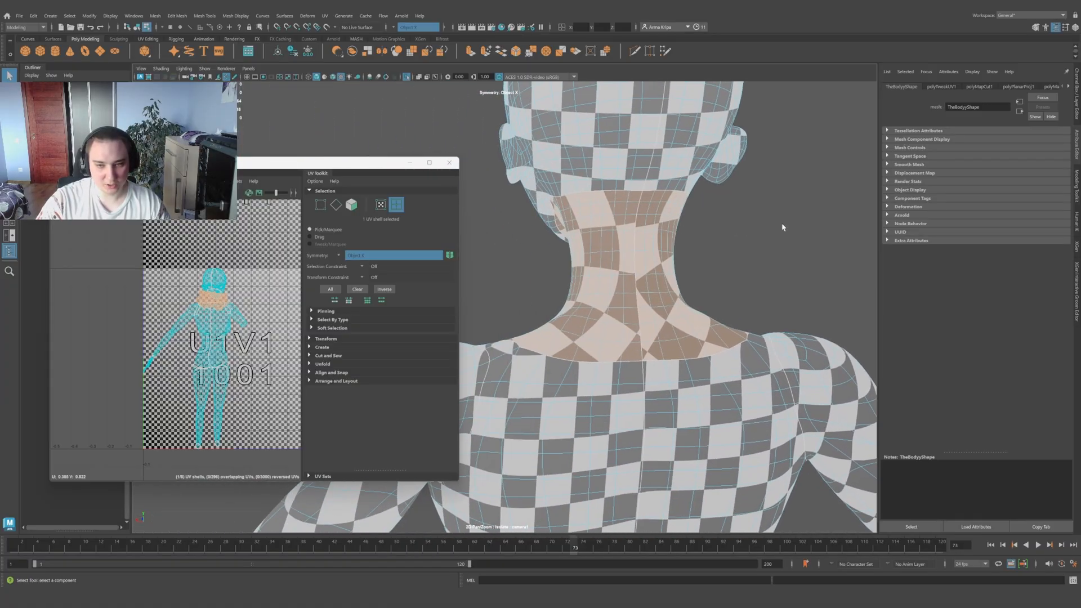
scroll(678, 244, "up", 1)
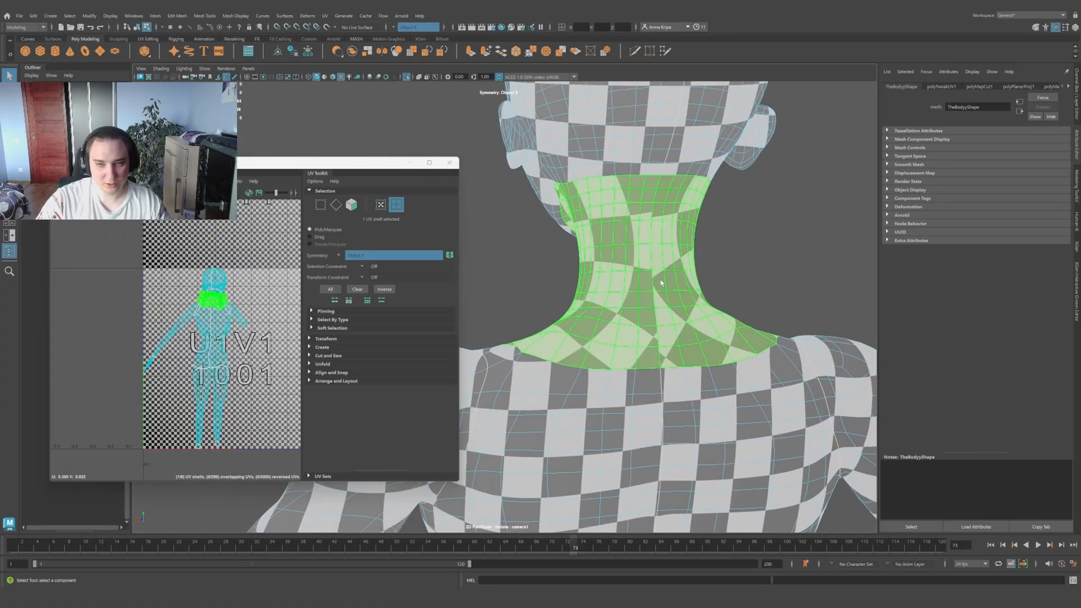
left_click(661, 285)
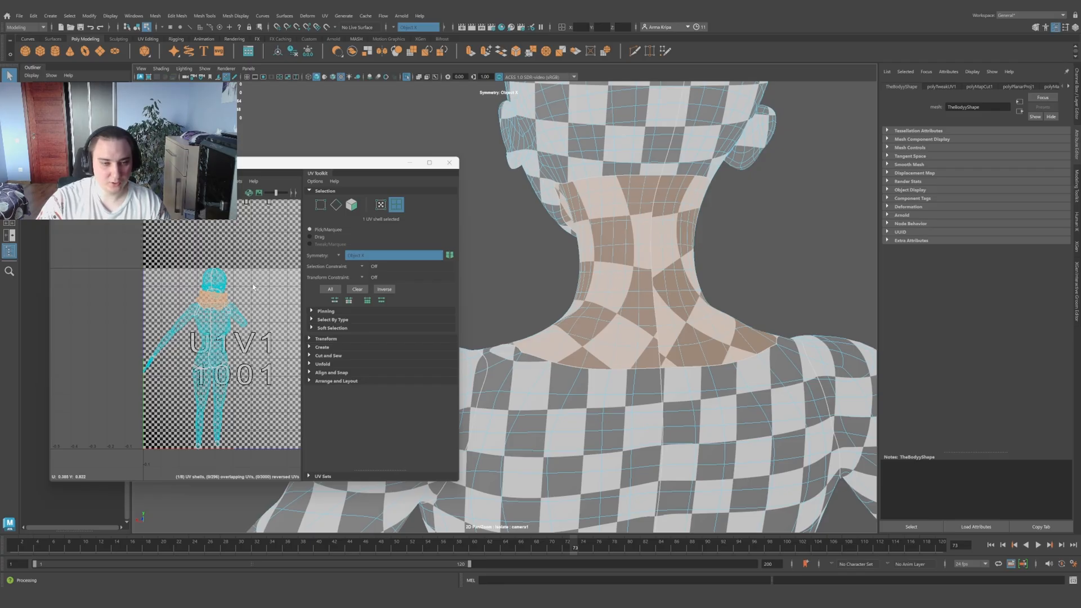
Step: Move the neck's UV shell out of the body layout into the empty area beside the shoulder
right_click_drag(253, 287, 220, 270)
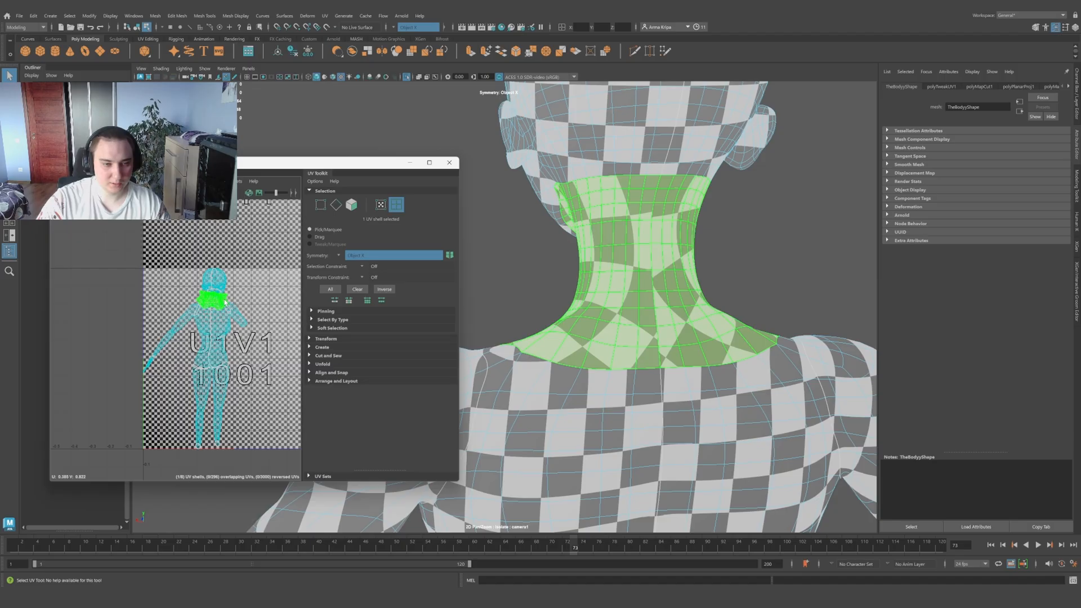
left_click(224, 302)
key("w")
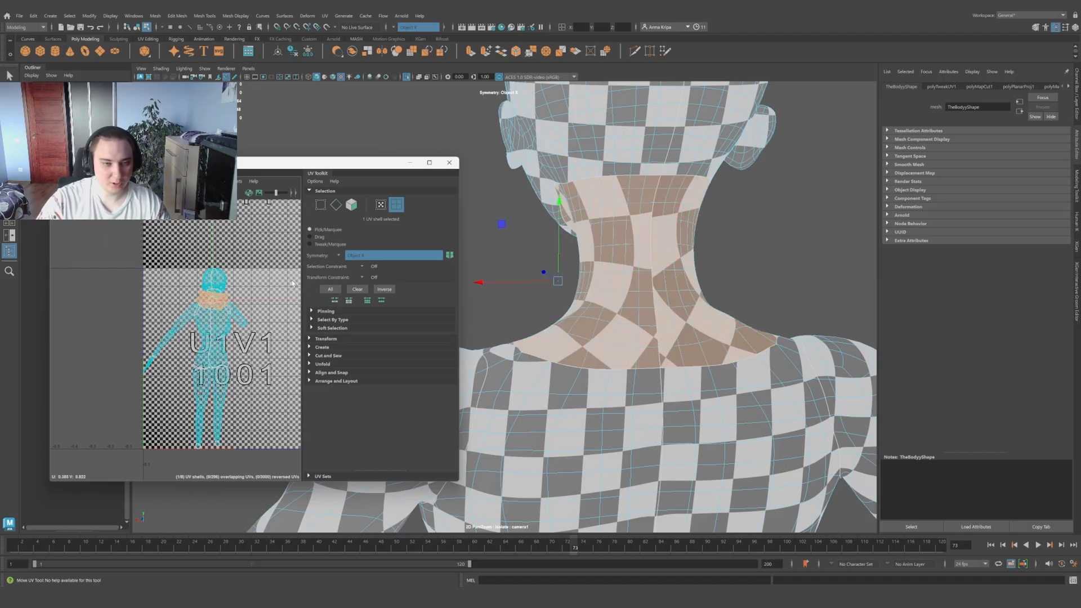
left_click_drag(215, 300, 279, 294)
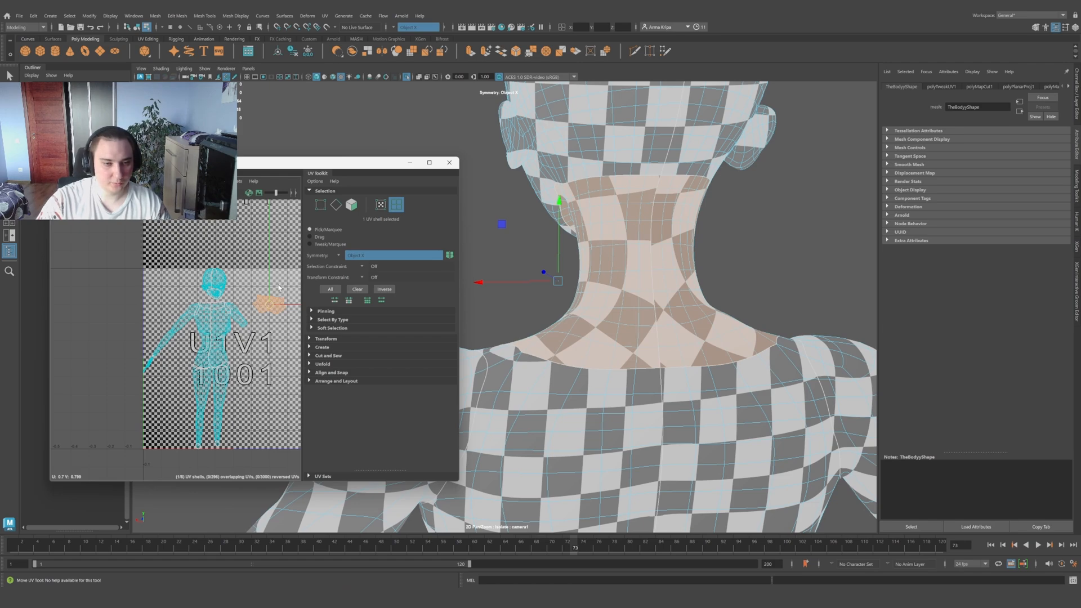
Step: Select all individual UVs of the neck shell, unfold them again and check the pattern around the neck
right_click(277, 289)
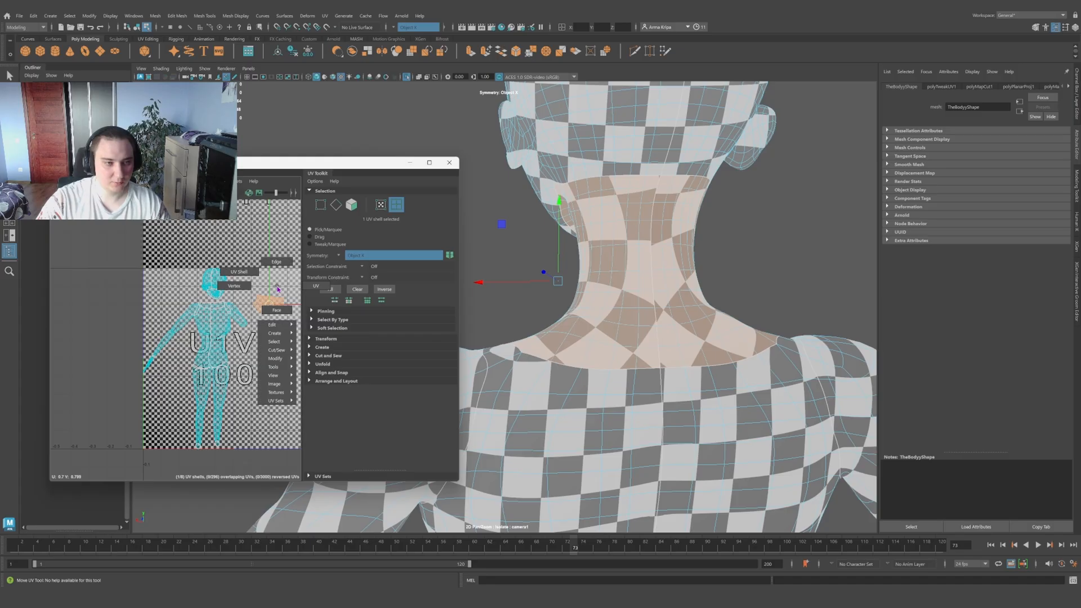
right_click_drag(277, 290, 295, 289)
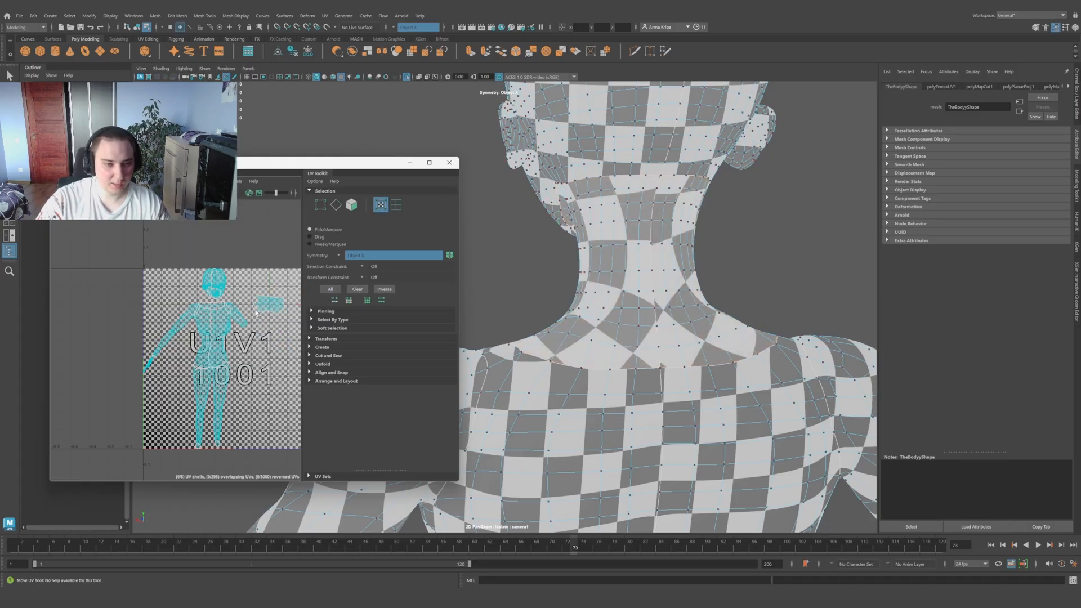
left_click_drag(249, 325, 248, 325)
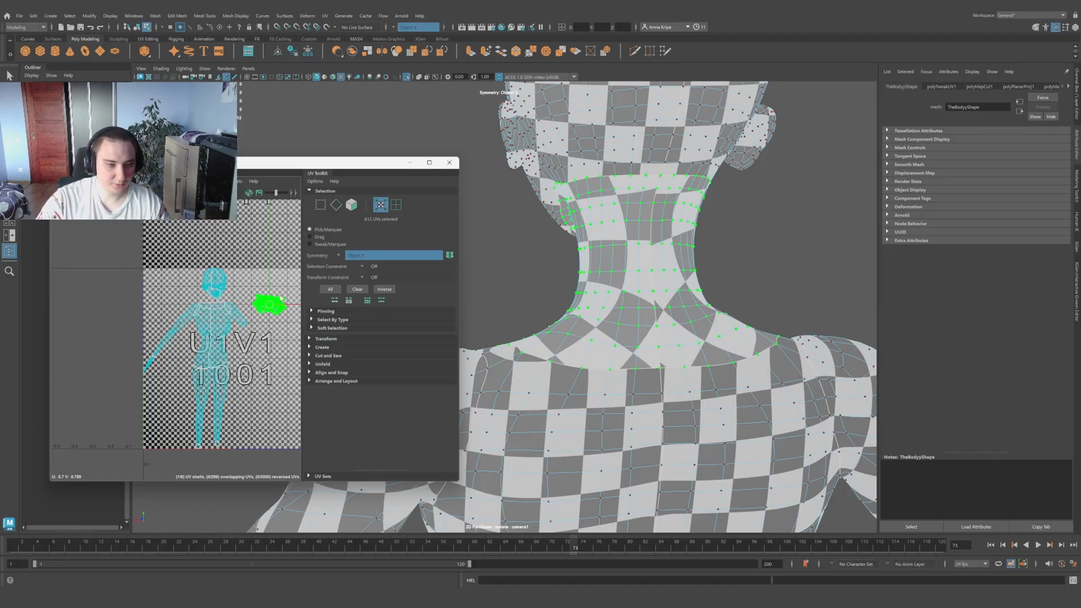
right_click_drag(281, 298, 192, 296, "shift")
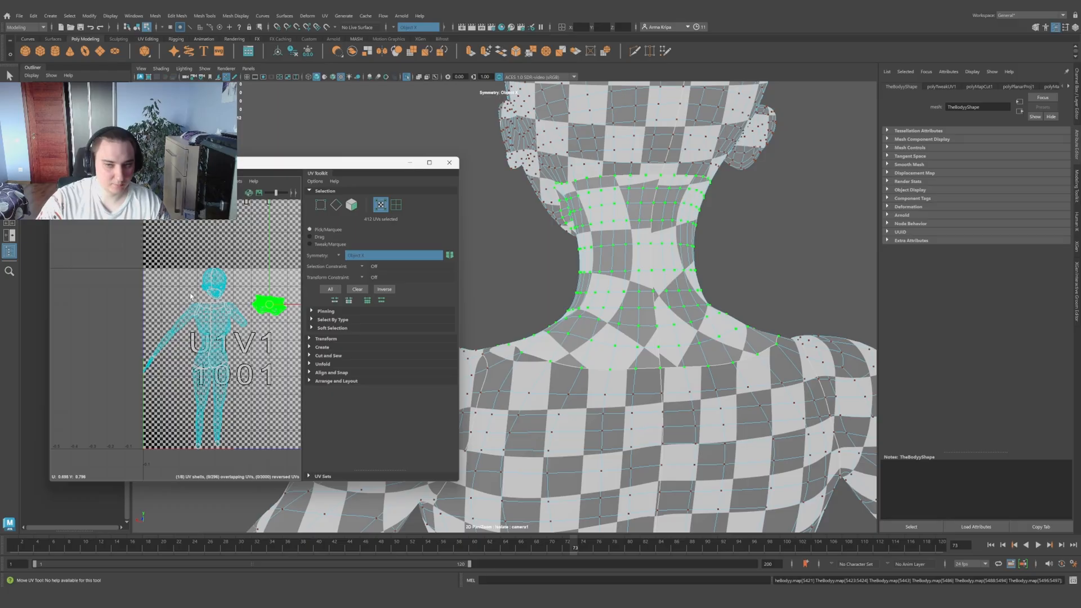
left_click_drag(484, 311, 422, 309, "alt")
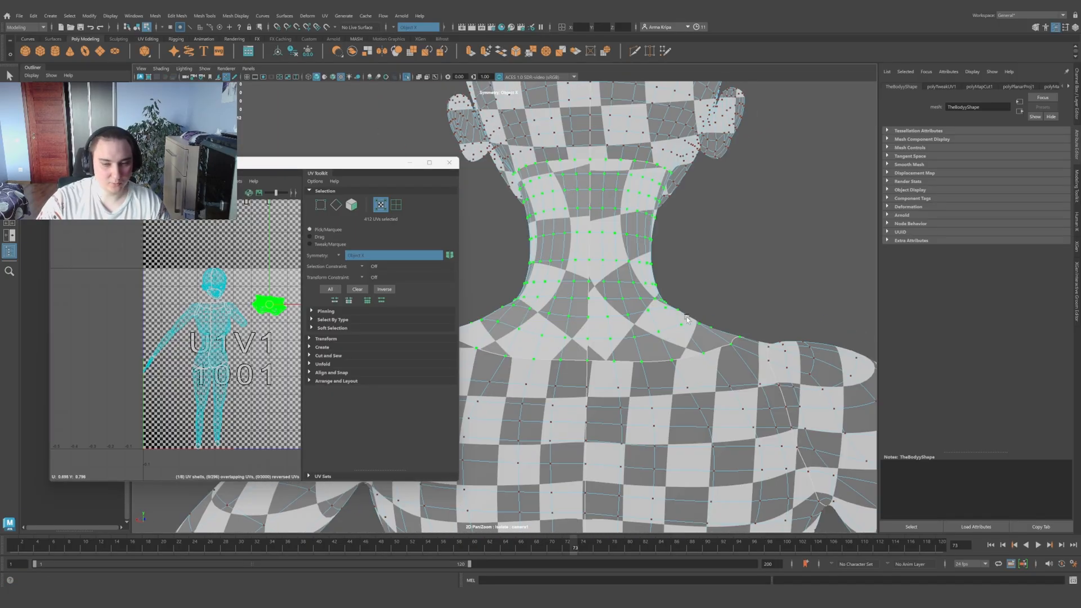
left_click_drag(629, 320, 823, 322, "alt")
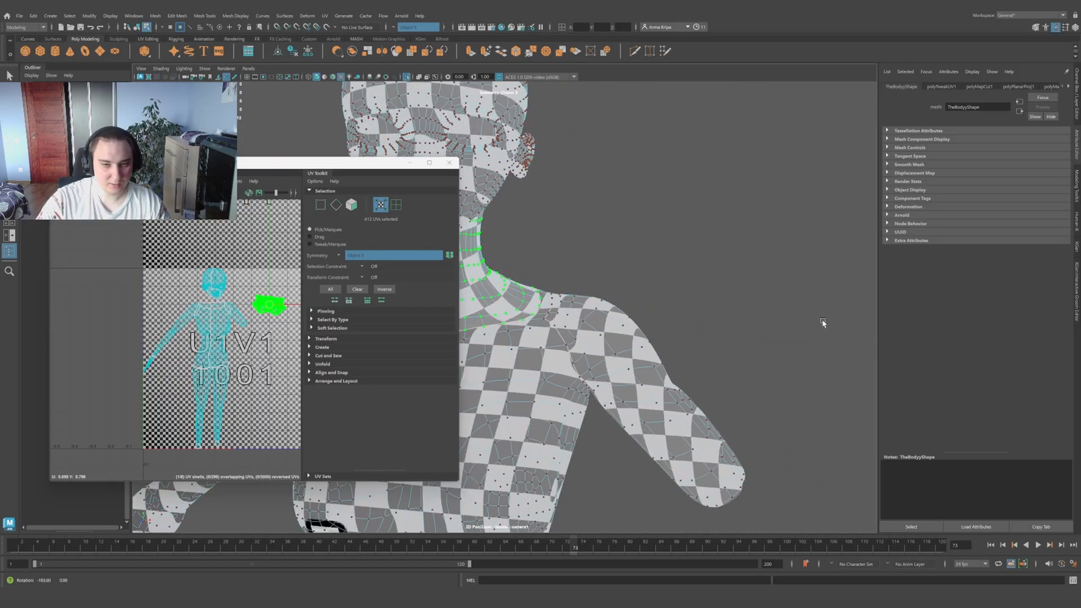
middle_click_drag(597, 264, 718, 265, "alt")
scroll(717, 264, "up", 3)
left_click_drag(608, 280, 726, 280, "alt")
Step: Rotate the neck shell's UVs slightly until the shell sits straight, and frame it in the UV Editor
key("e")
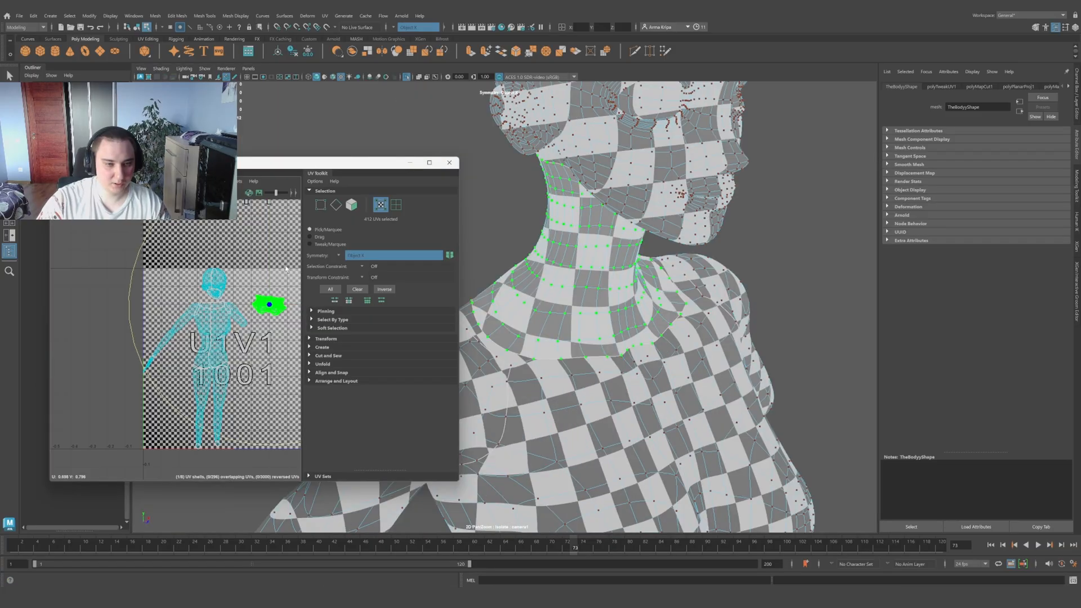
scroll(286, 269, "down", 3)
middle_click_drag(286, 269, 220, 309, "alt")
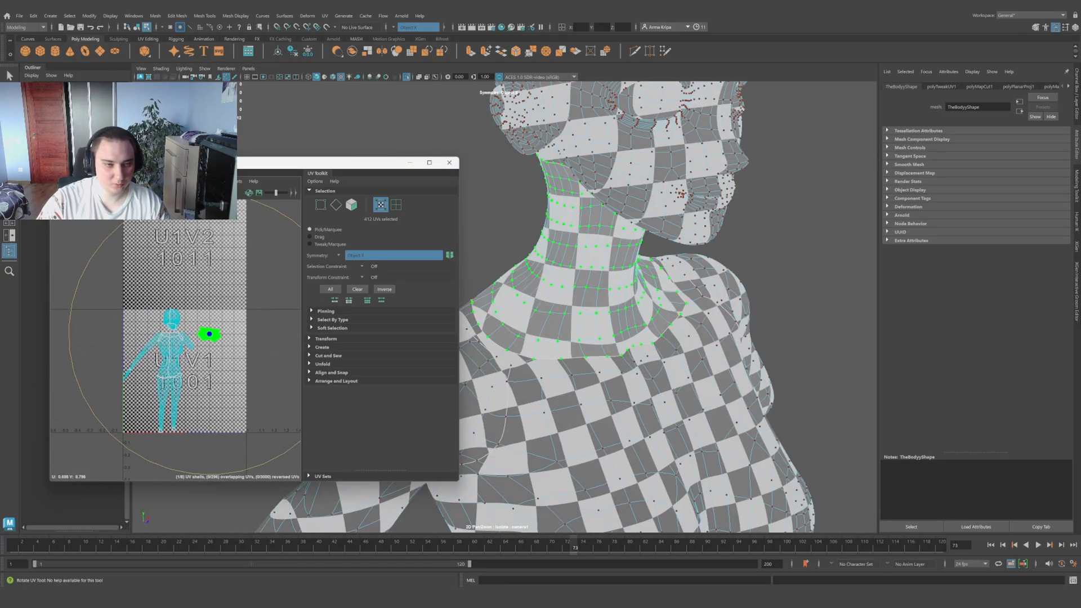
left_click_drag(237, 195, 227, 194)
key("ctrl+z")
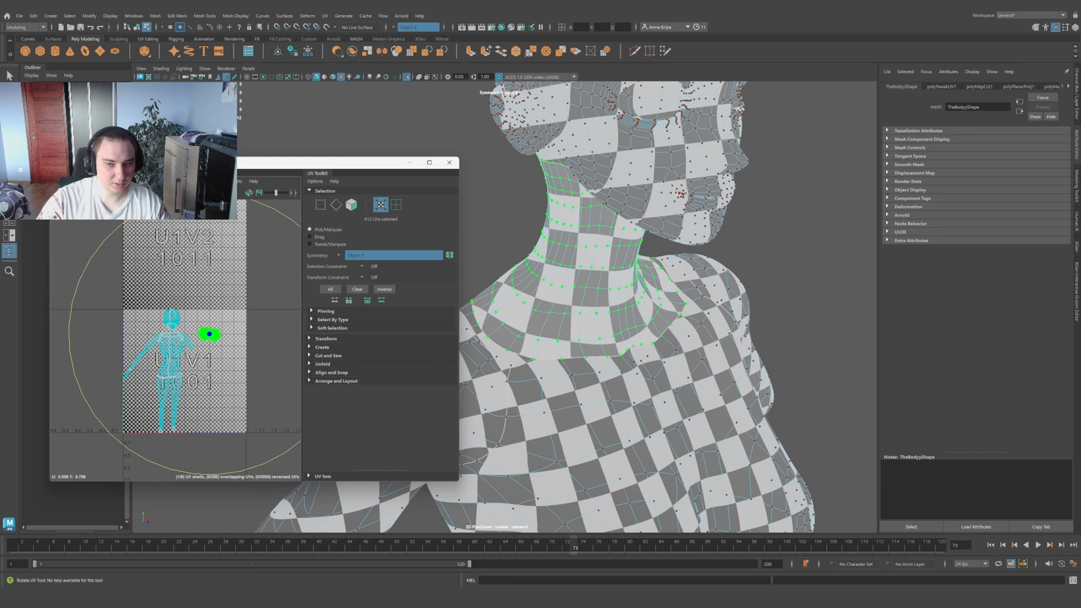
left_click_drag(234, 196, 208, 193)
key("f")
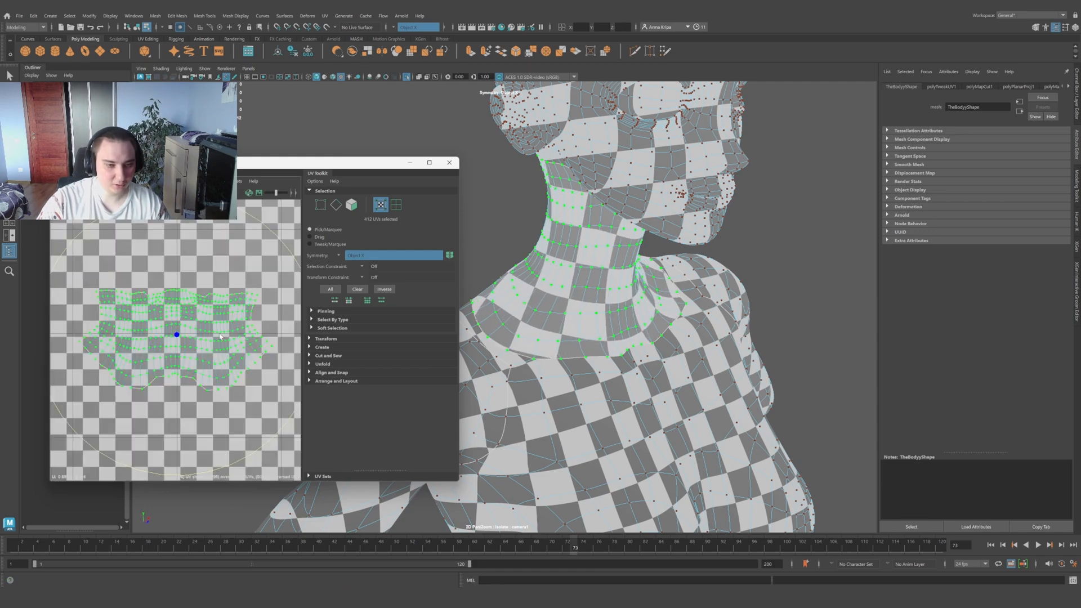
Step: Examine the neck shell's layout and the checker pattern on the neck and beneath the chin
scroll(169, 316, "up", 5)
scroll(120, 293, "down", 1)
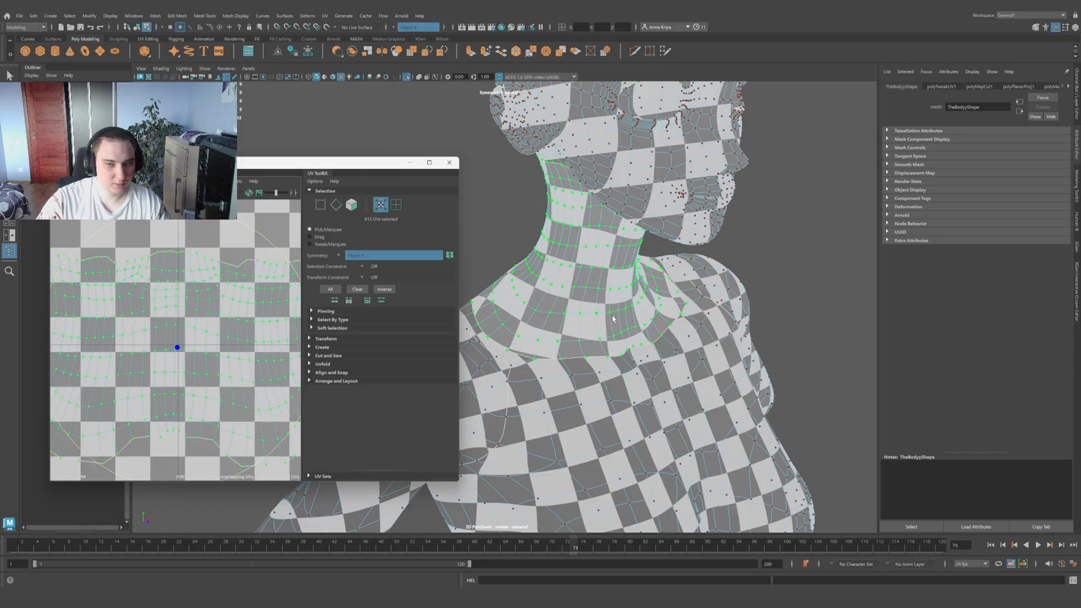
left_click_drag(639, 321, 617, 287, "alt")
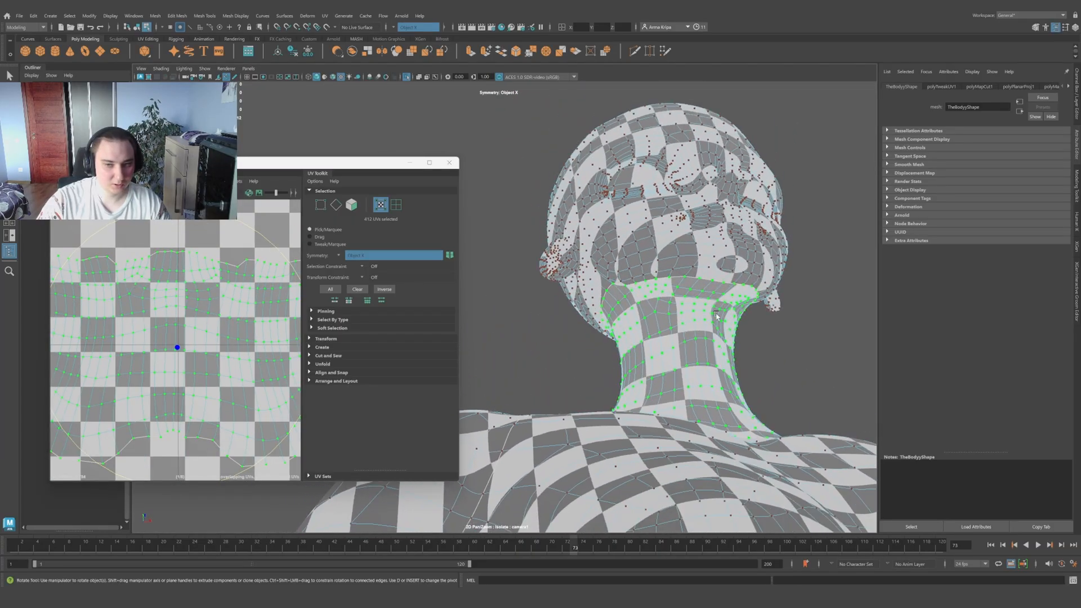
middle_click_drag(726, 315, 647, 362, "alt")
scroll(649, 363, "up", 6)
left_click_drag(647, 363, 676, 356, "alt")
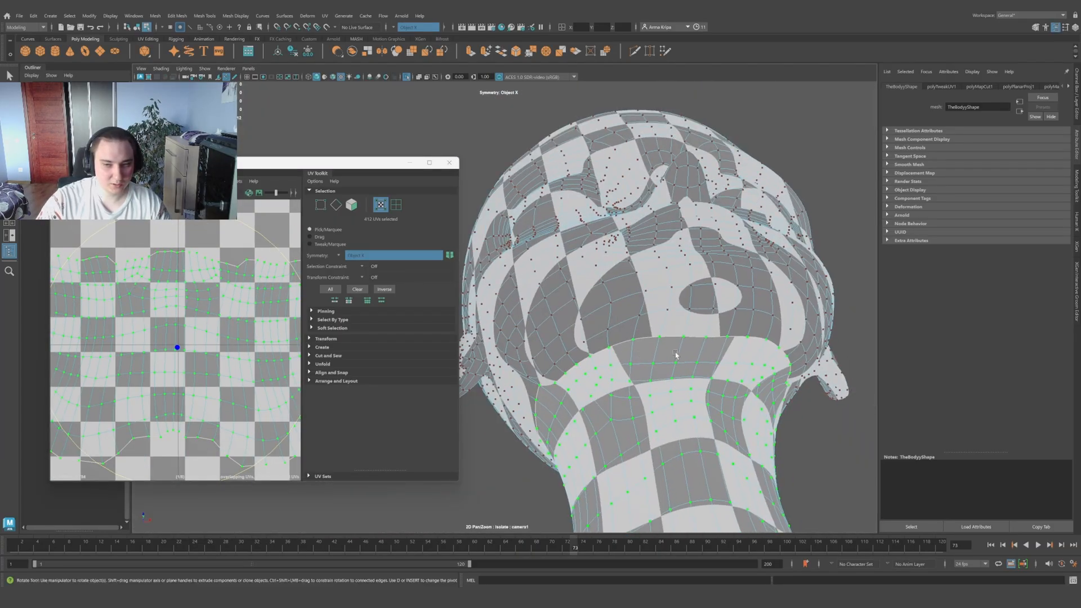
scroll(704, 354, "up", 2)
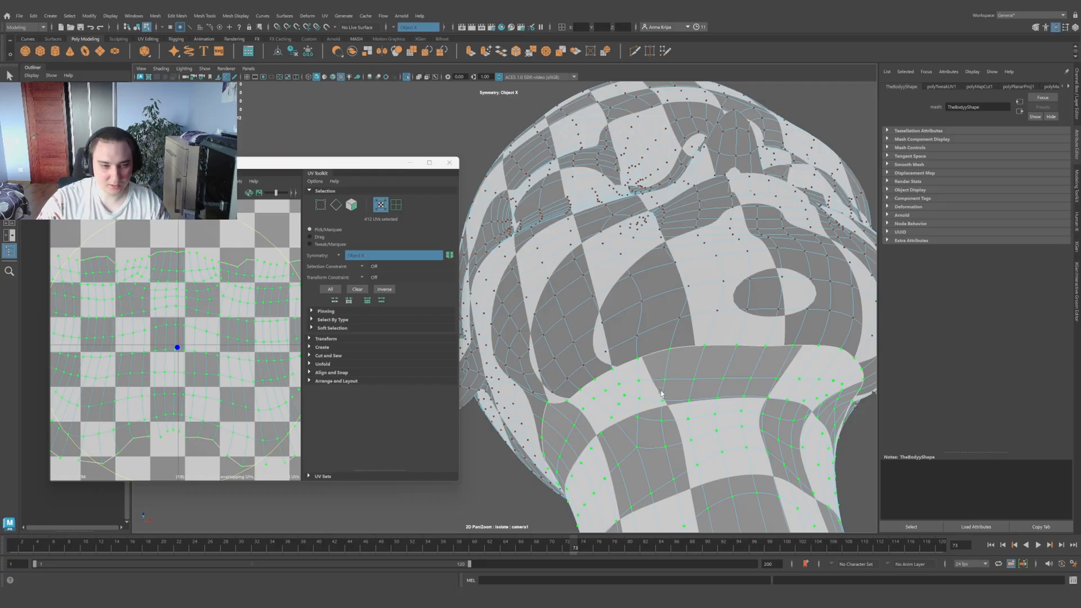
Step: Inspect the checker distortion around the neck and jawline from the front, below and the side
scroll(662, 393, "down", 5)
scroll(236, 323, "down", 3)
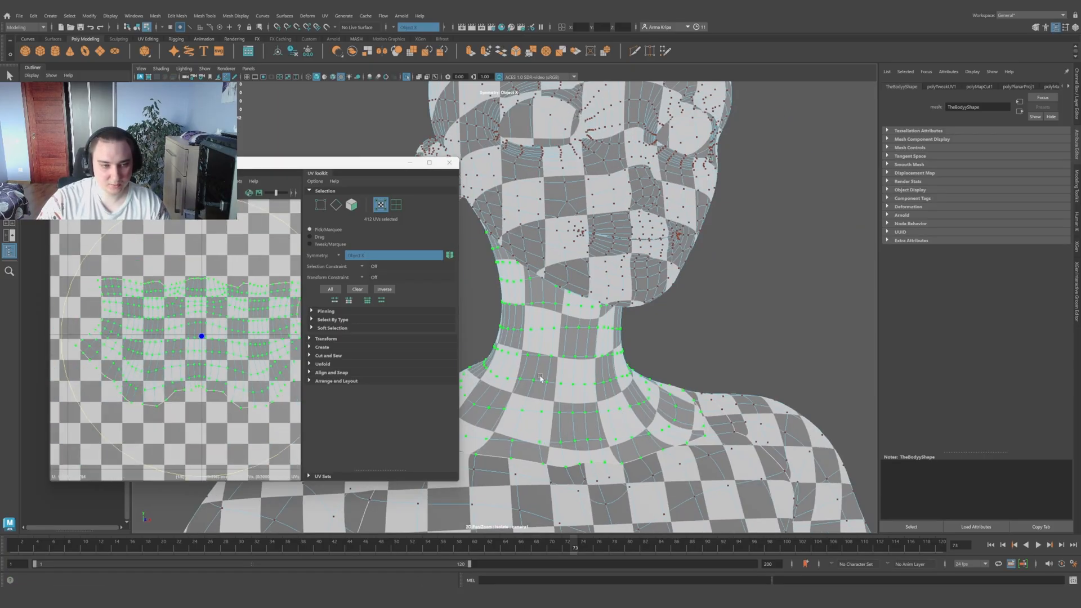
scroll(541, 378, "up", 2)
scroll(634, 354, "up", 2)
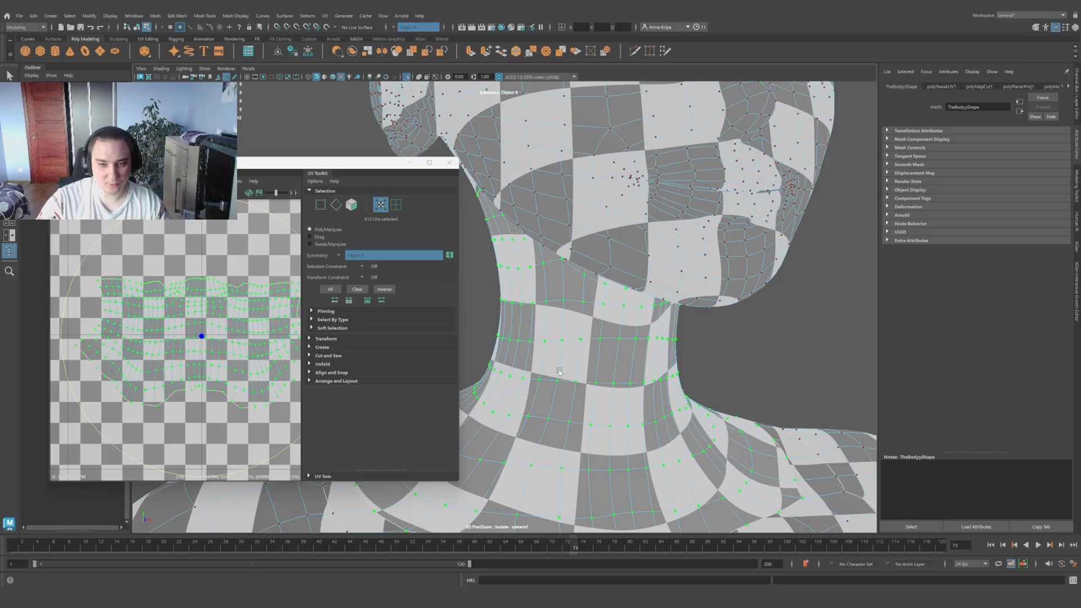
scroll(559, 371, "down", 4)
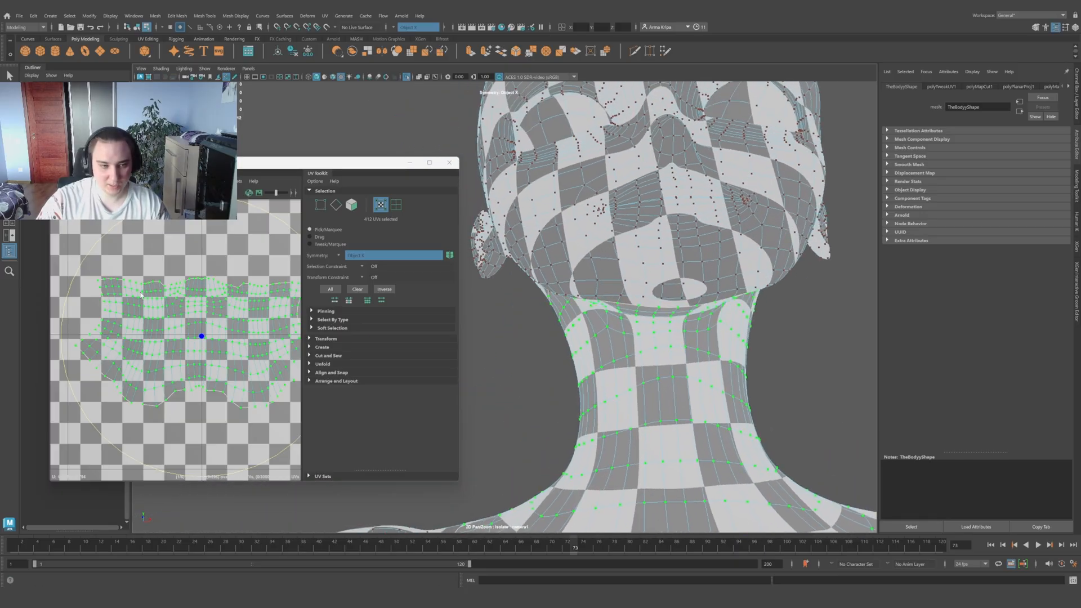
scroll(670, 326, "up", 3)
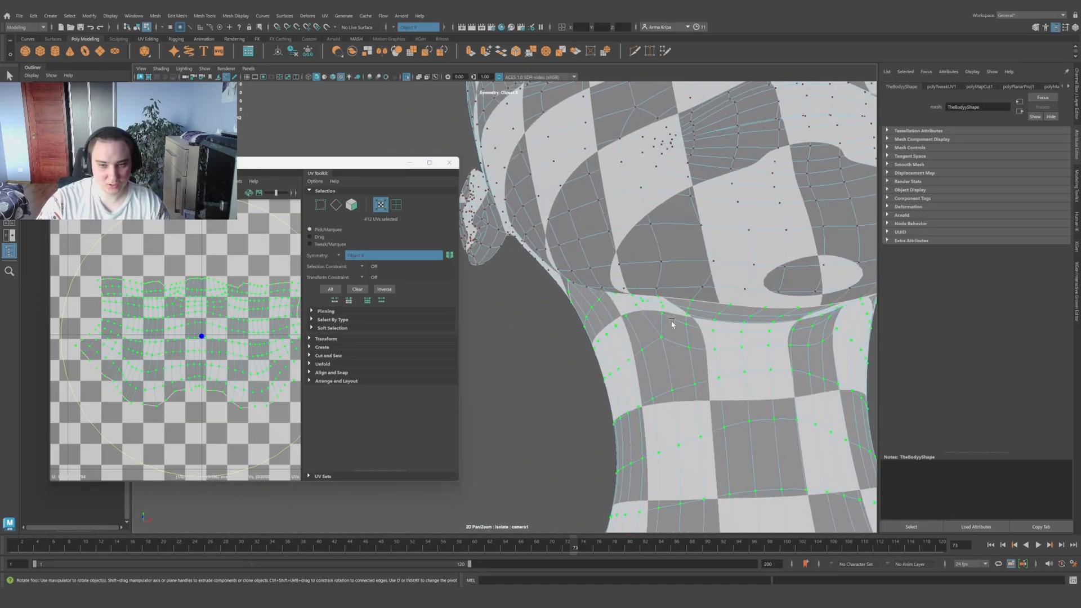
scroll(687, 365, "up", 1)
left_click_drag(687, 365, 644, 333, "alt")
scroll(600, 299, "up", 3)
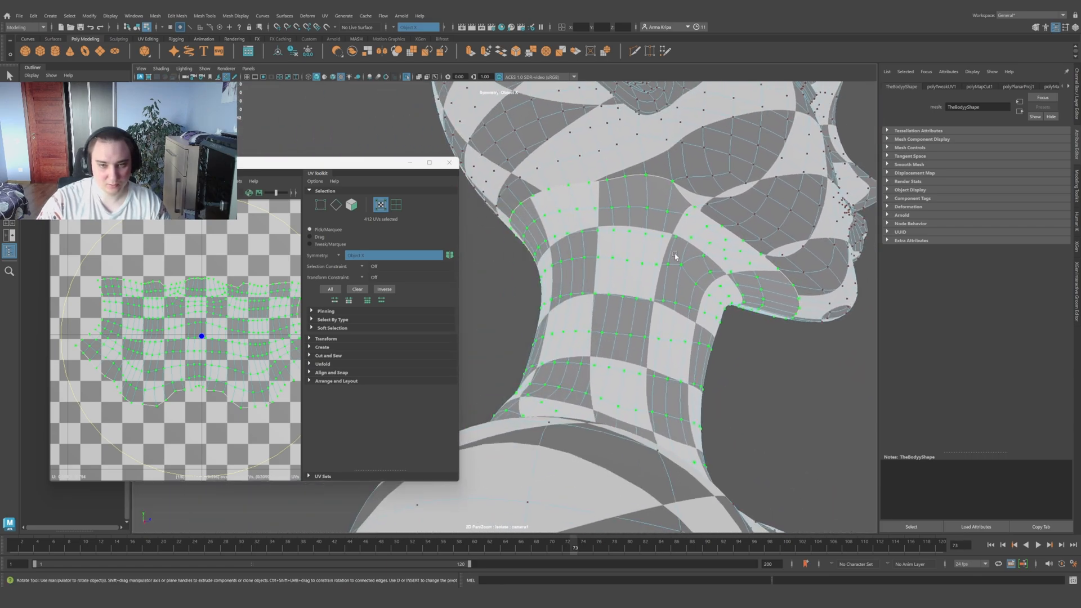
left_click_drag(600, 299, 573, 313, "alt")
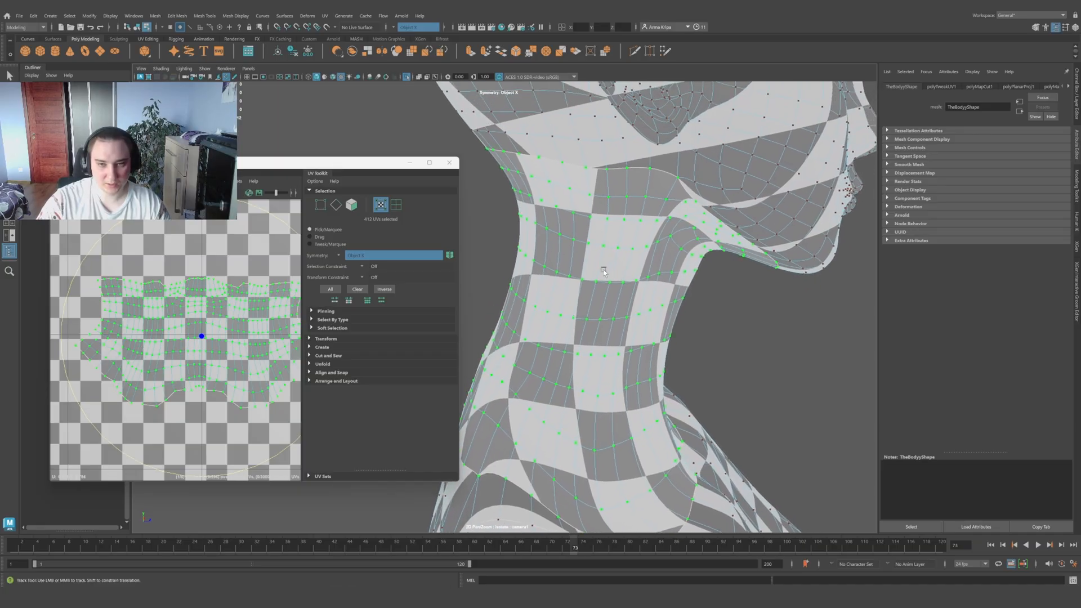
left_click_drag(604, 272, 702, 304, "alt")
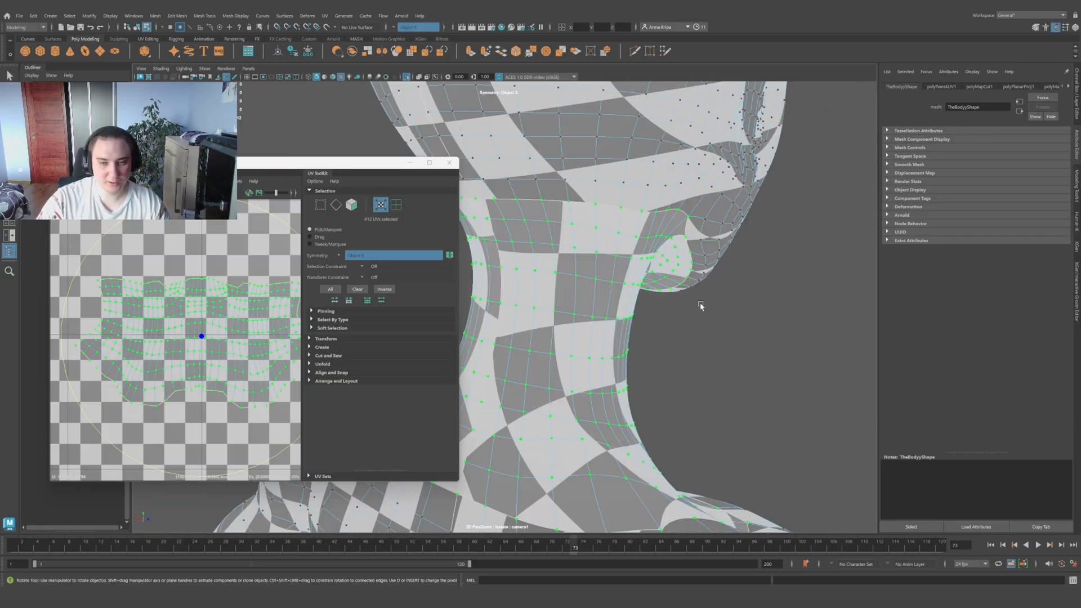
Step: Switch to edge selection and pick the first edge of an under-chin seam at the neck shell's jaw border
right_click_drag(564, 279, 563, 272)
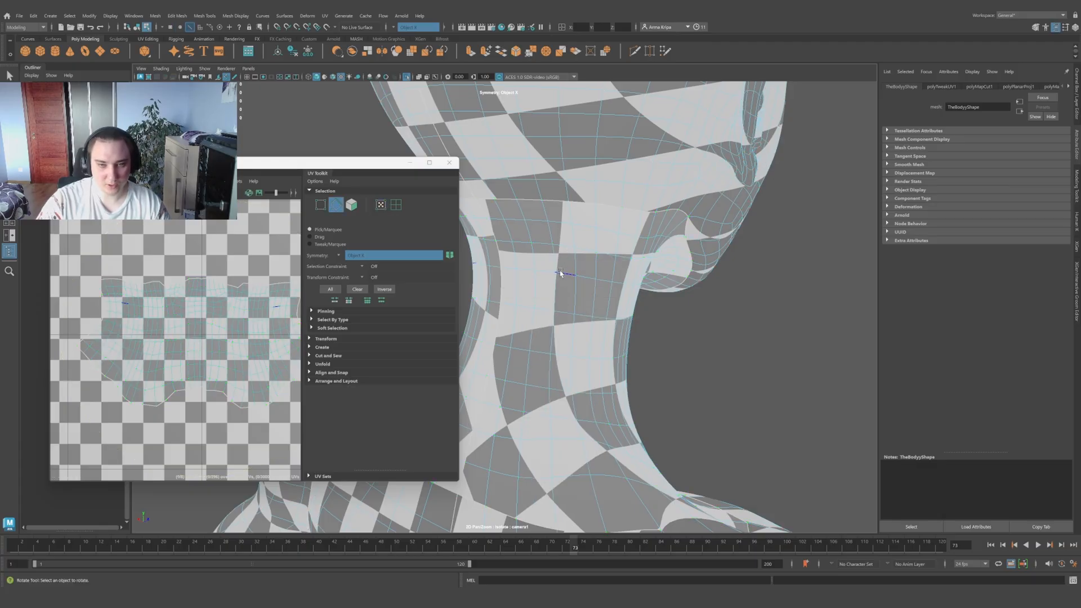
left_click_drag(740, 329, 793, 333, "alt")
middle_click_drag(793, 332, 694, 317, "alt")
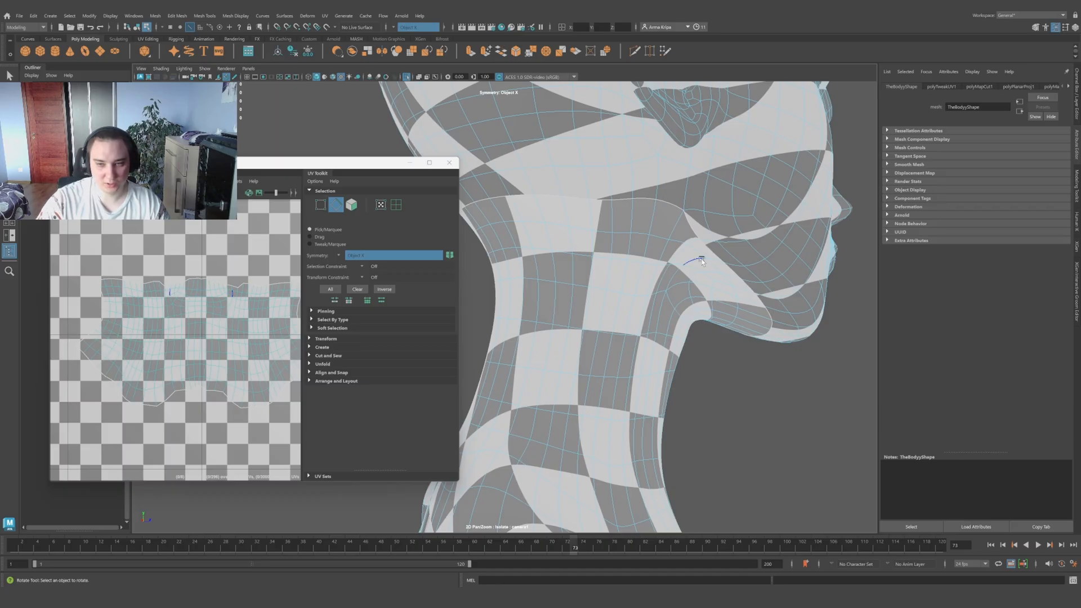
left_click_drag(726, 319, 695, 244, "alt")
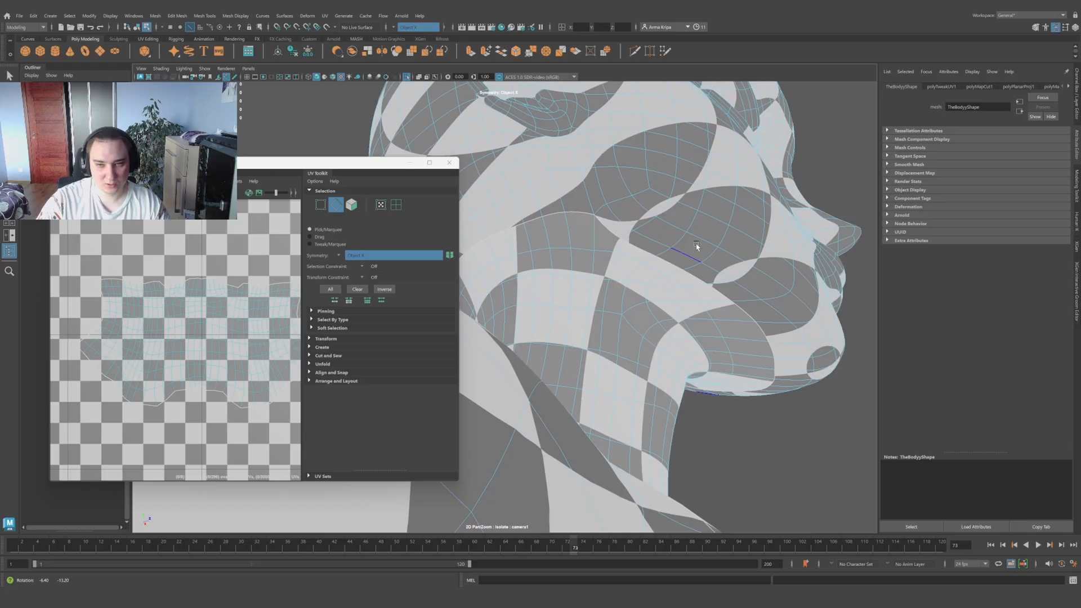
left_click(656, 251)
key("q")
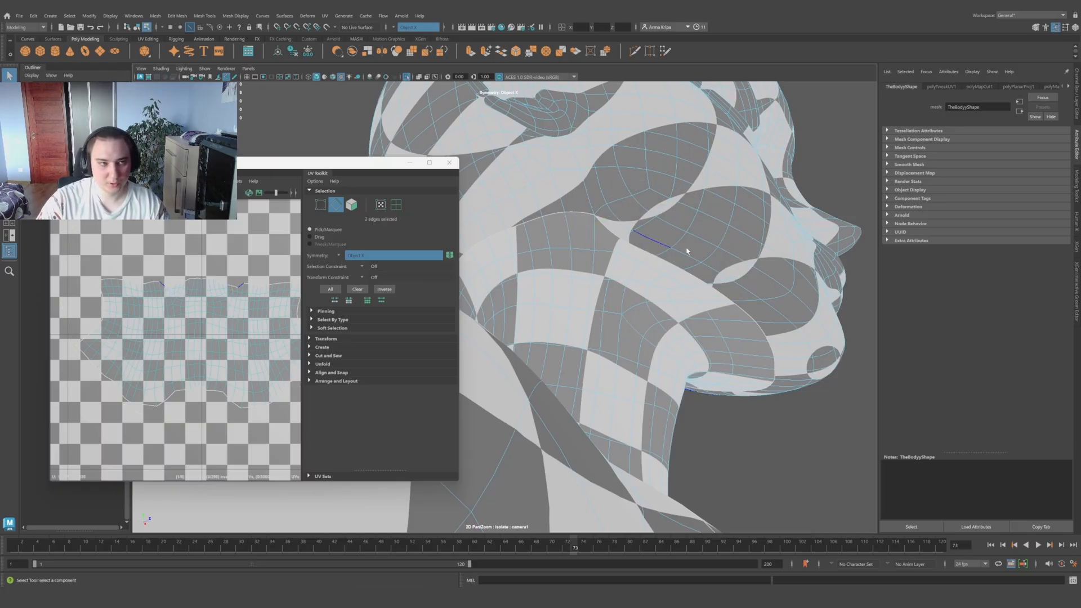
key("w")
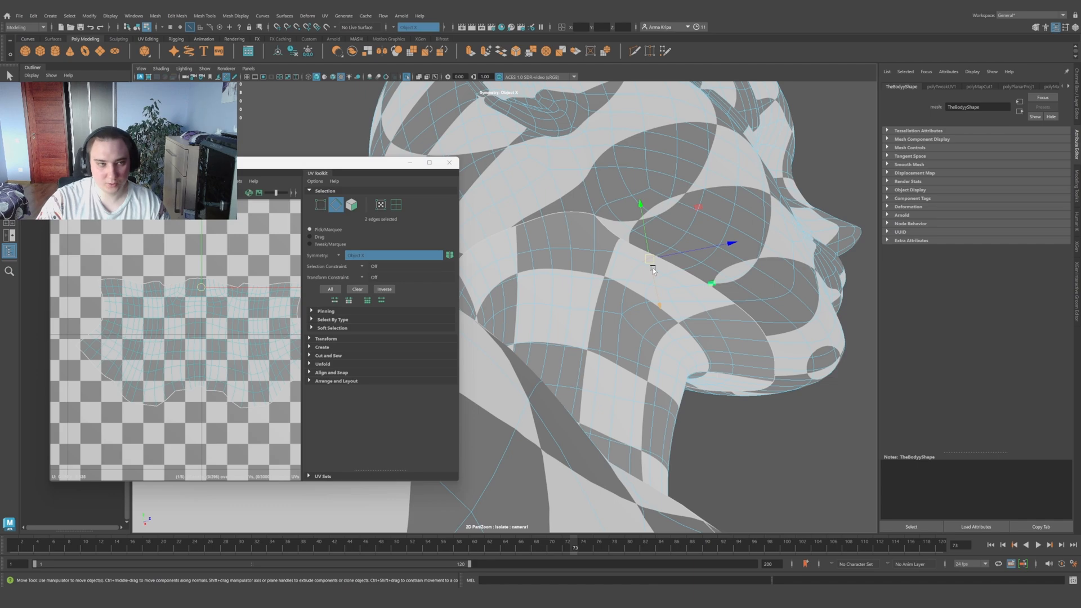
key("q")
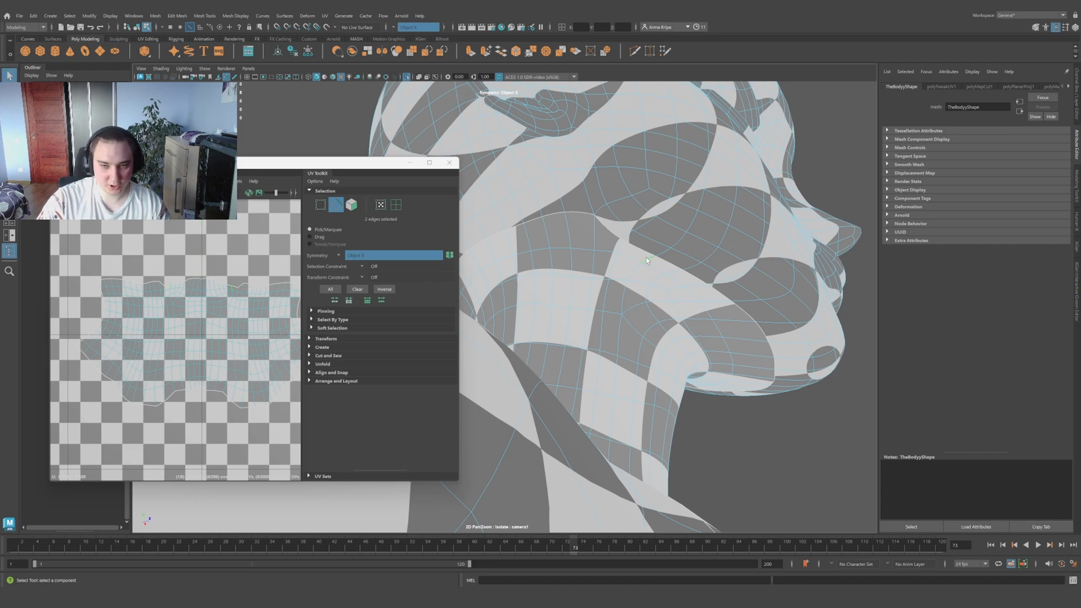
Step: Extend the edge selection in an arc across the throat beneath the chin and cut the UVs along it
left_click(624, 296)
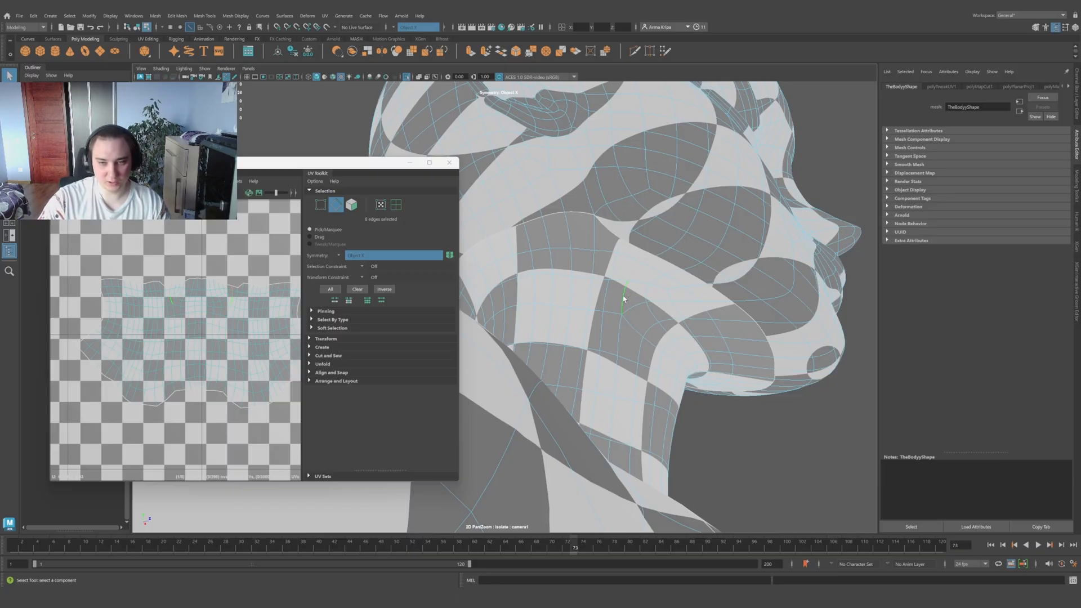
left_click_drag(653, 291, 608, 276, "alt")
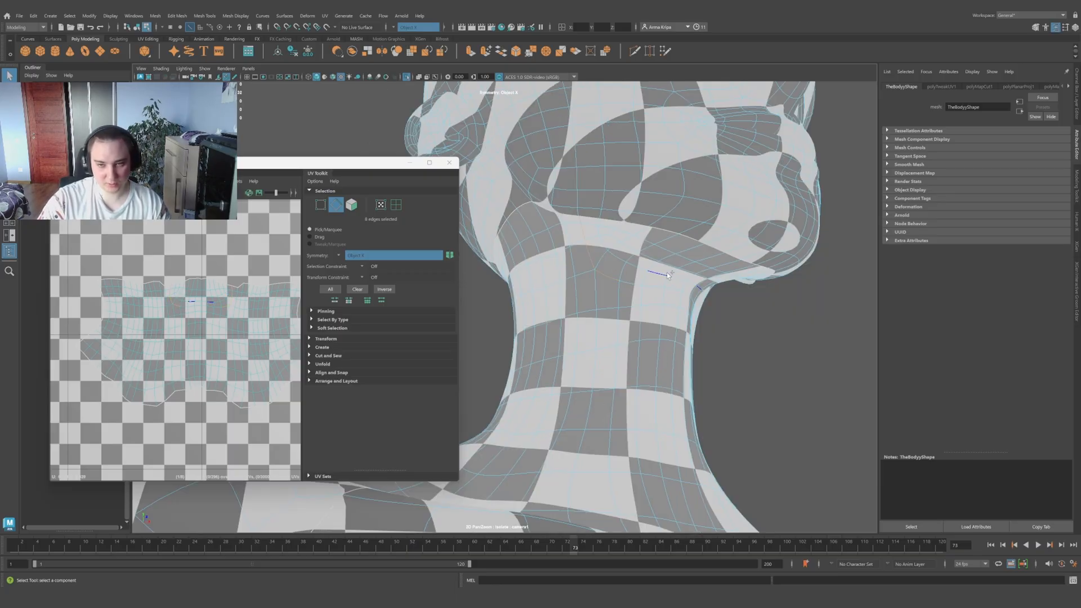
double_click(674, 290, "shift")
left_click_drag(726, 318, 684, 222, "alt")
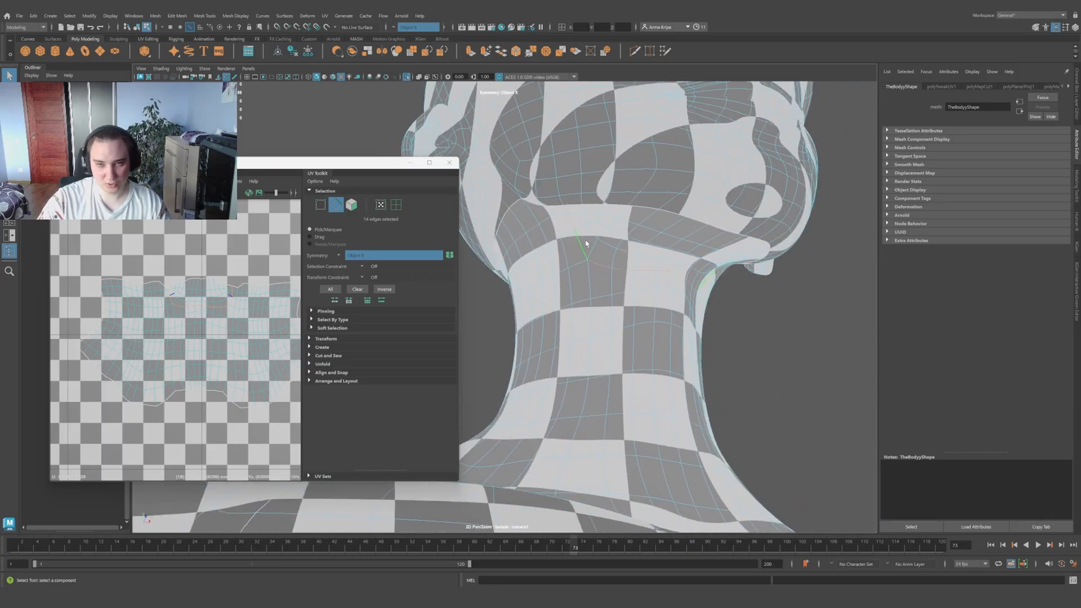
left_click_drag(653, 262, 698, 312, "alt")
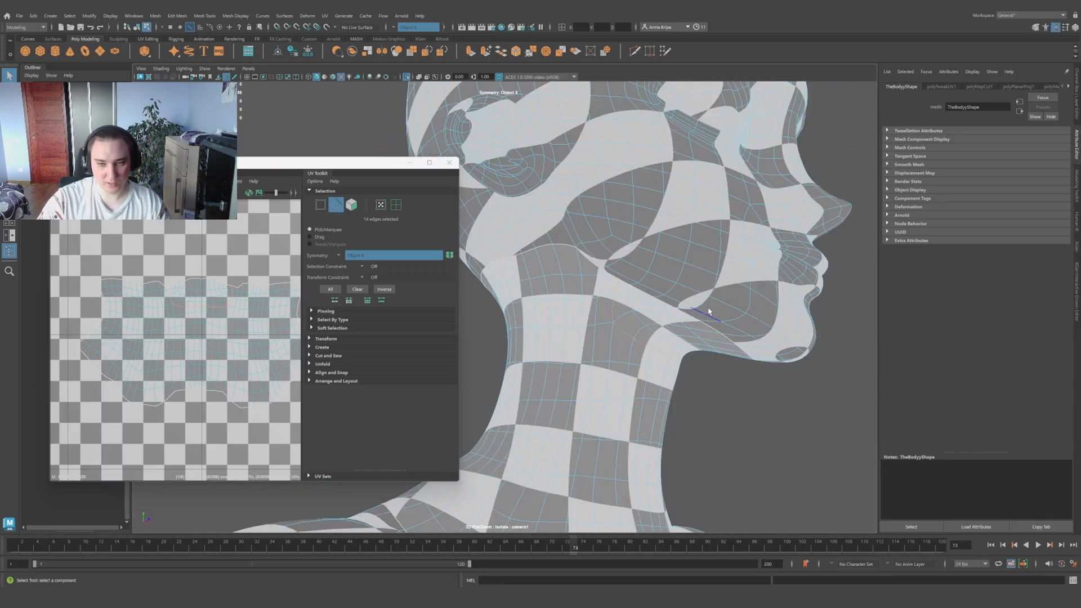
right_click(233, 253, "shift")
left_click(200, 264)
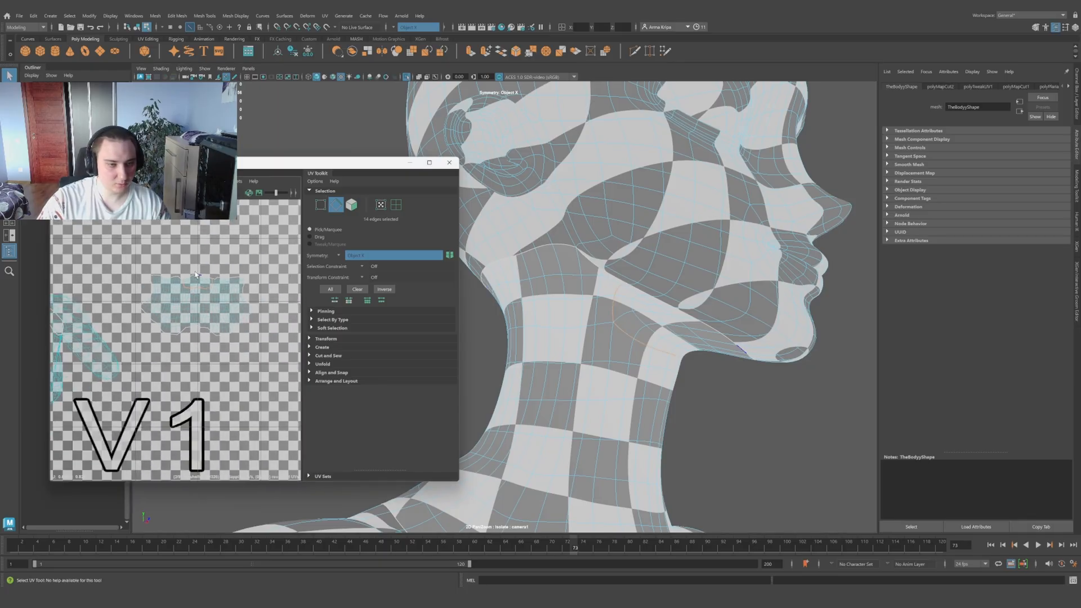
Step: Select the under-chin piece as a UV shell to check that it is separate from the neck shell
scroll(197, 275, "up", 2)
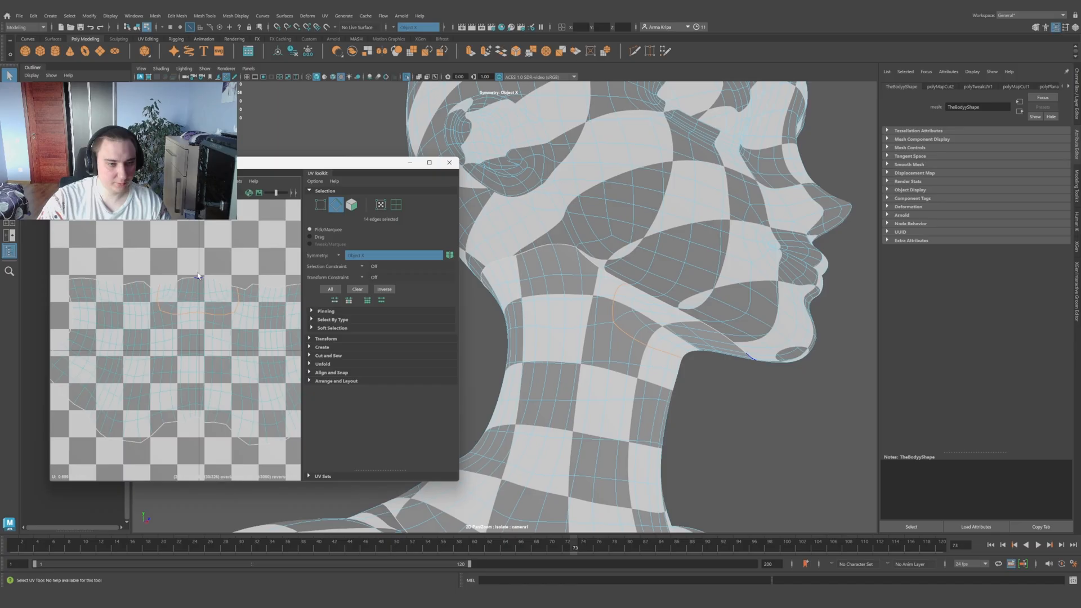
scroll(197, 276, "down", 2)
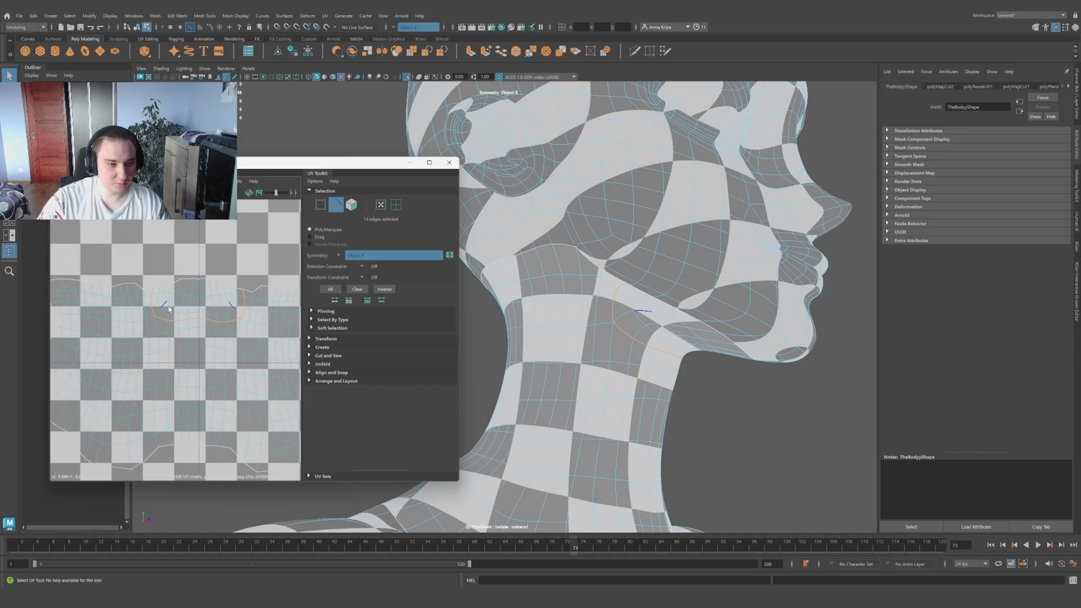
right_click(185, 287)
right_click_drag(187, 292, 147, 272)
left_click(191, 293)
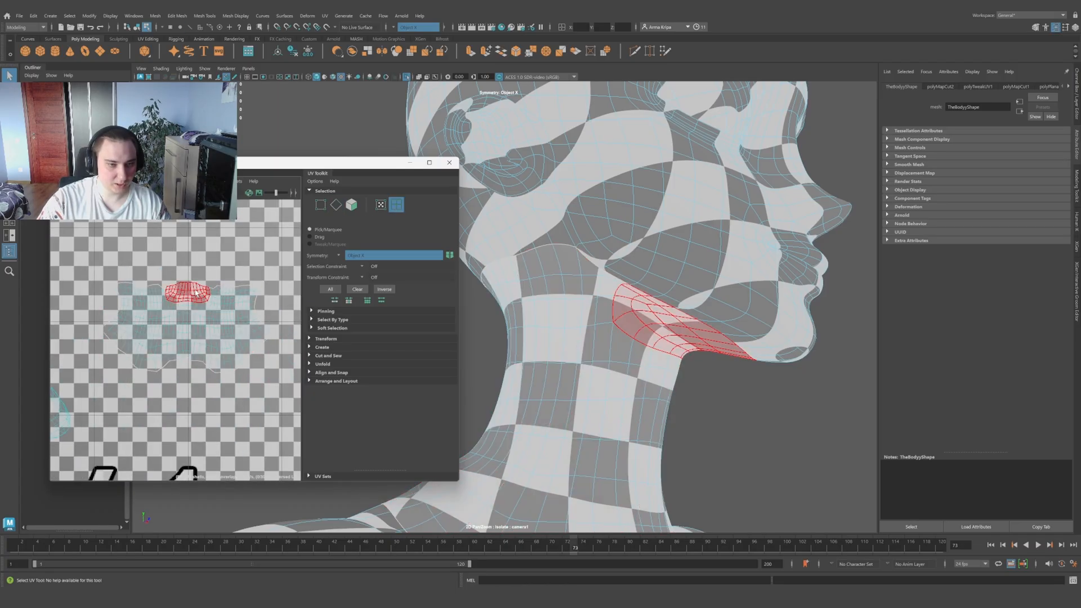
left_click(190, 317)
left_click(191, 295)
Step: Select all individual UVs of the neck and under-chin shells and unfold them together
right_click_drag(191, 295, 191, 296)
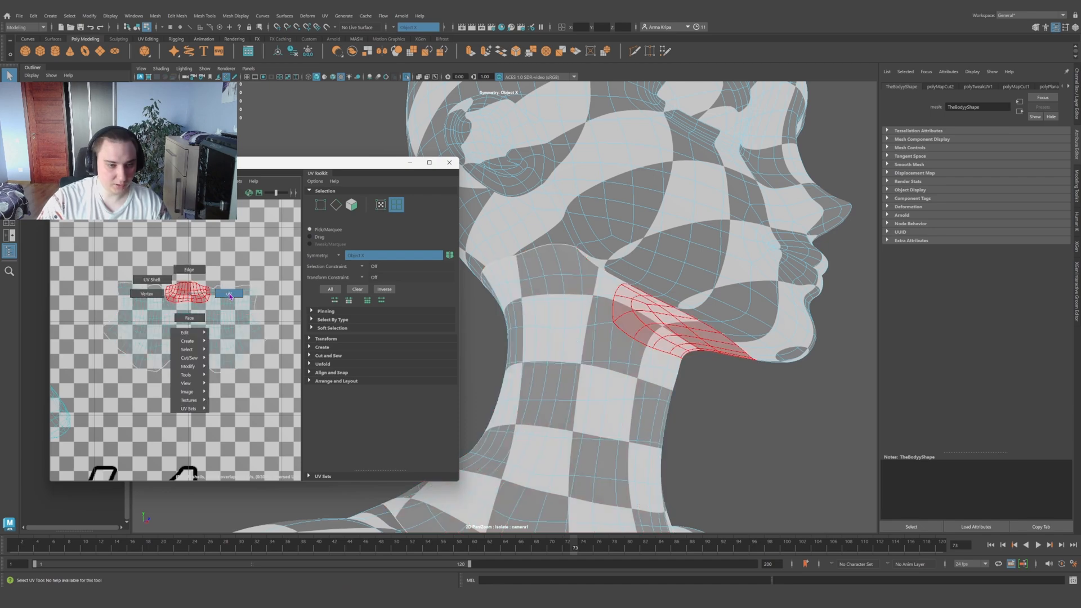
right_click_drag(229, 296, 229, 296)
left_click_drag(284, 268, 93, 386)
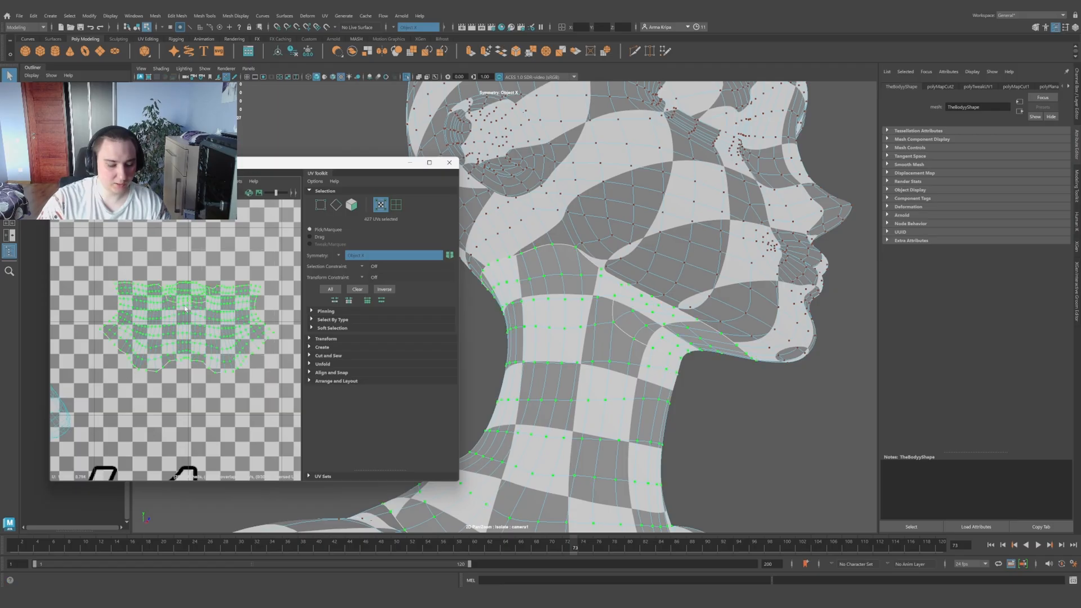
right_click_drag(185, 307, 89, 306, "shift")
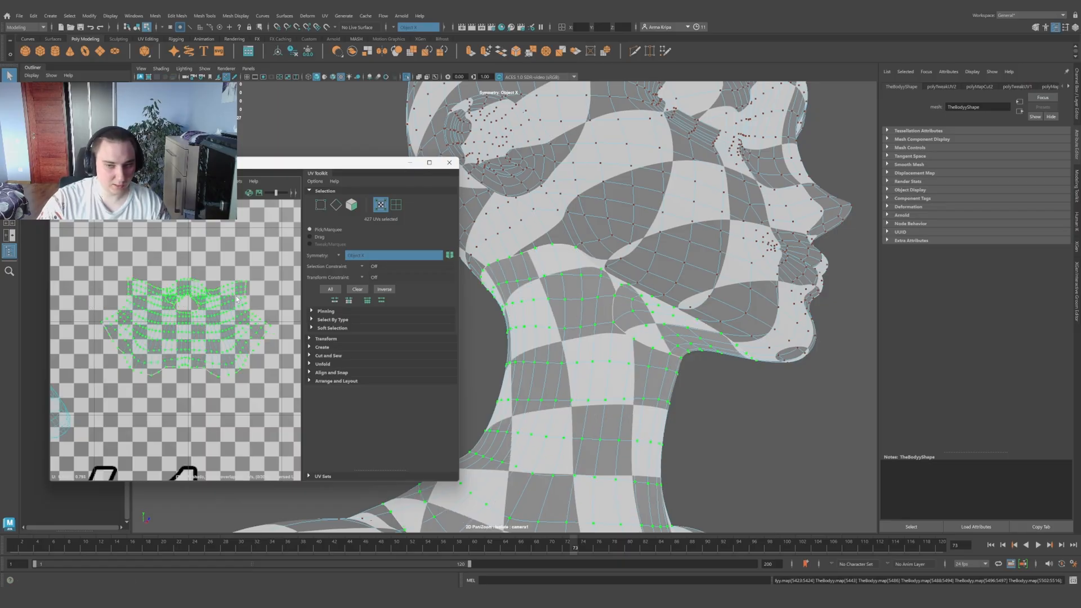
Step: Select all UVs of the under-chin shell and move it straight up, clear of the neck shell
left_click(198, 283)
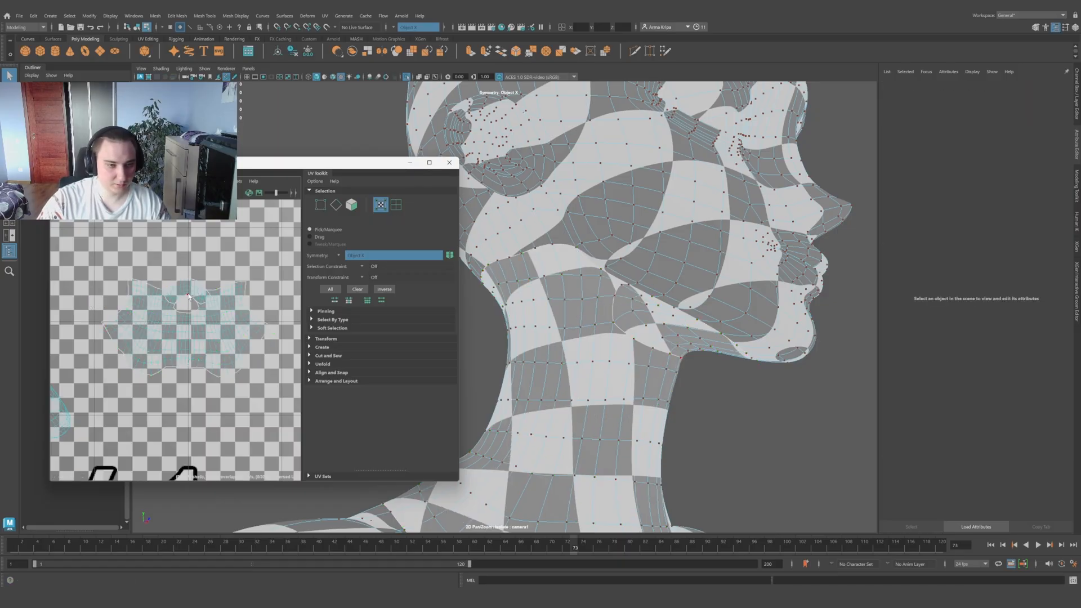
left_click(190, 289)
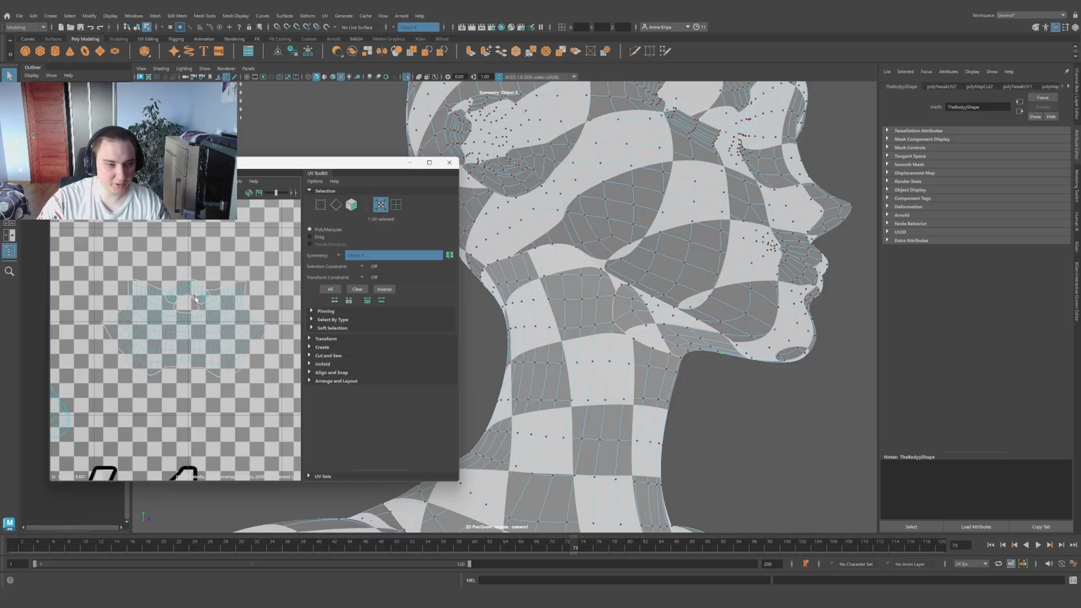
double_click(193, 287)
key("w")
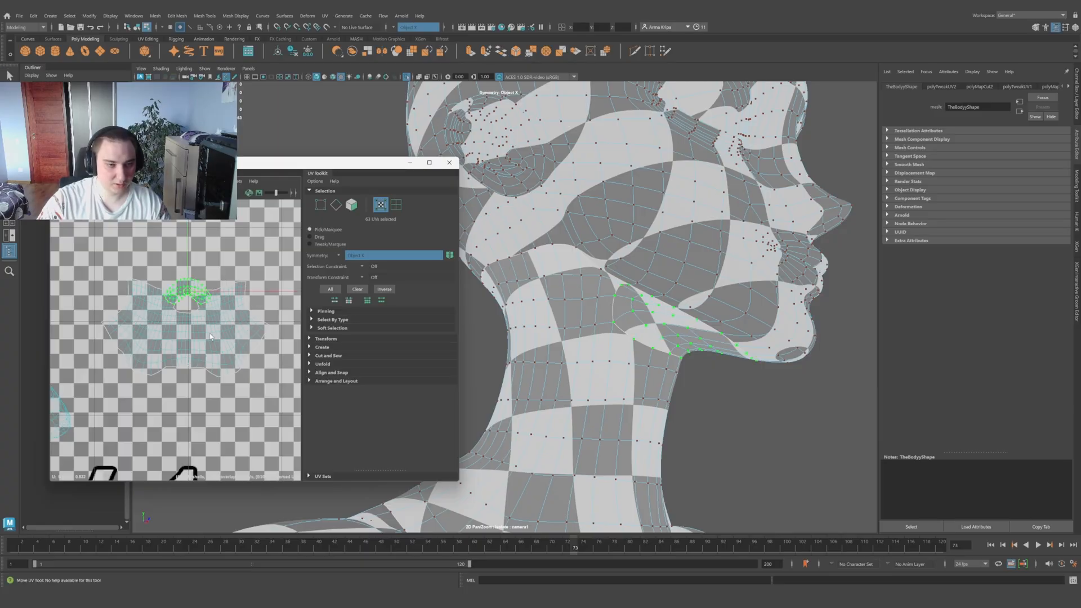
left_click_drag(189, 279, 188, 248)
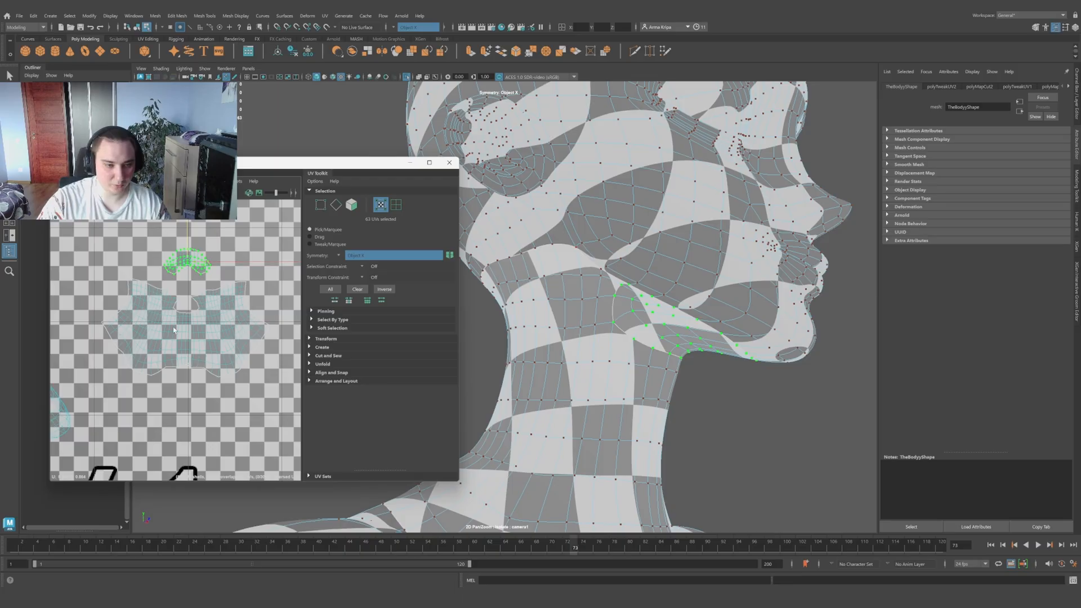
Step: Examine the checker pattern on the under-chin piece, the neck and the seam along the shoulders and chest
left_click_drag(597, 420, 746, 427, "alt")
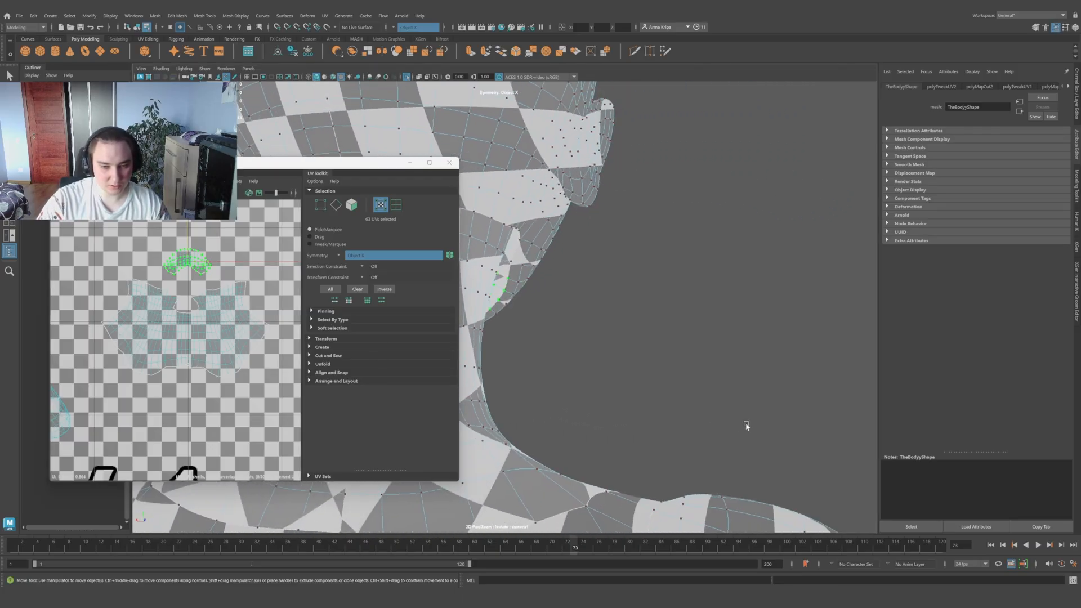
middle_click_drag(553, 457, 677, 376, "alt")
left_click_drag(677, 377, 840, 379, "alt")
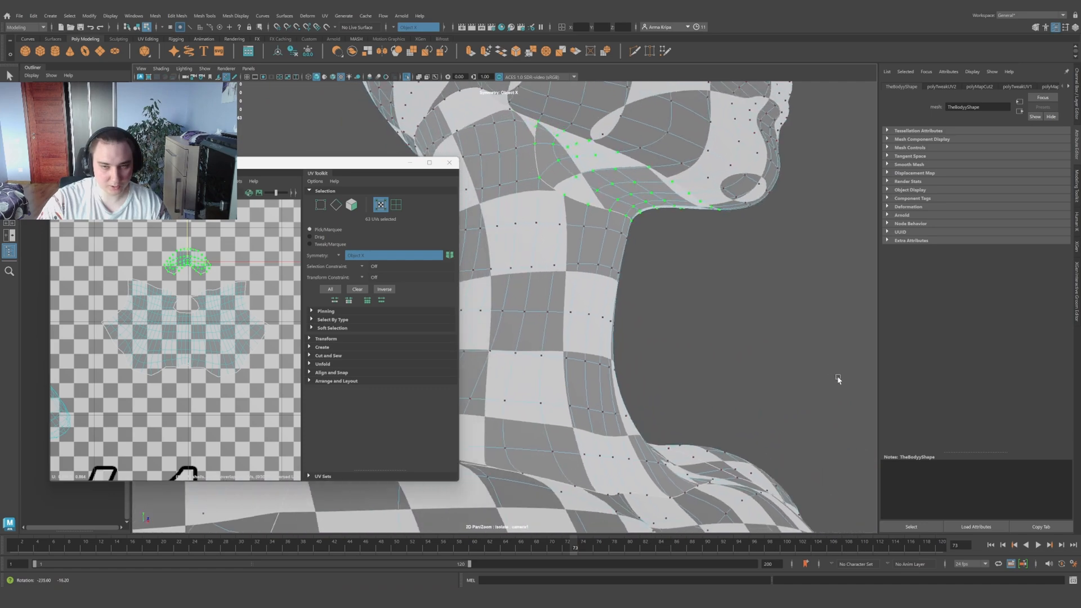
left_click_drag(700, 298, 714, 349, "alt")
scroll(714, 349, "up", 5)
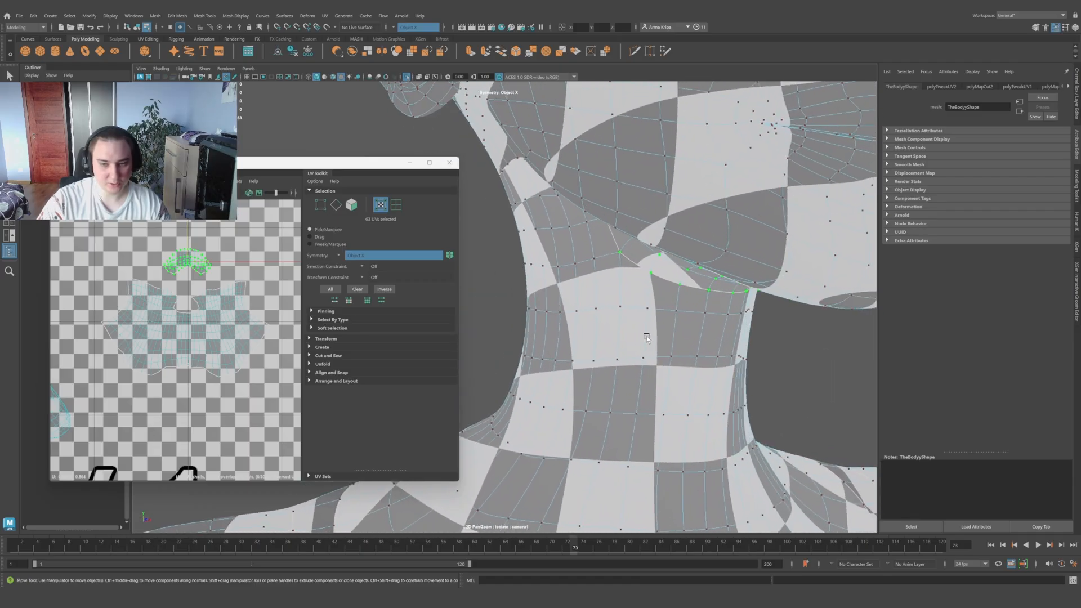
scroll(661, 377, "down", 4)
left_click_drag(661, 376, 689, 385, "alt")
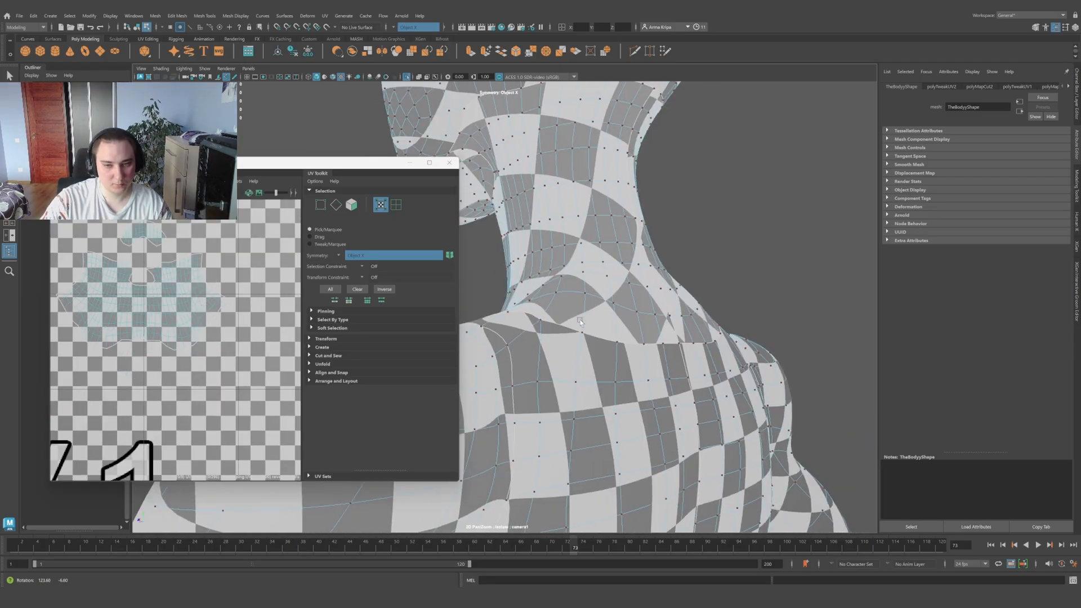
left_click_drag(675, 313, 570, 338, "alt")
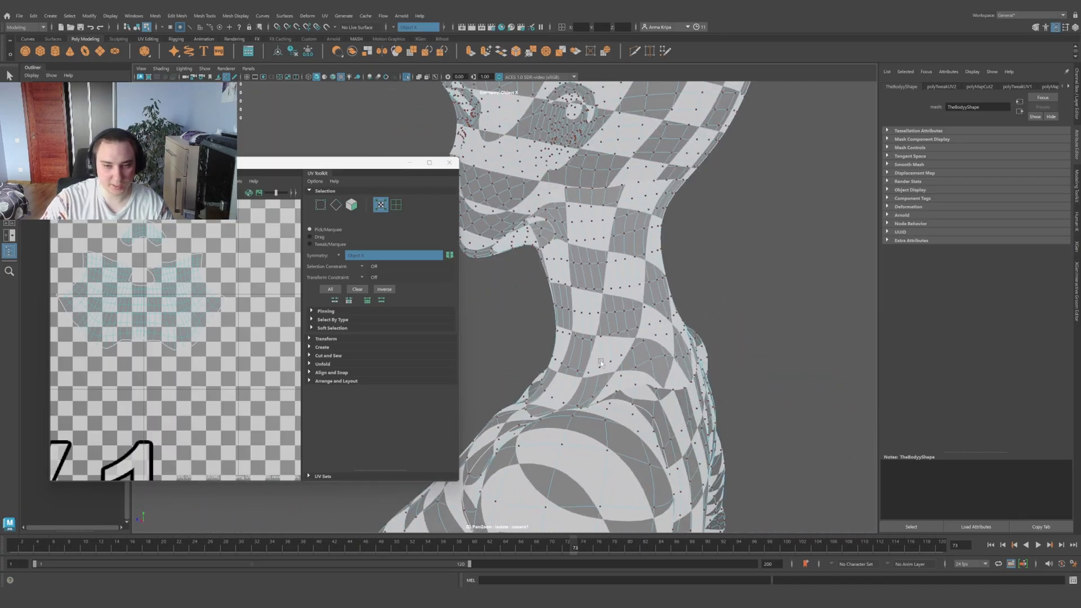
scroll(601, 364, "up", 3)
left_click_drag(664, 383, 585, 417, "alt")
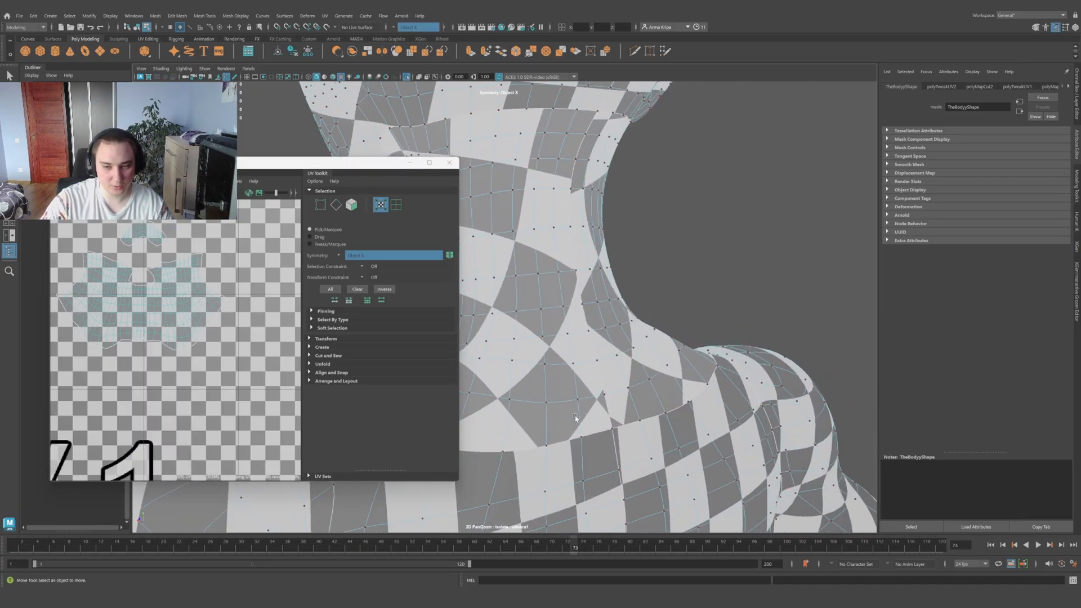
scroll(576, 418, "down", 5)
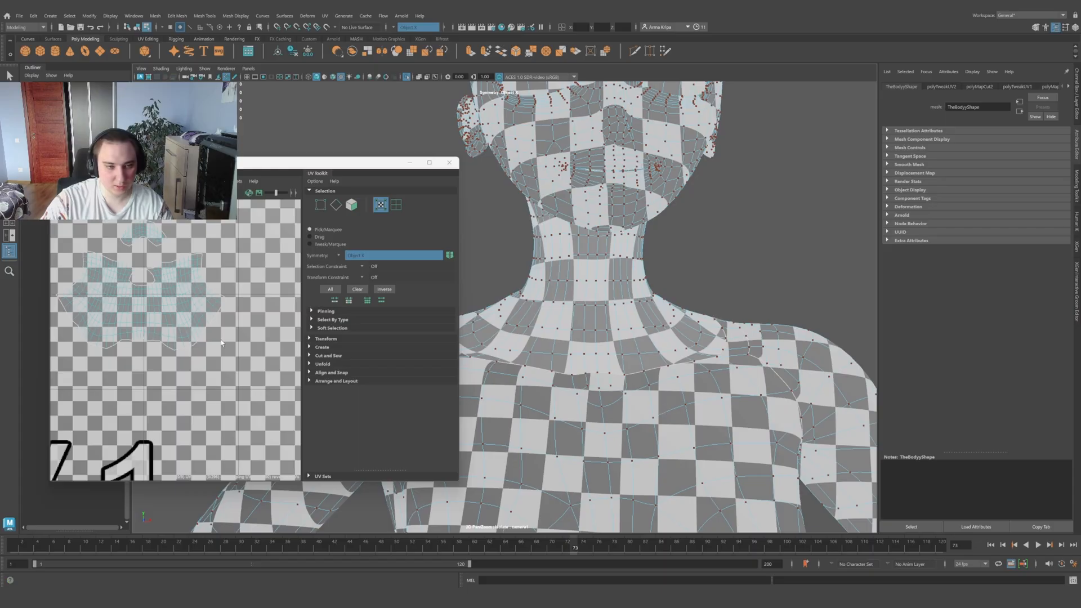
Step: Examine the neck shell's edges in the UV layout and its checker pattern on the front and side of the neck
scroll(225, 345, "up", 5)
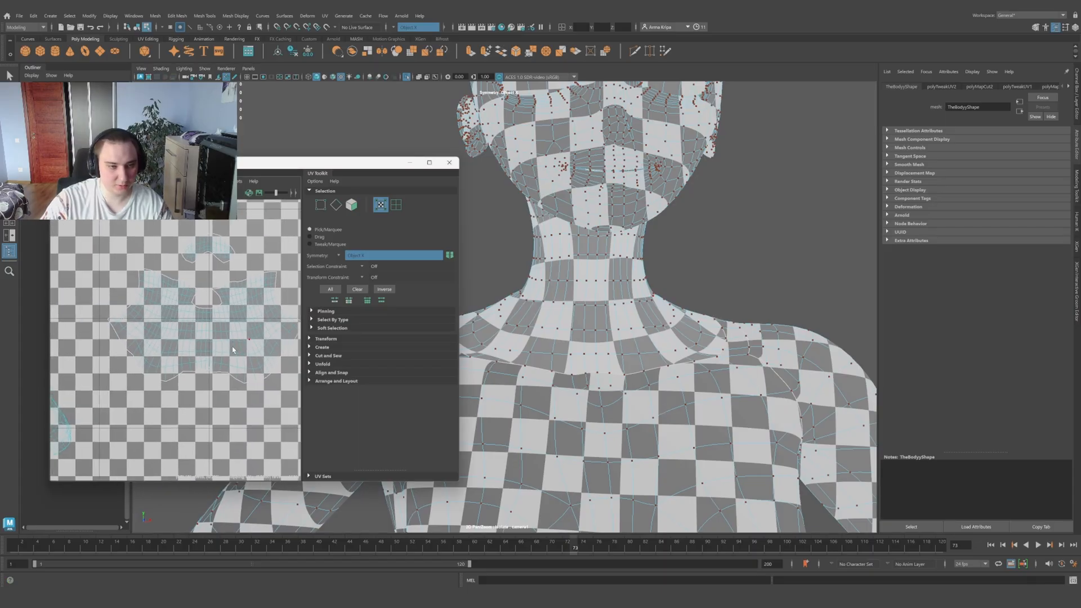
right_click_drag(140, 277, 143, 272)
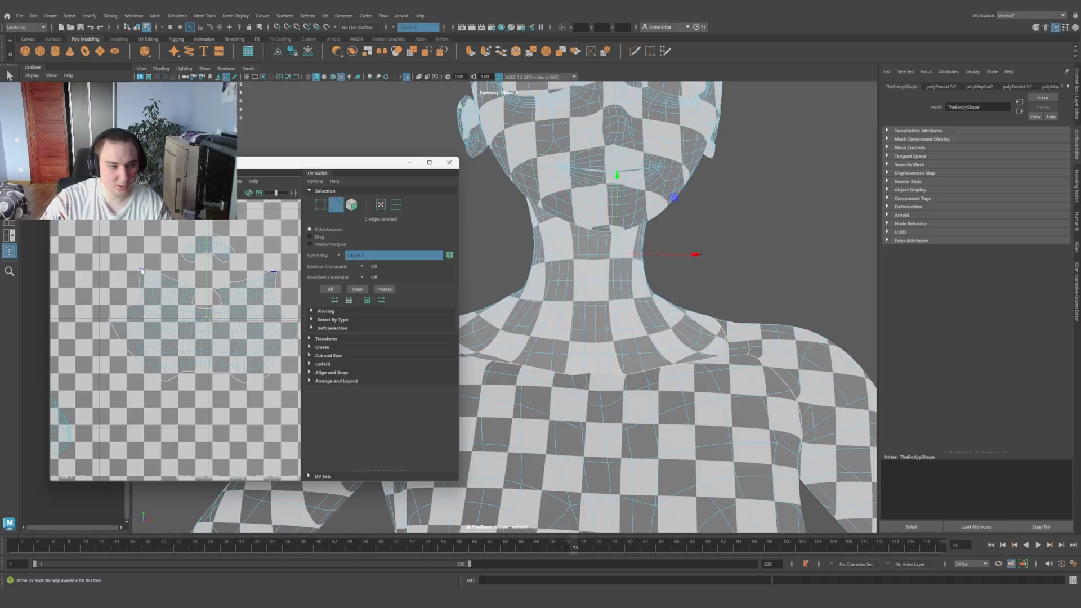
key("w")
left_click(190, 283)
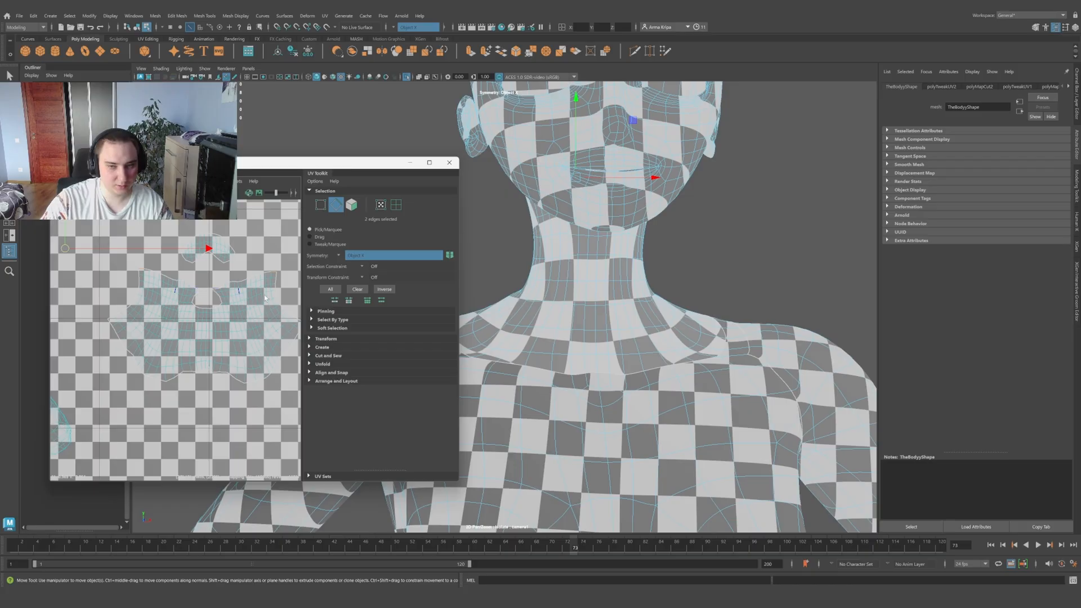
left_click_drag(580, 281, 748, 279, "alt")
middle_click_drag(550, 261, 698, 299, "alt")
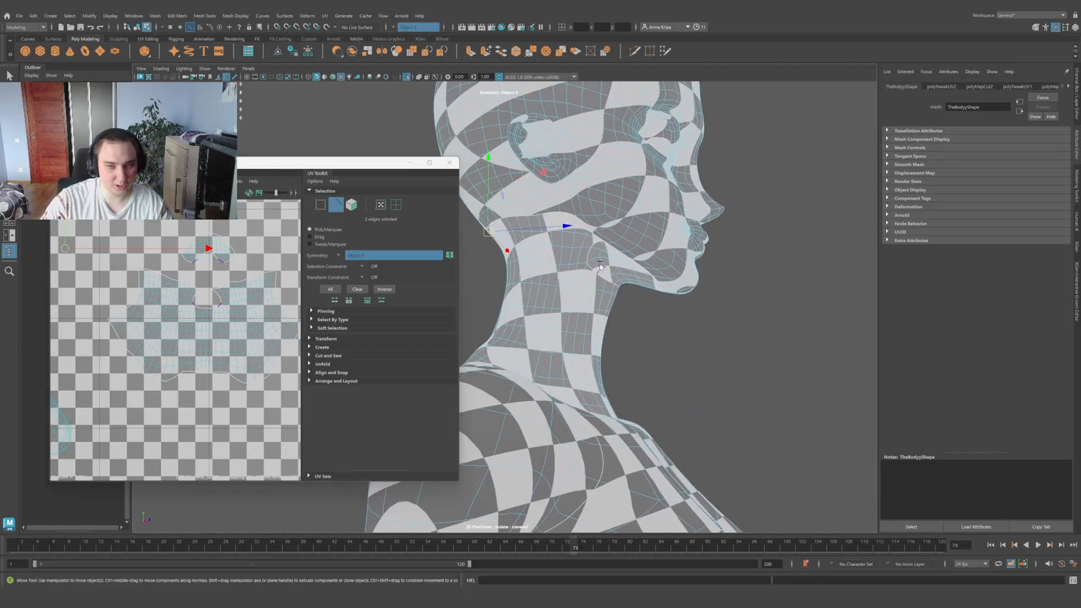
left_click_drag(668, 378, 532, 364, "alt")
scroll(533, 367, "down", 2)
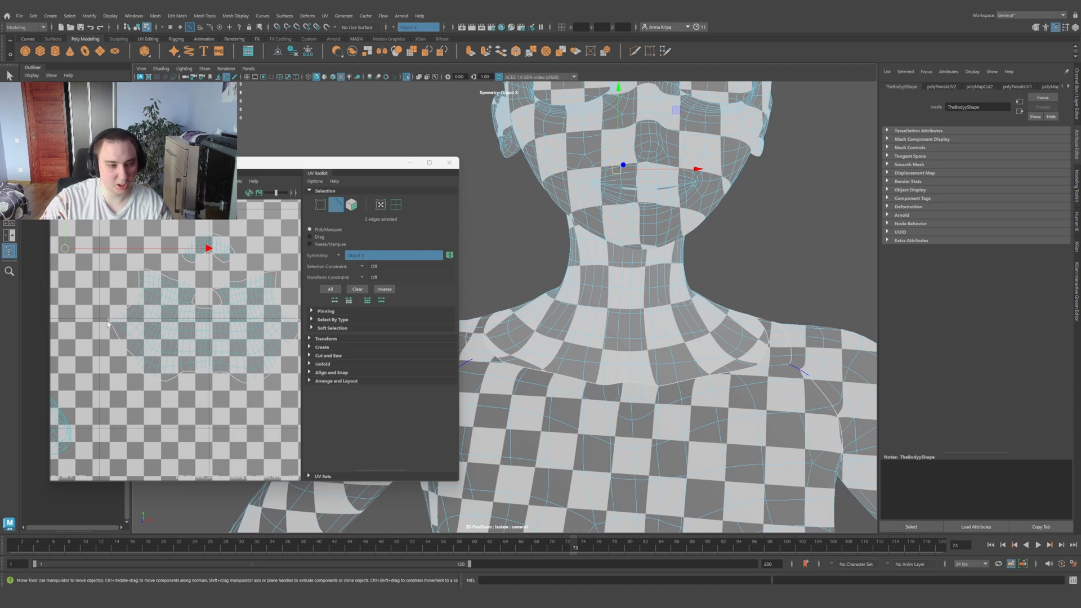
middle_click_drag(248, 350, 198, 353, "alt")
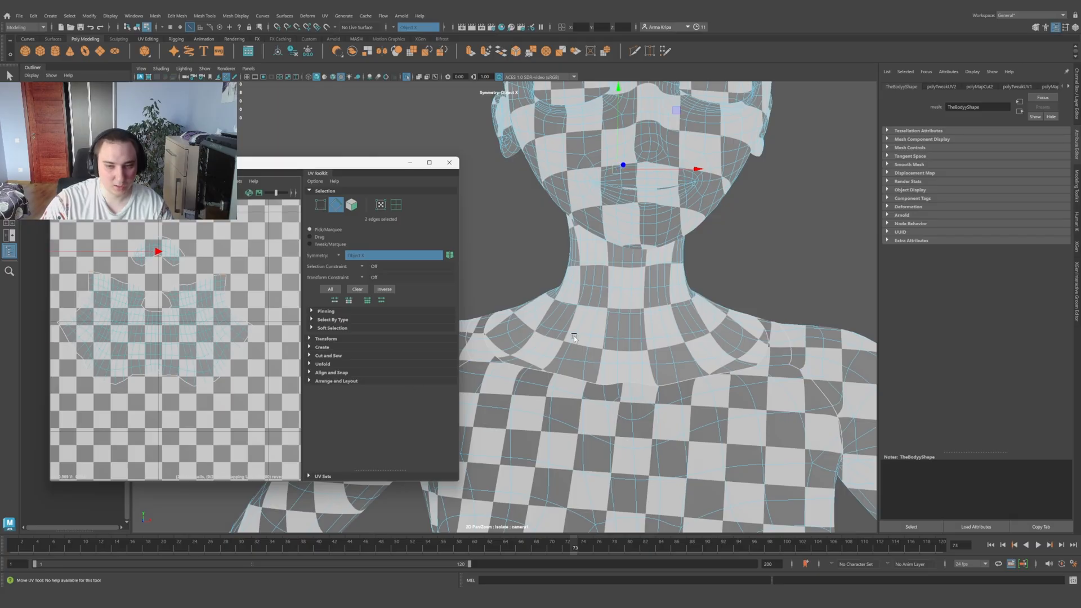
Step: Select the edge loop around the base of the neck, above the collar area, and cut the UVs along it
right_click_drag(585, 332, 593, 311)
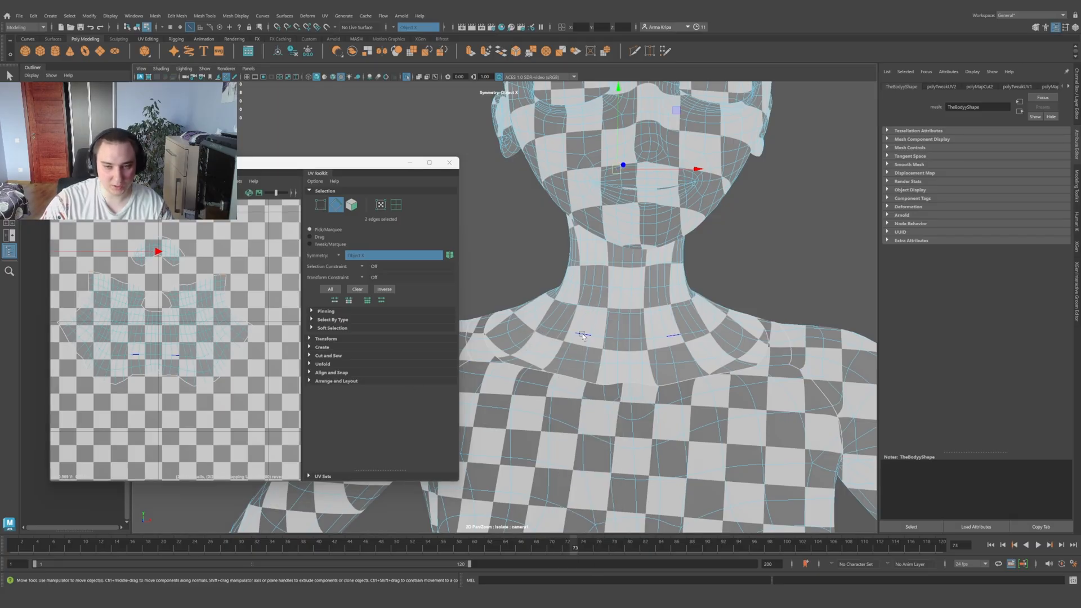
double_click(582, 335)
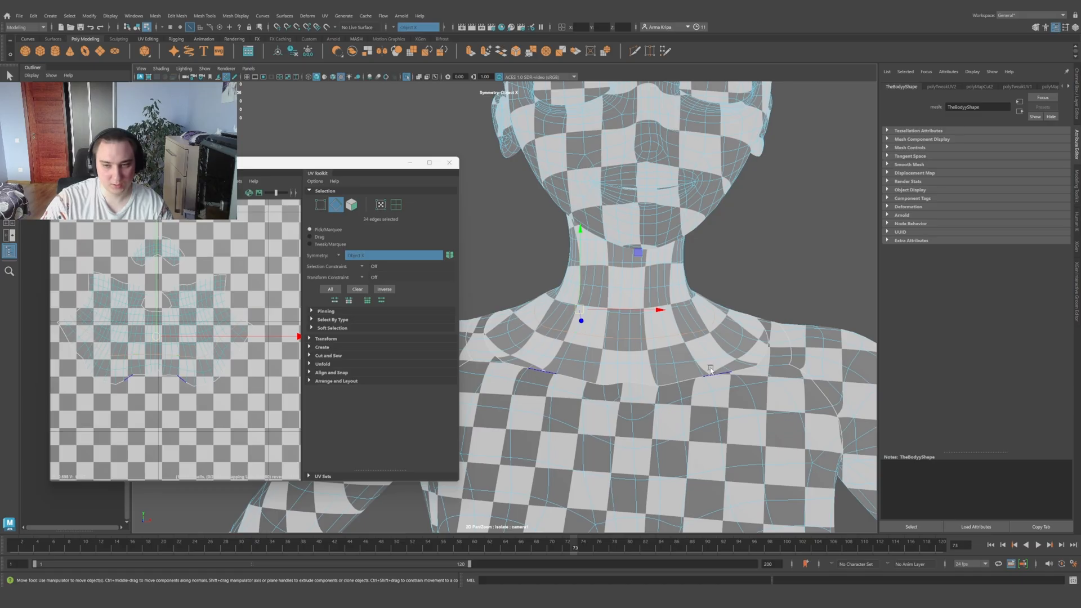
right_click_drag(163, 318, 135, 336, "shift")
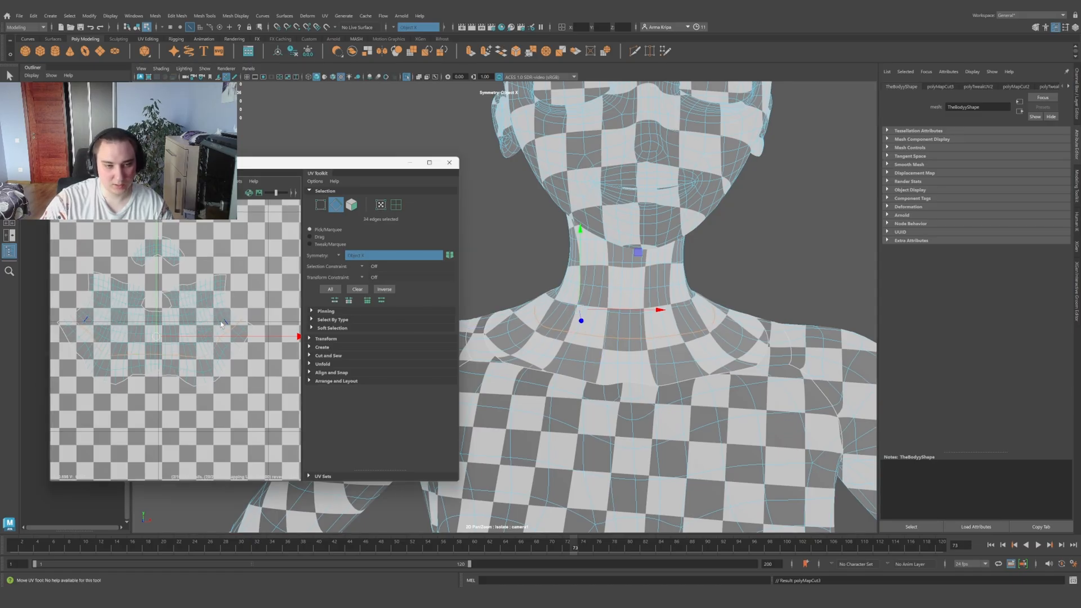
Step: Select all UVs of the upper neck shell, unfold them and move the shell slightly up from the collar strip
right_click_drag(203, 314, 95, 317)
double_click(188, 317)
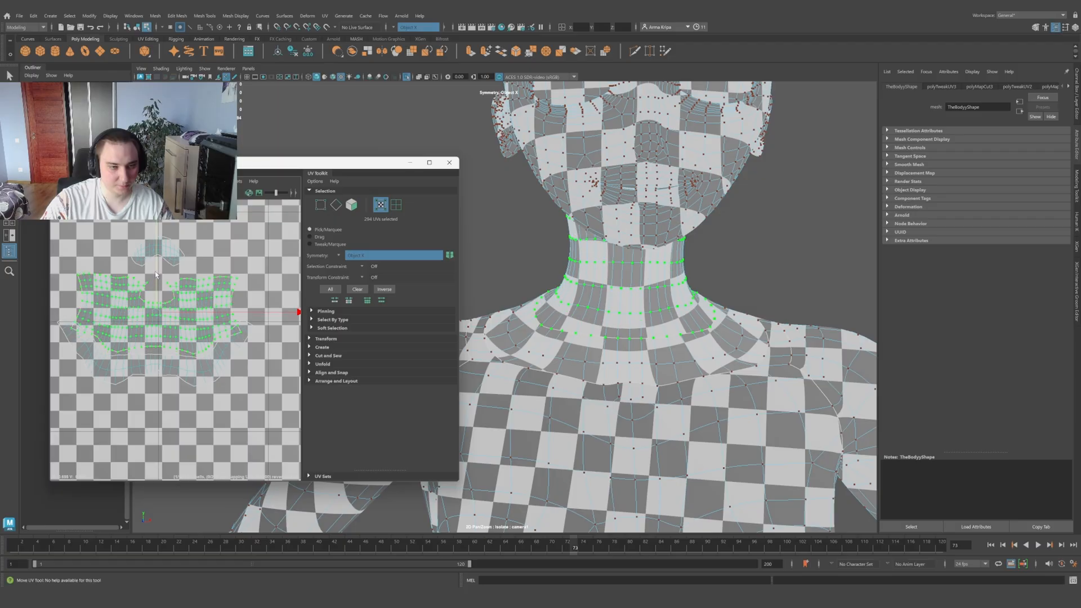
Step: Select the edge loop around the upper neck, just below the jaw, and cut the UVs along it
left_click_drag(748, 325, 672, 330, "alt")
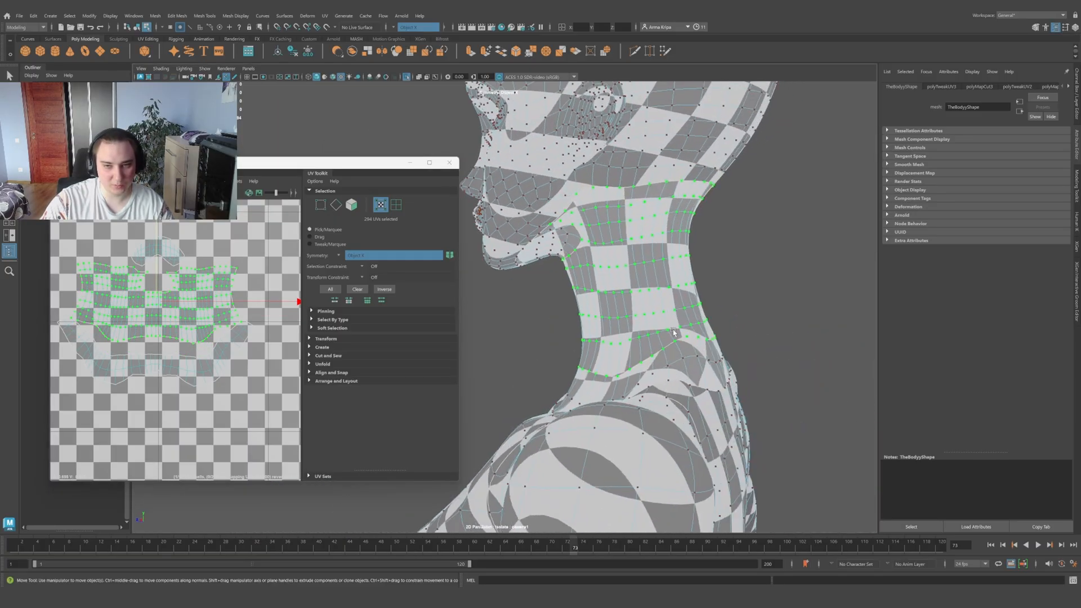
middle_click_drag(682, 277, 669, 303, "alt")
scroll(669, 303, "up", 4)
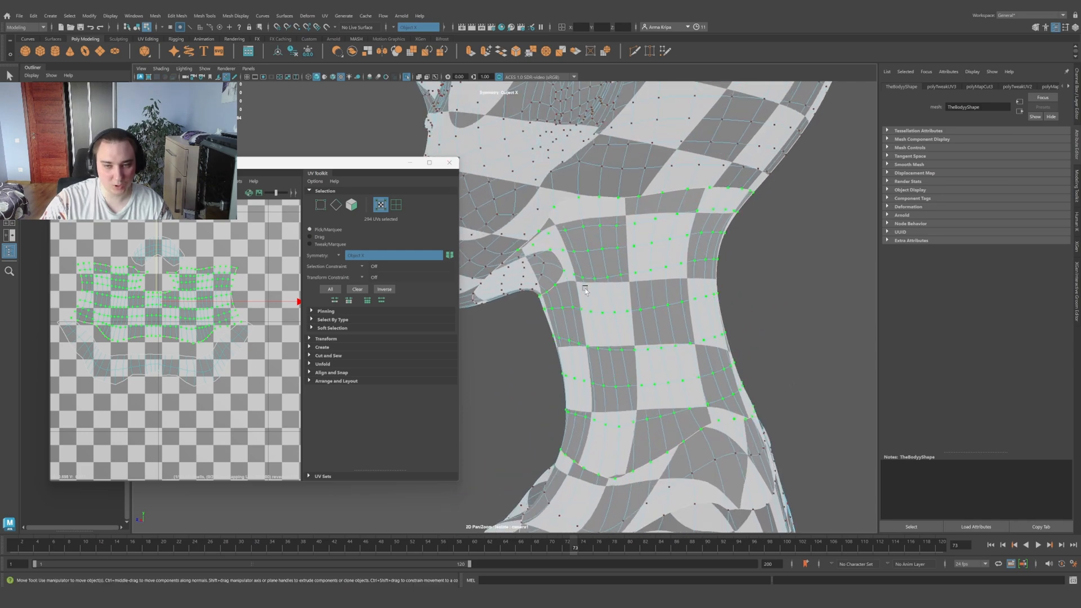
mouse_move(589, 291)
left_mouse_down("alt")
mouse_move(574, 293)
mouse_move(589, 289)
left_mouse_up("alt")
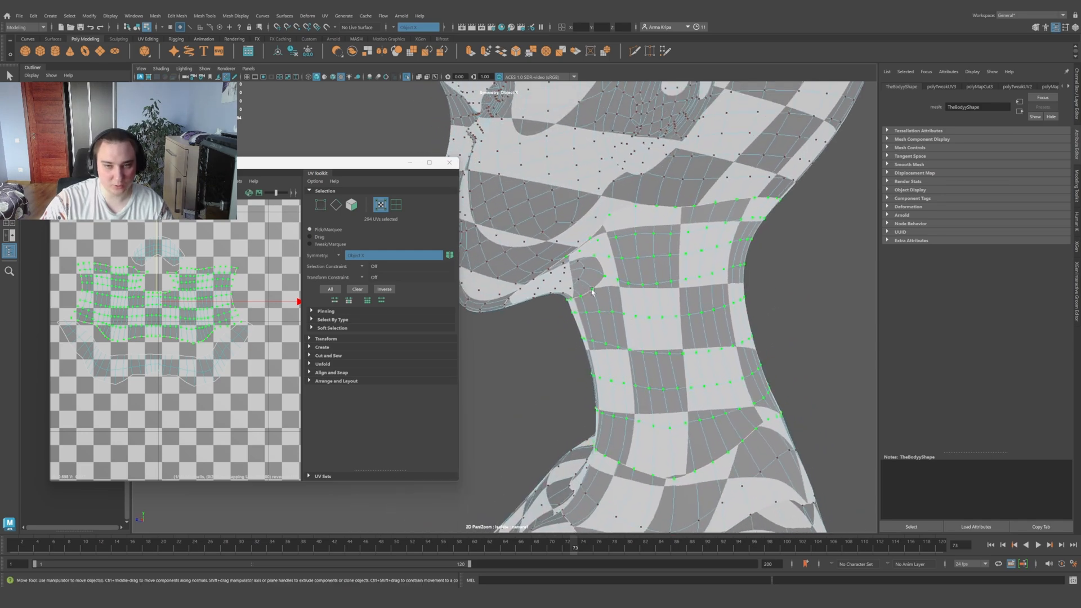
right_click_drag(608, 284, 607, 263)
double_click(611, 276)
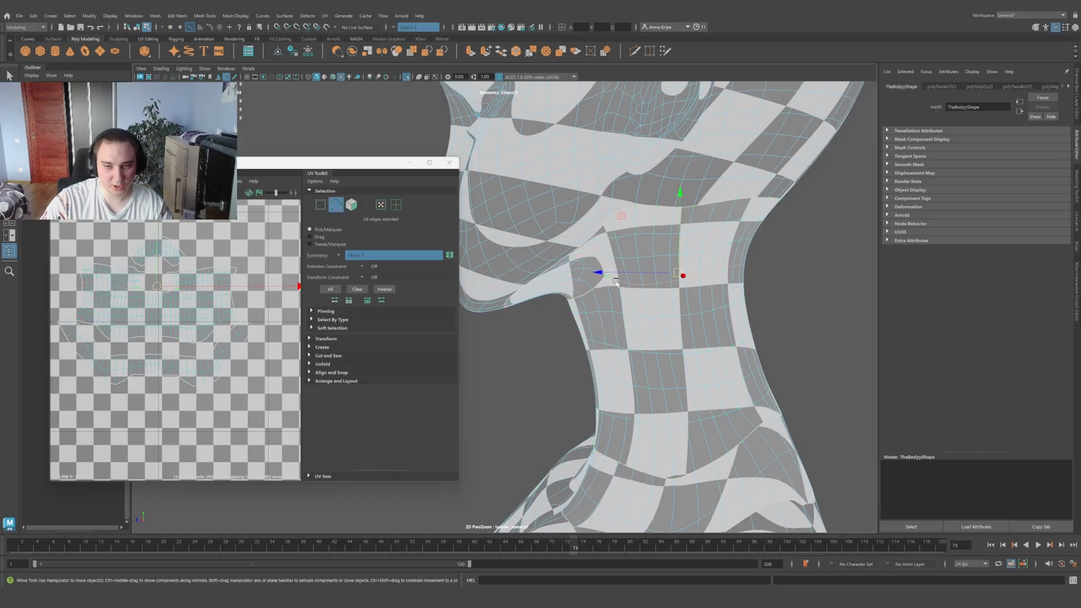
scroll(658, 280, "down", 3)
left_click_drag(659, 280, 788, 274, "alt")
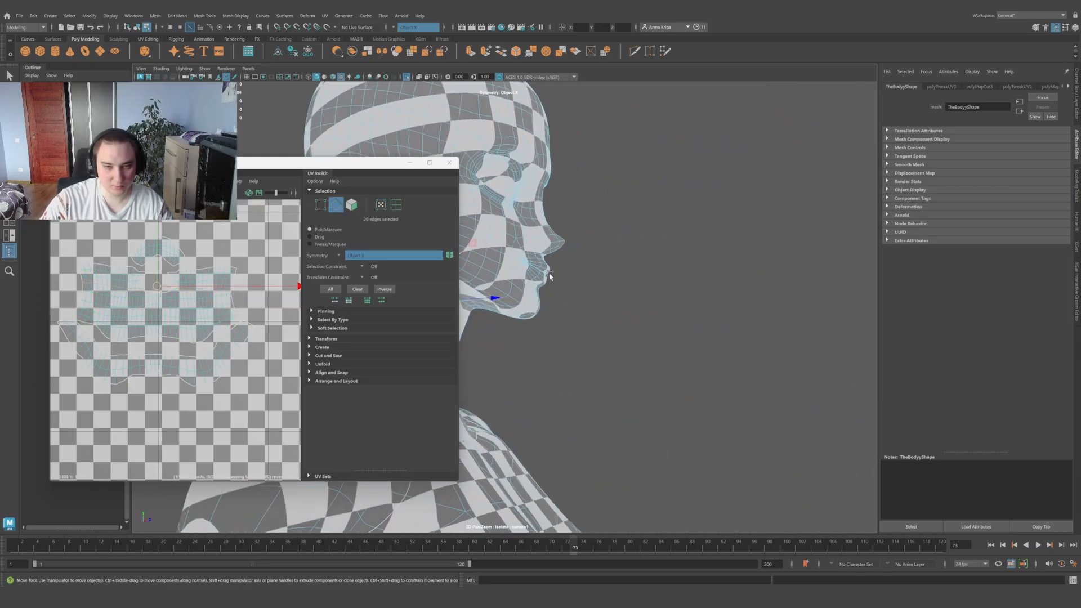
middle_click_drag(550, 275, 733, 298, "alt")
scroll(606, 304, "up", 2)
scroll(606, 303, "up", 1)
scroll(687, 336, "up", 3)
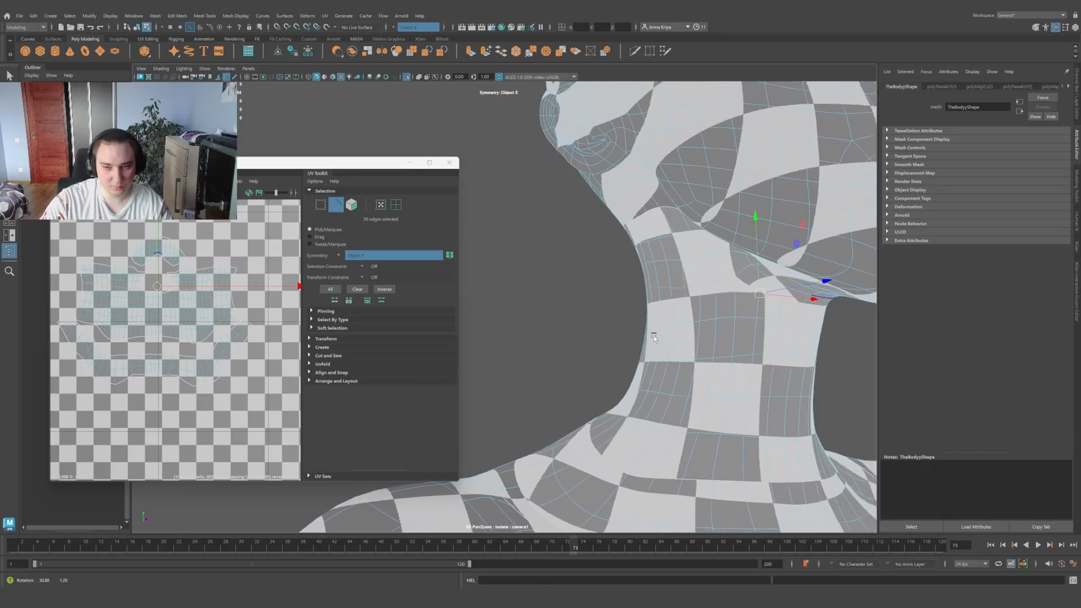
right_click(239, 303, "shift")
right_click_drag(239, 303, 206, 316, "shift")
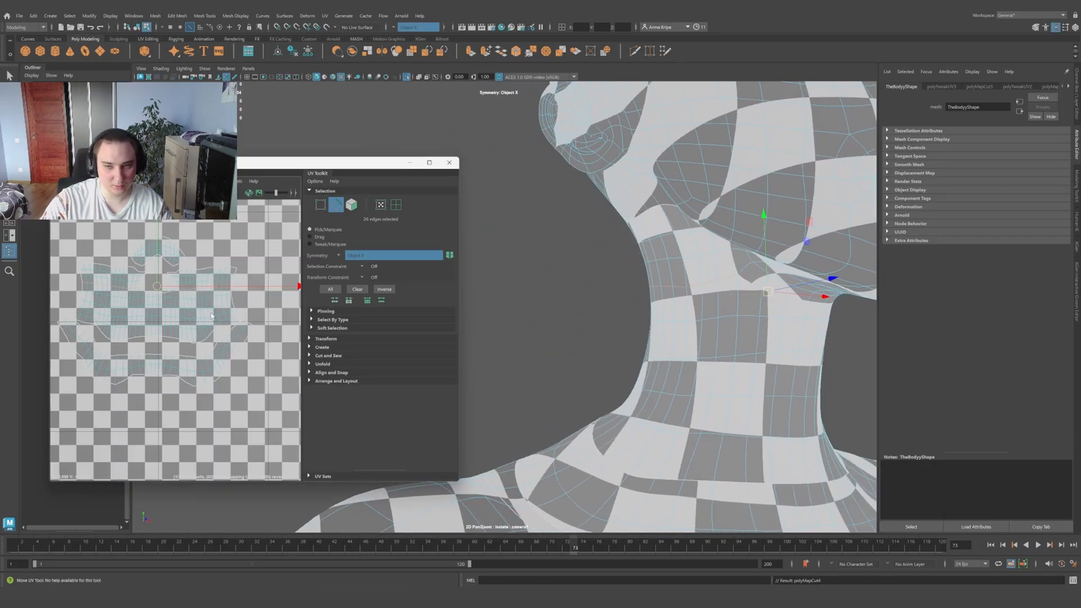
Step: Select all UVs of the middle neck shell, unfold them and shift the shell slightly down from the strip above
scroll(774, 322, "down", 3)
left_click_drag(774, 322, 734, 339, "alt")
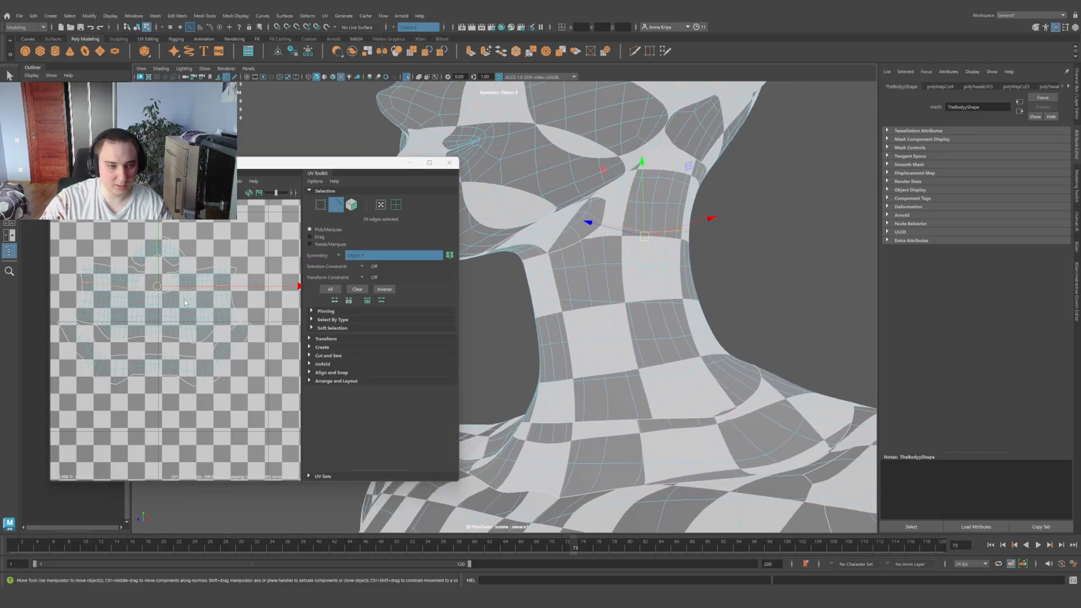
right_click_drag(131, 284, 161, 278)
double_click(125, 308)
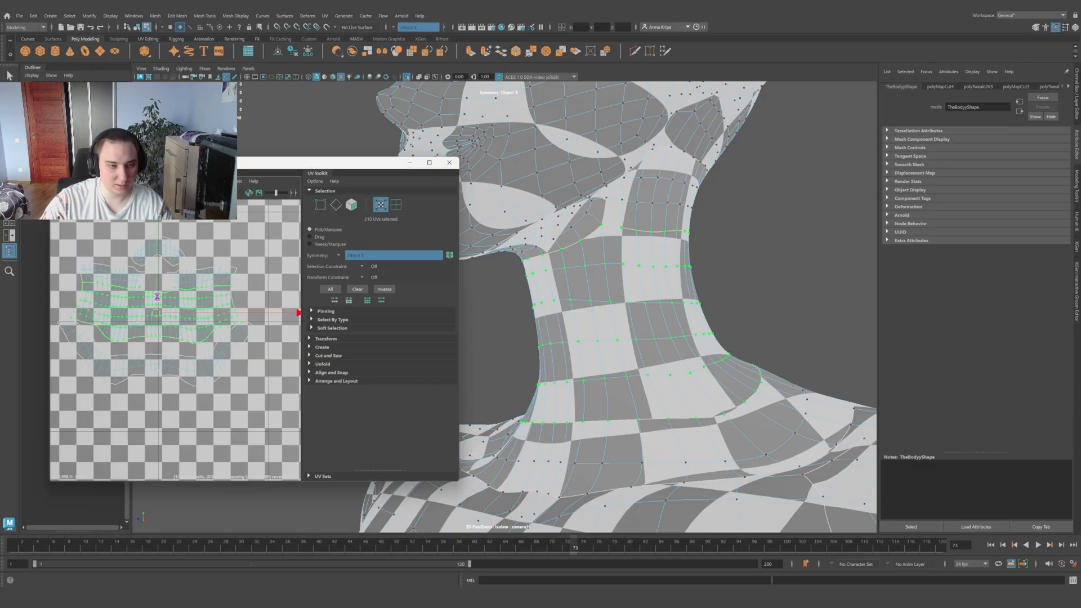
right_click_drag(118, 311, 28, 309, "shift")
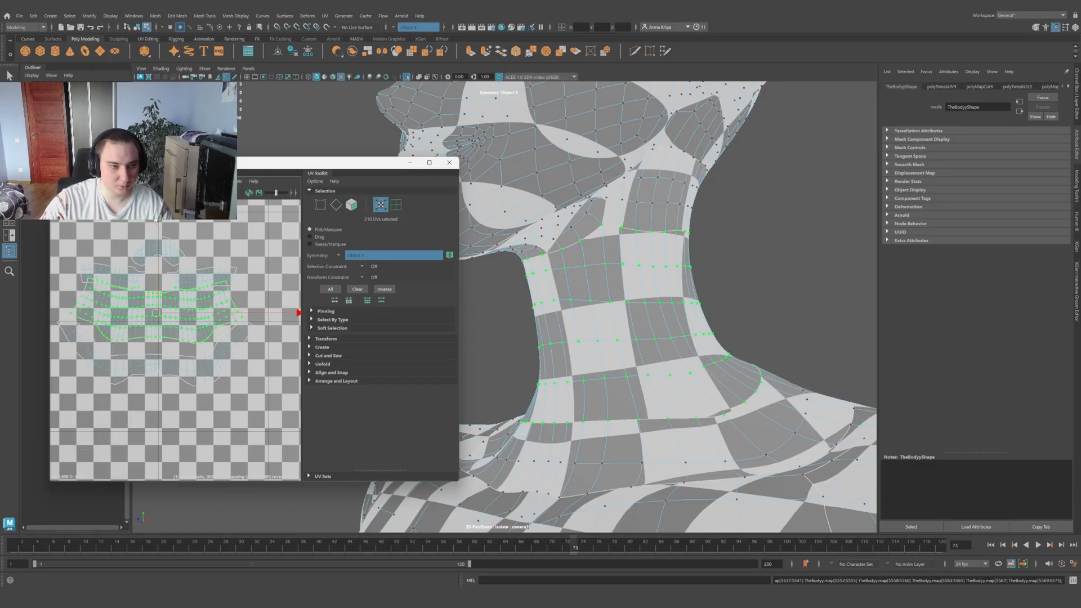
left_click_drag(153, 222, 154, 227)
left_click(155, 227)
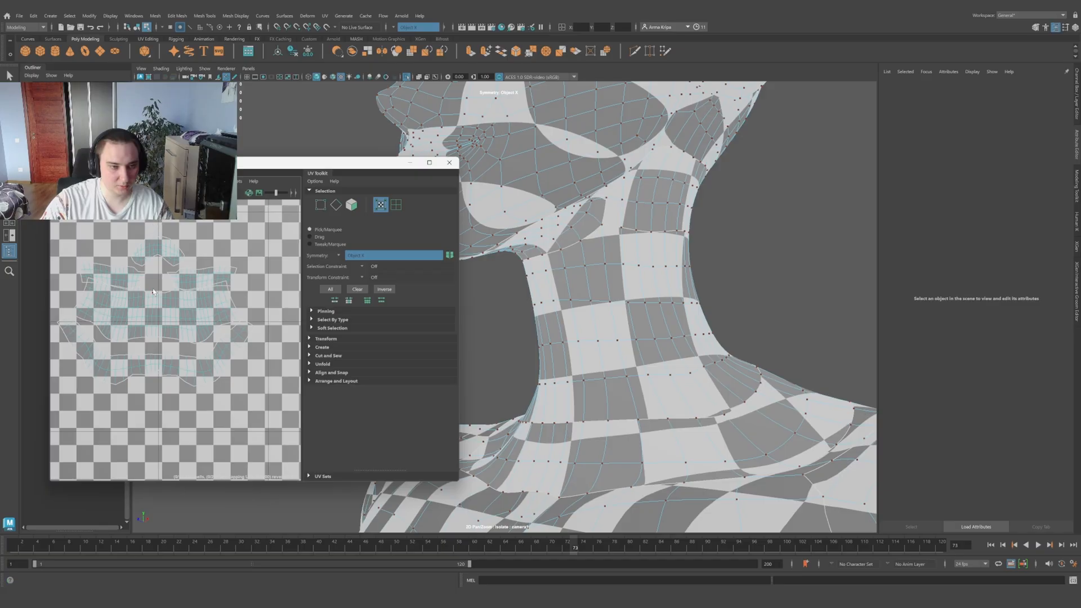
key("ctrl+z")
left_click_drag(653, 326, 586, 311, "alt")
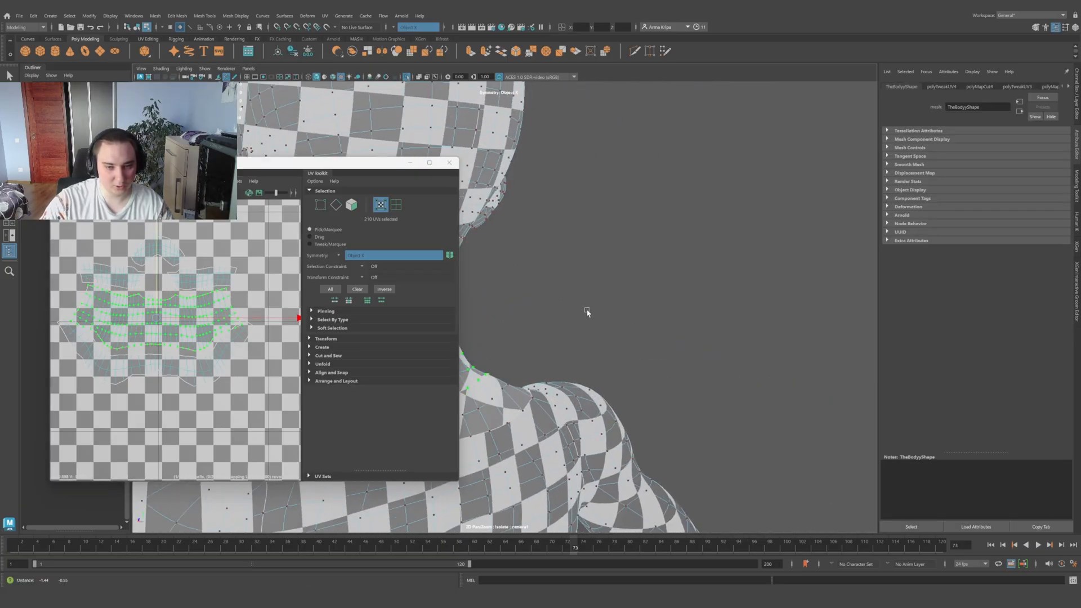
middle_click_drag(586, 311, 672, 318, "alt")
left_click_drag(673, 318, 653, 317, "alt")
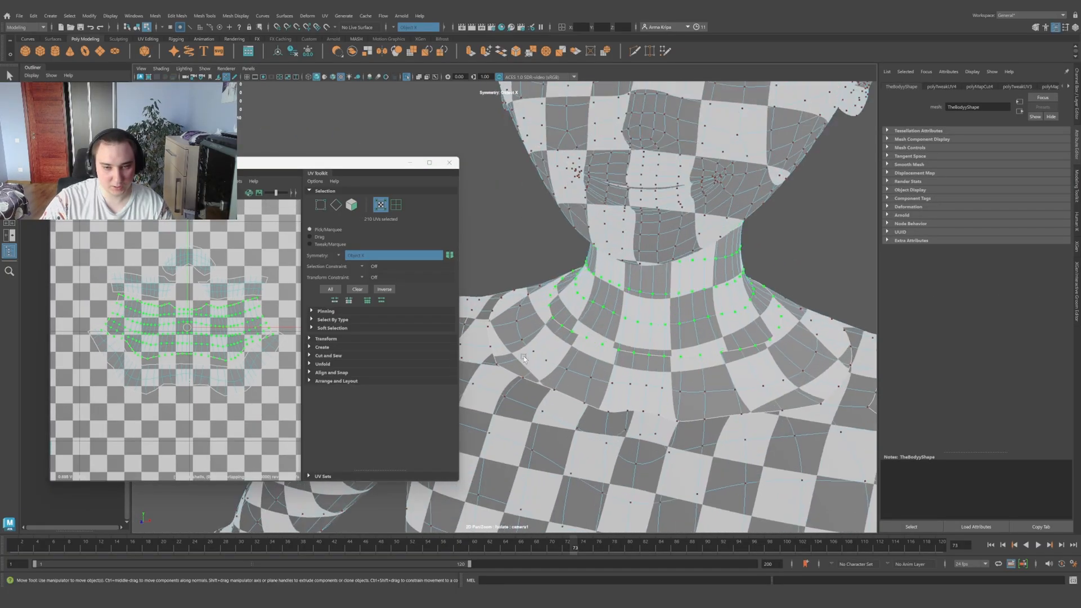
left_click_drag(520, 289, 491, 287, "alt")
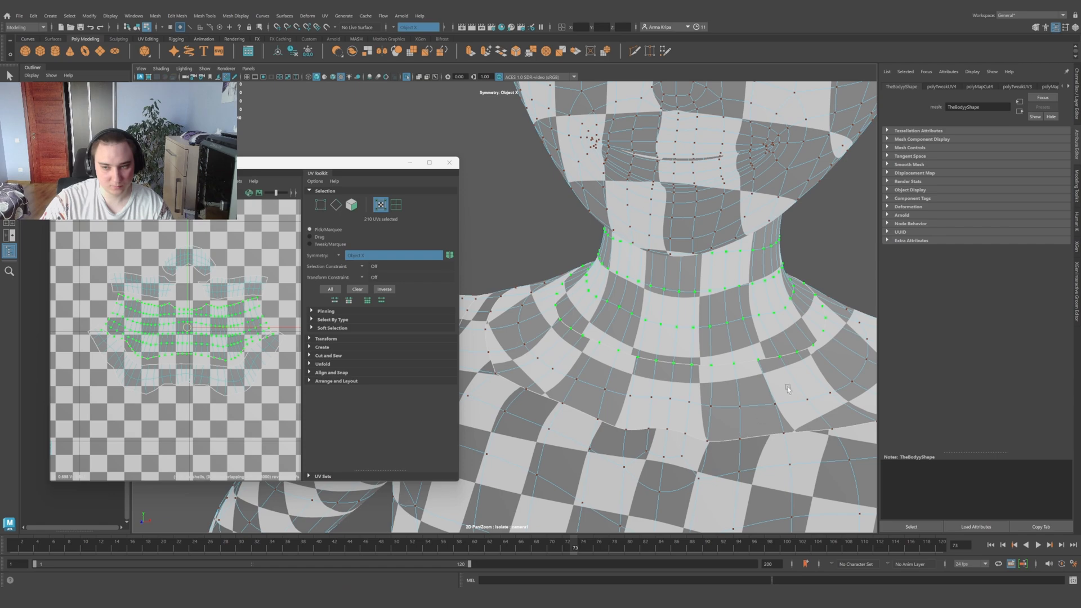
Step: Select the lower border edge loop of the collar shell and stitch it together with the torso shell along that seam
scroll(189, 373, "up", 3)
right_click_drag(170, 367, 173, 339)
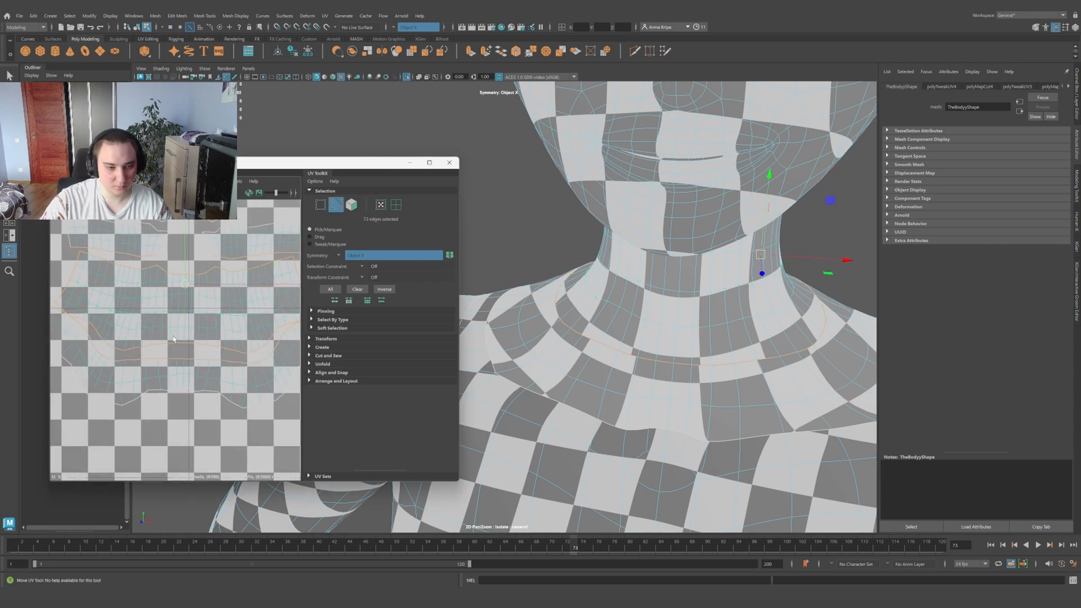
left_click(177, 393)
scroll(181, 388, "down", 3)
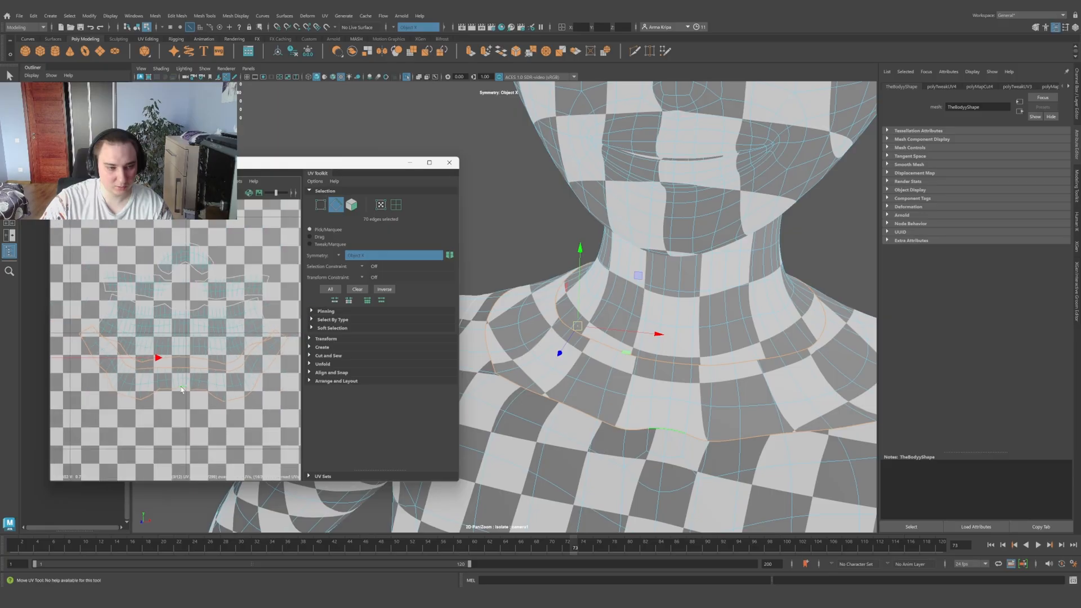
left_click(80, 338)
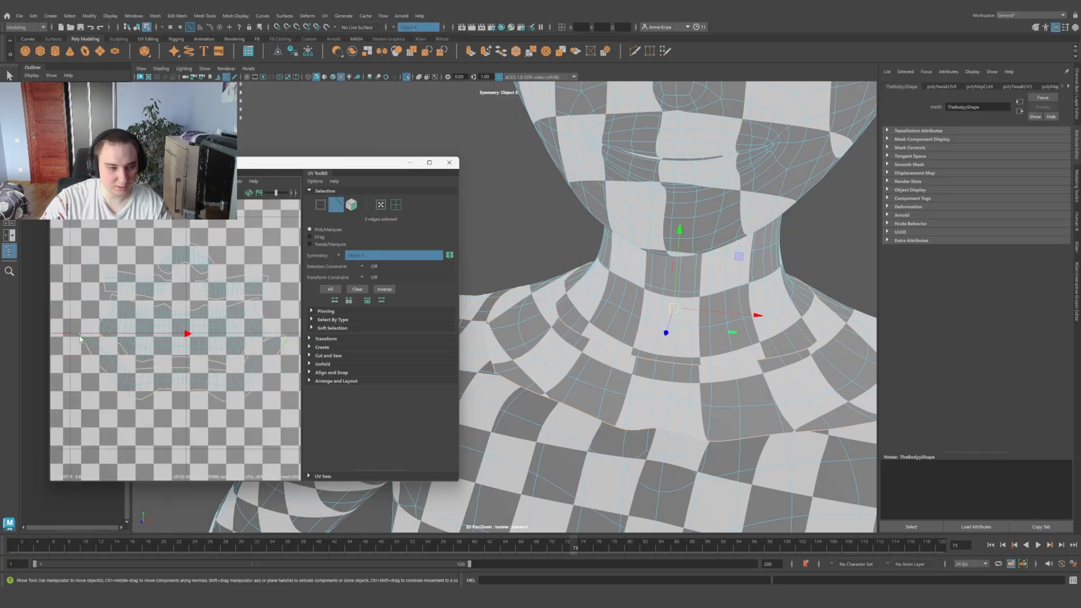
double_click(182, 389)
right_click(182, 388, "shift")
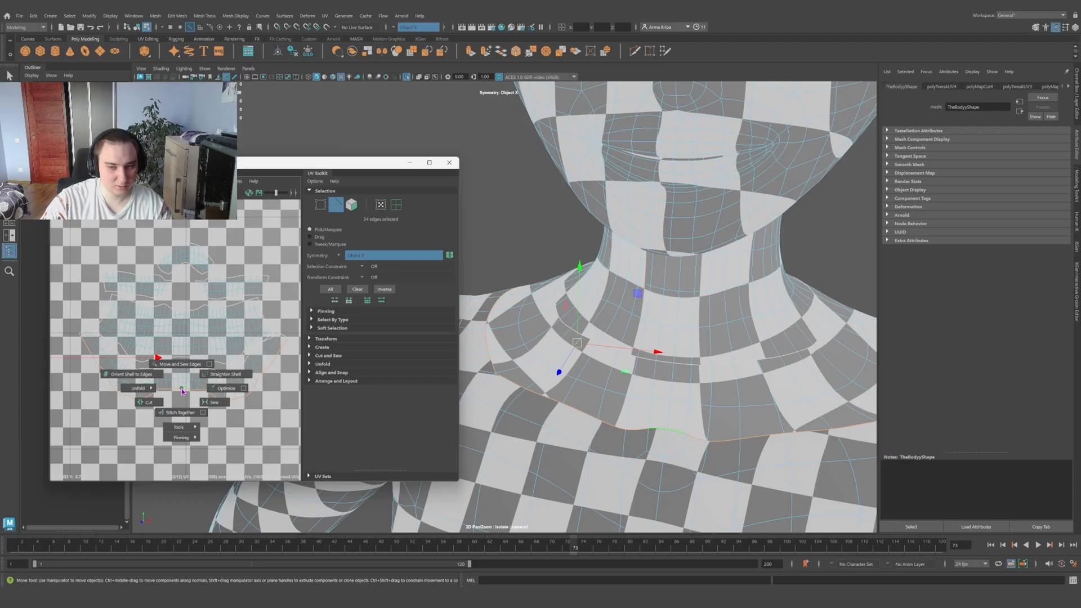
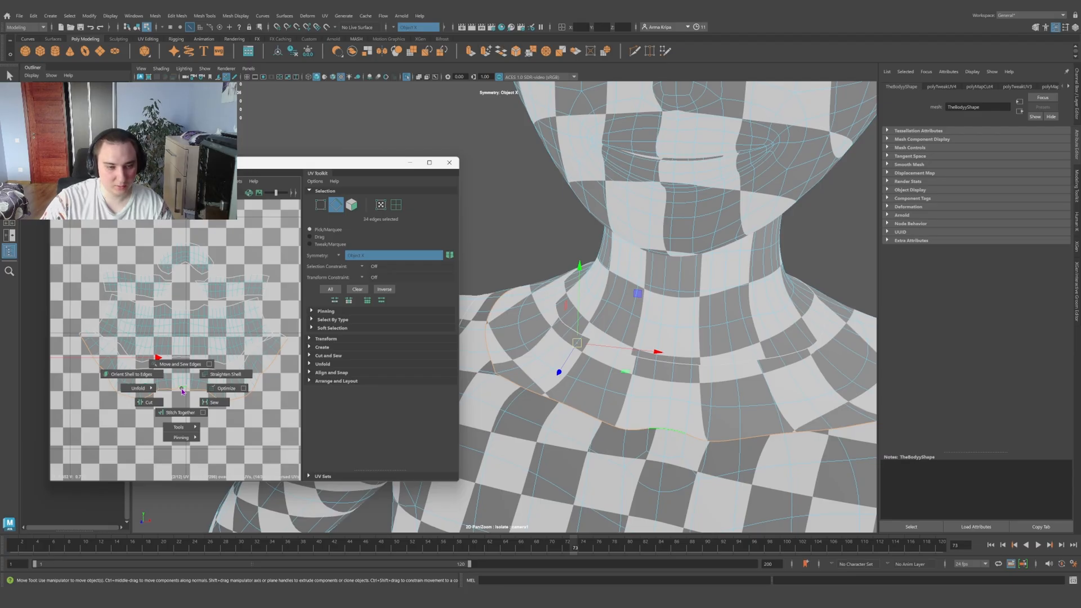
left_click(185, 419)
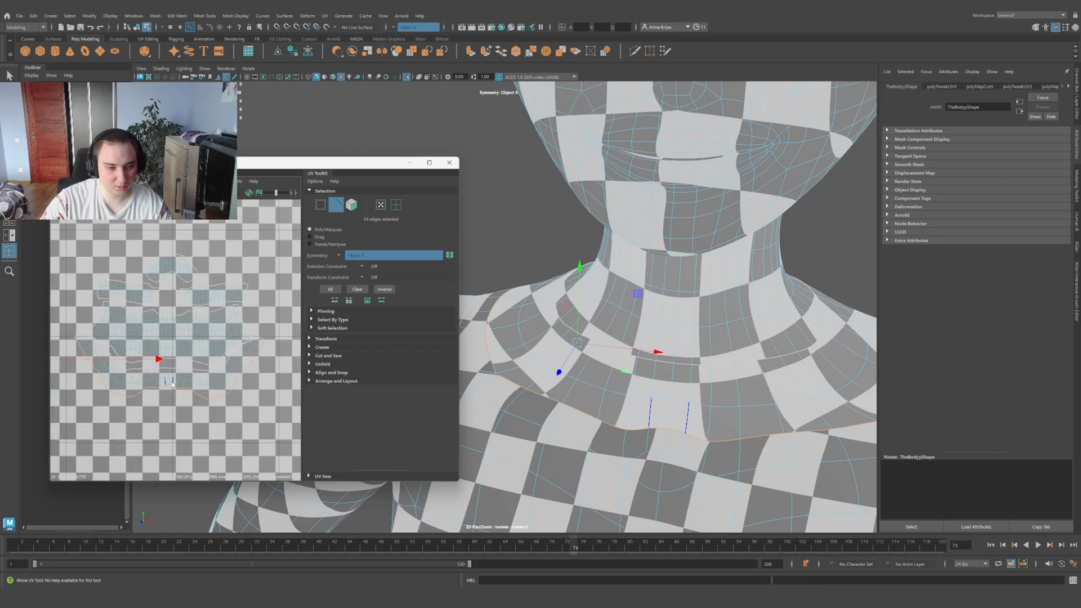
scroll(179, 391, "down", 3)
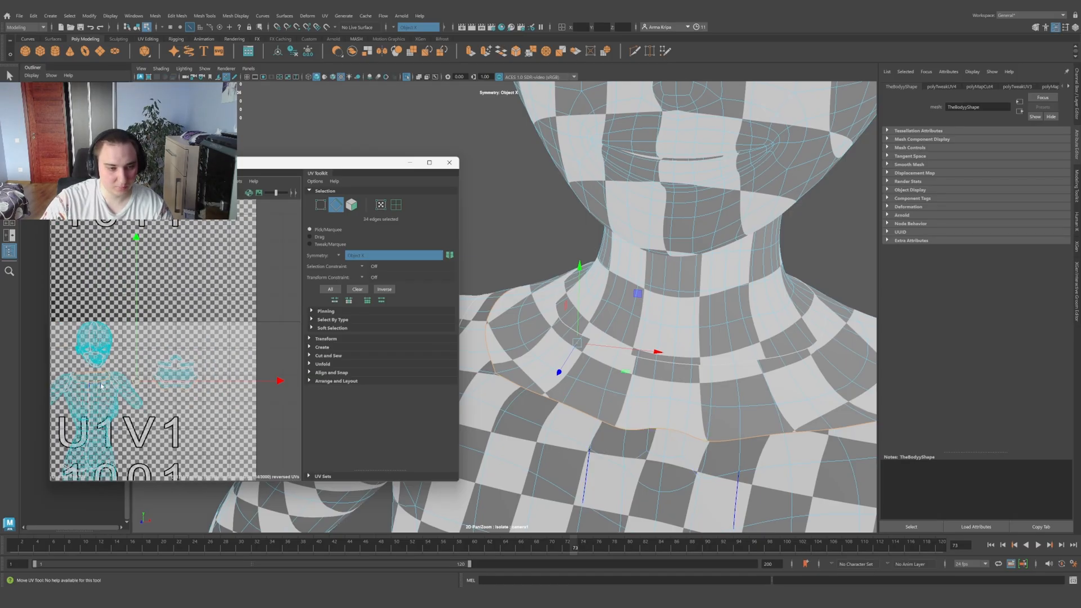
scroll(98, 386, "up", 5)
middle_click_drag(231, 396, 170, 390, "alt")
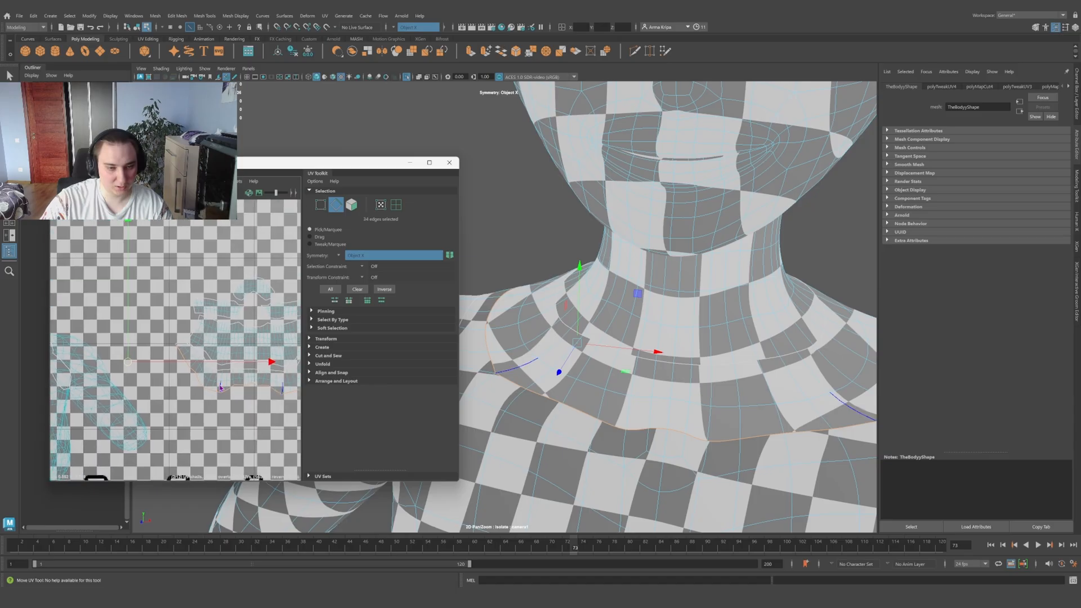
right_click_drag(217, 386, 219, 410, "shift")
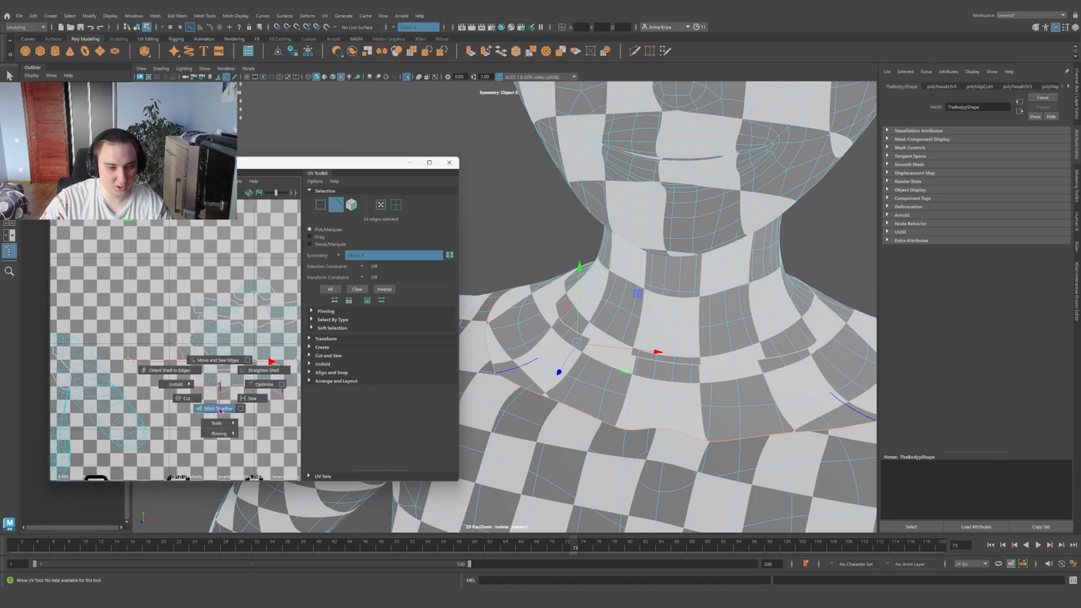
right_click_drag(219, 410, 232, 409, "shift")
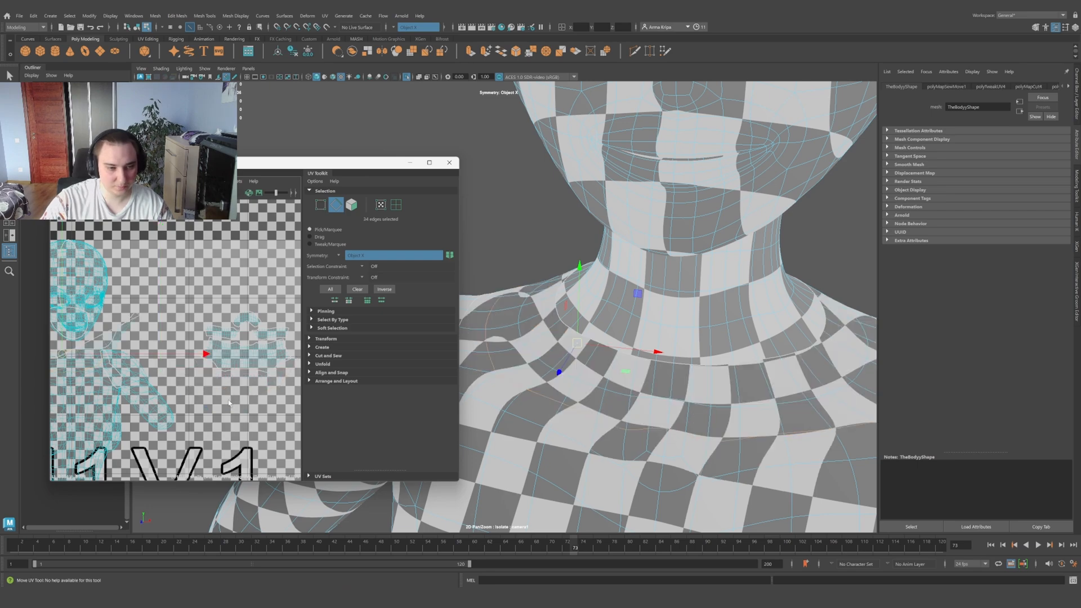
middle_click_drag(157, 351, 241, 298, "alt")
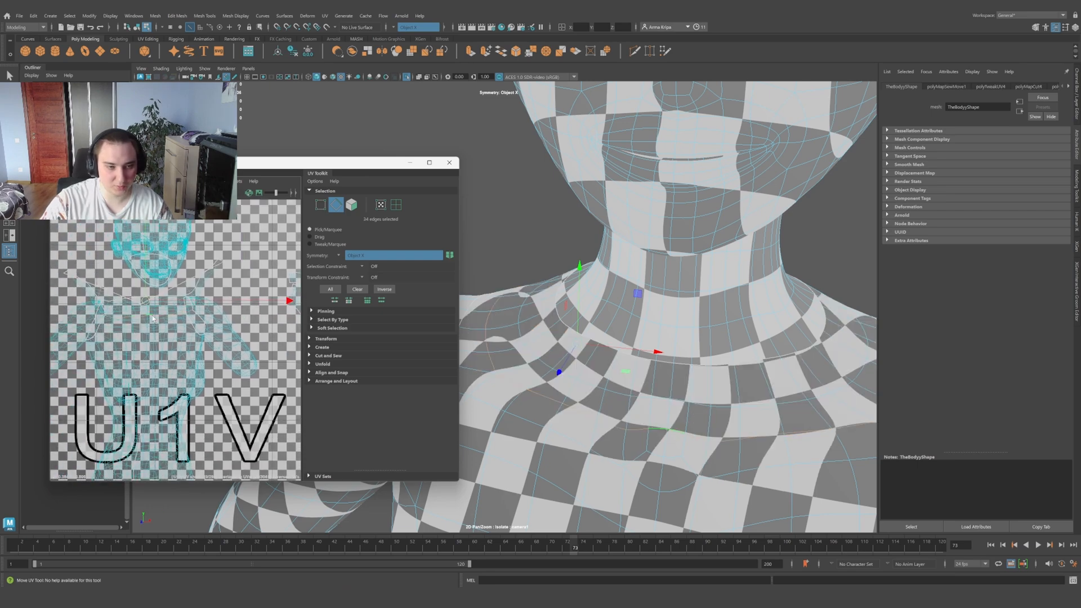
left_click_drag(580, 373, 656, 372, "alt")
scroll(565, 396, "down", 4)
scroll(578, 370, "up", 3)
scroll(172, 290, "up", 8)
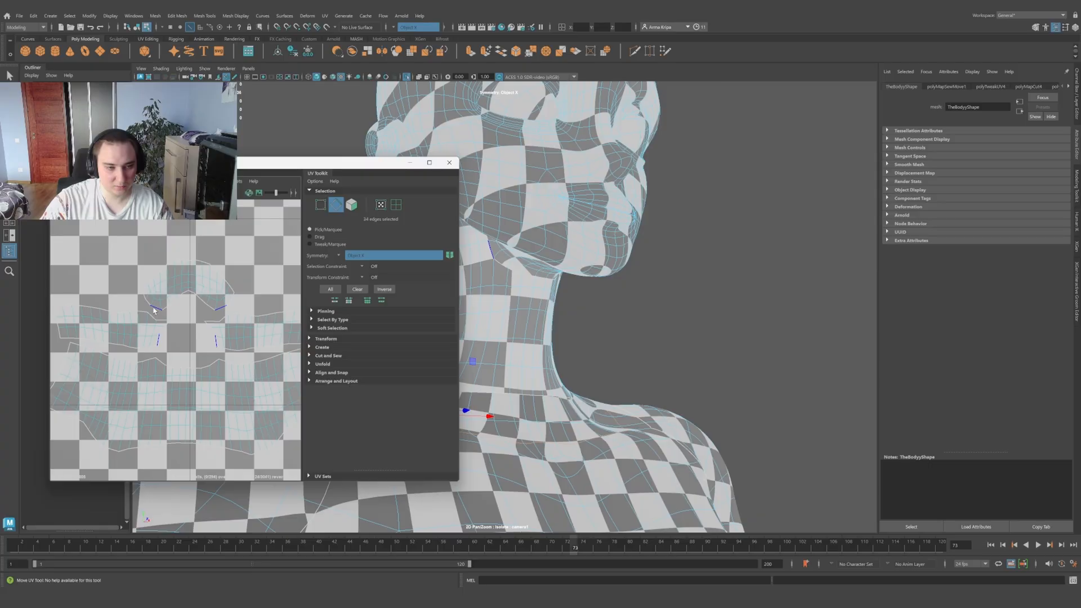
left_click_drag(583, 320, 588, 265, "alt")
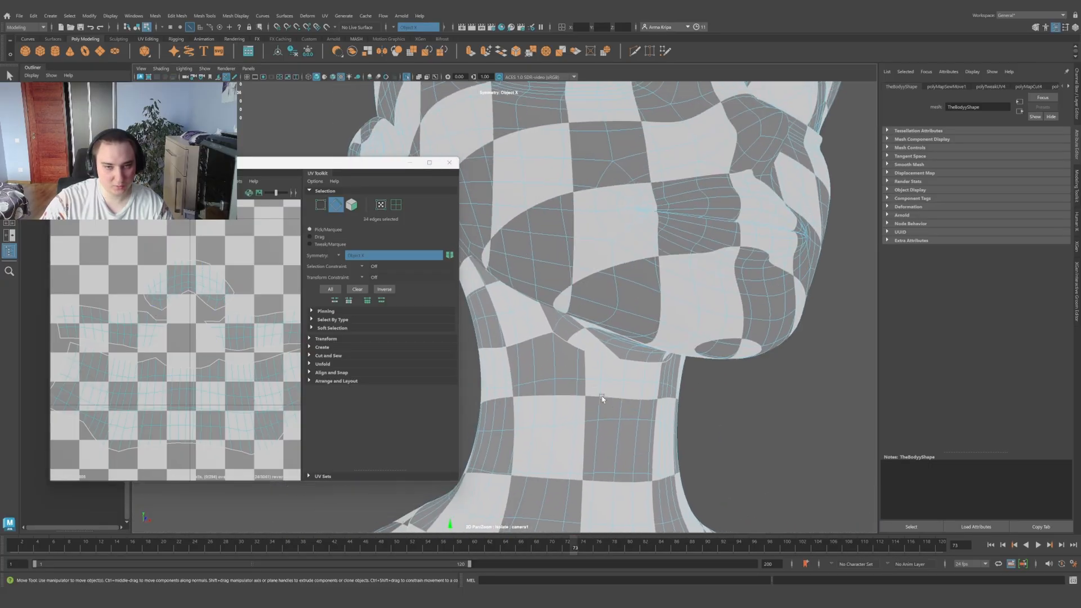
right_click_drag(589, 265, 696, 382, "alt")
middle_click_drag(696, 382, 893, 401, "alt")
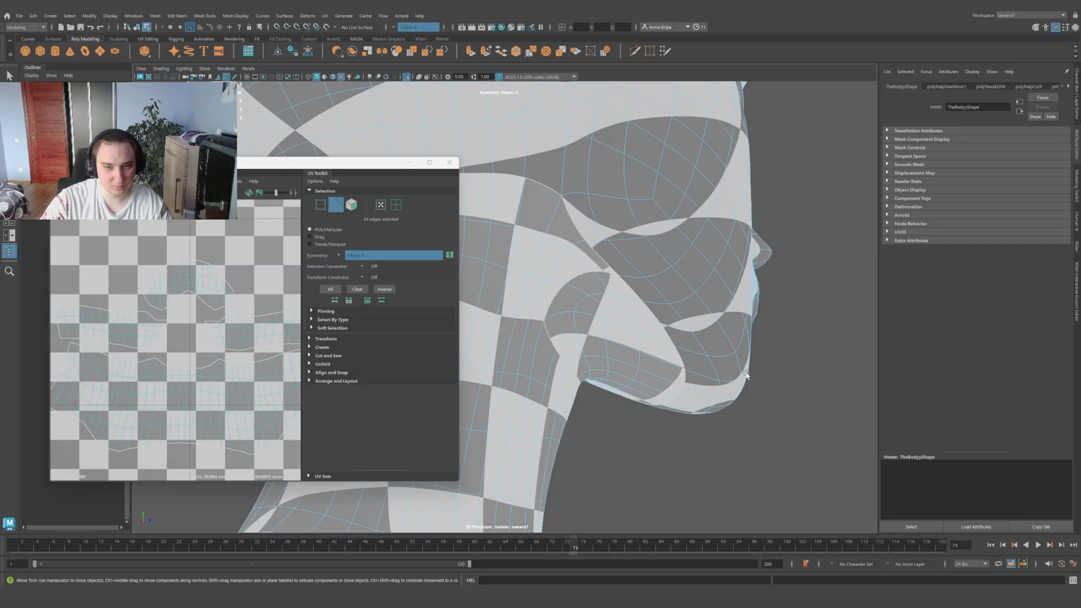
right_click_drag(746, 373, 593, 299, "alt")
left_click(602, 304)
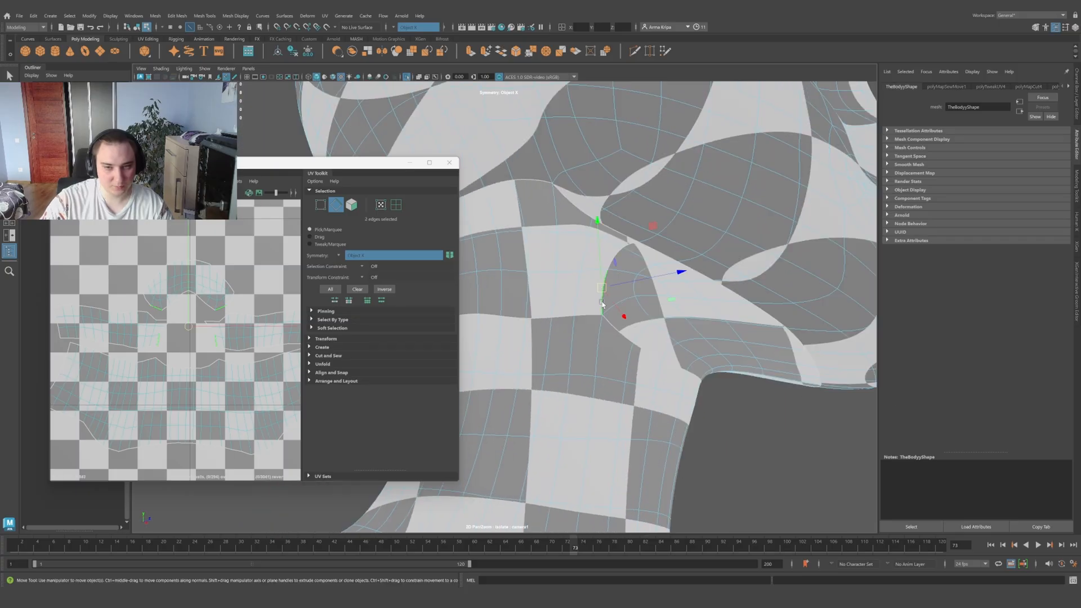
double_click(622, 247, "shift")
right_click(258, 278, "shift")
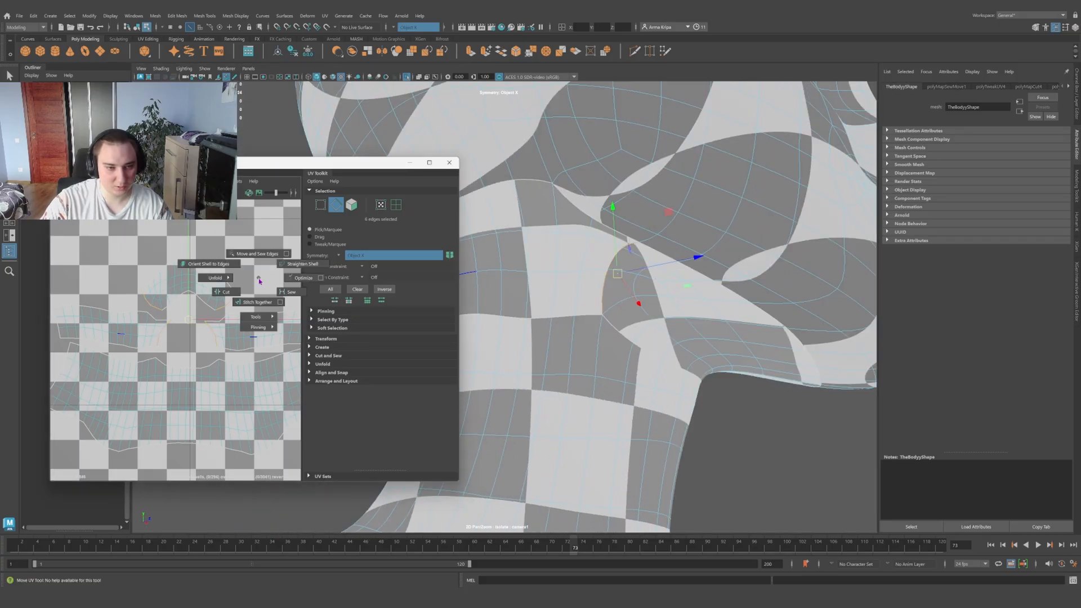
Step: Select the two side-neck shells and move them up above the under-chin shell
scroll(156, 322, "down", 4)
right_click_drag(145, 323, 174, 324)
left_click_drag(173, 325, 173, 271)
left_click(140, 270)
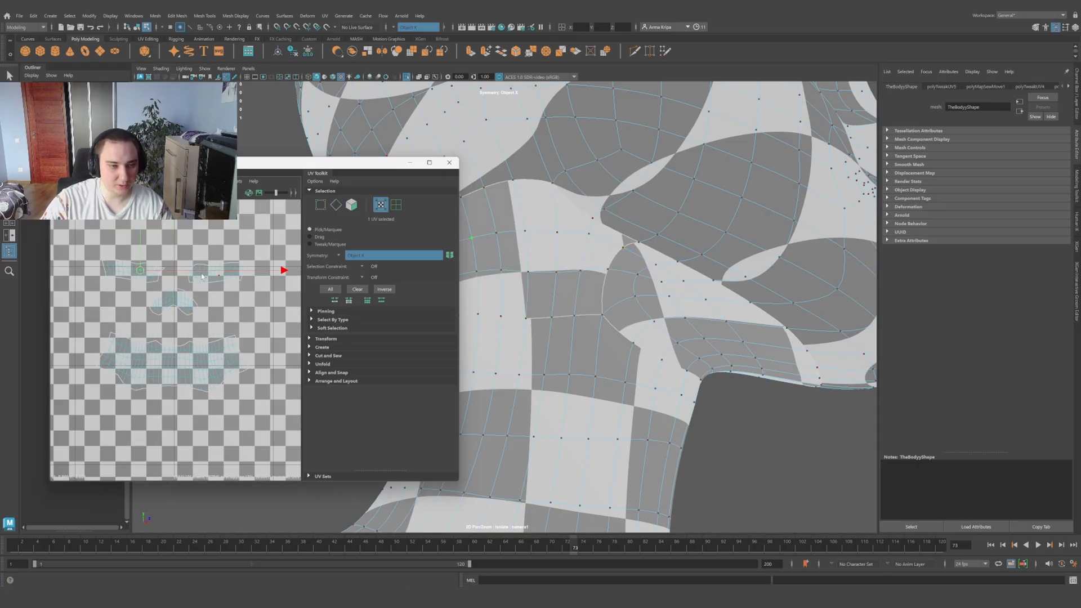
Step: With symmetry off, shift one side-neck shell outward and place the under-chin shell midway below the two side shells
left_click(393, 29)
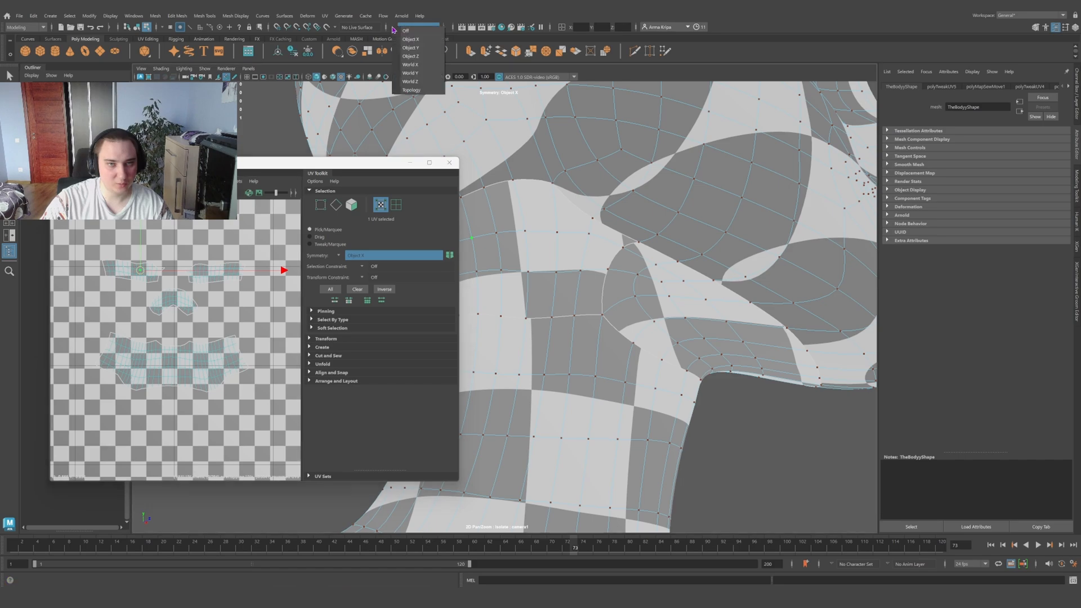
left_click(405, 31)
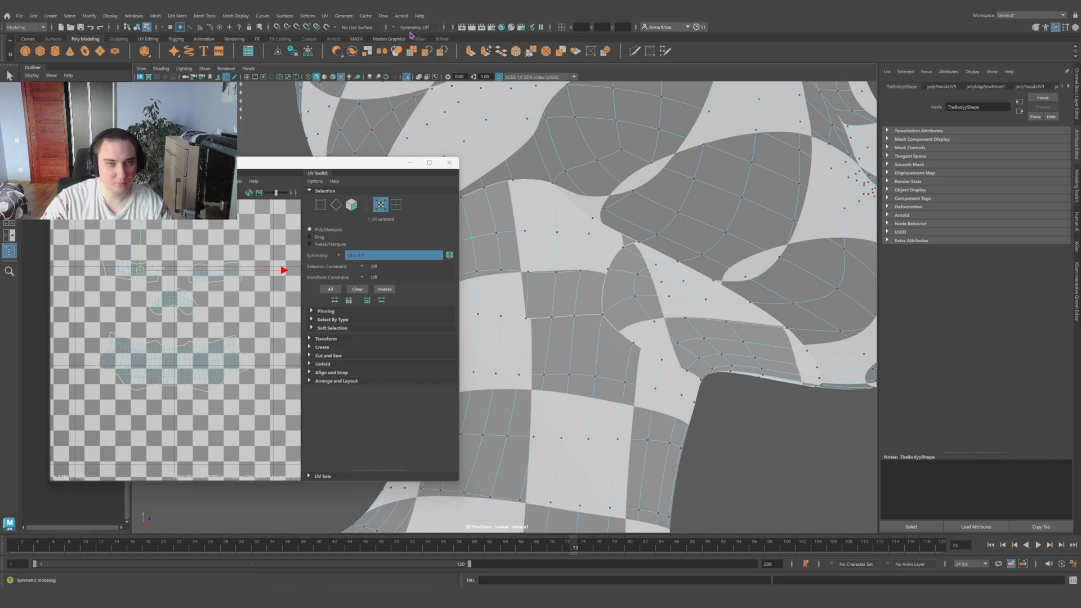
left_click(219, 275)
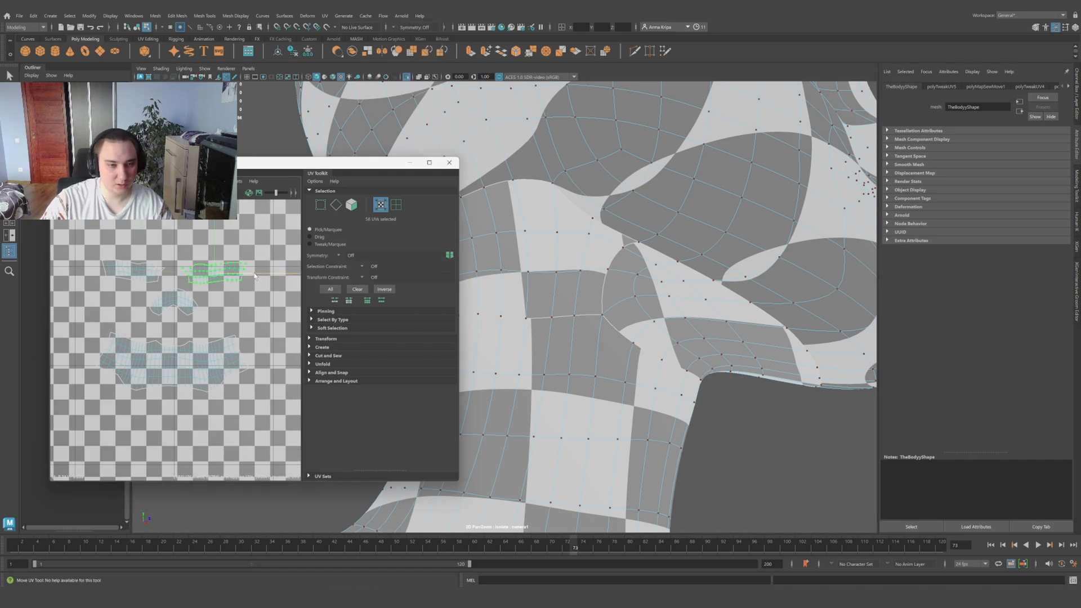
left_click_drag(254, 276, 306, 276)
left_click(173, 300)
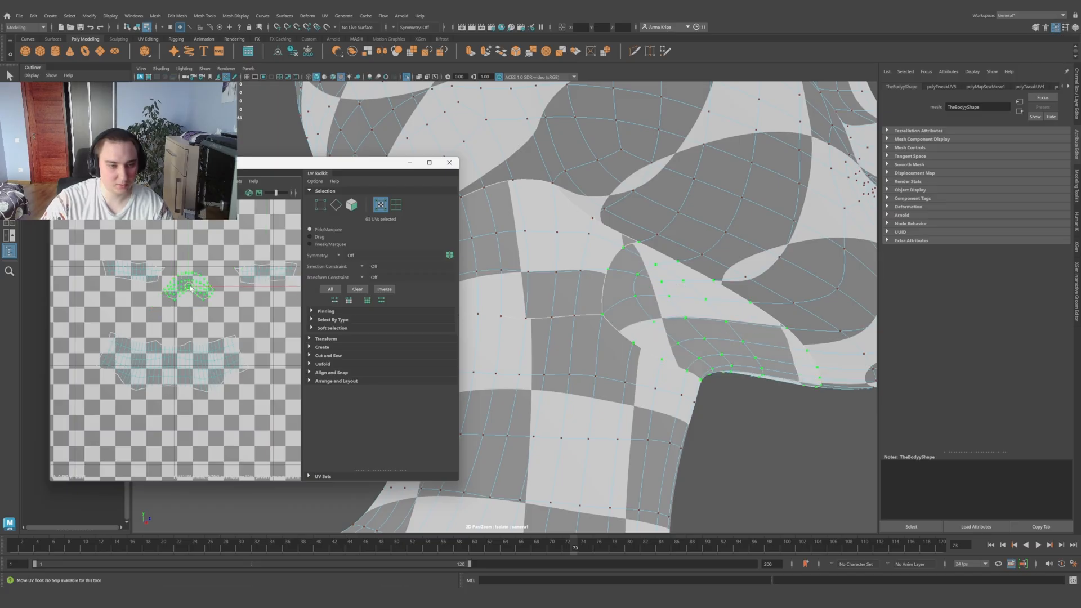
left_click_drag(173, 300, 198, 300)
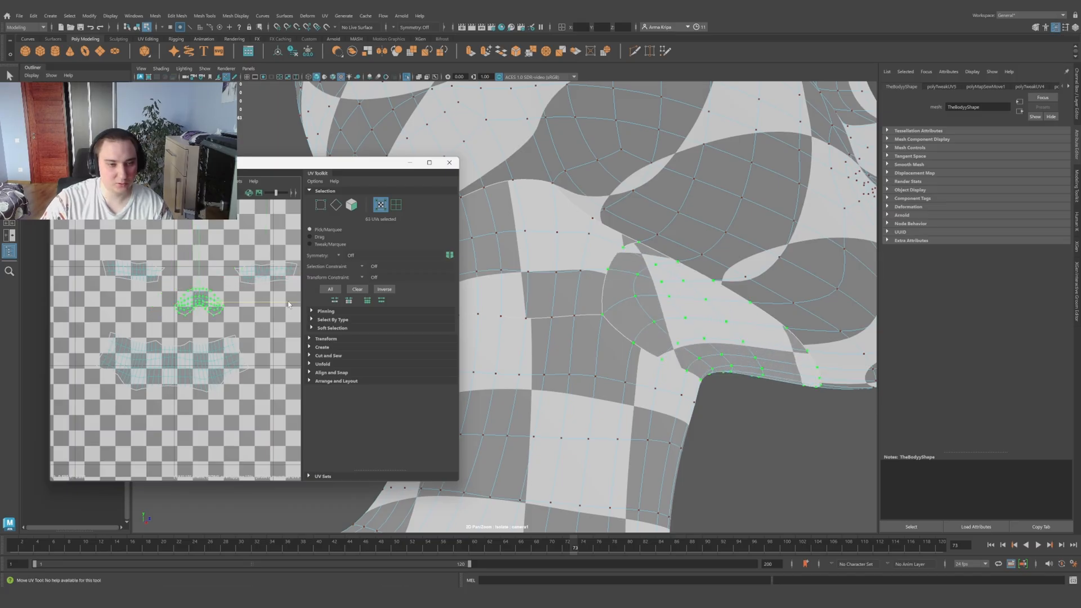
Step: Set symmetry to Object X, select the short seam edges between the side-neck and under-chin shells, and stitch them together
left_click(397, 28)
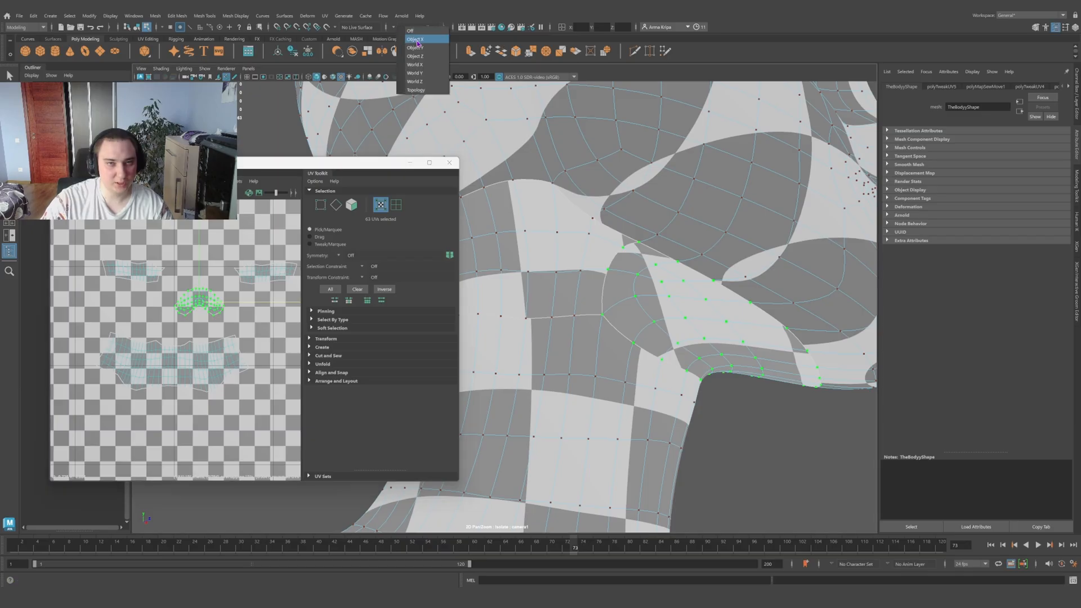
left_click(417, 43)
right_click_drag(234, 275, 235, 254)
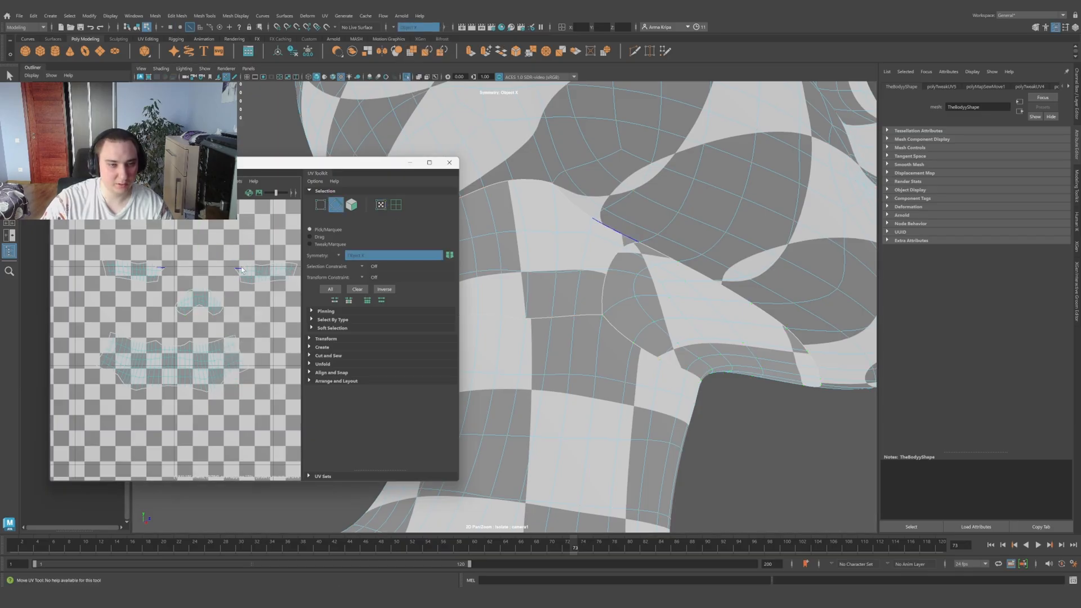
left_click(235, 272)
key("w")
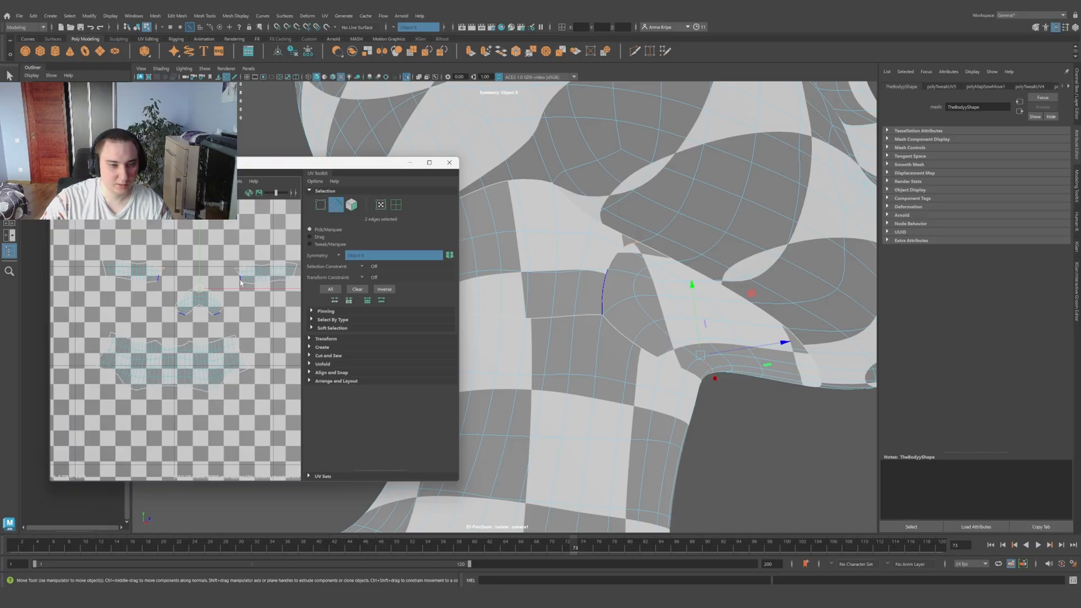
double_click(240, 281, "shift")
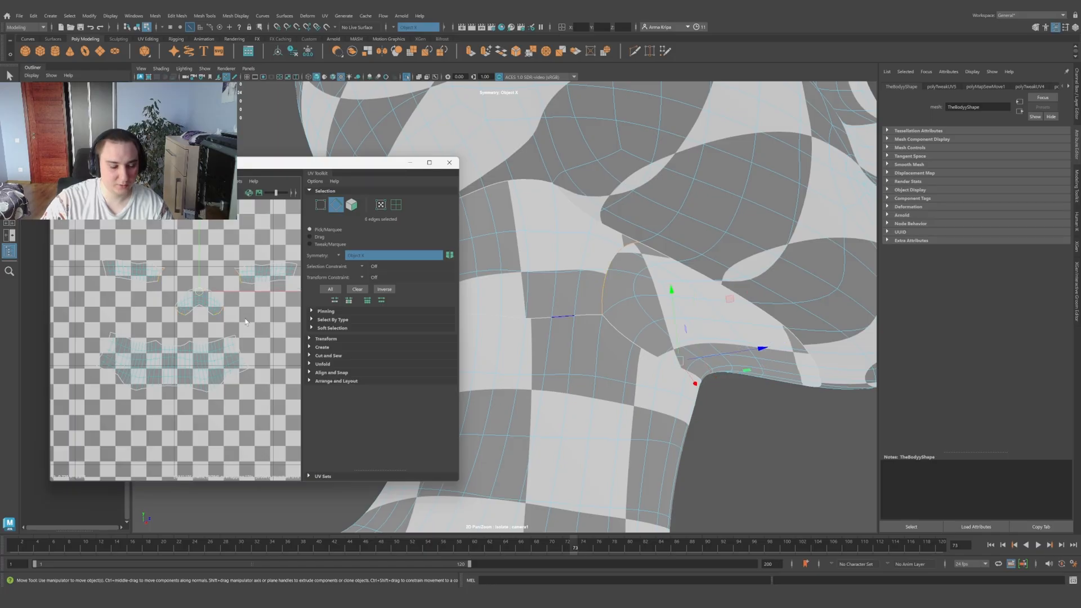
right_click_drag(238, 269, 233, 293, "shift")
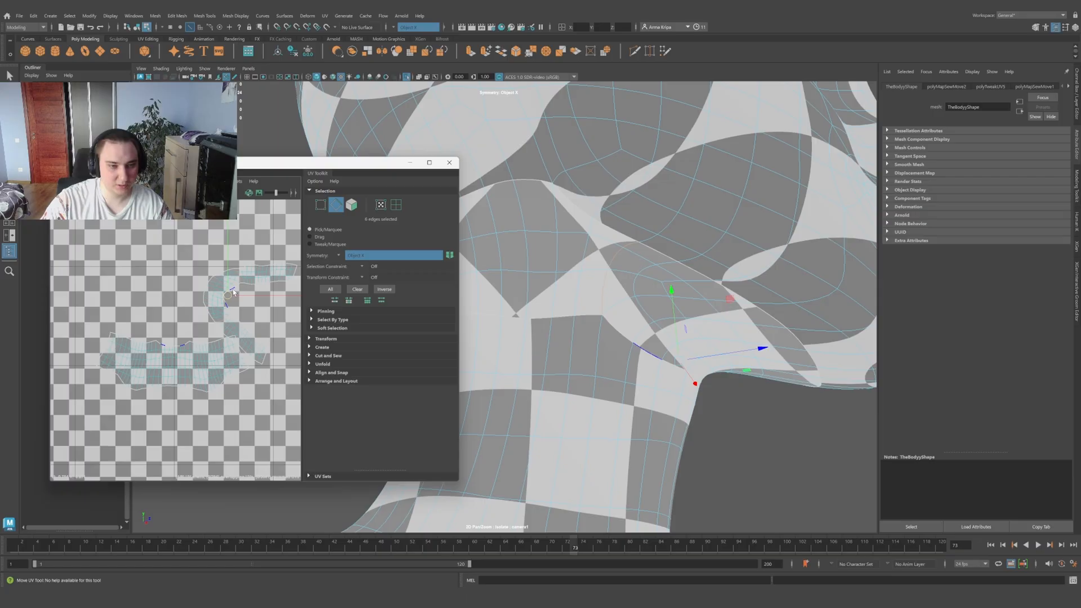
Step: Select all UVs of the stitched shell, rotate it a quarter turn into an upright U and move it above the neck strip
scroll(690, 360, "down", 3)
left_click_drag(690, 360, 744, 379, "alt")
mouse_move(208, 294)
right_mouse_down()
mouse_move(220, 288)
mouse_move(217, 309)
right_mouse_up()
key("e")
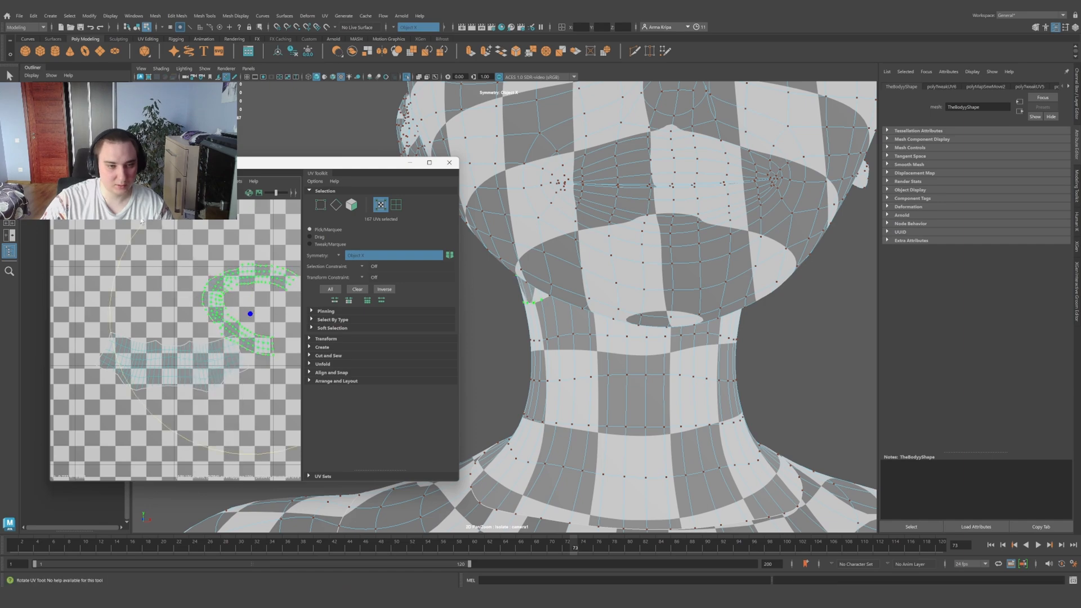
left_click_drag(141, 221, 170, 479)
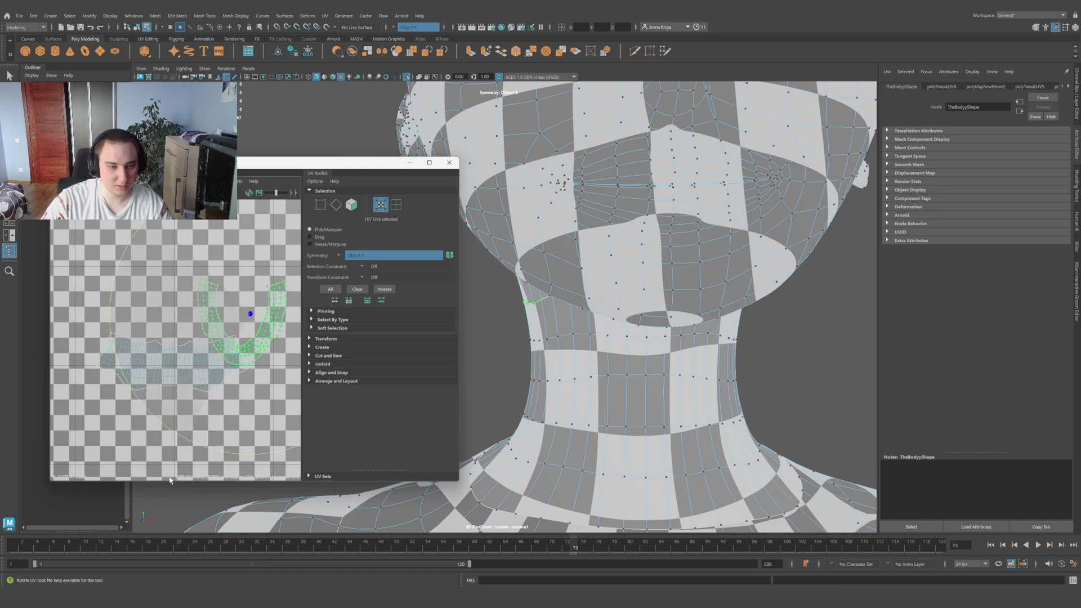
key("w")
left_click_drag(250, 314, 187, 282)
Step: Examine the checker pattern around the back of the neck, the jawline and the chin
left_click_drag(569, 360, 728, 376, "alt")
middle_click_drag(729, 376, 864, 388, "alt")
left_click_drag(597, 349, 717, 337, "alt")
middle_click_drag(717, 338, 811, 334, "alt")
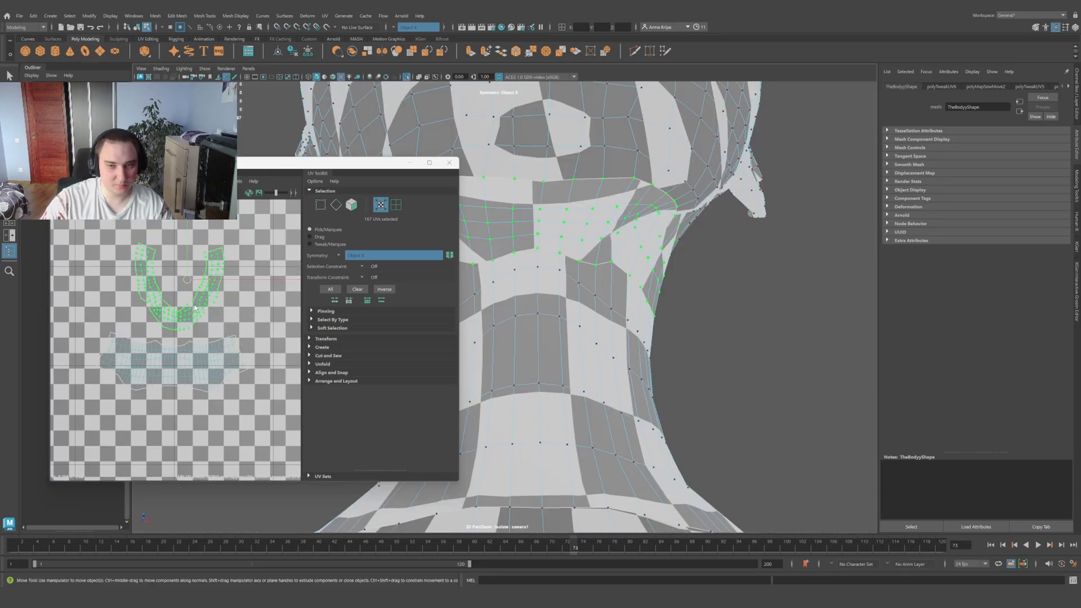
left_click_drag(610, 289, 664, 270, "alt")
middle_click_drag(664, 270, 670, 366, "alt")
scroll(630, 315, "down", 4)
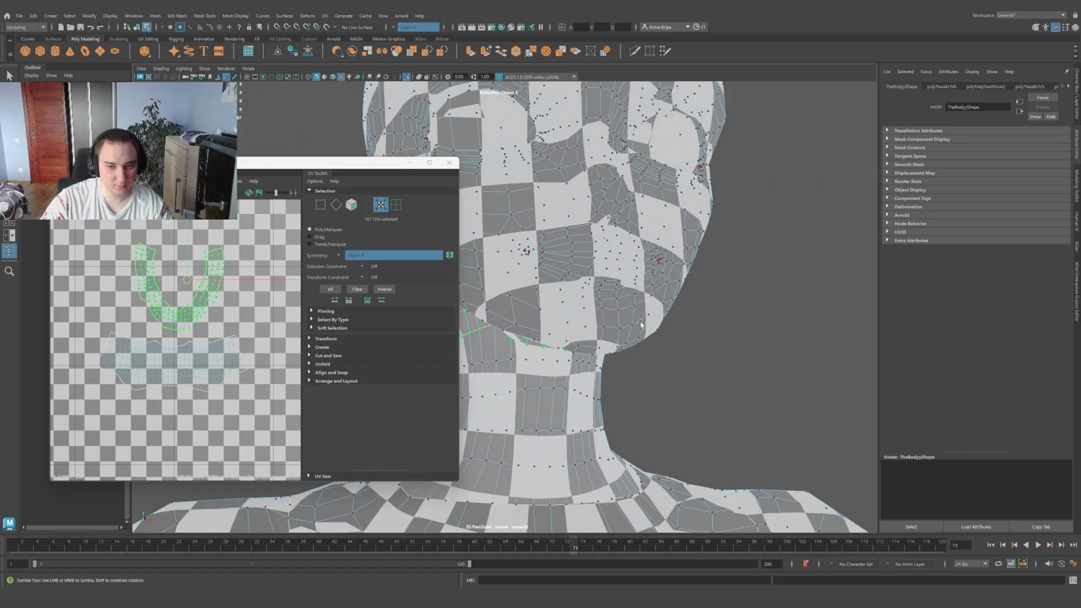
left_click_drag(600, 320, 687, 322, "alt")
scroll(718, 352, "up", 5)
scroll(719, 351, "down", 5)
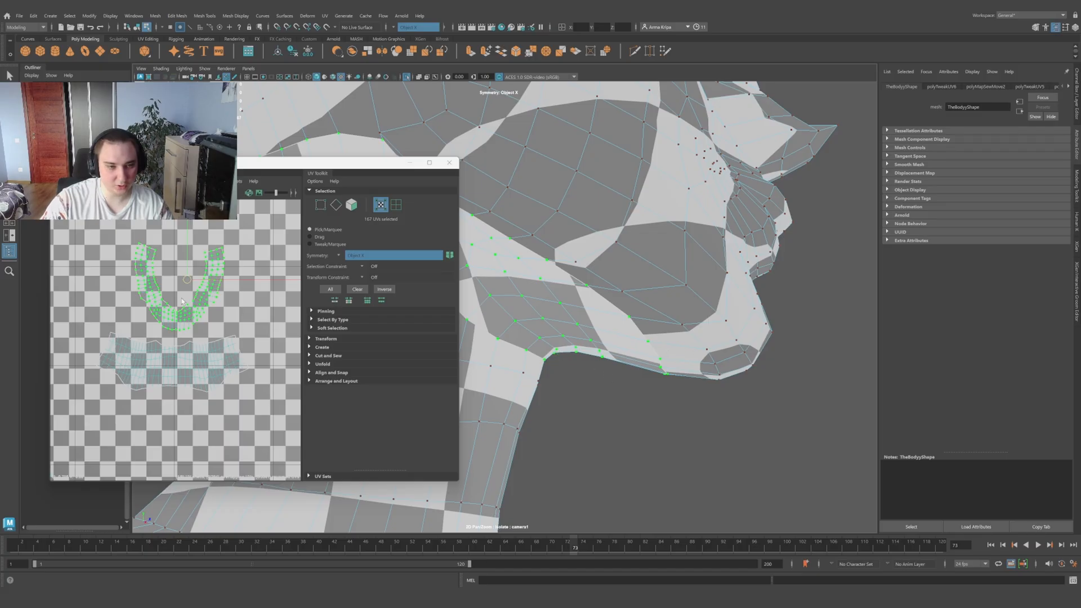
Step: Select the centre-line edges across the U-shaped shell under the chin and cut the UVs along them
scroll(181, 302, "up", 5)
right_click_drag(178, 328, 179, 305)
left_click(179, 326)
scroll(667, 337, "down", 5)
left_click_drag(667, 337, 606, 317, "alt")
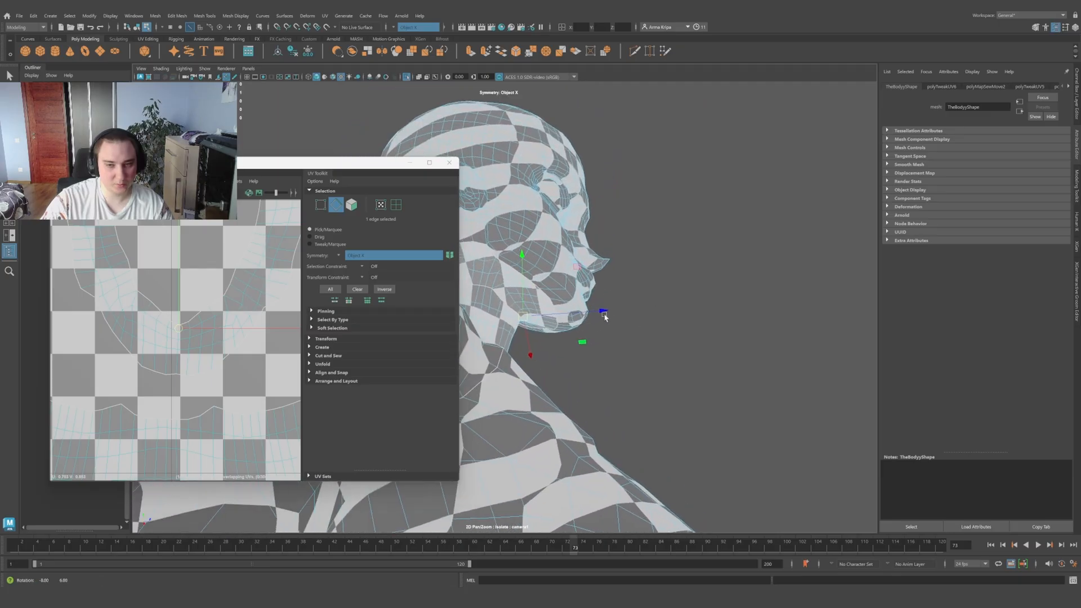
scroll(612, 328, "up", 3)
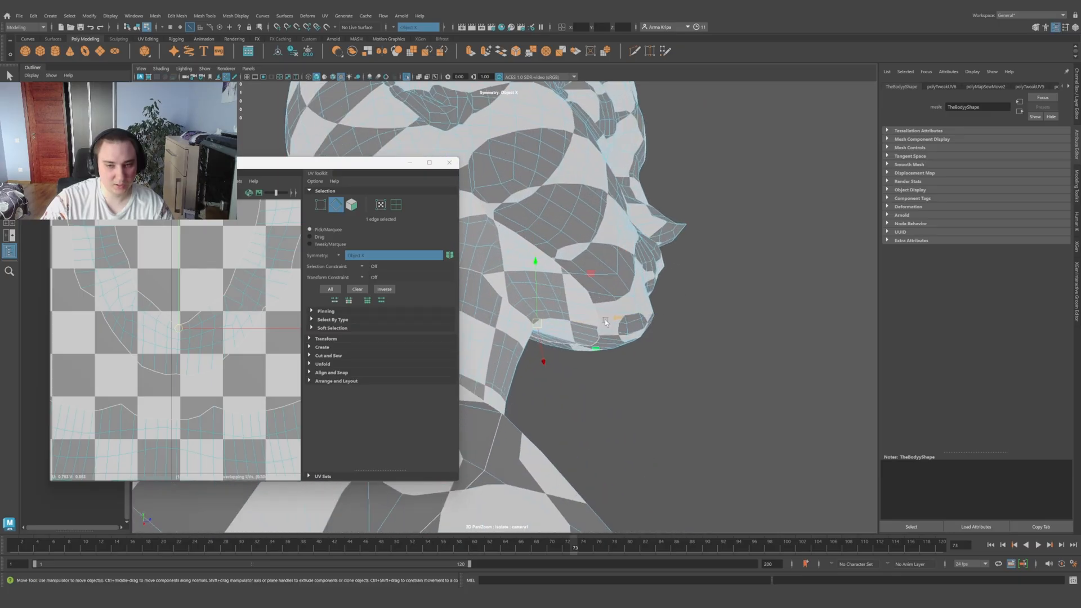
mouse_move(580, 324)
left_mouse_down("alt")
mouse_move(547, 413)
mouse_move(583, 340)
left_mouse_up("alt")
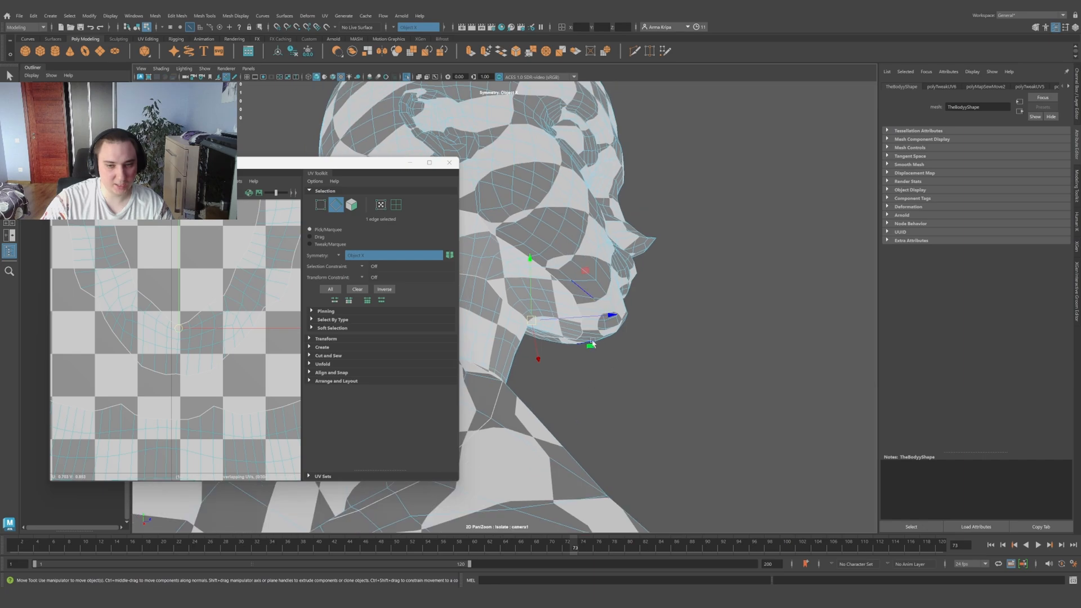
left_click_drag(583, 290, 419, 298, "alt")
key("q")
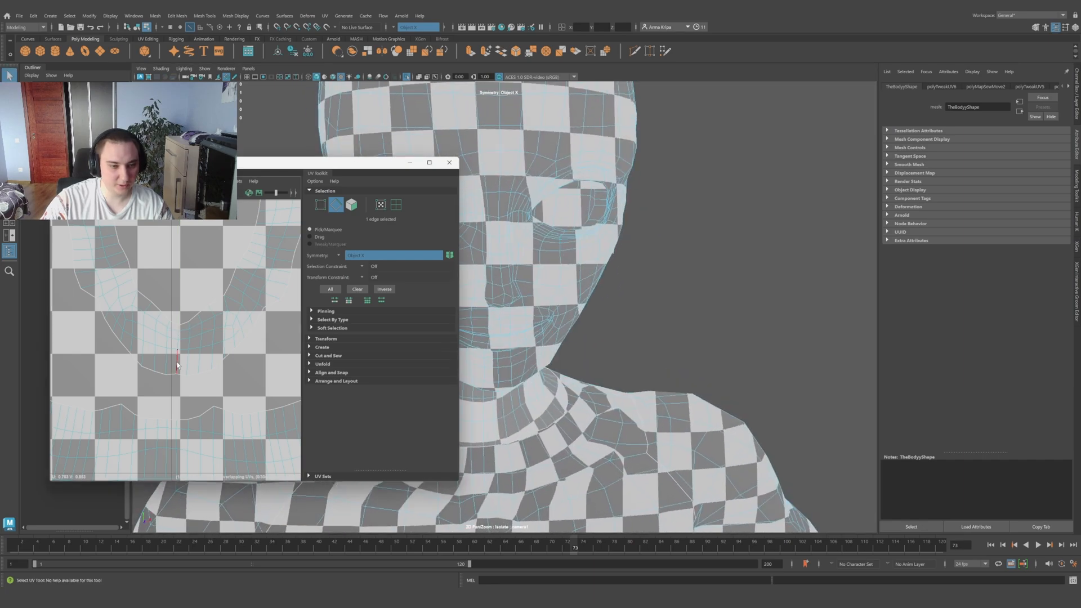
left_click_drag(480, 365, 528, 370, "alt")
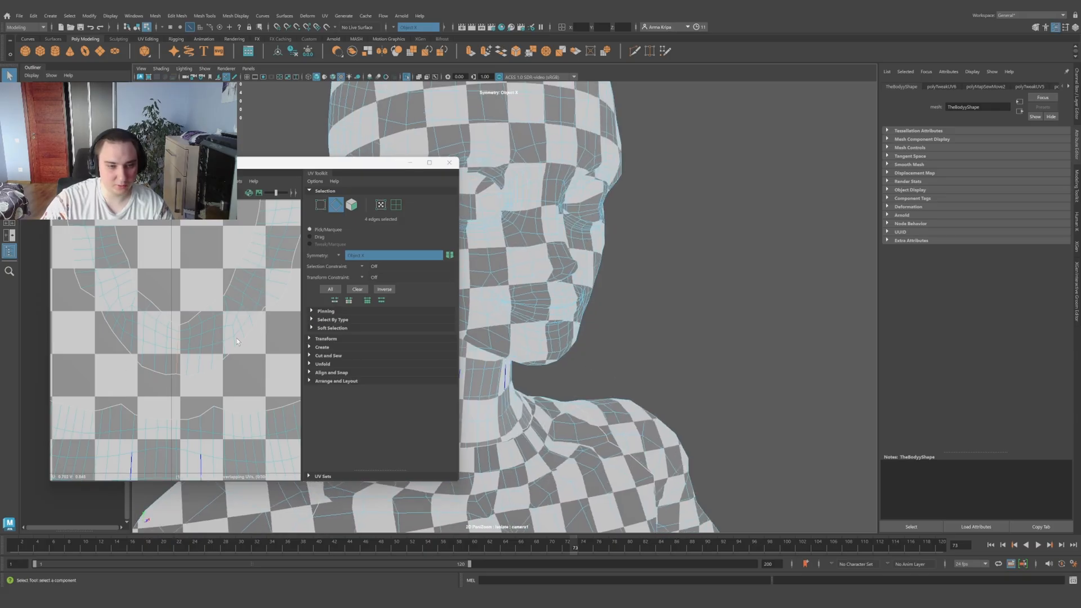
scroll(178, 326, "up", 4)
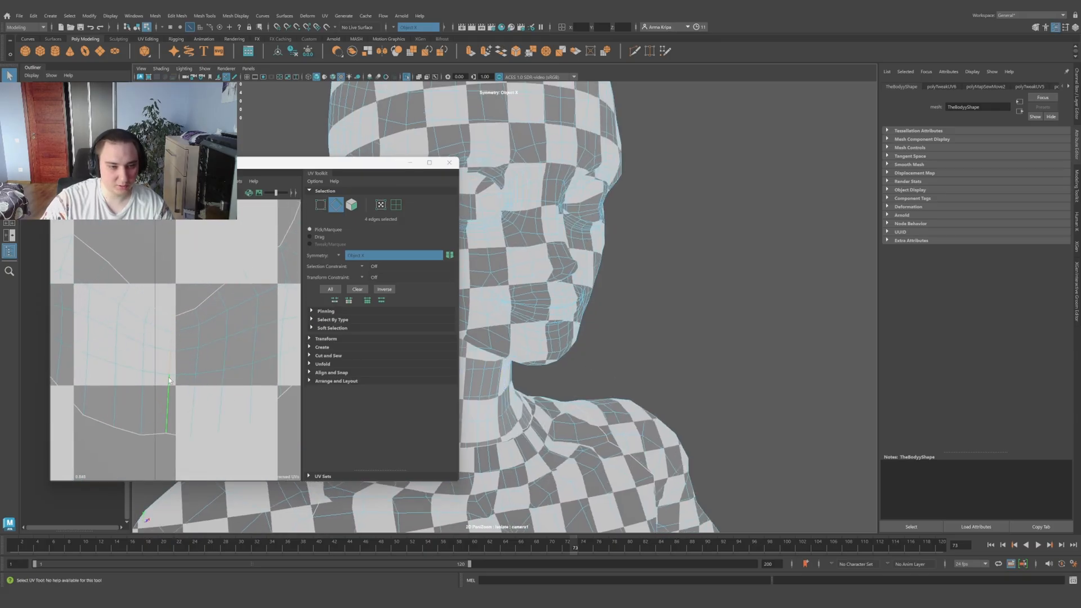
scroll(480, 370, "up", 5)
left_click(579, 347)
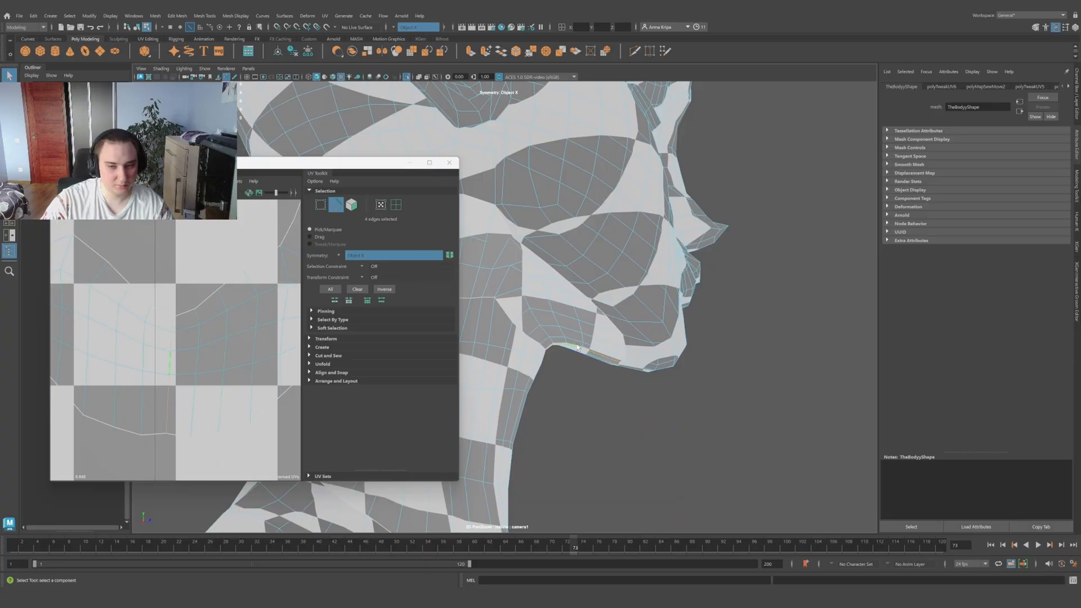
left_click(566, 349)
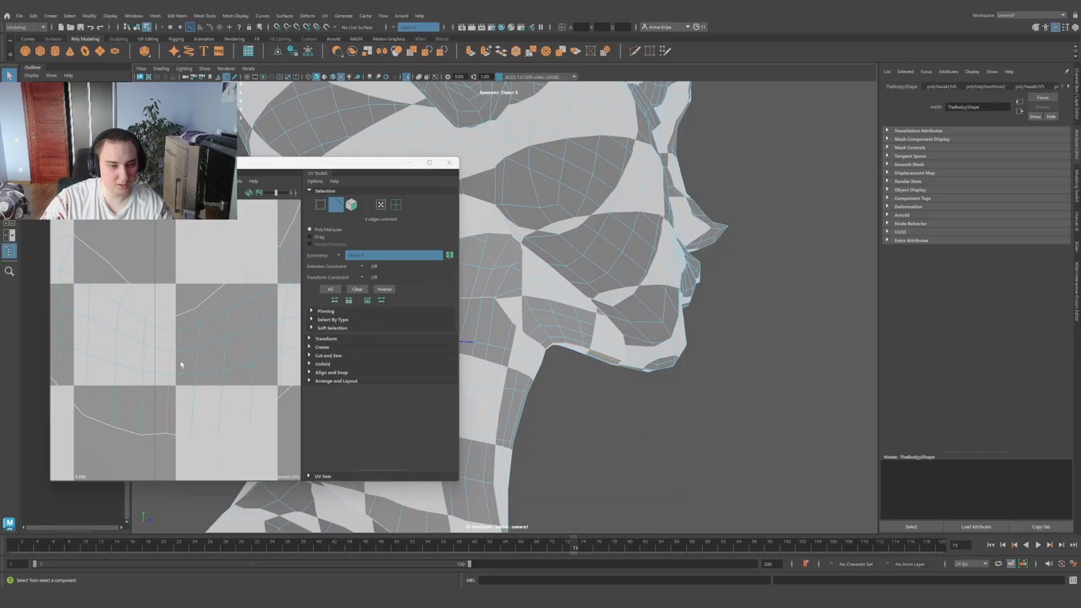
scroll(181, 363, "down", 6)
right_click(182, 355, "shift")
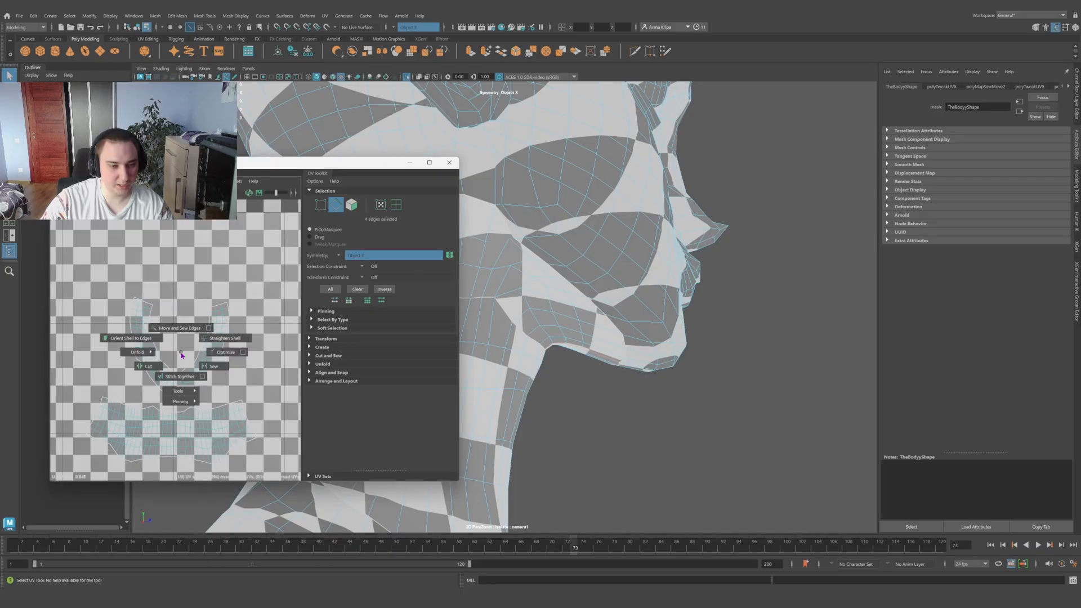
Step: Select all UVs of the two halves of the U-shaped shell and unfold them
right_click_drag(158, 363, 70, 369, "shift")
double_click(159, 369)
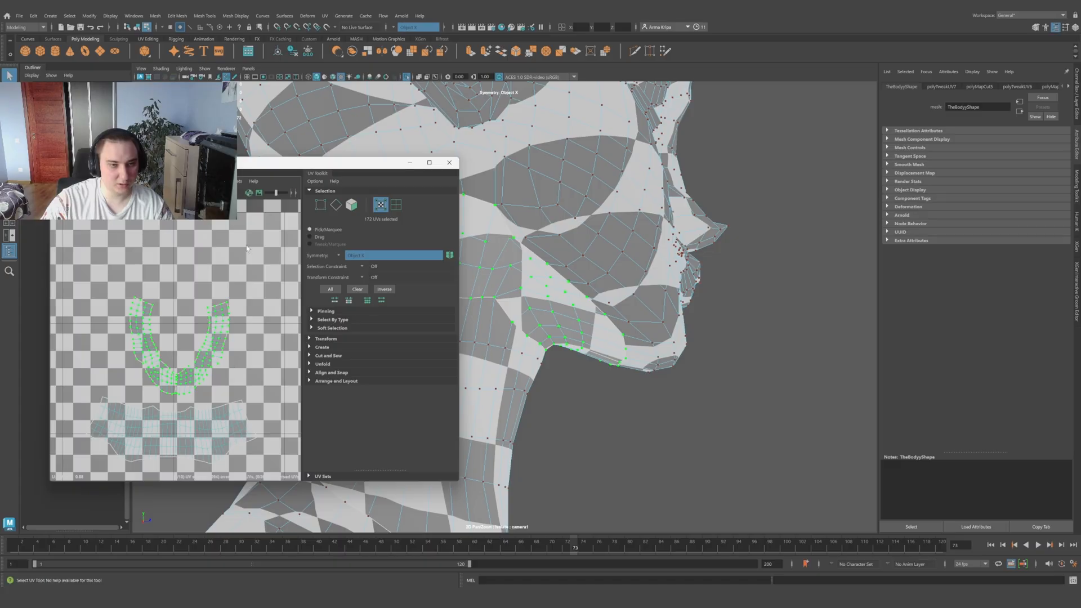
scroll(193, 346, "down", 5)
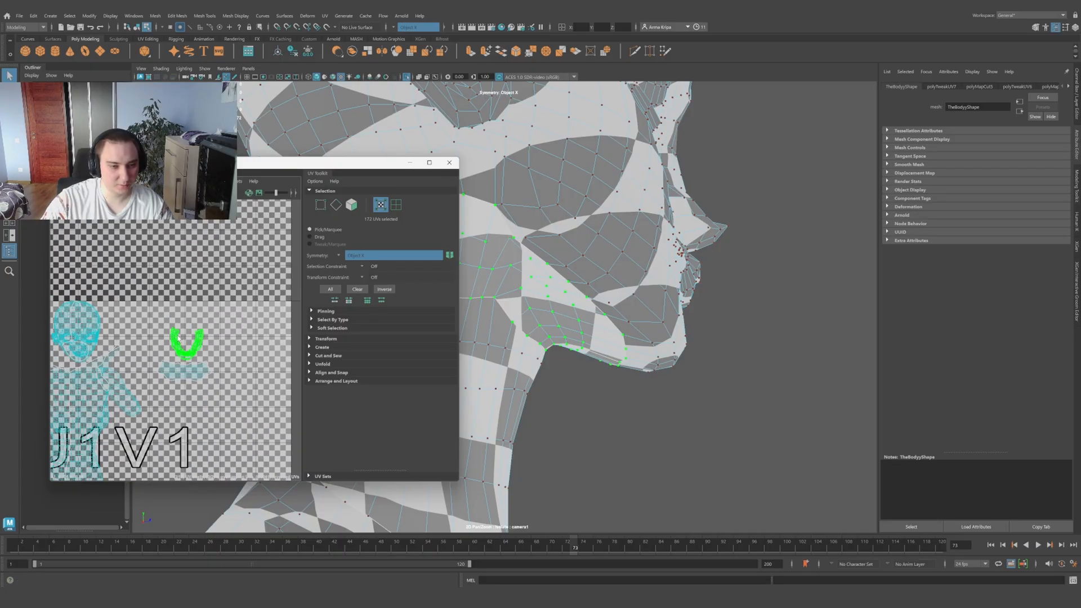
Step: Try to nudge the selected U-shaped jaw shell in the UV layout
scroll(186, 366, "up", 10)
scroll(212, 391, "down", 5)
scroll(213, 391, "down", 4)
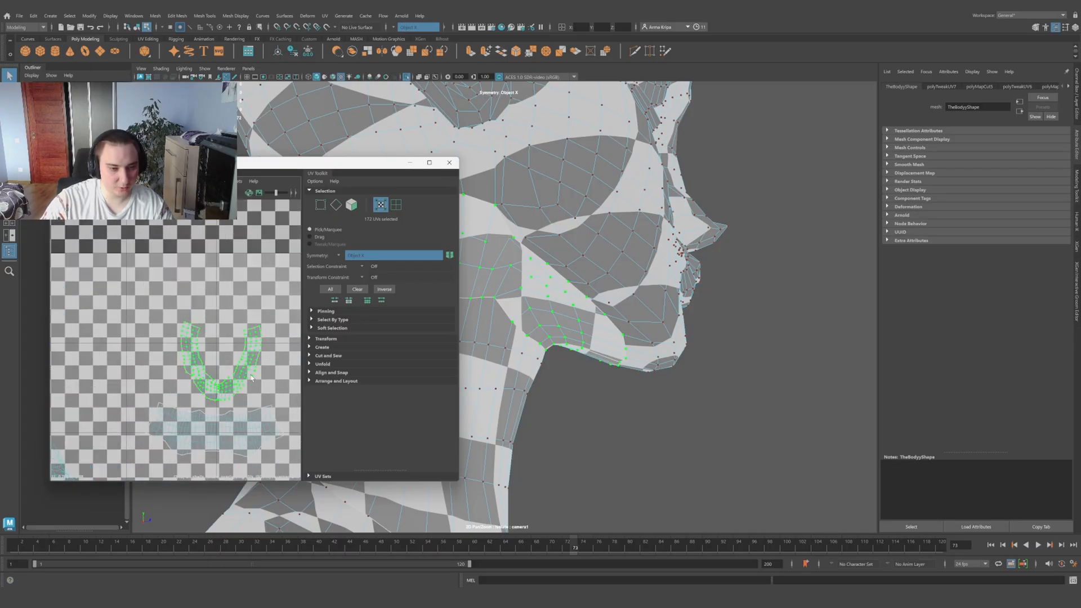
key("w")
mouse_move(214, 361)
left_mouse_down()
mouse_move(176, 361)
mouse_move(217, 363)
left_mouse_up()
key("ctrl+z")
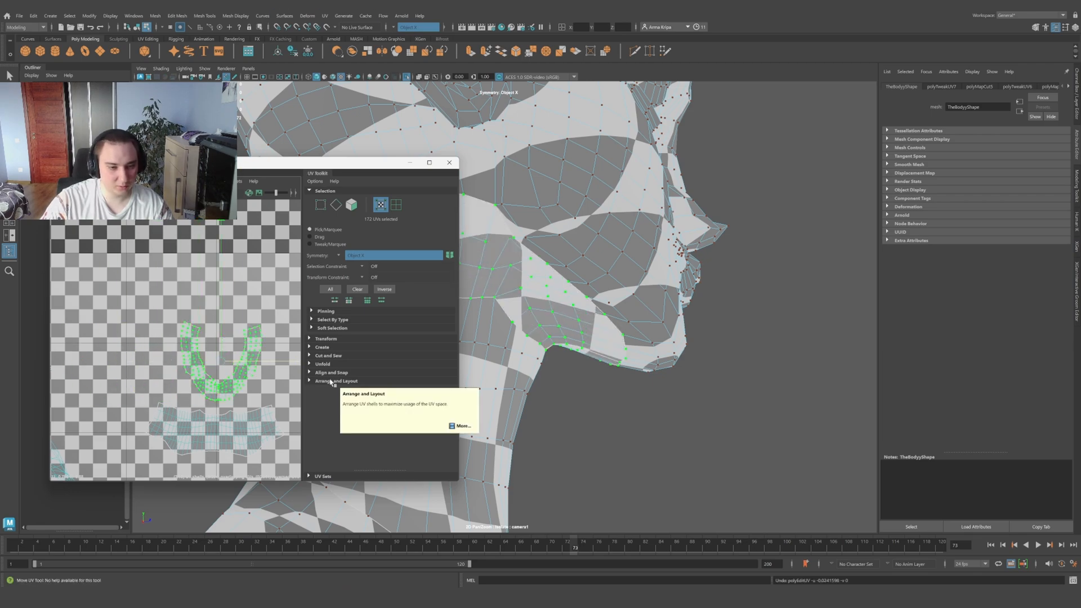
Step: Apply Unstack Shells to the selected U-shaped jaw shell and check its edges for overlaps
left_click(330, 382)
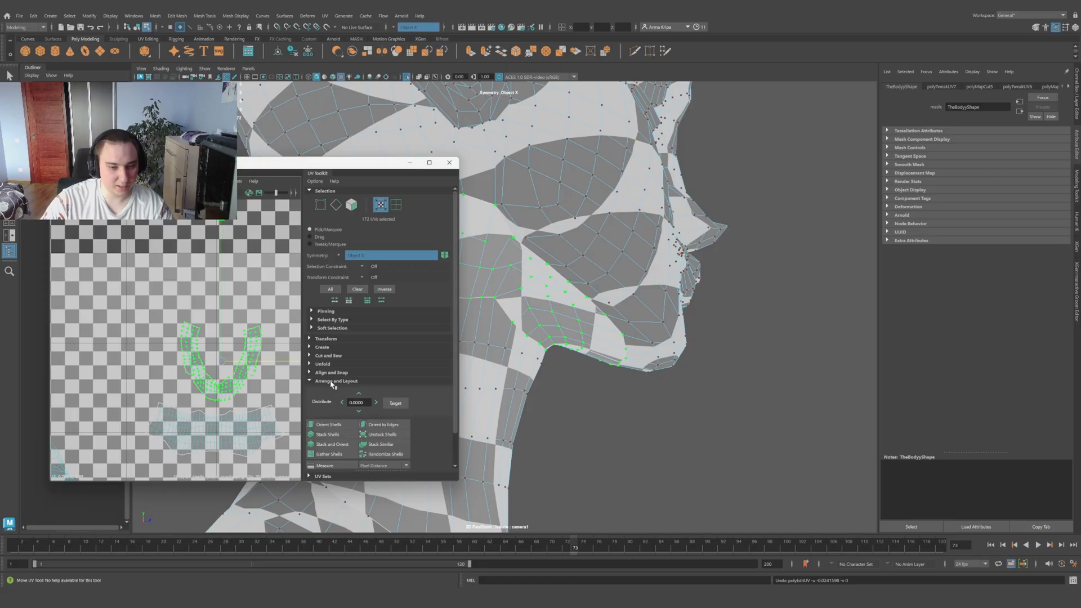
scroll(332, 387, "down", 1)
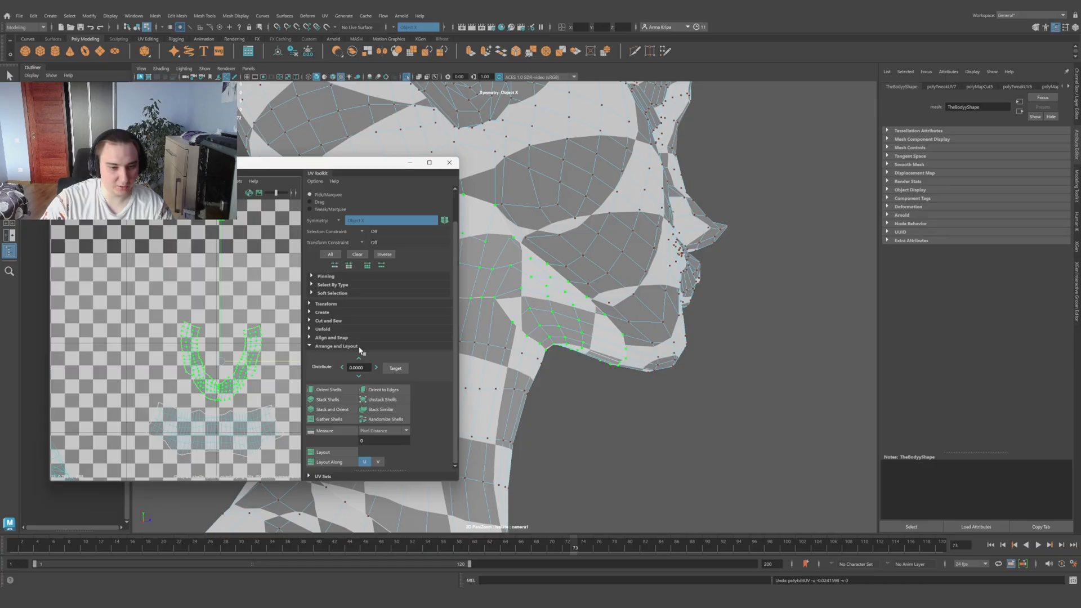
left_click(388, 401)
scroll(135, 388, "up", 10)
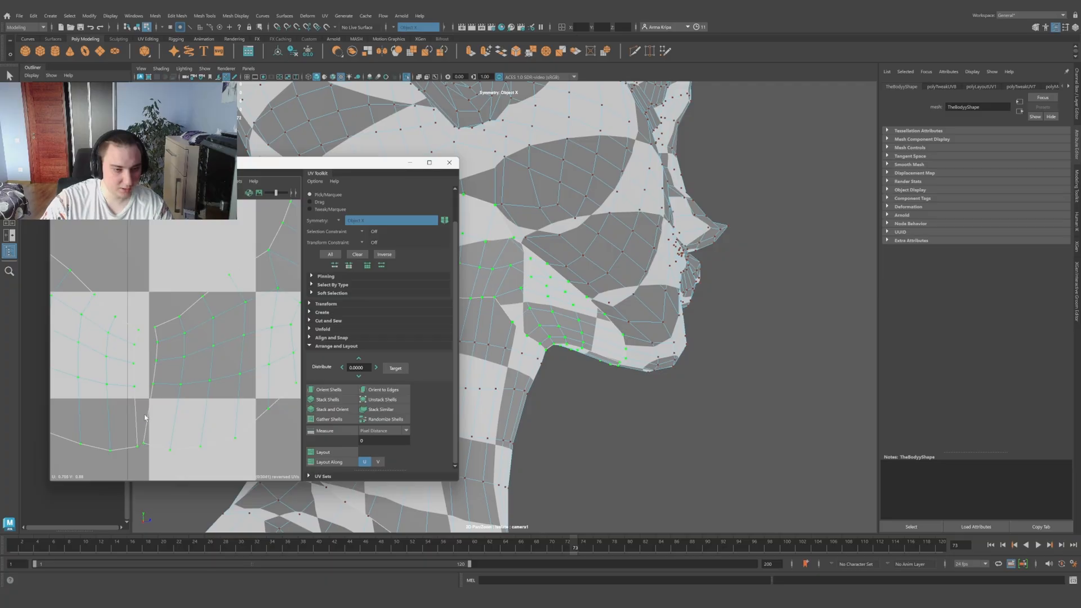
scroll(145, 417, "down", 8)
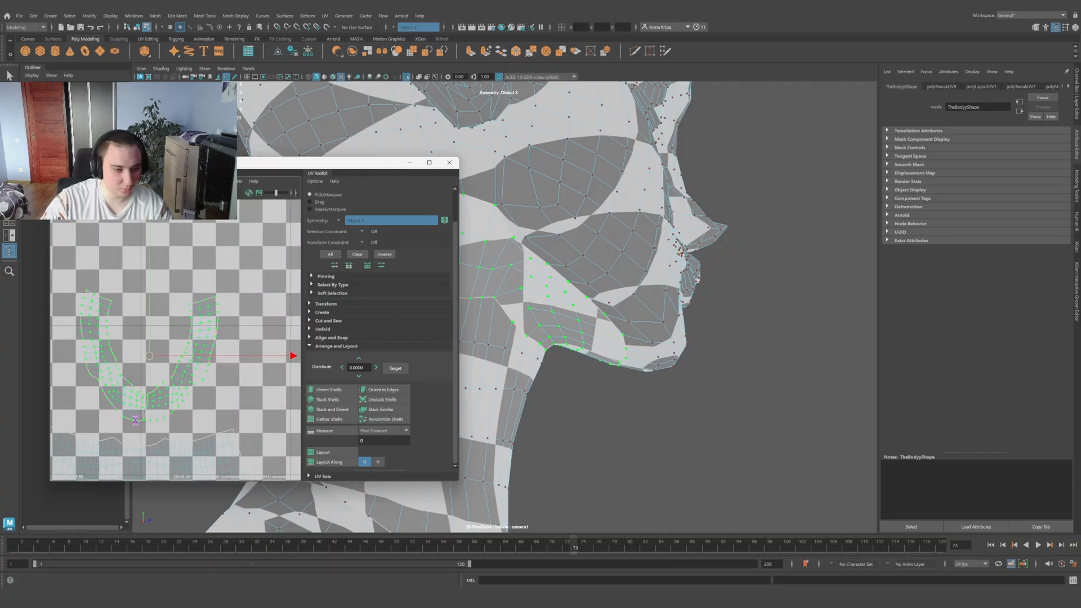
scroll(135, 420, "up", 5)
scroll(169, 388, "down", 8)
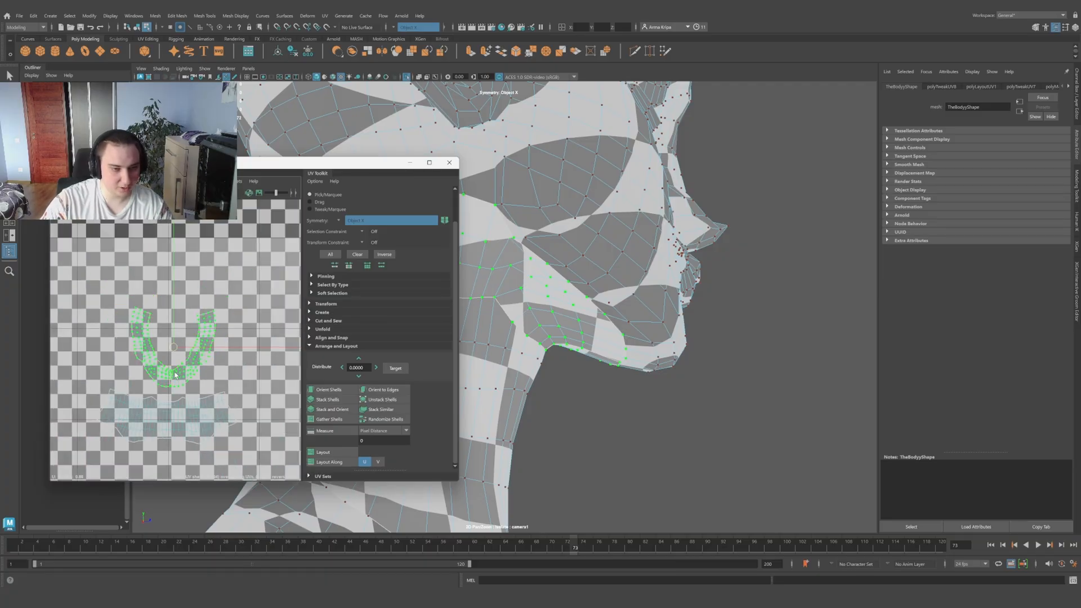
scroll(175, 374, "down", 10)
scroll(179, 360, "up", 12)
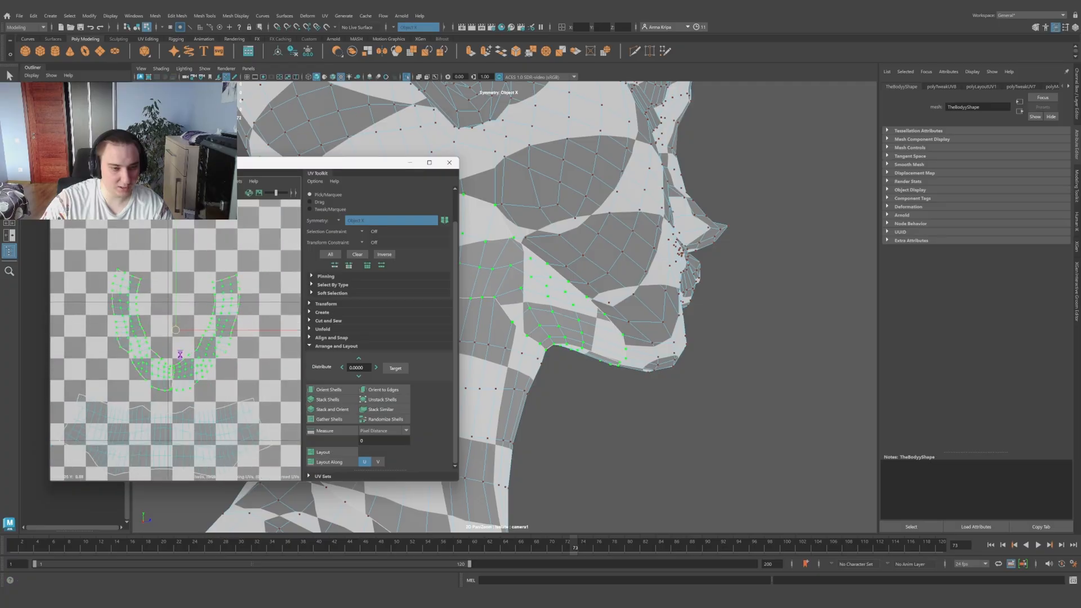
scroll(179, 359, "up", 5)
scroll(162, 370, "down", 8)
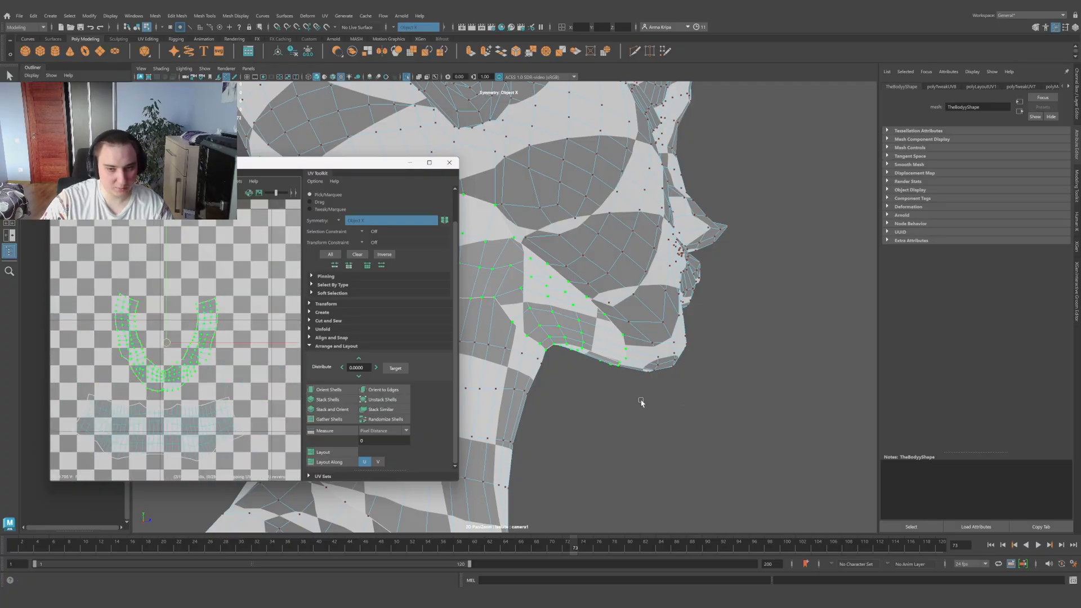
left_click_drag(642, 398, 619, 408, "alt")
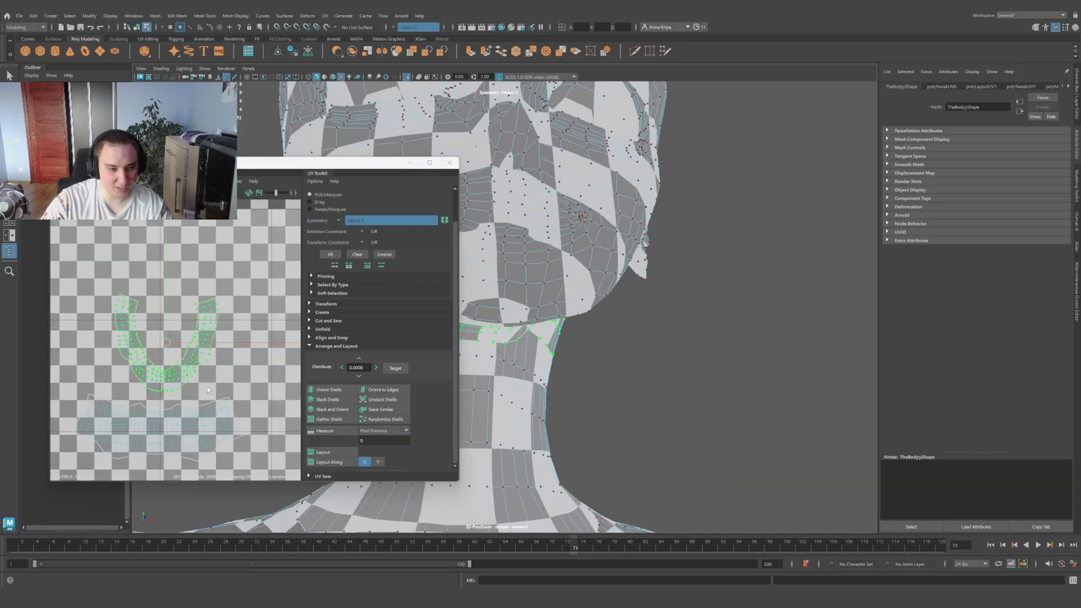
right_click_drag(210, 366, 107, 366)
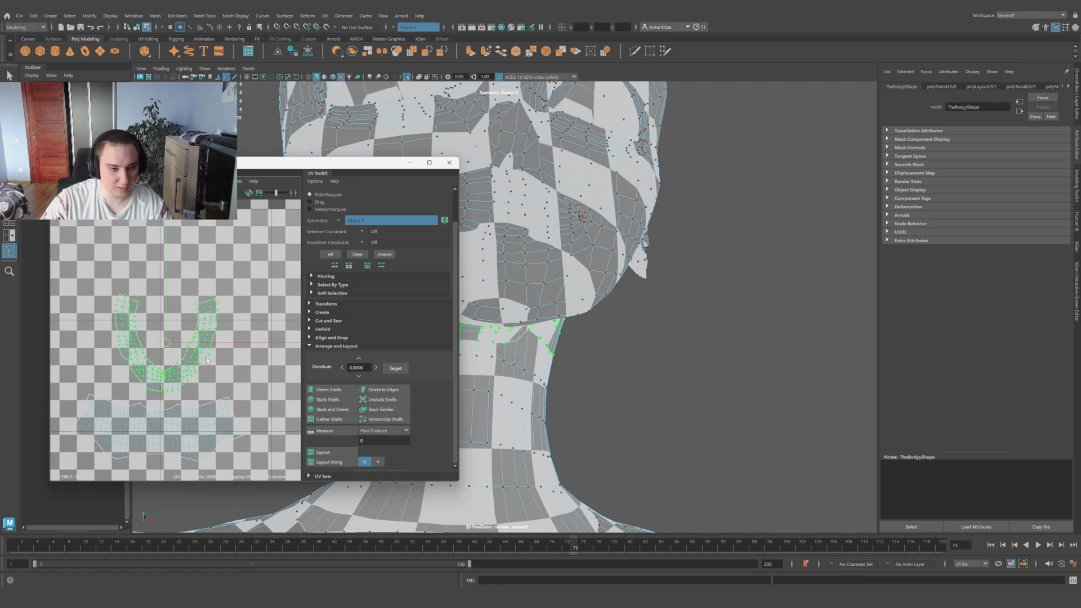
left_click(393, 27)
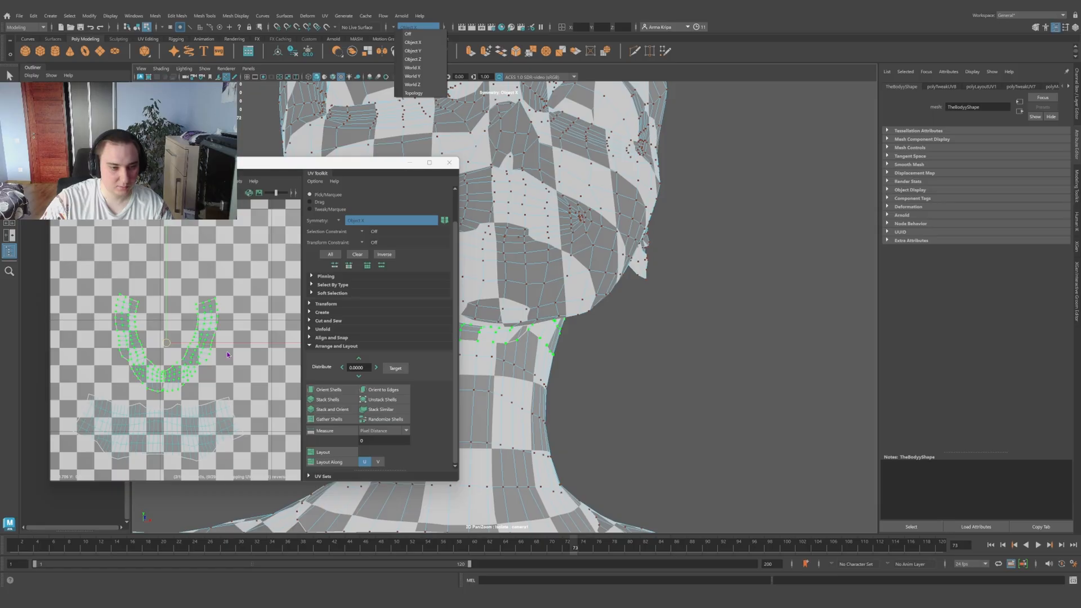
left_click(169, 349)
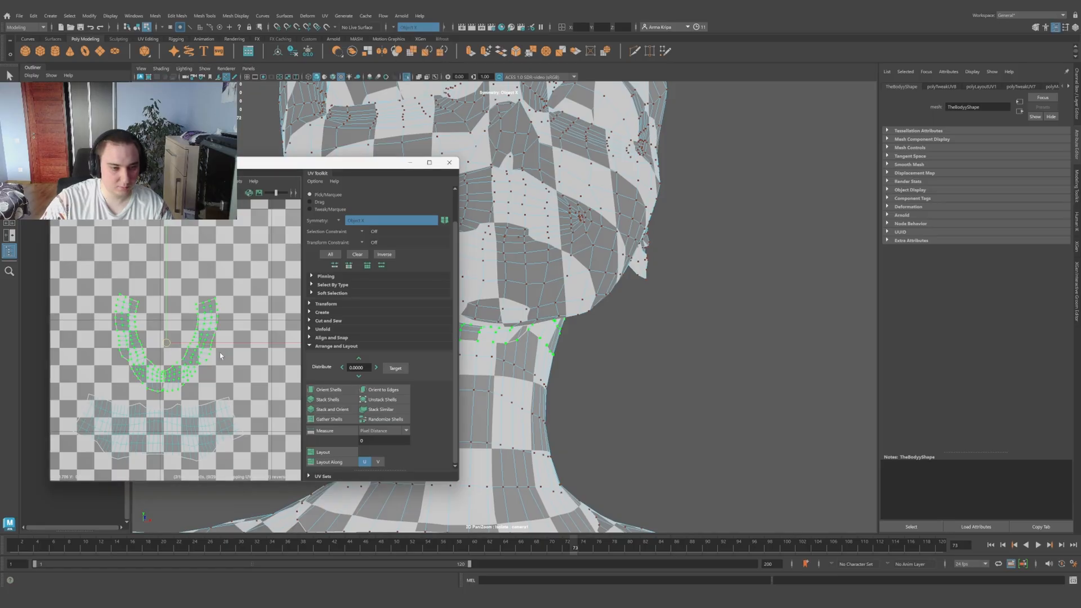
Step: Rotate the jaw shell clockwise by about a quarter turn so it opens sideways, and shift it slightly
key("e")
left_click_drag(272, 246, 272, 391)
scroll(153, 382, "up", 5)
key("w")
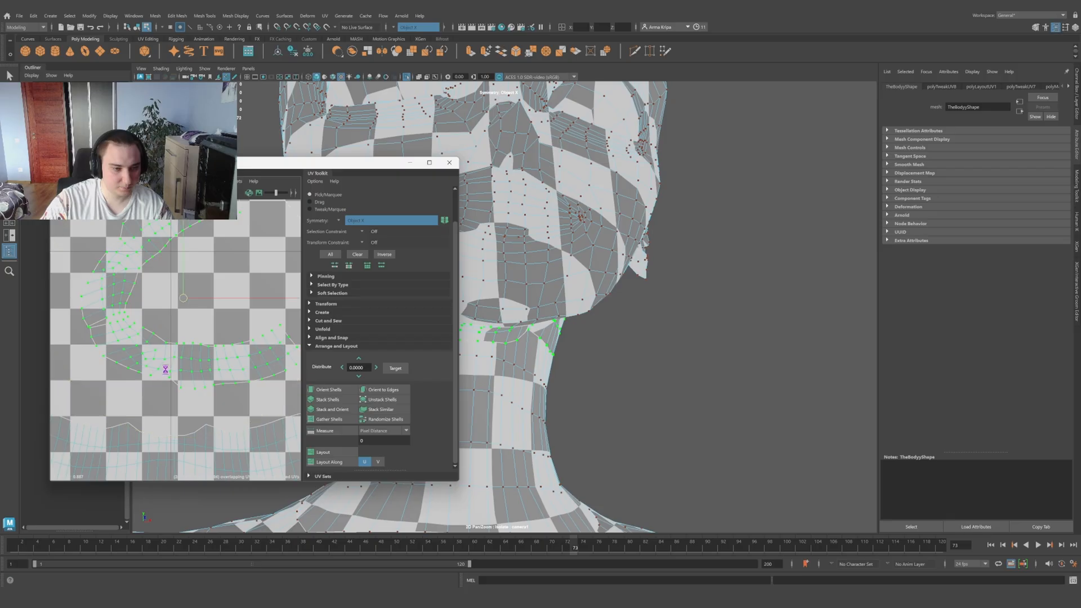
left_click_drag(188, 303, 216, 316)
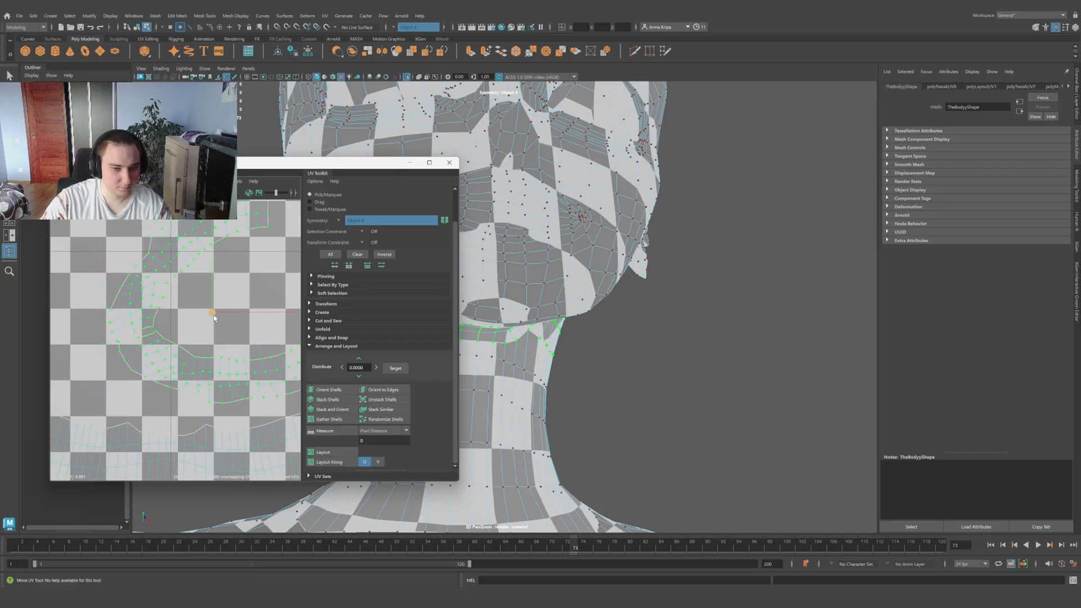
Step: Cut the UVs along the edge at the back of the jaw and reselect the jaw shell
left_click_drag(538, 405, 647, 203, "alt")
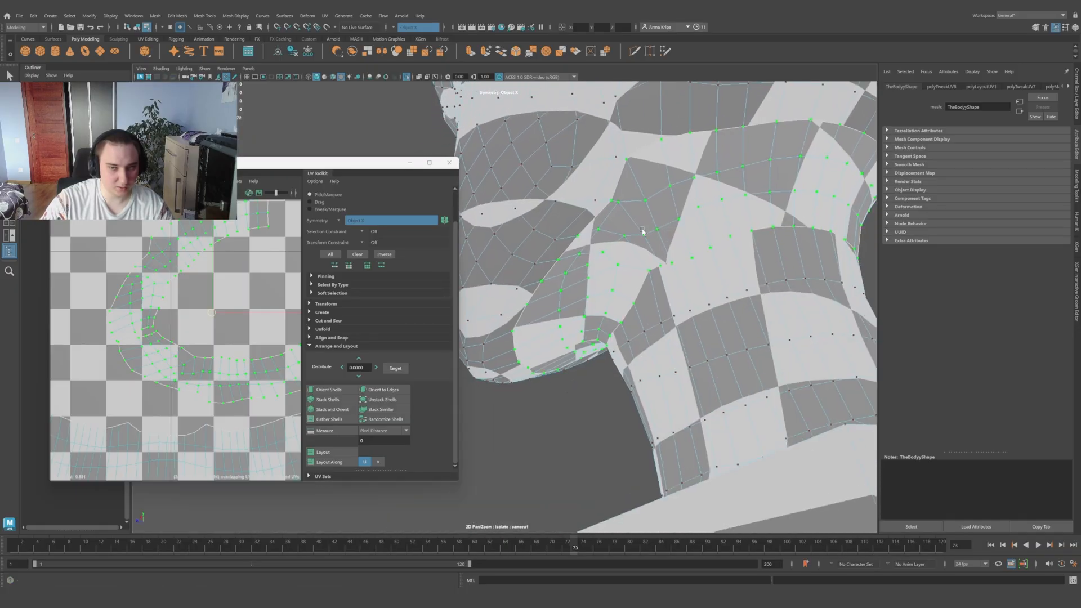
left_click(614, 203)
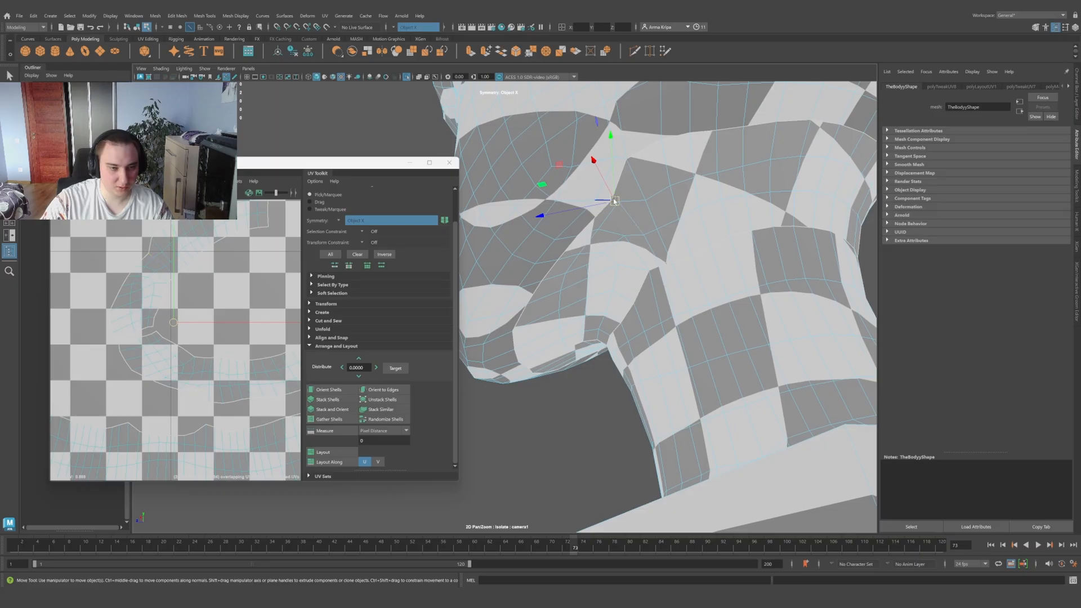
middle_click_drag(257, 281, 249, 289, "alt")
right_click_drag(249, 290, 218, 306, "shift")
right_click_drag(164, 267, 98, 262)
left_click(170, 262)
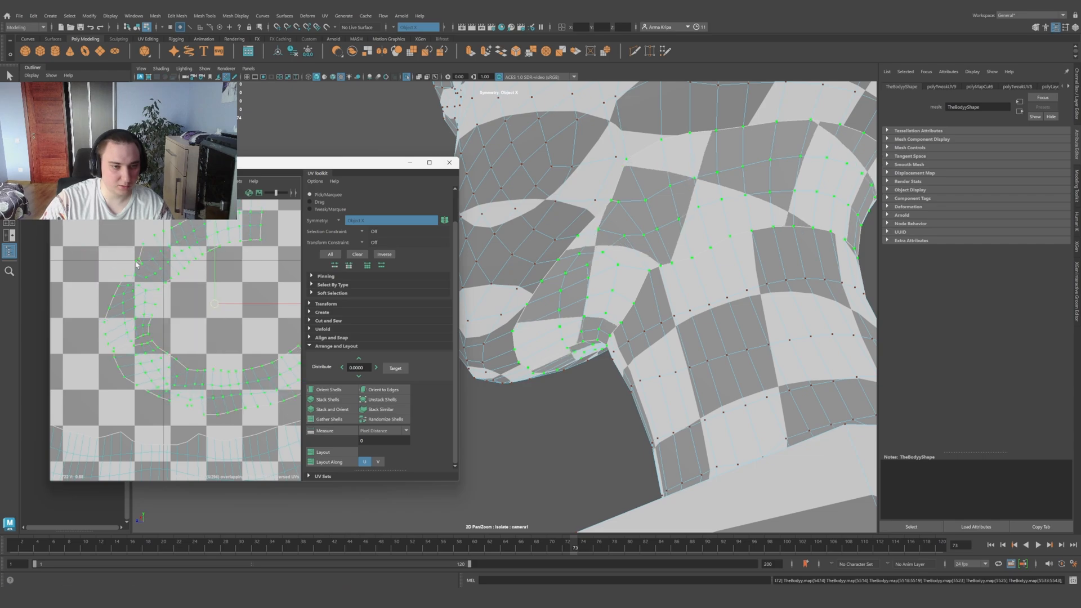
Step: Rotate the jaw shell counterclockwise so its opening faces up, and center it above the strip-shaped shell
scroll(199, 304, "down", 3)
middle_click_drag(212, 324, 179, 335, "alt")
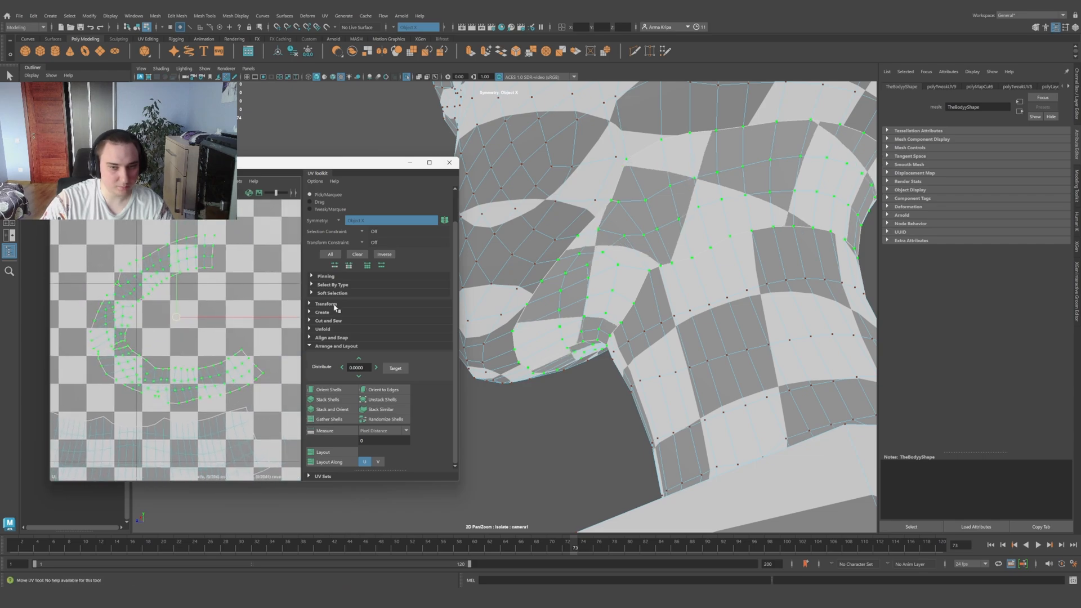
left_click_drag(613, 236, 538, 325, "alt")
scroll(615, 273, "down", 3)
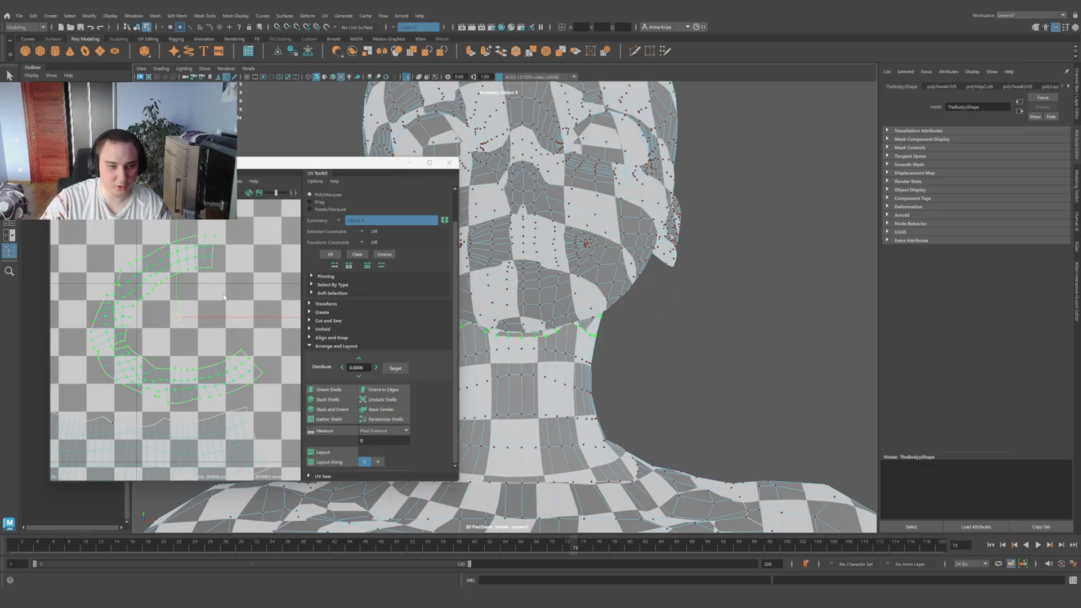
scroll(224, 297, "down", 4)
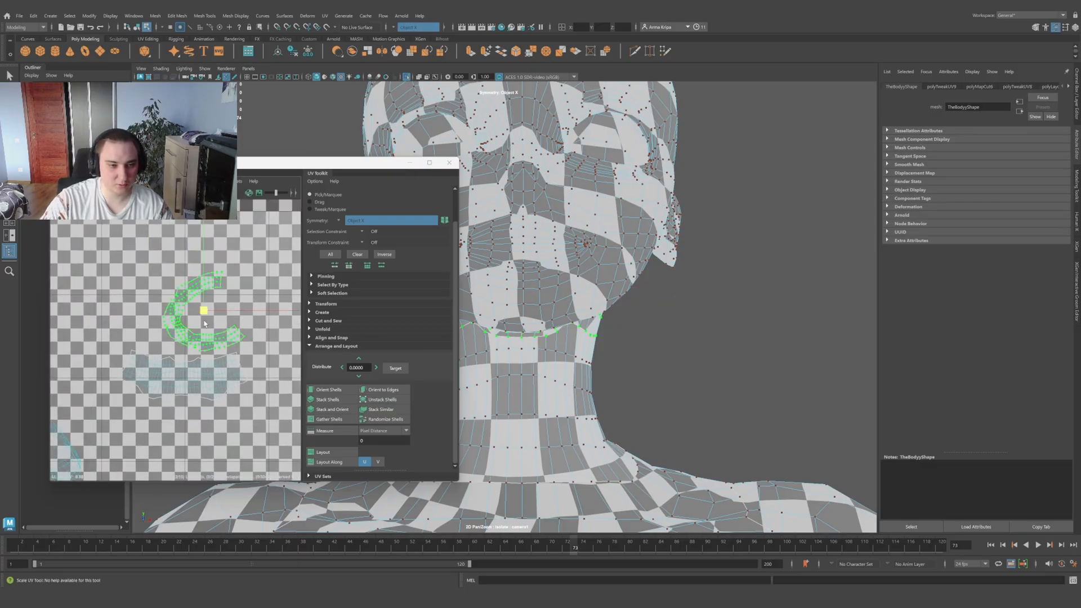
key("e")
scroll(230, 254, "down", 2)
middle_click_drag(251, 238, 216, 305, "alt")
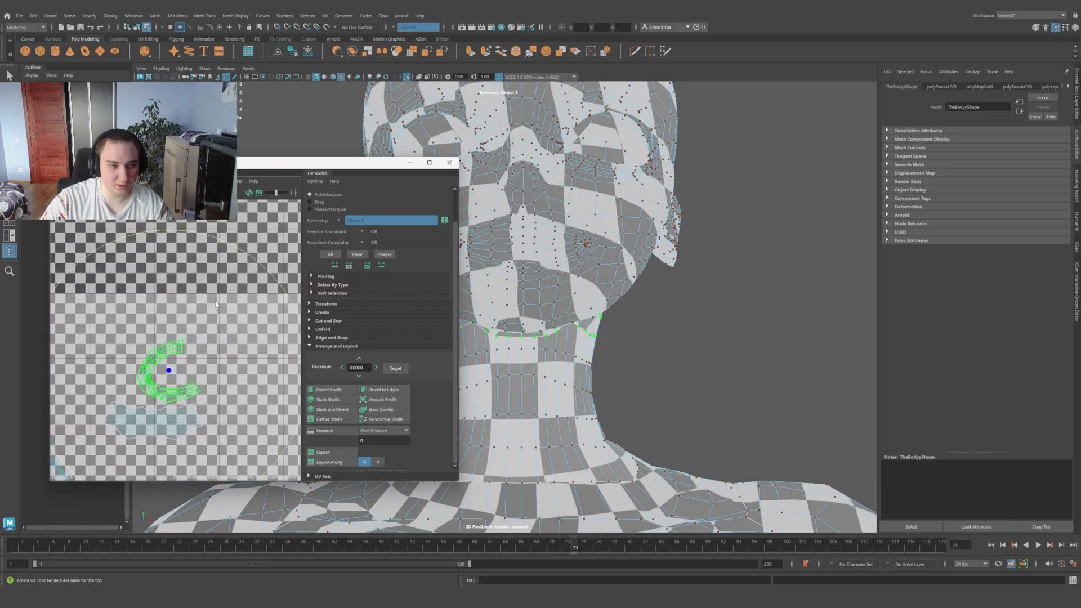
left_click_drag(256, 262, 116, 275)
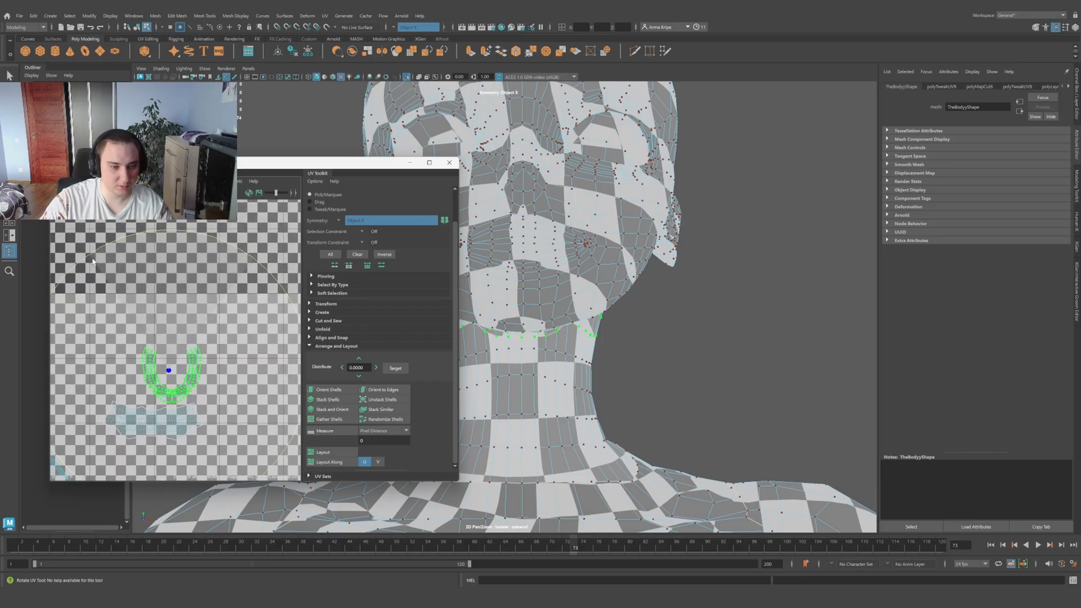
key("w")
left_click_drag(170, 373, 152, 366)
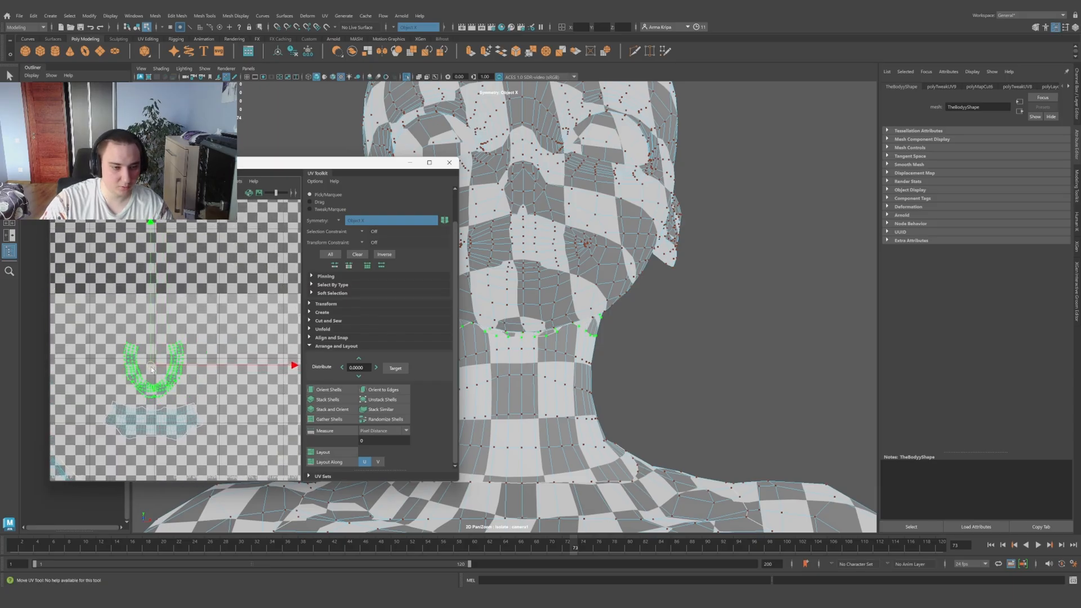
scroll(161, 368, "up", 3)
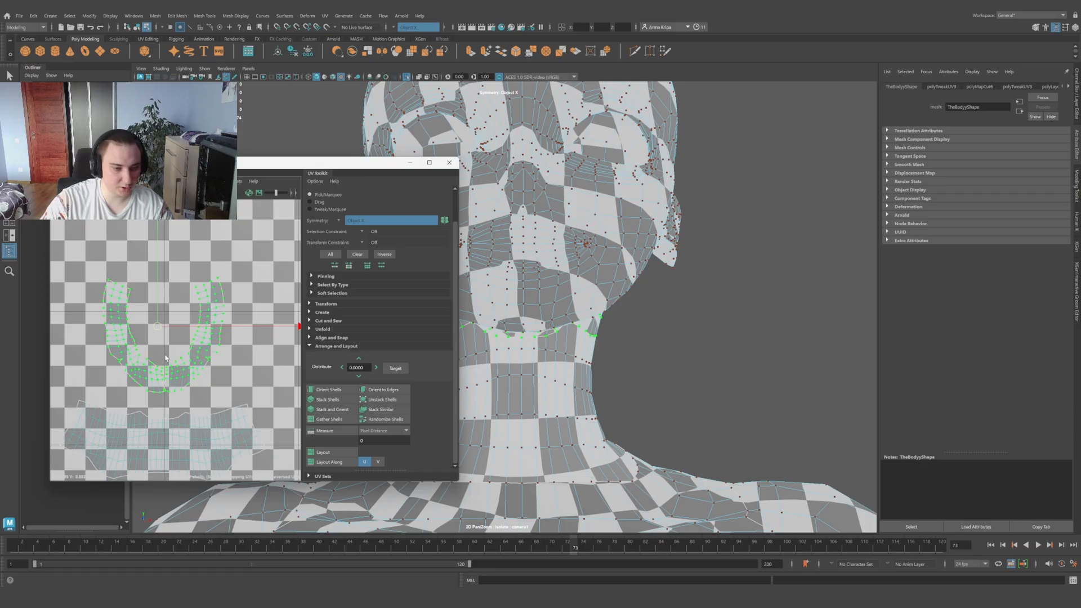
scroll(166, 358, "up", 5)
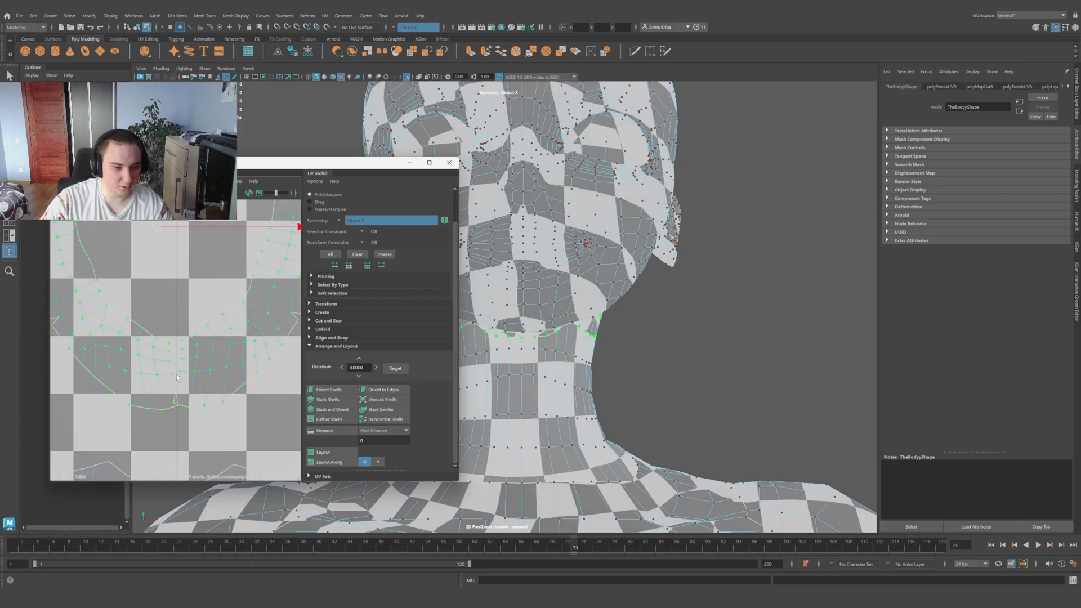
scroll(258, 319, "down", 5)
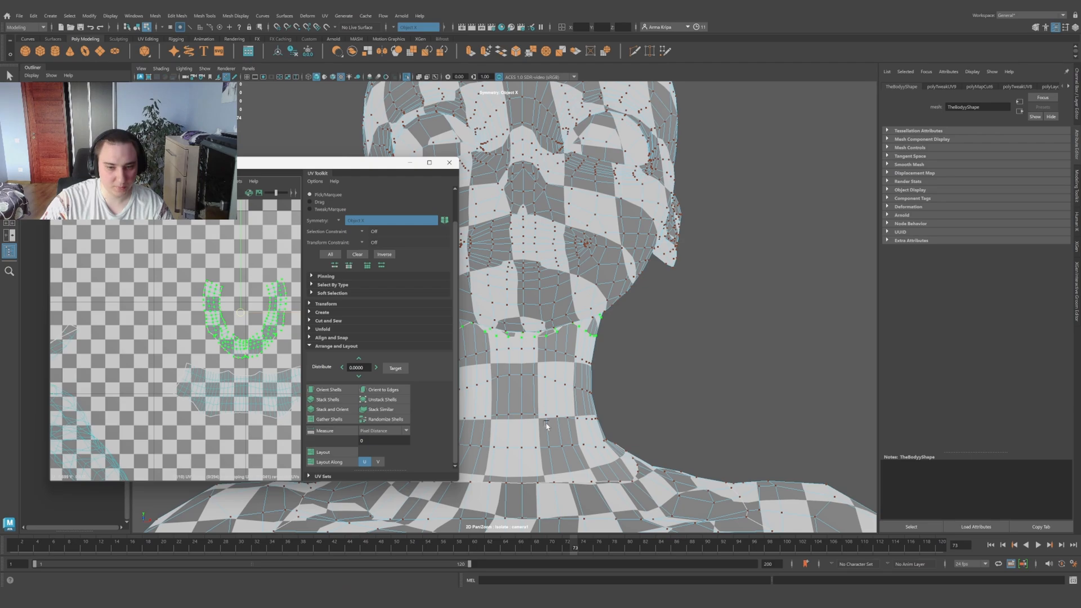
Step: Select the head's UV shell, move it above the U-shaped jaw shell, and rotate it slightly
middle_click_drag(546, 426, 576, 468, "alt")
left_click_drag(687, 416, 692, 313, "alt")
left_click_drag(617, 304, 584, 195, "alt")
left_click(583, 205)
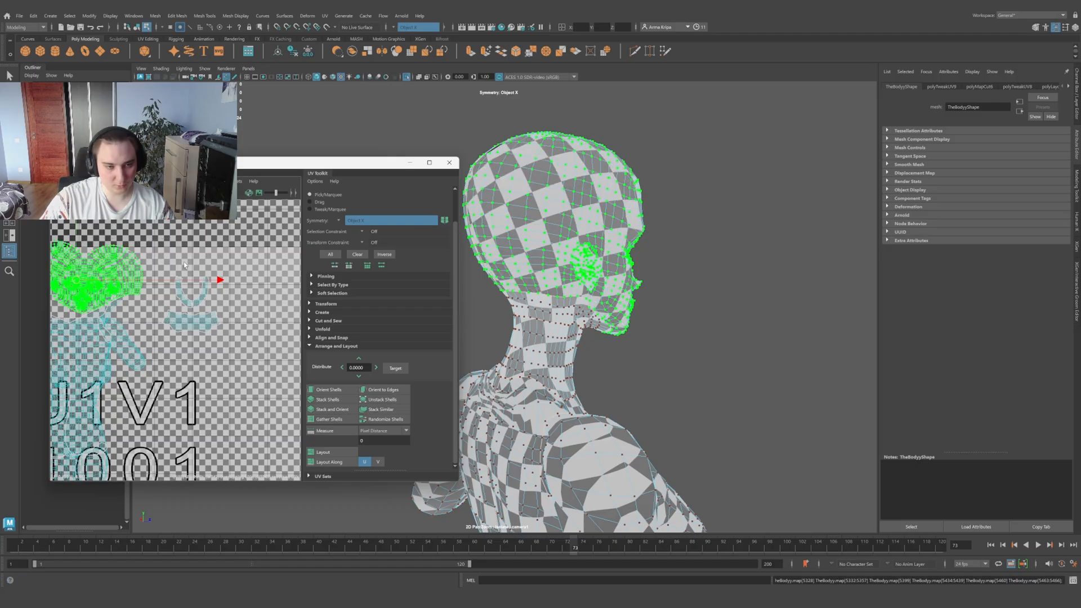
middle_click_drag(183, 261, 218, 292, "alt")
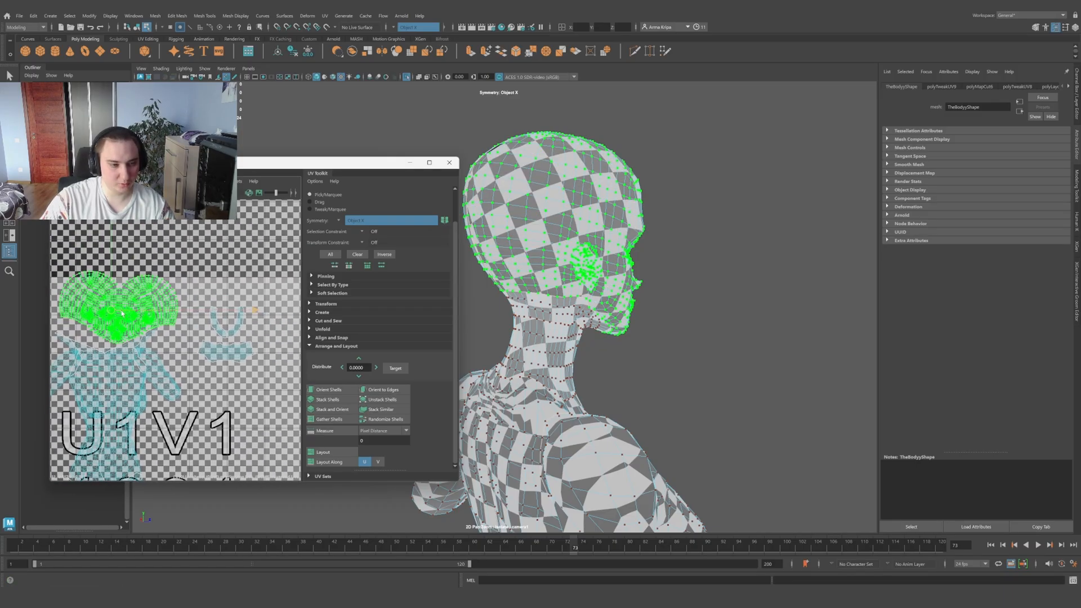
left_click_drag(112, 313, 239, 242)
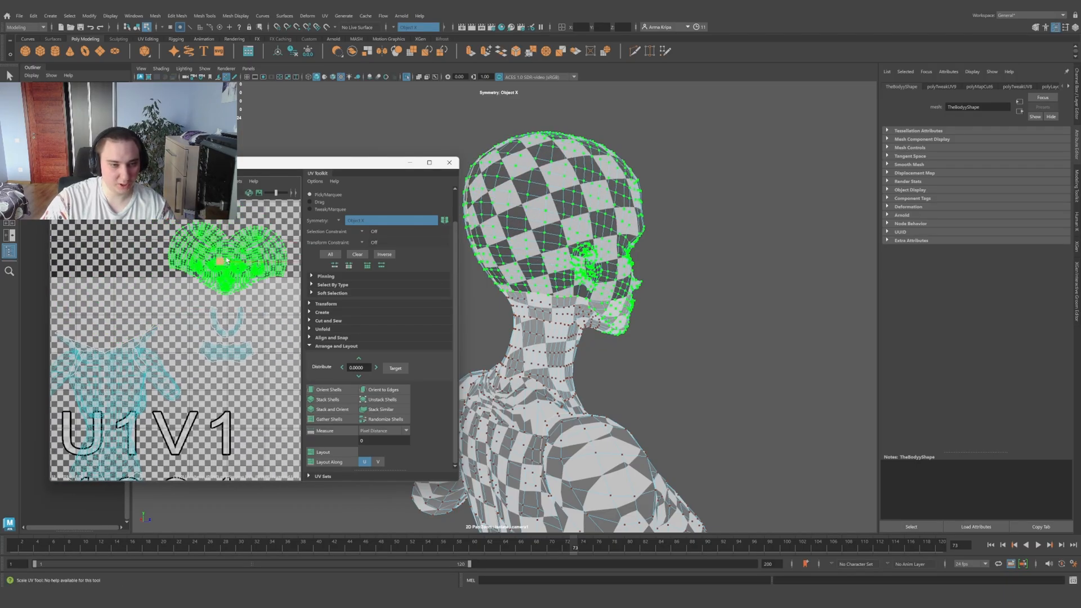
scroll(239, 242, "down", 1)
middle_click_drag(240, 242, 185, 307, "alt")
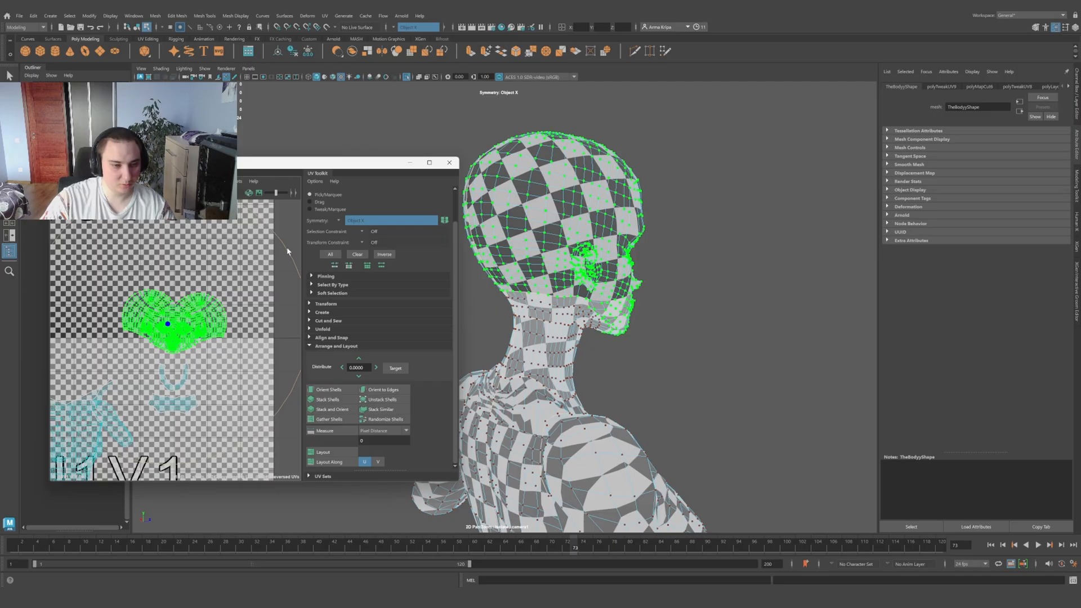
left_click_drag(287, 251, 277, 242)
Step: Select the edges running side to side across the top of the head and cut the UVs along them
left_click_drag(747, 275, 602, 255, "alt")
left_click_drag(583, 187, 568, 226, "alt")
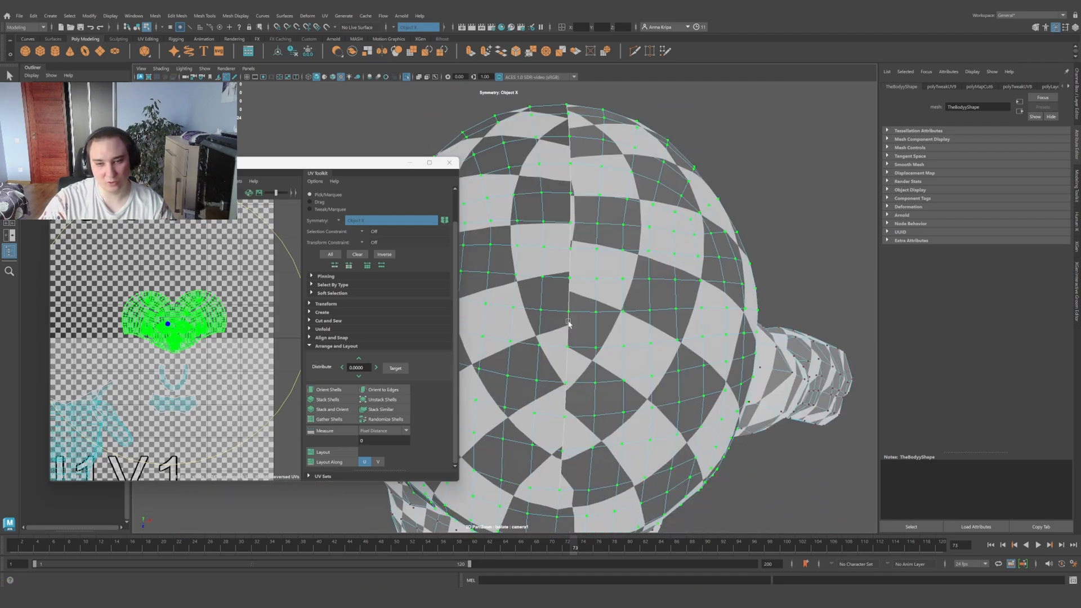
left_click_drag(568, 324, 640, 251, "alt")
key("e")
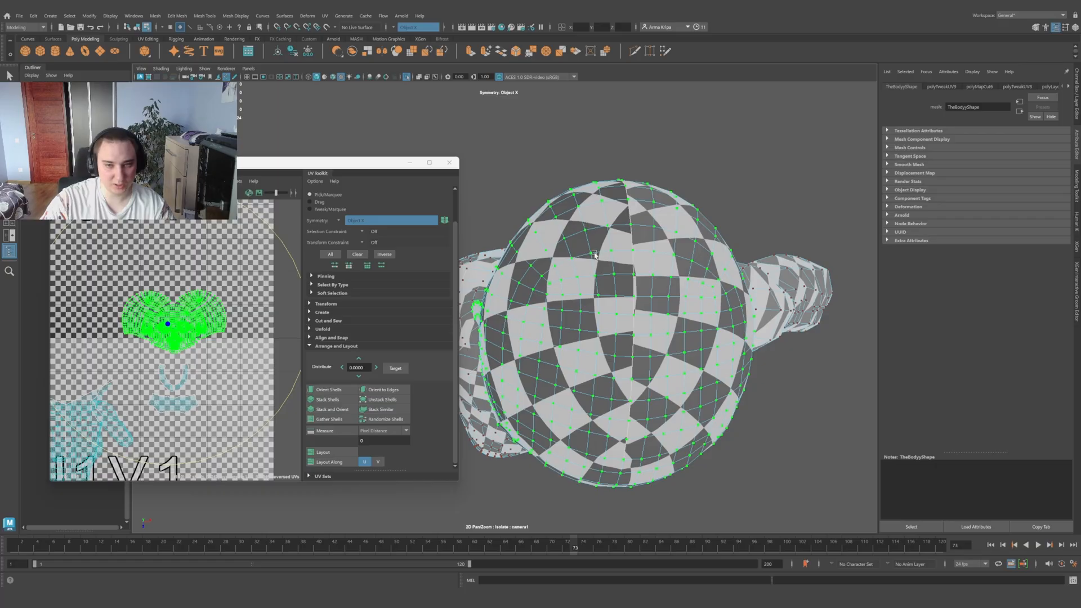
mouse_move(565, 329)
left_mouse_down("alt")
mouse_move(575, 376)
mouse_move(583, 313)
mouse_move(580, 333)
left_mouse_up("alt")
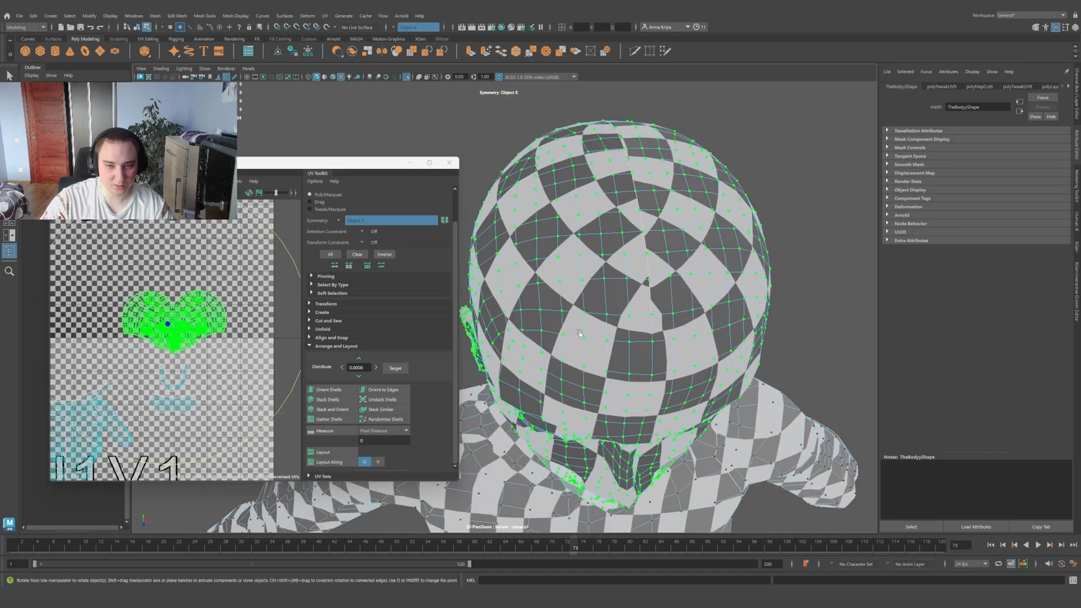
right_click(535, 320)
left_click(536, 295)
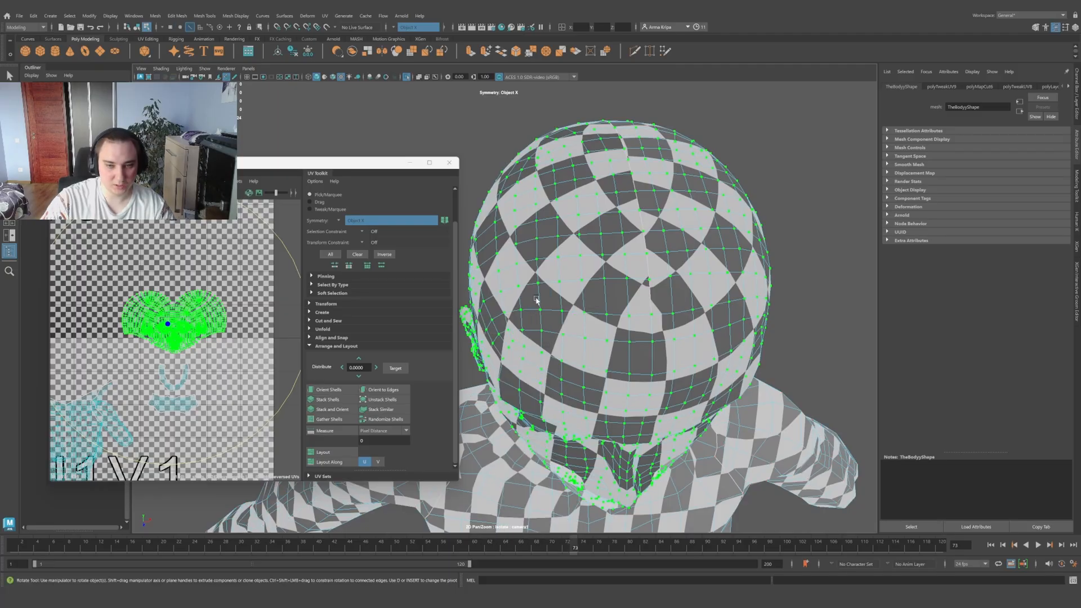
left_click(531, 310)
key("q")
left_click_drag(531, 311, 596, 314, "alt")
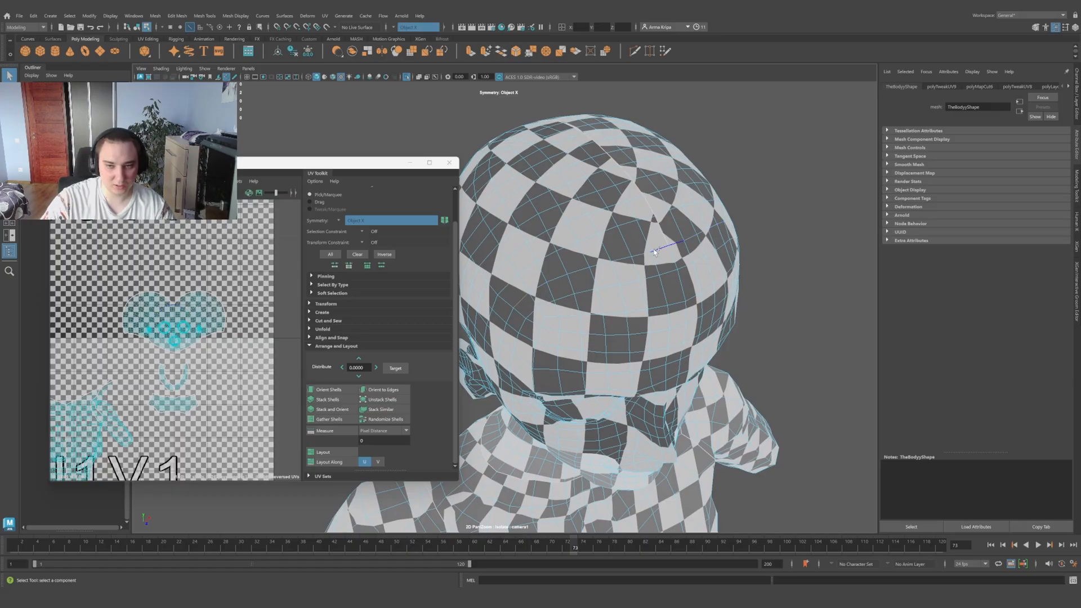
scroll(203, 311, "up", 5)
right_click_drag(156, 279, 74, 280, "shift")
Step: Select the whole head UV shell and unfold it with the new crown seam
right_click_drag(149, 306, 195, 302)
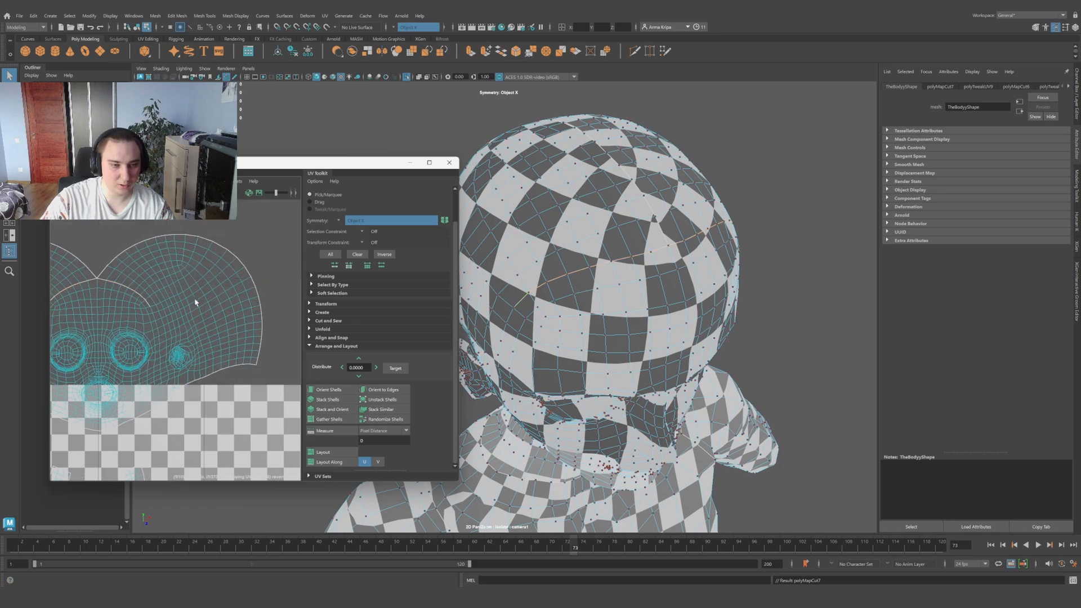
double_click(214, 303)
key("ctrl+u")
scroll(215, 302, "down", 3)
scroll(676, 225, "down", 4)
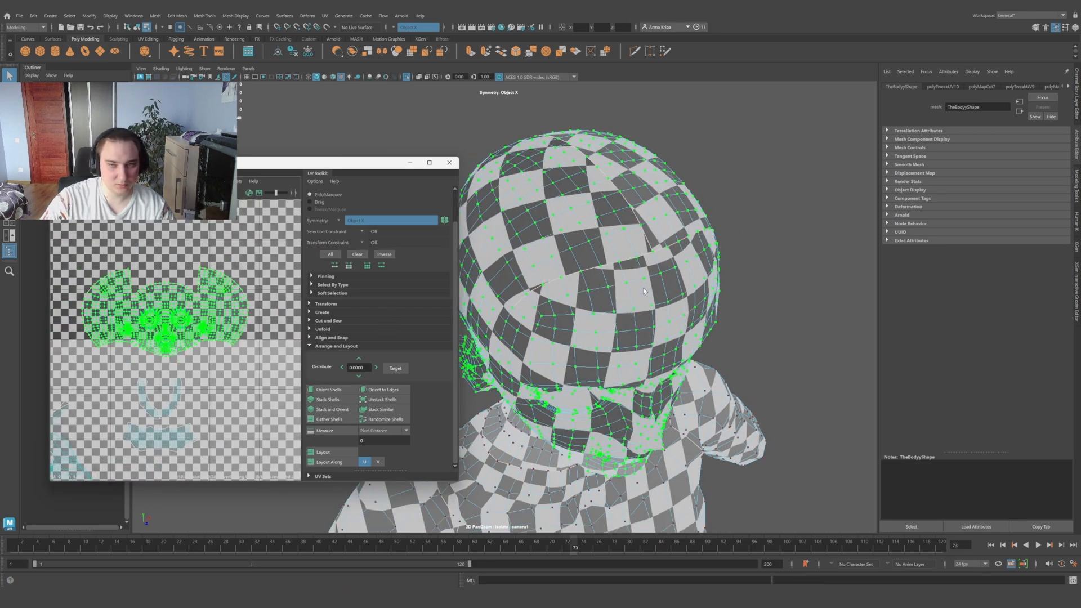
Step: Cut another edge line near the meeting point of the crown seams and unfold the head shell again
left_click_drag(700, 194, 628, 285, "alt")
scroll(589, 344, "up", 4)
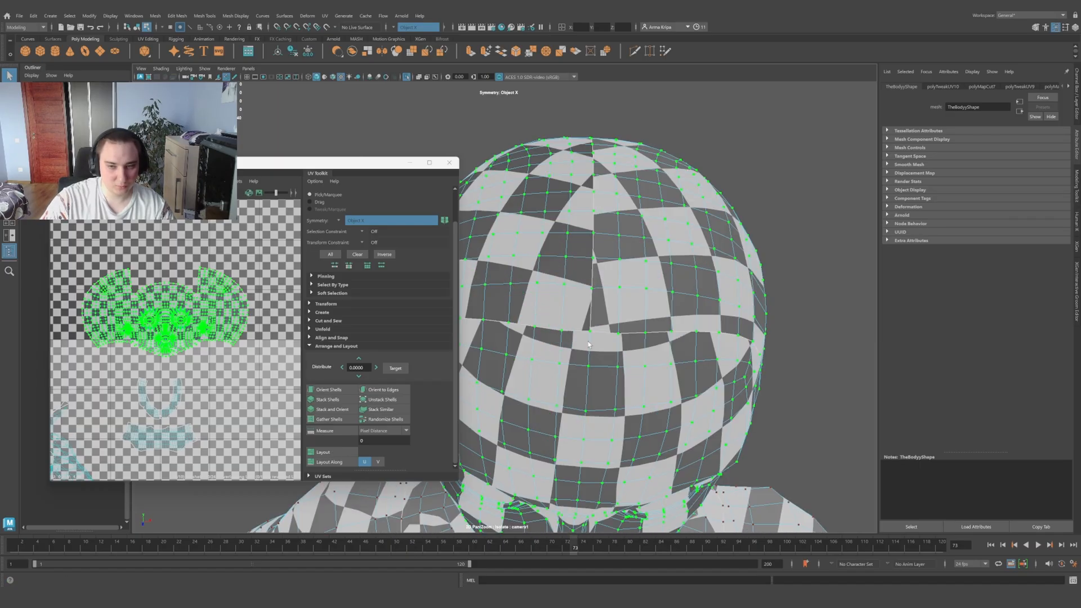
scroll(588, 348, "down", 4)
left_click_drag(589, 347, 567, 327, "alt")
right_click_drag(584, 322, 584, 297)
scroll(591, 284, "up", 3)
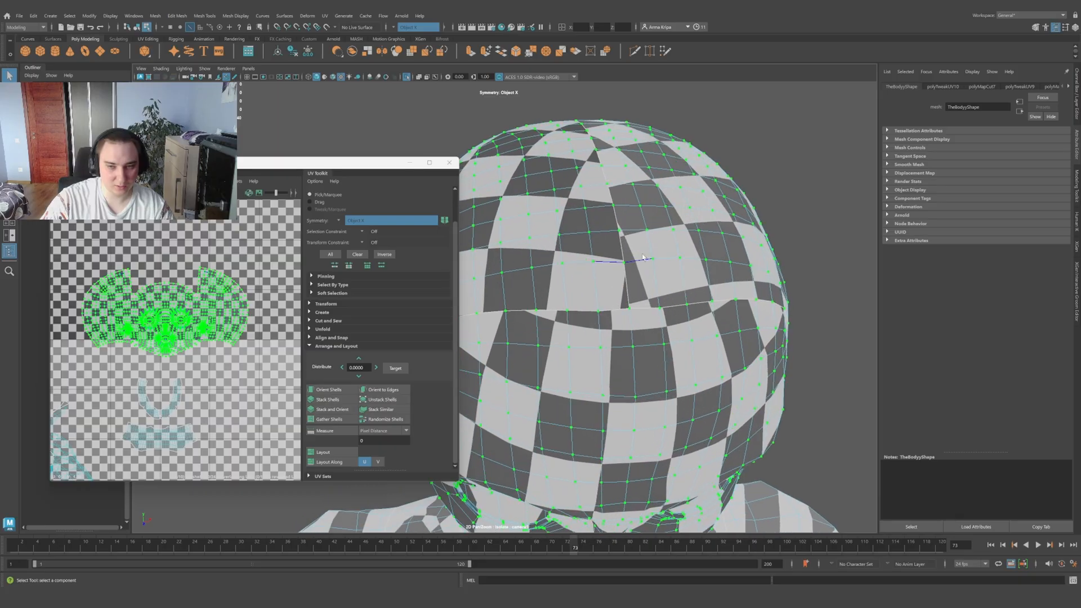
double_click(613, 311)
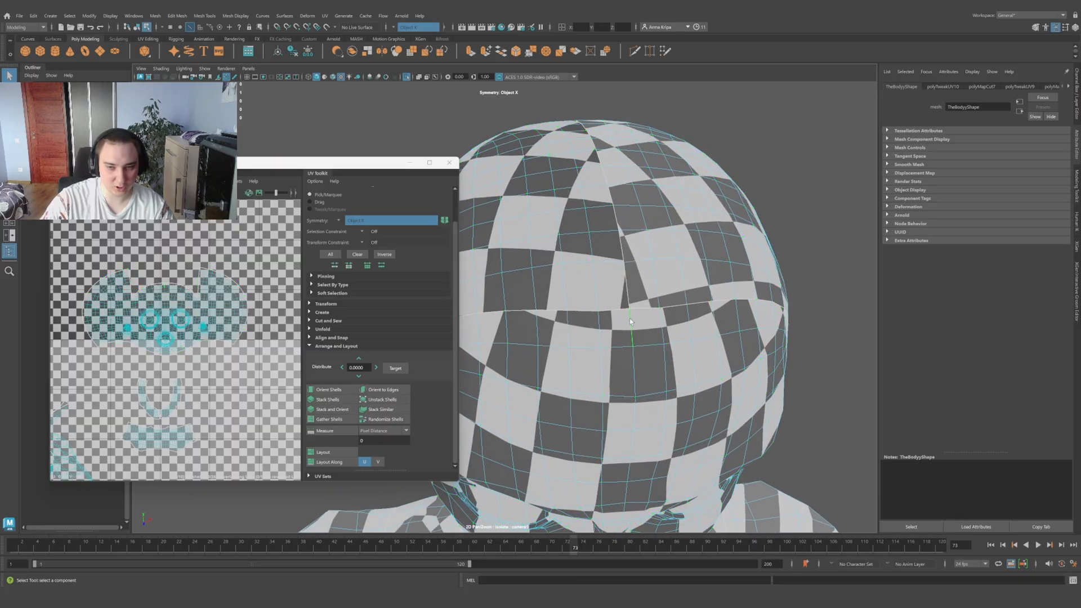
scroll(592, 315, "down", 3)
right_click_drag(220, 299, 93, 297)
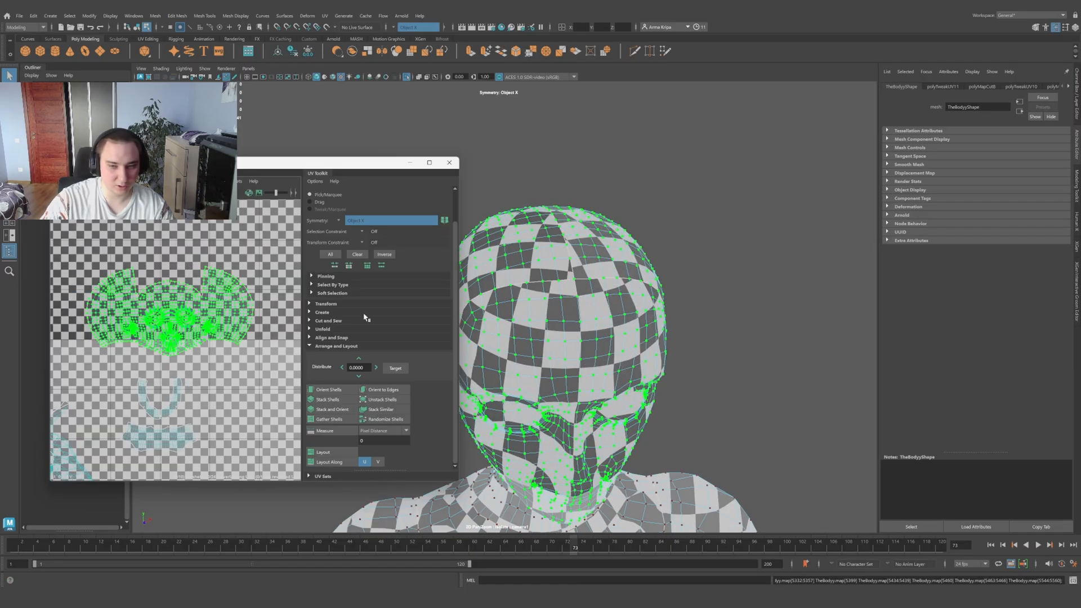
Step: Select the edge loop around the base of the ear and cut the UVs along it
left_click_drag(563, 315, 540, 307, "alt")
right_click_drag(540, 307, 542, 280)
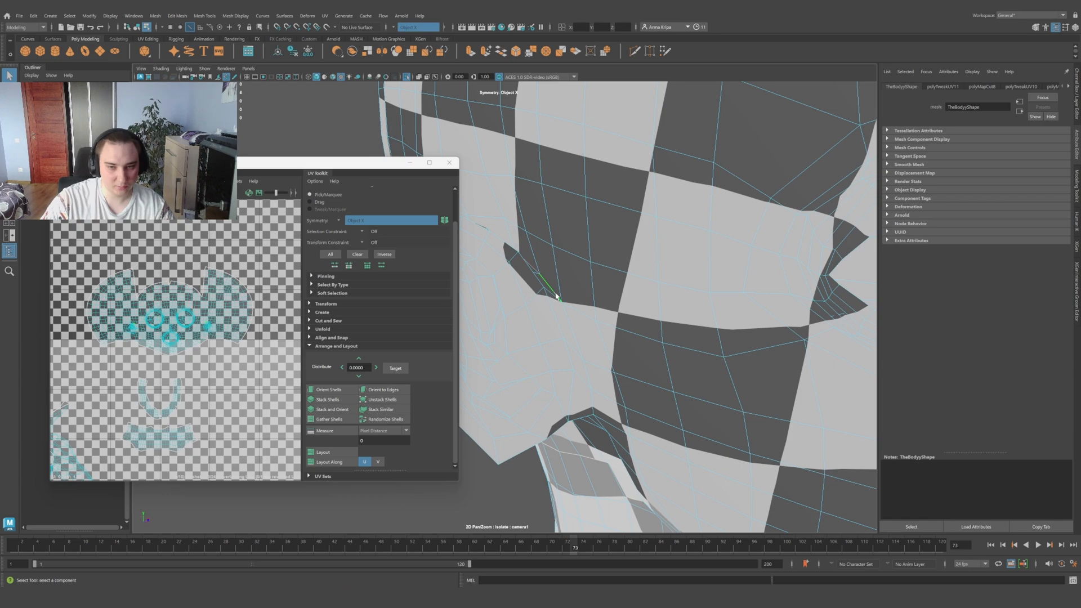
left_click_drag(556, 296, 616, 278, "alt")
scroll(107, 337, "up", 10)
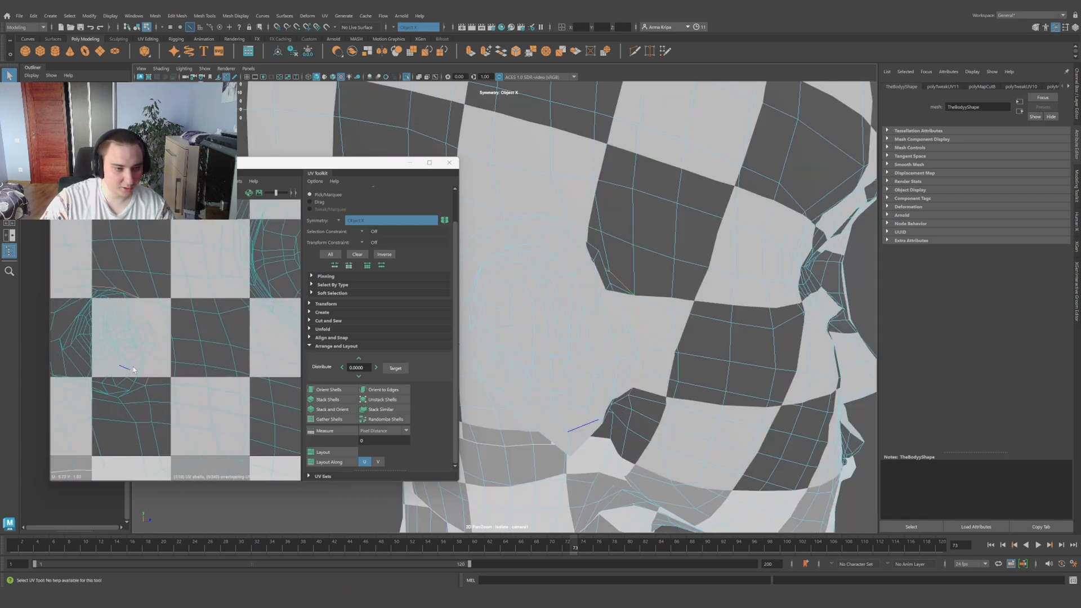
mouse_move(631, 307)
left_mouse_down("alt")
mouse_move(596, 306)
mouse_move(553, 332)
mouse_move(549, 356)
mouse_move(605, 316)
mouse_move(630, 327)
mouse_move(658, 299)
mouse_move(634, 275)
mouse_move(629, 297)
left_mouse_up("alt")
scroll(637, 312, "down", 5)
scroll(580, 301, "up", 5)
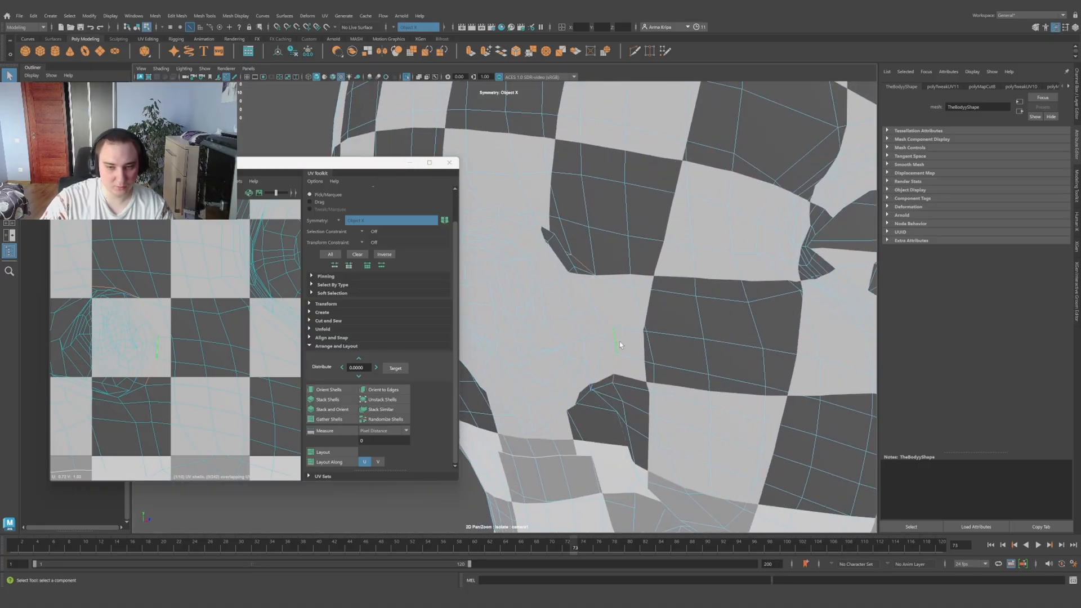
left_click_drag(623, 357, 576, 340, "alt")
double_click(521, 333, "shift")
scroll(576, 337, "down", 5)
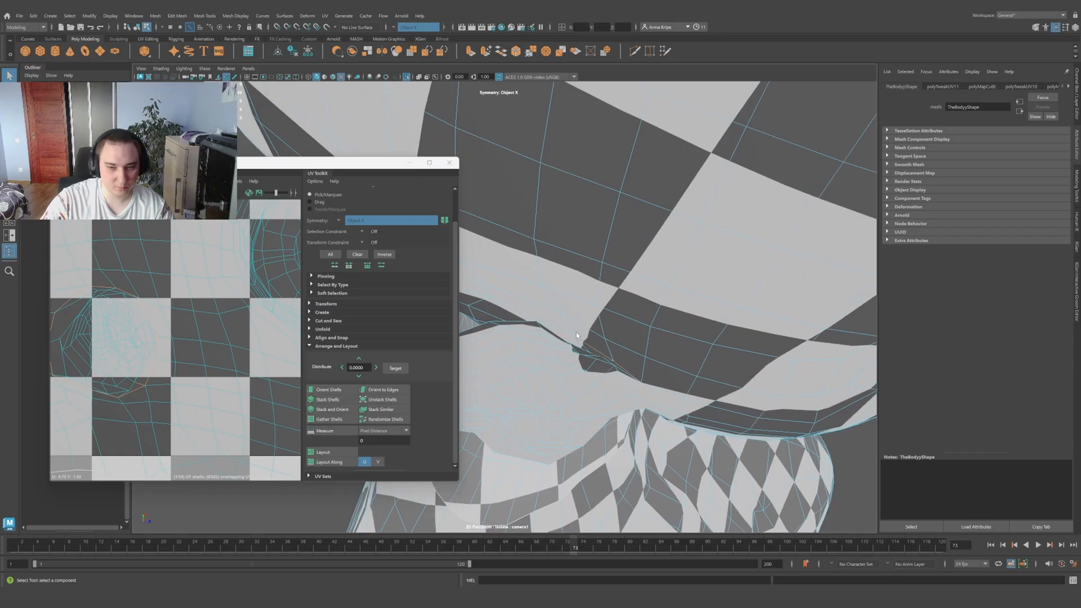
scroll(208, 276, "down", 4)
left_click_drag(584, 277, 563, 355, "alt")
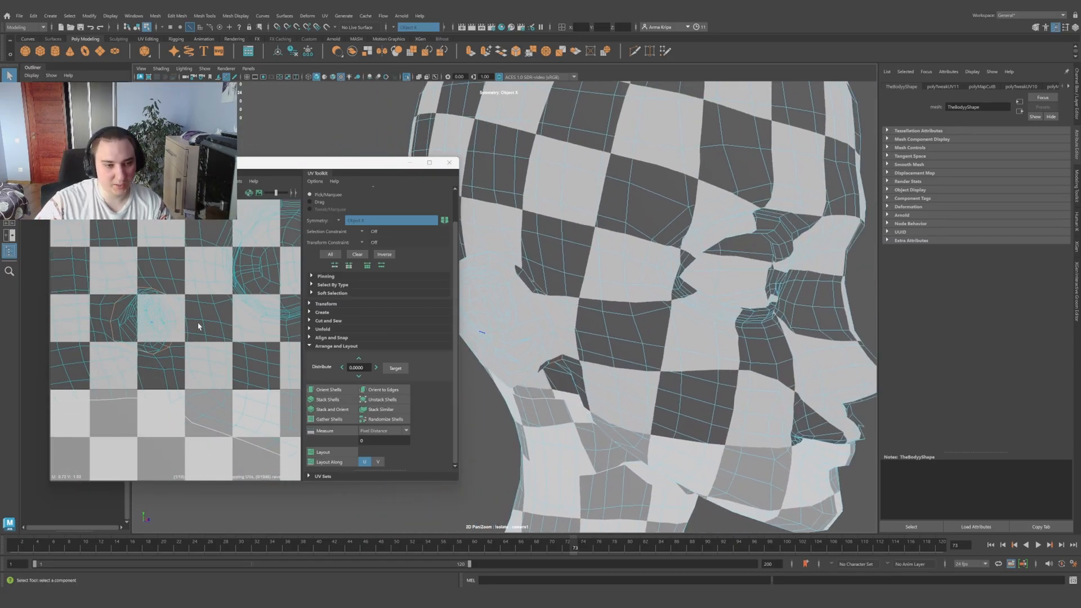
right_click(224, 308, "shift")
left_click(193, 321)
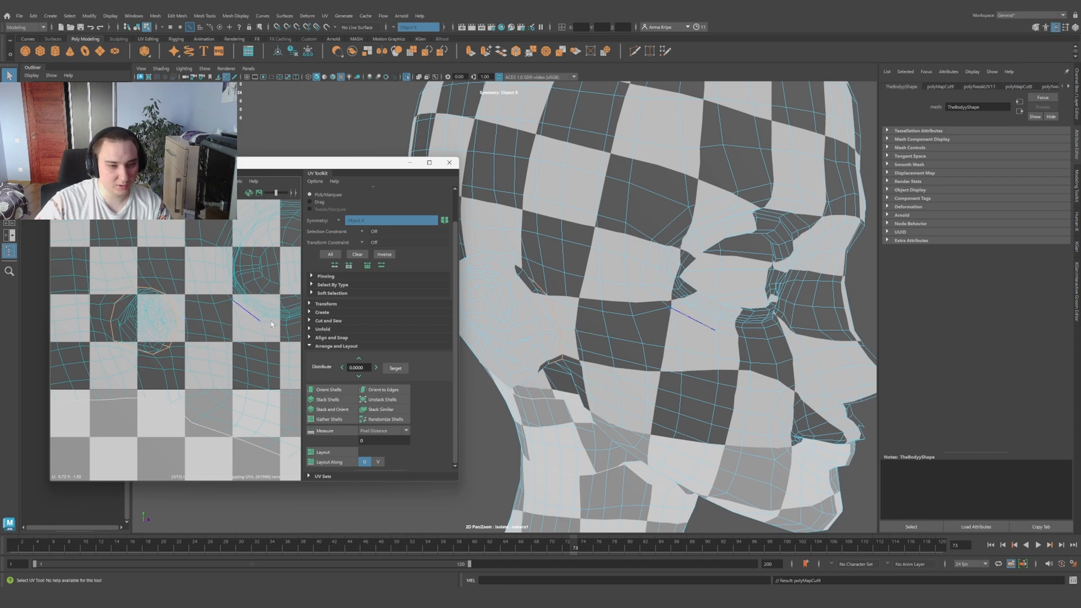
Step: Select the UV shells of both separated ears and move them straight up, clear of the head shell
right_click_drag(213, 326, 181, 323)
left_click(145, 319)
scroll(169, 311, "down", 10)
key("w")
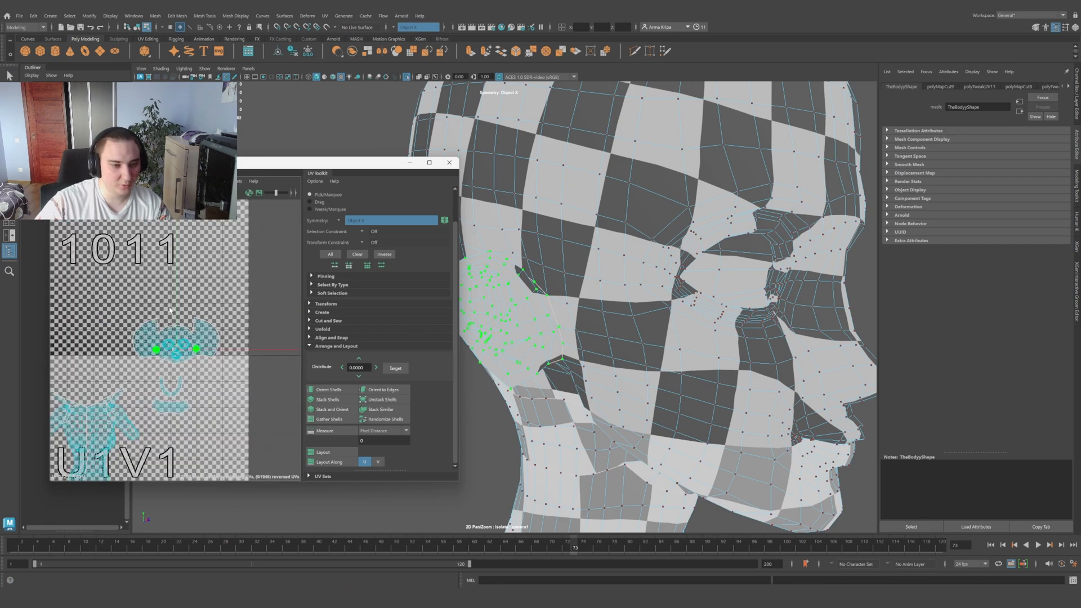
left_click_drag(173, 299, 173, 238)
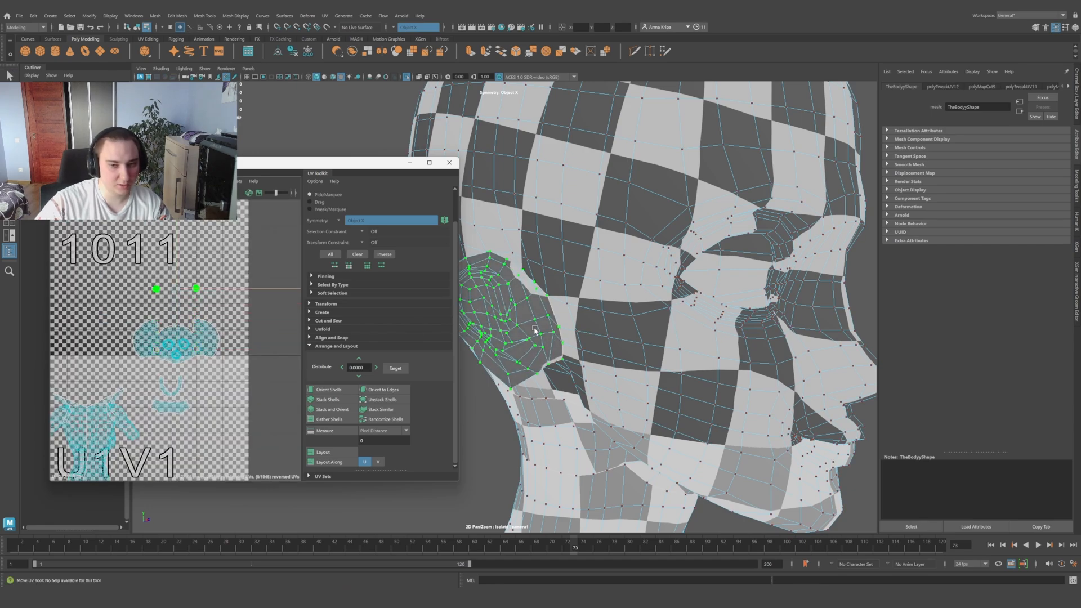
Step: Clear the ear selection and examine the checker pattern on the face and around the eyes
scroll(210, 341, "up", 4)
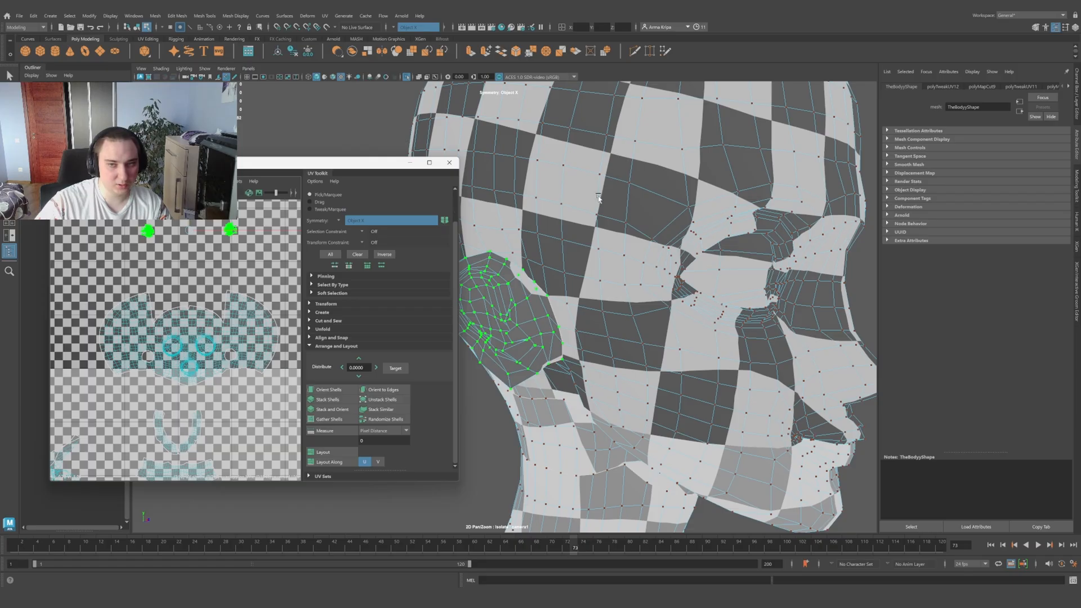
scroll(598, 197, "down", 3)
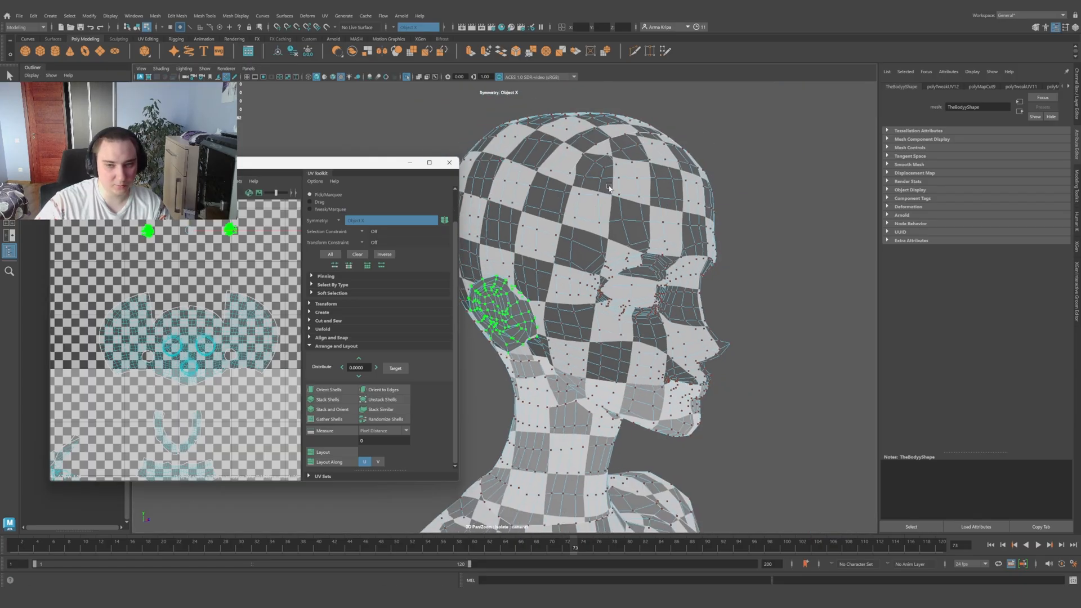
scroll(601, 218, "up", 4)
scroll(208, 337, "up", 5)
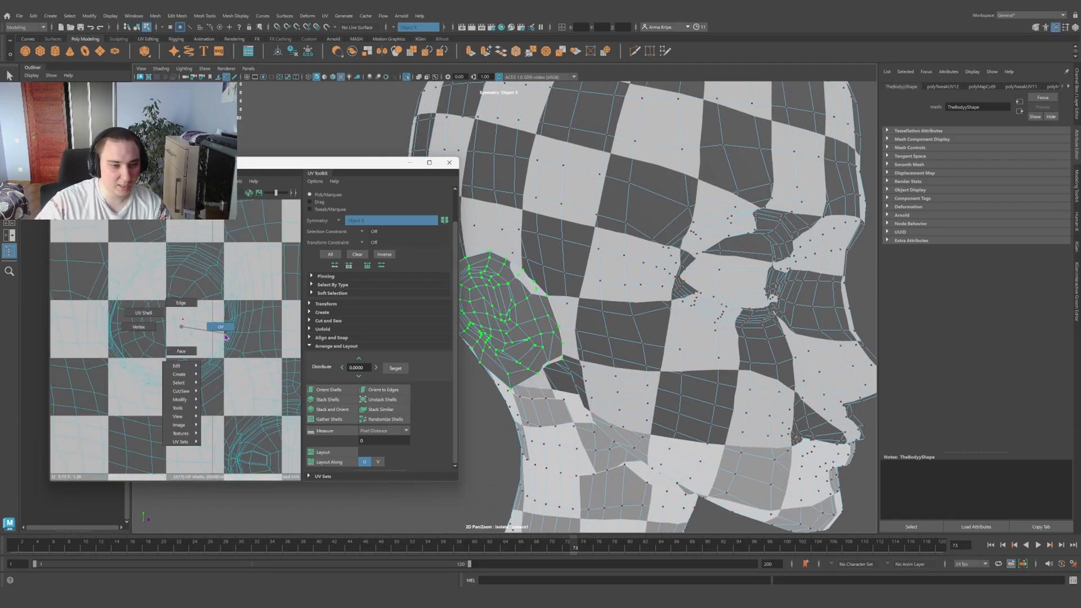
scroll(726, 273, "down", 2)
left_click_drag(729, 275, 687, 280, "alt")
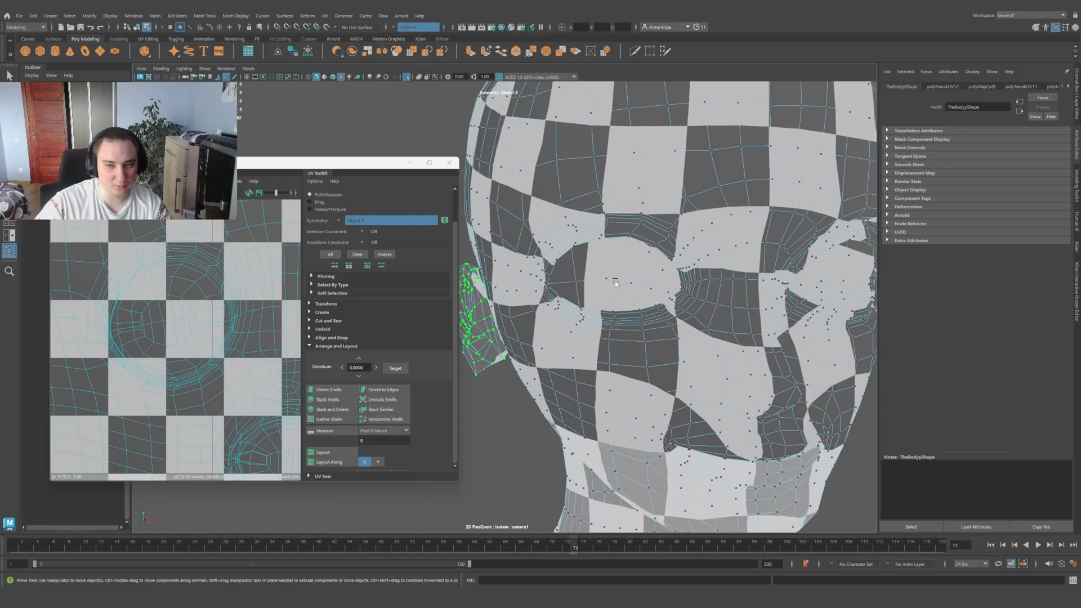
left_click(613, 281)
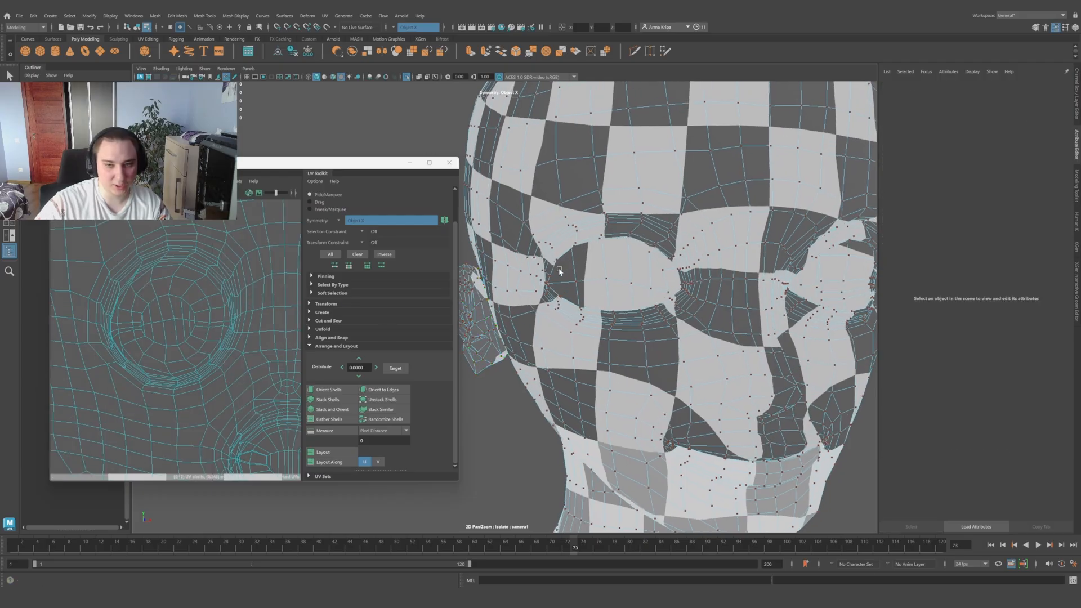
scroll(559, 272, "down", 4)
mouse_move(611, 246)
left_mouse_down("alt")
mouse_move(615, 227)
mouse_move(600, 239)
left_mouse_up("alt")
scroll(594, 248, "up", 5)
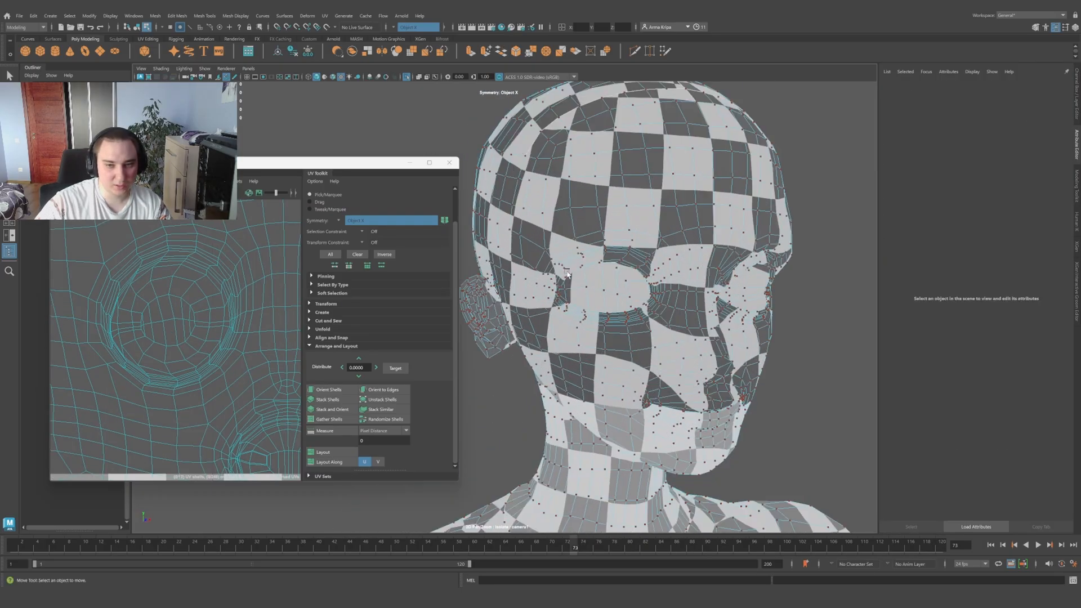
Step: Select the edge loop around the eye socket and cut the UVs along it
right_click_drag(591, 251, 593, 227)
middle_click_drag(650, 237, 583, 269, "alt")
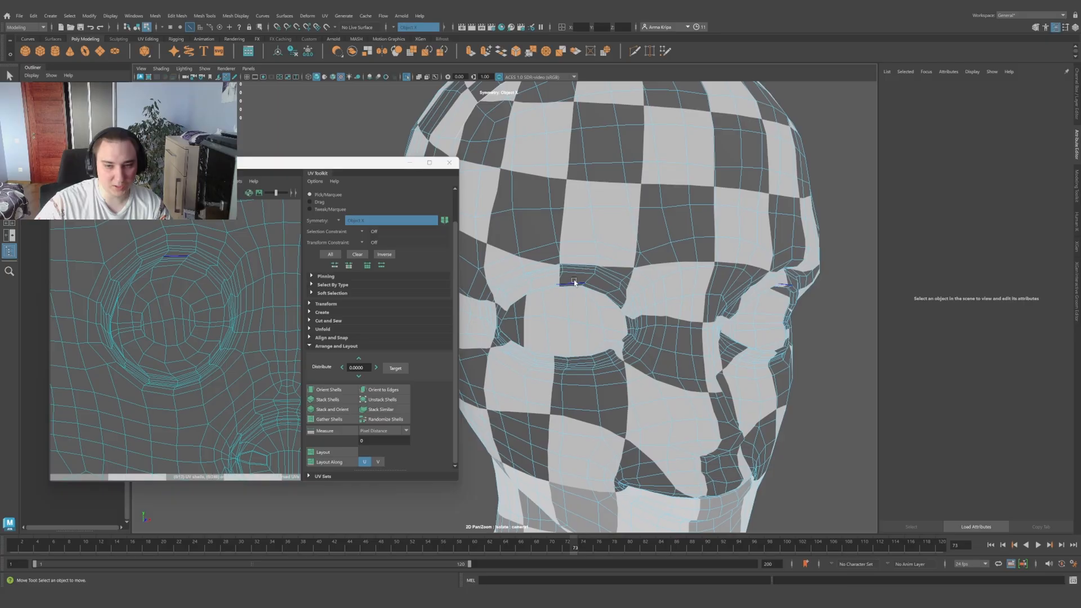
left_click_drag(569, 206, 562, 237, "alt")
scroll(558, 228, "down", 2)
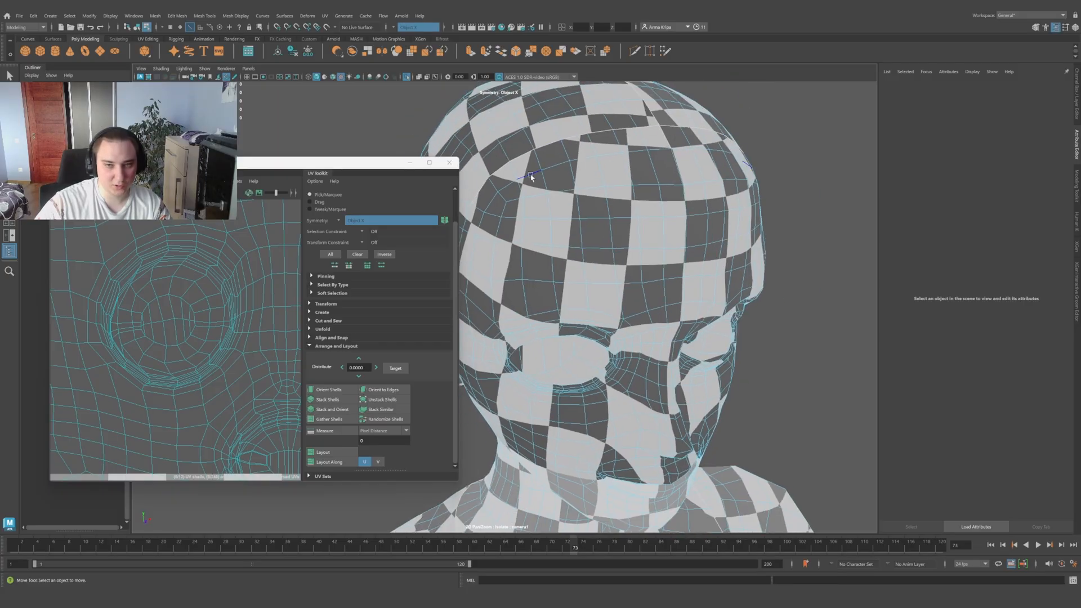
scroll(575, 234, "up", 3)
left_click_drag(586, 306, 584, 277, "alt")
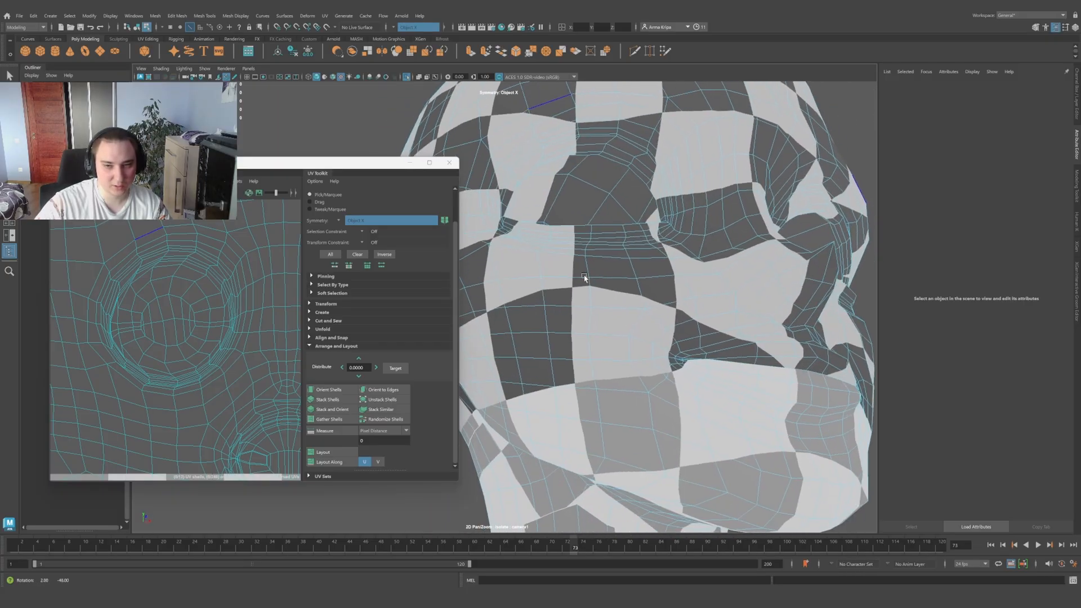
middle_click_drag(584, 278, 656, 380, "alt")
key("1")
left_click_drag(652, 378, 727, 396, "alt")
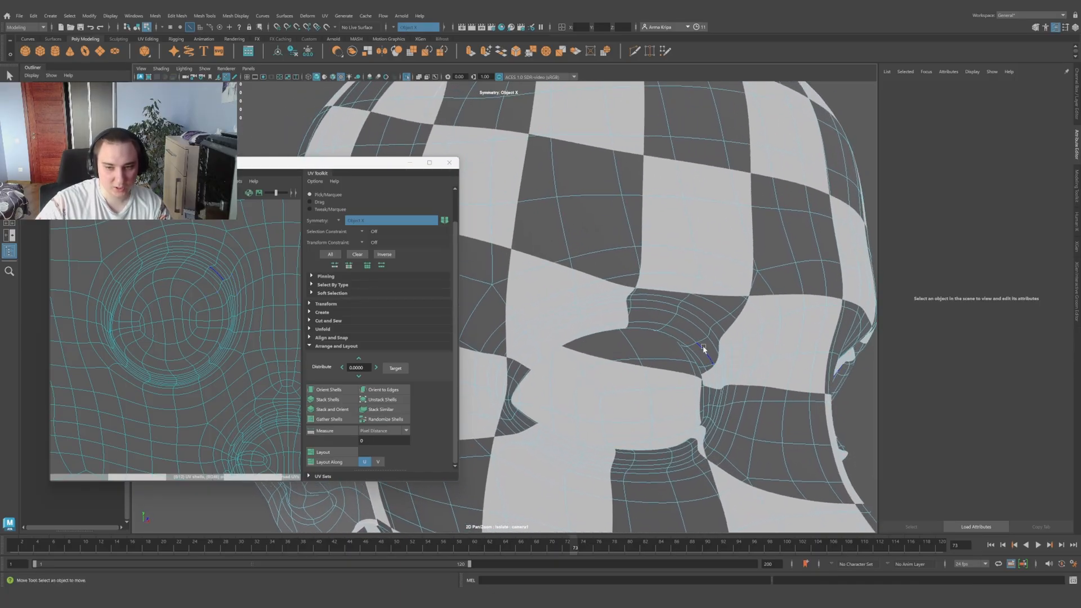
key("1")
left_click(679, 344)
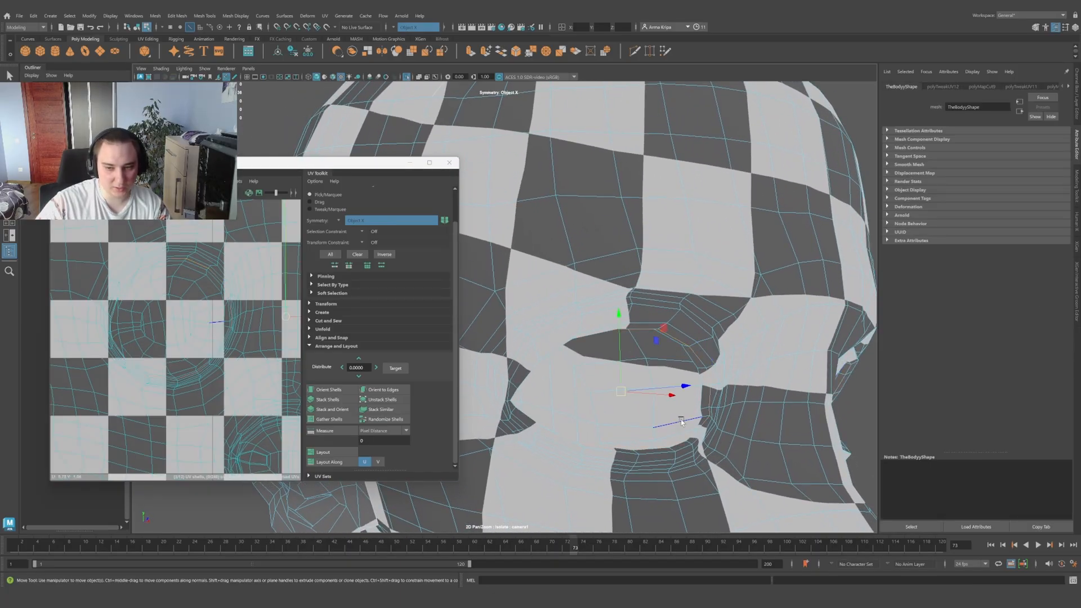
right_click(203, 302, "shift")
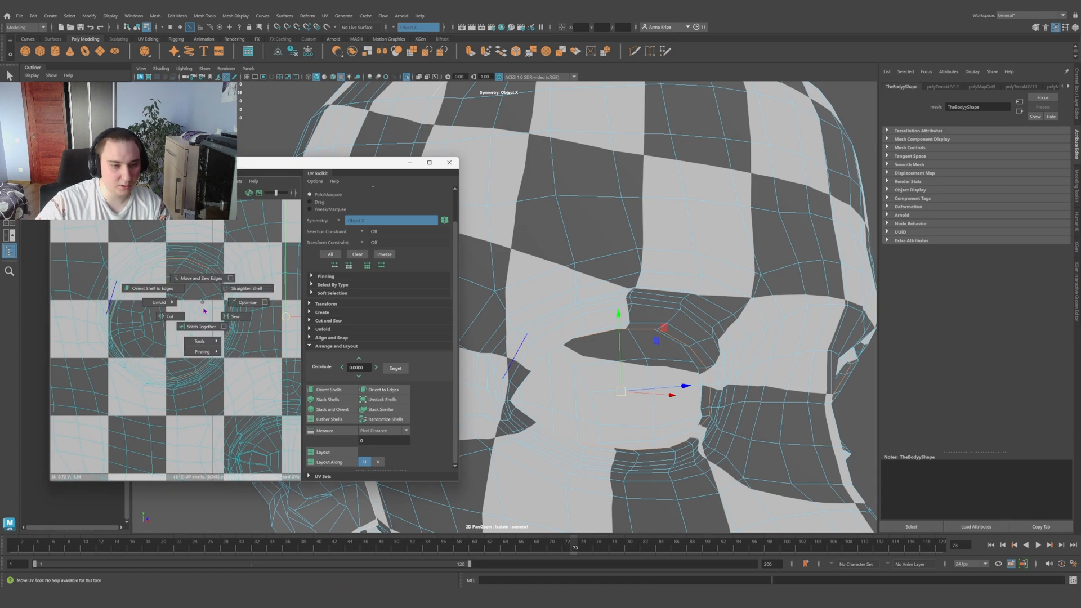
right_click_drag(204, 310, 170, 317, "shift")
Step: Examine the new eye socket seam and the edges beside it from several angles
scroll(602, 338, "down", 4)
left_click_drag(602, 337, 607, 350, "alt")
scroll(614, 359, "up", 4)
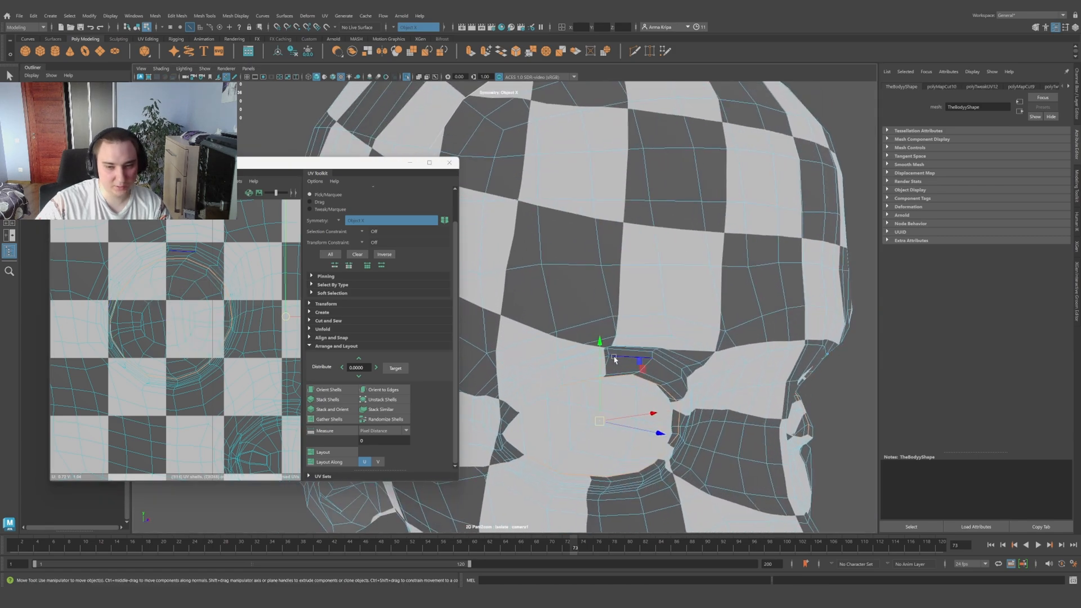
left_click_drag(704, 403, 706, 349, "alt")
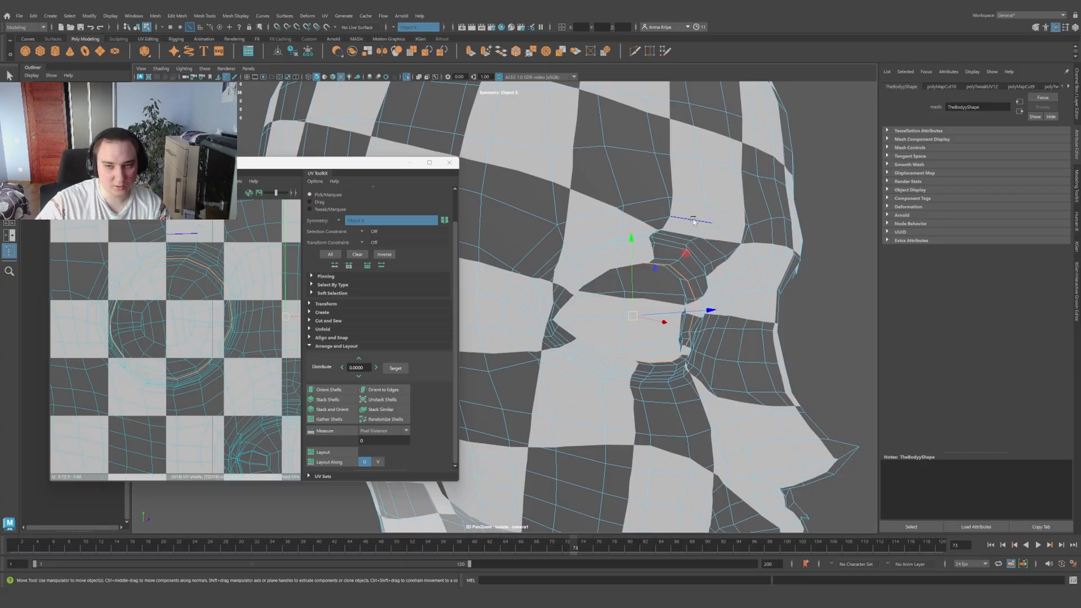
left_click_drag(700, 252, 708, 308, "alt")
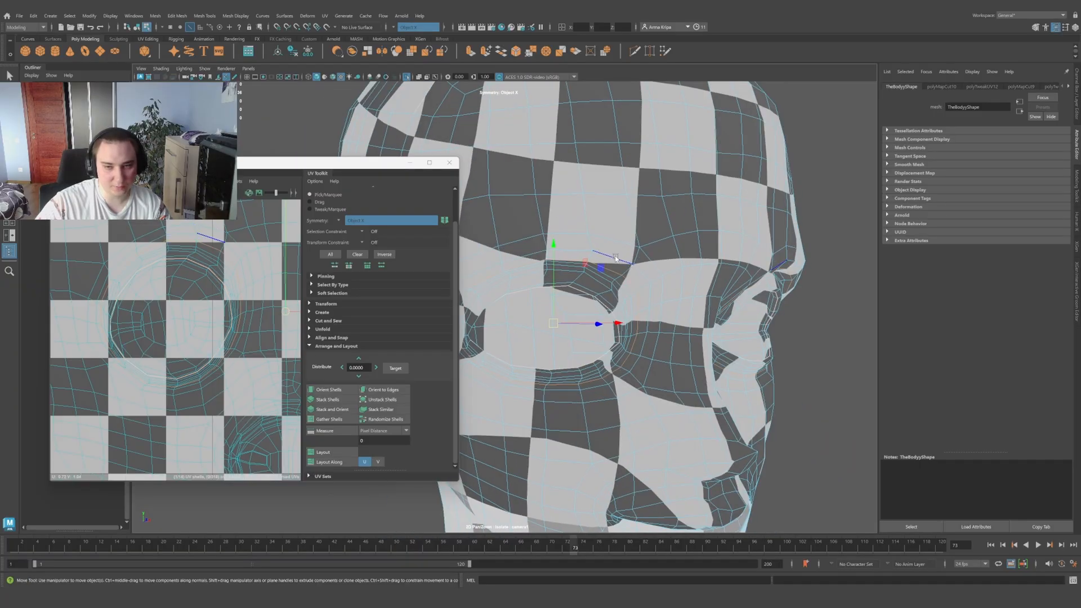
left_click_drag(571, 258, 655, 282, "alt")
scroll(652, 321, "up", 3)
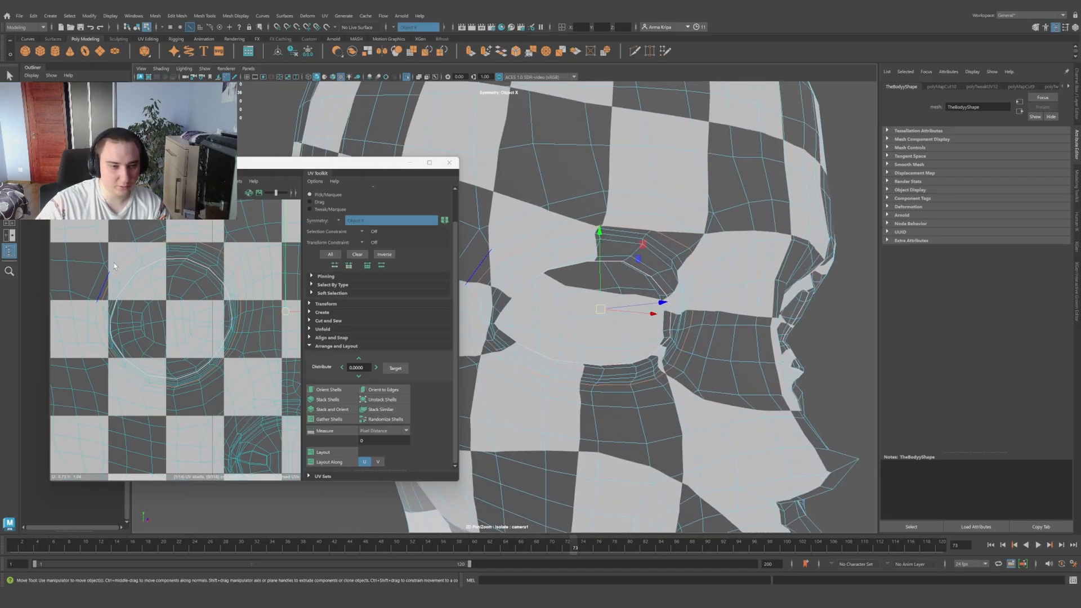
Step: Cut the UVs along the selected eye socket edges and move both detached eye shells straight up above the head shell
right_click(169, 279, "shift")
right_click_drag(137, 297, 136, 297, "shift")
scroll(670, 338, "down", 5)
left_click_drag(726, 332, 636, 321, "alt")
right_click_drag(206, 291, 232, 294)
double_click(199, 307)
scroll(201, 307, "down", 10)
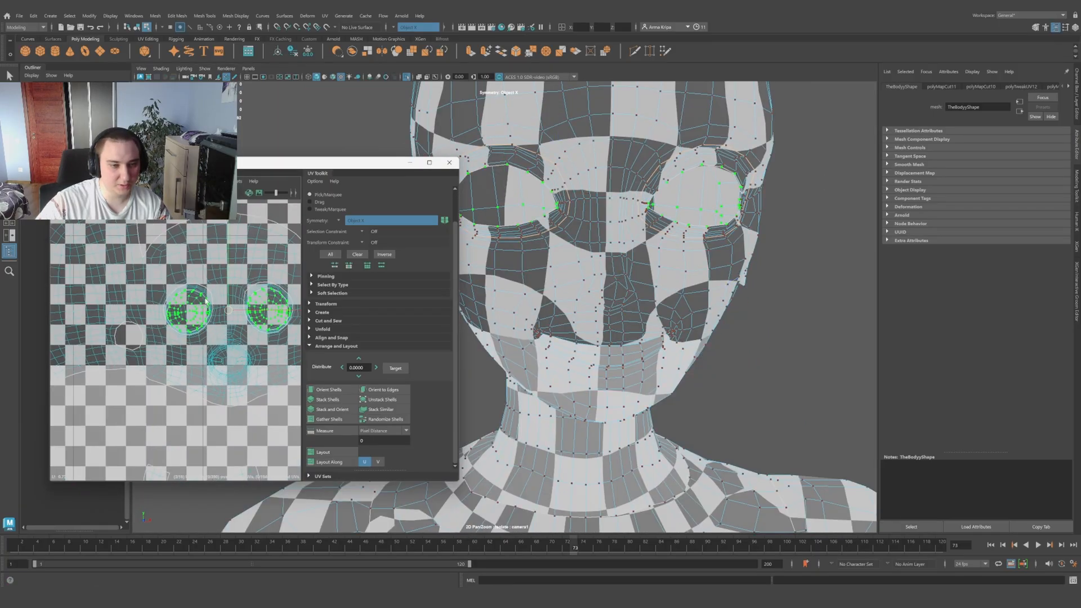
middle_click_drag(208, 239, 201, 284, "alt")
left_click_drag(206, 280, 207, 198)
double_click(200, 351)
scroll(631, 361, "up", 5)
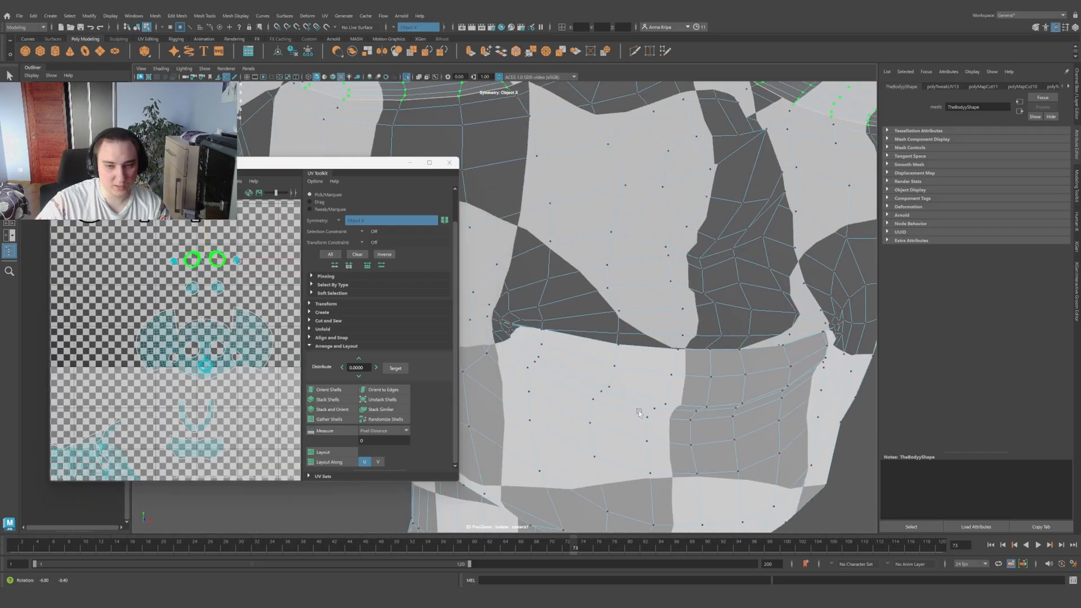
Step: Select the edge loop along the lip opening and add the adjoining loop inside the mouth
left_click_drag(636, 366, 717, 376, "alt")
left_click_drag(551, 337, 612, 321, "alt")
right_click_drag(612, 321, 613, 297)
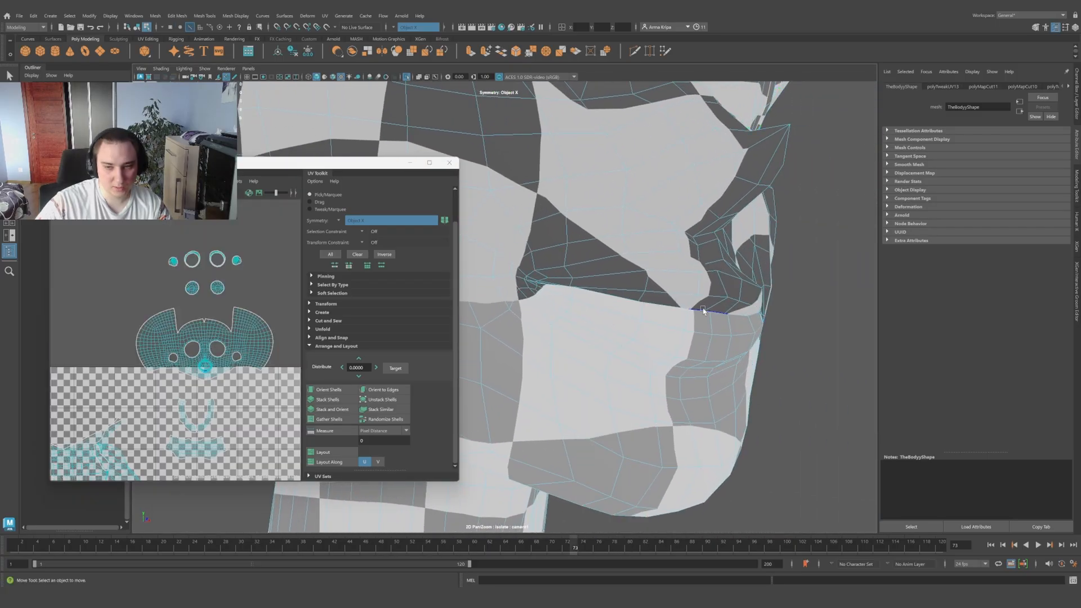
double_click(695, 311)
left_click_drag(716, 360, 638, 348, "alt")
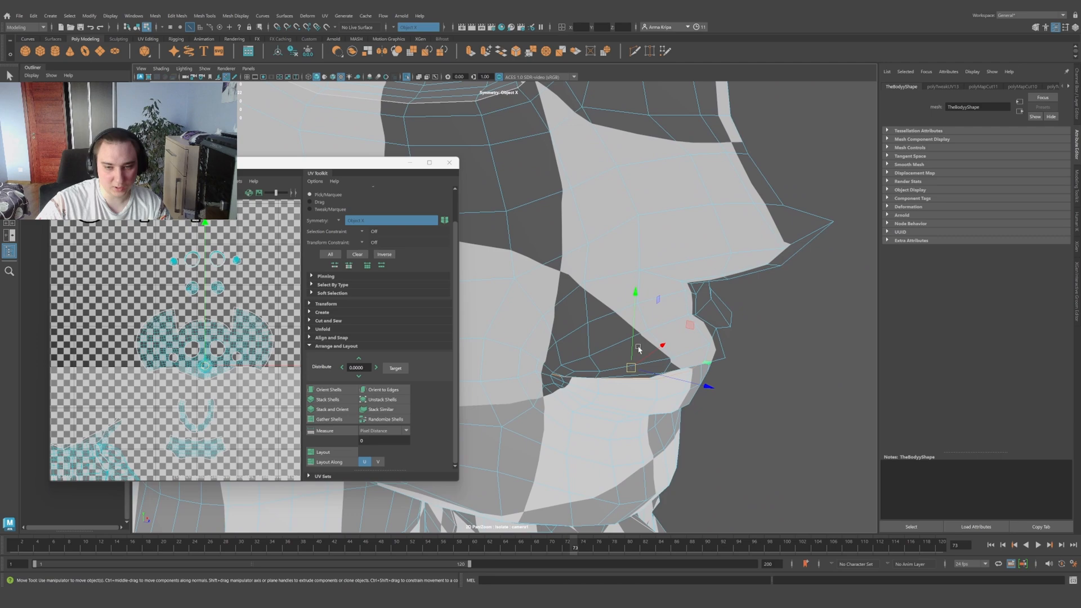
double_click(604, 352, "shift")
scroll(551, 390, "up", 4)
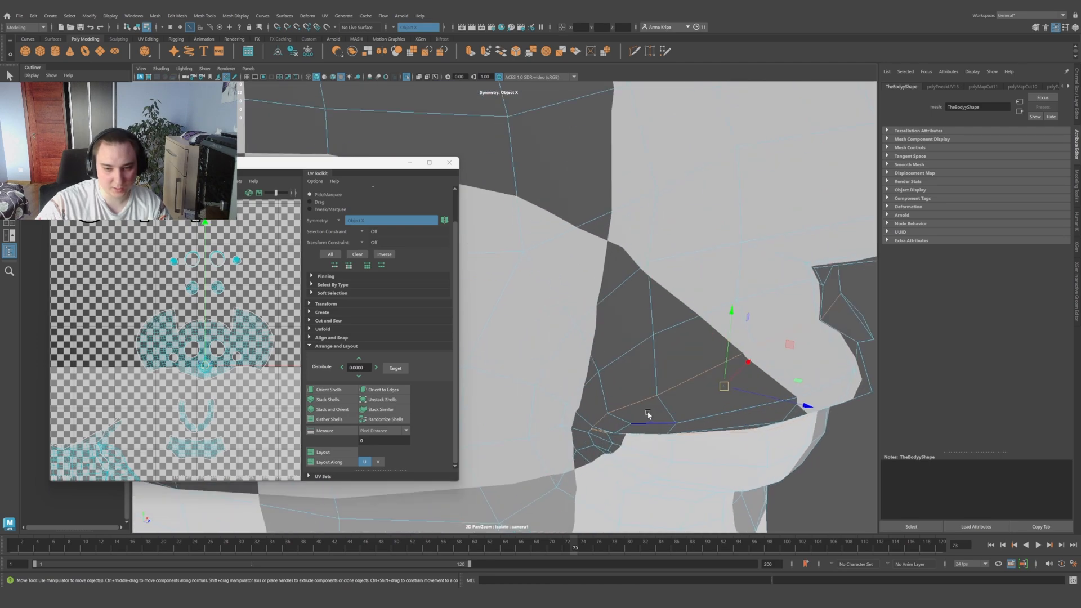
Step: Complete the mouth selection with the edges at the mouth corner and cut the UVs along it
middle_click_drag(647, 415, 586, 332, "alt")
double_click(547, 360, "shift")
left_click_drag(595, 384, 633, 367, "alt")
key("ctrl+z")
key("ctrl+z")
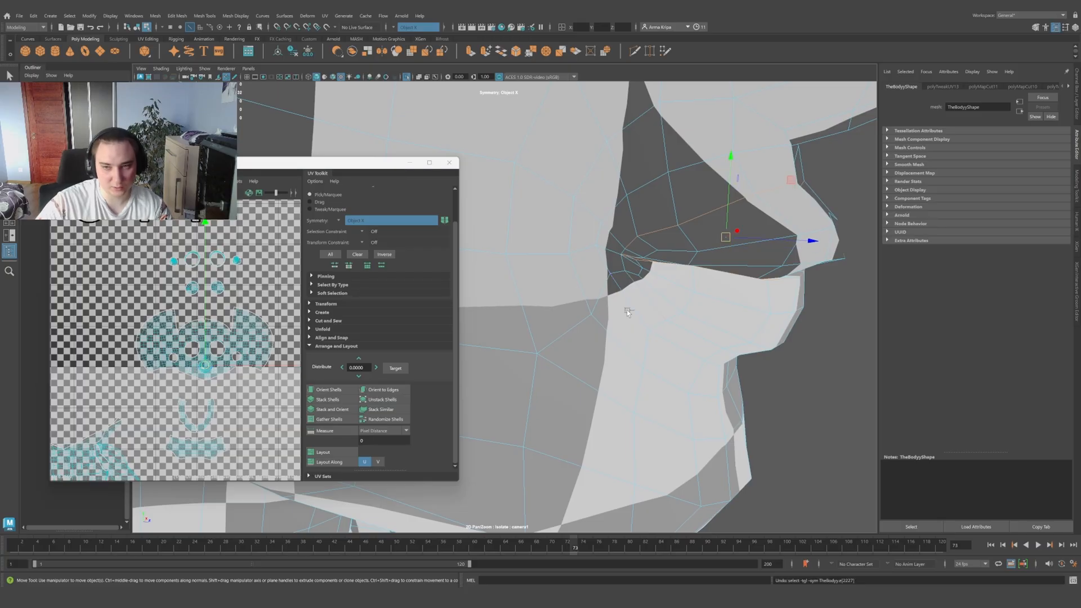
key("shift+z")
left_click(623, 249, "shift")
scroll(677, 317, "down", 4)
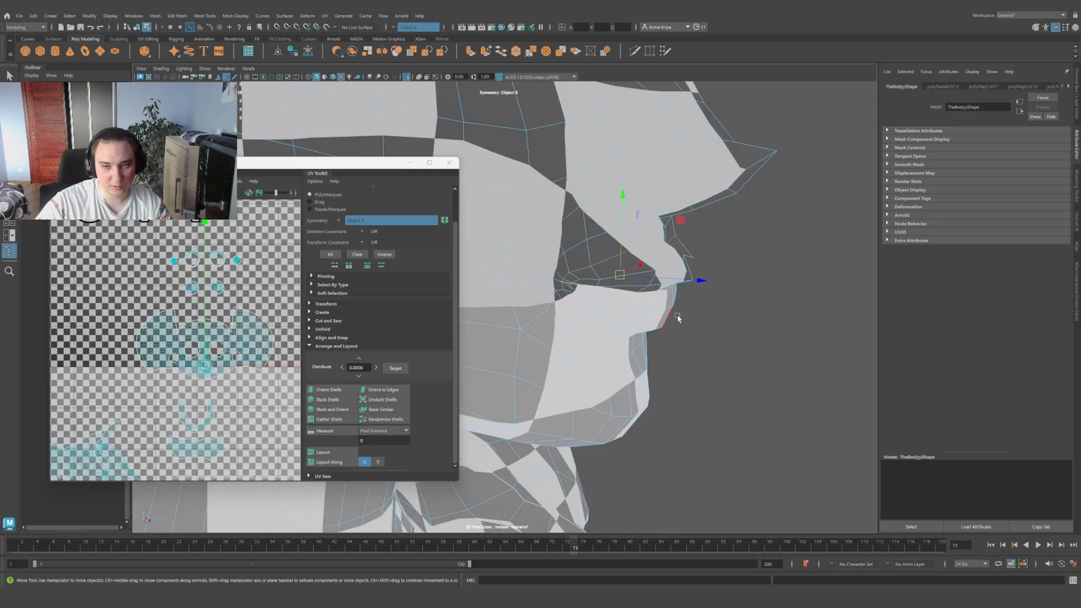
left_click_drag(702, 283, 710, 316, "alt")
left_click_drag(766, 341, 735, 342, "alt")
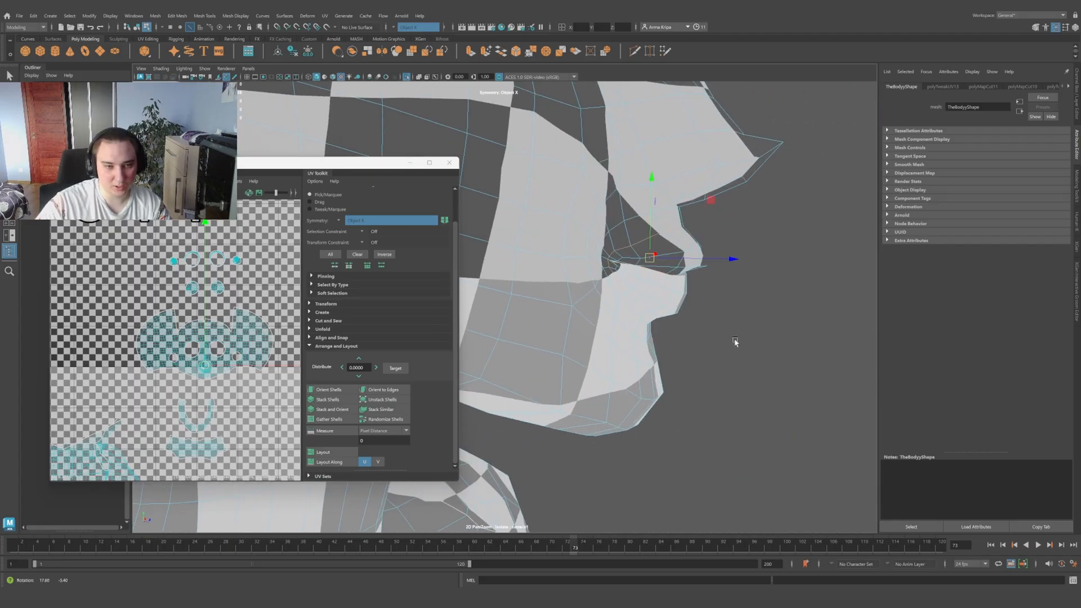
right_click_drag(250, 320, 253, 295, "shift")
Step: Select the edge loop around the outside of the lips and cut the UVs along it
left_click_drag(676, 276, 524, 312, "alt")
scroll(637, 293, "down", 5)
middle_click_drag(523, 311, 595, 373, "alt")
scroll(595, 372, "up", 4)
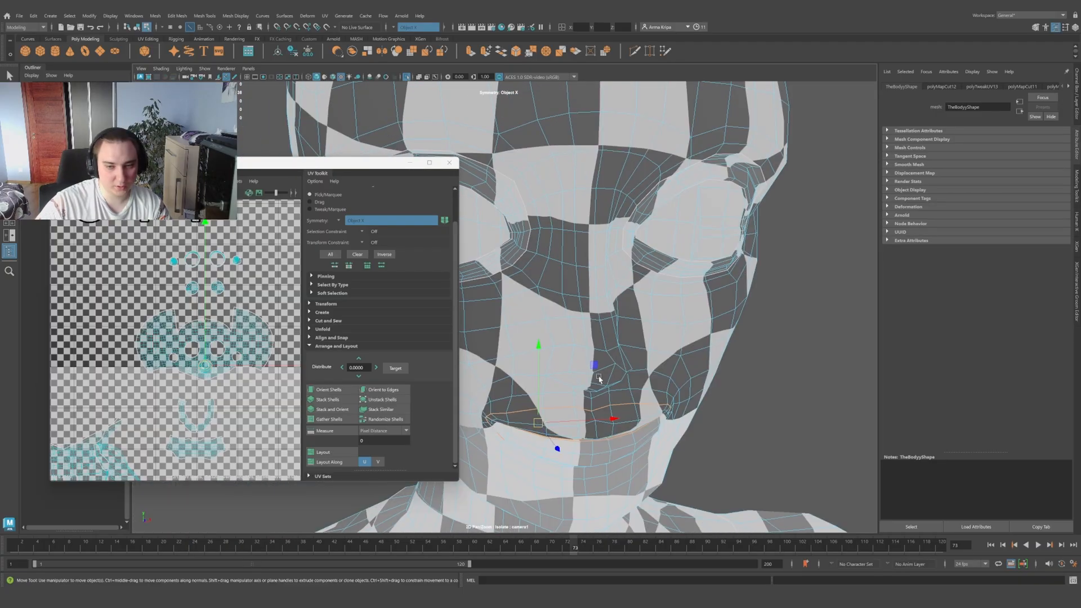
left_click_drag(599, 380, 712, 325, "alt")
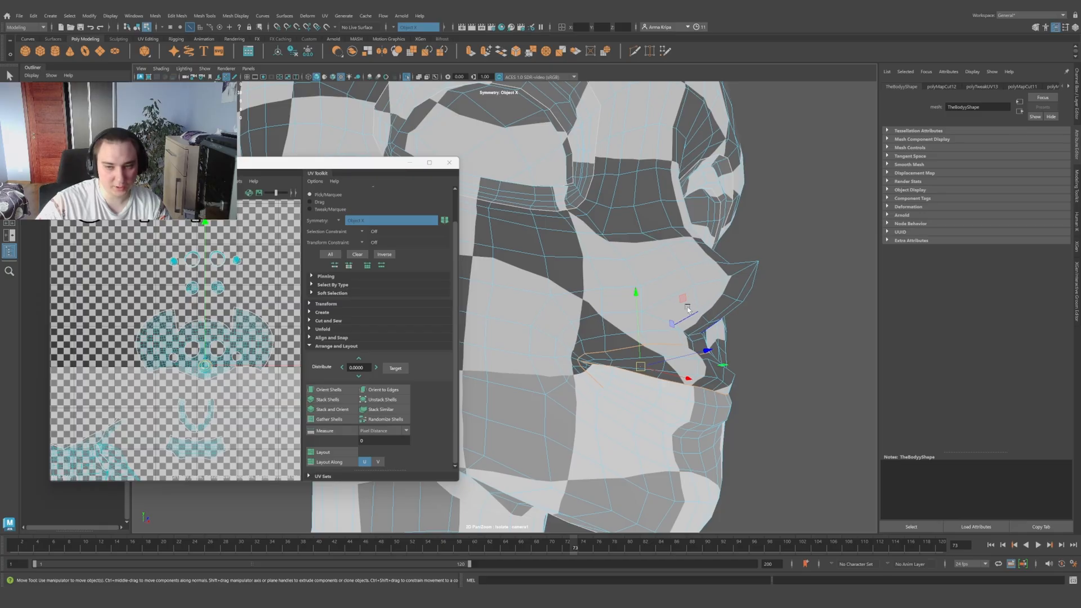
left_click_drag(686, 311, 640, 322, "alt")
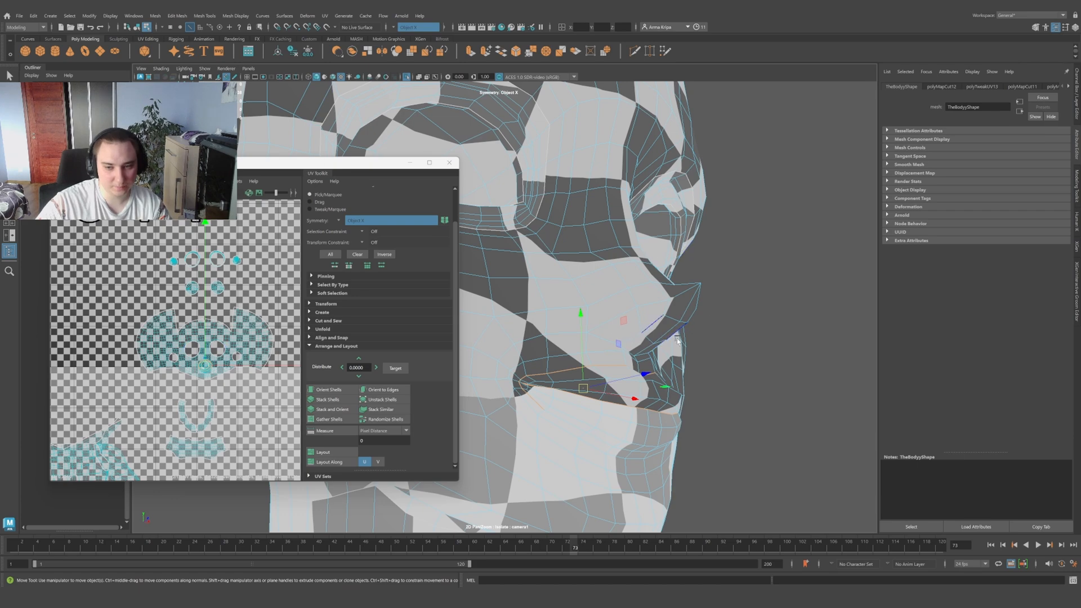
left_click_drag(678, 340, 619, 415, "alt")
left_click_drag(505, 397, 580, 405, "alt")
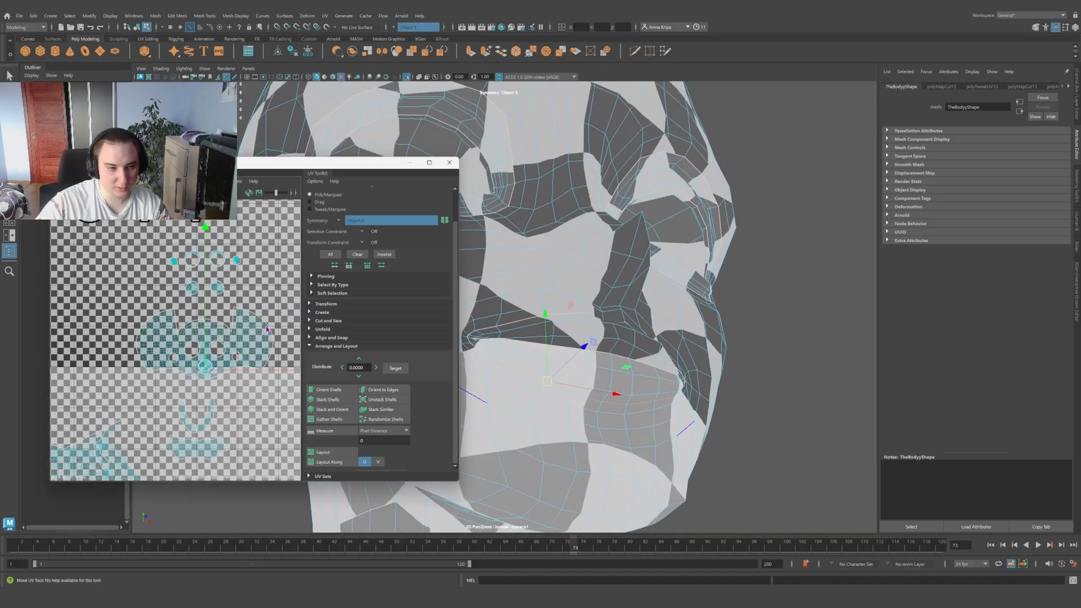
right_click_drag(259, 322, 244, 321, "shift")
scroll(220, 371, "up", 5)
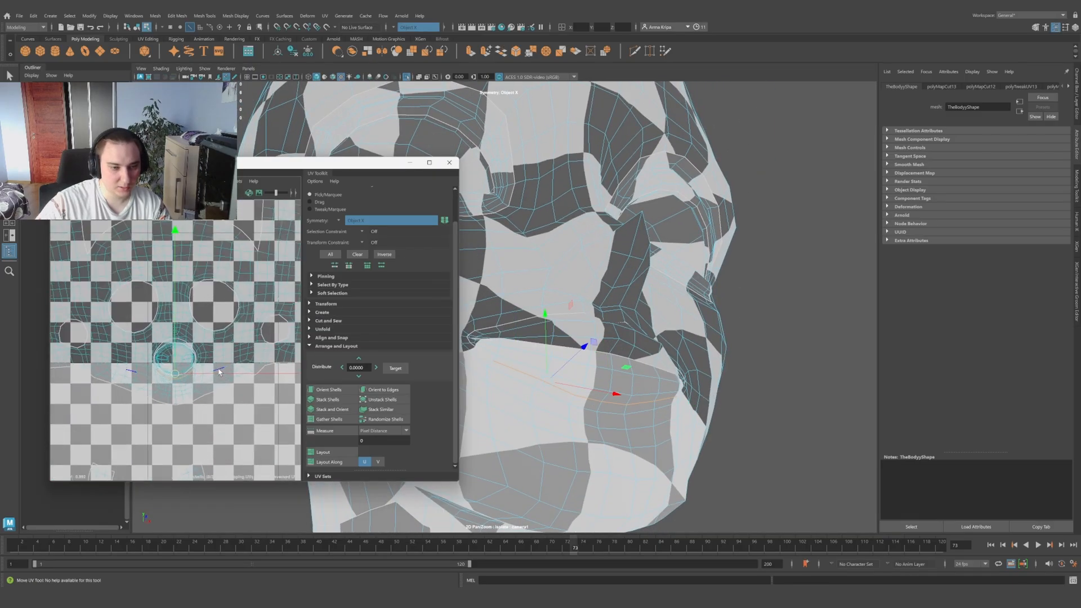
Step: Select the detached mouth shell and move it straight down, clear of the head shell
scroll(174, 367, "up", 5)
right_click_drag(172, 345, 208, 348)
double_click(208, 348)
scroll(195, 344, "down", 6)
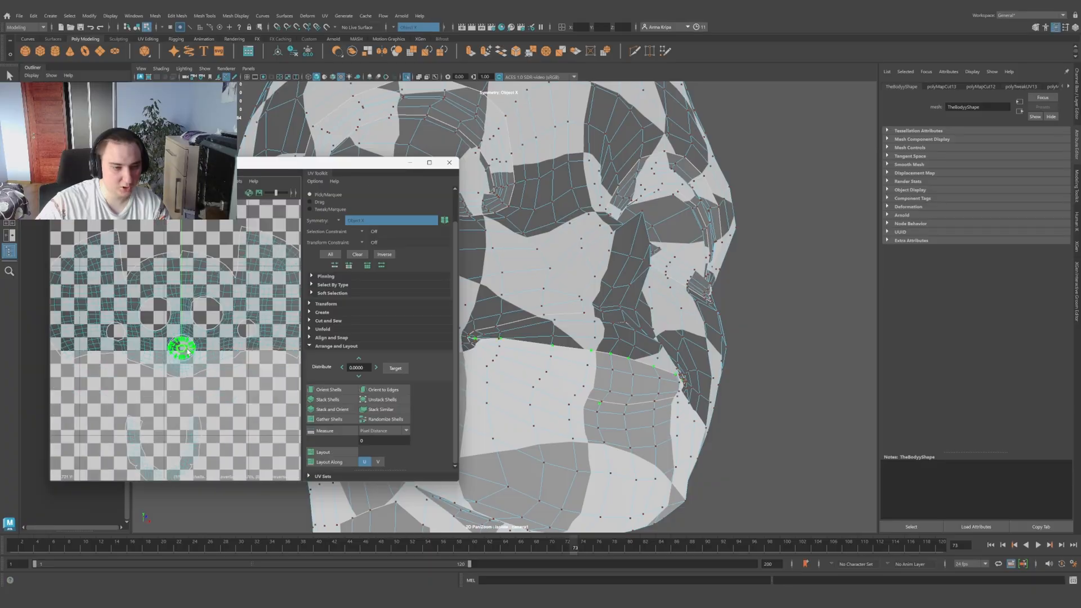
left_click_drag(184, 206, 184, 238)
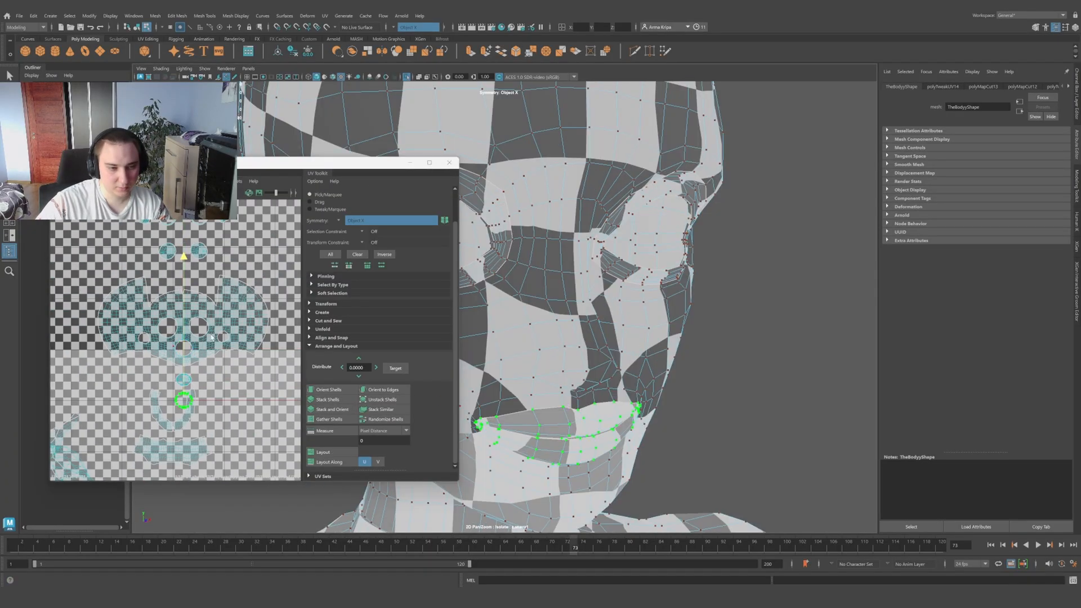
left_click_drag(676, 321, 733, 256, "alt")
left_click_drag(683, 263, 639, 278, "alt")
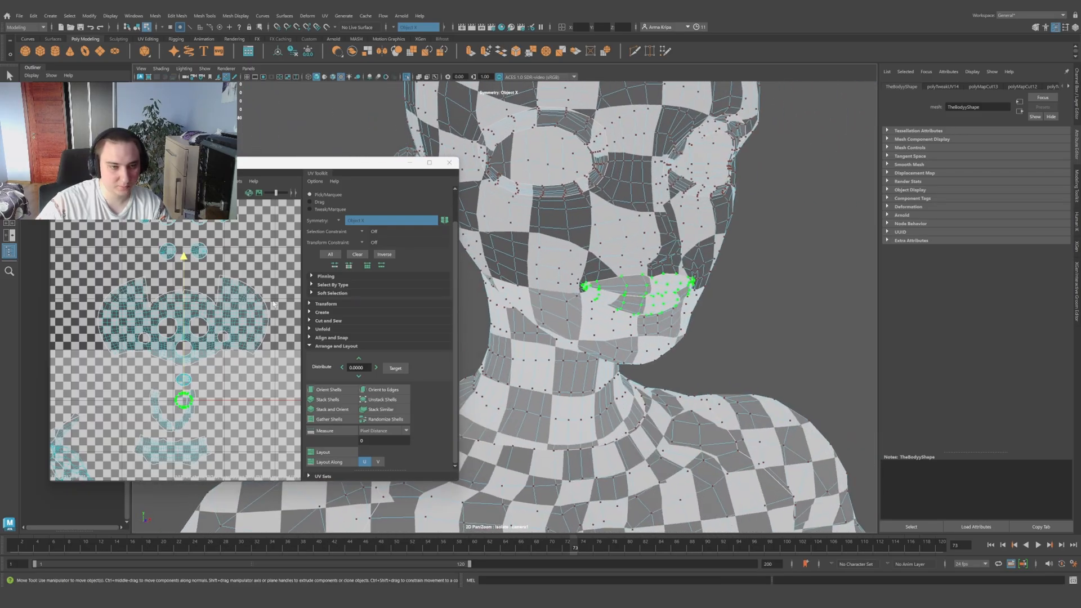
Step: Select the head's UV shell, unfold it, and check the checker pattern across the face and jaw
left_click(236, 310)
right_click_drag(219, 312, 120, 308, "shift")
left_click_drag(574, 276, 635, 400, "alt")
middle_click_drag(635, 400, 627, 362, "alt")
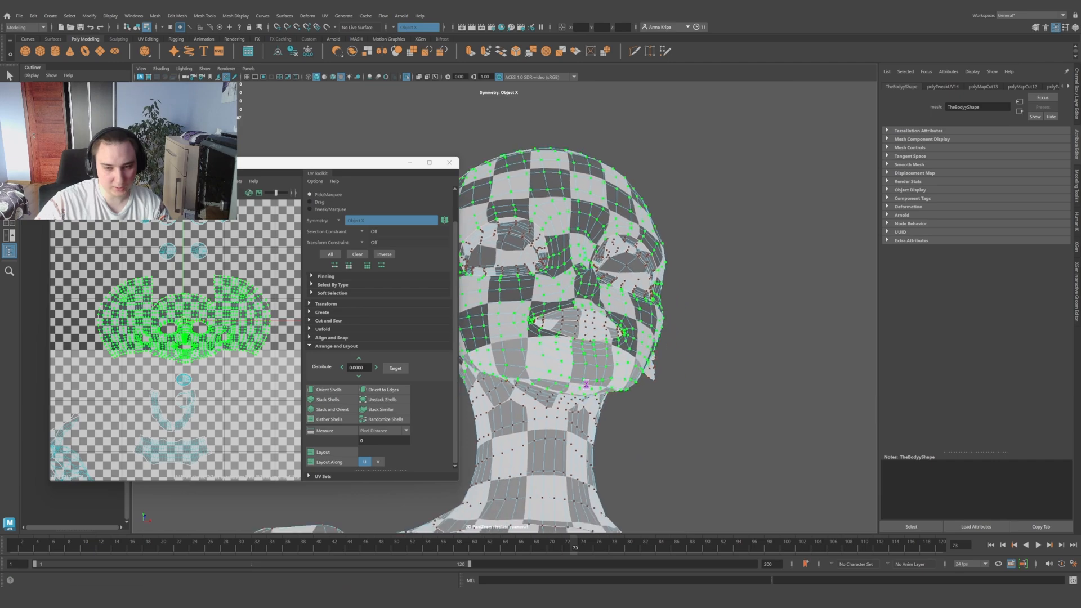
scroll(598, 383, "up", 4)
left_click_drag(601, 385, 570, 376, "alt")
scroll(562, 276, "down", 4)
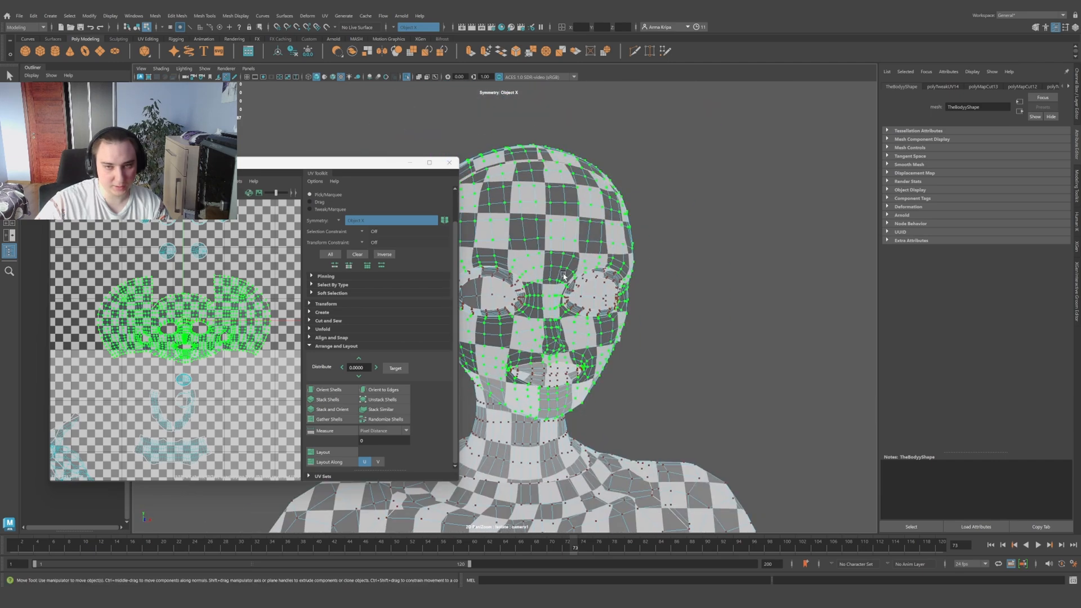
left_click_drag(568, 273, 551, 247, "alt")
scroll(553, 398, "up", 4)
left_click_drag(556, 401, 553, 337, "alt")
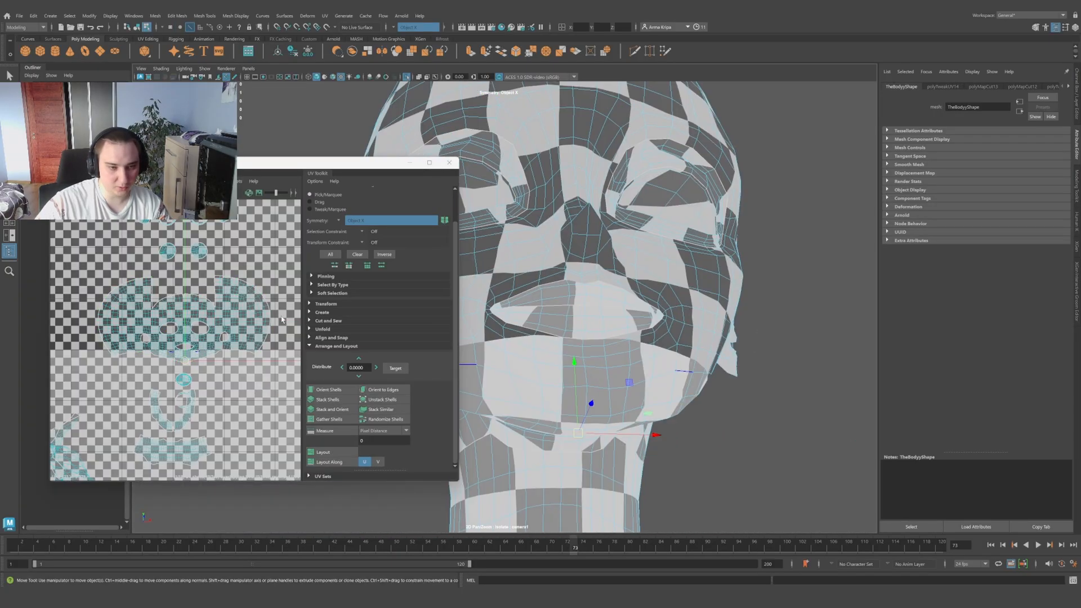
Step: Cut the UVs along the selected edges beneath the chin
scroll(203, 337, "up", 5)
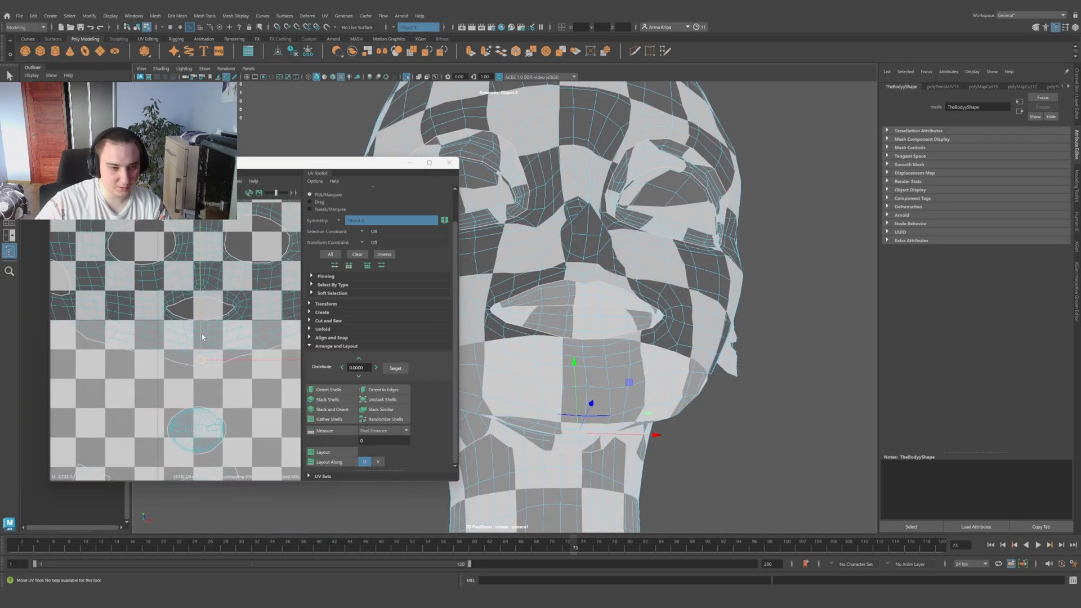
left_click_drag(626, 414, 623, 371, "alt")
left_click_drag(575, 256, 638, 257, "alt")
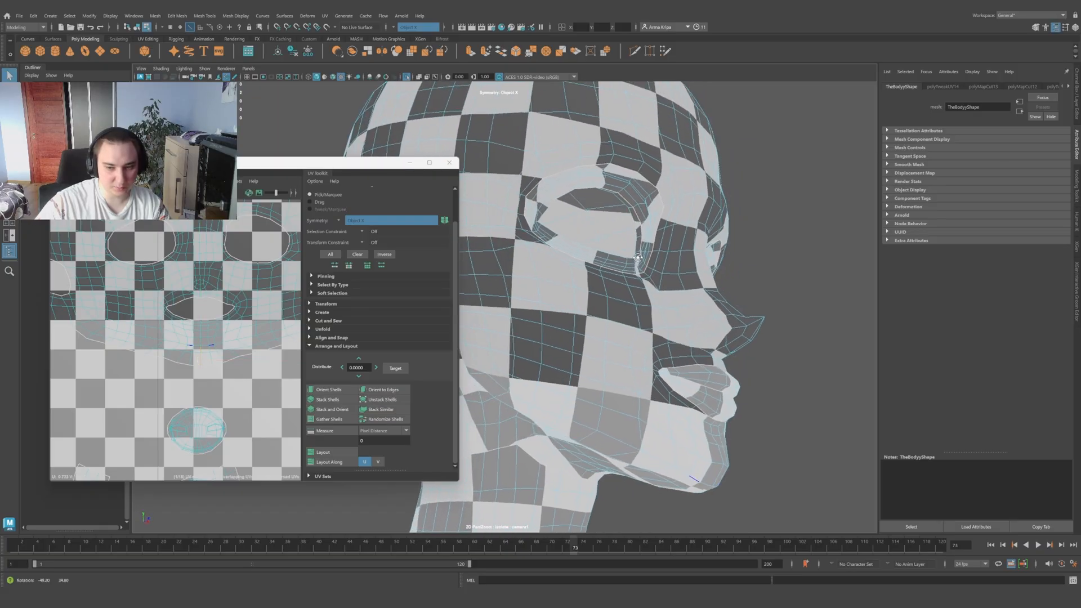
key("shift+x")
scroll(246, 313, "down", 2)
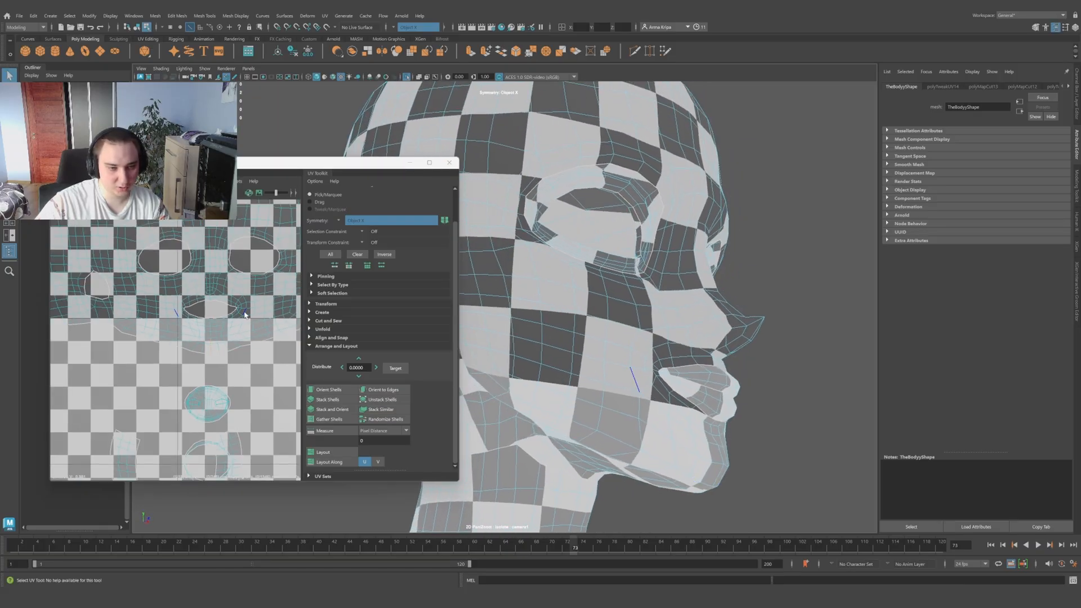
Step: Select the whole head shell and move it down below the other UV shells
mouse_move(244, 314)
right_mouse_down()
mouse_move(217, 322)
mouse_move(251, 304)
right_mouse_up()
right_click_drag(231, 316, 151, 287)
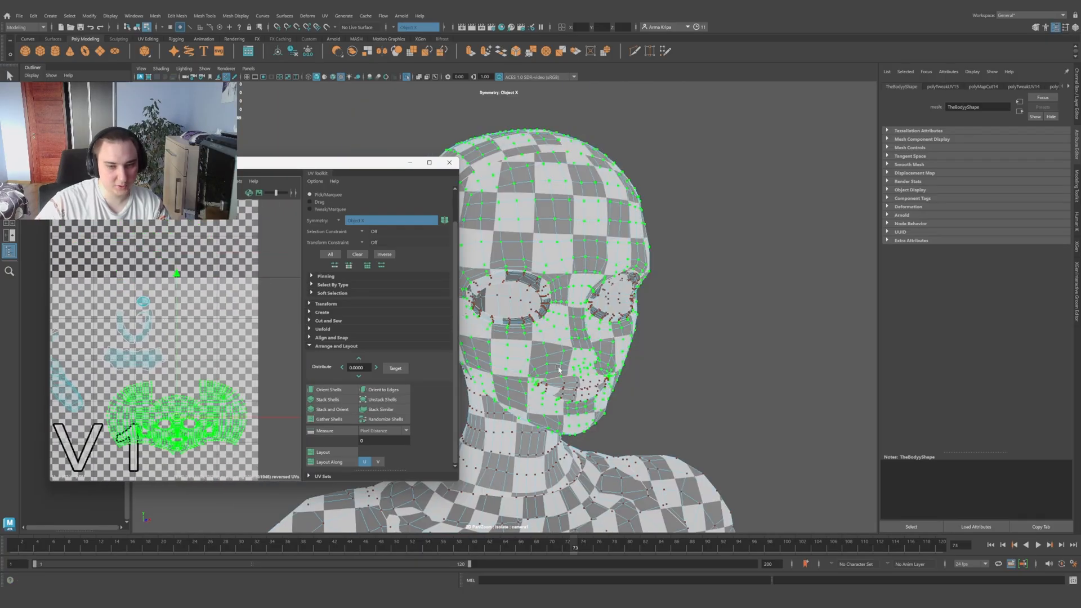
left_click_drag(558, 370, 505, 367, "alt")
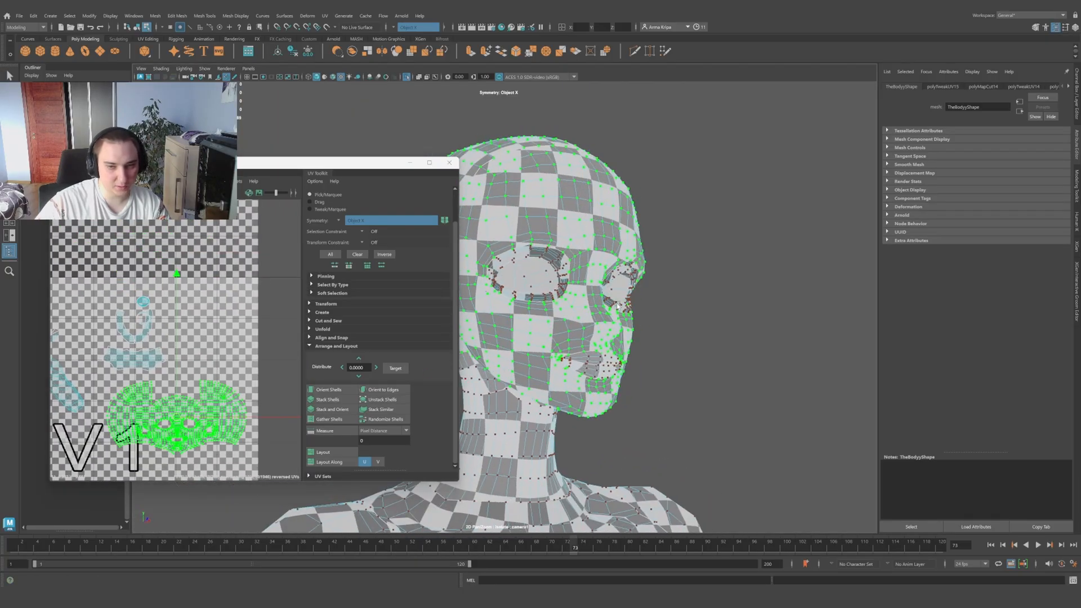
left_click_drag(535, 303, 547, 360, "alt")
left_click_drag(535, 225, 564, 258, "alt")
Step: Turn off the body's isolation to show the full character, and examine the face's checker pattern with hair and eyes
right_click_drag(565, 259, 596, 245)
key("ctrl+1")
left_click_drag(719, 293, 554, 346, "alt")
scroll(608, 377, "up", 5)
scroll(638, 445, "down", 5)
middle_click_drag(554, 346, 645, 363, "alt")
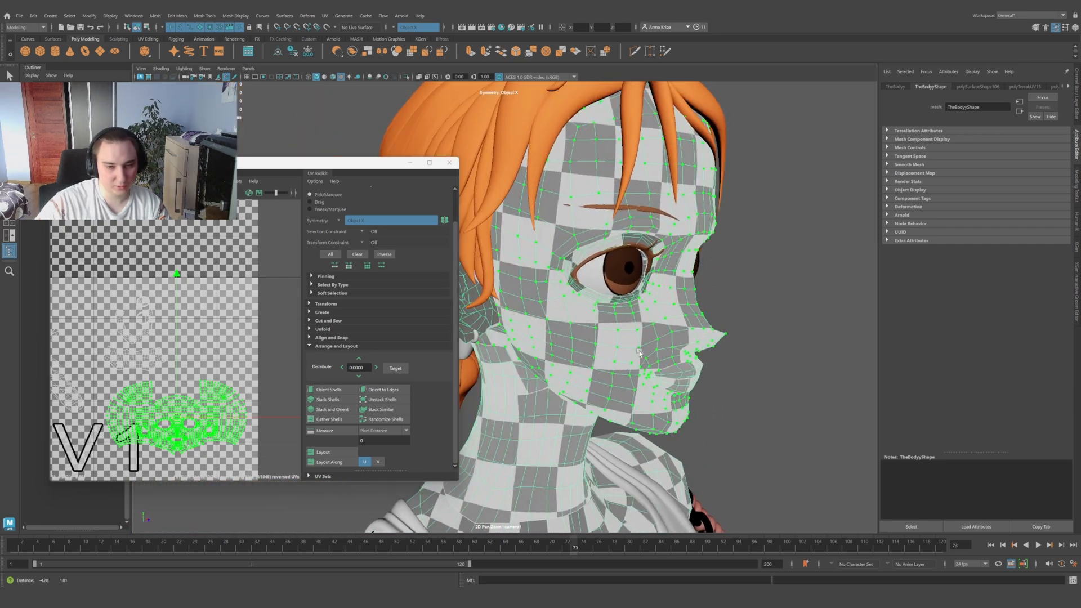
mouse_move(645, 363)
left_mouse_down("alt")
mouse_move(674, 345)
mouse_move(625, 360)
mouse_move(650, 345)
mouse_move(639, 355)
left_mouse_up("alt")
Step: Select the edges along the jawline where the face meets the neck and cut the UVs along them
right_click_drag(640, 356, 640, 315)
scroll(732, 383, "up", 3)
left_click_drag(788, 414, 755, 400, "alt")
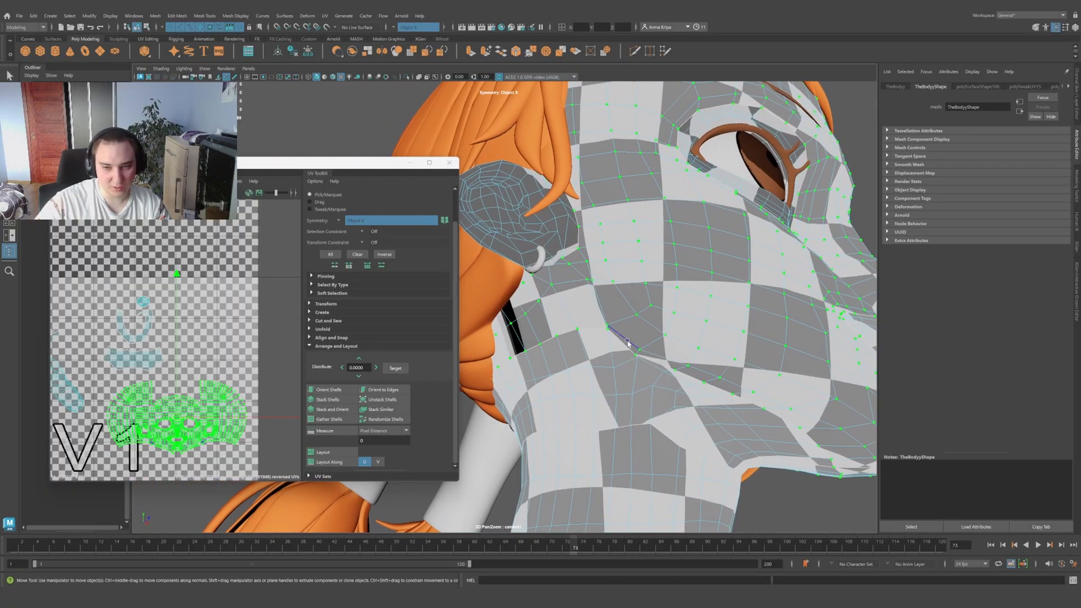
scroll(629, 343, "down", 3)
left_click_drag(630, 341, 679, 358, "alt")
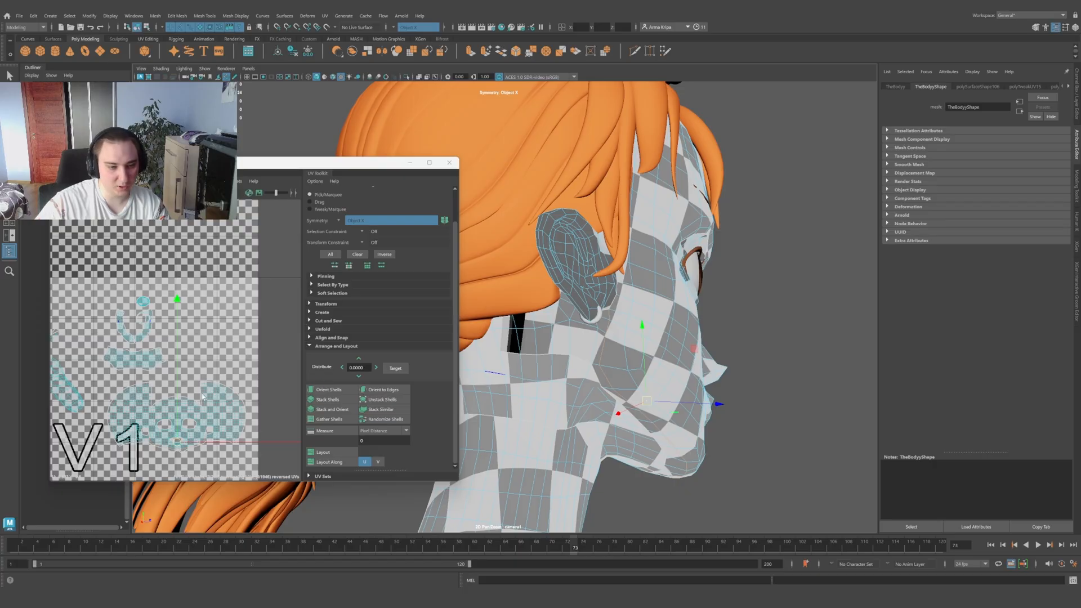
scroll(174, 445, "up", 6)
middle_click_drag(179, 461, 203, 392, "alt")
key("shift+x")
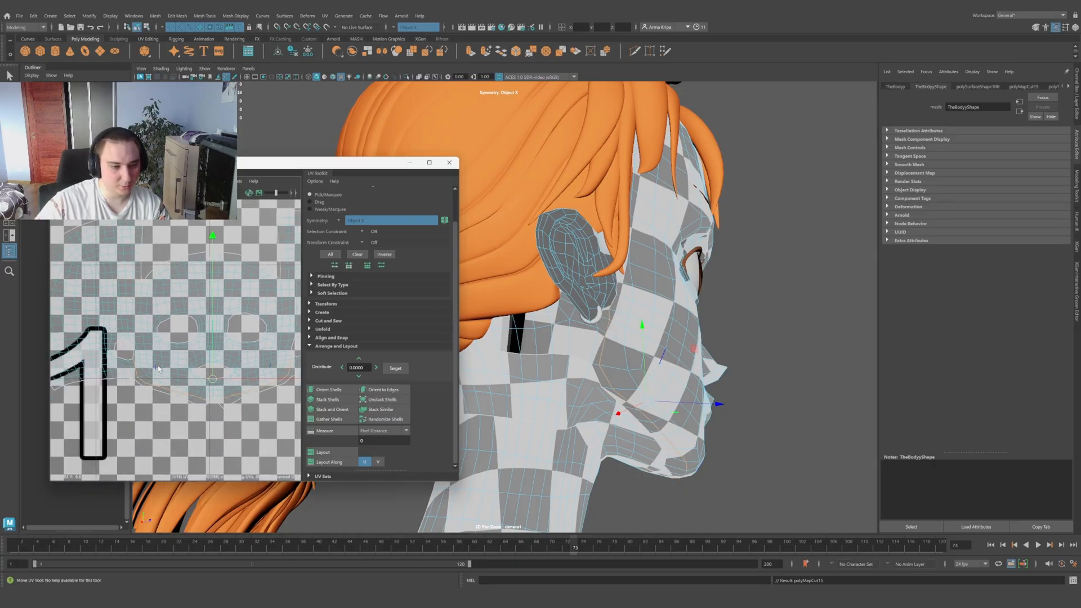
Step: Convert the jawline selection to the head's UV shell and unfold it
right_click_drag(159, 367, 190, 365, "ctrl")
key("ctrl+u")
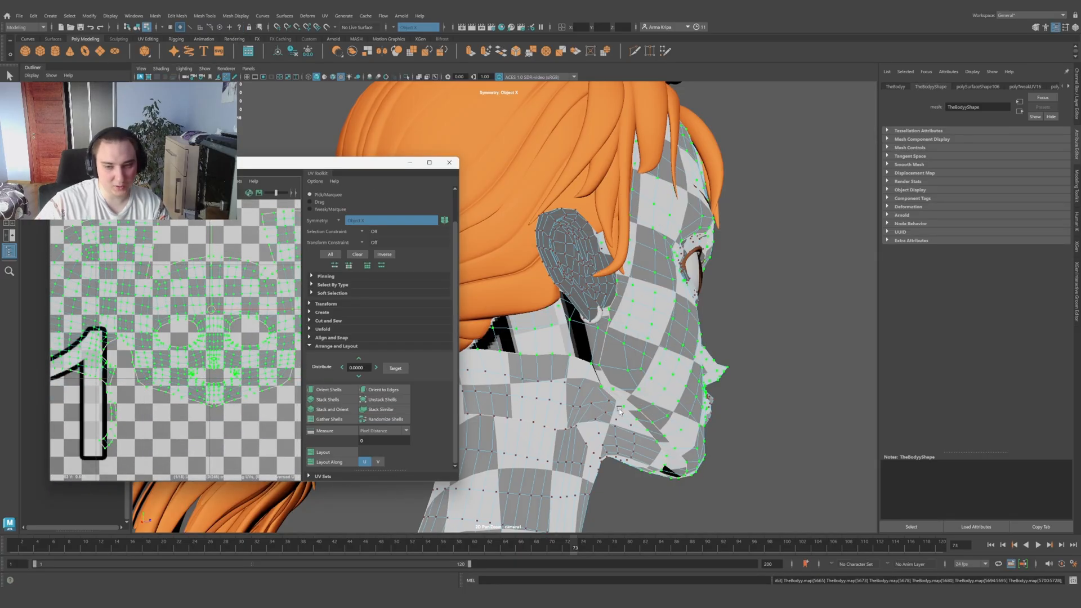
scroll(619, 411, "up", 6)
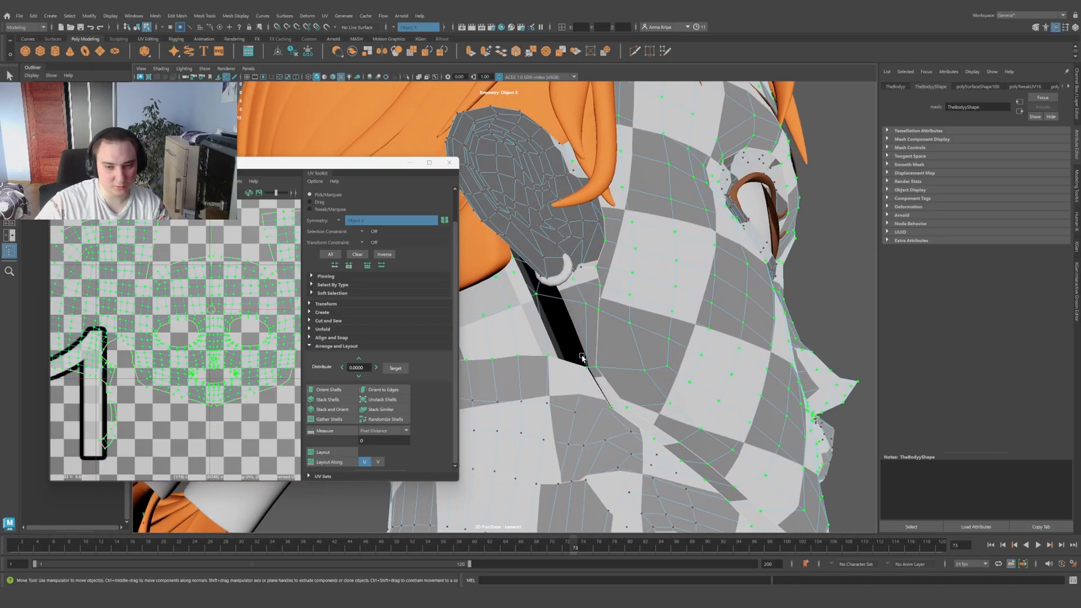
Step: Select the short edge on the seam below the earlobe and cut the UVs there
right_click_drag(598, 351, 598, 329)
right_click(166, 327, "shift")
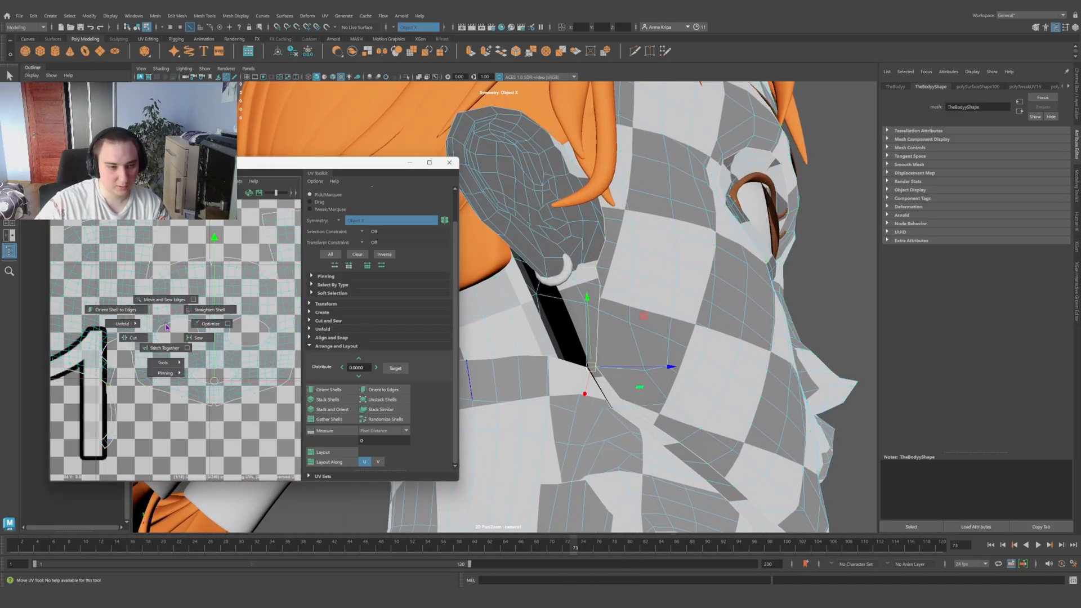
left_click(148, 337)
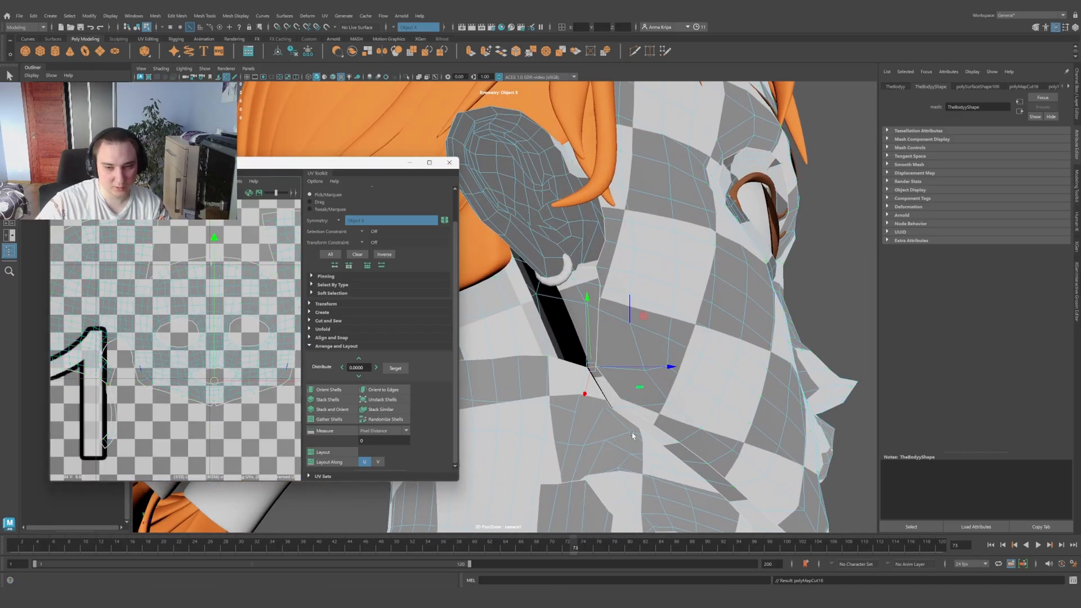
Step: Move and sew the UVs along the jawline edges beneath the chin, and check the result on the face
middle_click_drag(657, 439, 628, 399, "alt")
left_click_drag(564, 344, 678, 344, "alt")
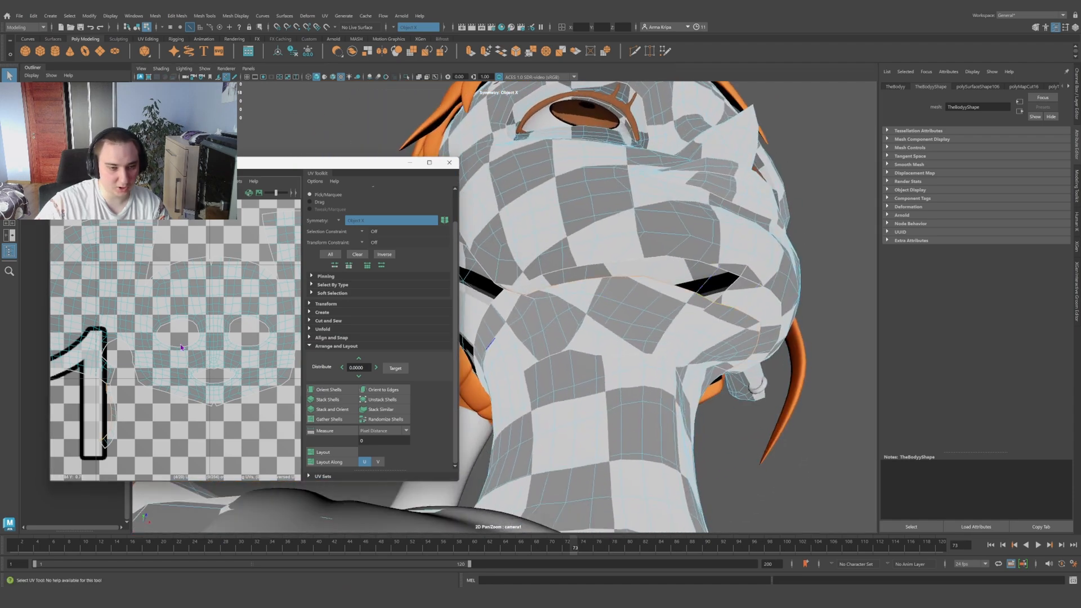
left_click(179, 368)
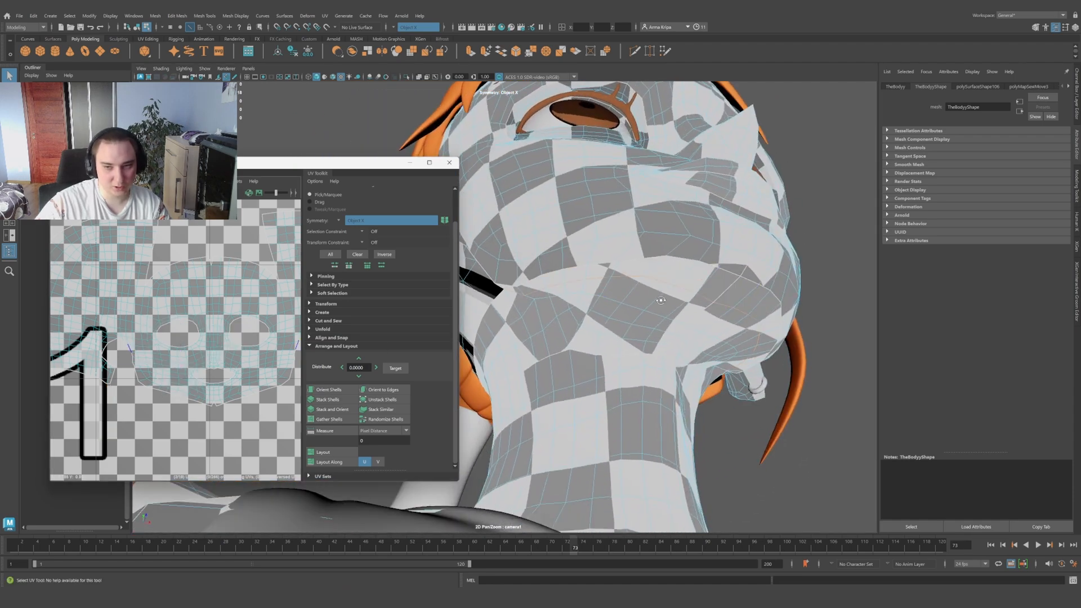
left_click_drag(660, 300, 578, 321, "alt")
middle_click_drag(628, 319, 558, 347, "alt")
right_click_drag(557, 348, 586, 356, "alt")
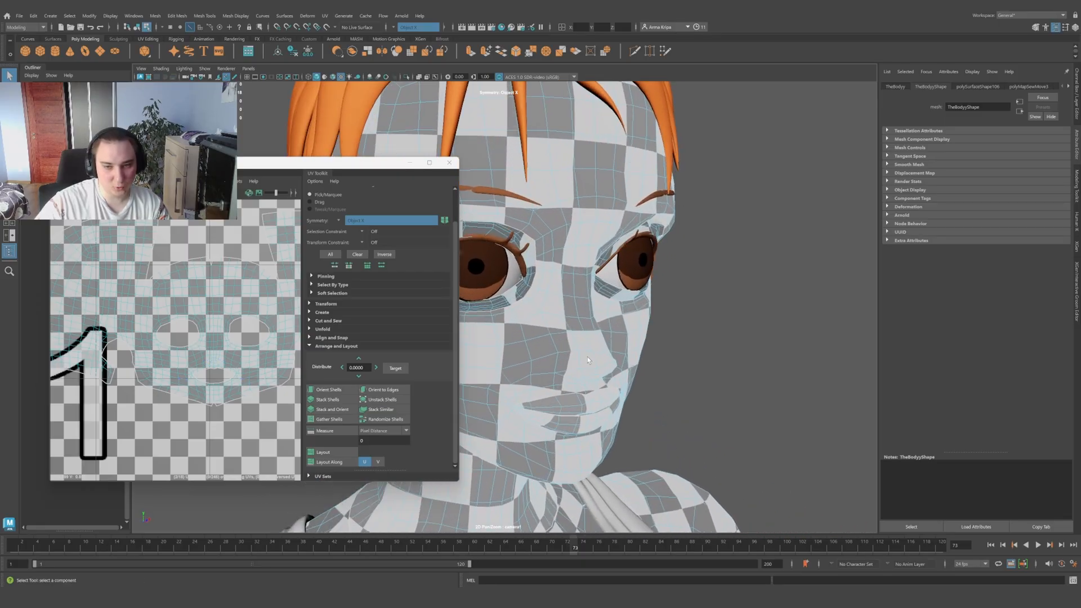
Step: Select the edges around the underside of the nose and try cutting the UVs along them
mouse_move(597, 372)
left_mouse_down("alt")
mouse_move(574, 348)
mouse_move(588, 352)
left_mouse_up("alt")
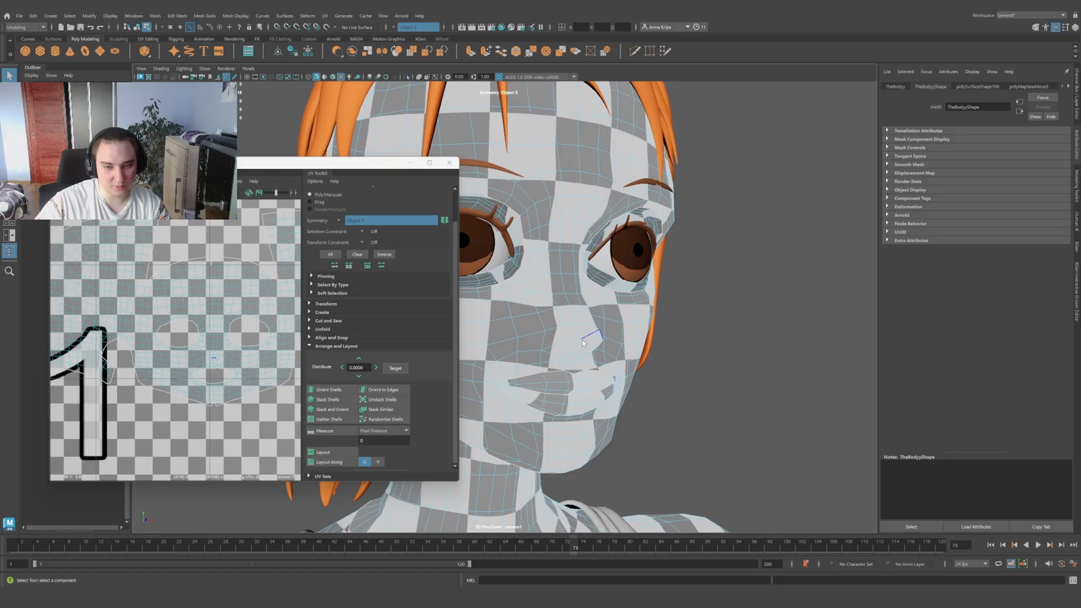
scroll(583, 342, "up", 8)
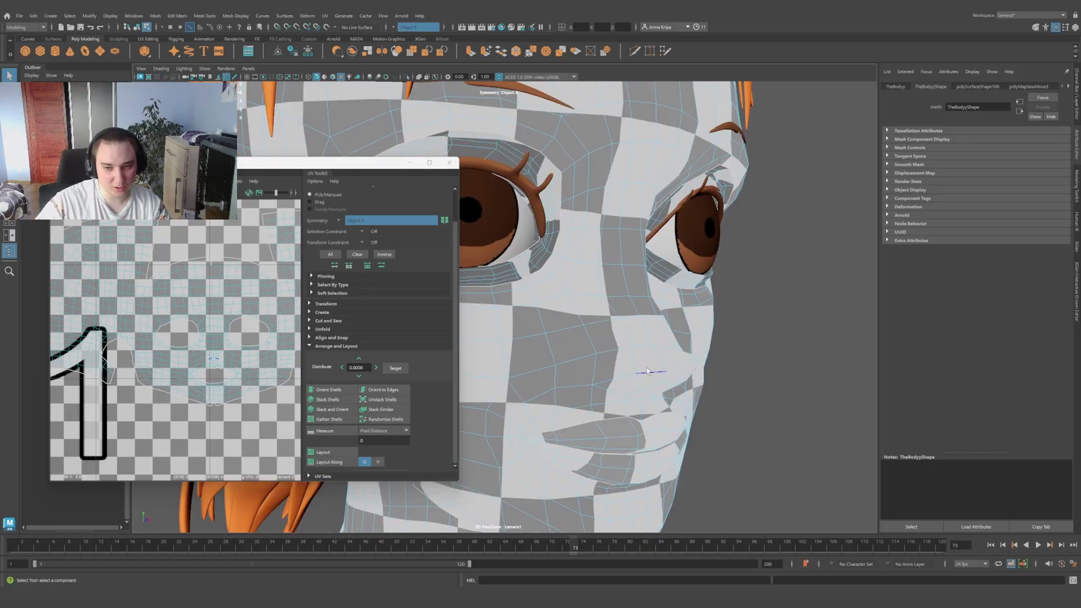
left_click_drag(617, 393, 682, 366, "alt")
key("3")
key("1")
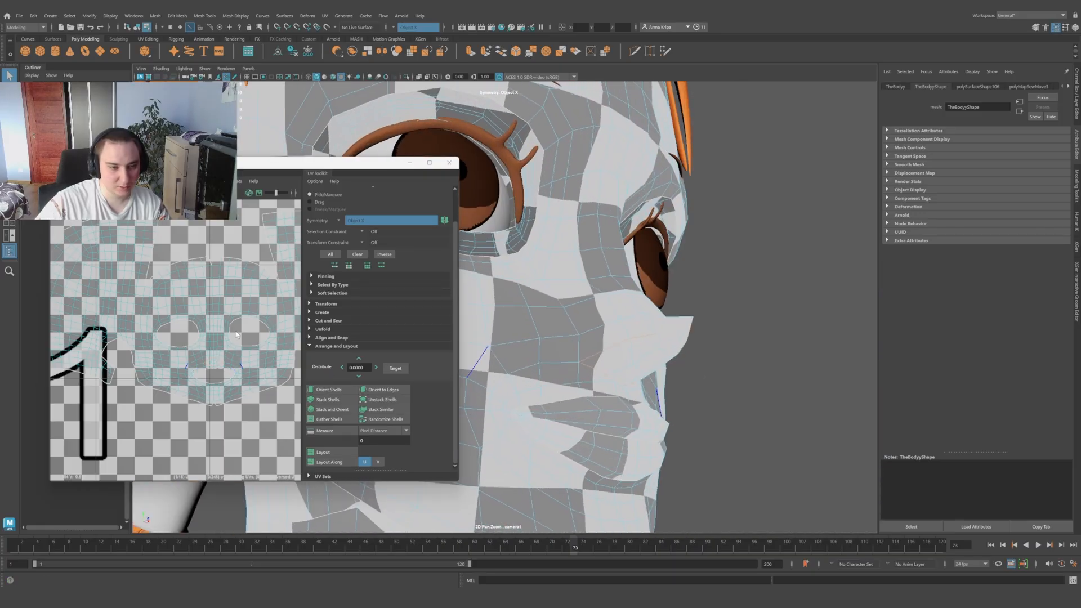
right_click(237, 335, "shift")
right_click_drag(211, 349, 209, 347, "shift")
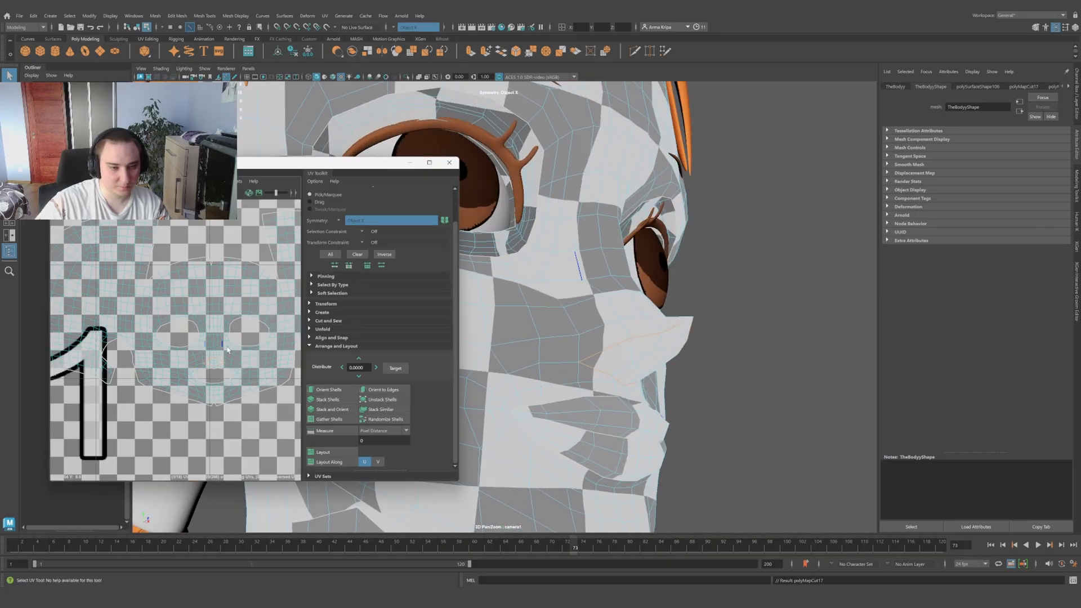
Step: Check the nose cut on the face from the side and undo it
left_click_drag(720, 333, 701, 354, "alt")
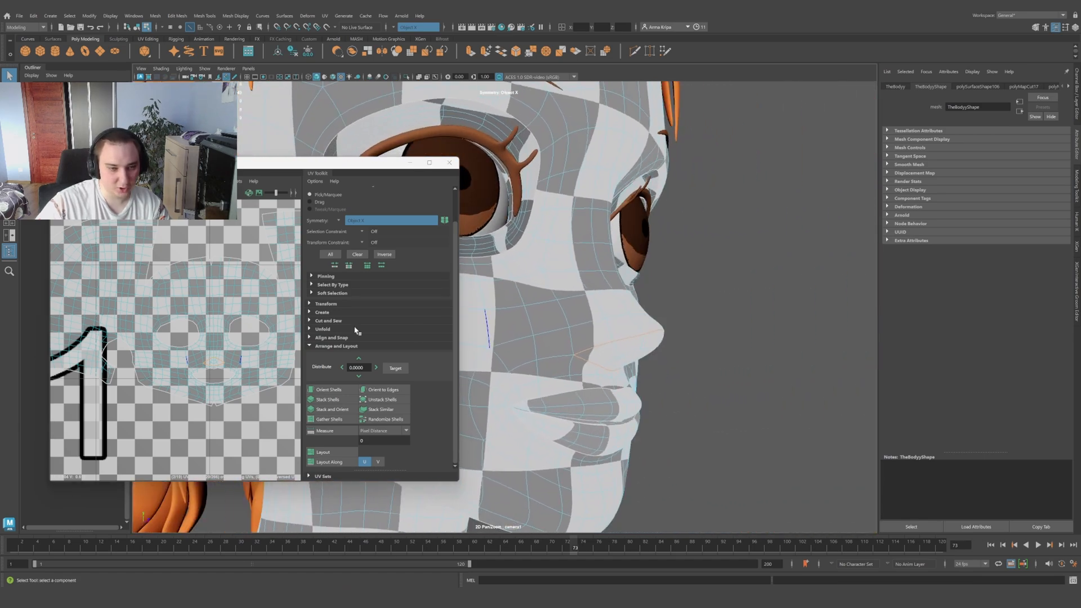
scroll(231, 338, "up", 3)
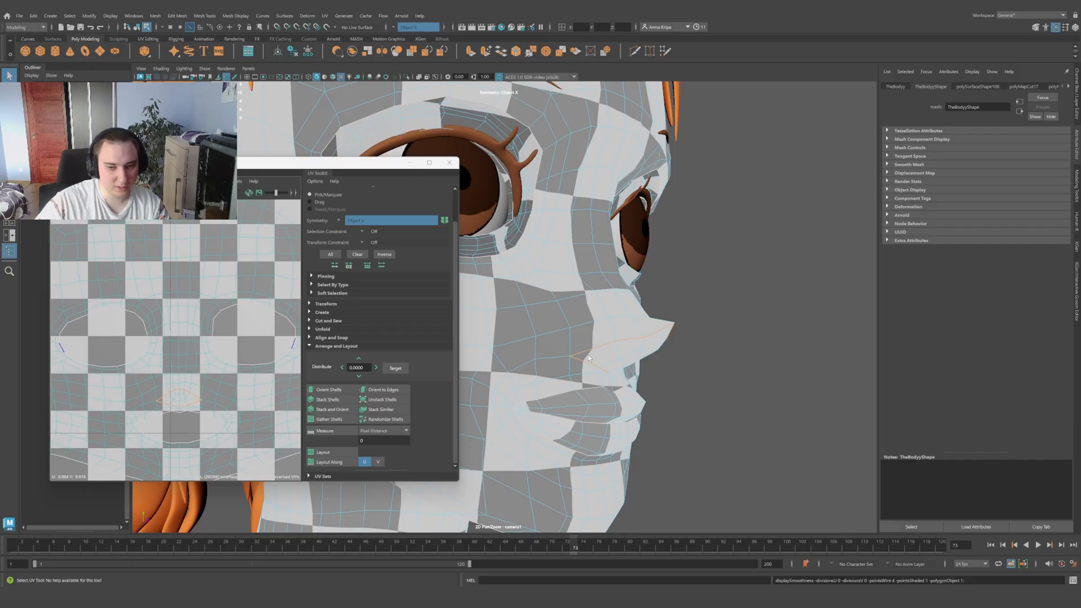
scroll(613, 343, "down", 2)
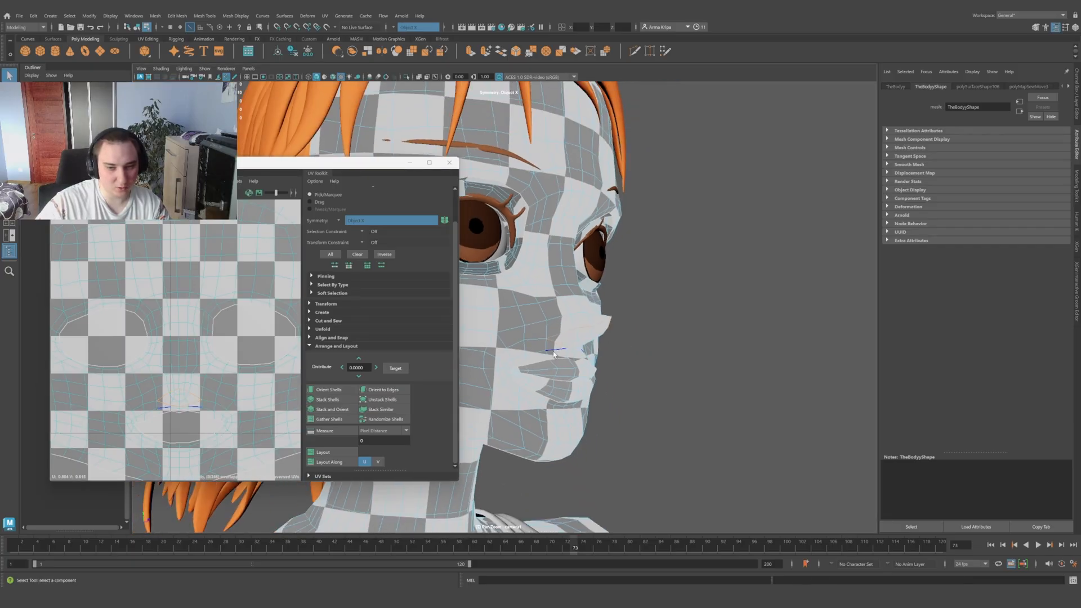
scroll(554, 353, "up", 1)
scroll(231, 314, "down", 5)
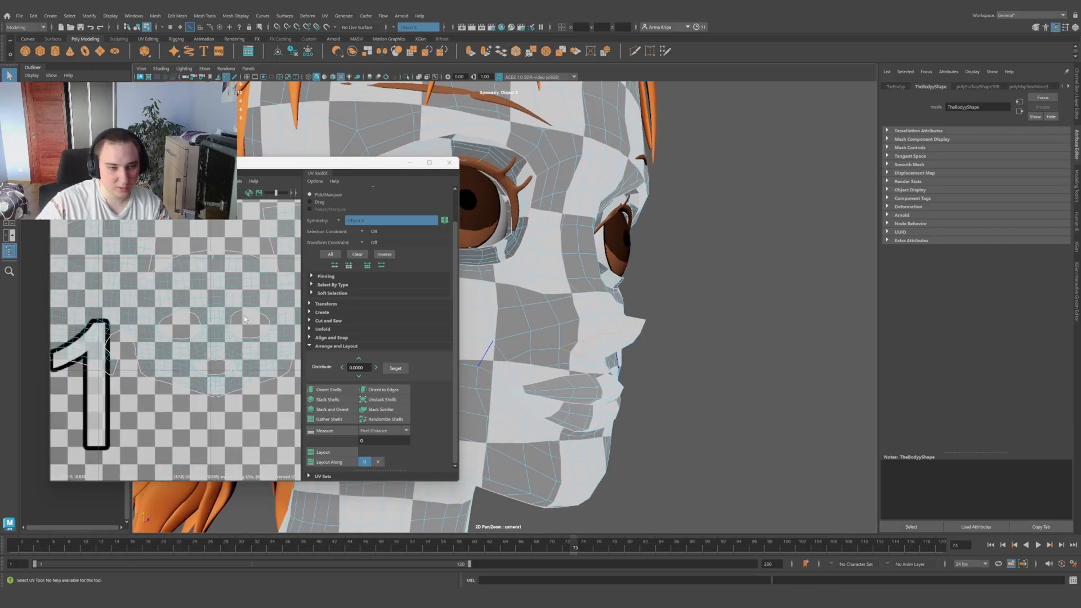
Step: Select the head's UV shell, then isolate the body mesh with shell selection active in the viewport
right_click_drag(223, 311, 241, 304)
left_click(243, 303)
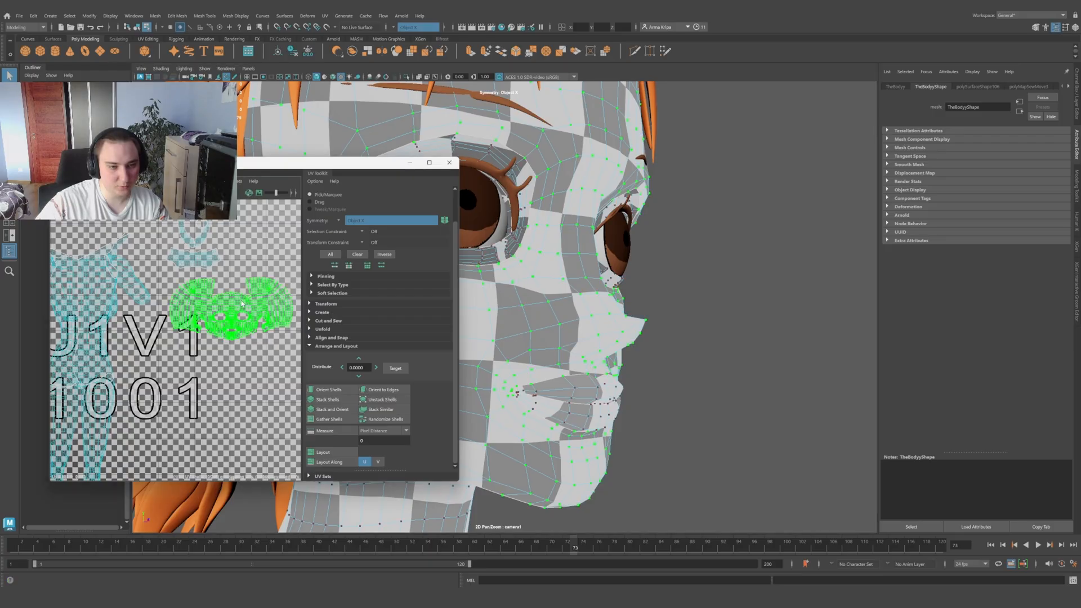
scroll(589, 286, "down", 3)
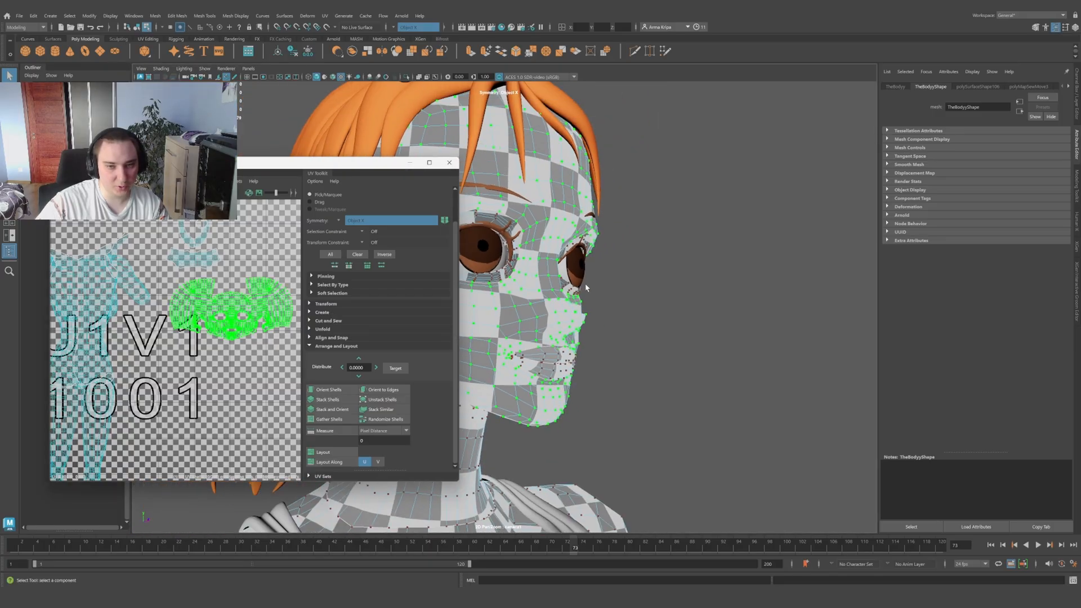
left_click_drag(585, 288, 534, 308, "alt")
key("ctrl+1")
right_click_drag(602, 253, 698, 258)
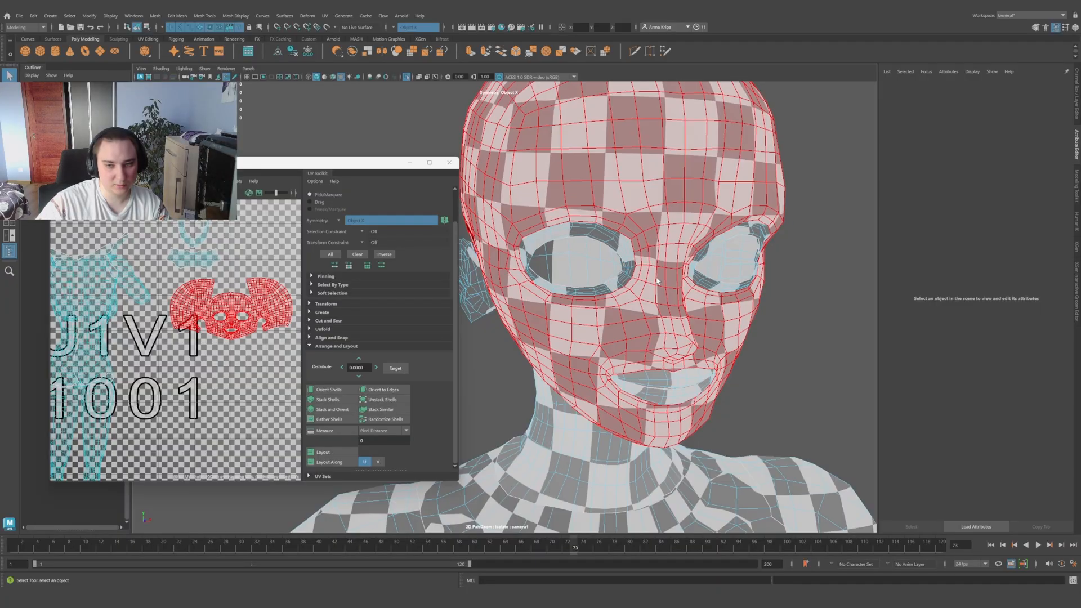
Step: Select the UV shells inside both eye sockets and frame one of them in the UV Editor
left_click(571, 262)
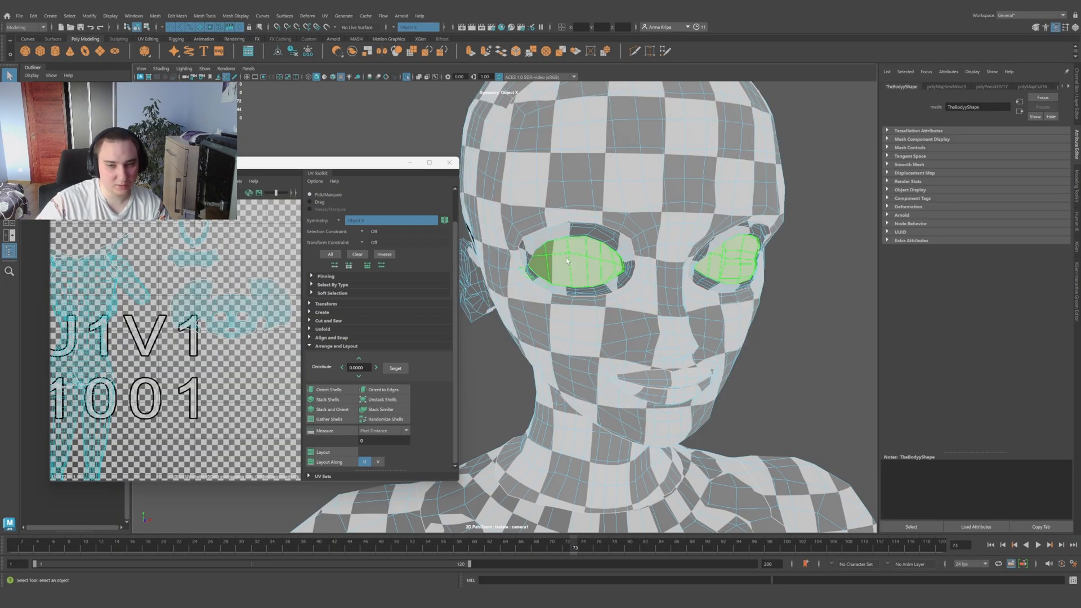
left_click_drag(572, 262, 608, 288, "alt")
key("f")
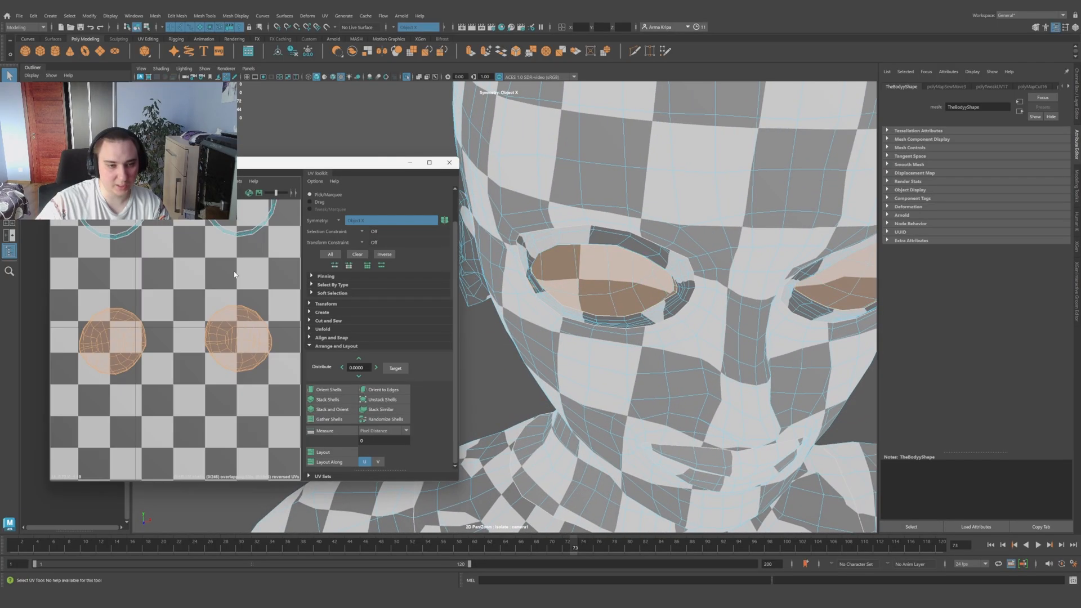
left_click(107, 341)
scroll(106, 343, "up", 5)
right_click_drag(122, 342, 121, 328)
middle_click_drag(102, 343, 228, 322, "alt")
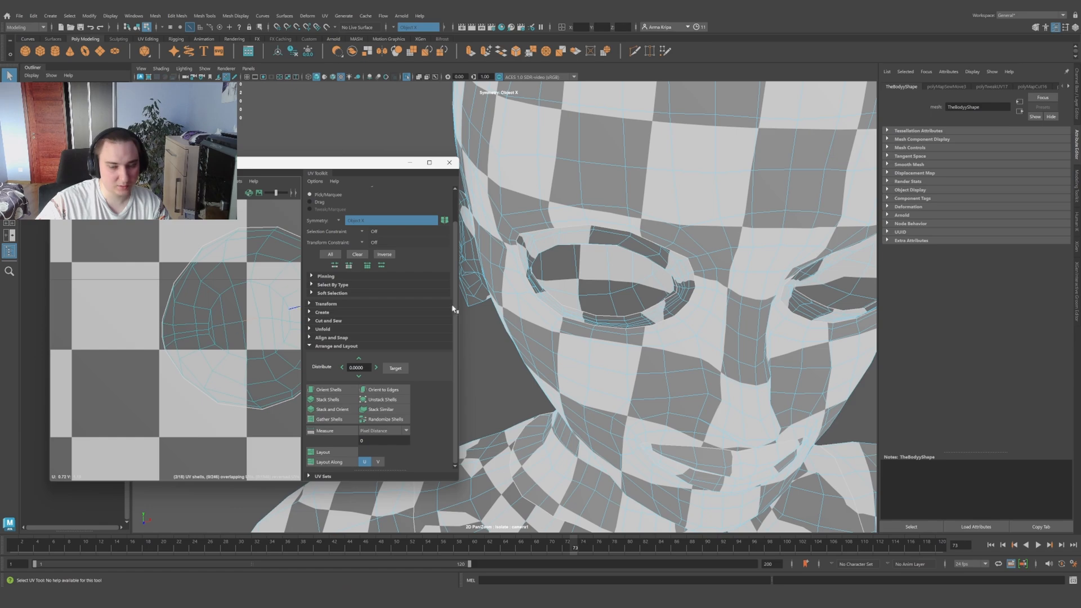
Step: Isolate the eye-socket interior shells so only they are displayed in the viewport
right_click_drag(600, 305, 642, 327)
left_click(620, 289)
key("ctrl+1")
key("ctrl+1")
left_click(668, 200)
right_click_drag(640, 184, 667, 173)
left_click(666, 179)
left_click_drag(666, 181, 584, 262, "alt")
left_click(658, 217)
right_click_drag(585, 262, 646, 229, "alt")
middle_click_drag(646, 230, 562, 307, "alt")
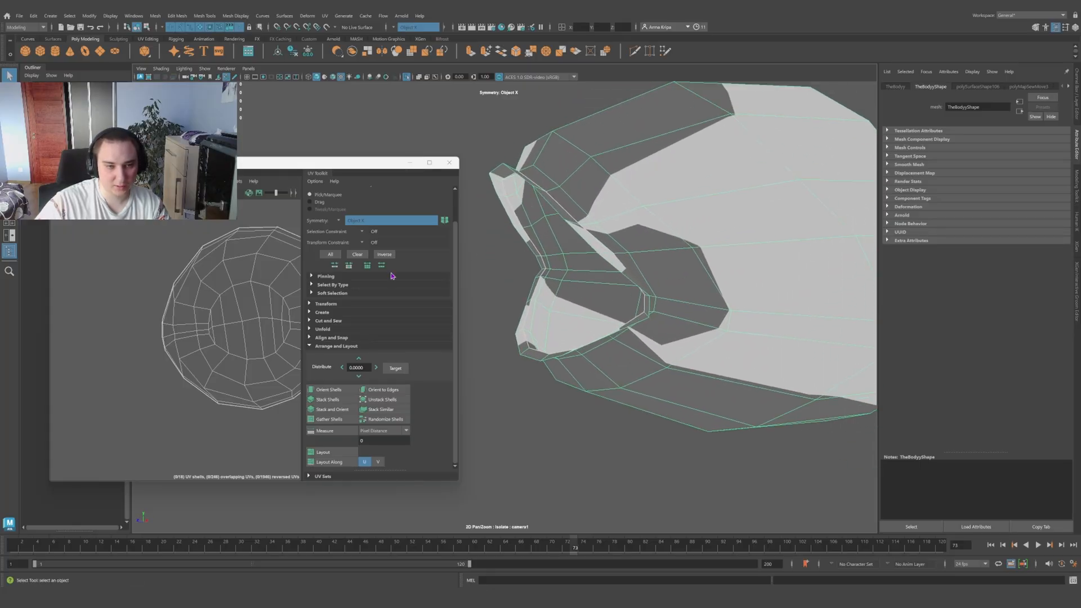
Step: Examine the isolated eye-socket geometry from several sides alongside its round UV shell
scroll(174, 265, "up", 4)
scroll(180, 266, "down", 2)
middle_click_drag(294, 274, 210, 275, "alt")
left_click_drag(569, 309, 619, 252, "alt")
right_click_drag(619, 252, 606, 248, "alt")
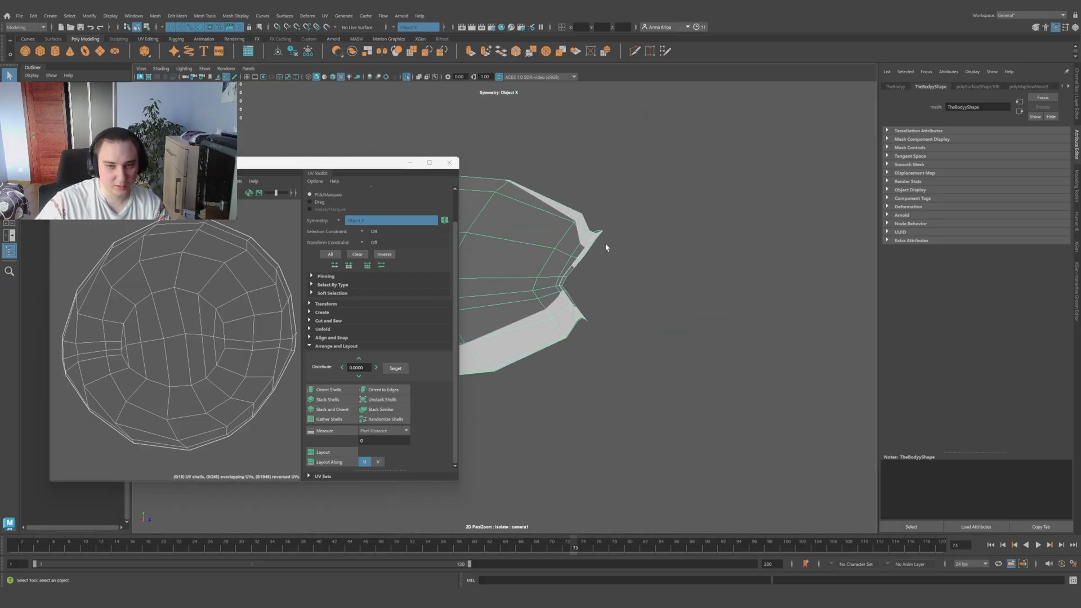
left_click_drag(591, 249, 503, 314, "alt")
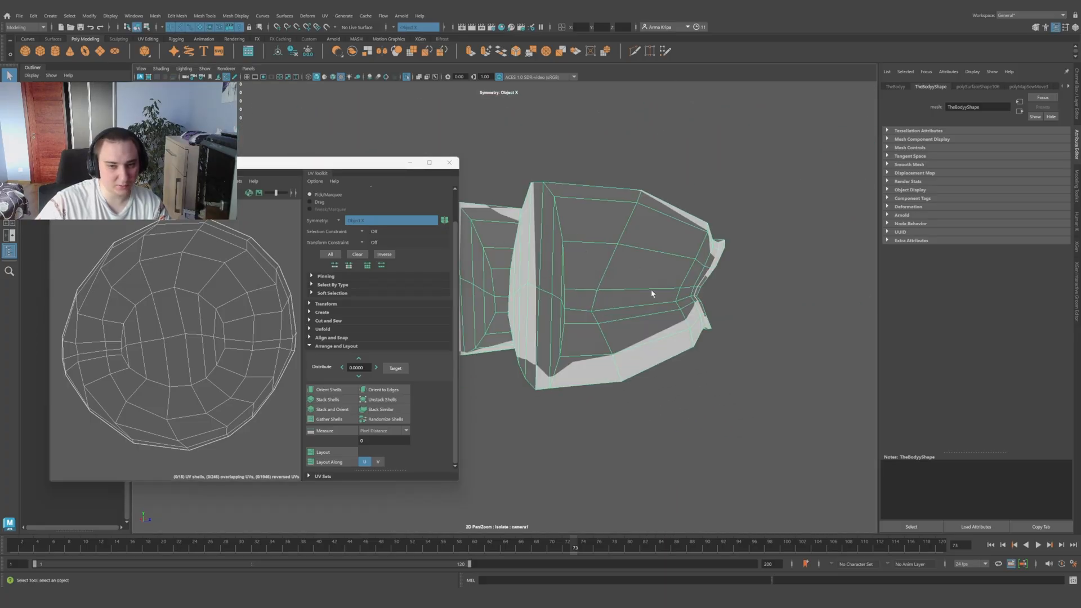
left_click_drag(652, 293, 585, 309, "alt")
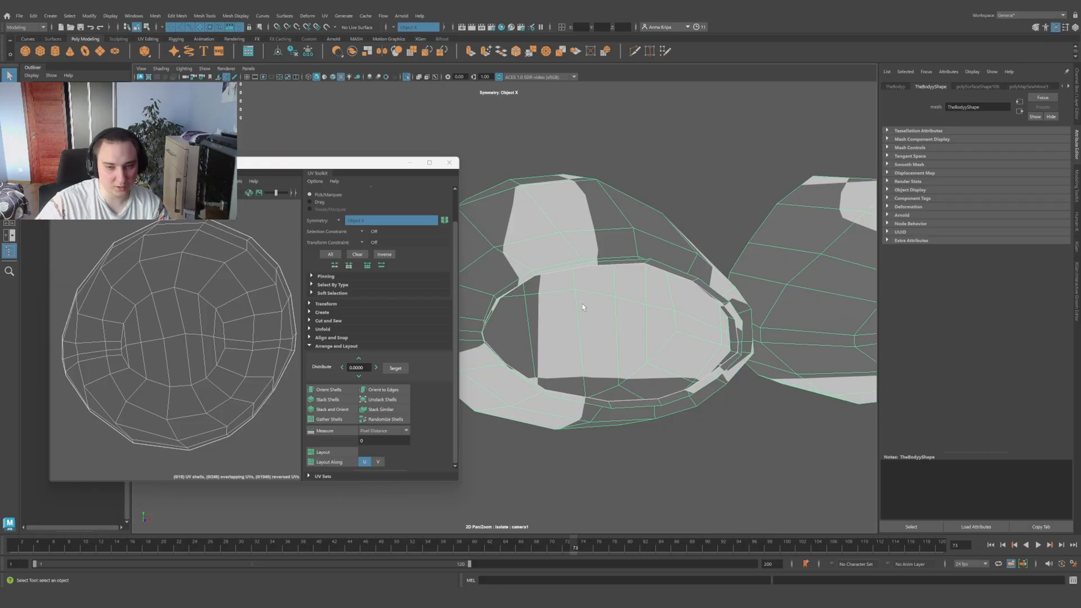
right_click_drag(585, 308, 541, 290, "alt")
Step: Select the horizontal row of edges across the eye-socket shells and inspect where it runs
right_click_drag(166, 328, 166, 302)
left_click(167, 338)
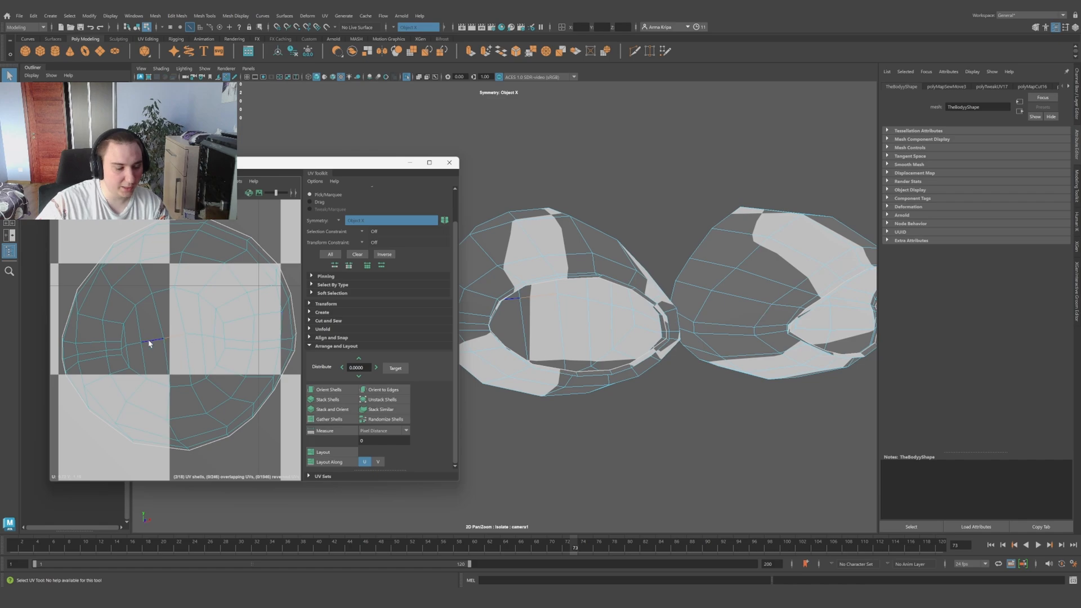
left_click_drag(573, 325, 659, 313, "alt")
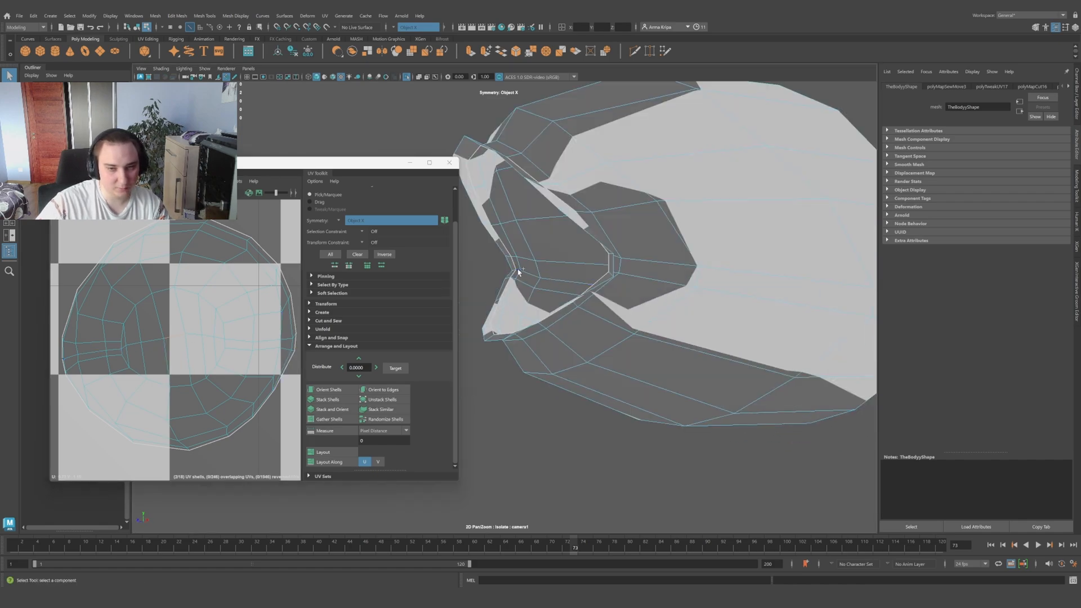
left_click_drag(581, 305, 584, 306, "alt")
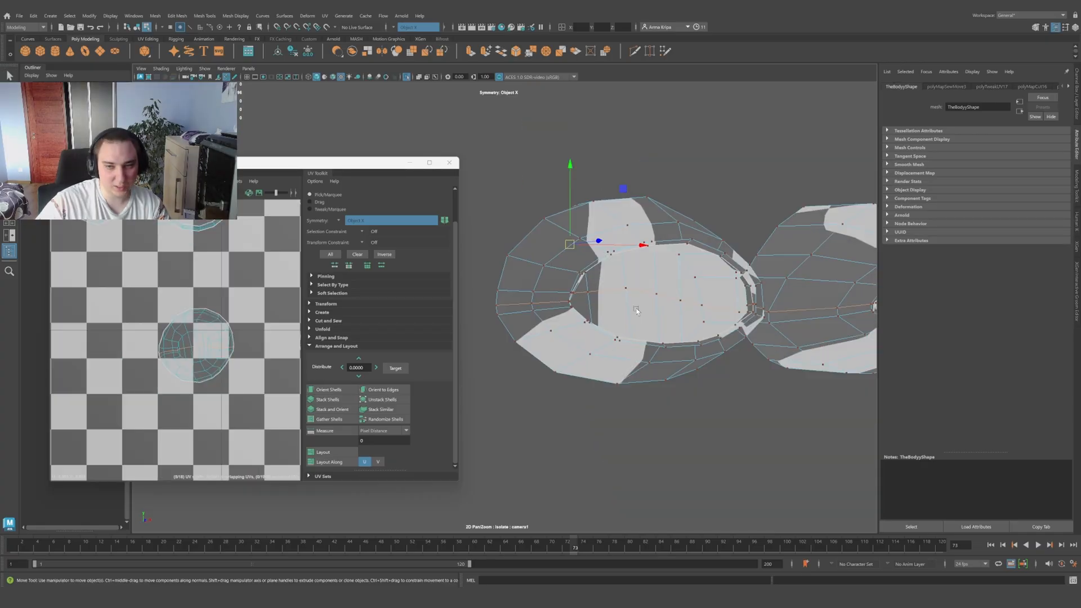
left_click_drag(557, 311, 608, 311, "alt")
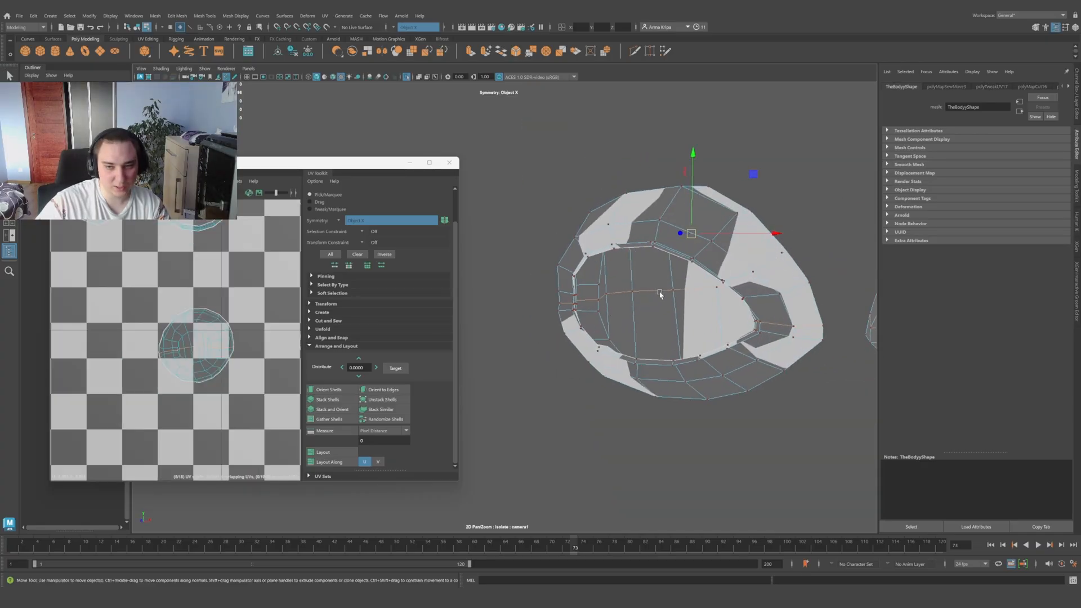
right_click_drag(660, 294, 660, 293)
Step: Cut the eye-socket UVs inward from the eye corner and unfold the shells, then end the isolation
left_click_drag(649, 320, 594, 315, "alt")
scroll(583, 306, "up", 3)
key("q")
left_click(584, 308)
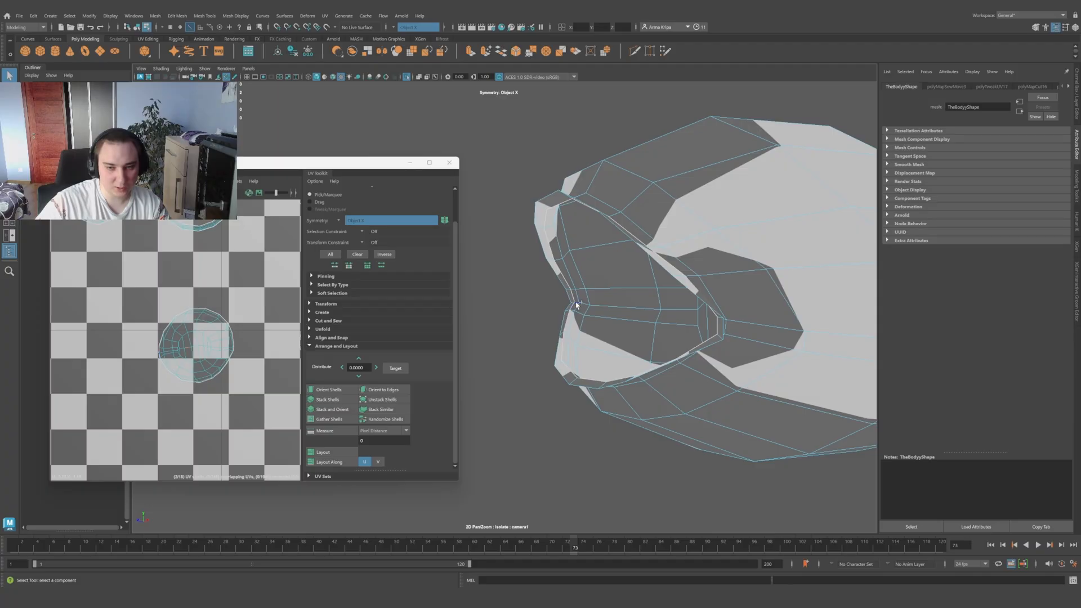
mouse_move(210, 290)
right_mouse_down("shift")
mouse_move(199, 302)
mouse_move(207, 337)
mouse_move(127, 335)
mouse_move(149, 345)
right_mouse_up("shift")
key("f")
left_click_drag(555, 295, 651, 296, "alt")
key("ctrl+1")
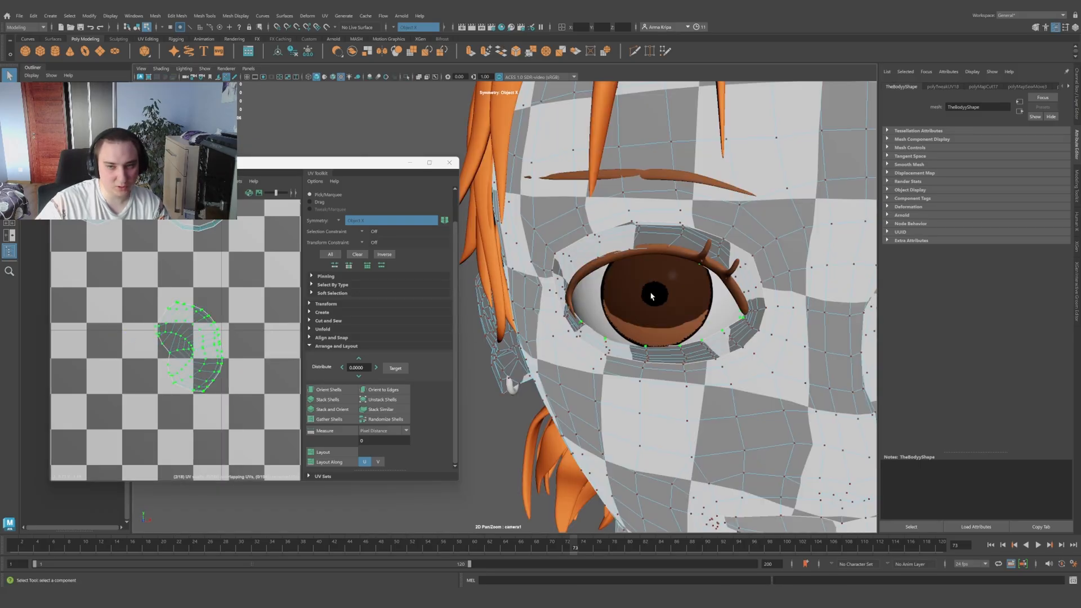
Step: Examine the unfolded eye-socket shell in the UV Editor and the checker pattern around the eyelids
scroll(651, 295, "down", 5)
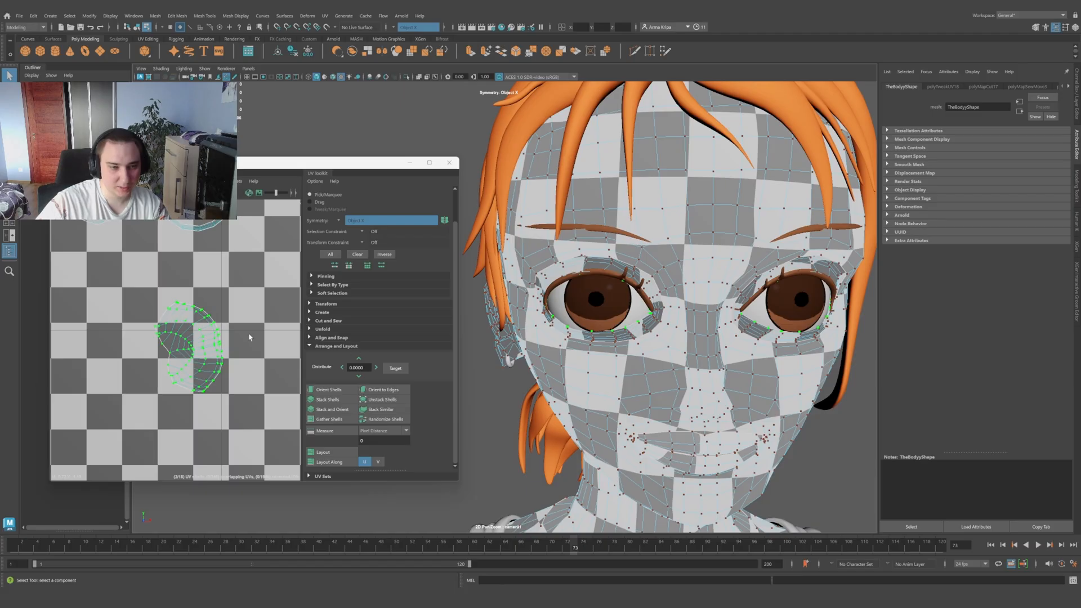
scroll(202, 342, "down", 3)
scroll(198, 343, "up", 10)
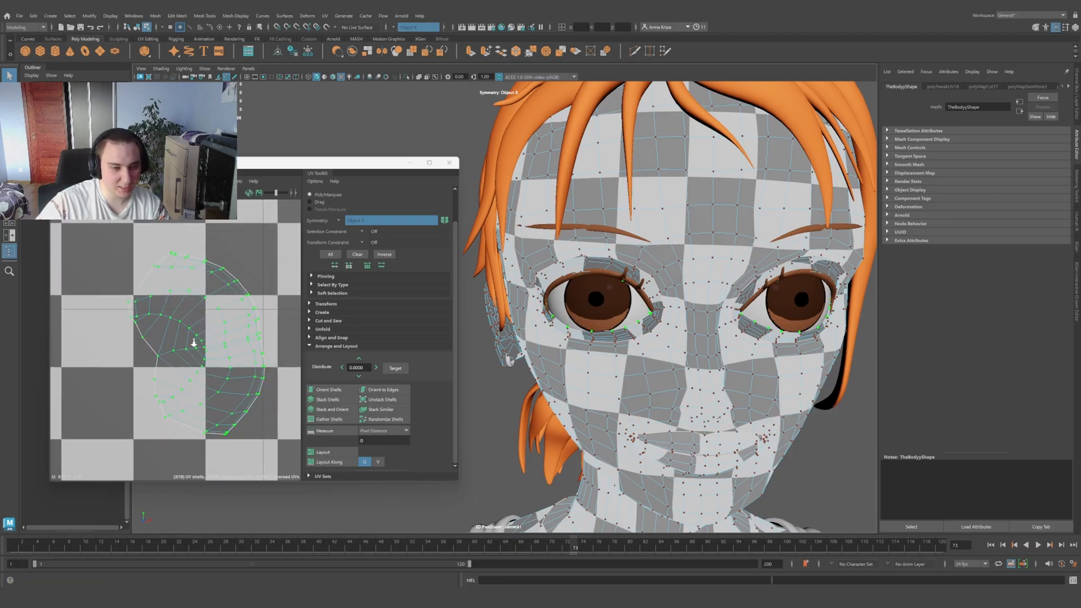
scroll(191, 344, "down", 6)
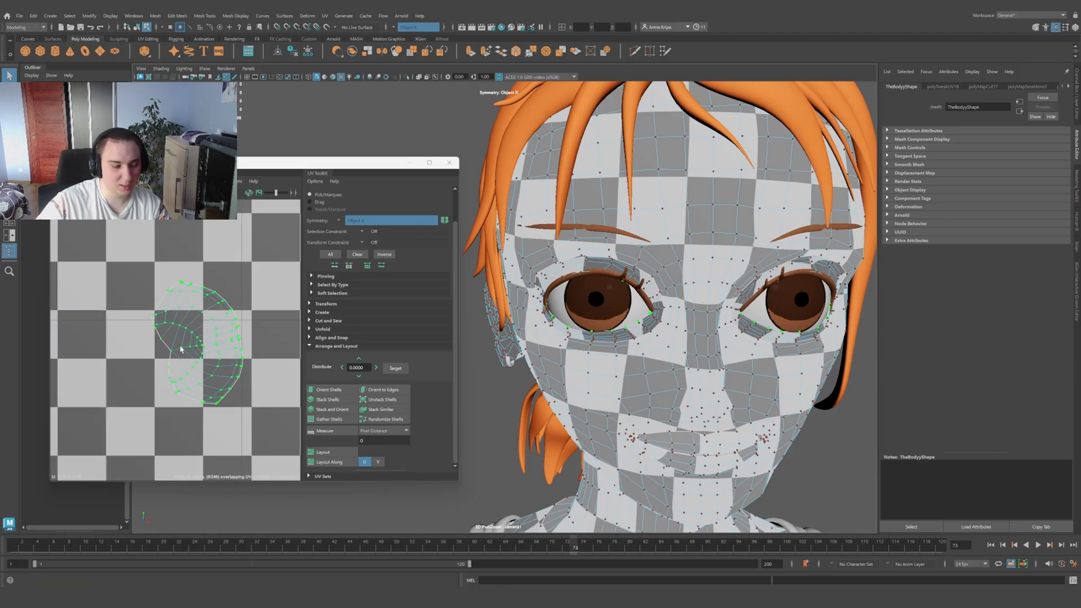
scroll(179, 346, "up", 5)
scroll(222, 335, "down", 6)
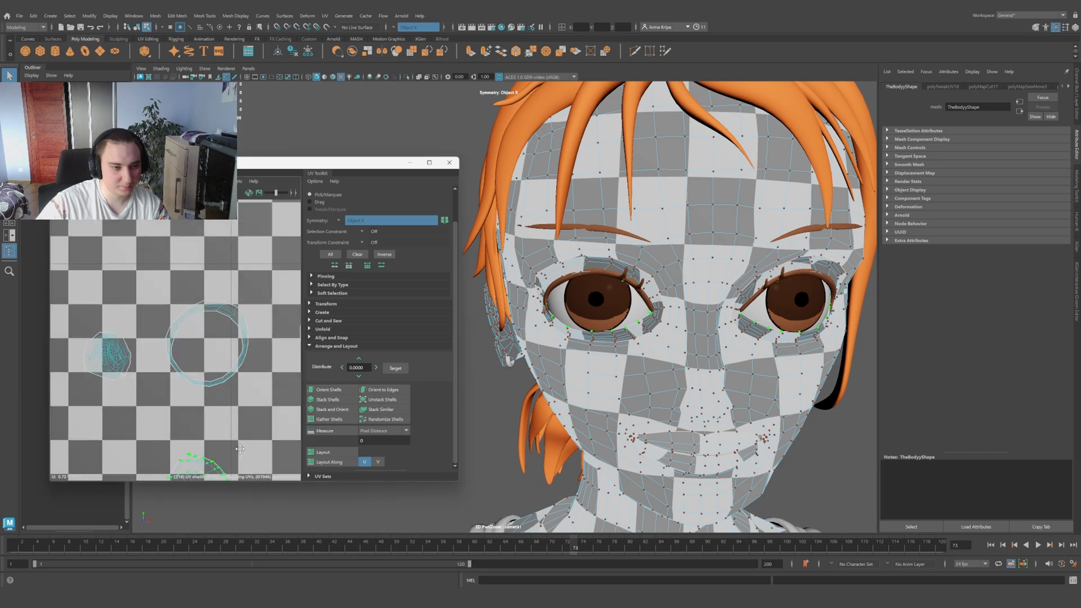
left_click_drag(541, 242, 579, 261, "alt")
scroll(650, 259, "up", 4)
left_click_drag(650, 259, 532, 314, "alt")
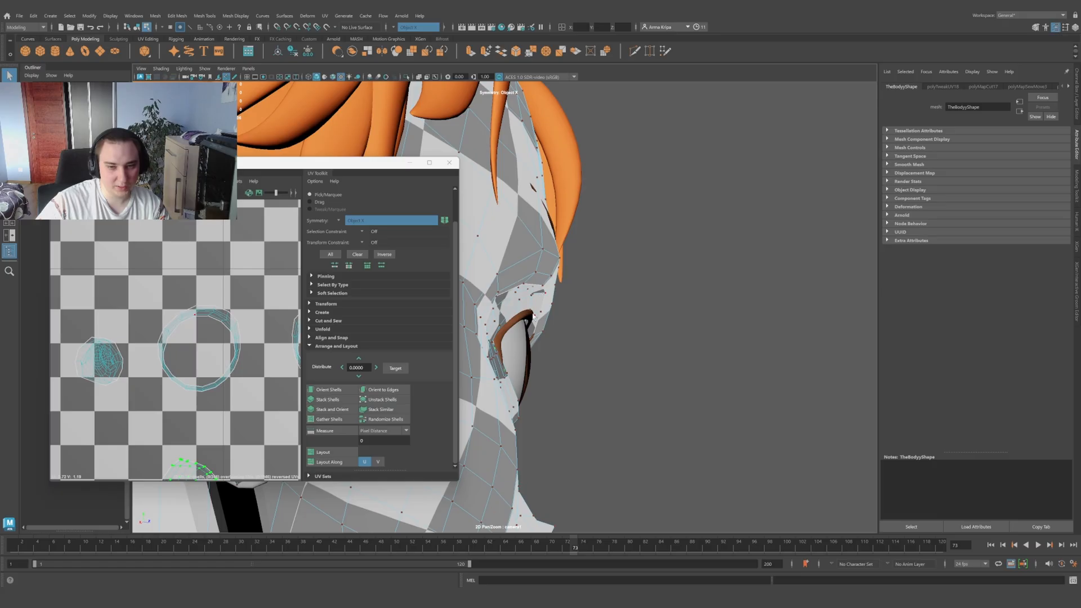
mouse_move(532, 317)
left_mouse_down("alt")
mouse_move(518, 318)
mouse_move(540, 319)
left_mouse_up("alt")
Step: Select the ring-shaped eyelid UV shells around both eyes and unfold them
left_click(216, 320)
left_click(215, 314)
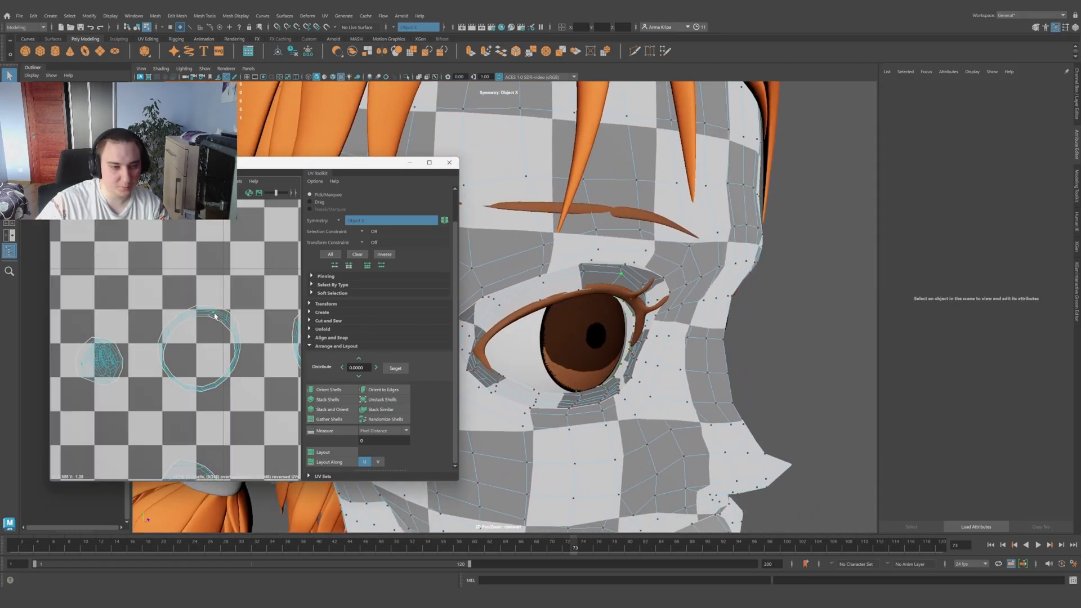
right_click_drag(215, 314, 119, 318, "shift")
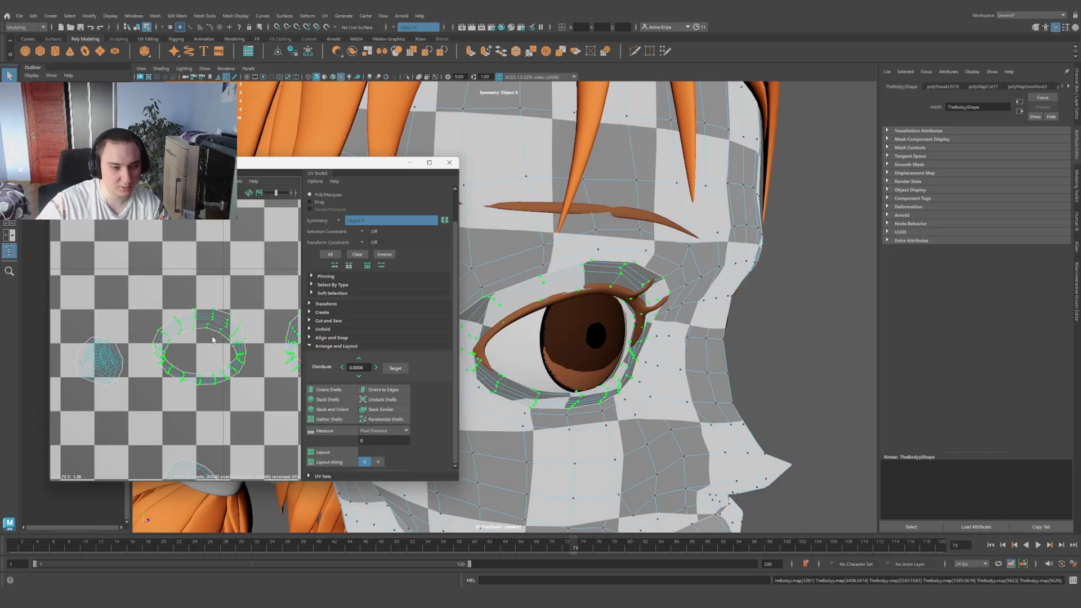
Step: Move the unfolded eyelid ring shells onto the eye openings of the face's UV shell and center them there
scroll(268, 378, "down", 8)
middle_click_drag(268, 378, 239, 282, "alt")
left_click_drag(213, 236, 237, 417)
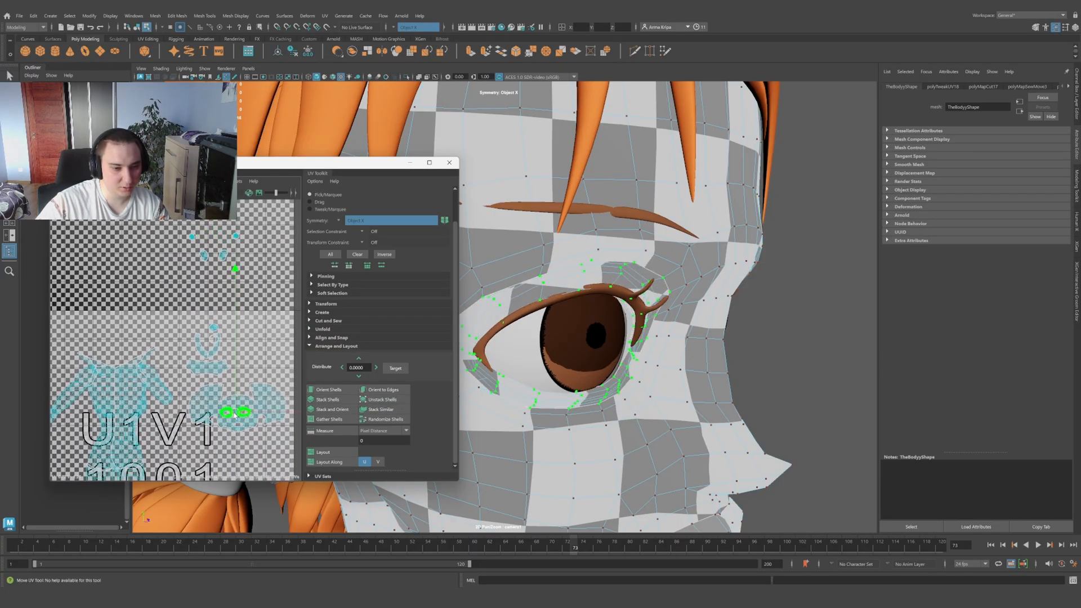
scroll(239, 418, "up", 6)
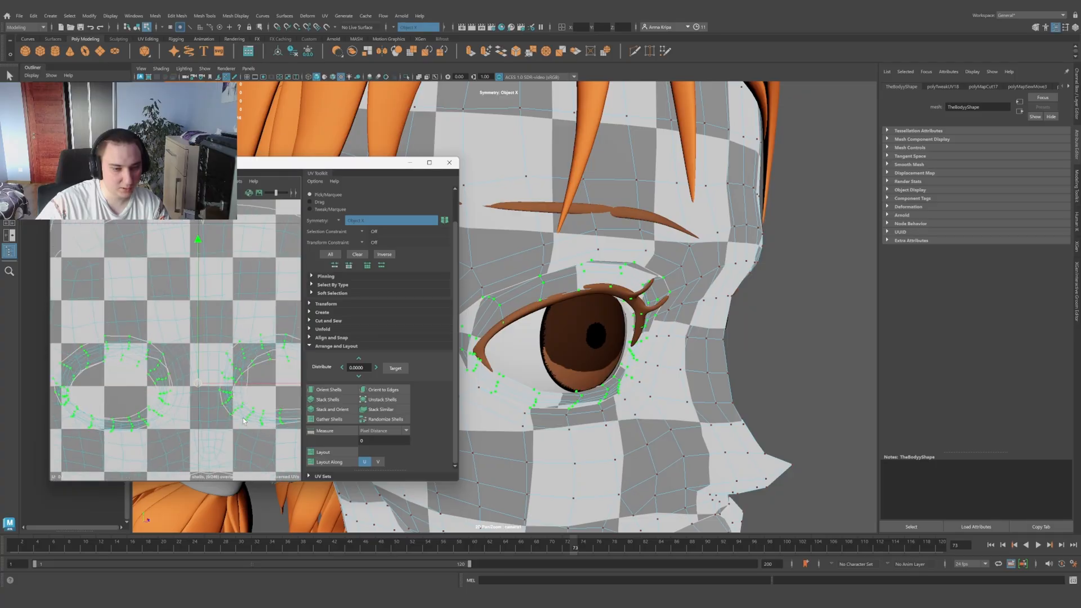
middle_click_drag(217, 382, 189, 361, "alt")
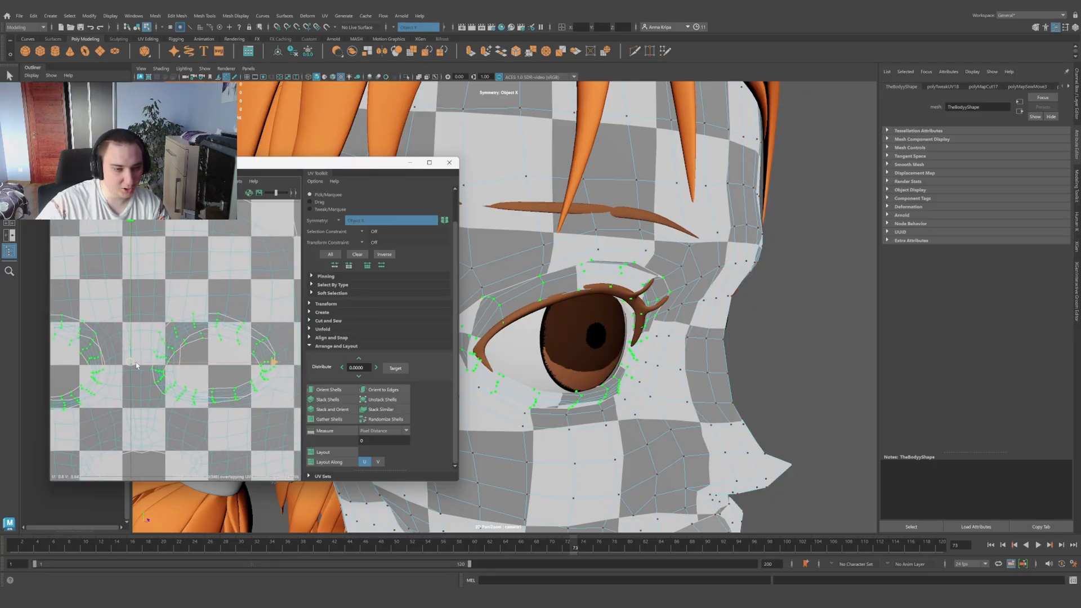
mouse_move(132, 363)
left_mouse_down()
mouse_move(132, 376)
mouse_move(148, 366)
left_mouse_up()
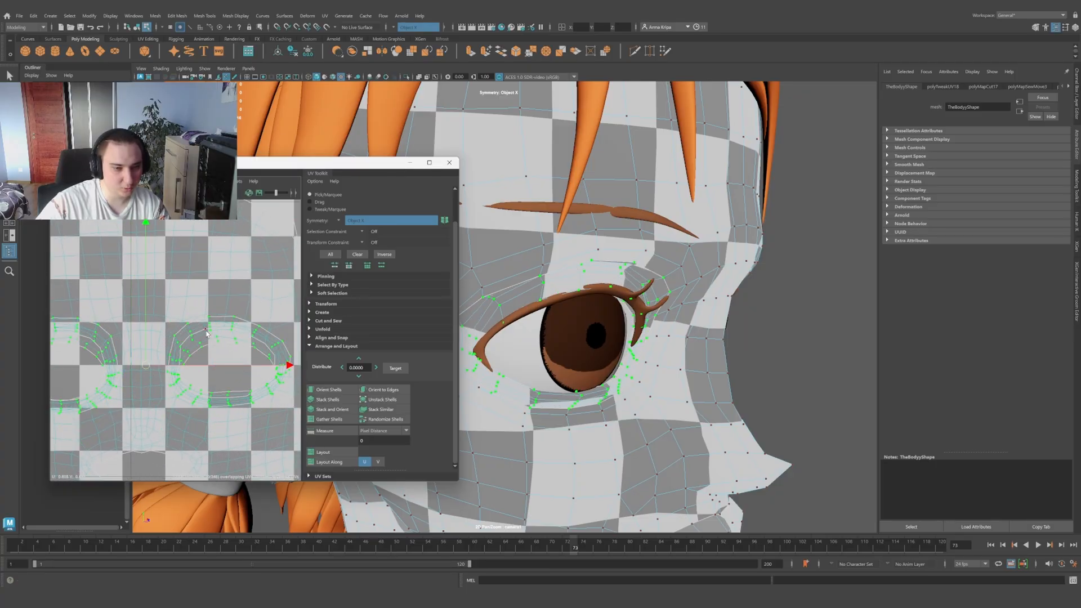
Step: Undo the last moves of the eyelid ring UV shells on the face layout
key("ctrl+z")
key("ctrl+z")
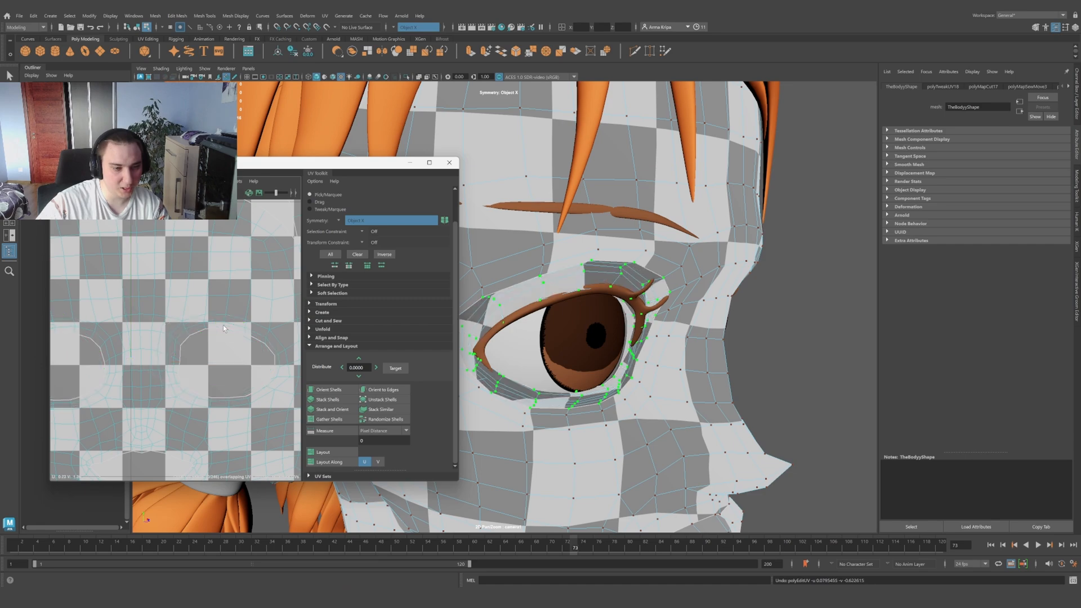
scroll(224, 328, "down", 7)
middle_click_drag(224, 329, 223, 448, "alt")
Step: Isolate the faces of both ears on the body mesh and inspect the ear geometry from the front, side and back
left_click_drag(573, 329, 743, 331, "alt")
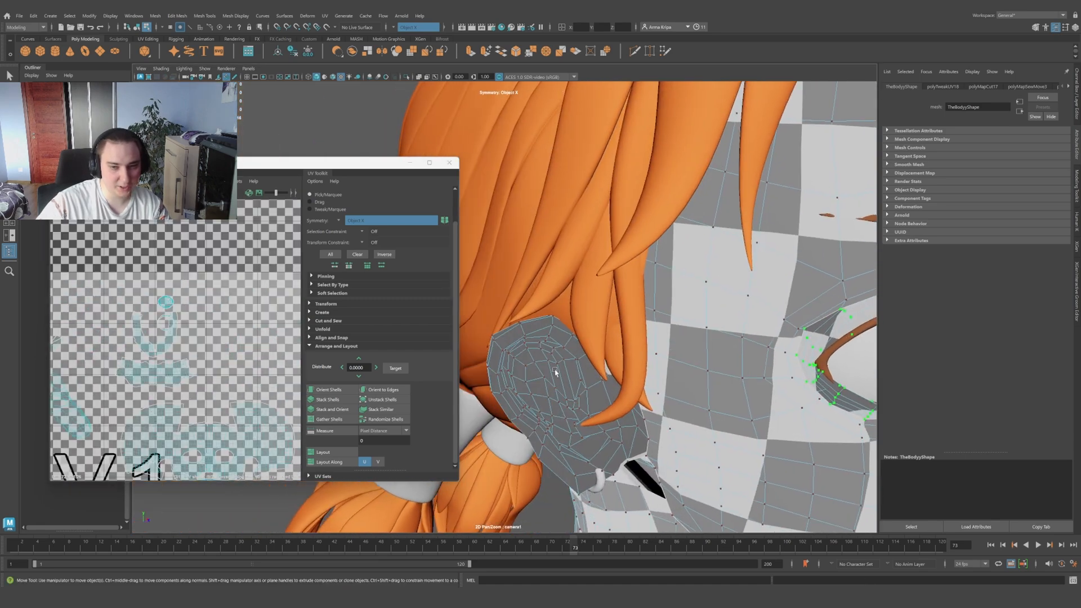
right_click_drag(487, 357, 568, 373)
scroll(549, 354, "up", 6)
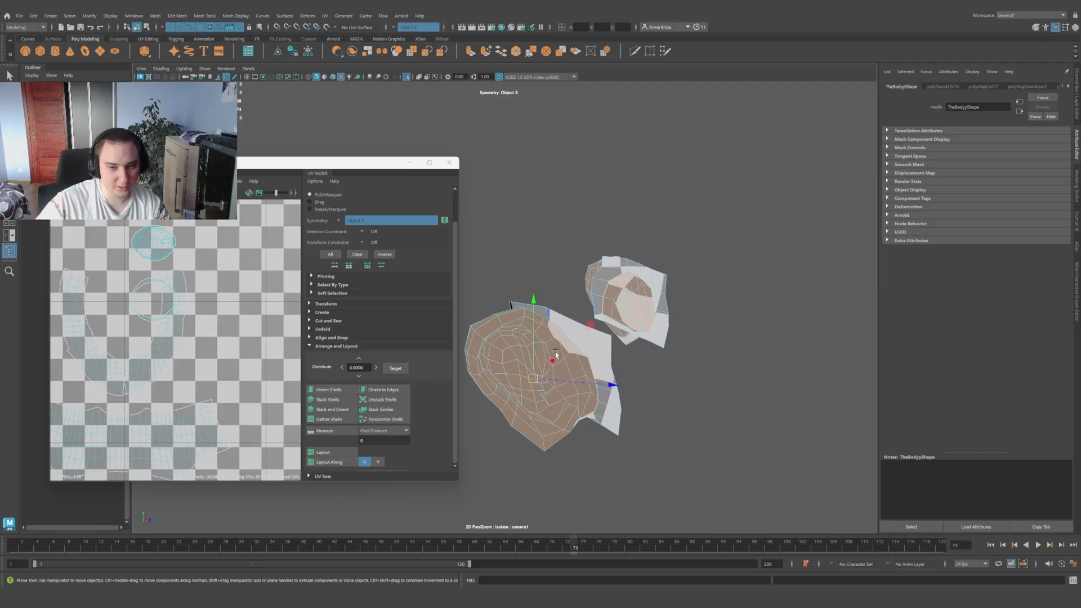
scroll(552, 356, "down", 2)
left_click_drag(553, 356, 642, 353, "alt")
middle_click_drag(536, 356, 666, 360, "alt")
scroll(666, 360, "up", 5)
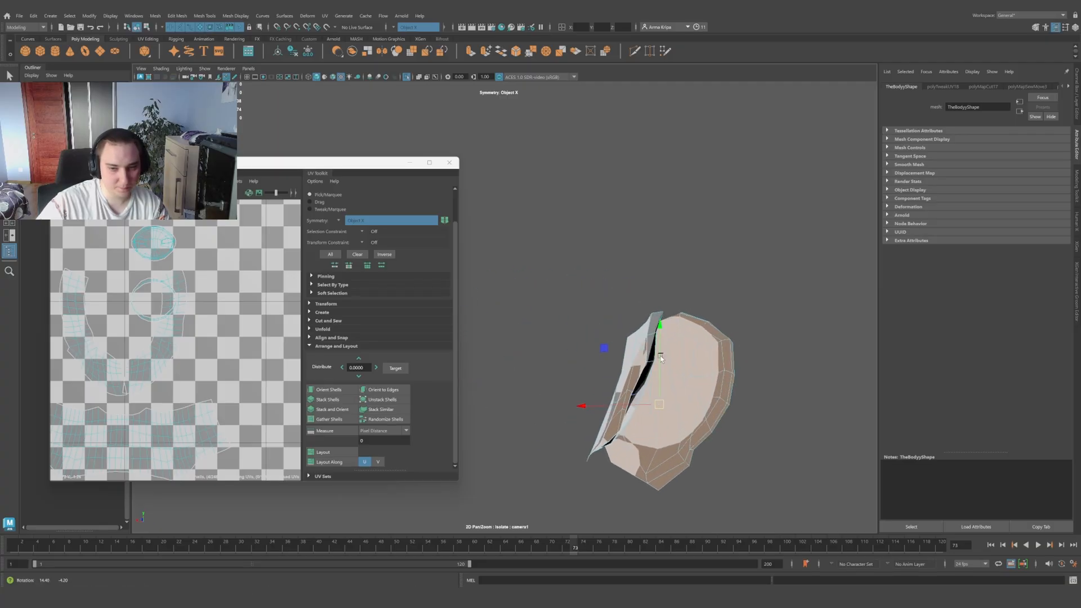
left_click_drag(666, 360, 496, 337, "alt")
scroll(529, 362, "down", 3)
middle_click_drag(484, 327, 597, 313, "alt")
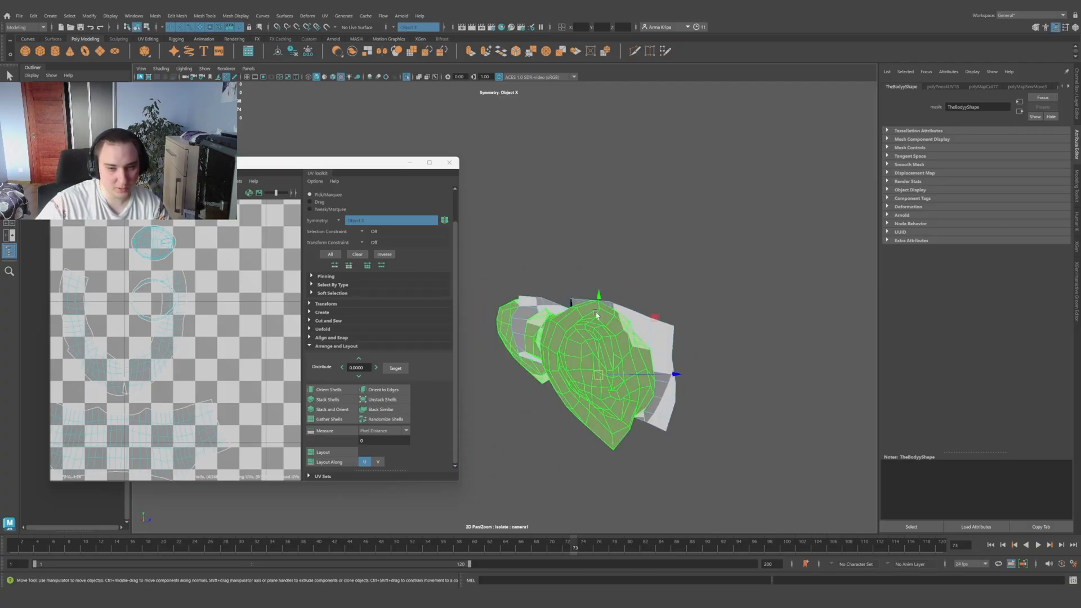
Step: Select the edges along the outer rim and upper fold of the ear as a UV seam
right_click_drag(596, 313, 595, 290)
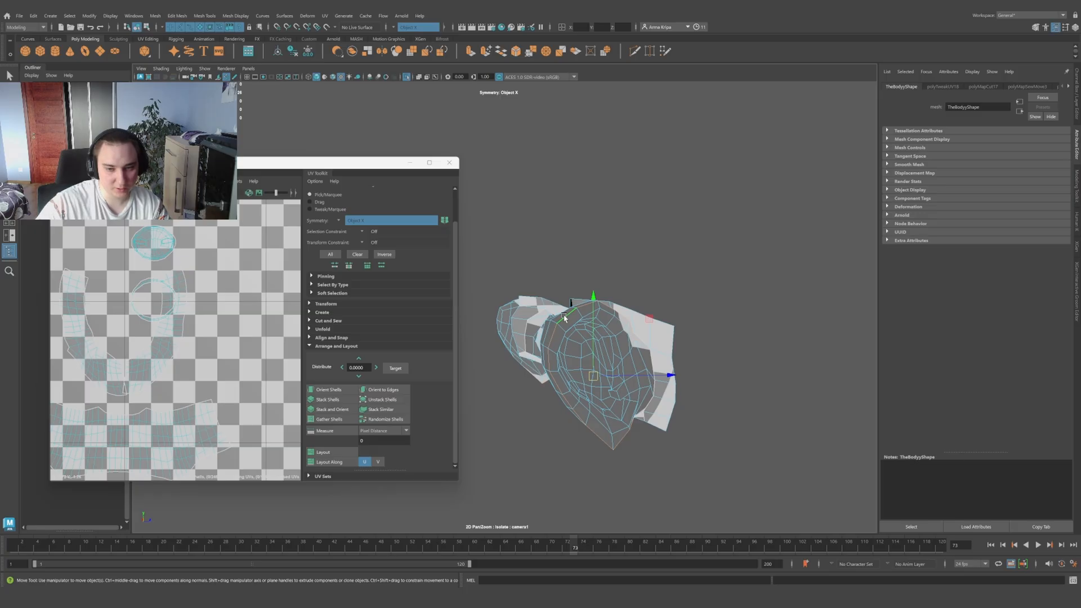
left_click_drag(564, 318, 582, 262, "alt")
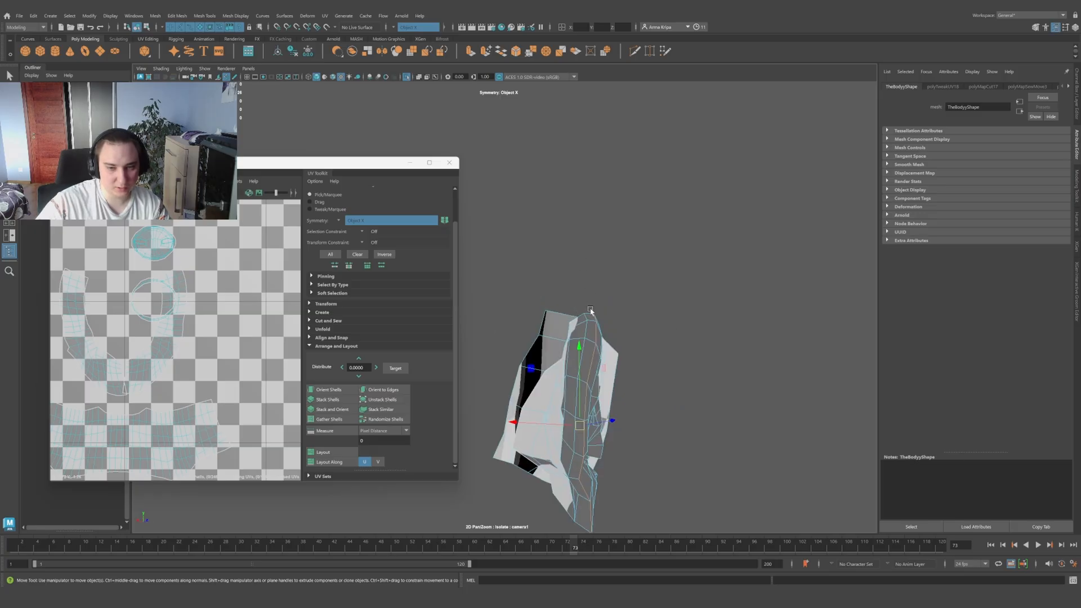
left_click_drag(573, 317, 696, 263, "alt")
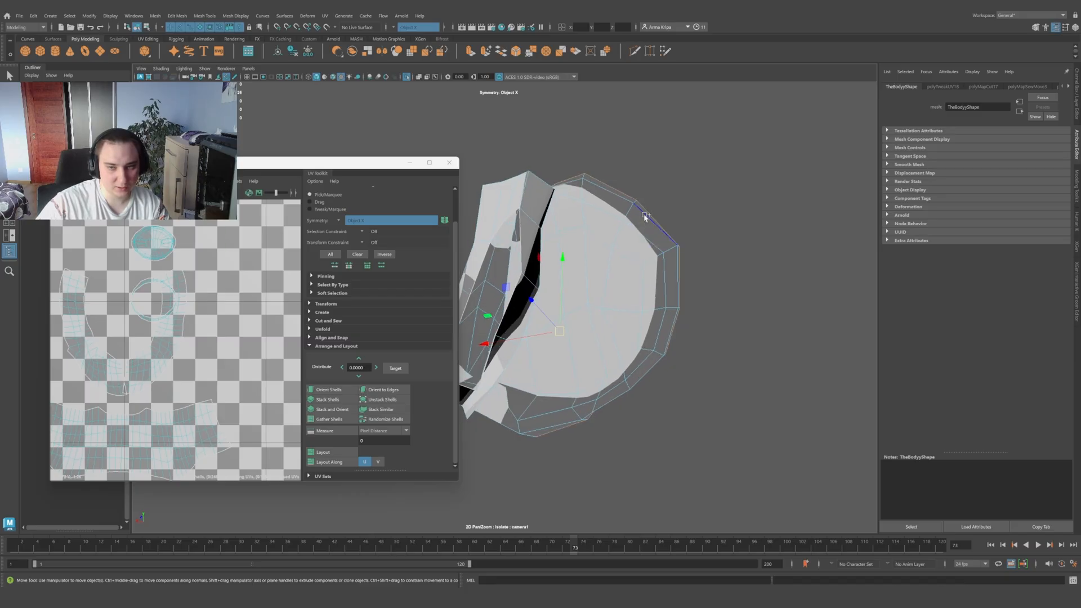
left_click_drag(645, 217, 682, 341, "alt")
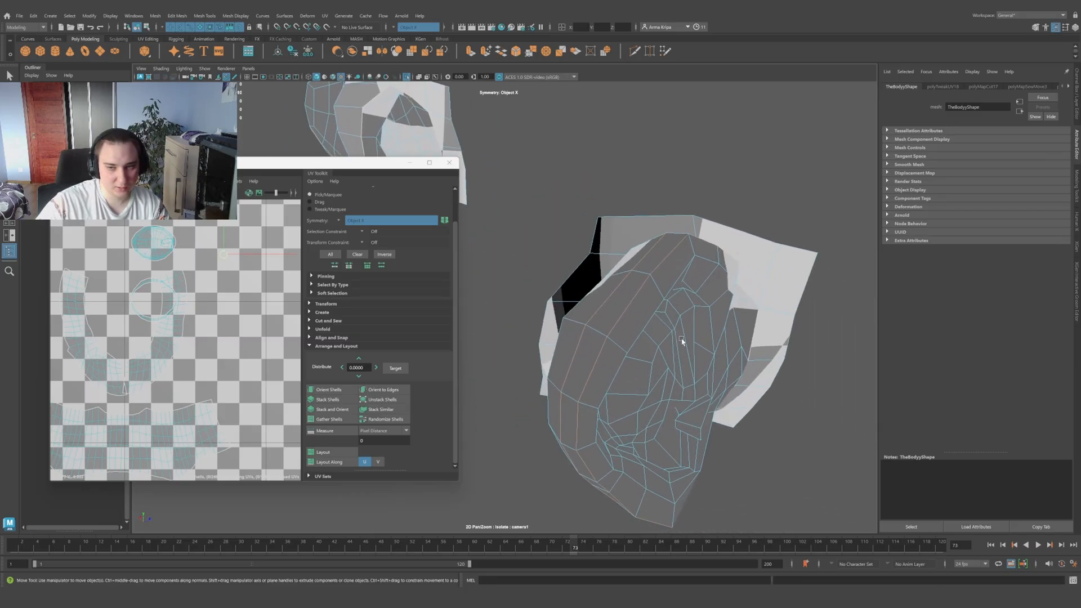
left_click_drag(624, 320, 594, 324, "alt")
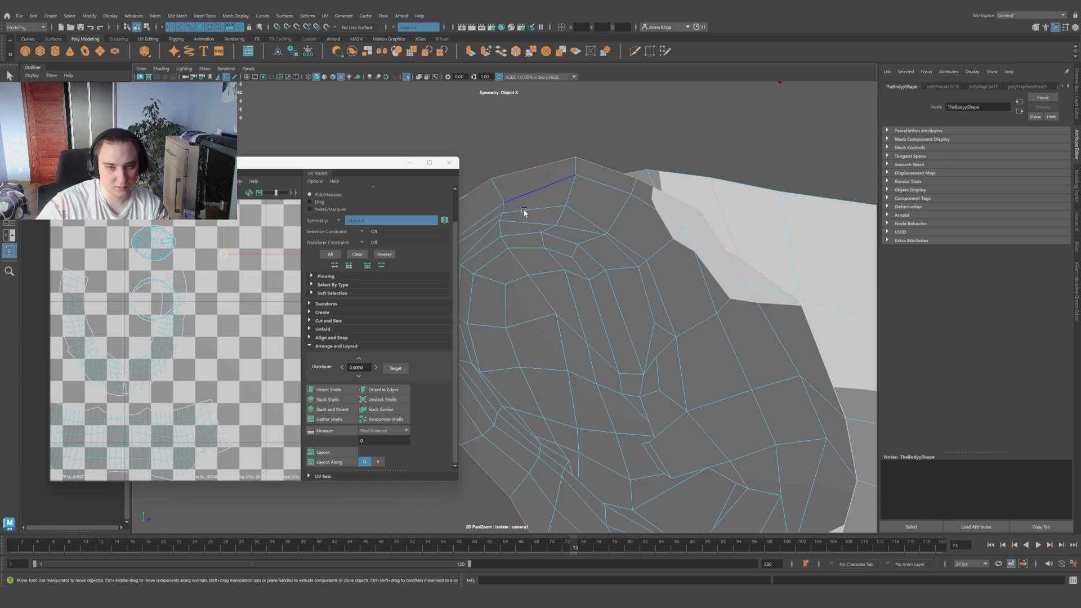
left_click_drag(524, 213, 653, 290, "alt")
mouse_move(702, 361)
left_mouse_down("alt")
mouse_move(692, 333)
mouse_move(698, 346)
left_mouse_up("alt")
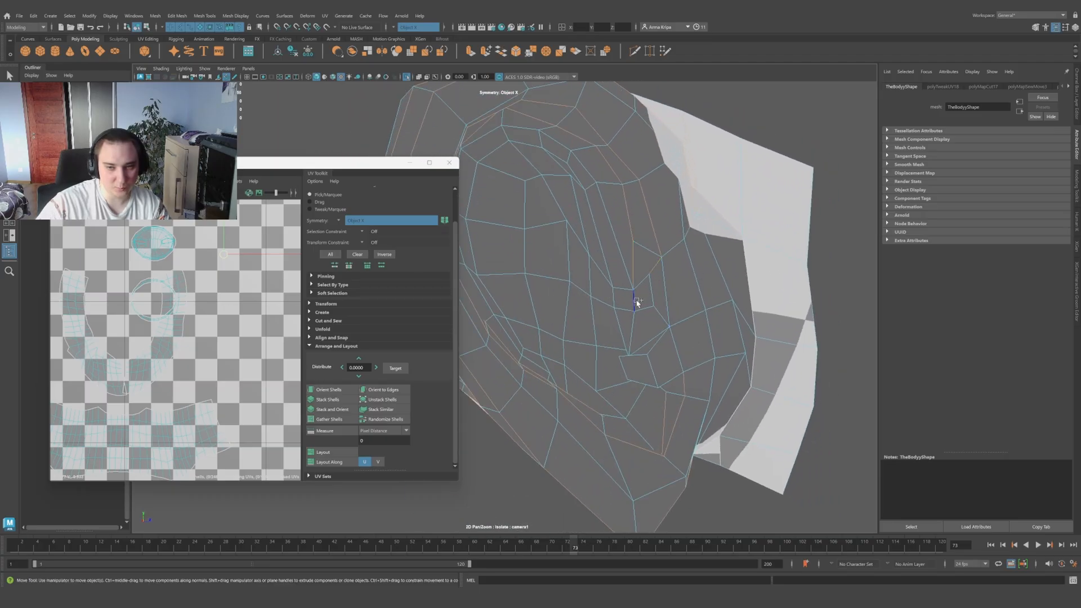
Step: Extend the seam edge selection through the inner folds of the ear toward the ear opening and lobe
left_click(654, 319, "shift")
left_click_drag(654, 319, 605, 375, "alt")
scroll(605, 376, "up", 3)
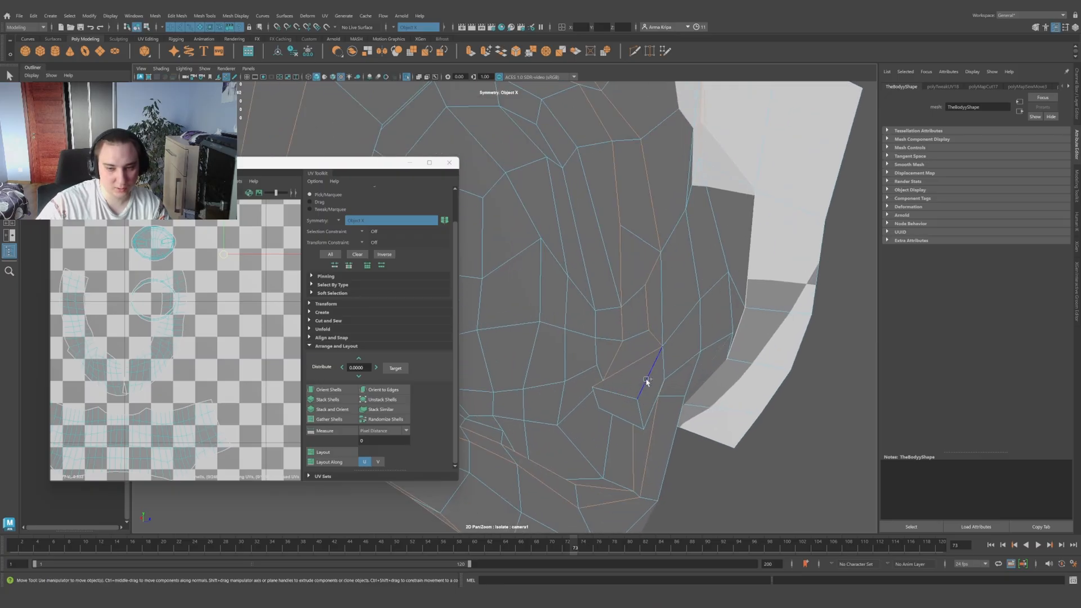
left_click_drag(671, 402, 603, 356, "alt")
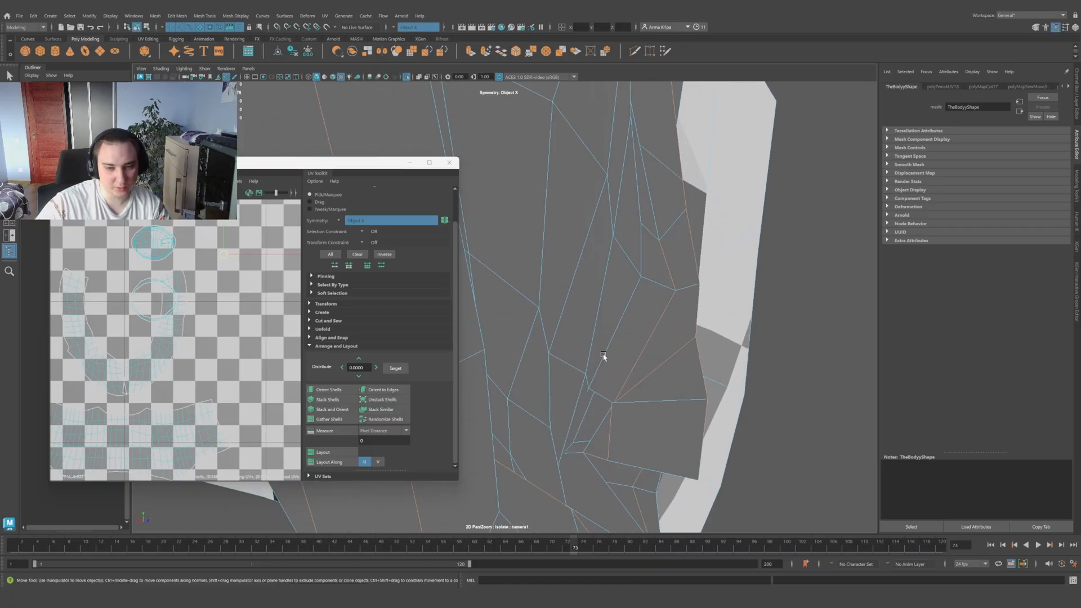
left_click_drag(623, 446, 576, 373, "alt")
left_click_drag(569, 325, 619, 289, "alt")
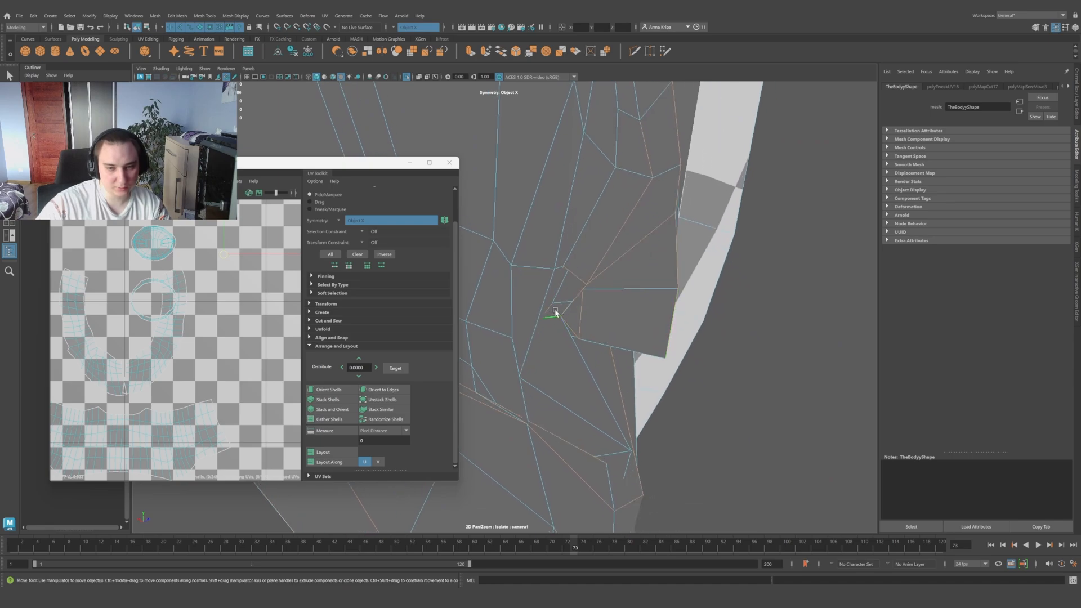
left_click_drag(556, 312, 357, 339, "alt")
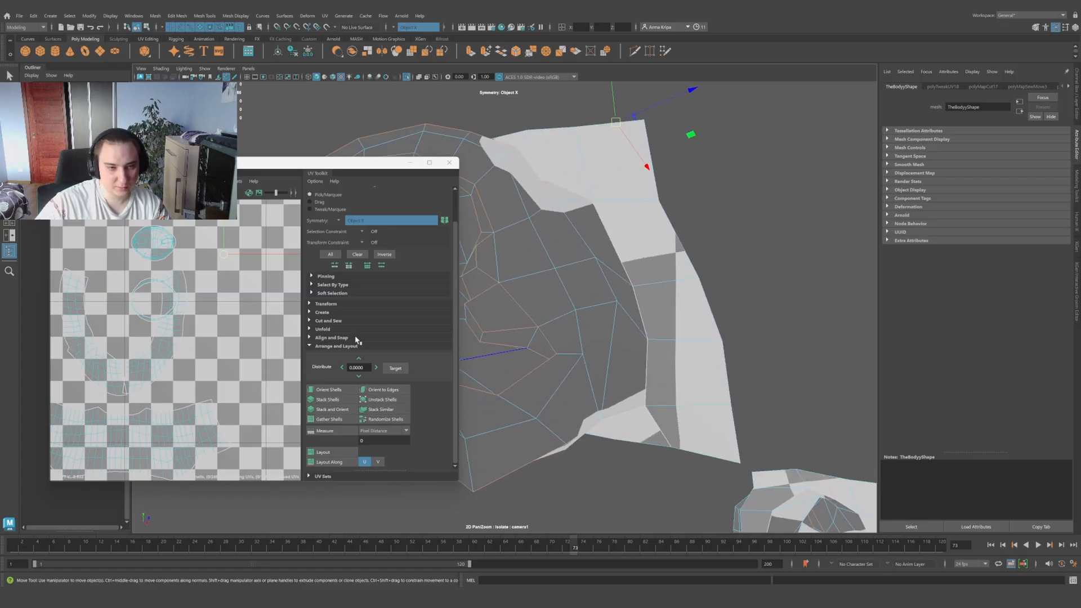
Step: Examine the UV layout to locate the shells that contain the ears
scroll(237, 332, "down", 3)
key("f")
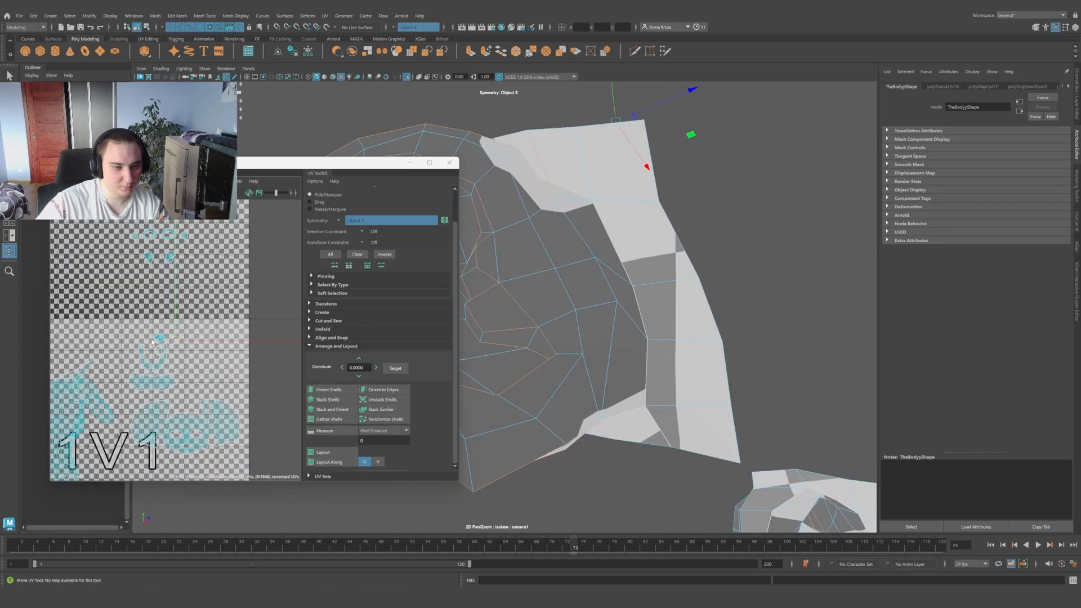
scroll(153, 342, "up", 3)
scroll(200, 346, "down", 5)
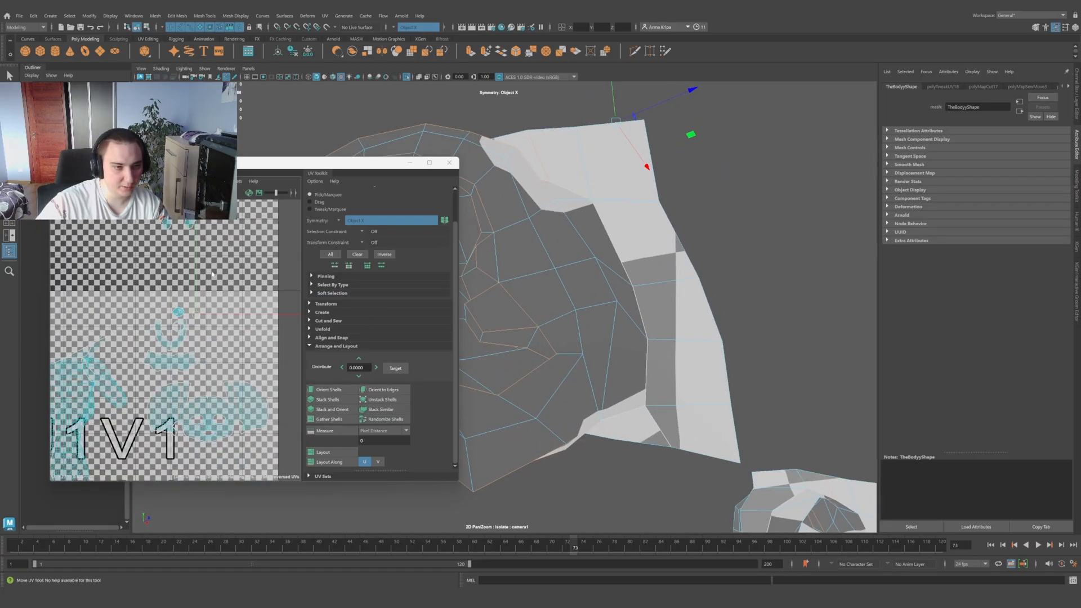
middle_click_drag(221, 292, 168, 334, "alt")
scroll(169, 435, "up", 4)
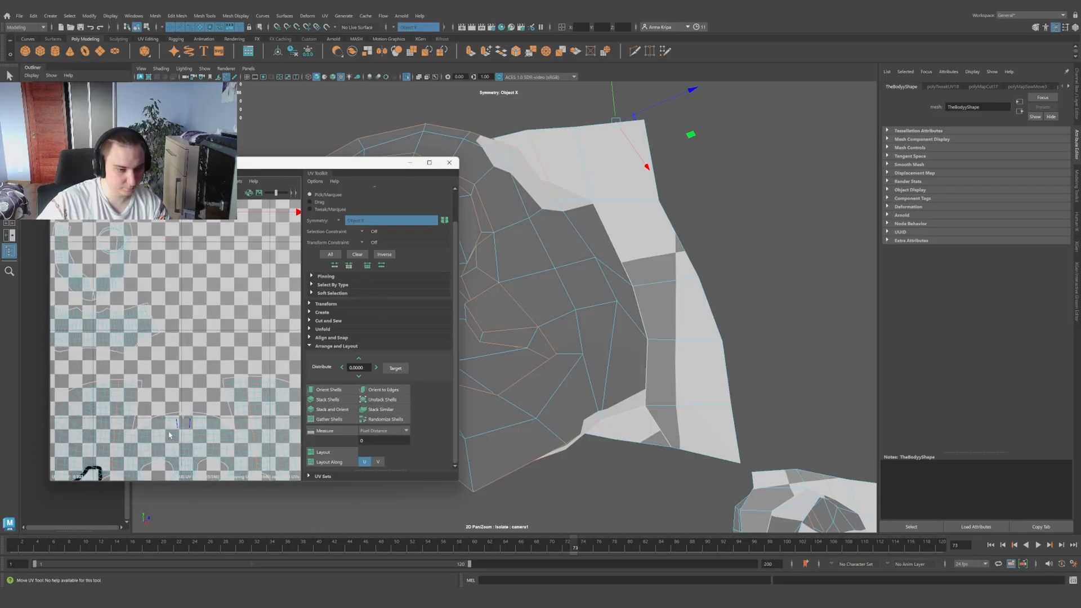
scroll(164, 445, "down", 3)
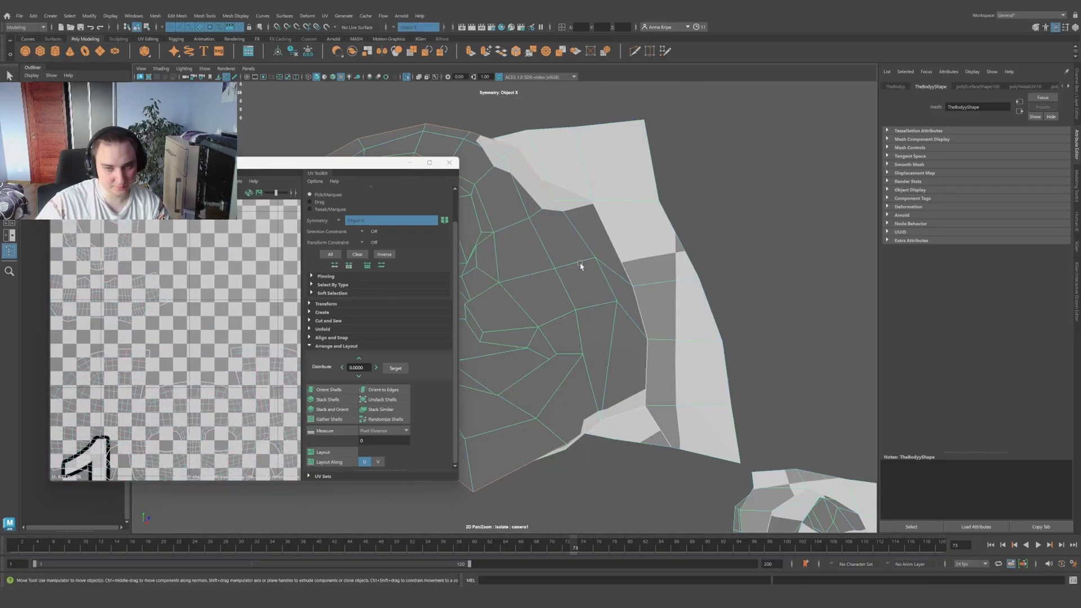
Step: End the ear isolation and examine the selected ear edges and the checker pattern around the ears and face
right_click_drag(206, 340, 207, 320)
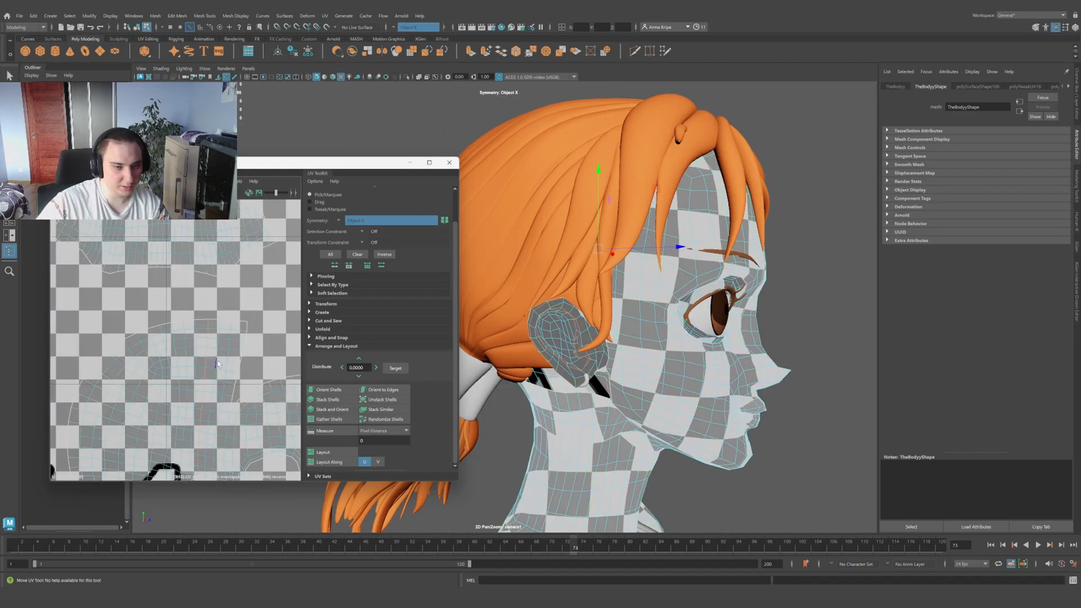
scroll(218, 359, "down", 5)
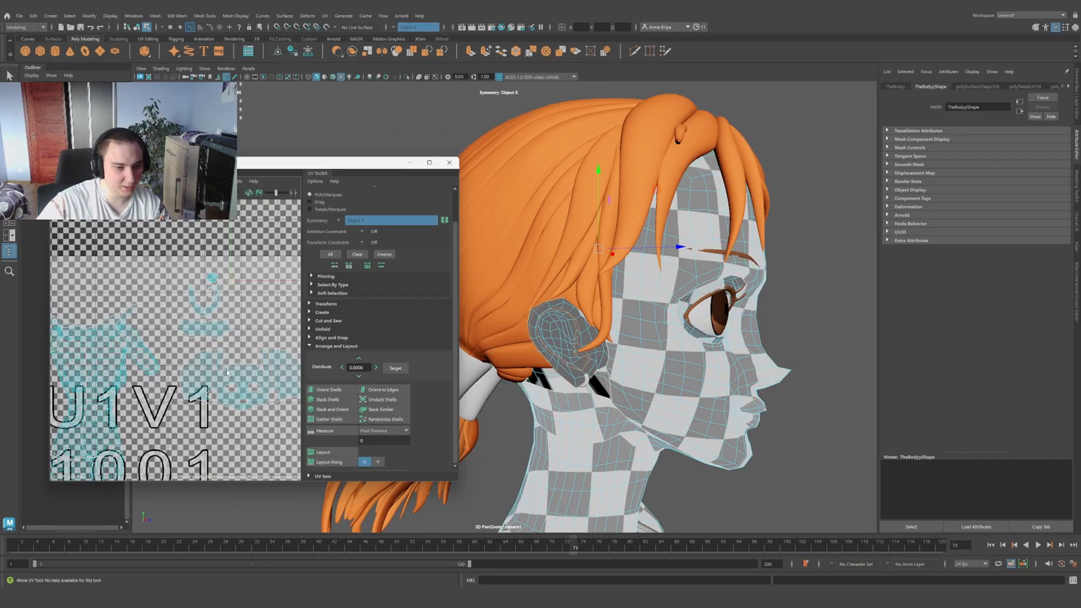
middle_click_drag(225, 407, 233, 327, "alt")
mouse_move(610, 378)
left_mouse_down("alt")
mouse_move(612, 328)
mouse_move(634, 389)
mouse_move(642, 379)
mouse_move(601, 376)
mouse_move(612, 389)
left_mouse_up("alt")
scroll(636, 394, "up", 4)
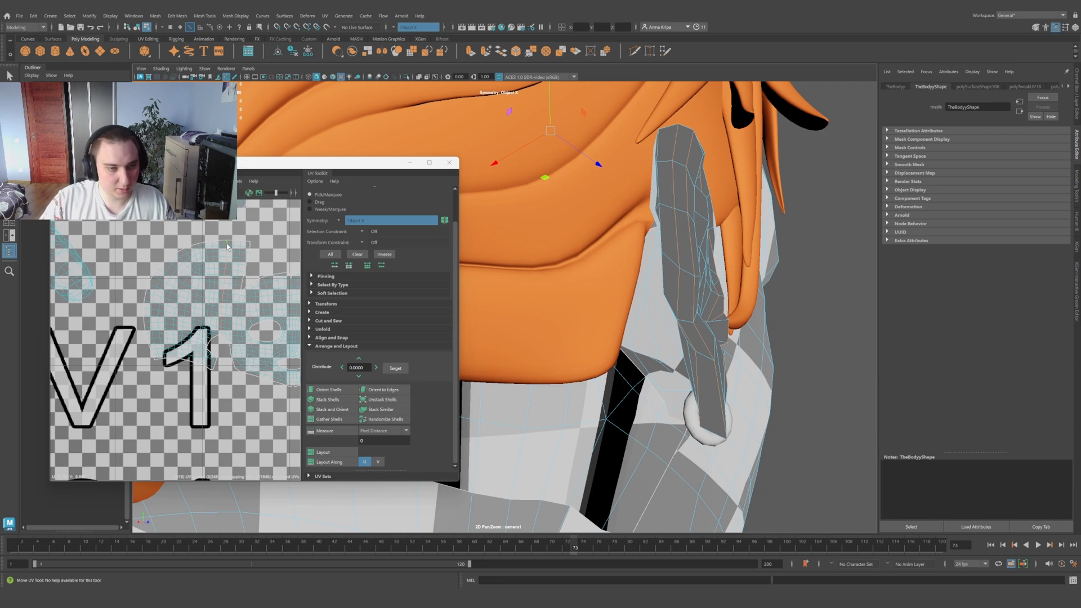
scroll(612, 313, "down", 3)
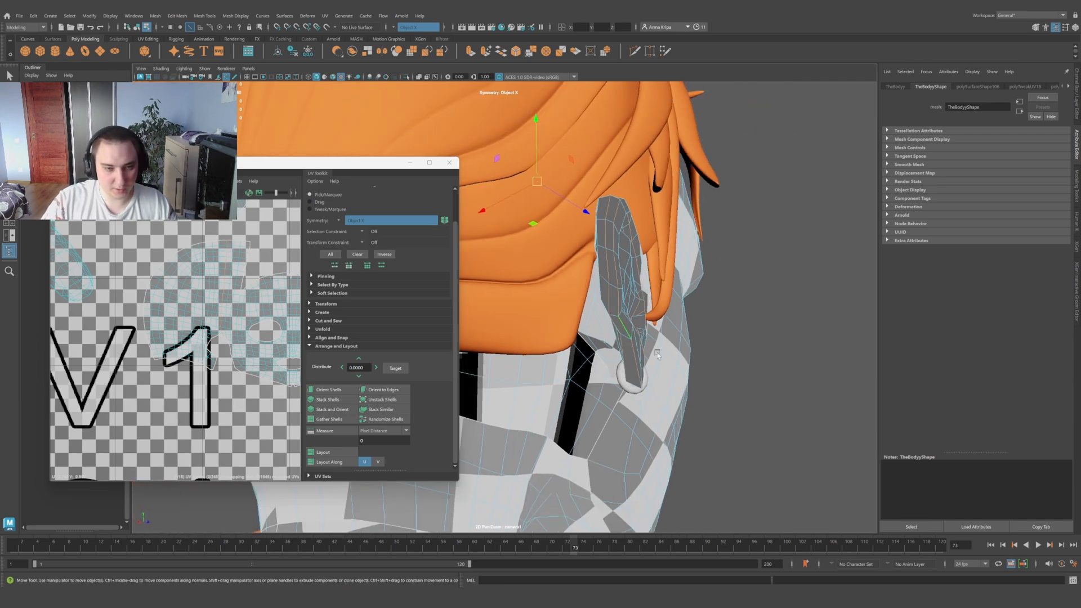
left_click_drag(654, 349, 602, 360, "alt")
scroll(603, 360, "down", 4)
left_click_drag(636, 308, 640, 366, "alt")
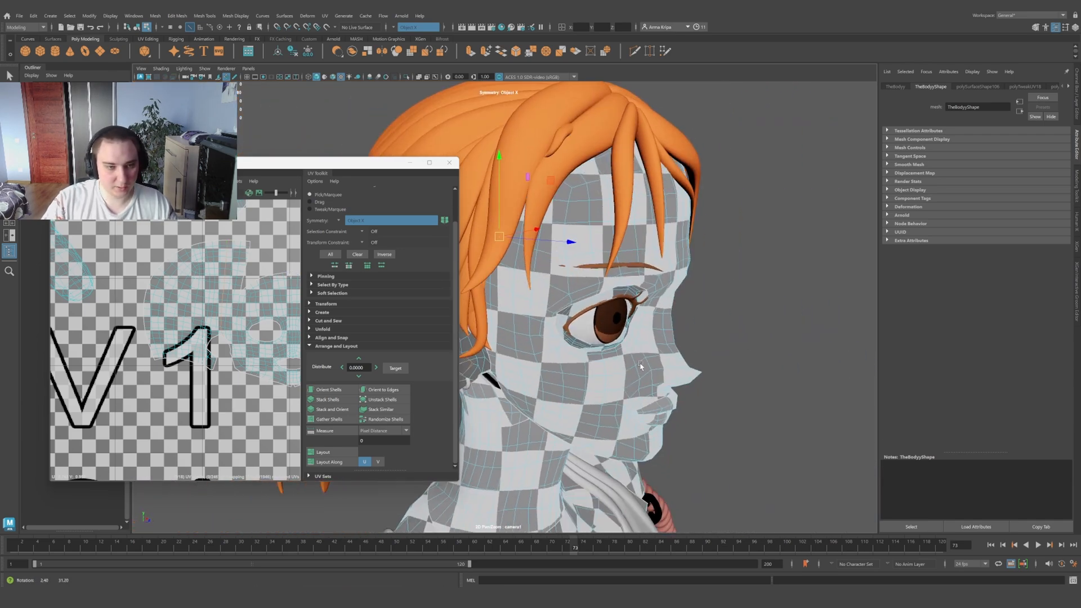
left_click_drag(573, 272, 732, 275, "alt")
scroll(742, 276, "up", 2)
right_click_drag(741, 276, 771, 277, "alt")
left_click_drag(665, 282, 577, 275, "alt")
Step: Isolate the body mesh without the hair and inspect the selected edges around the ear and up the side of the head
right_click_drag(651, 181, 689, 167)
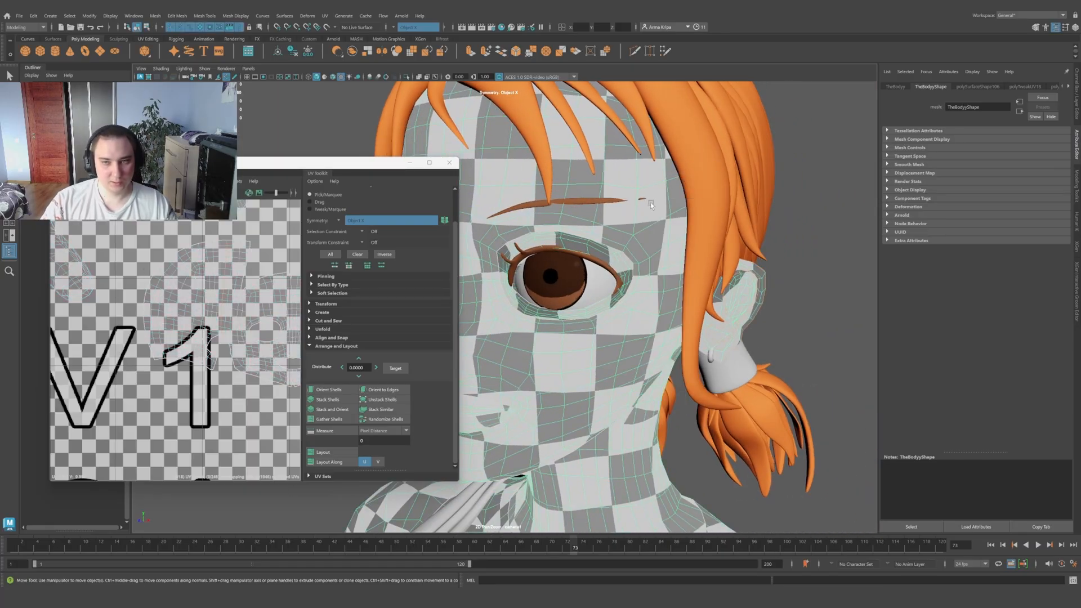
key("ctrl+1")
left_click_drag(659, 209, 670, 261, "alt")
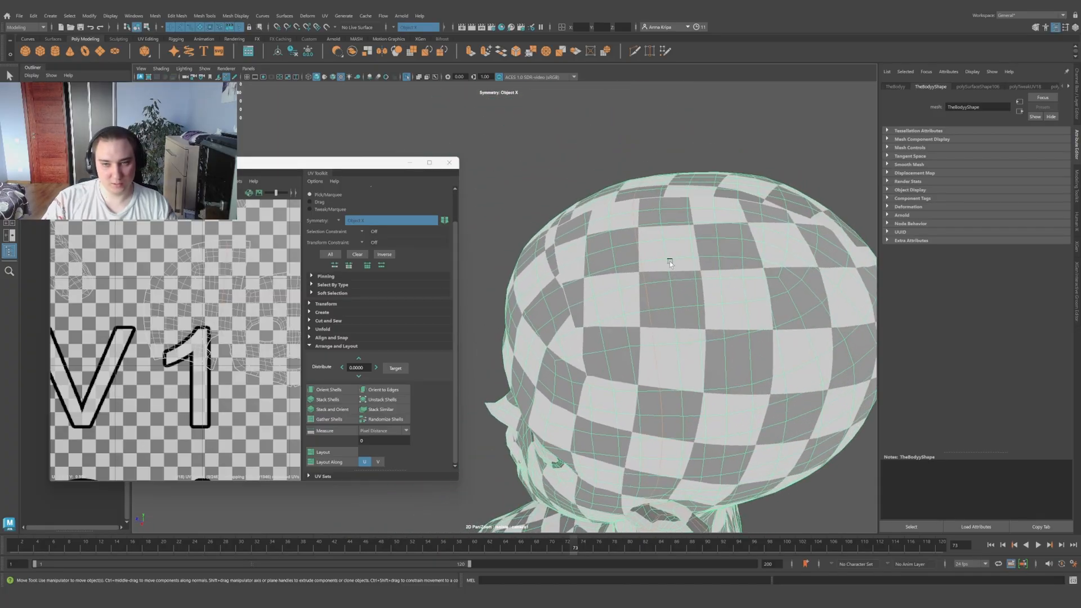
left_click_drag(697, 303, 692, 377, "alt")
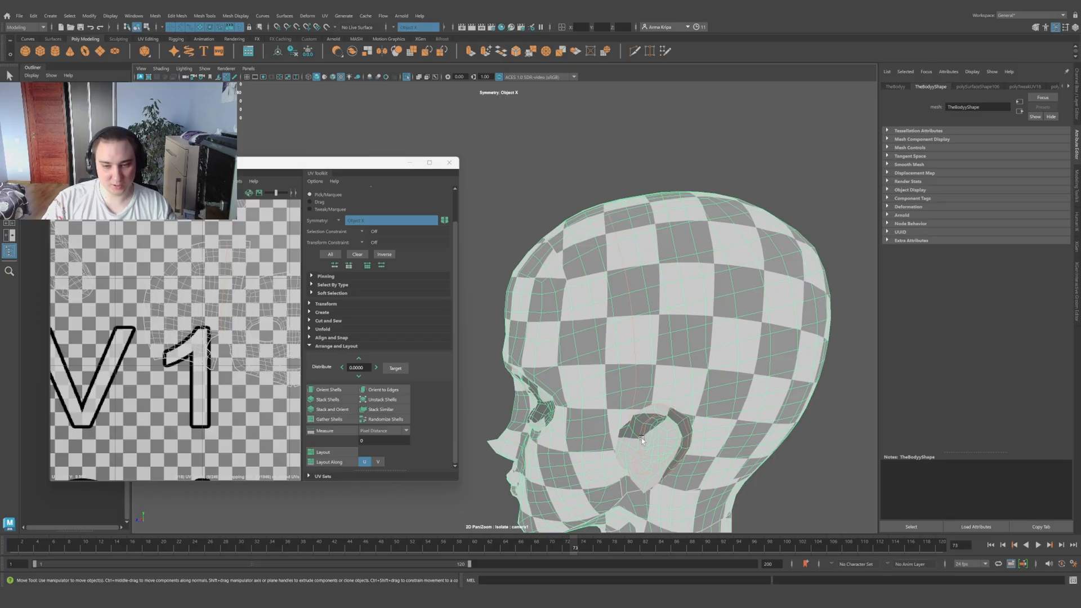
right_click_drag(641, 438, 731, 459, "alt")
middle_click_drag(731, 459, 569, 301, "alt")
left_click_drag(625, 336, 667, 342, "alt")
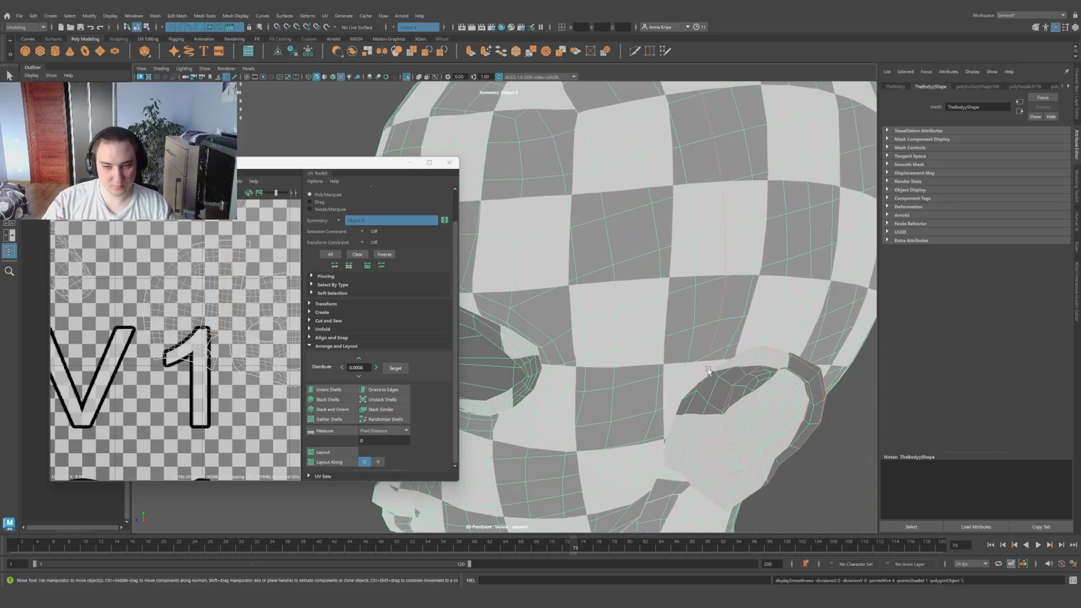
left_click_drag(649, 223, 619, 192, "alt")
Step: Cut the UVs along the selected edges around the ears and over the head
right_click_drag(619, 192, 623, 124)
left_click_drag(628, 194, 657, 258, "alt")
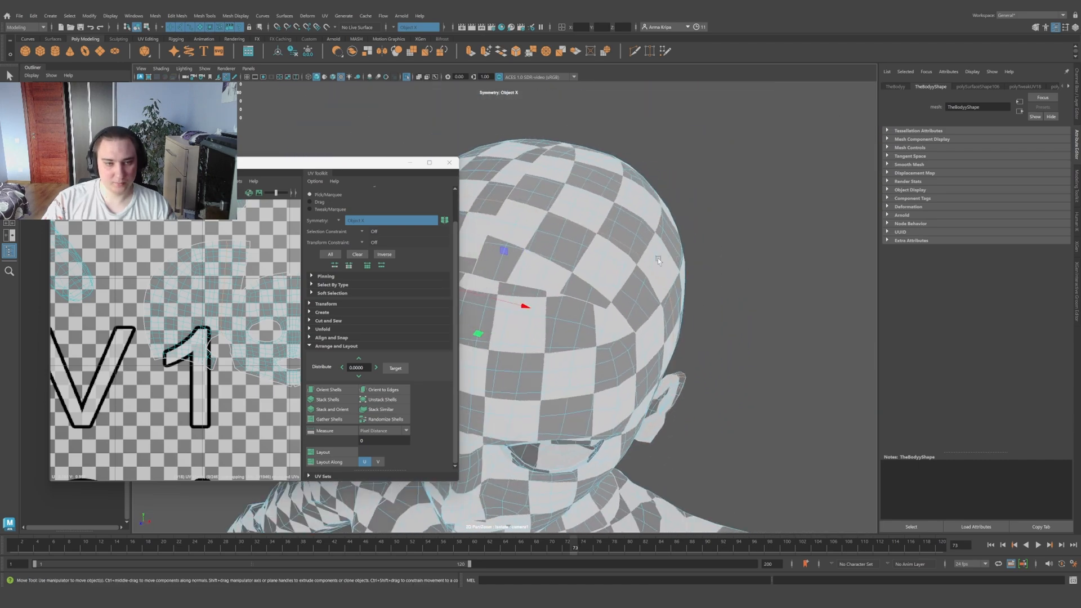
right_click(227, 278, "shift")
right_click(228, 275, "shift")
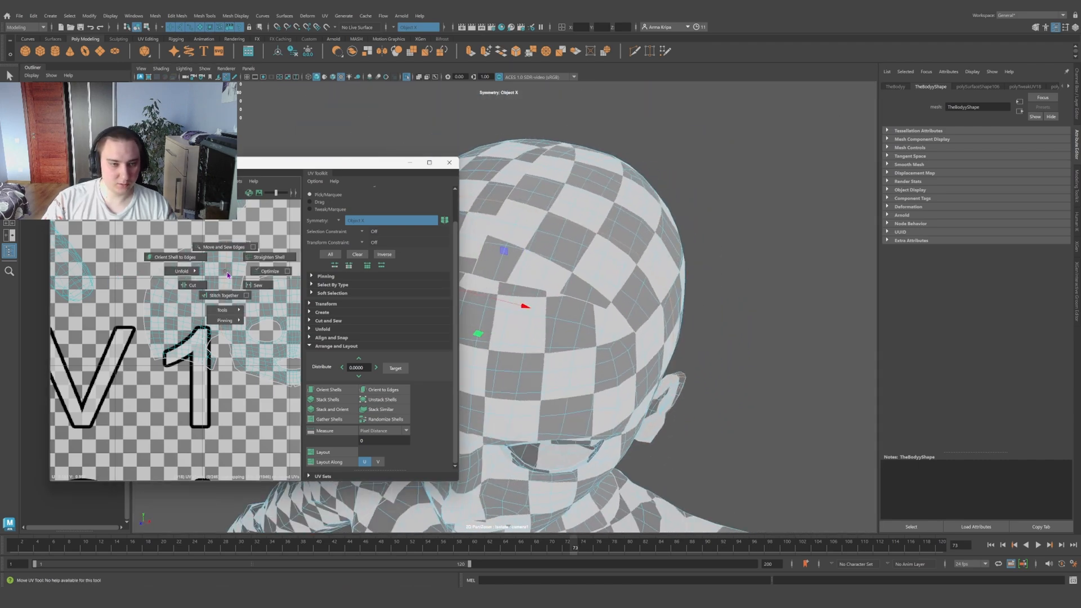
left_click(191, 287)
left_click_drag(541, 218, 615, 289, "alt")
scroll(615, 289, "up", 5)
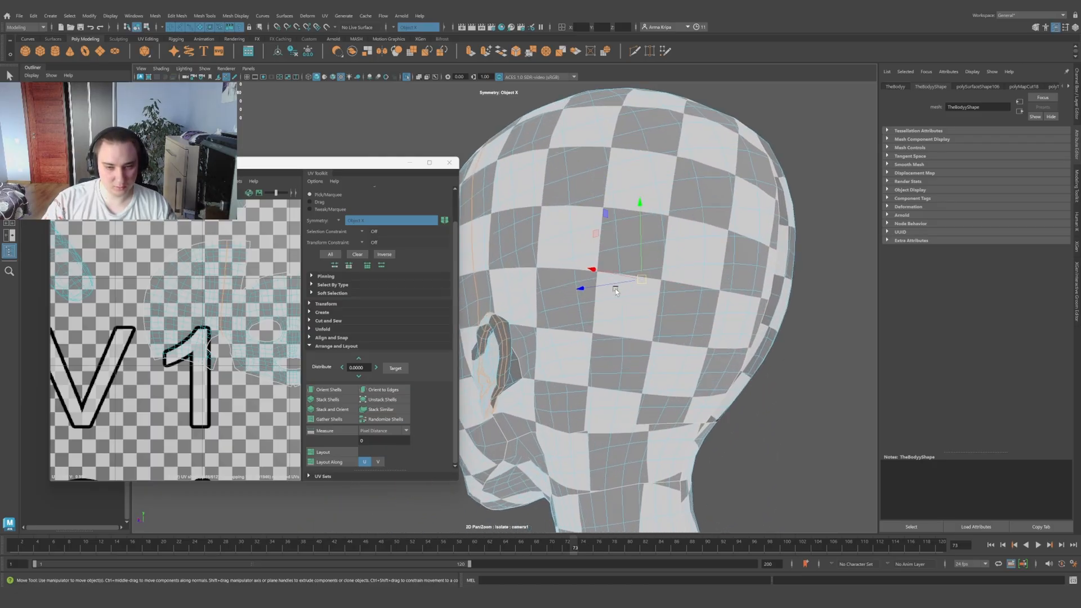
Step: Examine the cut head's UV shells and the checker pattern over the face and the side of the head
left_click_drag(610, 364, 681, 337, "alt")
scroll(610, 366, "down", 5)
scroll(253, 322, "down", 5)
middle_click_drag(259, 322, 193, 309, "alt")
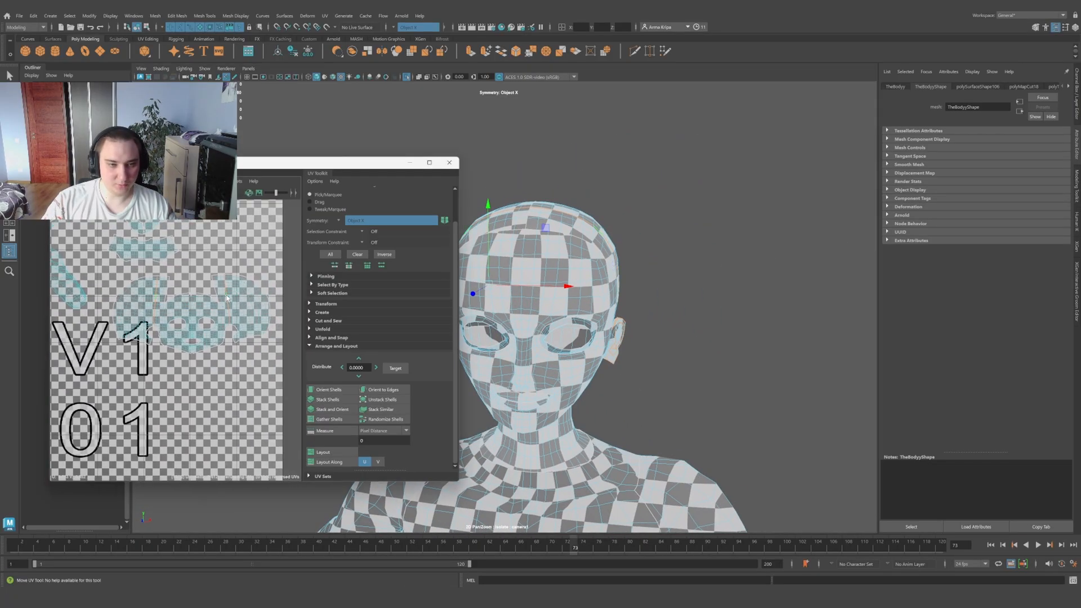
right_click_drag(196, 312, 244, 304)
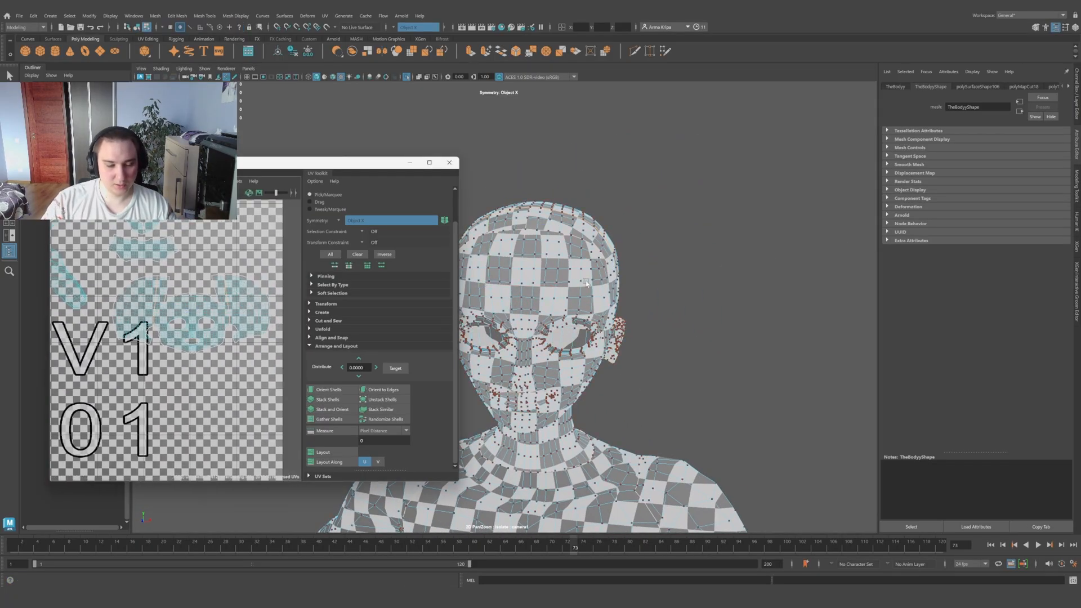
right_click_drag(586, 284, 589, 266)
left_click_drag(574, 234, 569, 258, "alt")
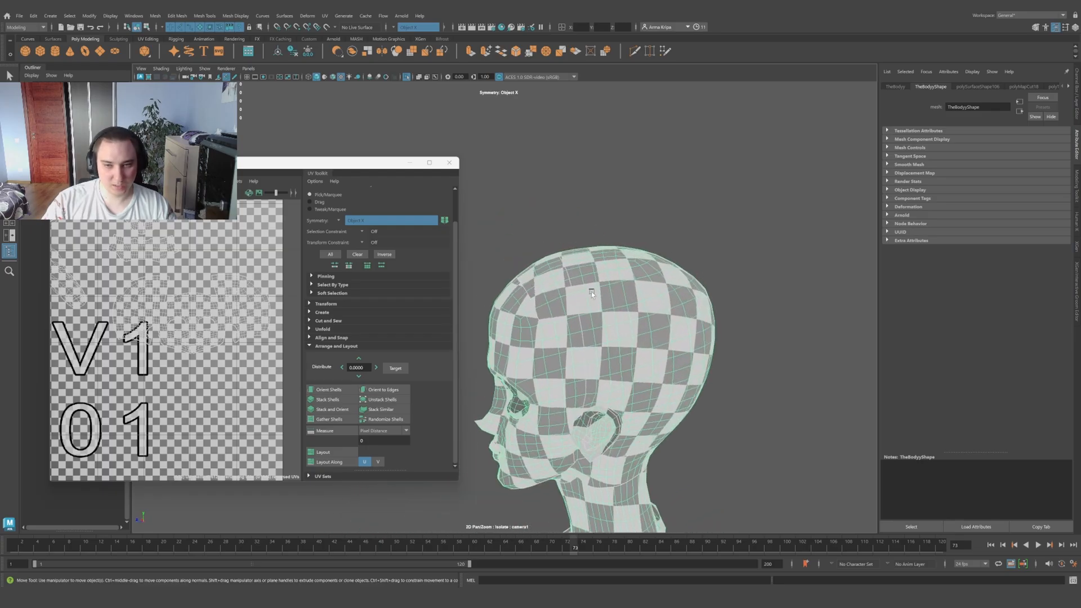
scroll(591, 291, "up", 3)
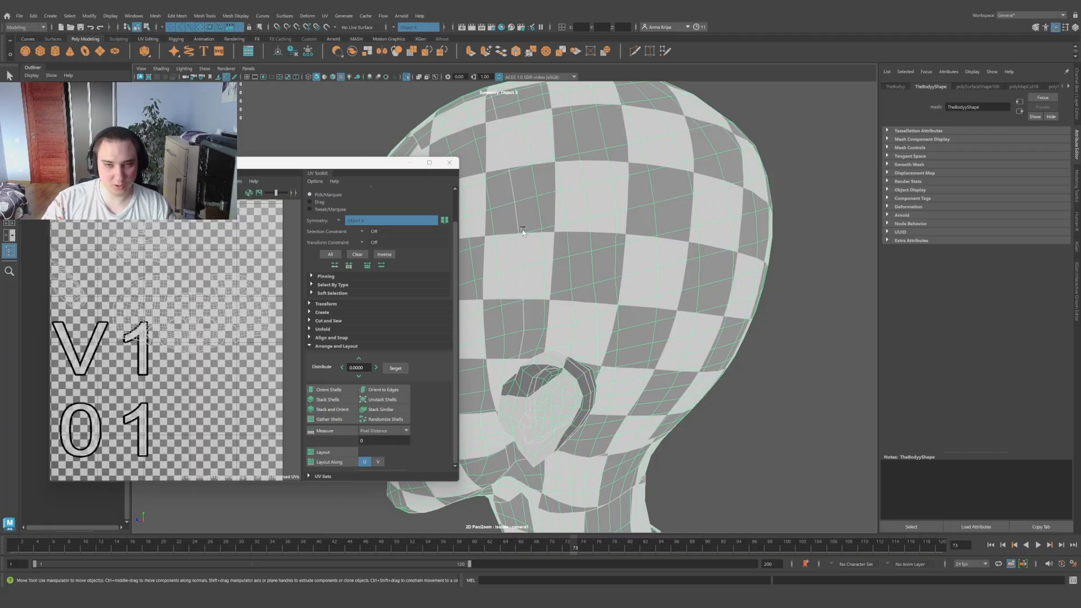
Step: Examine the checker pattern over the crown, front and side of the head from several angles
left_click_drag(529, 336, 670, 358, "alt")
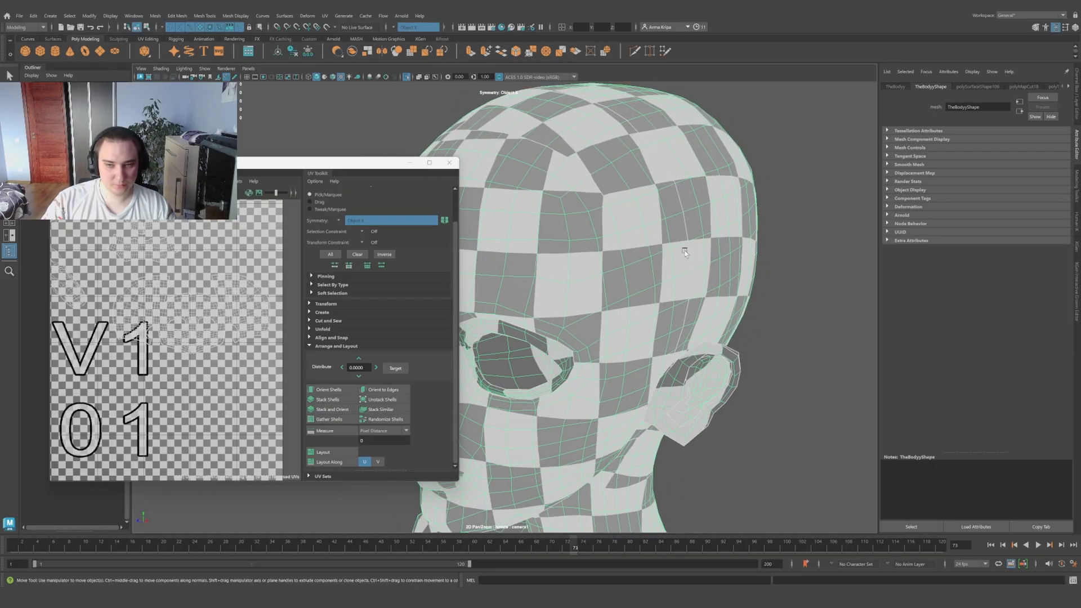
left_click_drag(684, 252, 663, 209, "alt")
left_click_drag(557, 292, 573, 289, "alt")
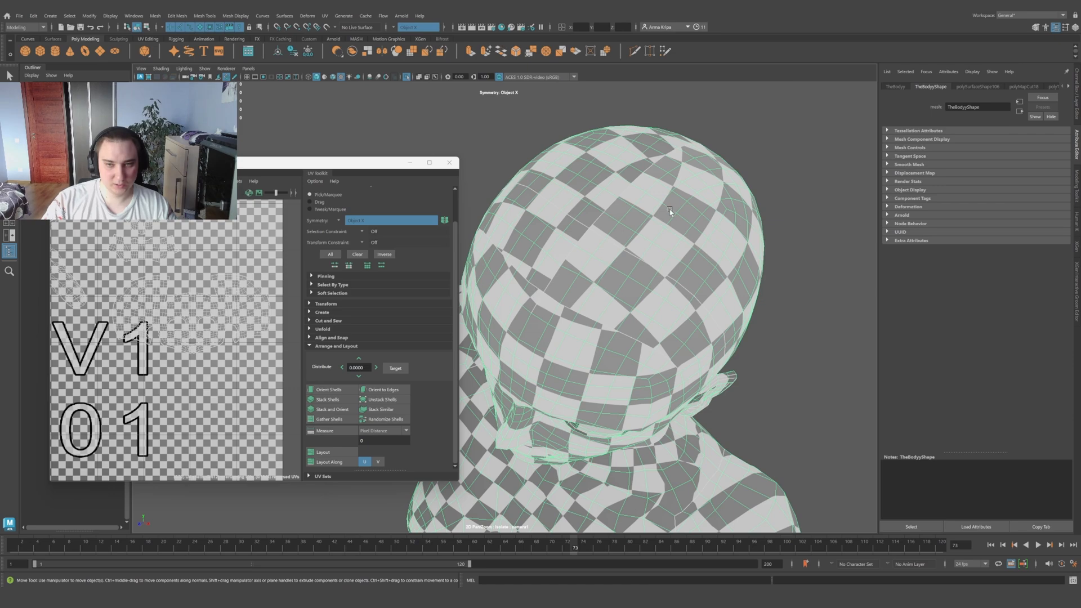
left_click_drag(670, 211, 625, 213, "alt")
left_click_drag(544, 278, 570, 238, "alt")
left_click_drag(536, 322, 497, 191, "alt")
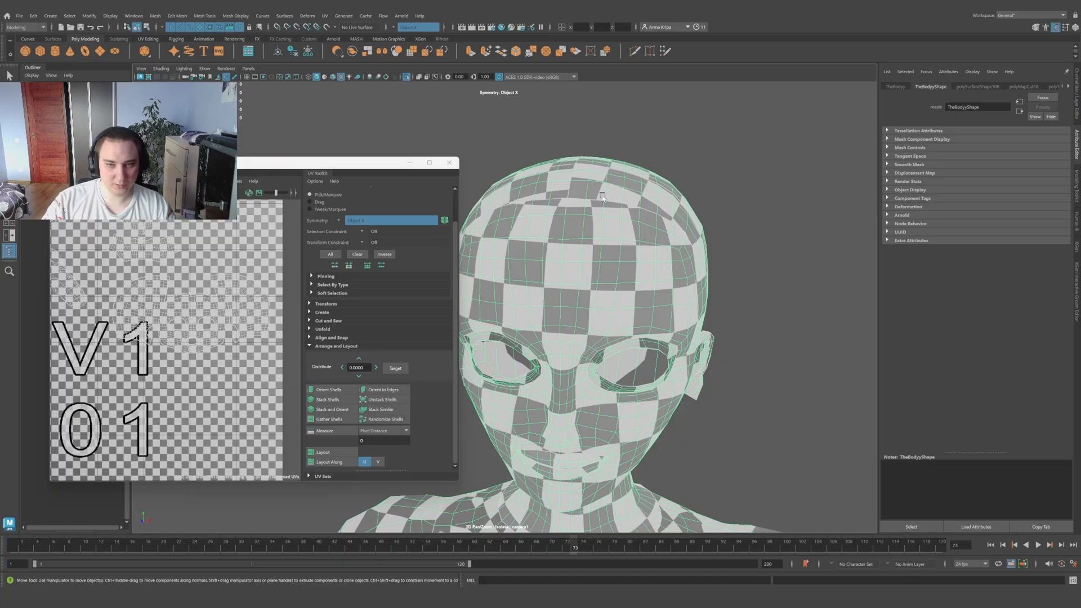
left_click_drag(715, 250, 481, 277, "alt")
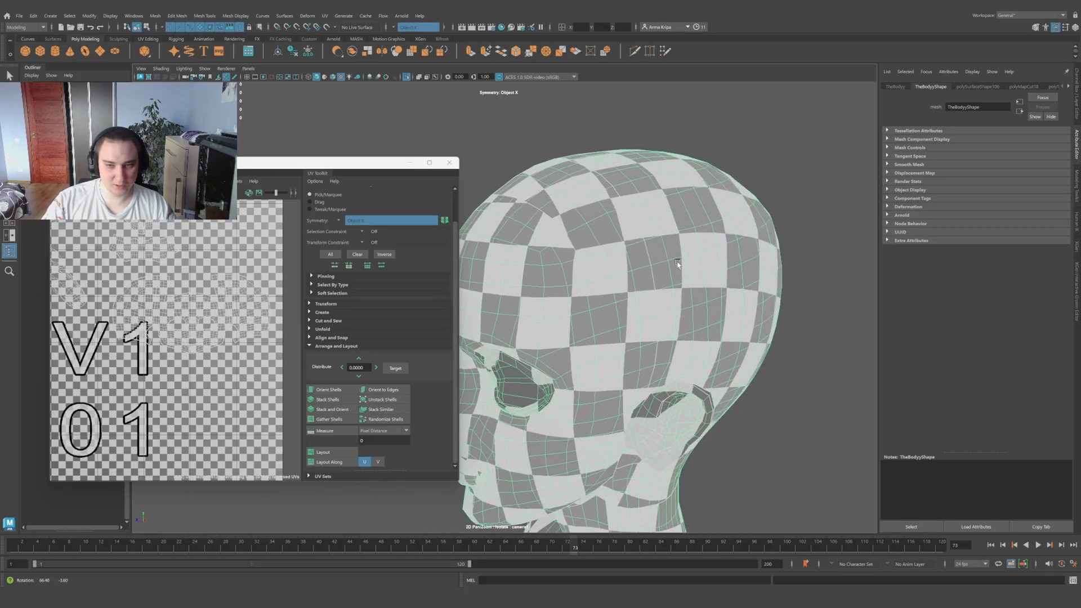
Step: Select the round UV shell of the lips and unfold it
key("f")
scroll(222, 319, "up", 9)
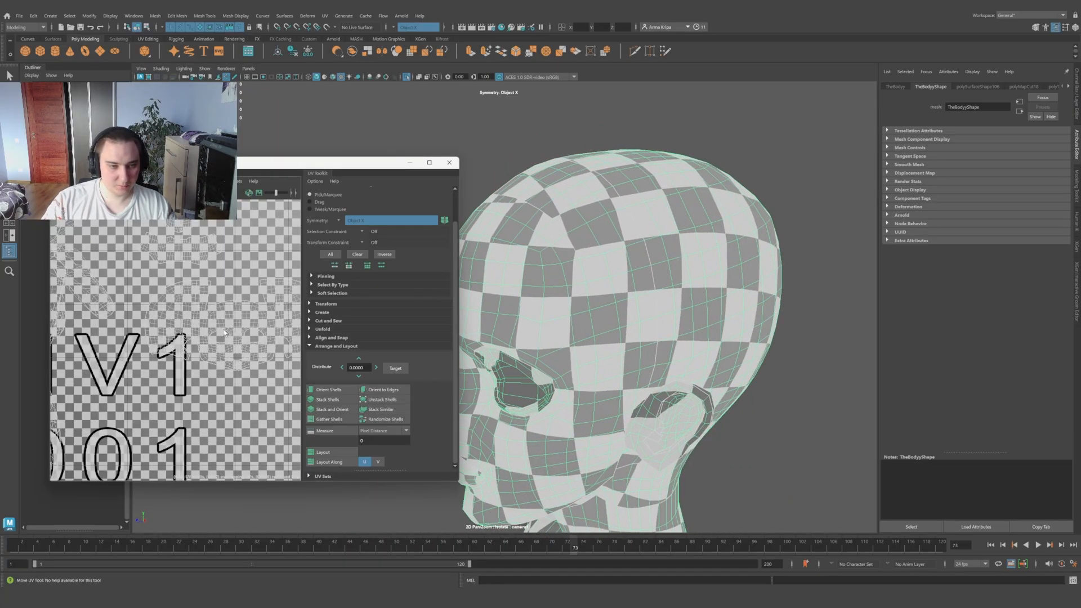
right_click_drag(222, 328, 82, 308)
left_click(222, 317)
double_click(161, 310)
middle_click_drag(211, 264, 218, 383, "alt")
scroll(217, 337, "up", 5)
double_click(217, 285)
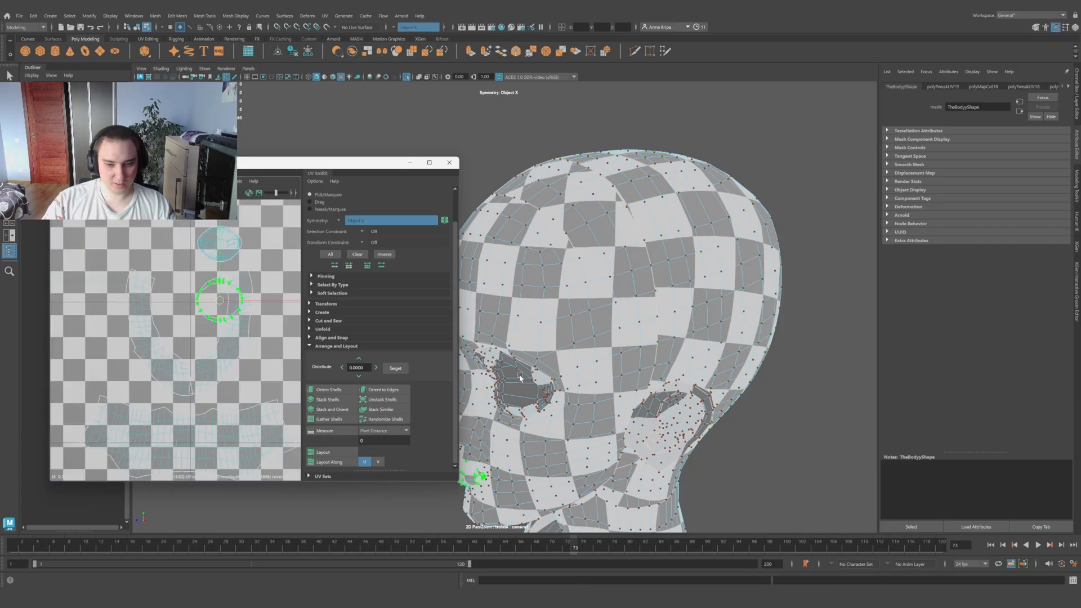
scroll(520, 377, "down", 5)
key("f")
left_click_drag(519, 377, 599, 364, "alt")
right_click_drag(190, 281, 114, 283, "shift")
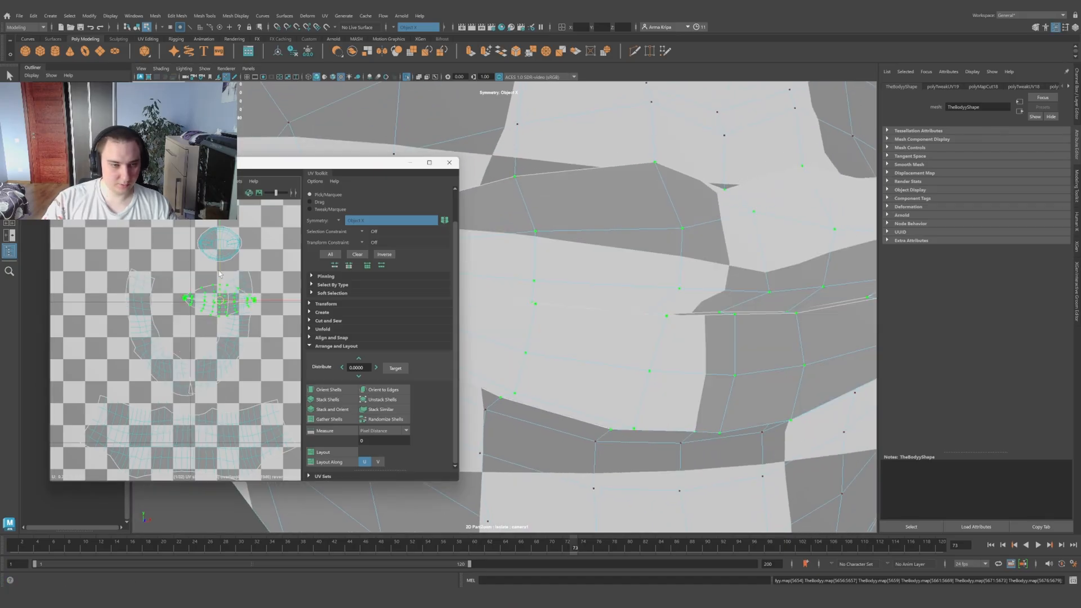
Step: Move the unfolded lip shell above the round inner-mouth shell and check its seam at the mouth corner
left_click_drag(219, 271, 219, 181)
middle_click_drag(234, 238, 239, 297, "alt")
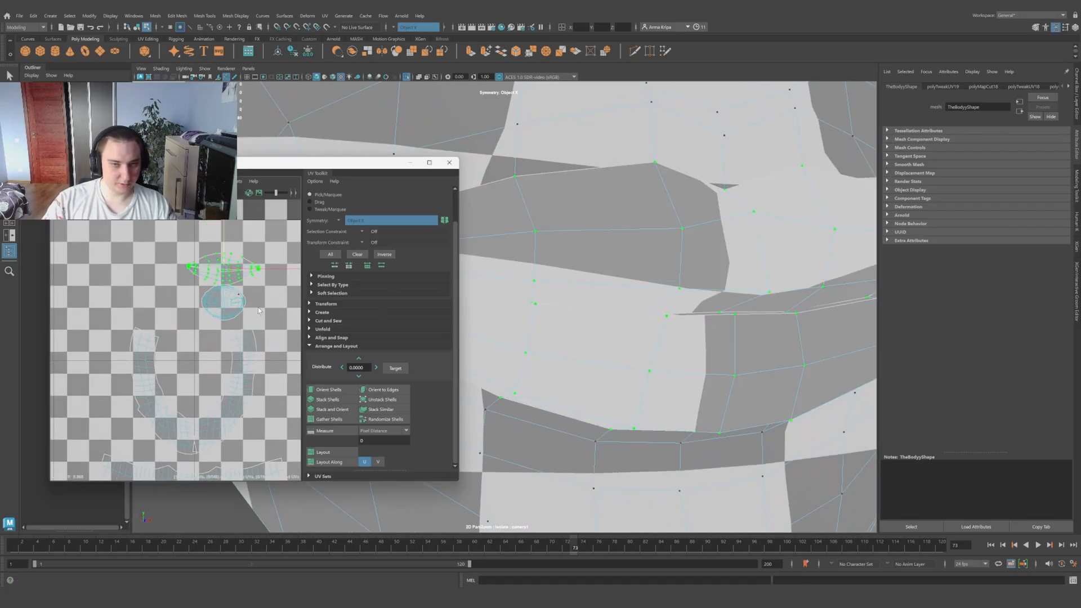
left_click_drag(569, 289, 673, 345, "alt")
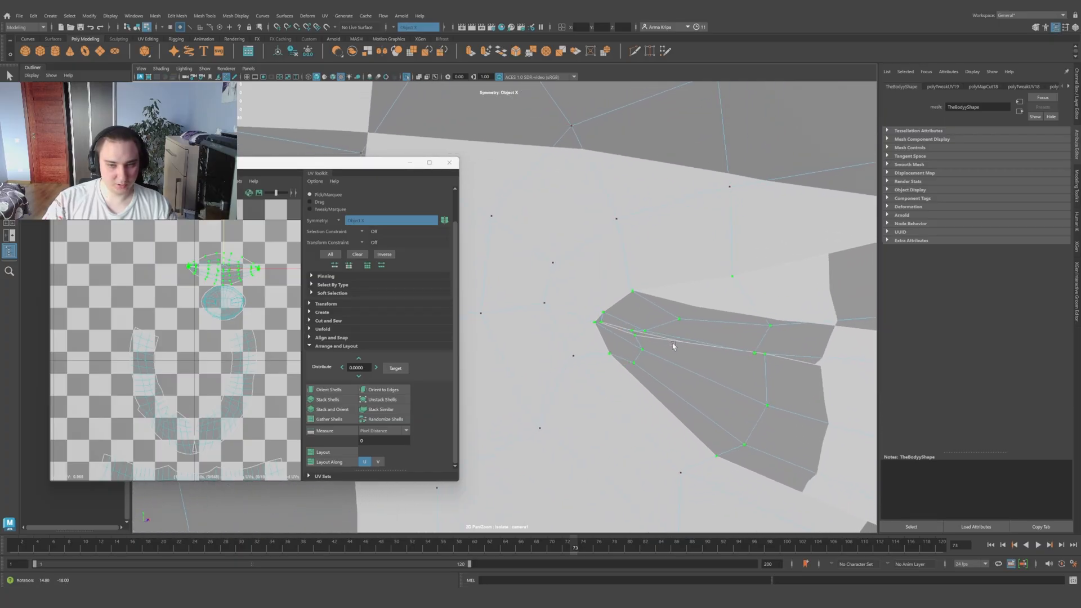
scroll(227, 265, "up", 8)
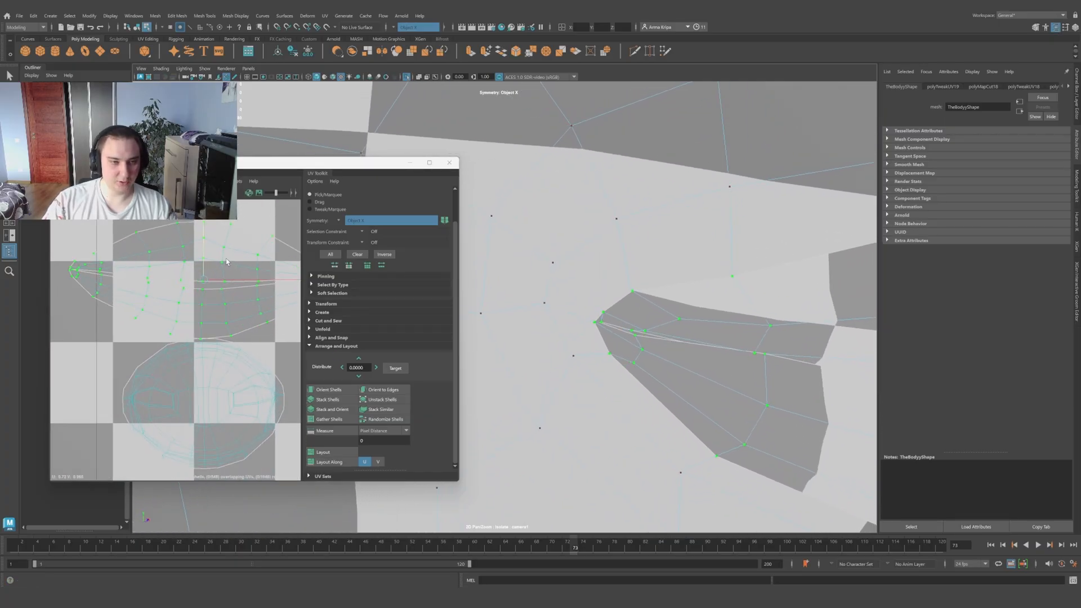
Step: Pick the inner-mouth shell and select the edge running inward from the mouth corner on both sides
left_click(229, 409)
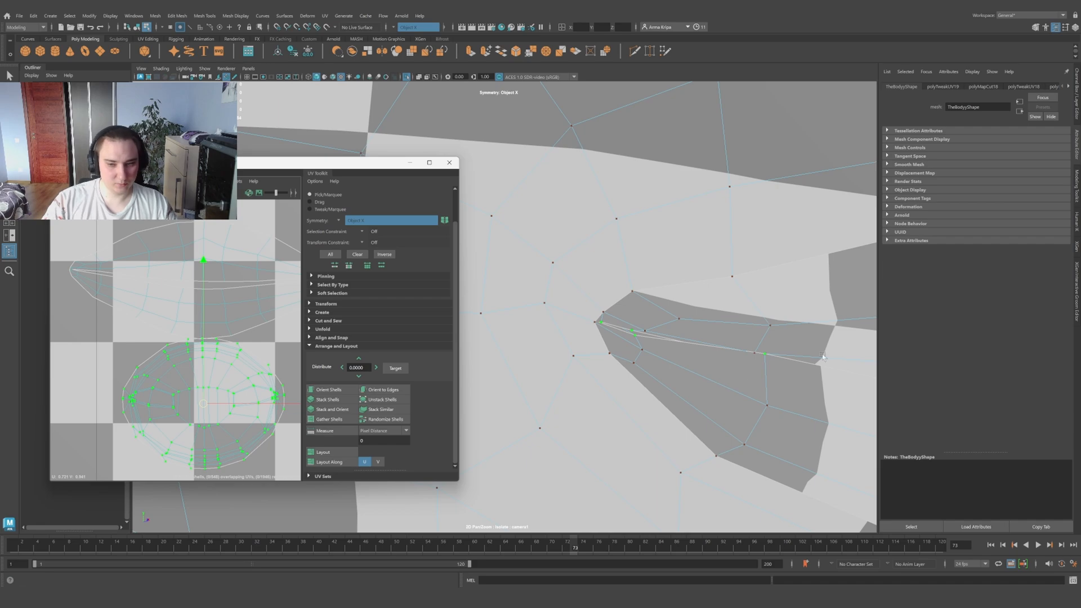
scroll(227, 382, "down", 3)
key("q")
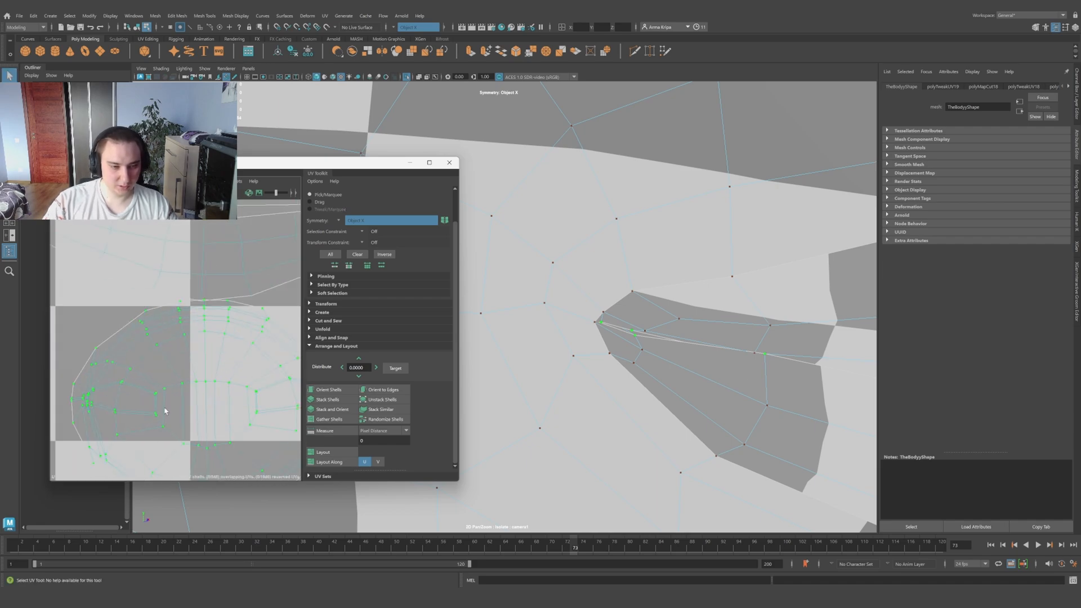
right_click_drag(164, 409, 165, 386)
scroll(179, 401, "up", 3)
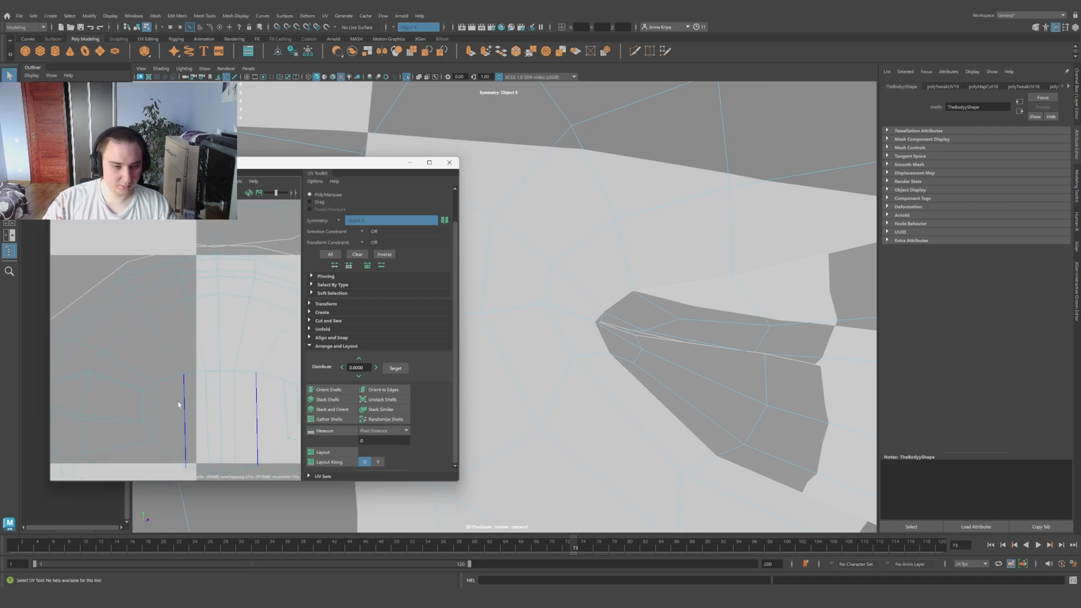
left_click(141, 424)
Step: Examine the mouth corners on the face and compare them with the lip and inner-mouth shells
scroll(141, 419, "down", 4)
scroll(657, 365, "down", 5)
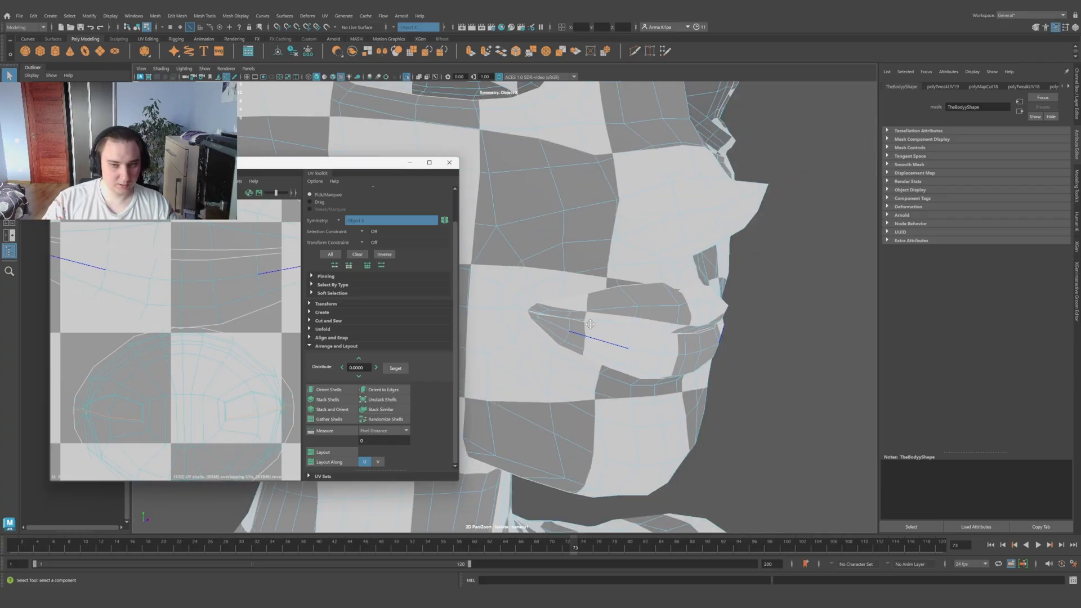
scroll(751, 362, "up", 5)
scroll(121, 313, "up", 3)
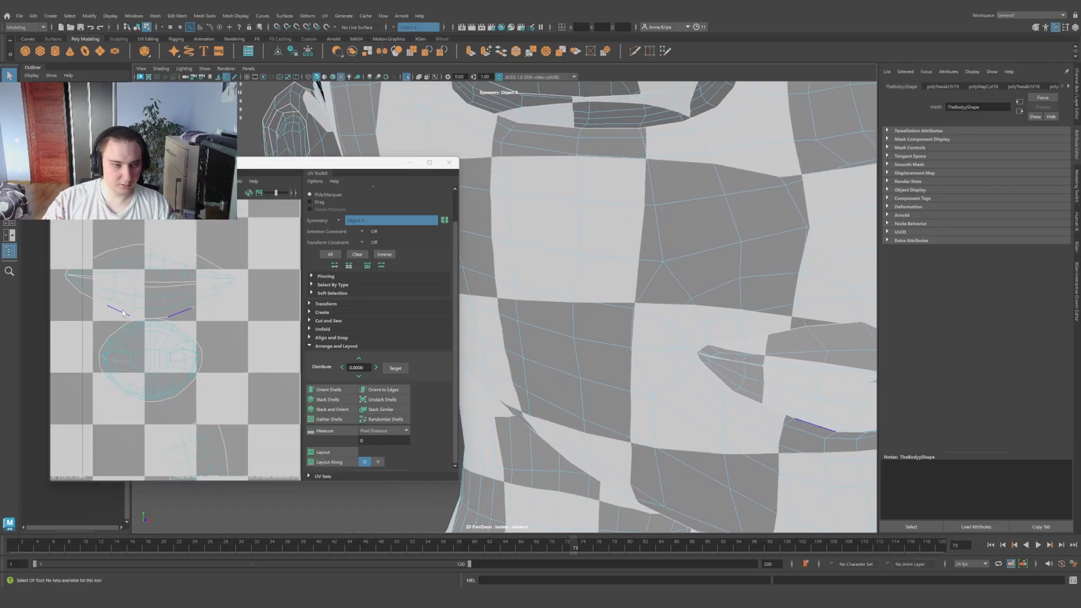
scroll(119, 357, "up", 6)
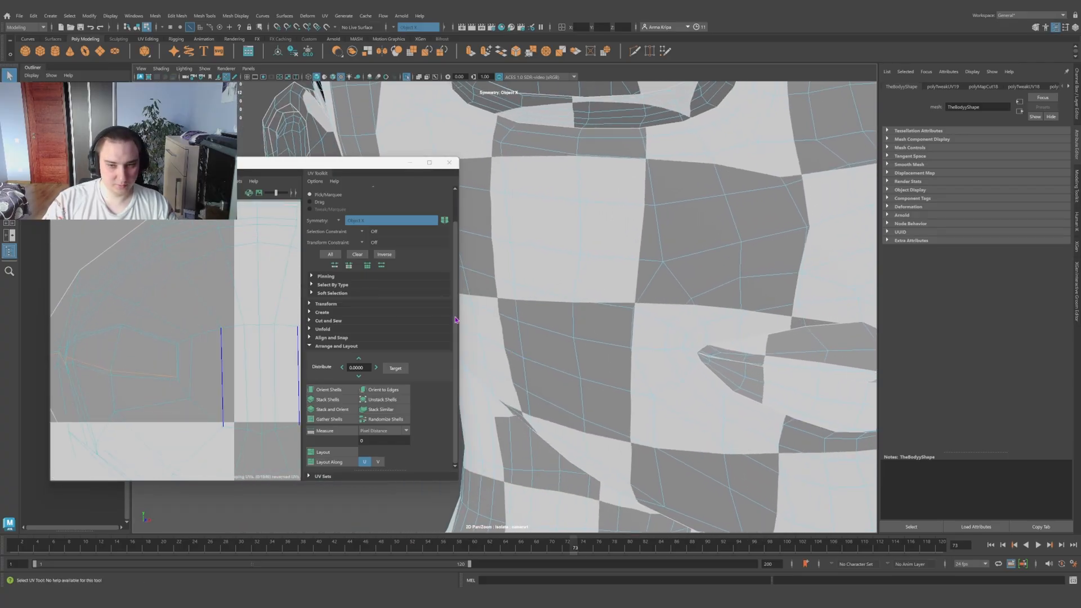
scroll(711, 355, "down", 5)
left_click_drag(710, 357, 659, 344, "alt")
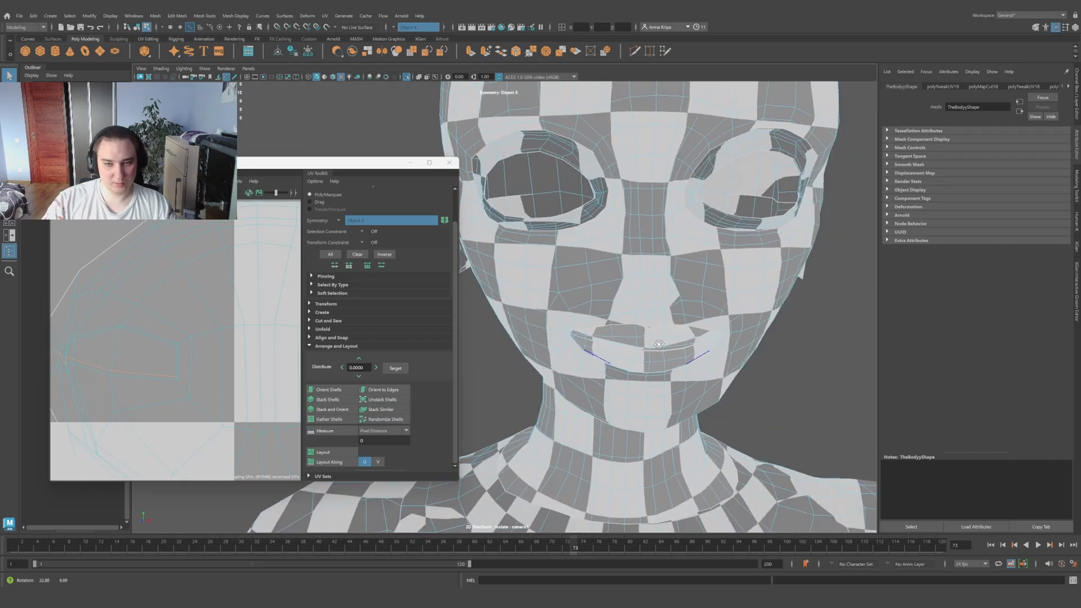
scroll(659, 344, "up", 6)
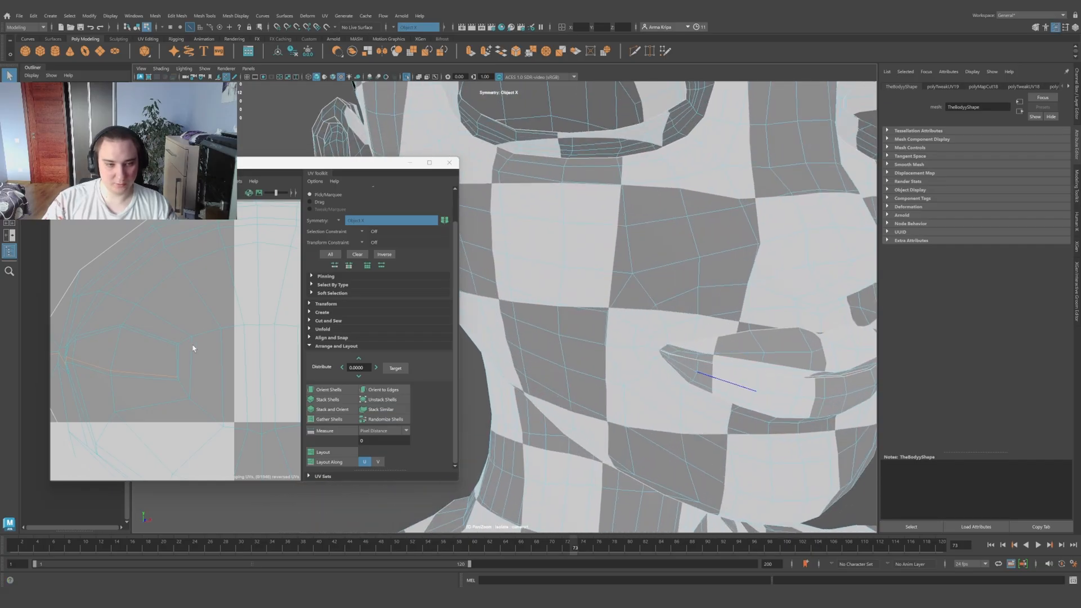
Step: Select the inner-mouth shell's UVs and isolate that part of the mesh in the viewport
scroll(210, 338, "down", 3)
right_click_drag(208, 331, 258, 332)
scroll(668, 358, "down", 6)
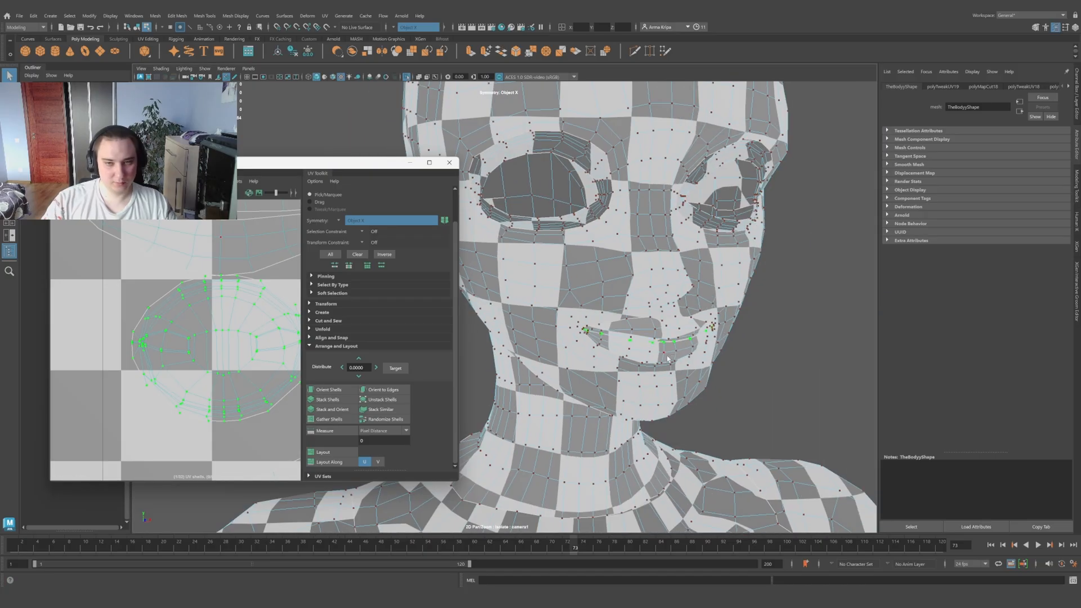
key("ctrl+1")
key("ctrl+1")
left_click_drag(669, 360, 697, 364, "alt")
scroll(576, 340, "up", 5)
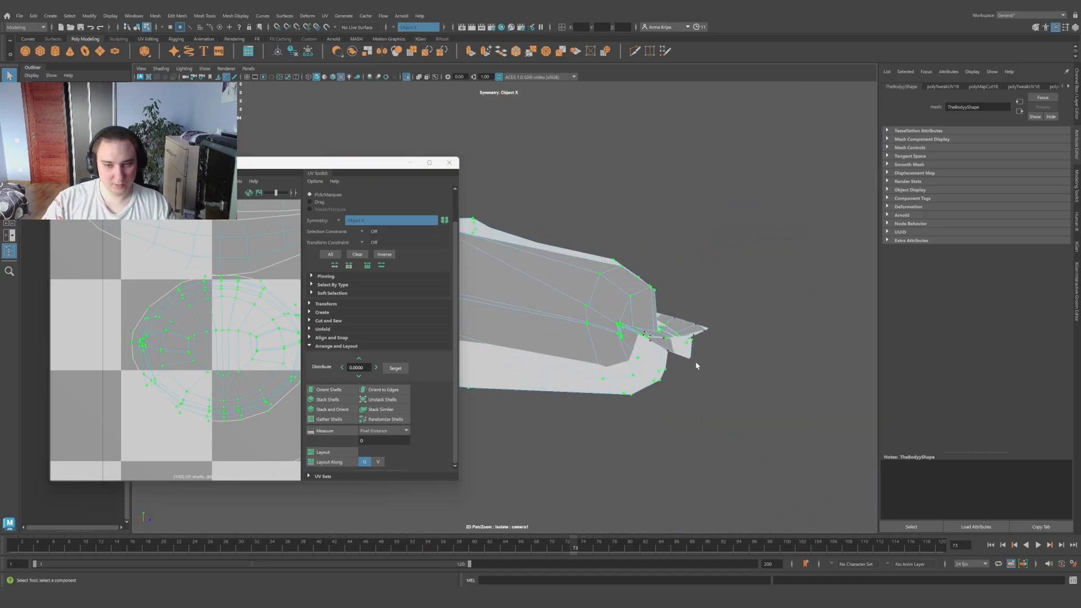
Step: Select the edge loop running along the side of the isolated inner mouth
right_click_drag(589, 317, 588, 293)
scroll(594, 320, "up", 2)
double_click(570, 311)
scroll(661, 343, "down", 1)
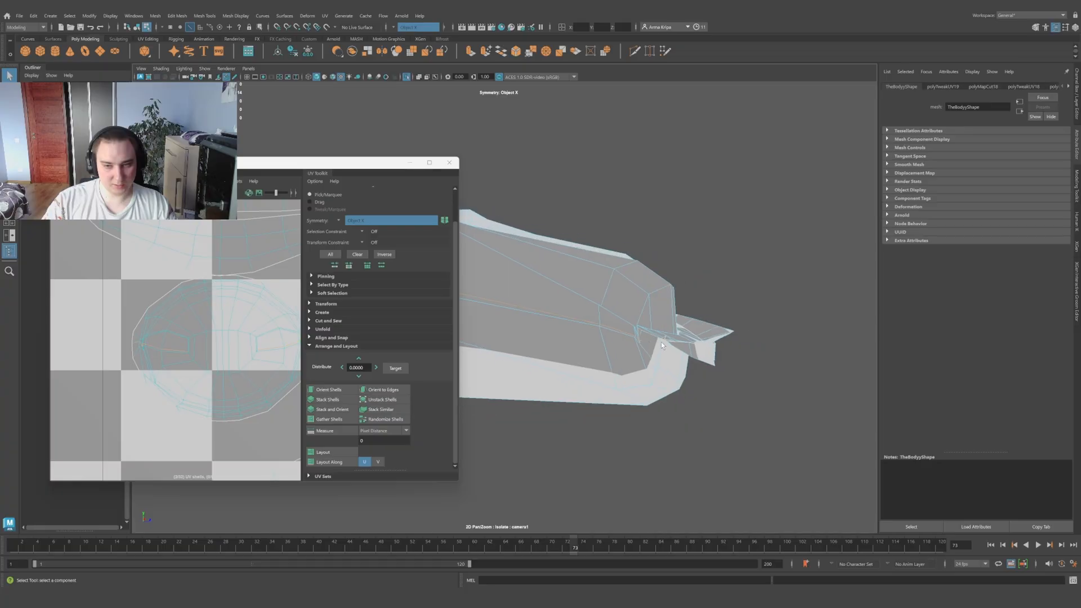
scroll(661, 344, "up", 3)
scroll(249, 293, "down", 5)
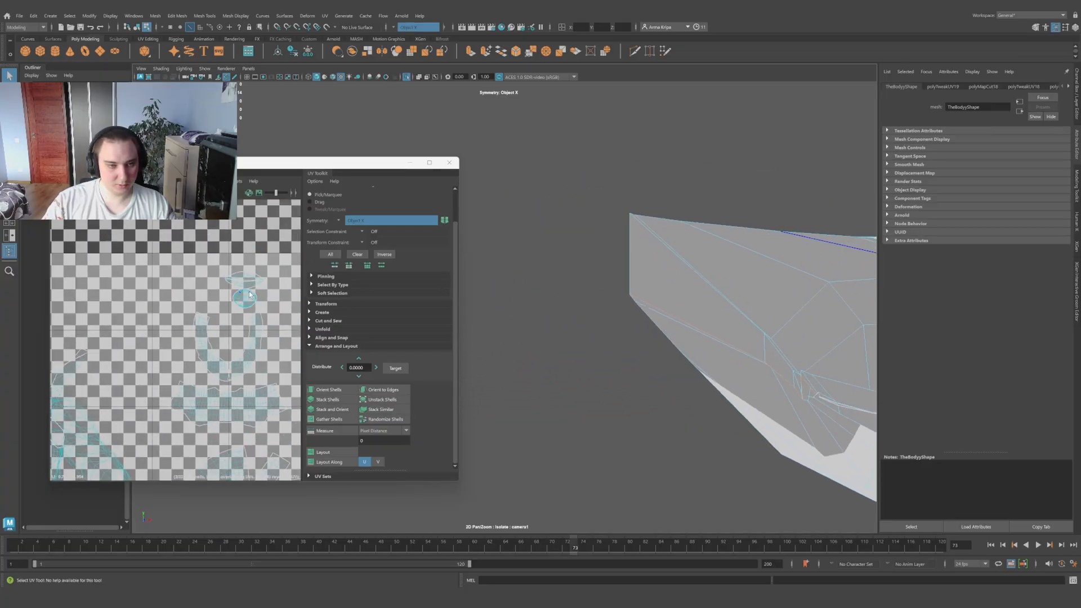
Step: Inspect the inner mouth's corner edges and trace where they lie in the lip and face shells
left_click(249, 293)
scroll(250, 294, "up", 8)
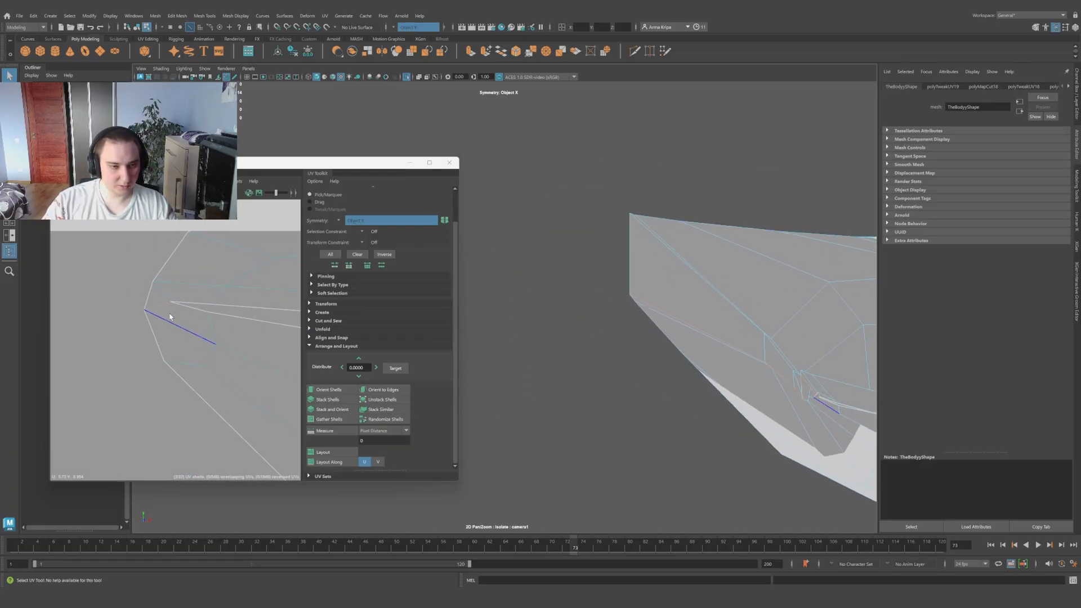
scroll(170, 317, "down", 8)
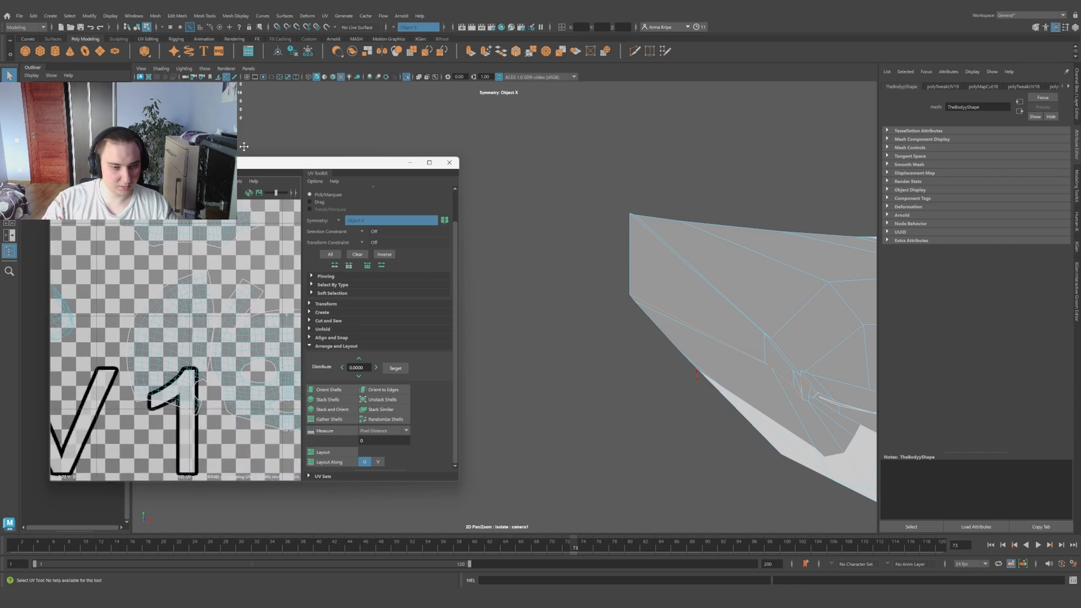
middle_click_drag(244, 146, 208, 67, "alt")
middle_click_drag(234, 275, 225, 351, "alt")
left_click_drag(598, 378, 655, 384, "alt")
scroll(518, 365, "up", 5)
scroll(171, 303, "down", 1)
scroll(181, 334, "down", 2)
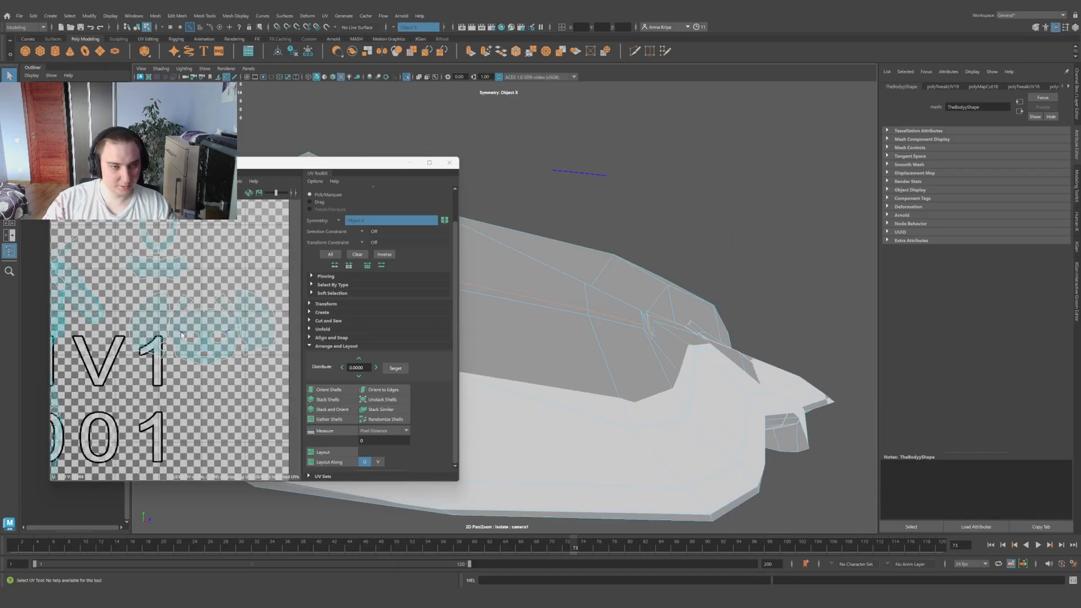
scroll(179, 332, "up", 3)
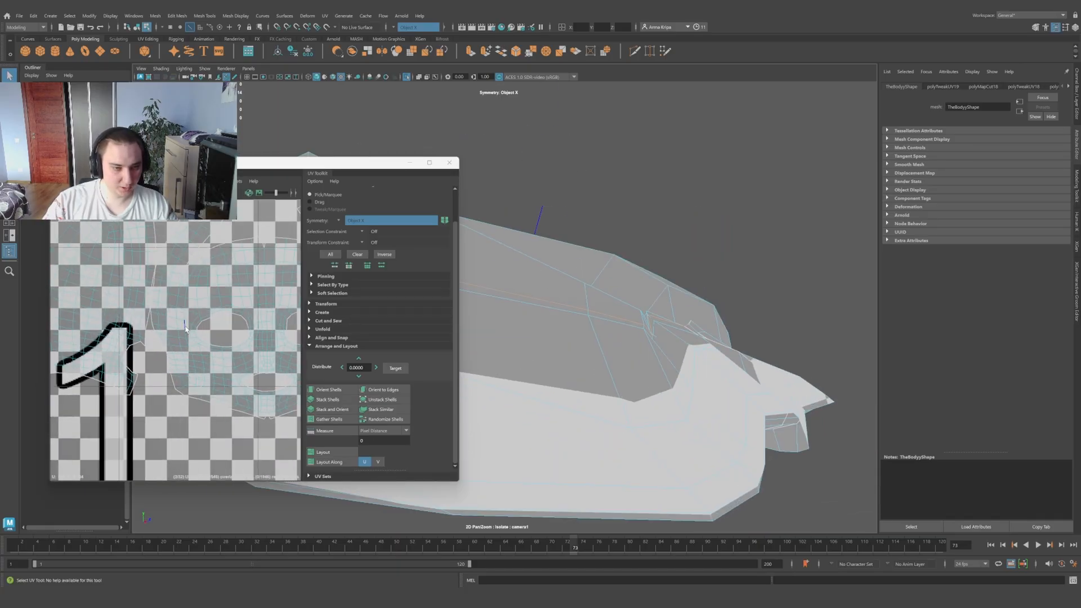
Step: Compare the isolated inner mouth's side and corner edges with the outlines of the inner-mouth and lip shells
left_click_drag(658, 388, 707, 379, "alt")
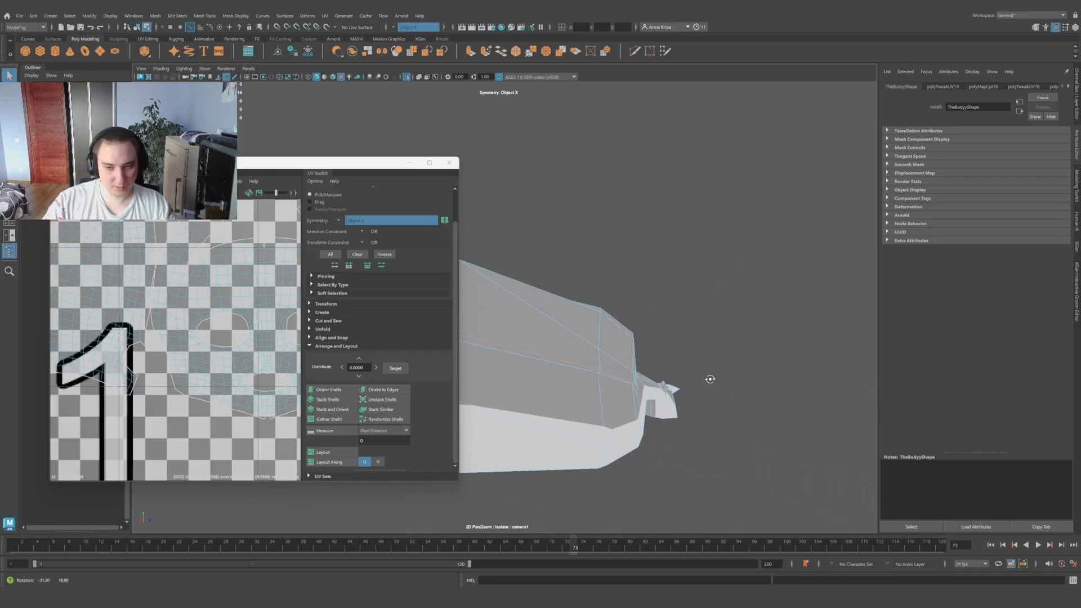
scroll(179, 330, "down", 4)
scroll(175, 317, "up", 4)
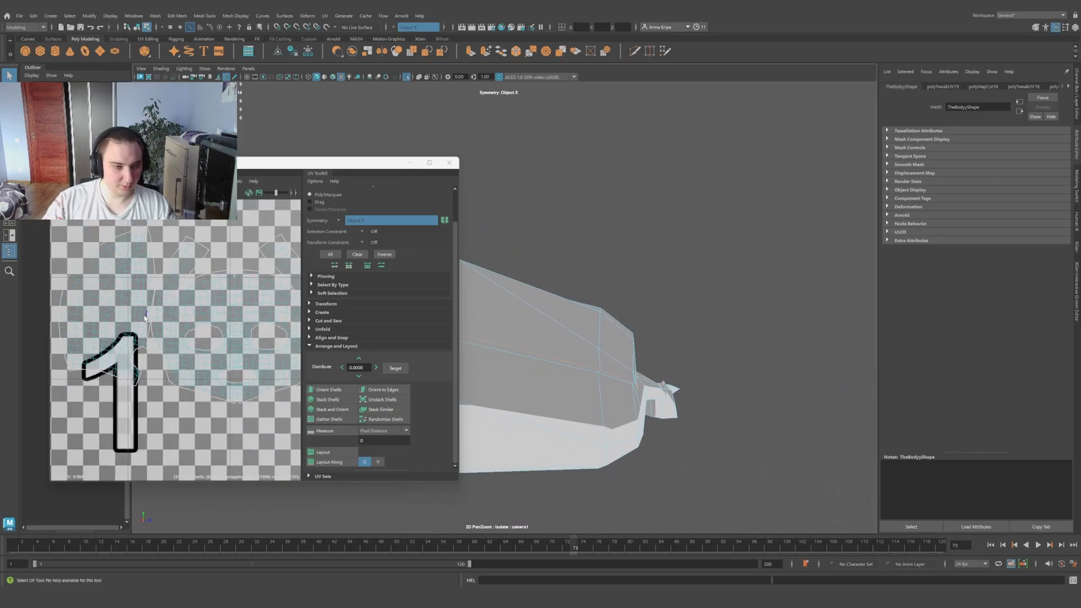
scroll(178, 316, "down", 5)
scroll(217, 293, "down", 1)
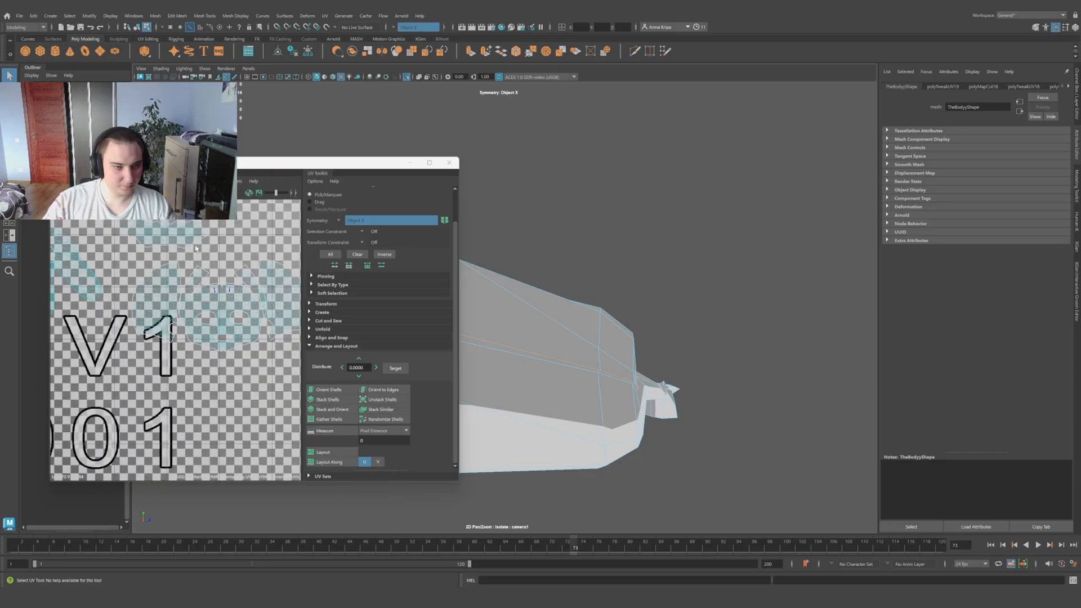
middle_click_drag(206, 260, 213, 392, "alt")
scroll(187, 307, "up", 4)
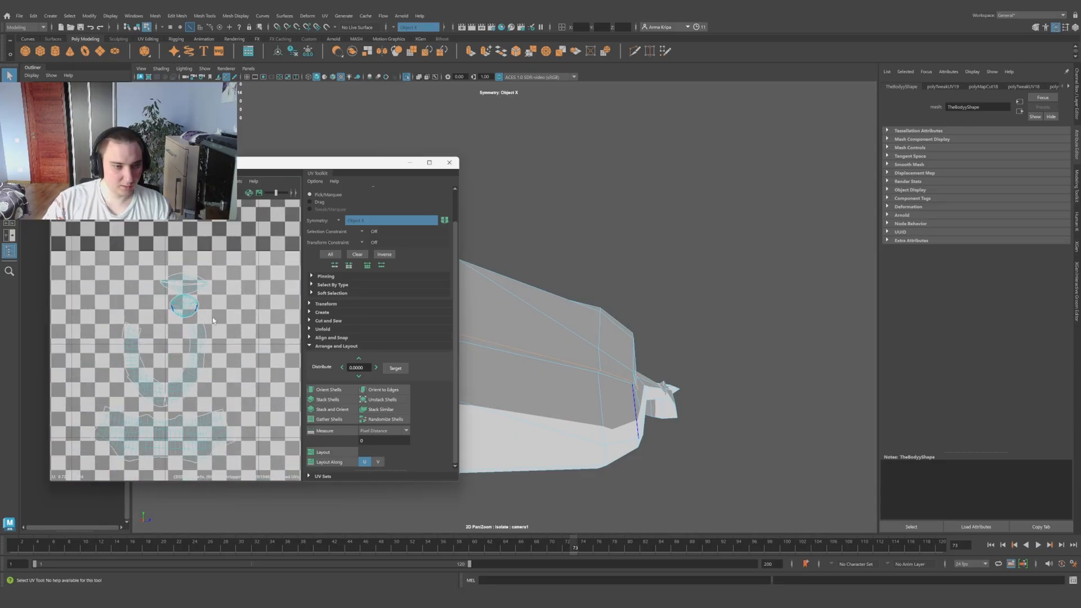
scroll(175, 310, "up", 4)
scroll(175, 309, "up", 6)
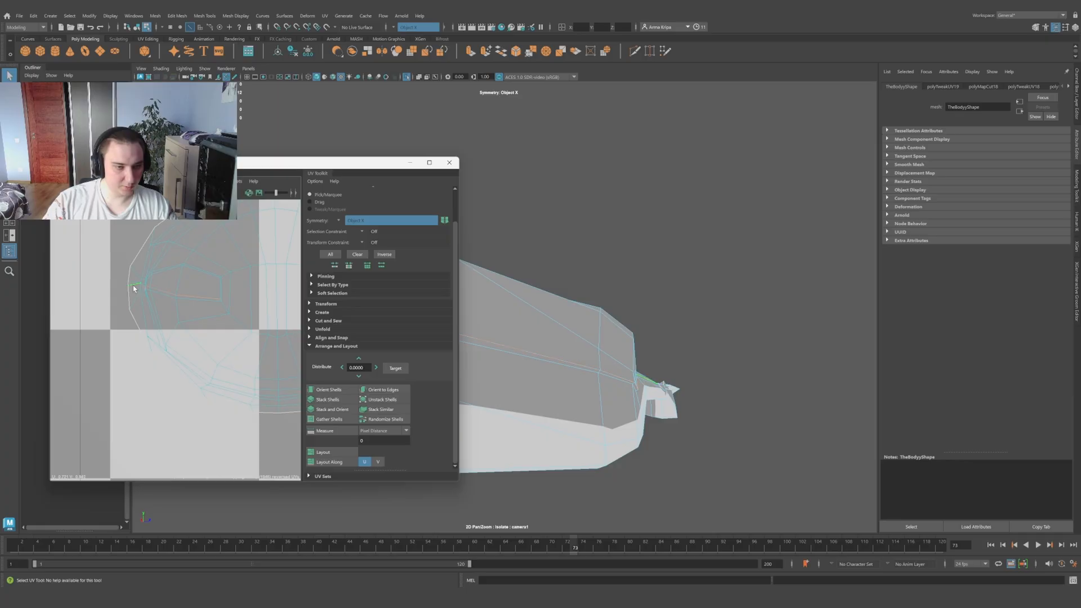
scroll(498, 356, "down", 3)
scroll(207, 274, "down", 5)
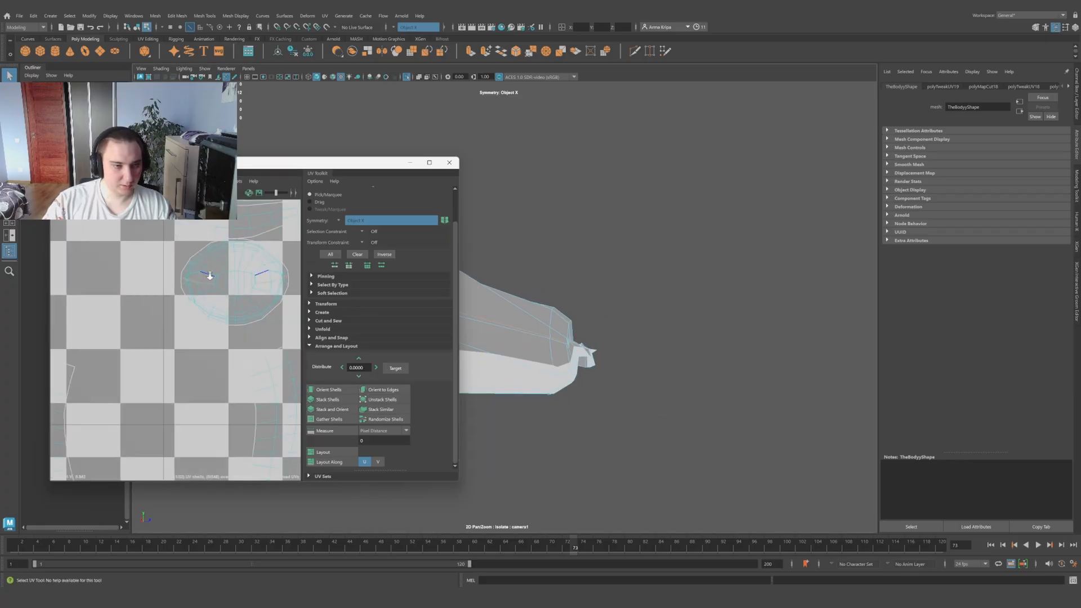
scroll(198, 308, "up", 2)
scroll(114, 244, "up", 5)
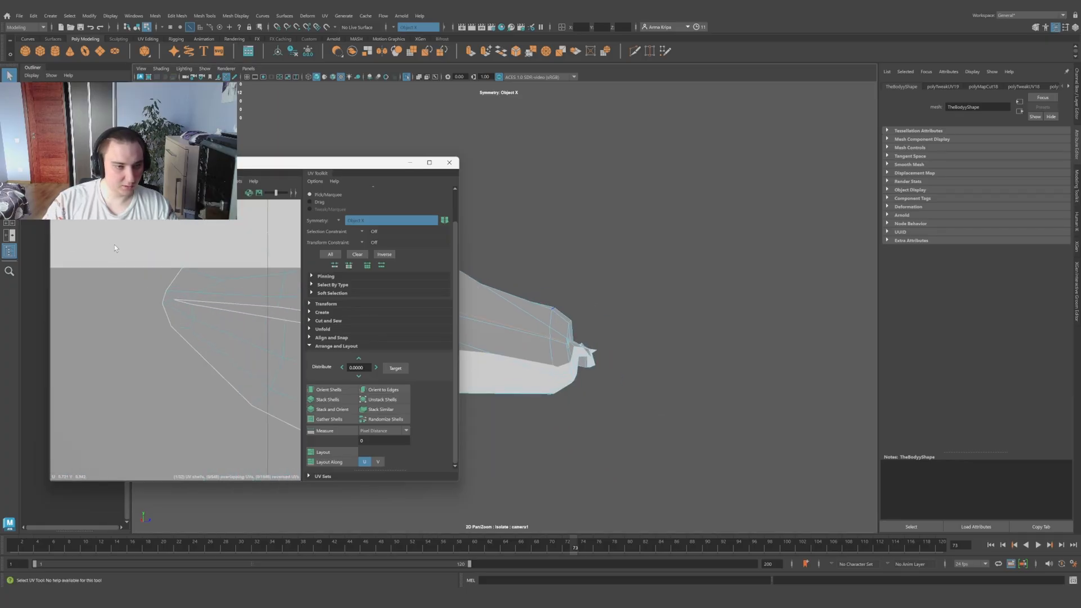
Step: Cut the inner-mouth shell along its selected side edges and unfold it
right_click(628, 333, "shift")
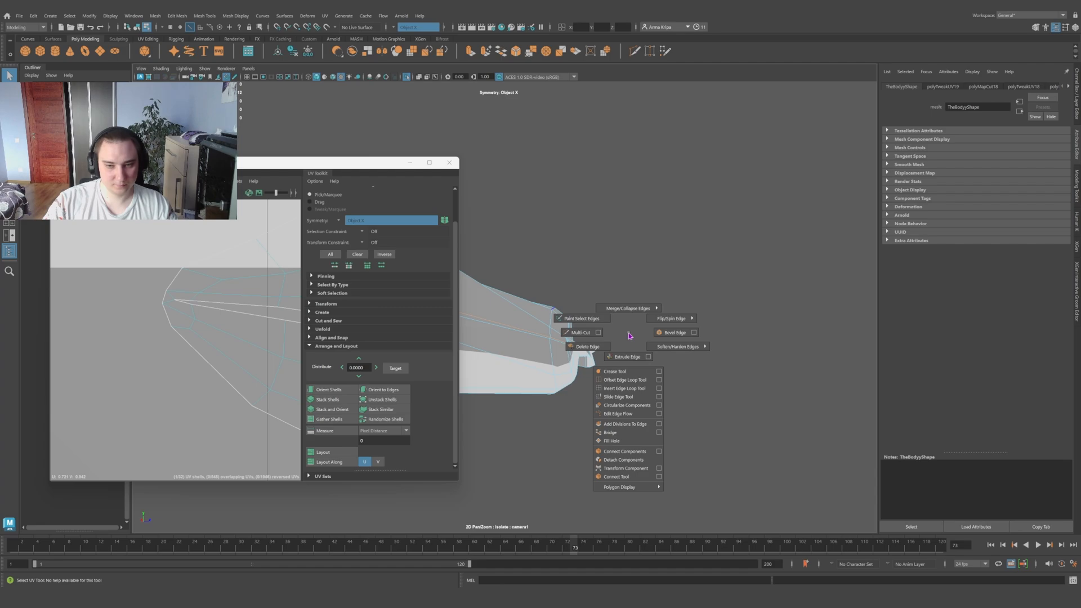
right_click_drag(212, 288, 187, 305, "shift")
scroll(187, 305, "down", 10)
middle_click_drag(236, 340, 214, 330, "alt")
right_click_drag(215, 330, 107, 326)
left_click(214, 325)
scroll(211, 326, "up", 6)
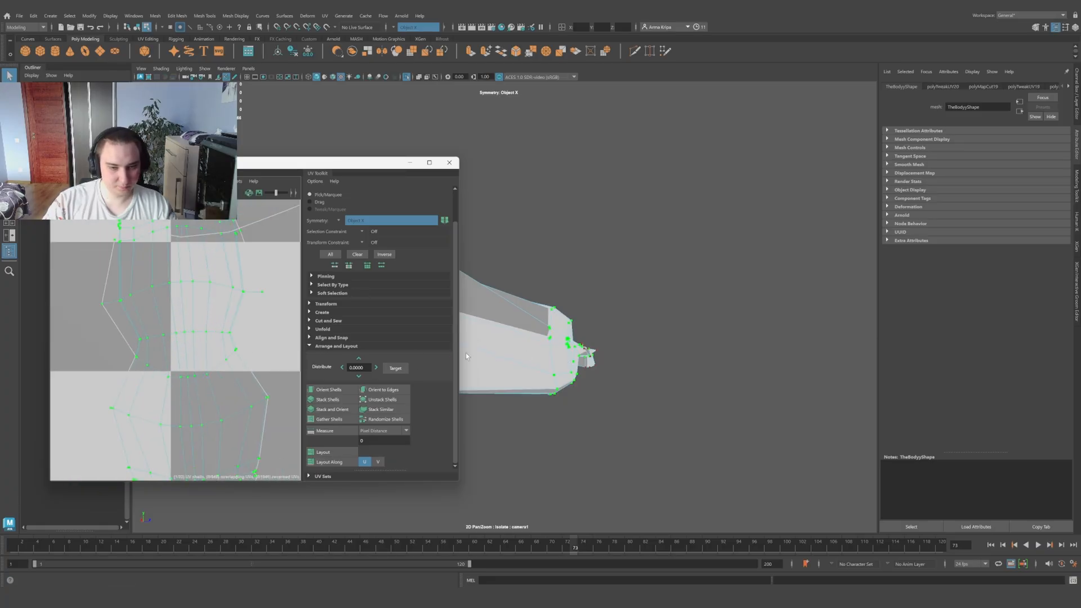
left_click_drag(592, 360, 517, 368, "alt")
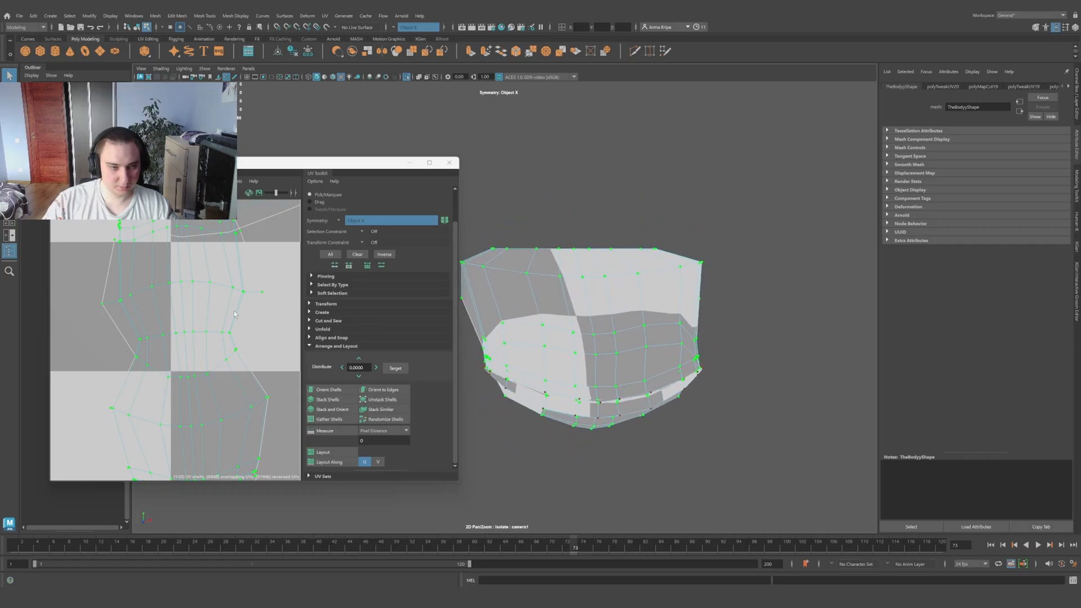
Step: Try to scale up the inner mouth's selected UVs
scroll(216, 319, "down", 8)
scroll(217, 319, "down", 7)
key("r")
left_click_drag(216, 319, 389, 286)
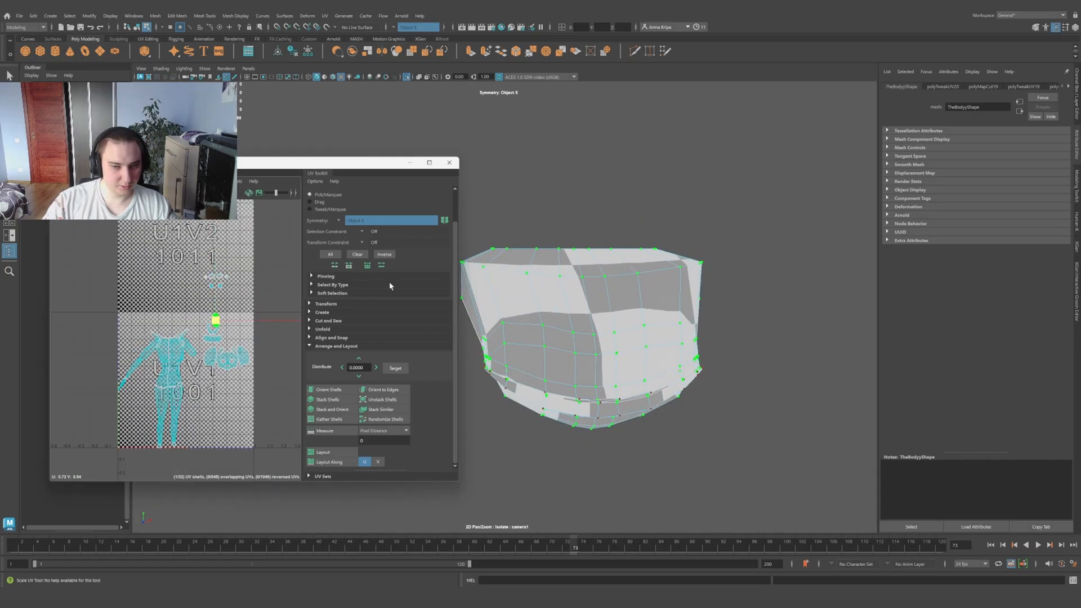
scroll(222, 319, "up", 8)
Step: Select the whole inner-mouth UV shell and scale it up until it spans most of the tile
key("q")
right_click(226, 325)
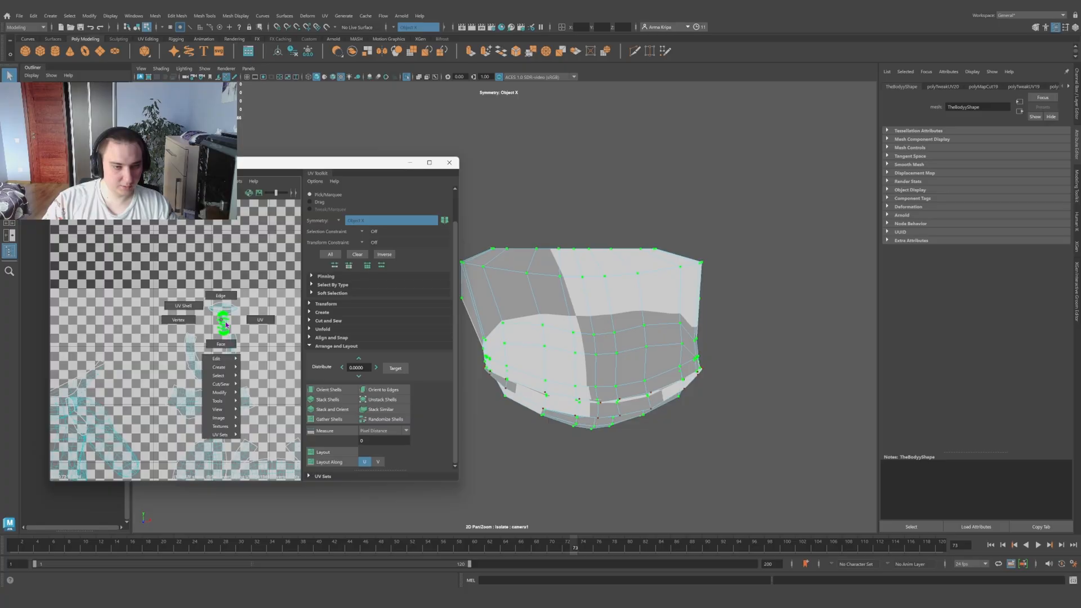
right_click_drag(243, 324, 196, 308)
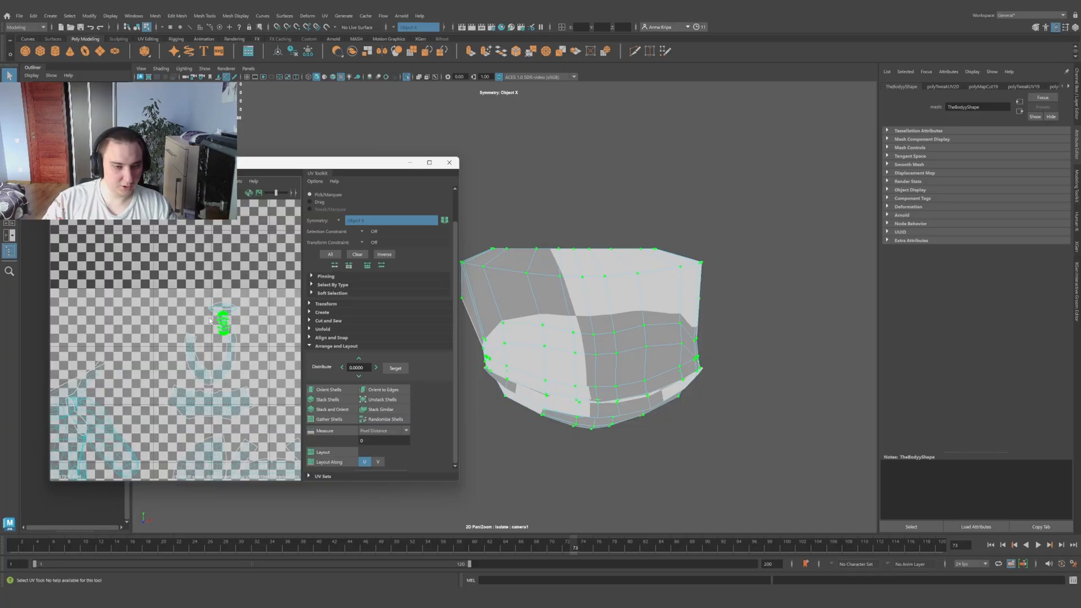
left_click(226, 324)
scroll(228, 323, "down", 12)
key("r")
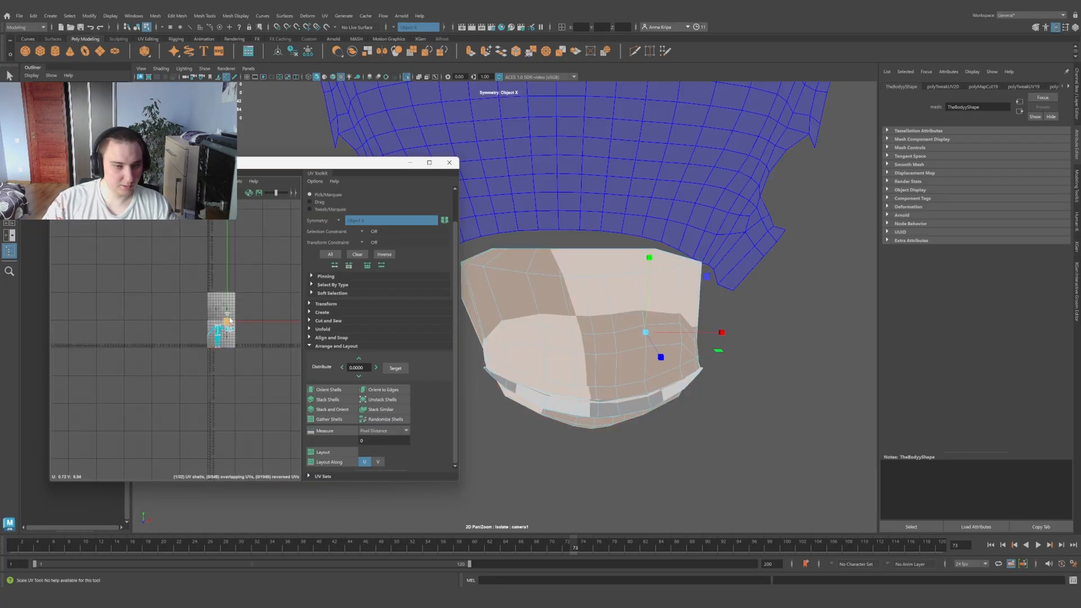
scroll(238, 320, "up", 12)
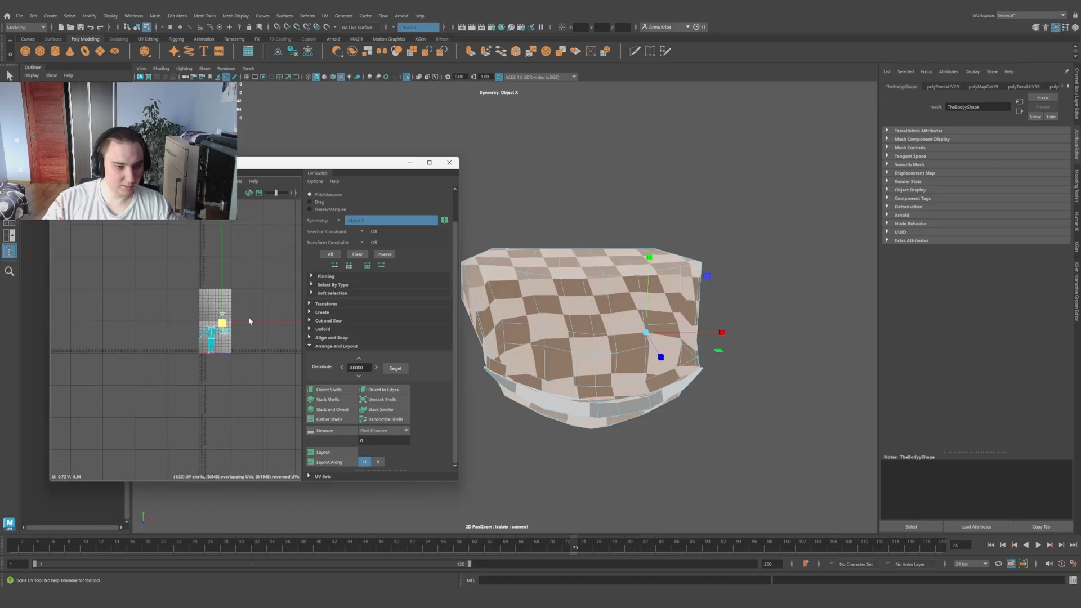
left_click_drag(130, 342, 574, 241)
scroll(227, 321, "down", 8)
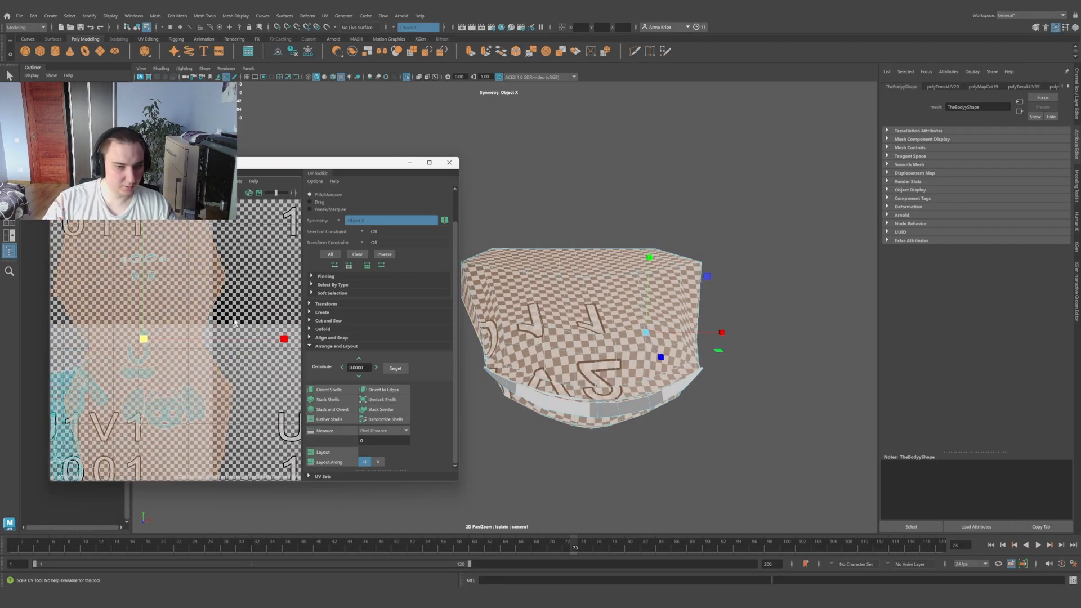
Step: Move the enlarged inner-mouth shell down over the body shells and bring the full character back from isolation
key("w")
left_click_drag(189, 335, 167, 381)
left_click_drag(495, 352, 594, 367, "alt")
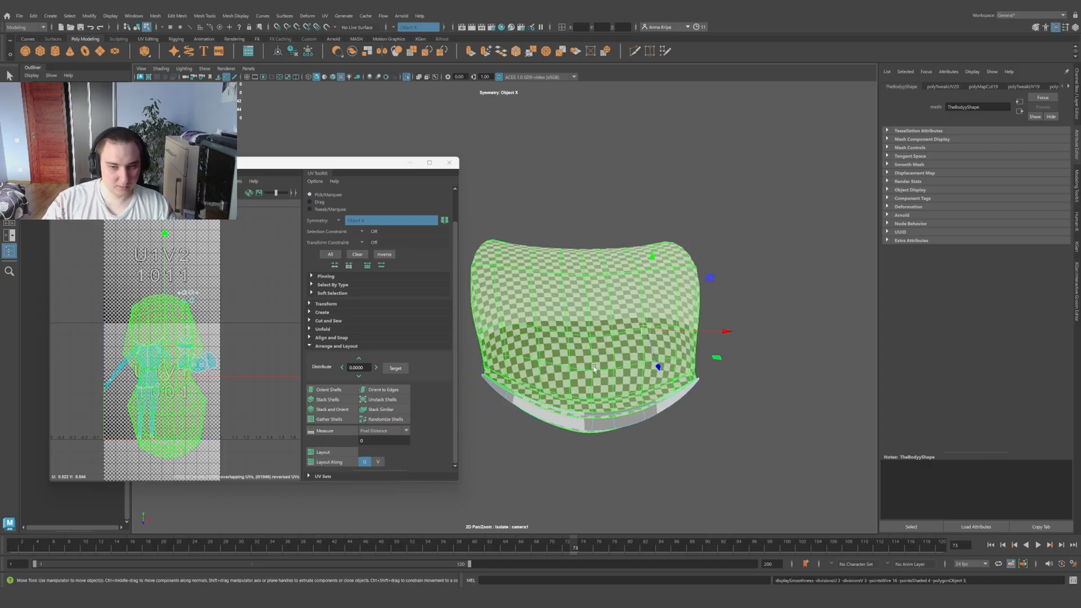
right_click_drag(594, 317, 617, 303)
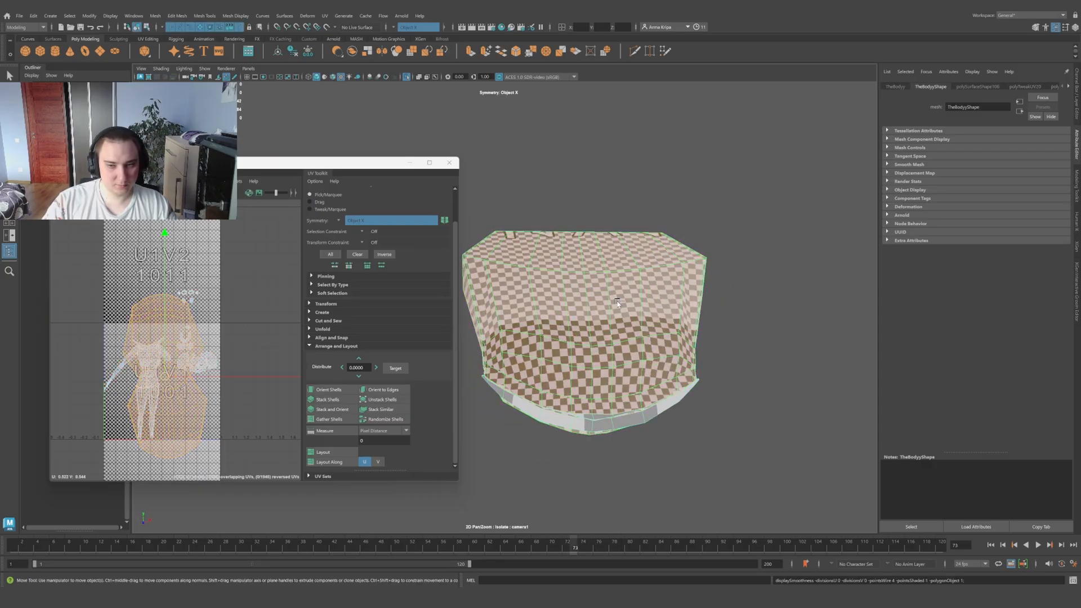
key("ctrl+1")
Step: Scale the inner-mouth shell down and place it in the free upper-right area of UV tile 1001
key("r")
scroll(197, 328, "down", 5)
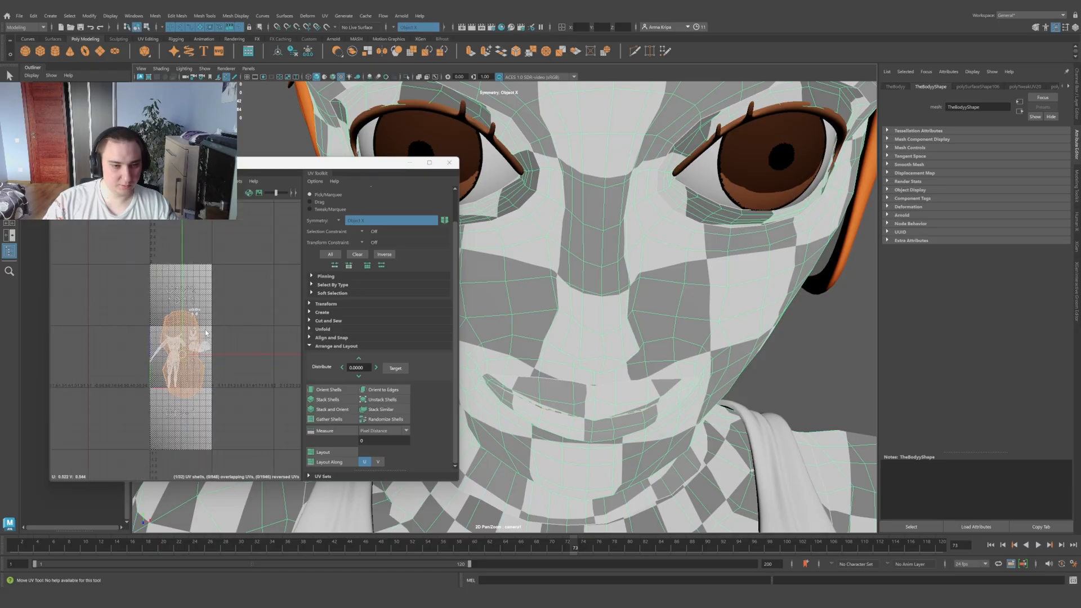
scroll(186, 358, "up", 7)
left_click_drag(173, 351, 50, 351)
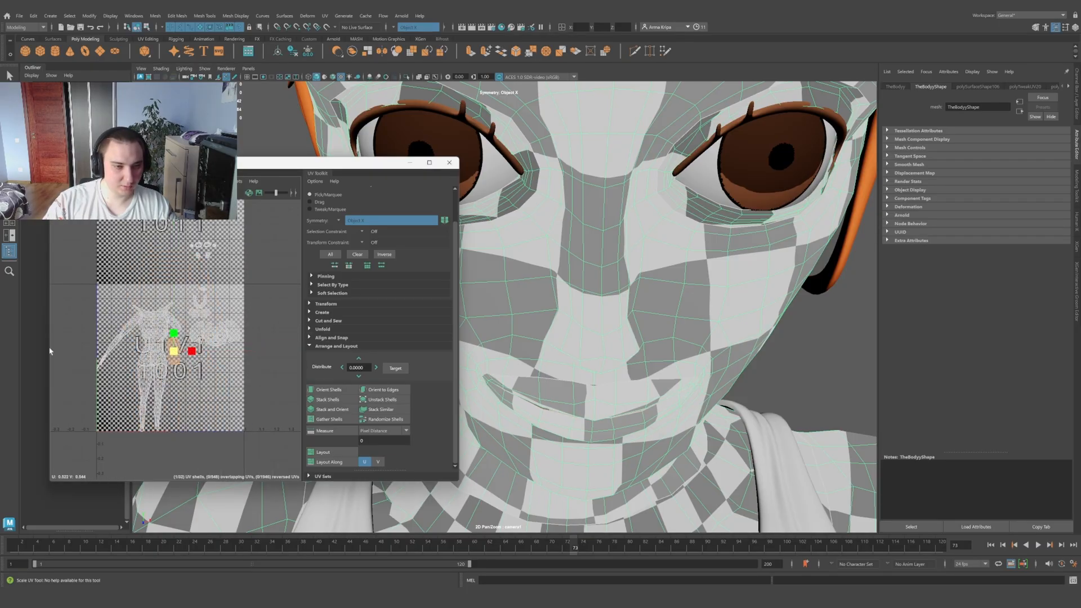
right_click_drag(208, 343, 217, 349)
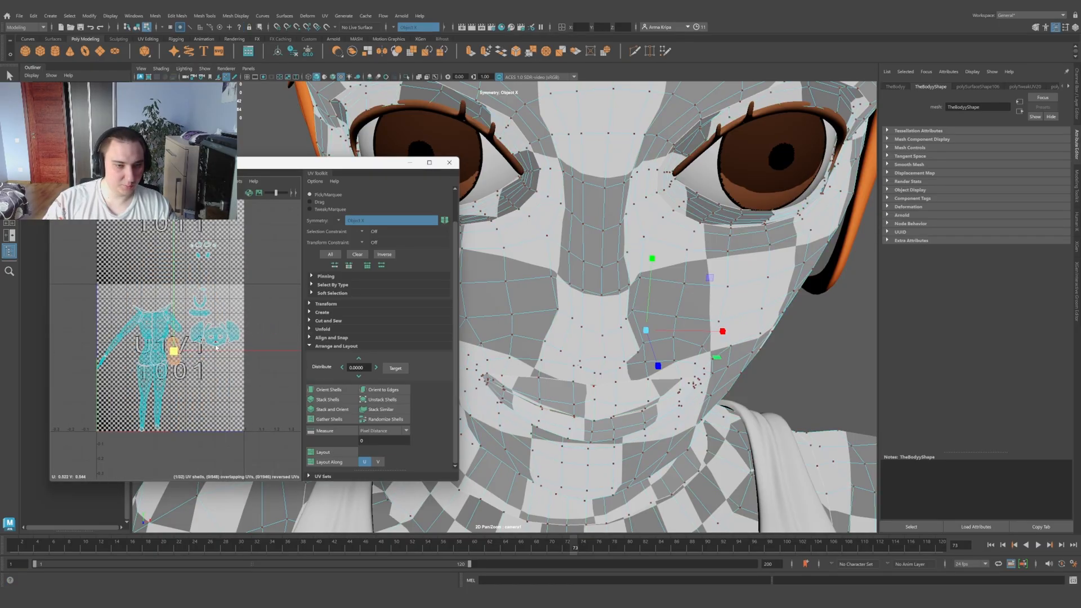
left_click(179, 362)
left_click_drag(175, 356, 236, 311)
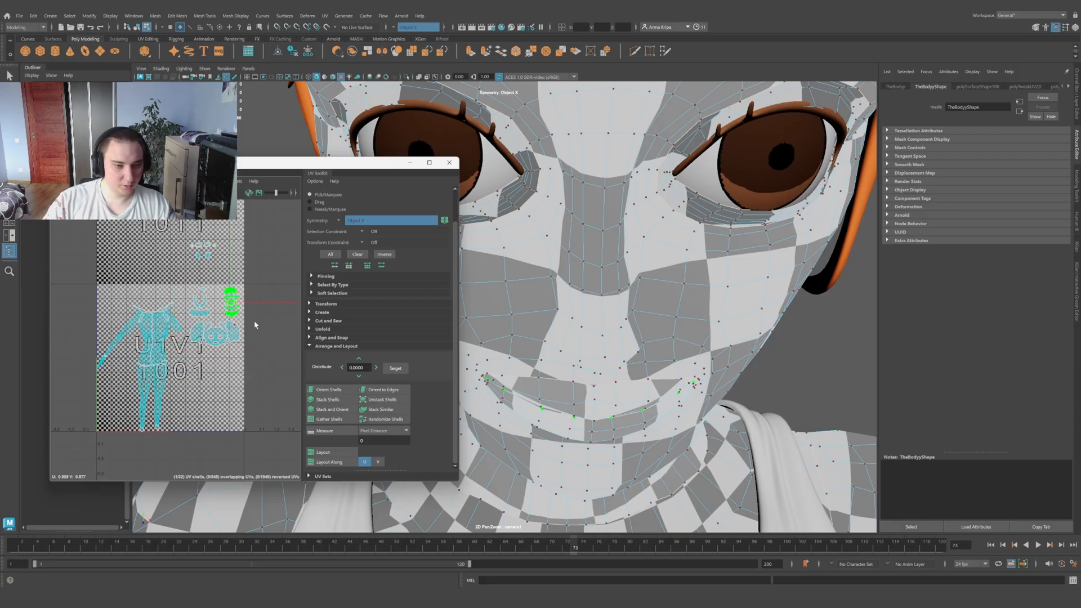
Step: Compare the checker size on the isolated inner mouth with the checkers on the face
scroll(639, 353, "down", 6)
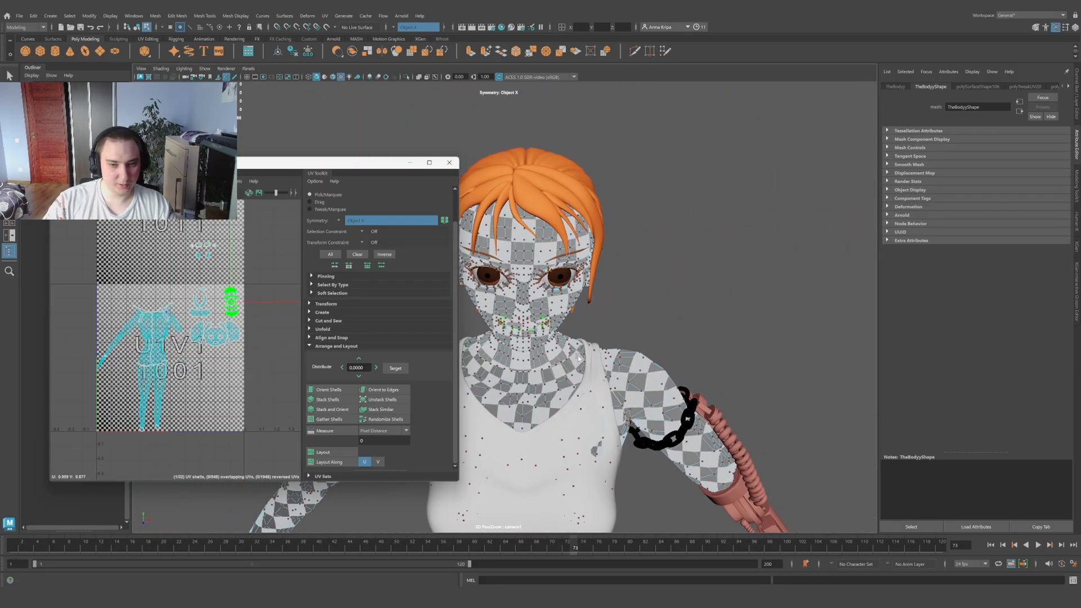
scroll(578, 358, "up", 4)
scroll(212, 287, "up", 5)
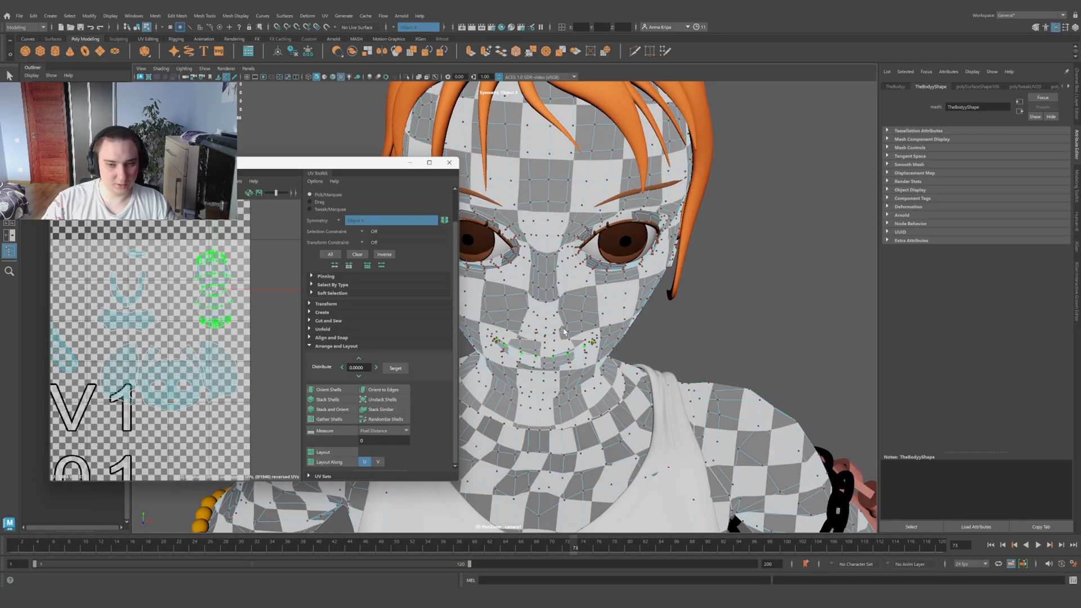
key("ctrl+1")
scroll(584, 281, "up", 3)
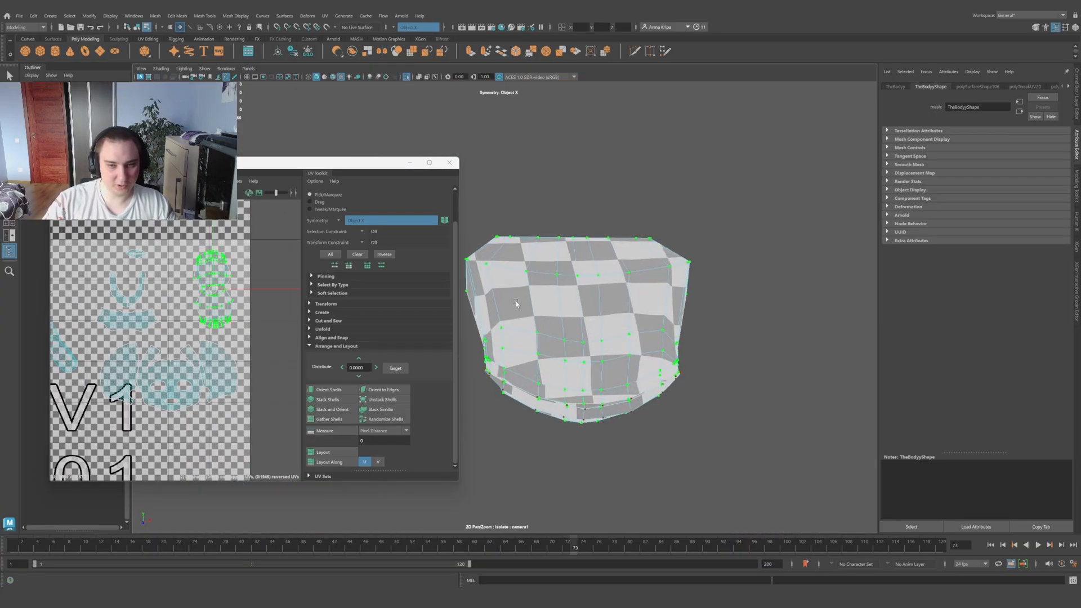
right_click_drag(516, 302, 484, 313, "alt")
key("ctrl+1")
Step: Inspect the checker pattern across the face, neck and ear for size differences and distortion
left_click_drag(527, 323, 575, 360, "alt")
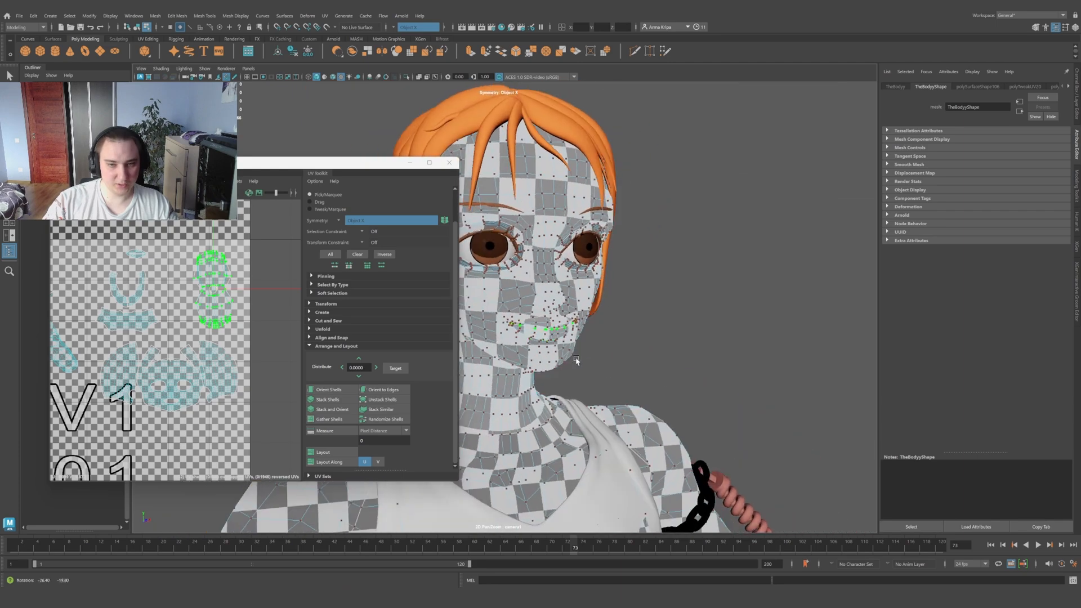
scroll(555, 349, "up", 3)
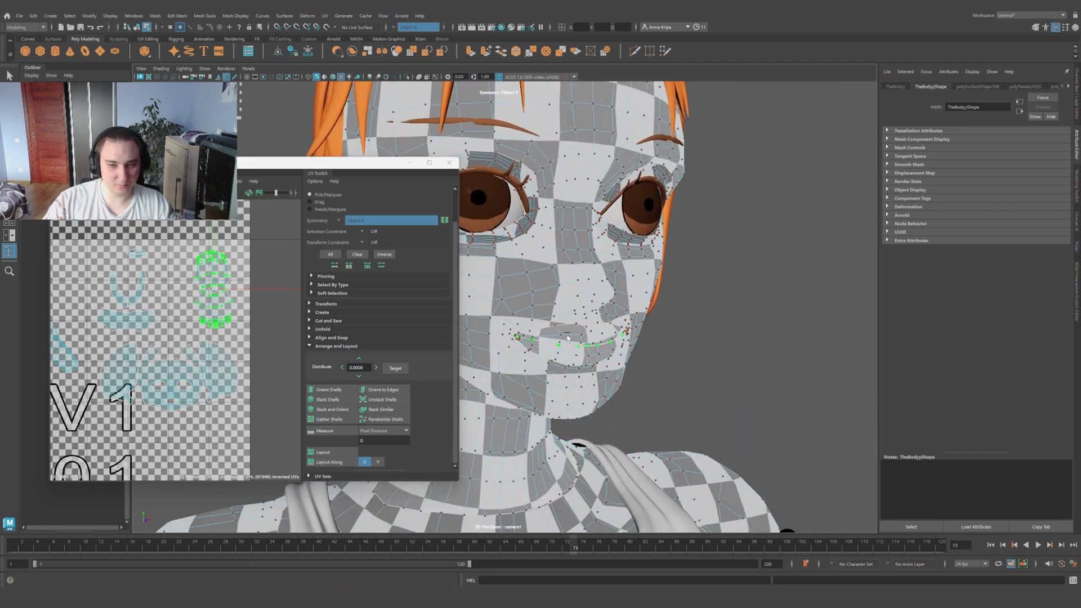
scroll(519, 328, "down", 3)
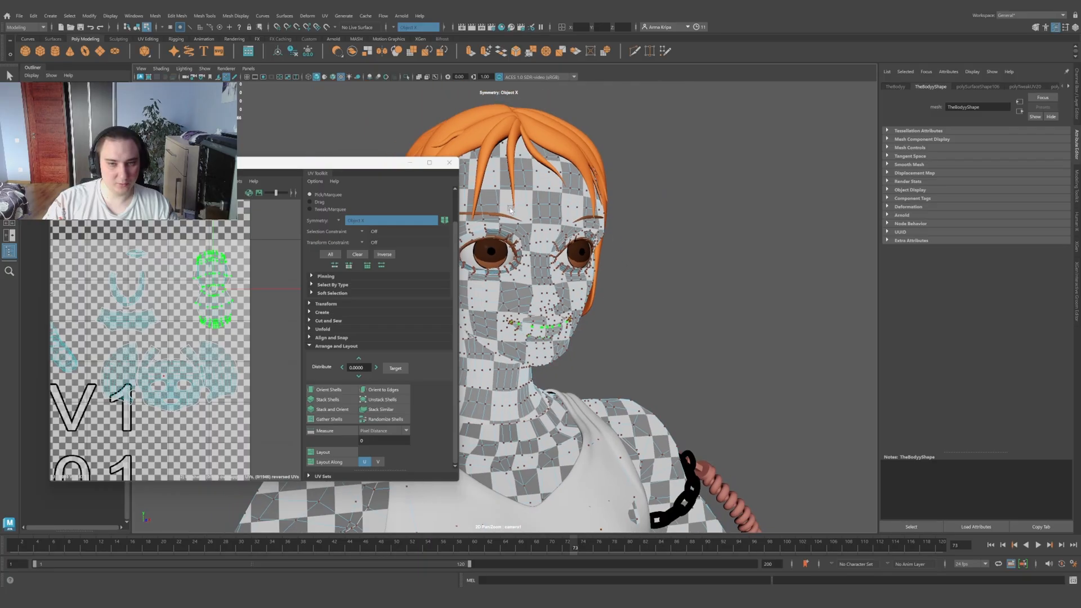
left_click_drag(513, 254, 542, 287, "alt")
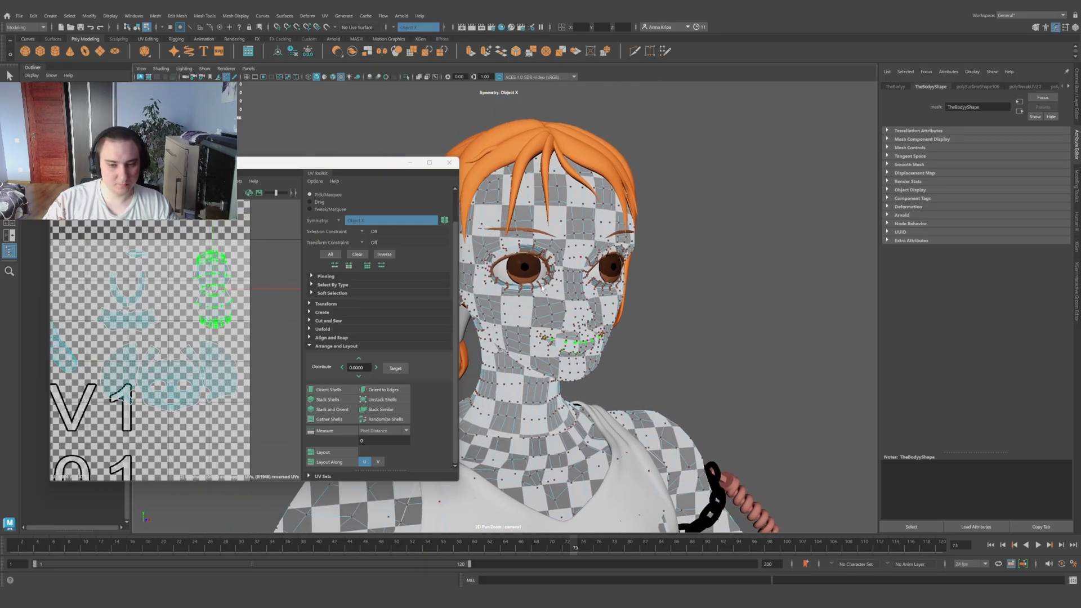
scroll(542, 287, "up", 4)
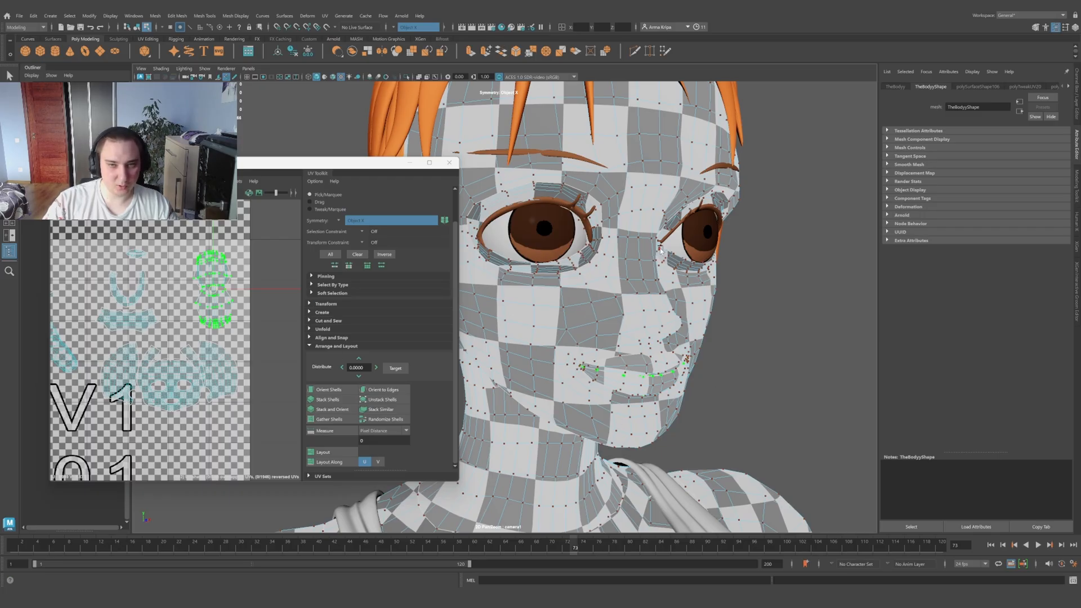
scroll(660, 249, "down", 4)
scroll(165, 305, "down", 3)
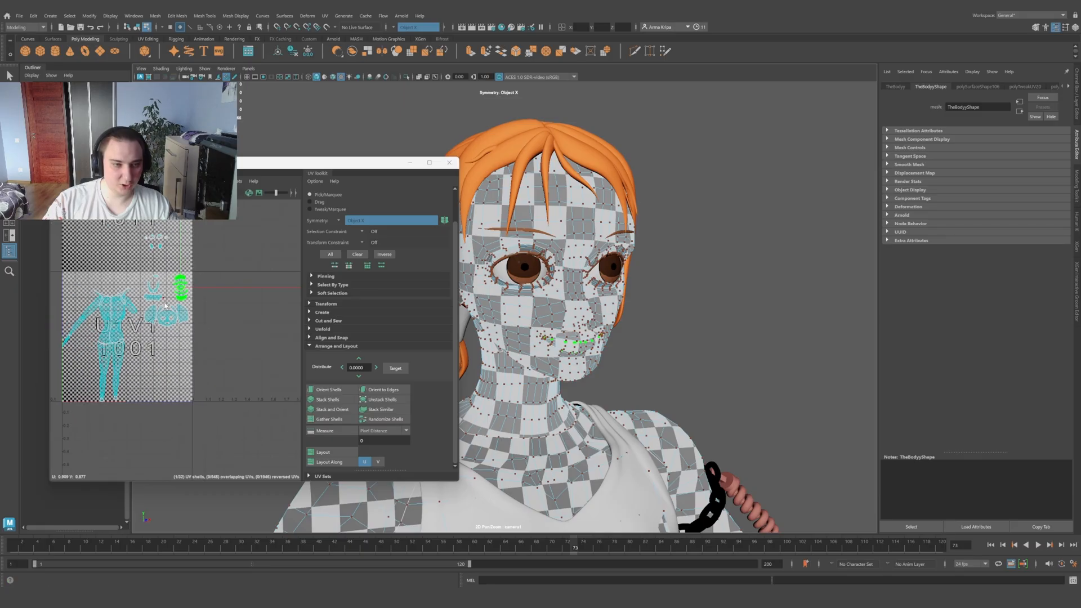
middle_click_drag(537, 273, 716, 289, "alt")
scroll(725, 303, "up", 6)
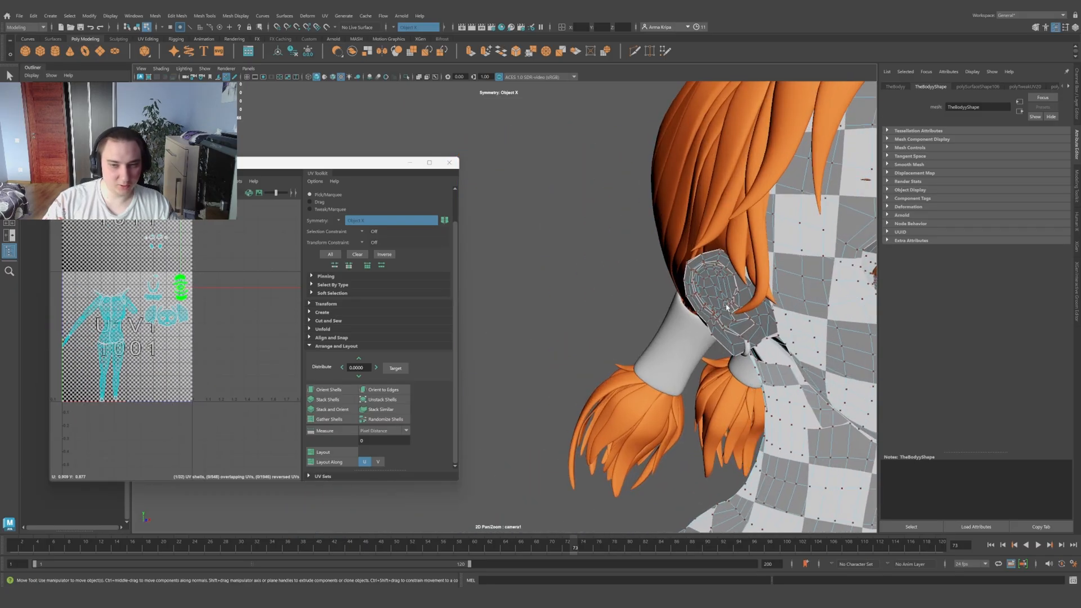
left_click_drag(771, 326, 726, 336, "alt")
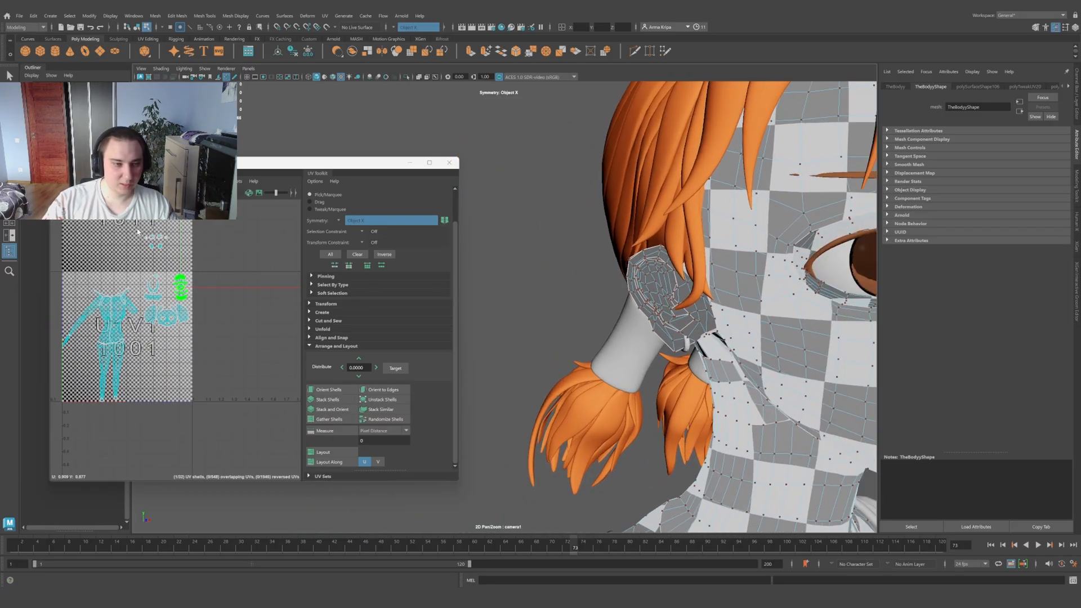
Step: Select all the head, eye, ear and mouth UV shells and get their average texel density at map size 512
left_click_drag(215, 340, 122, 240)
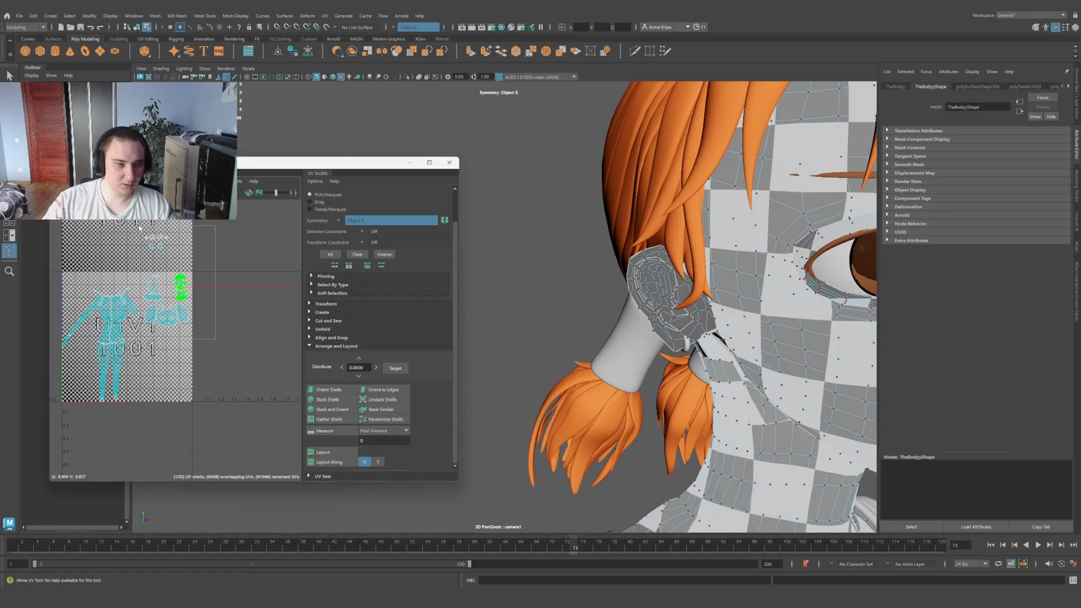
left_click_drag(139, 228, 140, 229)
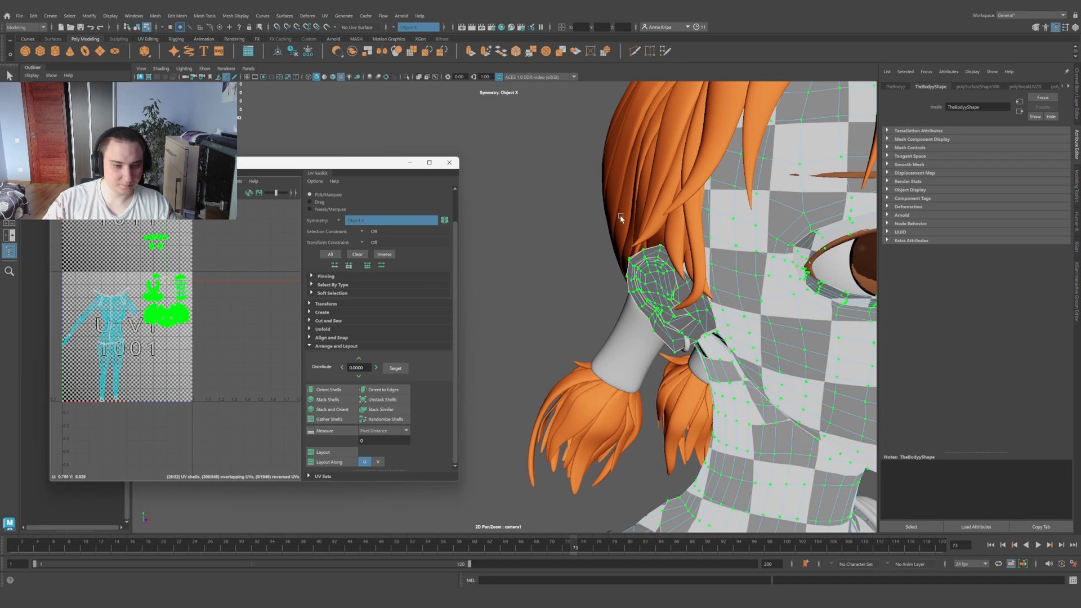
scroll(360, 369, "up", 2)
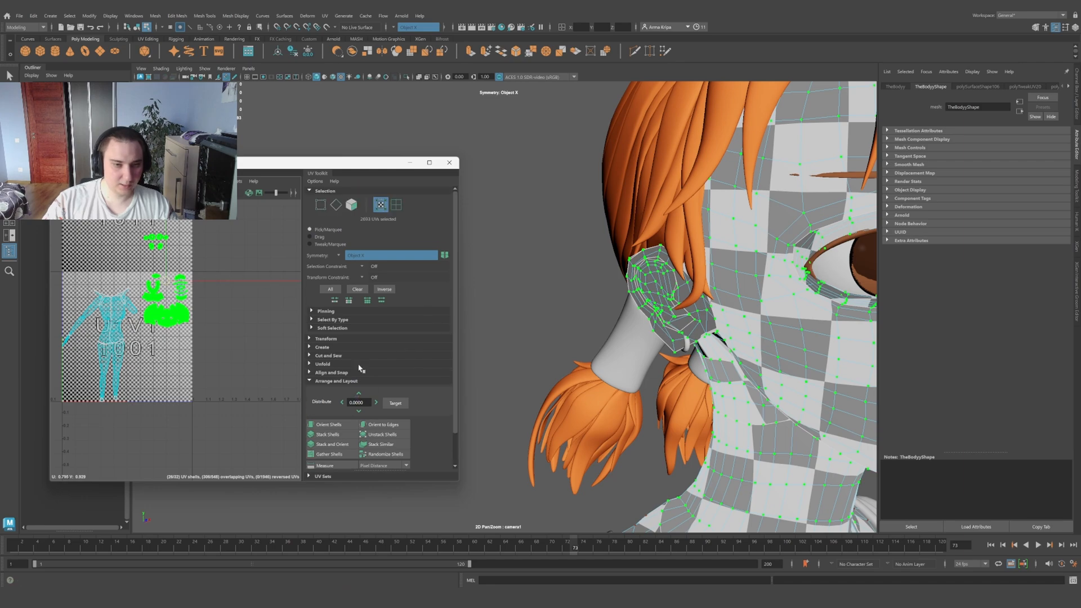
scroll(354, 341, "down", 2)
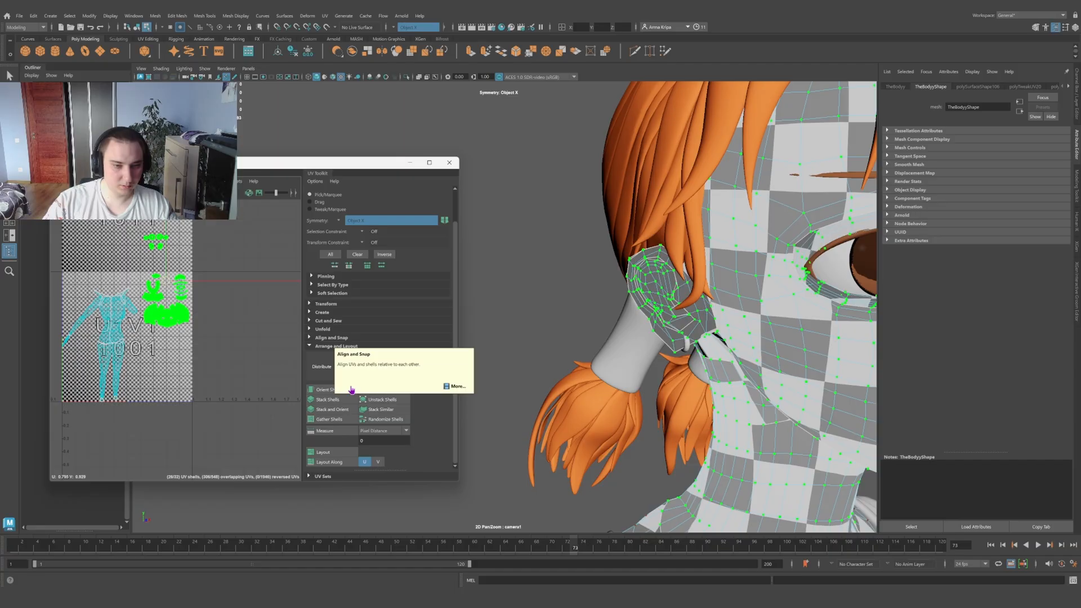
left_click(329, 304)
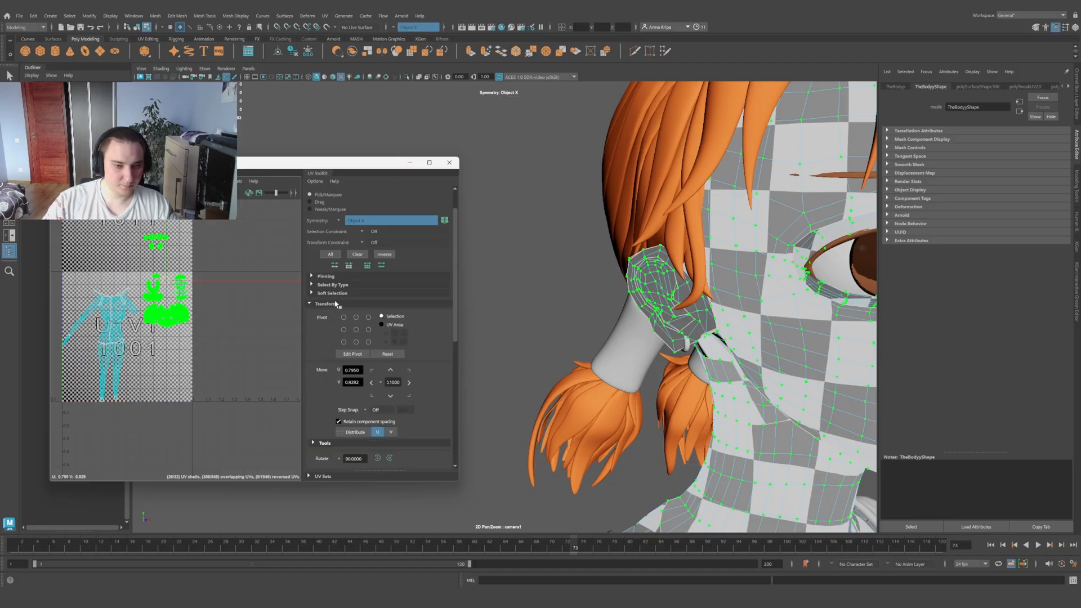
scroll(360, 292, "down", 10)
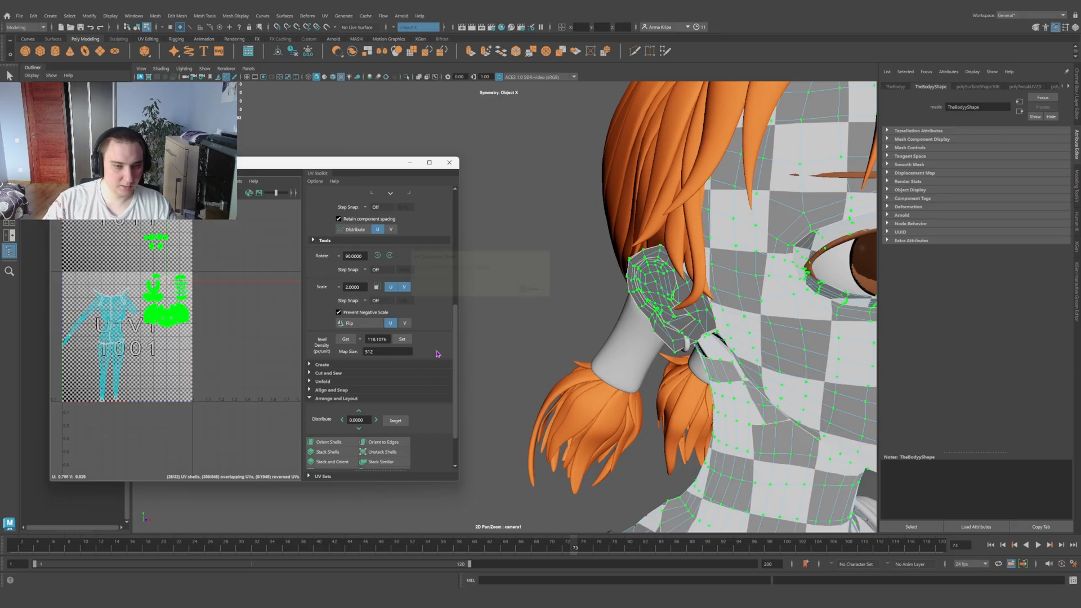
scroll(479, 414, "down", 2)
scroll(344, 349, "up", 2)
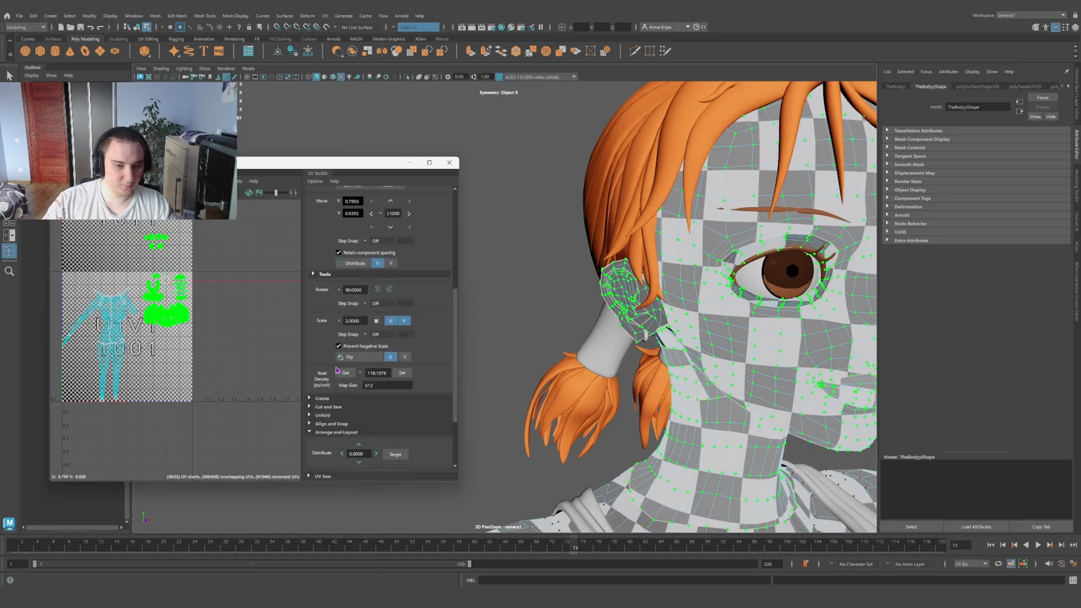
left_click(345, 374)
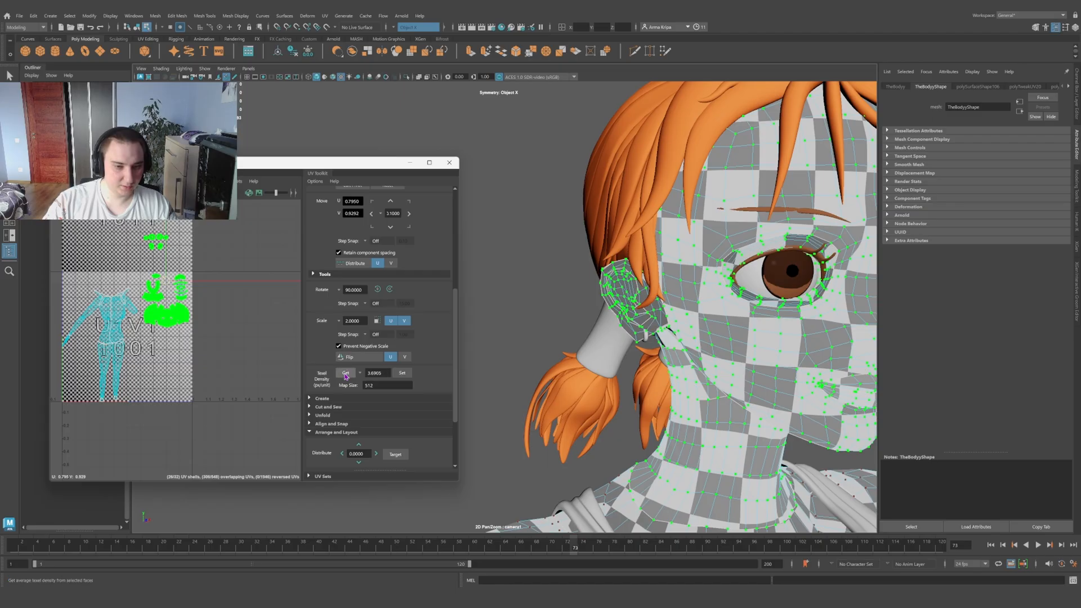
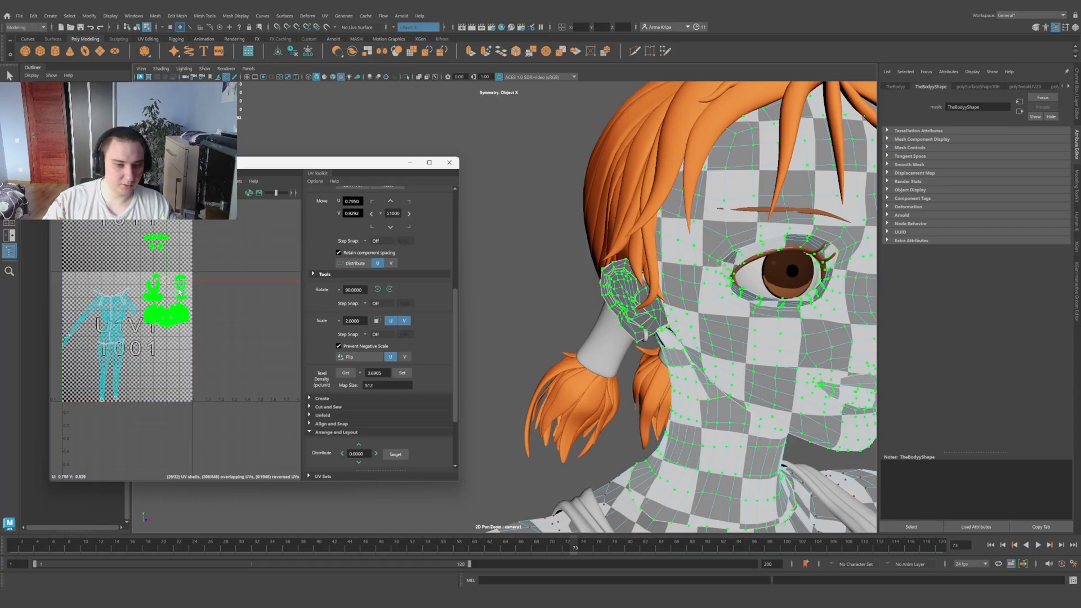
Step: Apply a texel density of 3.6905 at map size 512 to the selected head shells and move them down inside UV tile 1001
left_click(402, 374)
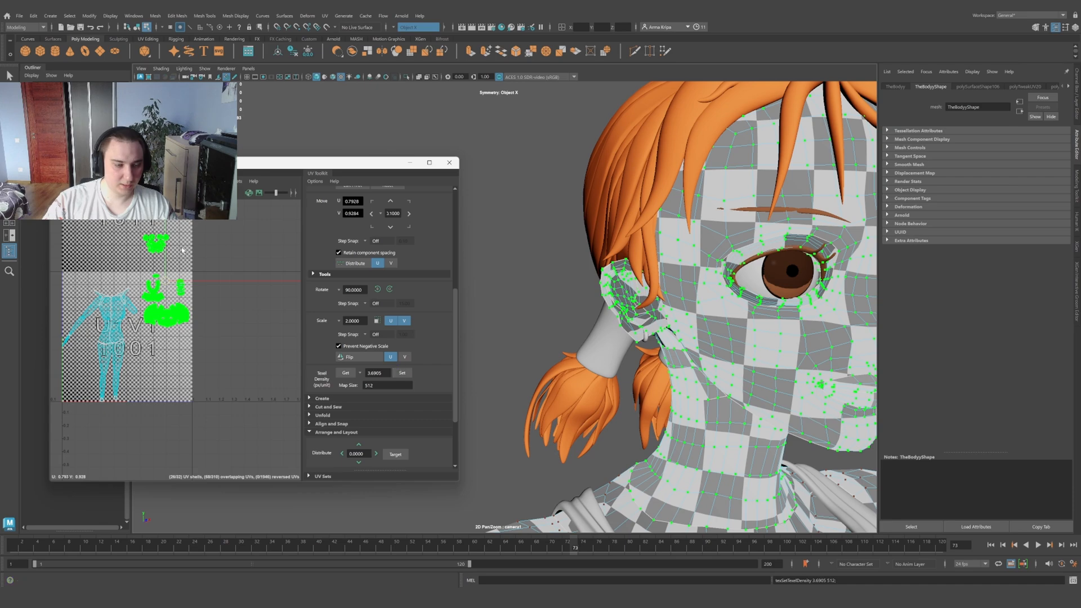
scroll(135, 302, "up", 3)
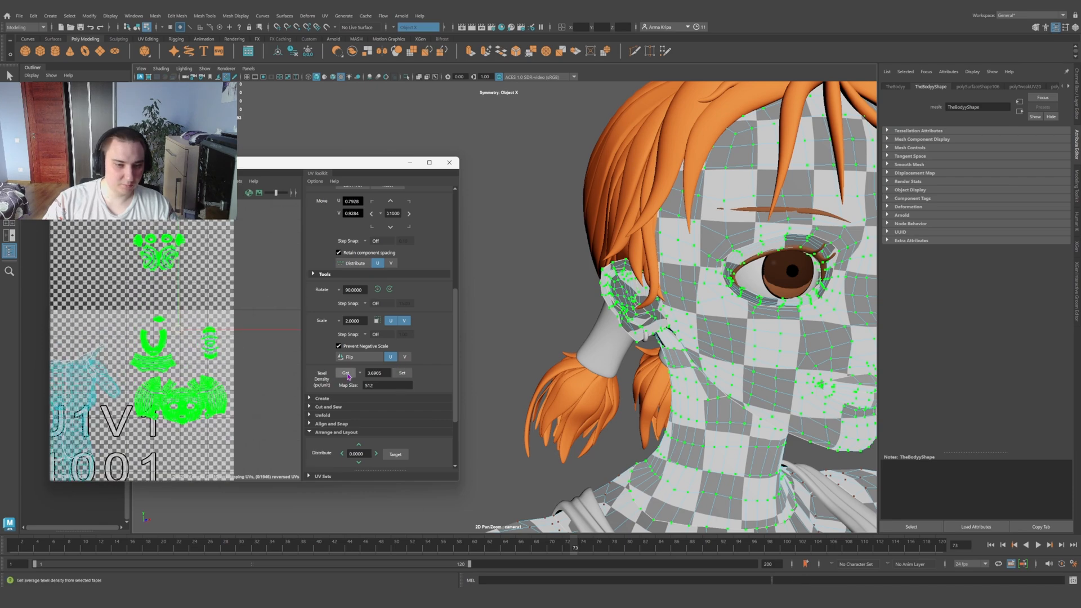
left_click(403, 373)
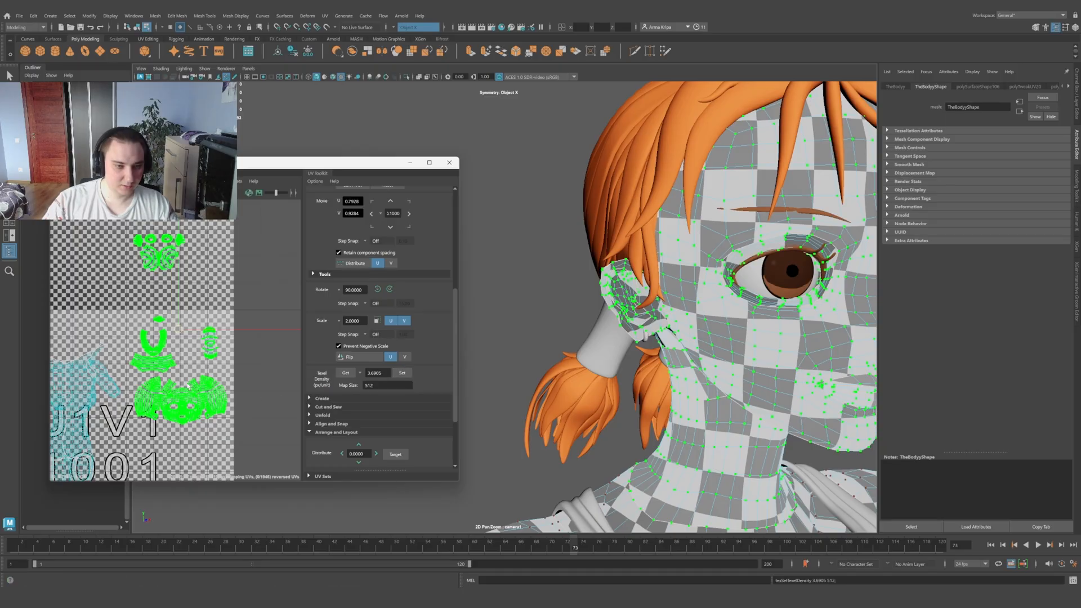
scroll(221, 354, "up", 5)
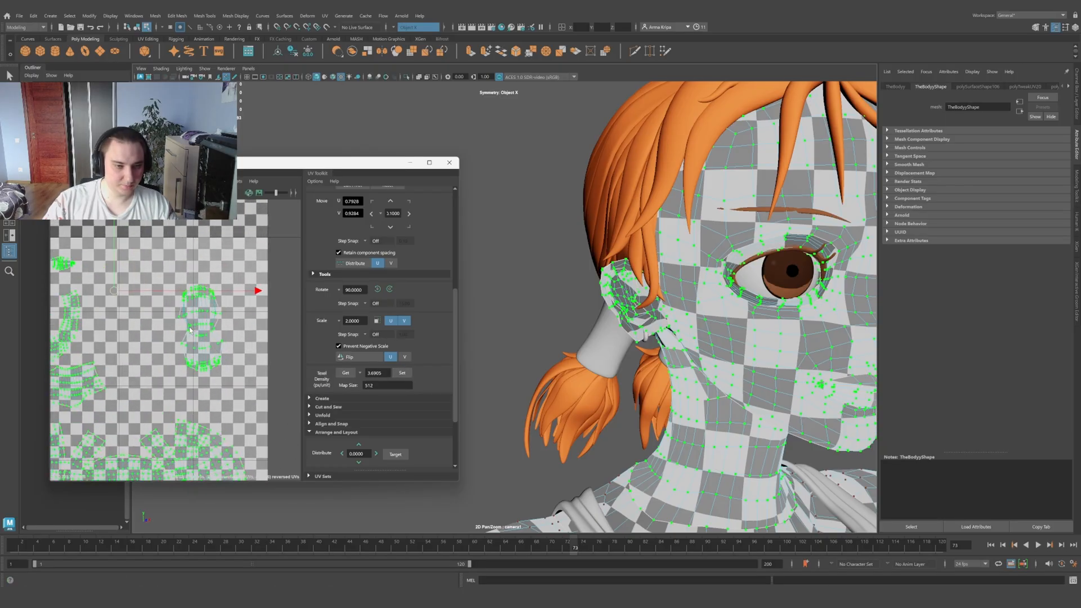
scroll(189, 328, "up", 4)
scroll(186, 270, "down", 8)
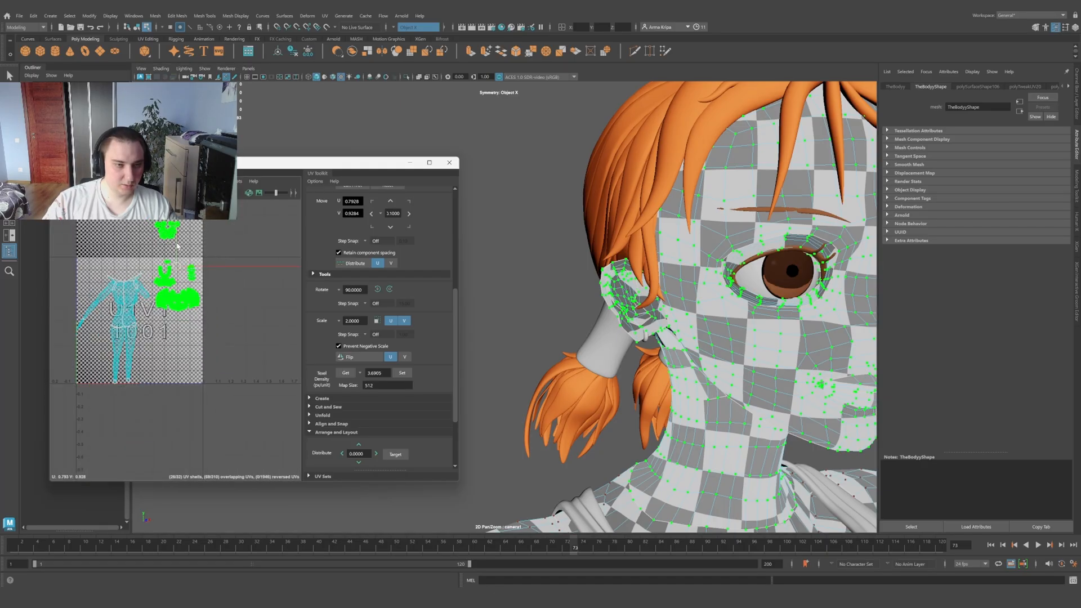
left_click_drag(192, 274, 195, 320)
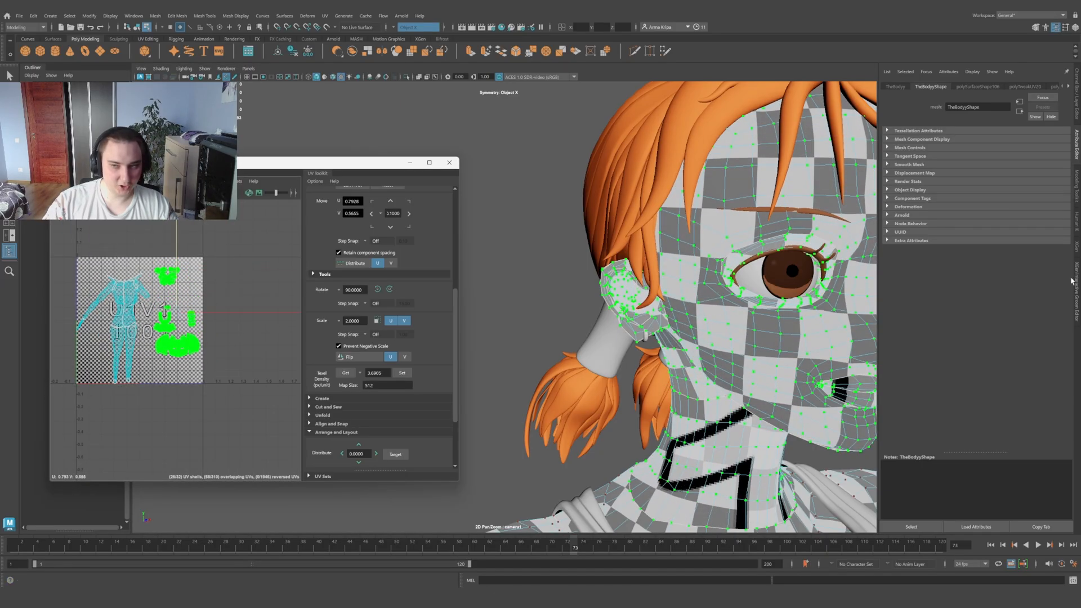
Step: Select the ear's UV shell on the model and isolate the body mesh so the hair is hidden
scroll(580, 376, "up", 10)
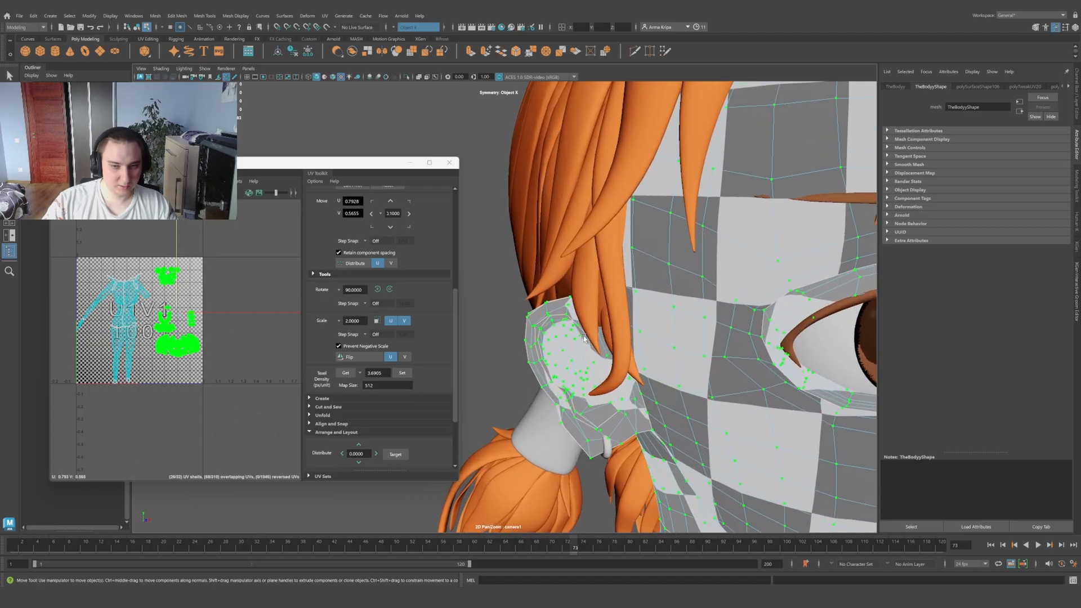
scroll(580, 376, "up", 2)
right_click_drag(553, 346, 585, 354)
left_click(533, 362)
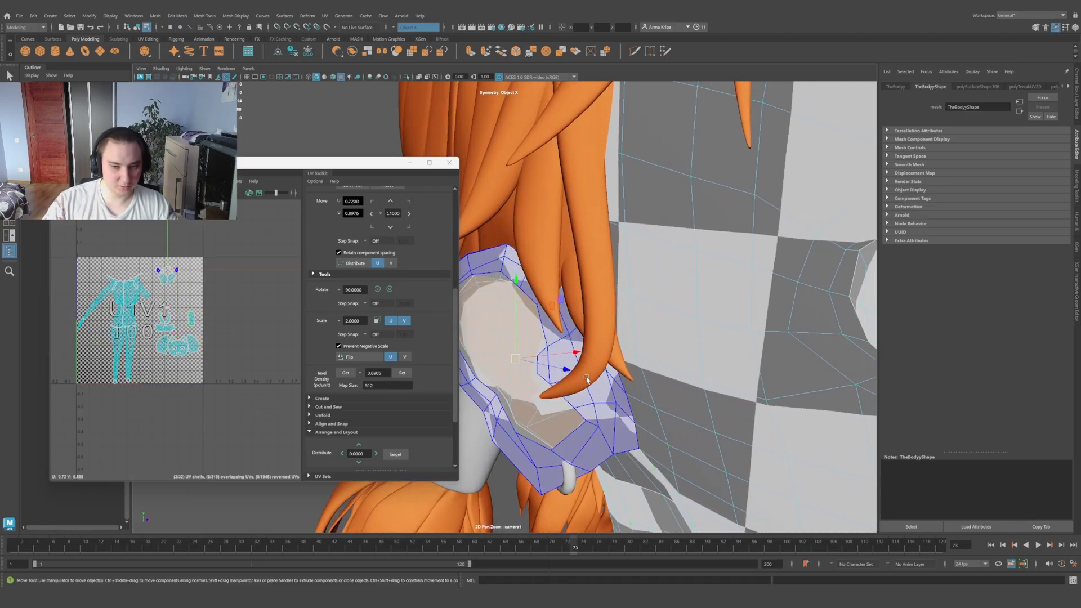
left_click_drag(592, 376, 717, 306, "alt")
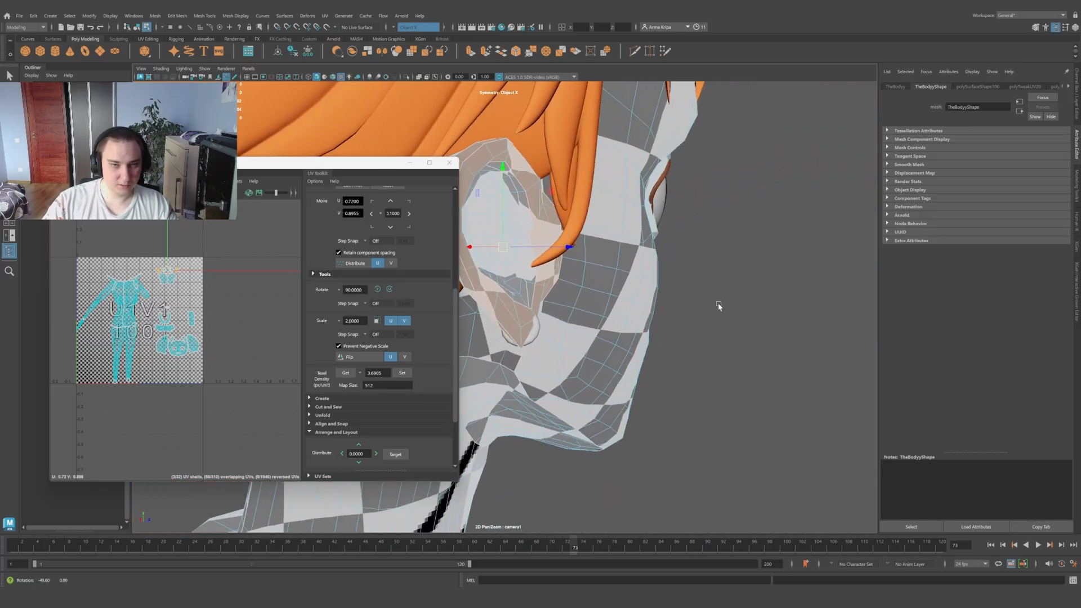
key("ctrl+1")
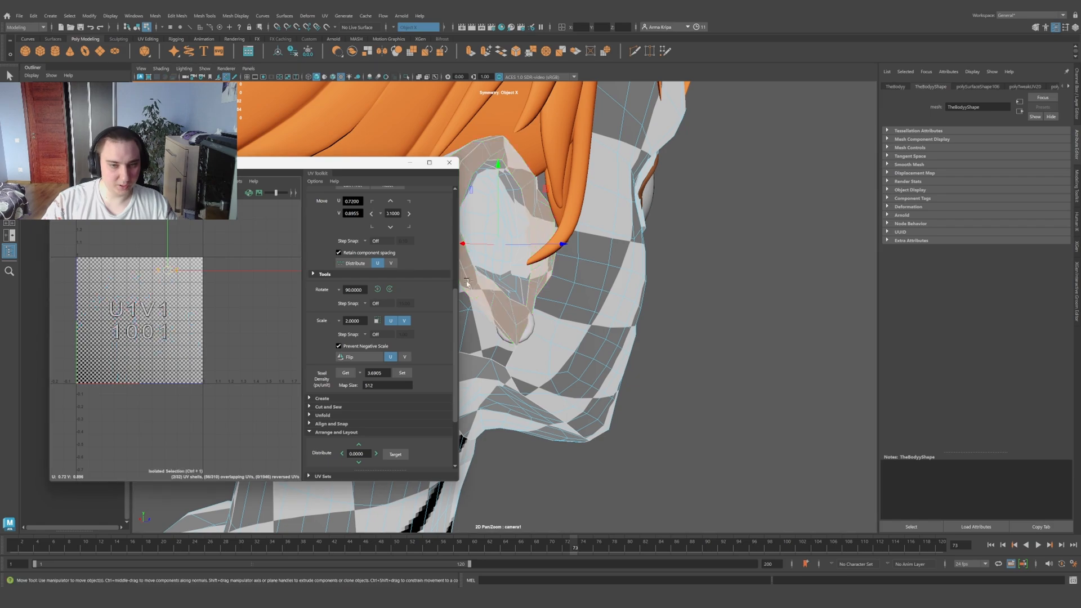
mouse_move(600, 272)
left_mouse_down("alt")
mouse_move(570, 248)
mouse_move(575, 277)
mouse_move(588, 276)
left_mouse_up("alt")
right_click_drag(589, 275, 658, 255)
key("ctrl+1")
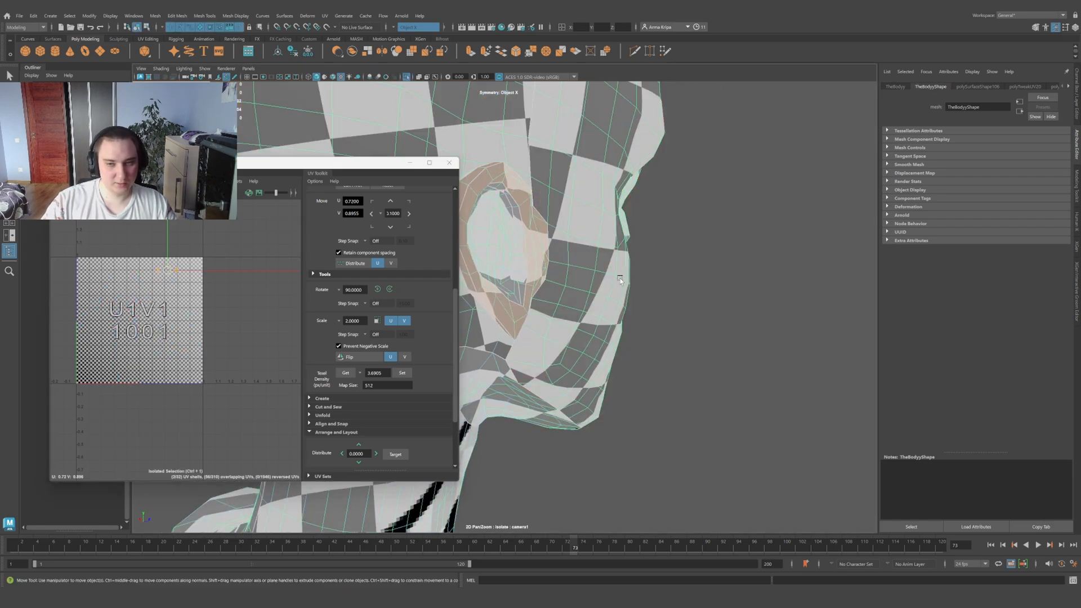
left_click_drag(618, 281, 566, 295, "alt")
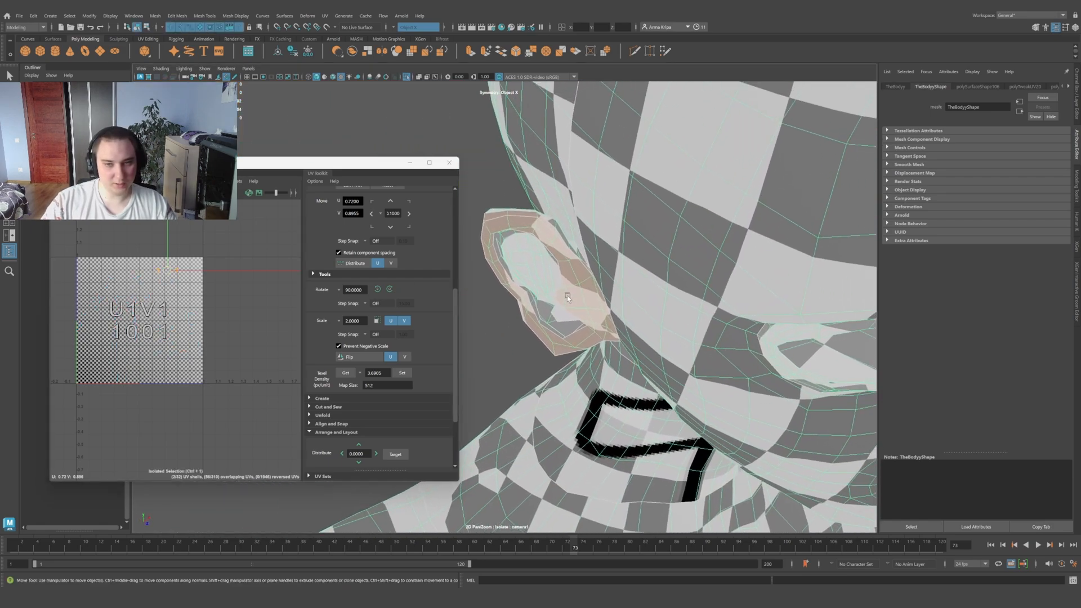
Step: Select edges around the ear's inner contour in smooth preview and cut the UVs along them
scroll(567, 296, "up", 3)
left_click(495, 179)
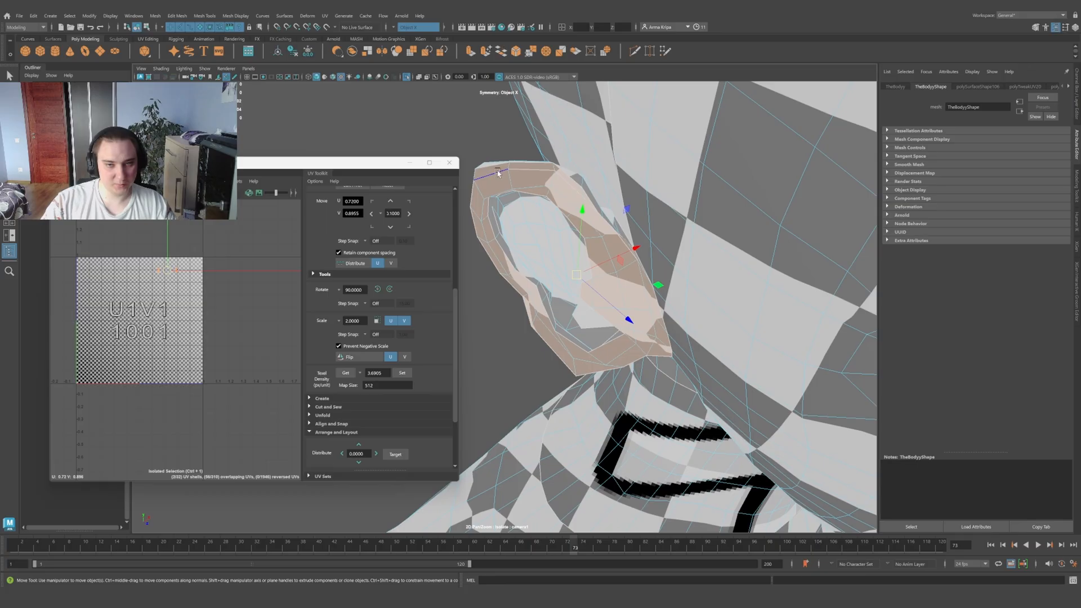
left_click_drag(576, 188, 569, 200, "alt")
scroll(607, 274, "up", 4)
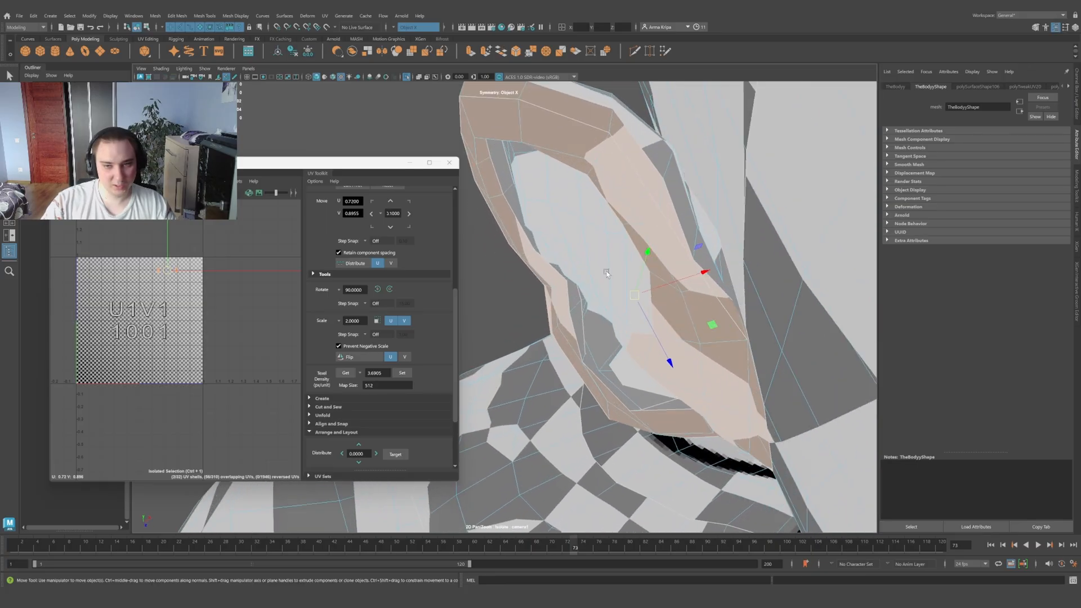
left_click_drag(667, 260, 700, 310, "alt")
key("3")
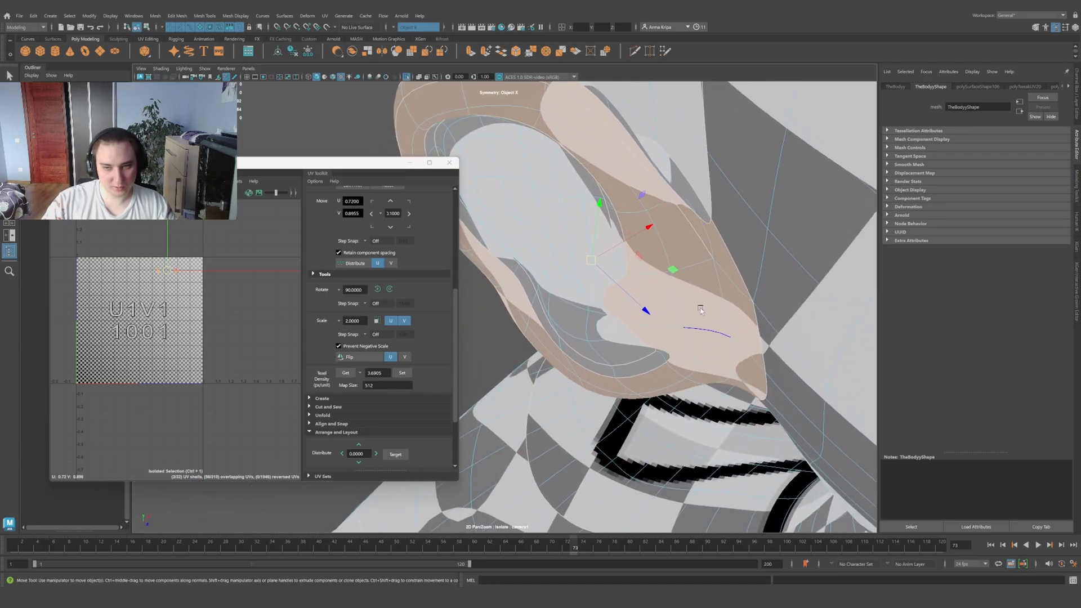
left_click_drag(711, 258, 718, 229, "alt")
left_click(723, 257)
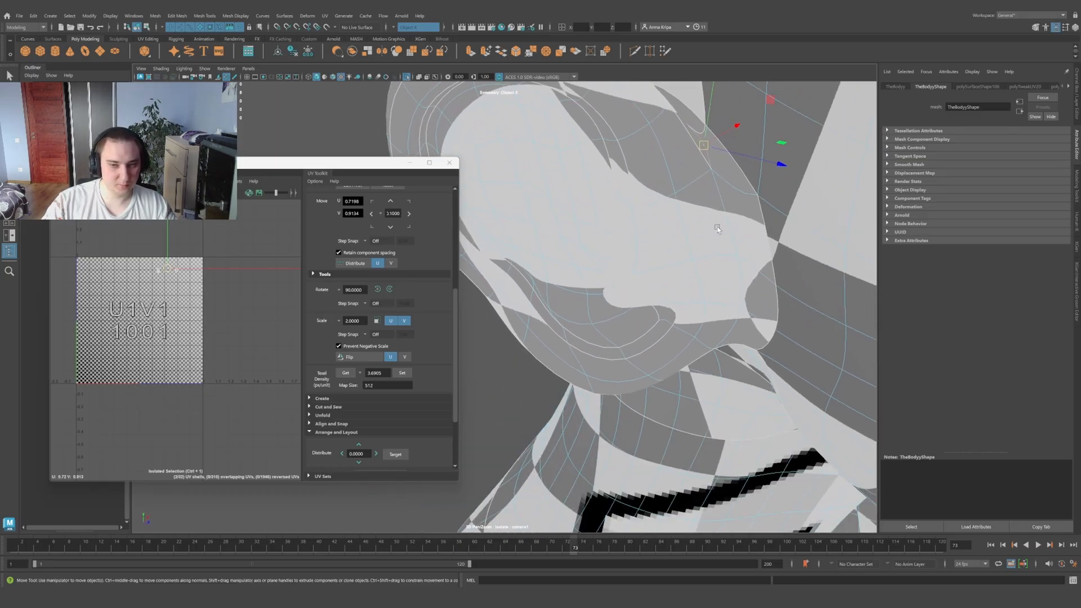
right_click(181, 286, "shift")
right_click_drag(149, 296, 235, 276, "shift")
Step: Return the body mesh to object selection and turn off the isolated selection in the UV Editor
scroll(165, 274, "up", 5)
scroll(573, 292, "down", 6)
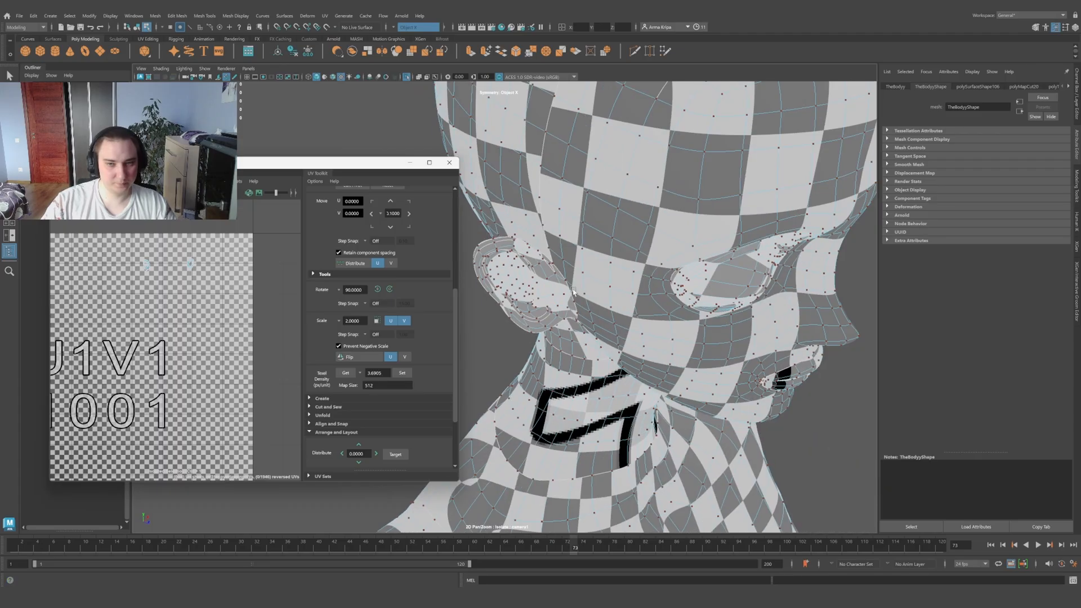
key("f")
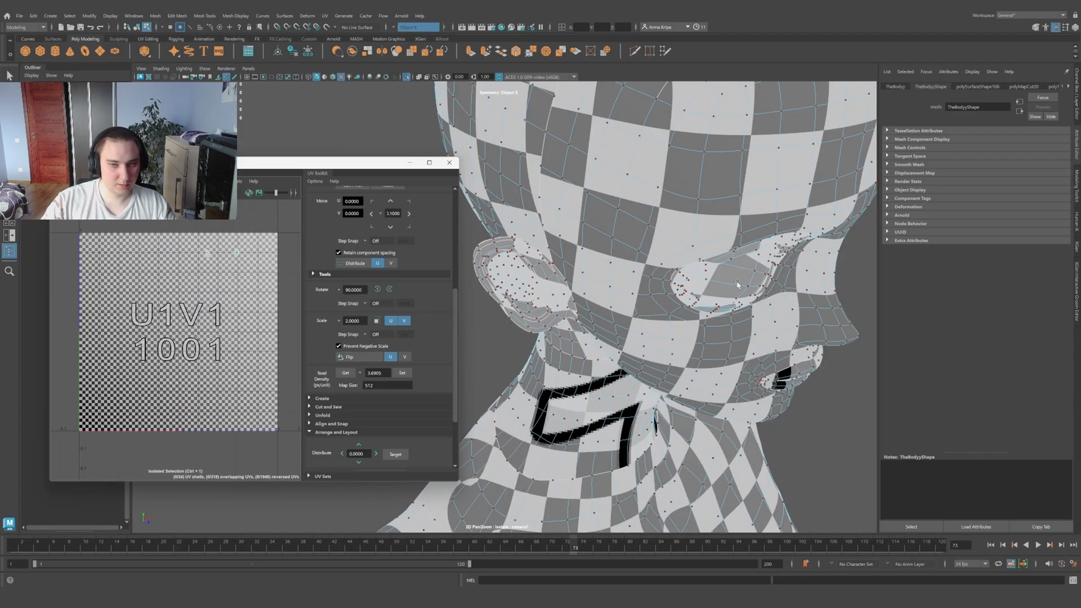
right_click_drag(737, 284, 775, 268)
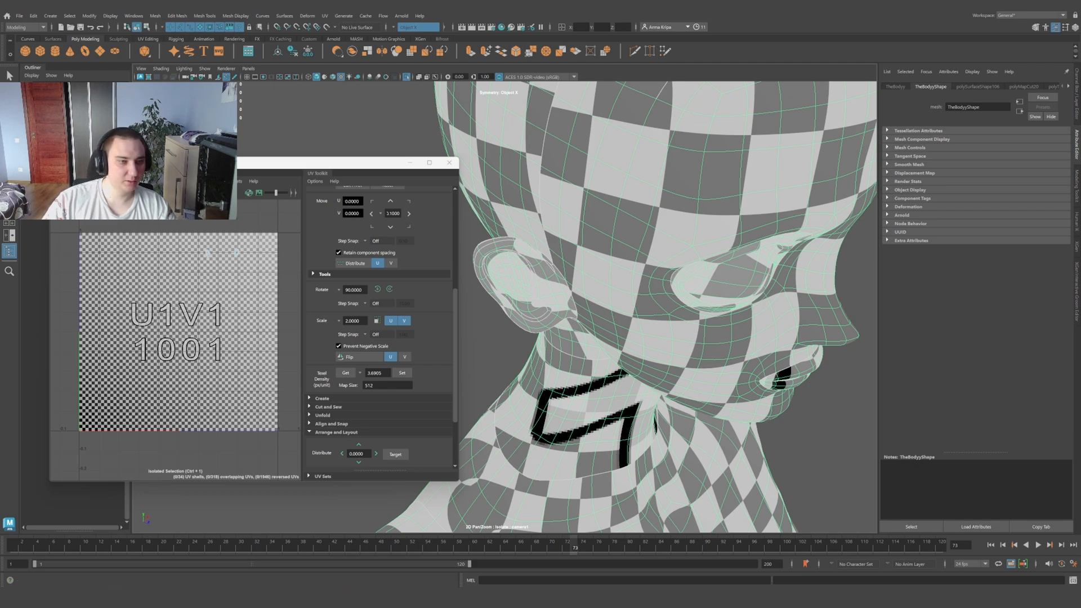
key("ctrl+1")
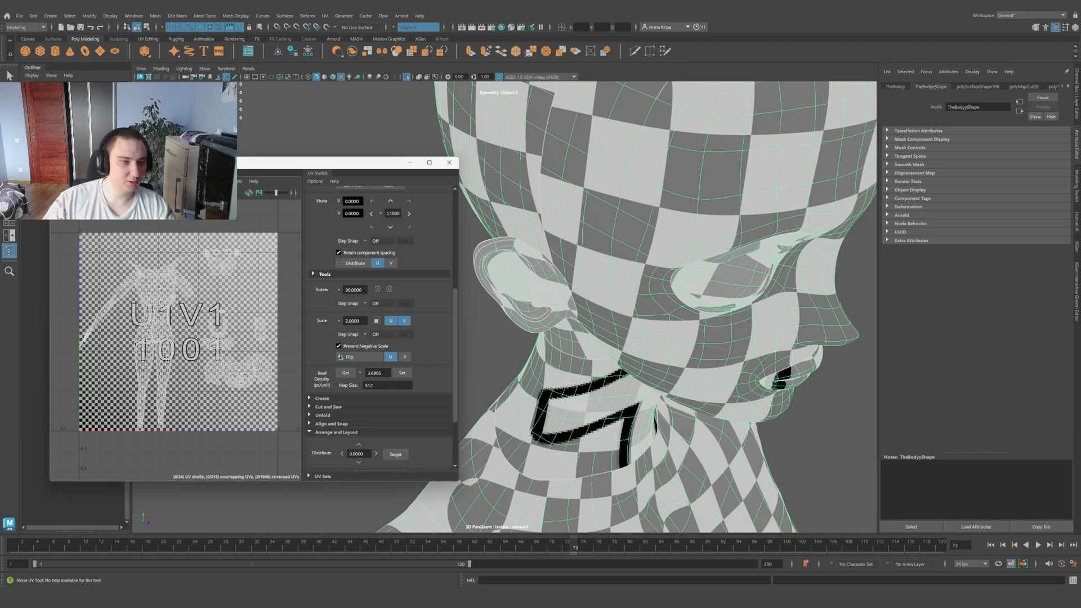
Step: Inspect the checker pattern on the smoothed ear and the neck behind it for distortion around the seams
scroll(573, 289, "up", 3)
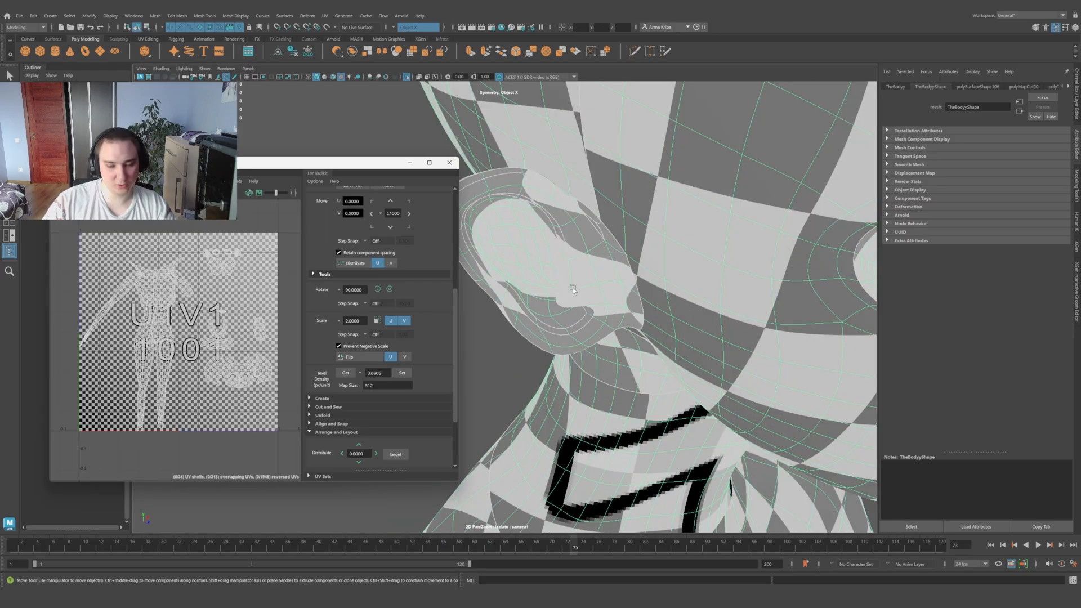
mouse_move(573, 289)
left_mouse_down("alt")
mouse_move(574, 298)
mouse_move(562, 244)
mouse_move(580, 291)
mouse_move(570, 277)
left_mouse_up("alt")
left_click(126, 193)
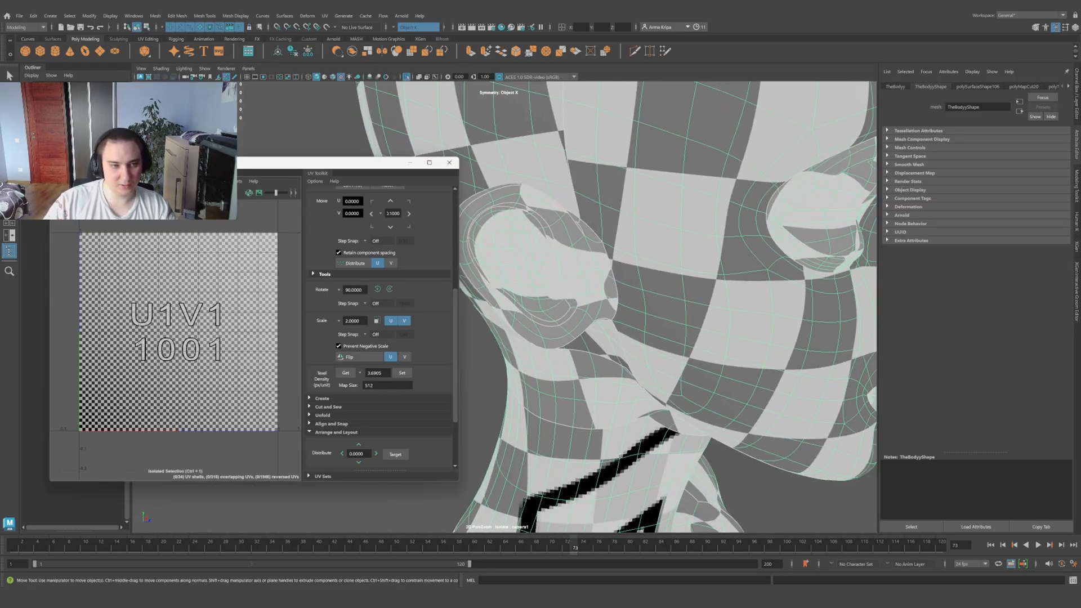
left_click(125, 192)
scroll(608, 368, "up", 3)
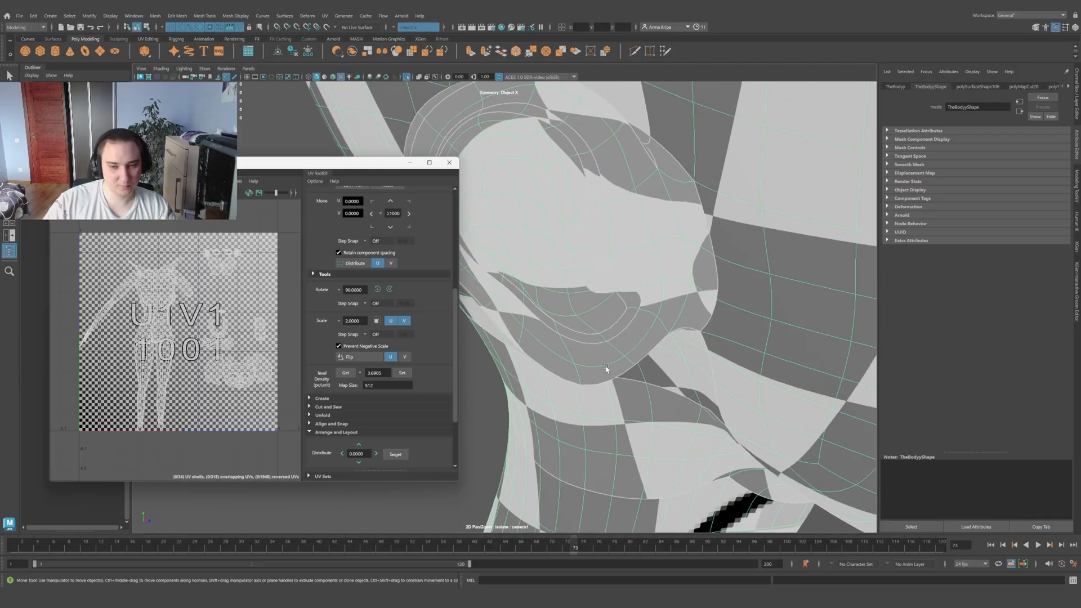
scroll(608, 369, "down", 3)
mouse_move(614, 370)
left_mouse_down("alt")
mouse_move(613, 351)
mouse_move(712, 374)
mouse_move(608, 372)
left_mouse_up("alt")
scroll(594, 337, "up", 3)
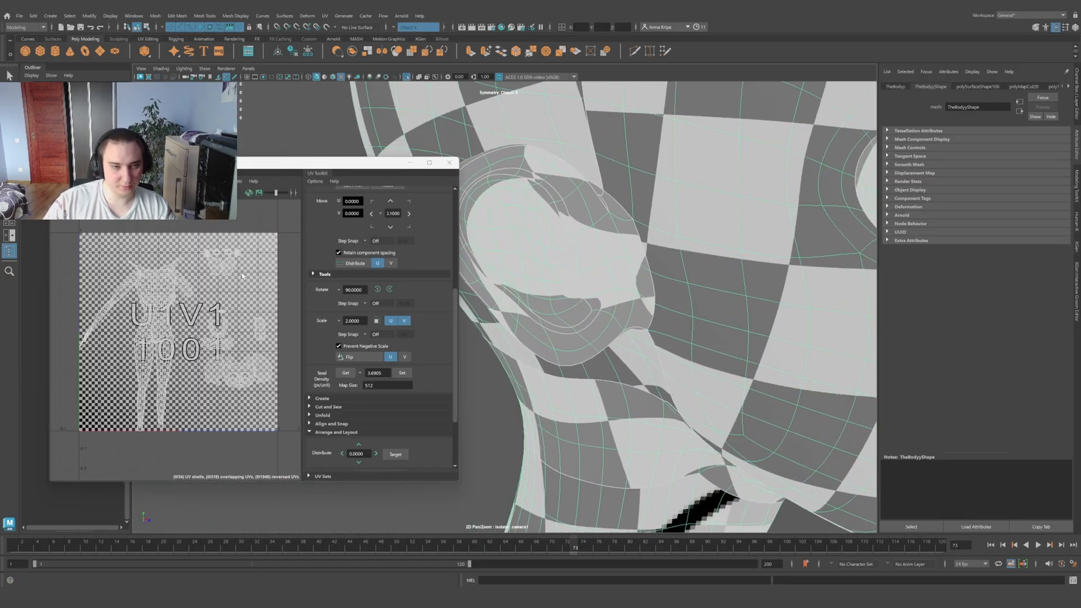
Step: Select the ear and eye shells in the upper-right area of UV tile 1001 and unfold them
right_click_drag(248, 261, 277, 260)
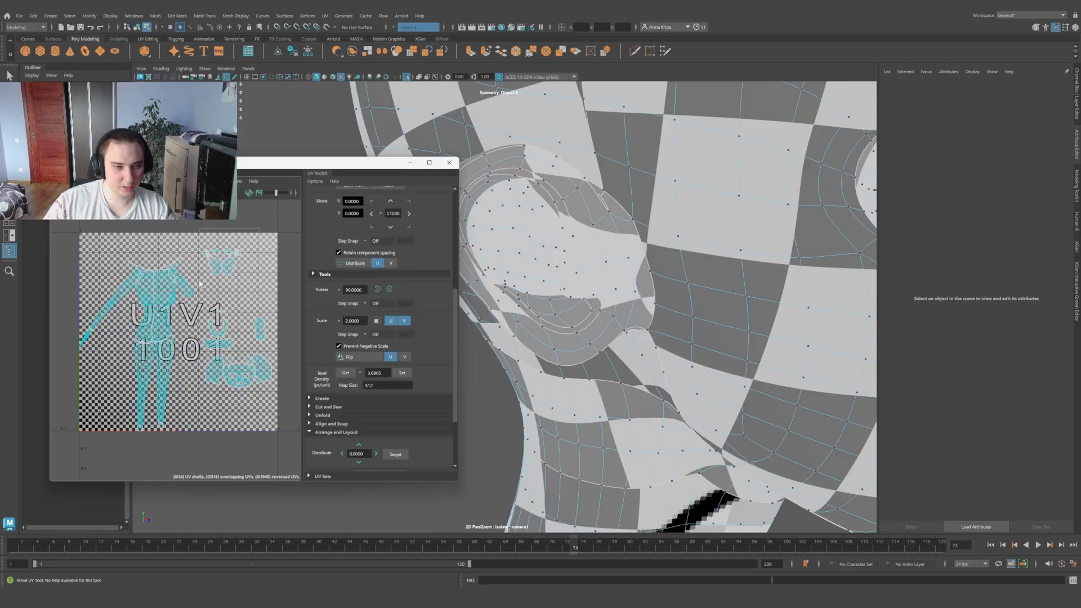
left_click_drag(200, 281, 199, 285)
scroll(213, 258, "up", 5)
right_click_drag(220, 255, 133, 256, "shift")
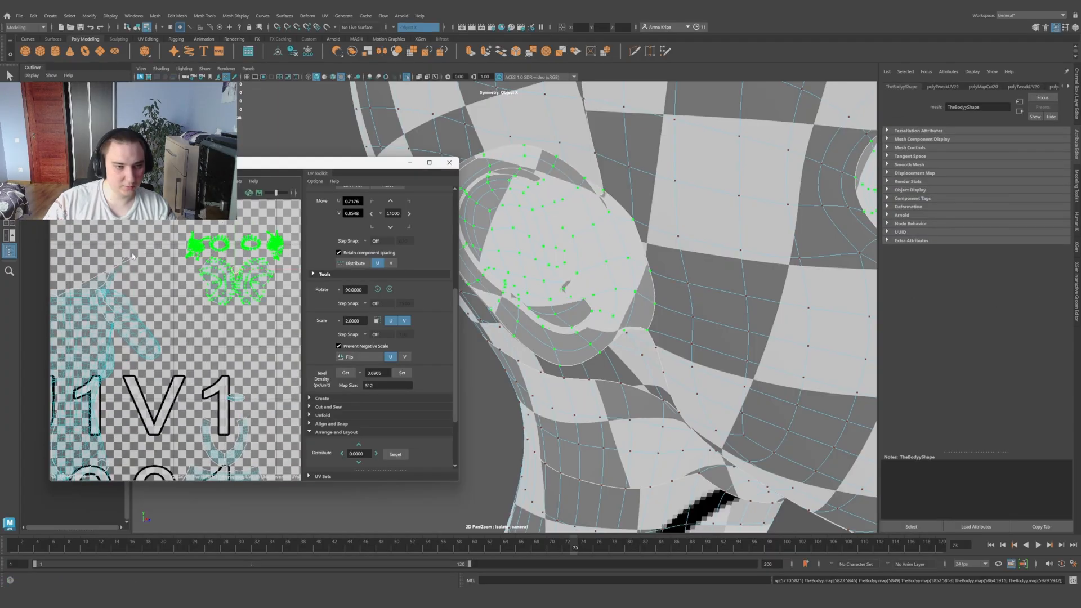
Step: Select the overlapping ear shells and unstack them so they no longer lie on top of each other
left_click(169, 230)
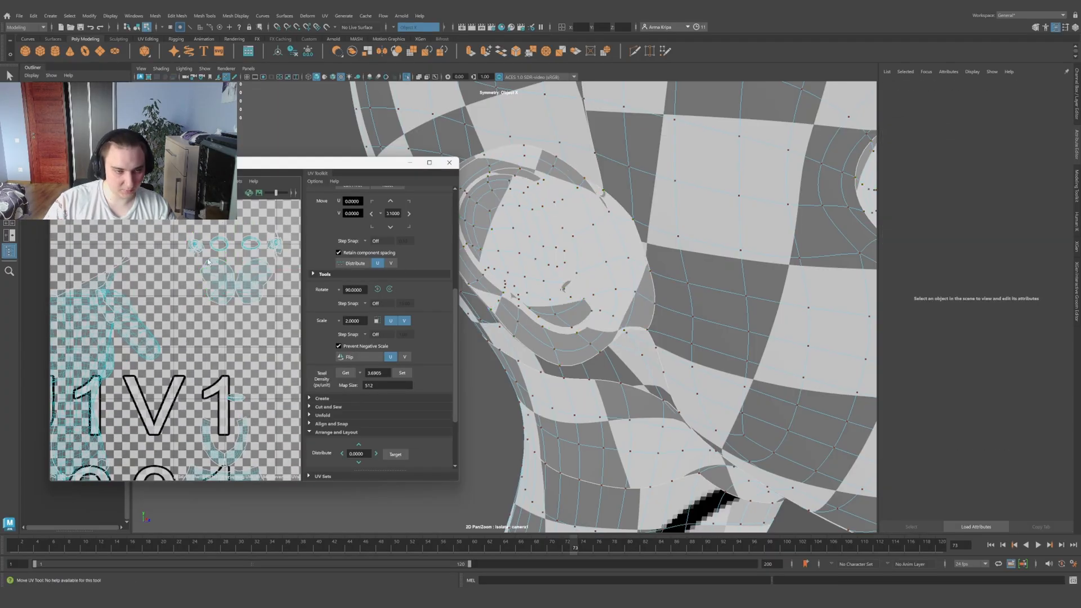
left_click_drag(171, 226, 207, 261)
scroll(207, 236, "up", 4)
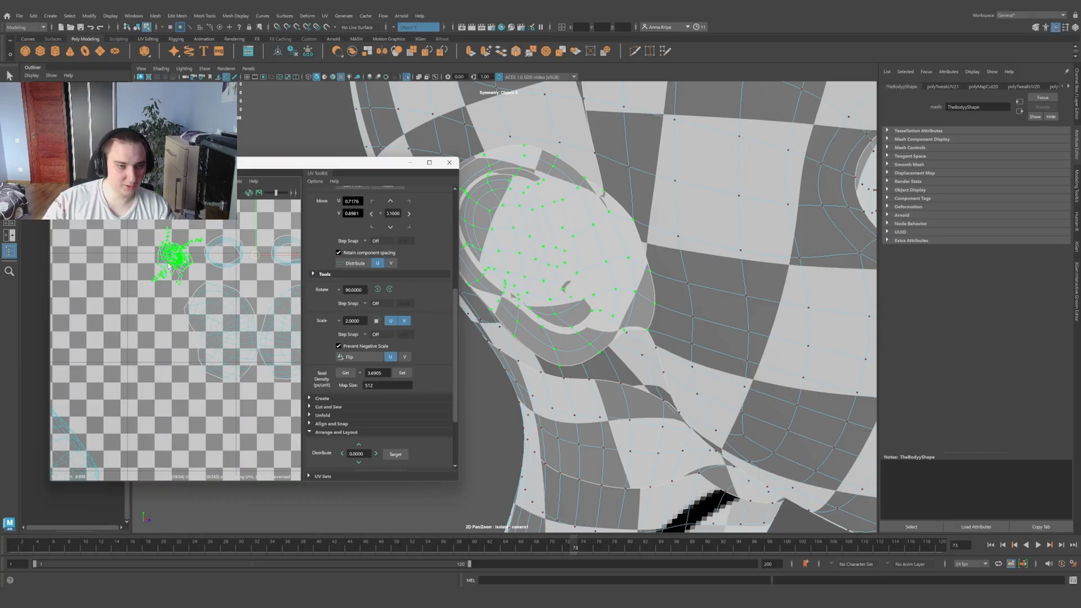
scroll(172, 260, "up", 5)
scroll(192, 240, "down", 3)
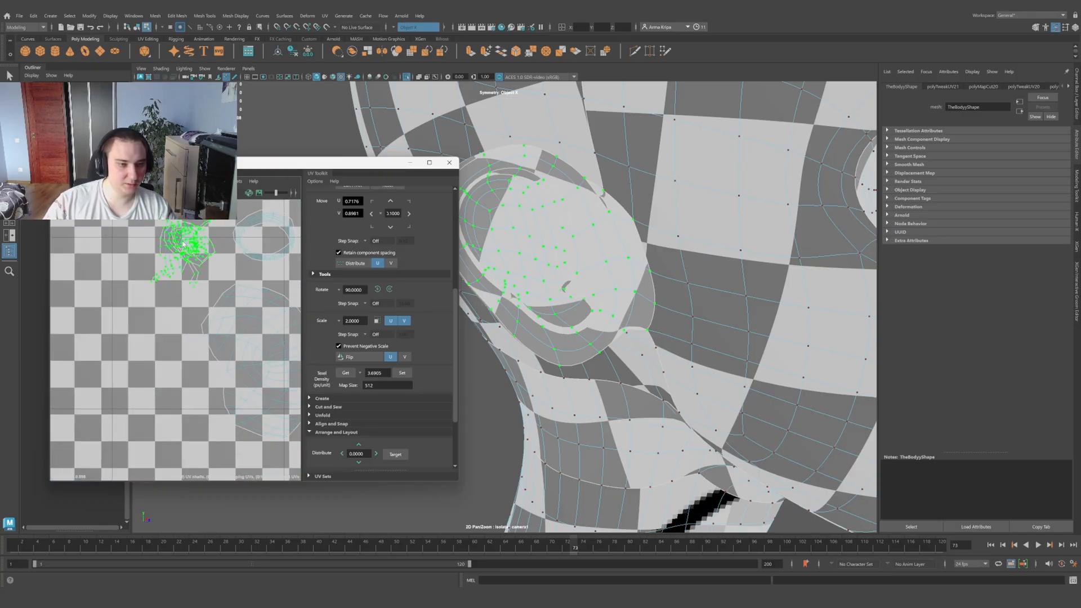
scroll(387, 304, "down", 3)
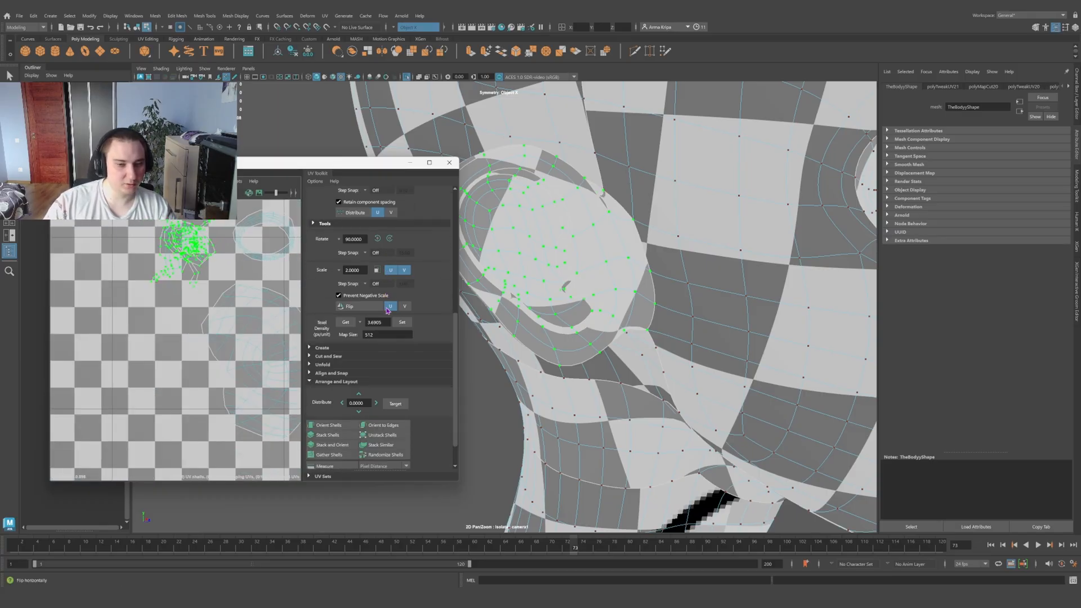
middle_click_drag(139, 256, 133, 324, "alt")
scroll(134, 324, "up", 2)
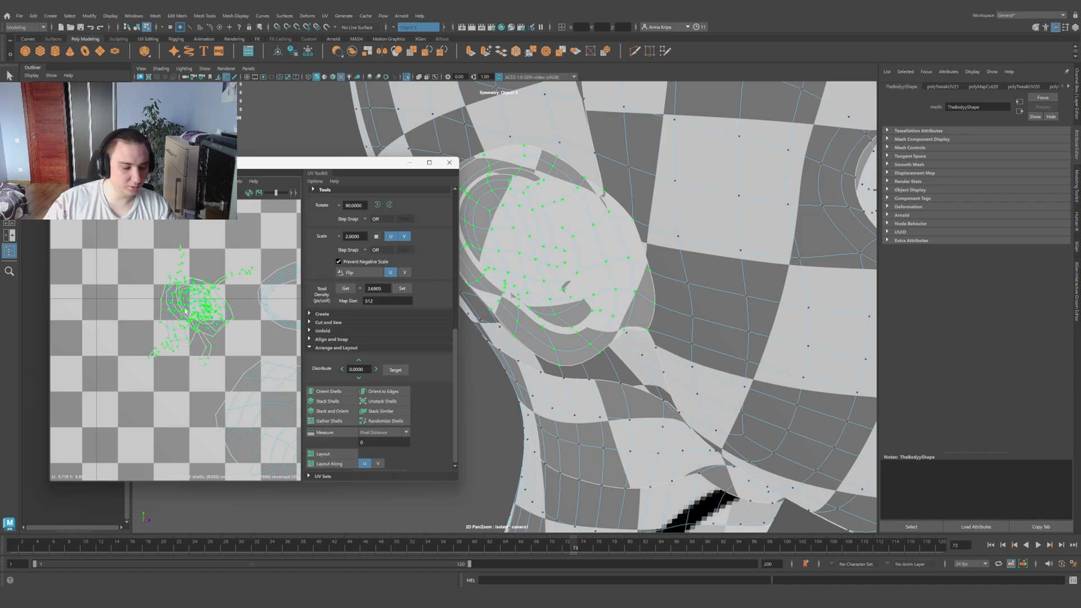
left_click(387, 402)
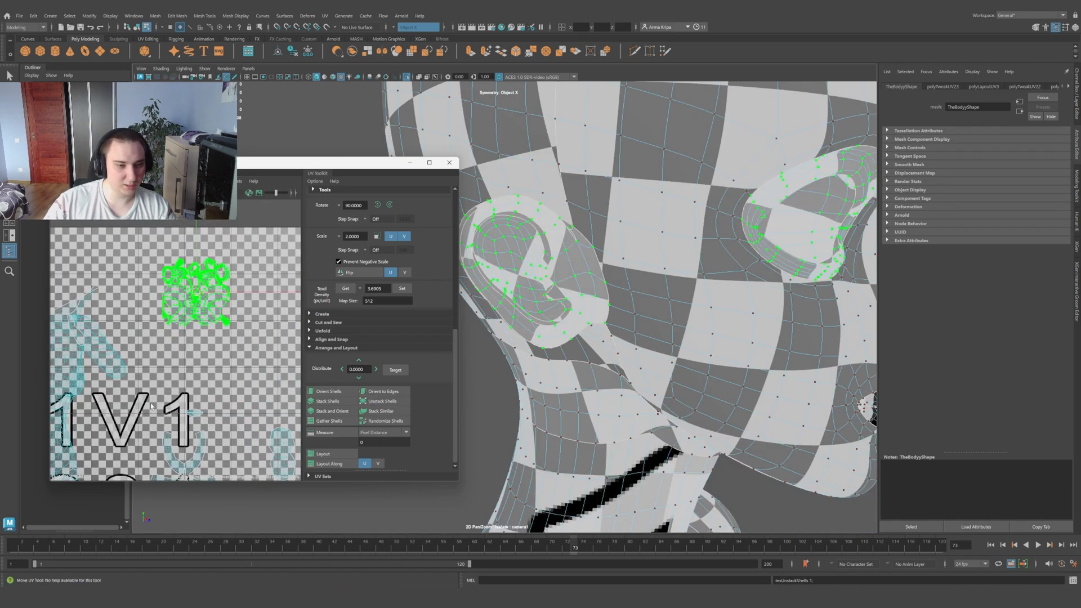
Step: Select the torso's UV shell and unfold it to relax the stretched checkers on the upper back
scroll(199, 320, "up", 8)
scroll(197, 337, "down", 4)
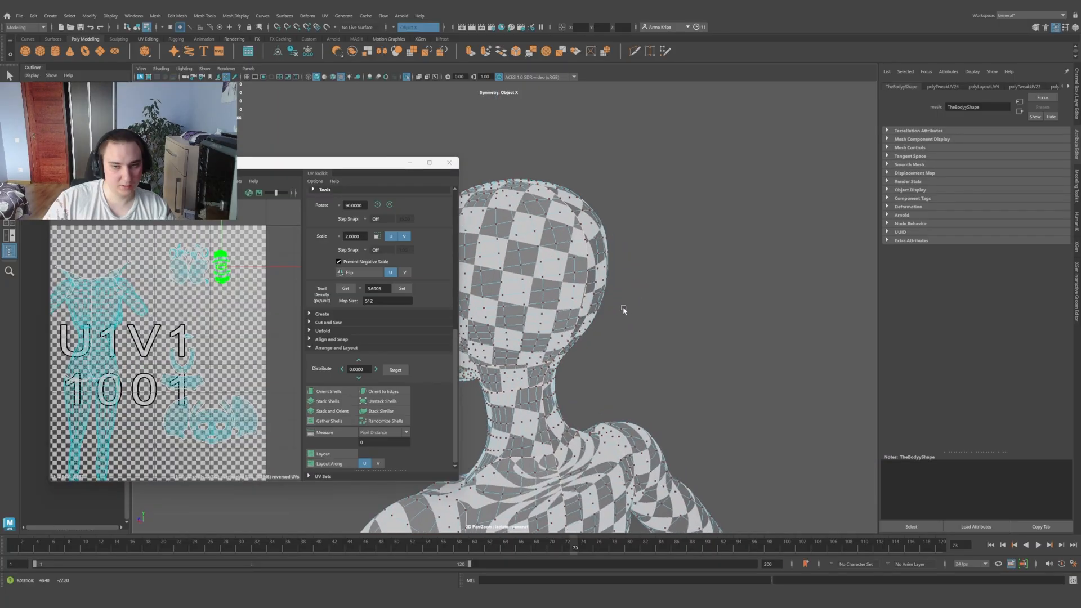
left_click_drag(622, 309, 549, 333, "alt")
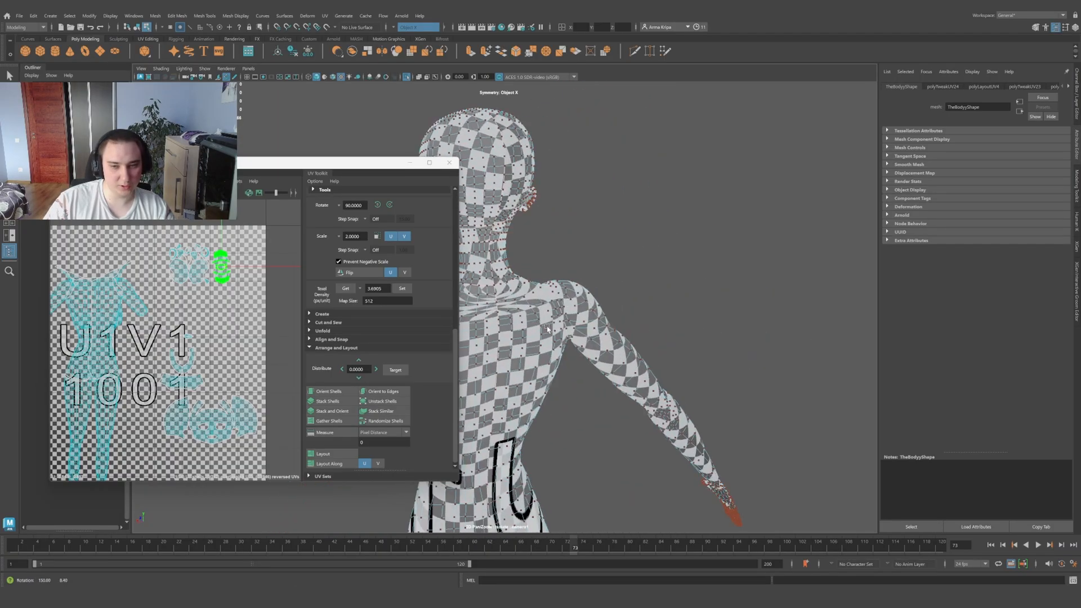
right_click(176, 279, "shift")
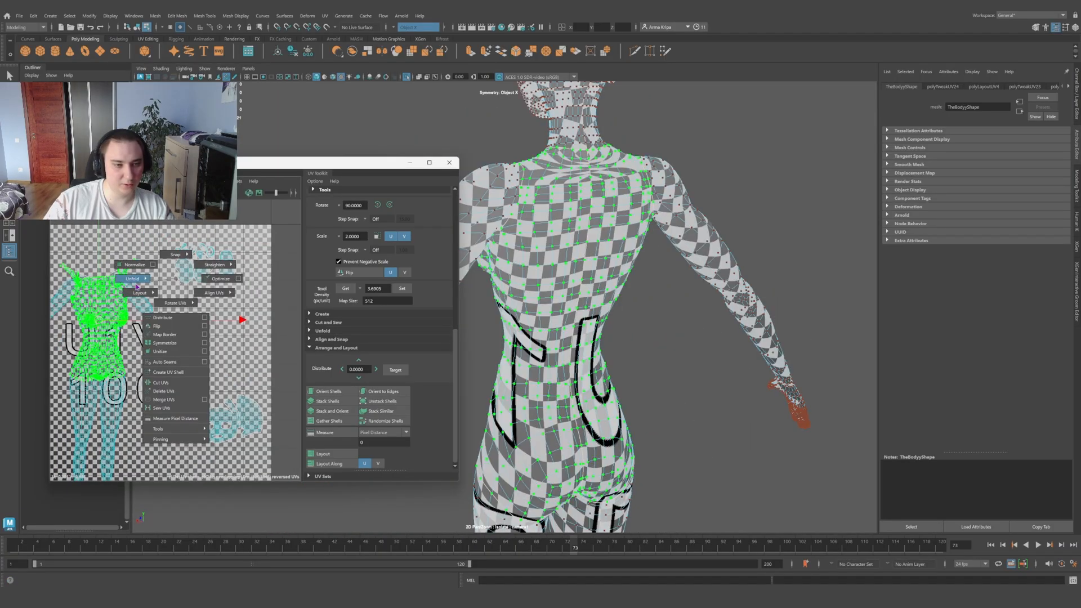
mouse_move(128, 284)
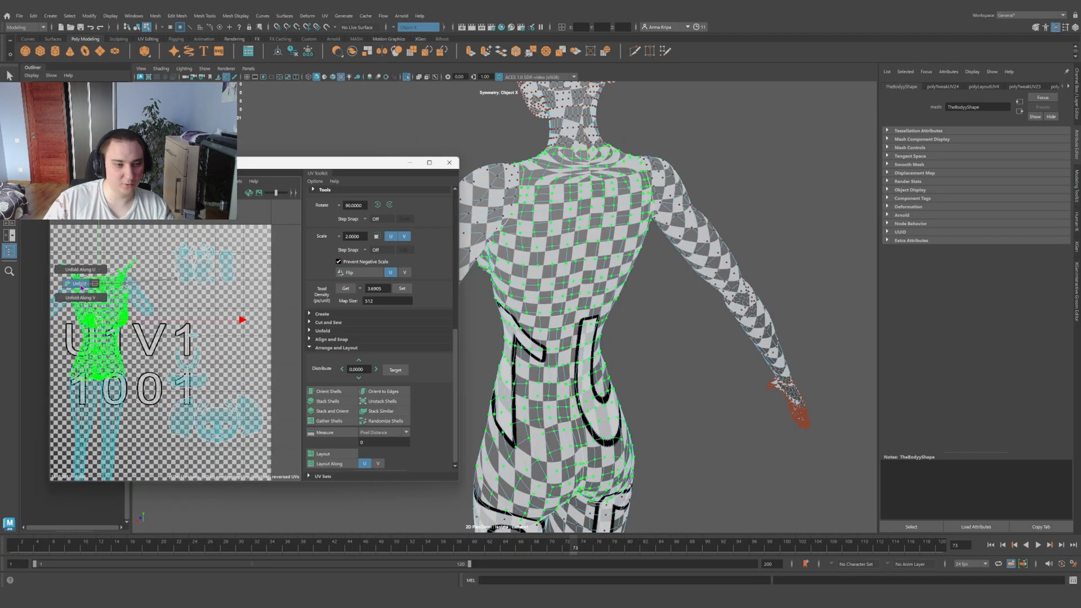
left_click(82, 288)
scroll(150, 309, "down", 3)
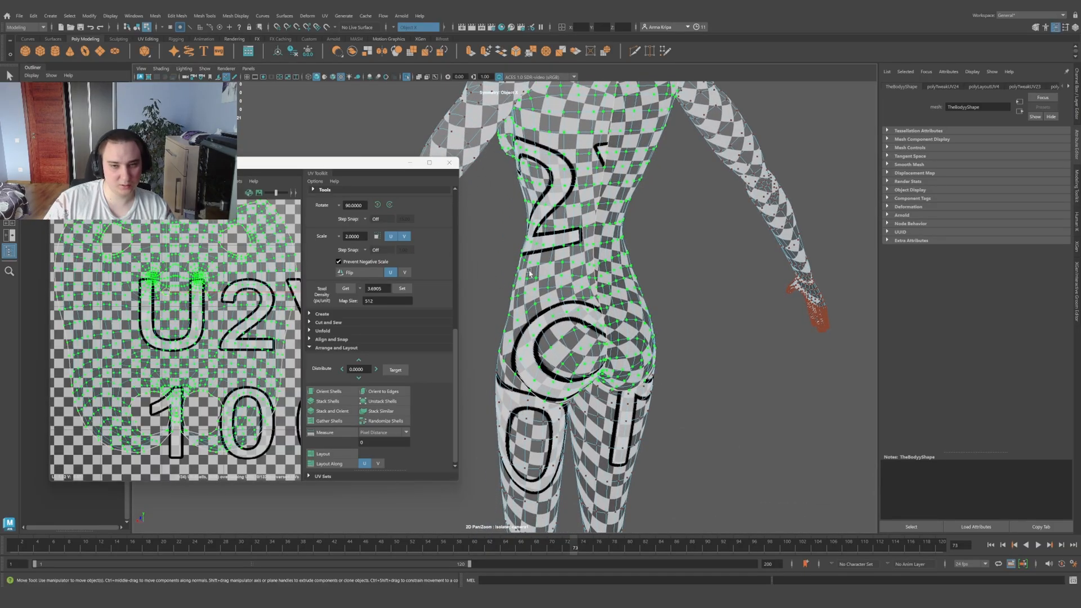
Step: Examine the checker pattern on the front and back of the torso for UV distortion
right_click_drag(674, 318, 582, 260, "alt")
left_click_drag(581, 261, 504, 208, "alt")
middle_click_drag(504, 208, 576, 297, "alt")
scroll(576, 296, "up", 5)
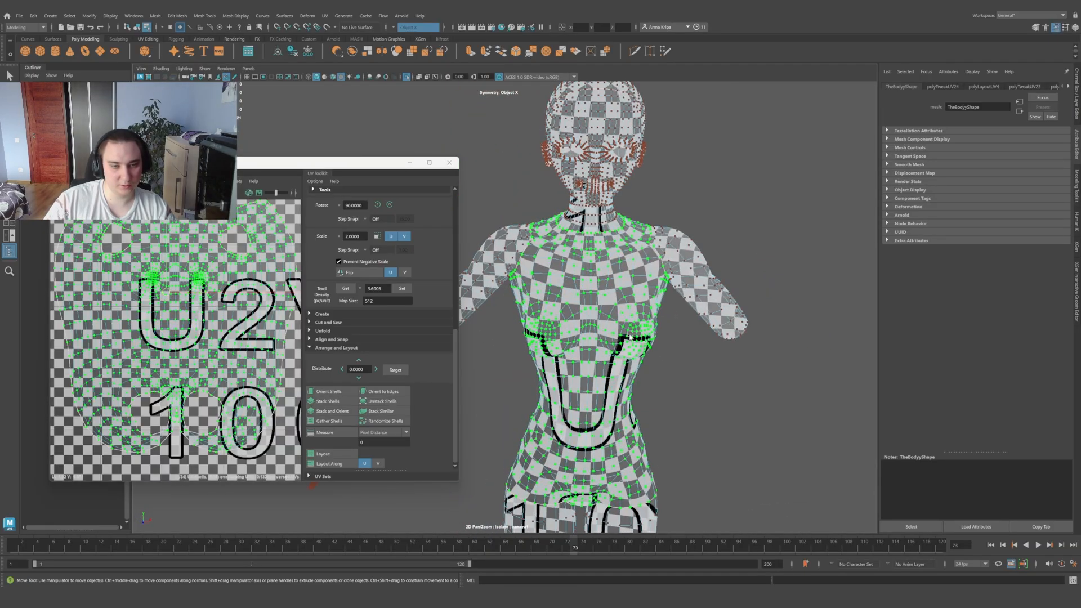
scroll(217, 297, "down", 3)
scroll(204, 307, "up", 4)
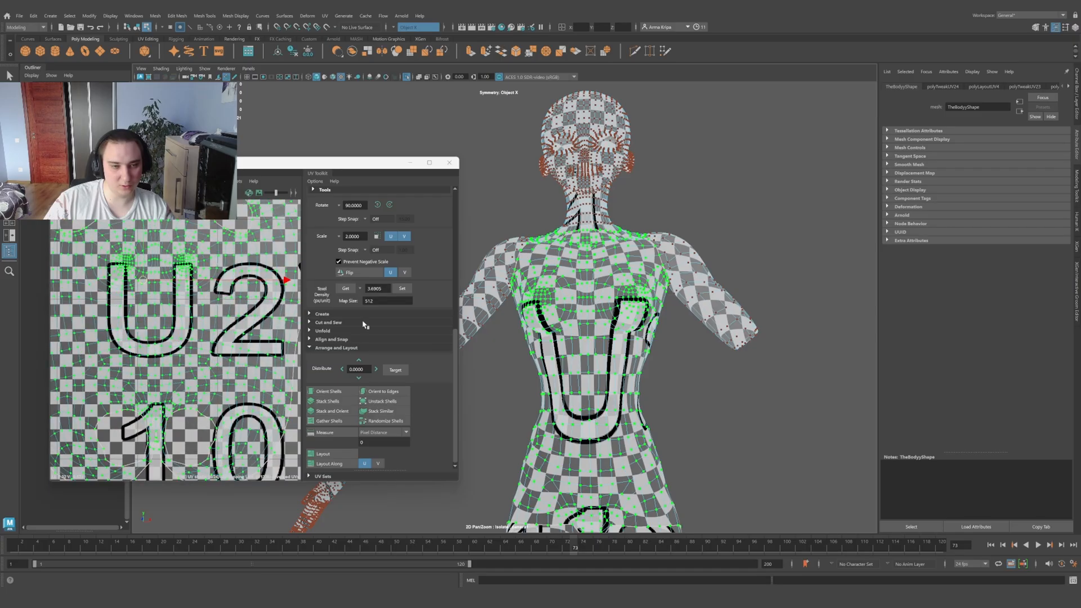
left_click_drag(617, 334, 647, 336, "alt")
scroll(614, 302, "up", 3)
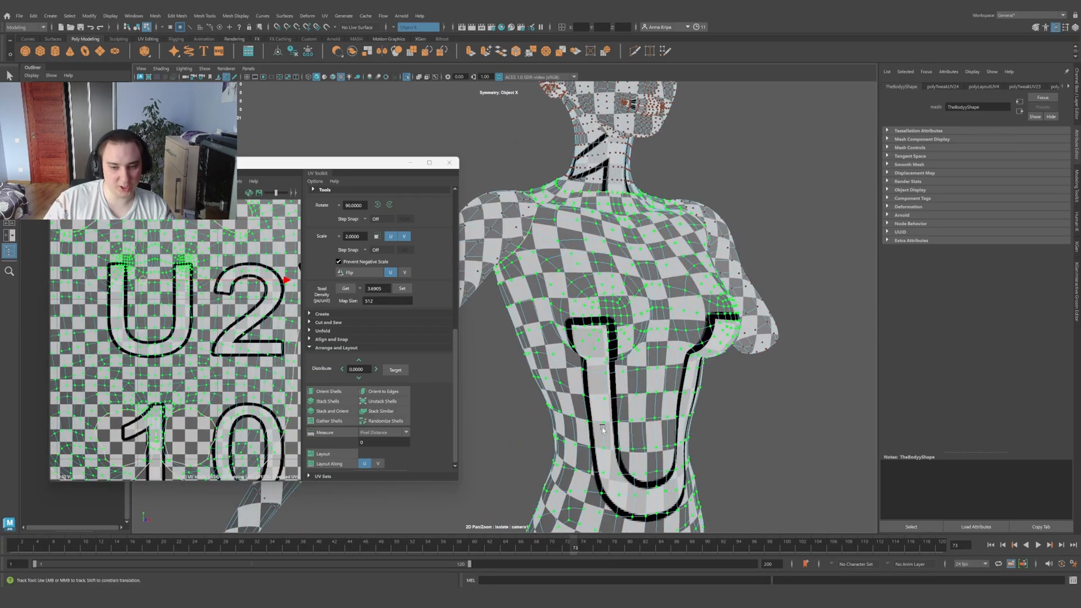
left_click_drag(603, 430, 528, 368)
scroll(620, 323, "down", 5)
scroll(529, 389, "up", 3)
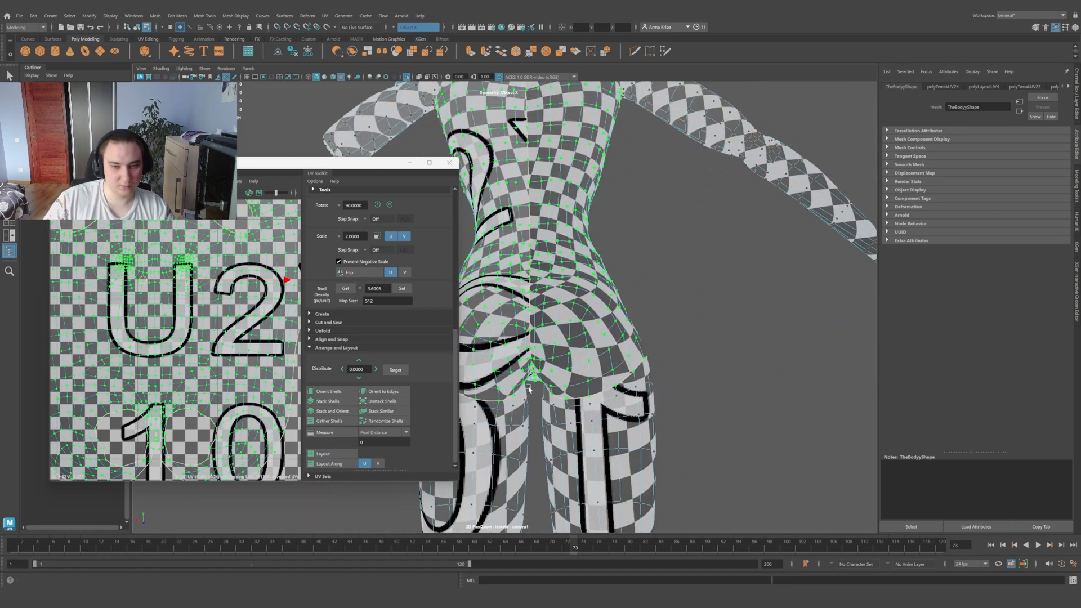
Step: Cut the torso's UVs along the short edges between the legs, below the buttocks
scroll(530, 389, "up", 3)
left_click_drag(563, 464, 562, 398, "alt")
middle_click_drag(562, 398, 520, 356, "alt")
scroll(515, 354, "up", 4)
left_click_drag(508, 354, 528, 359, "alt")
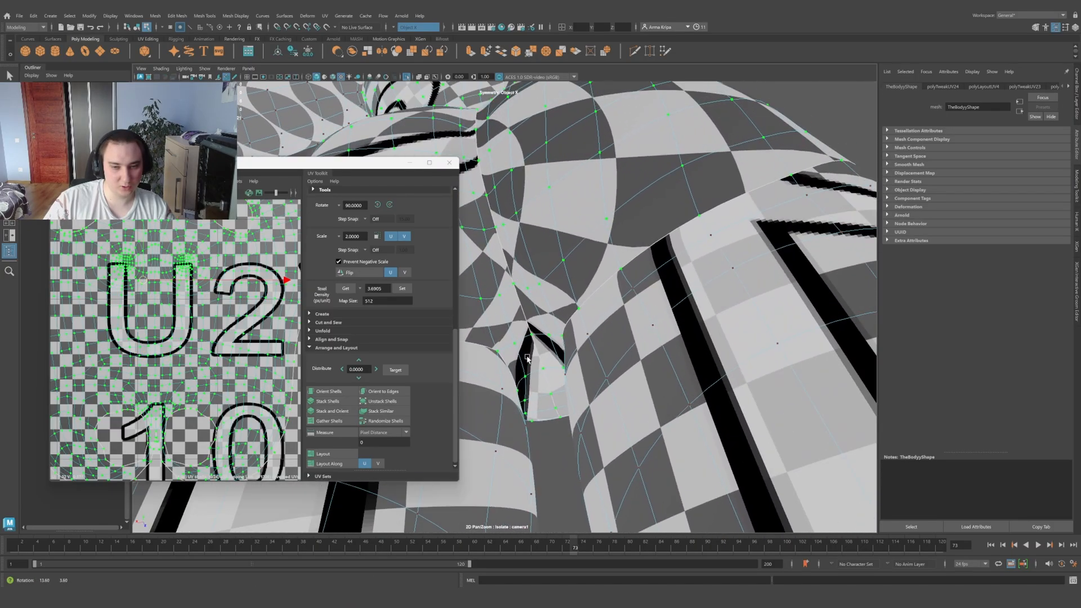
right_click_drag(529, 369, 530, 344)
key("1")
left_click_drag(542, 385, 586, 398, "alt")
left_click(521, 409)
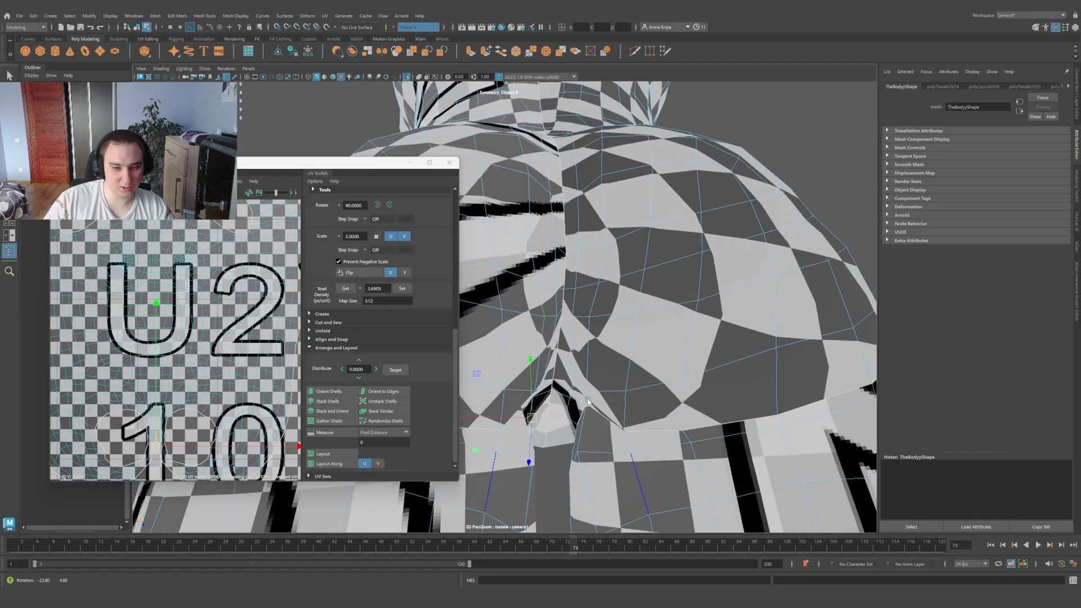
right_click(225, 329, "shift")
left_click(191, 340)
Step: Select the whole torso UV shell and unfold it with the new crotch seam
scroll(197, 349, "down", 4)
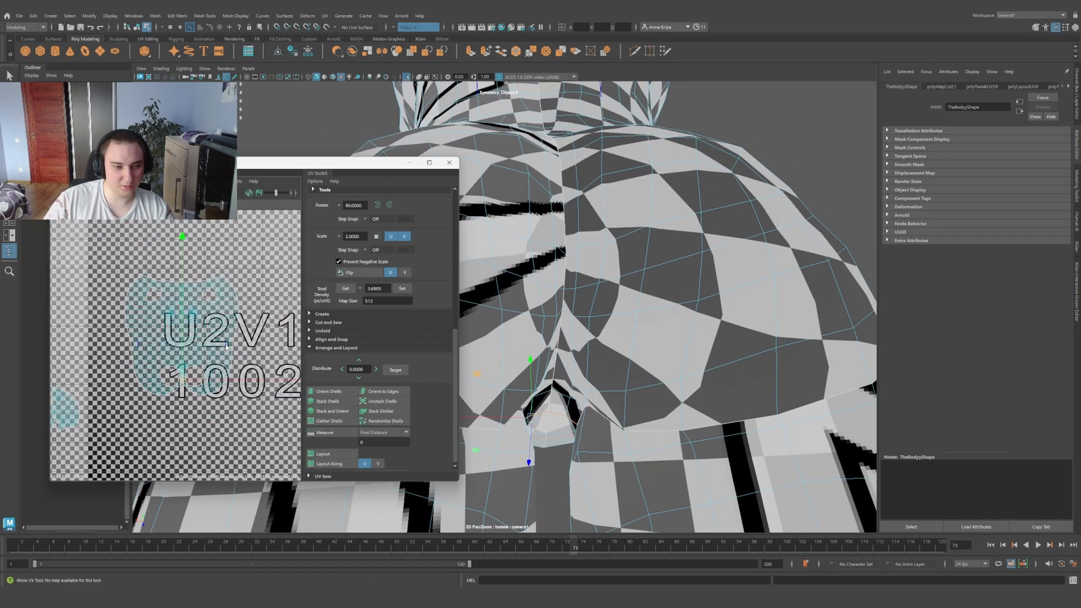
scroll(201, 358, "up", 4)
right_click_drag(201, 359, 233, 354)
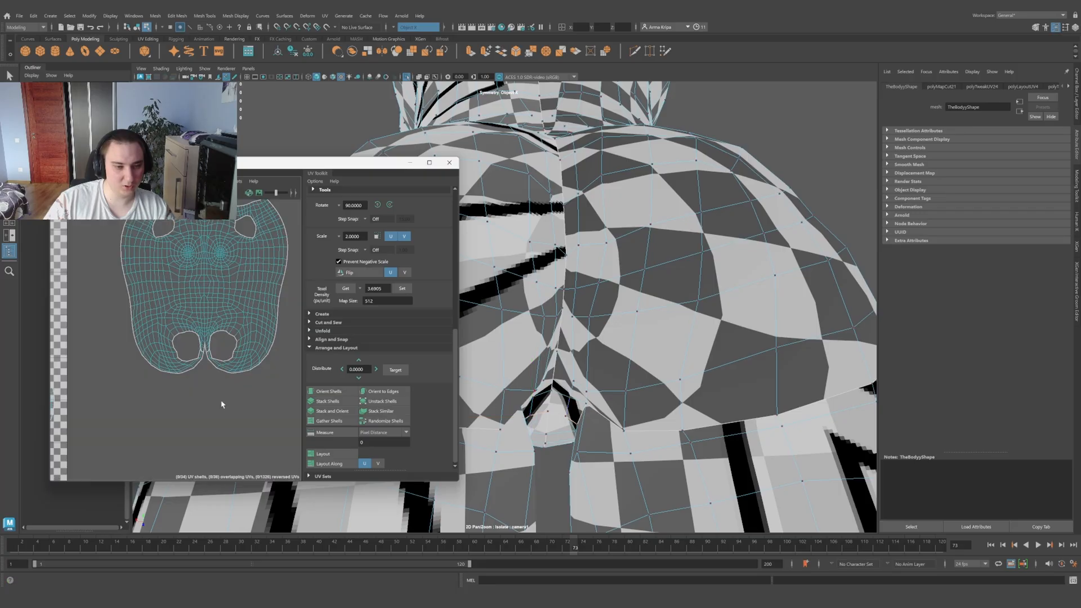
scroll(220, 393, "down", 1)
key("w")
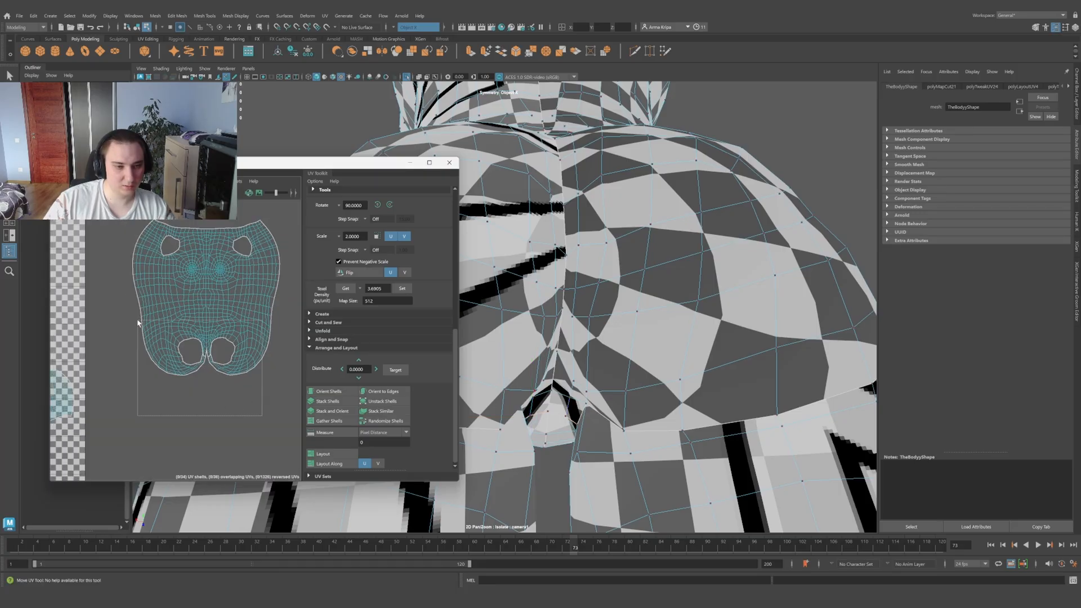
left_click_drag(138, 321, 137, 318)
right_click_drag(169, 306, 83, 369, "ctrl")
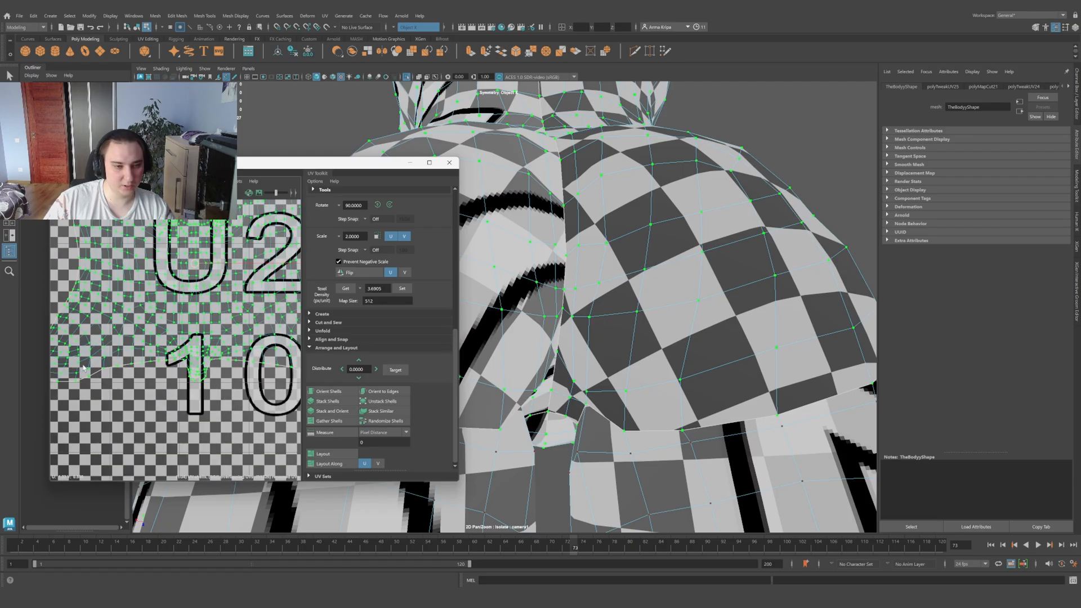
Step: Inspect the unfolded torso's checker pattern around the abdomen, chest and shoulders
right_click_drag(194, 329, 176, 325, "alt")
mouse_move(644, 360)
right_mouse_down("alt")
mouse_move(586, 360)
mouse_move(635, 354)
right_mouse_up("alt")
left_click_drag(635, 355, 478, 361, "alt")
right_click_drag(478, 360, 574, 338, "alt")
mouse_move(575, 338)
middle_mouse_down("alt")
mouse_move(605, 399)
mouse_move(579, 357)
middle_mouse_up("alt")
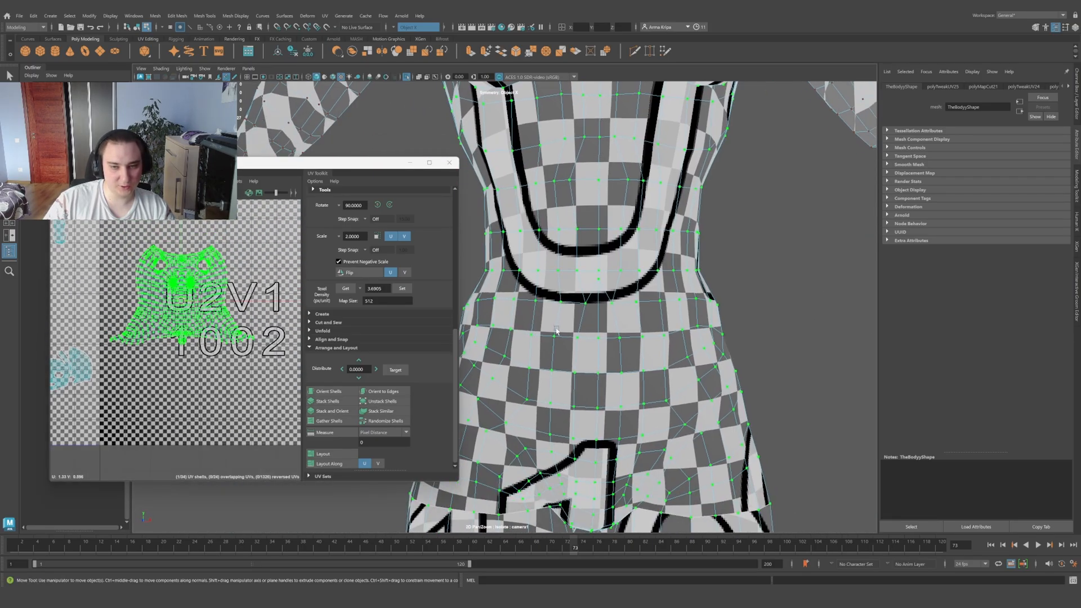
middle_click_drag(581, 239, 597, 488, "alt")
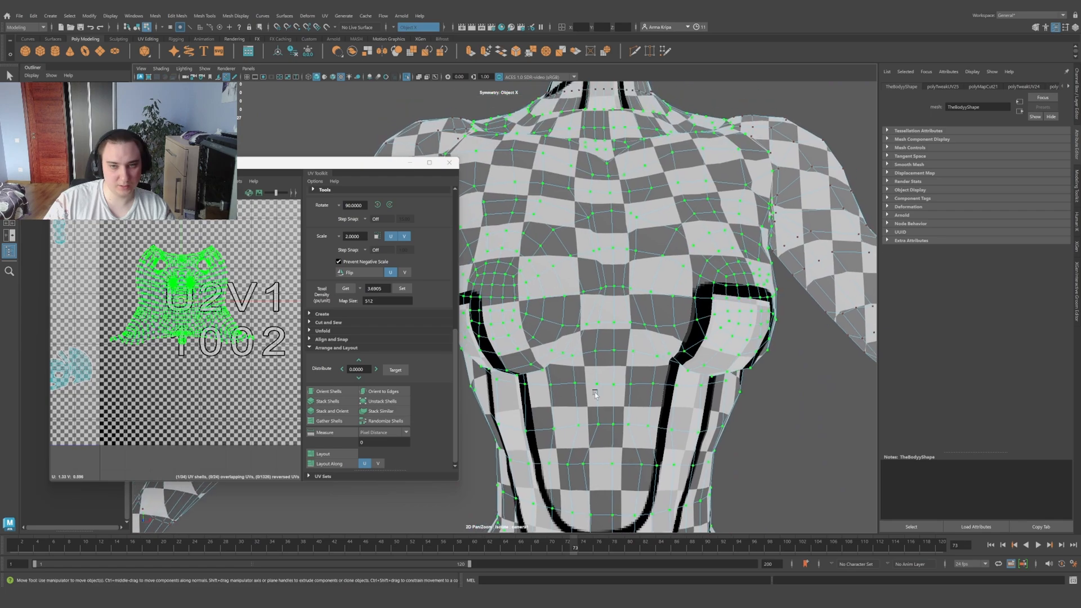
middle_click_drag(603, 271, 616, 350, "alt")
right_click_drag(615, 350, 602, 340, "alt")
left_click_drag(602, 340, 595, 313, "alt")
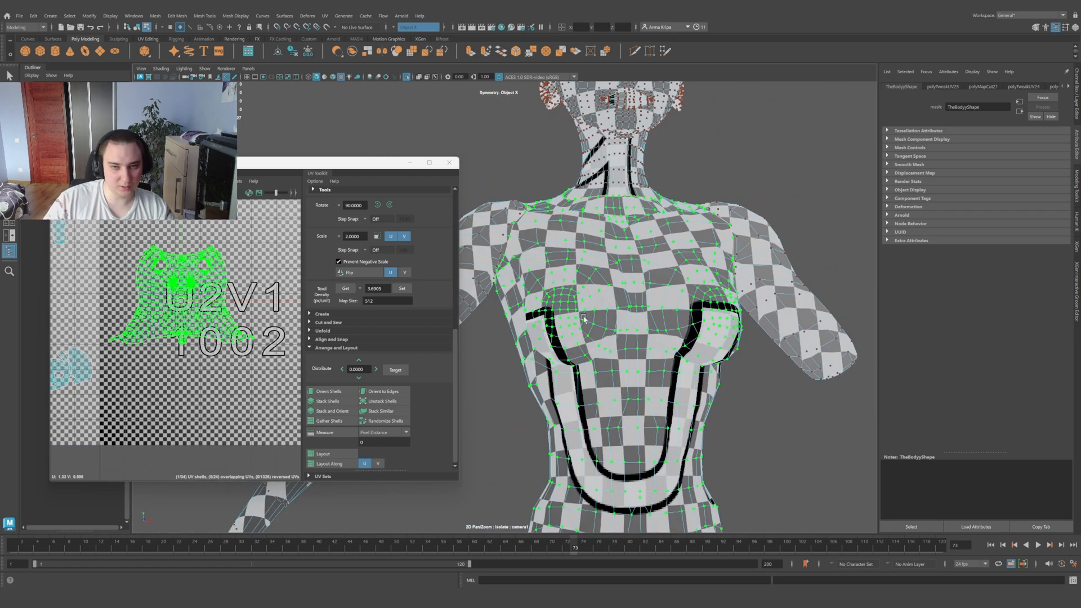
left_click_drag(578, 245, 481, 273, "alt")
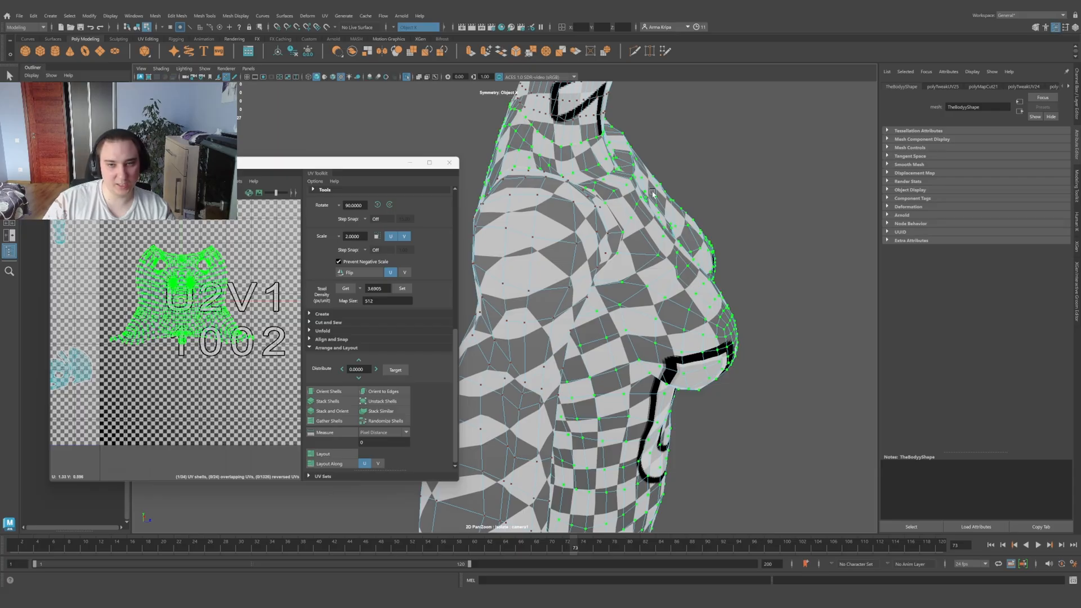
left_click_drag(653, 193, 674, 299, "alt")
Step: Select the edges across the top of the shoulders between neck and arm seams and cut the UVs there
right_click_drag(577, 287, 578, 277)
key("w")
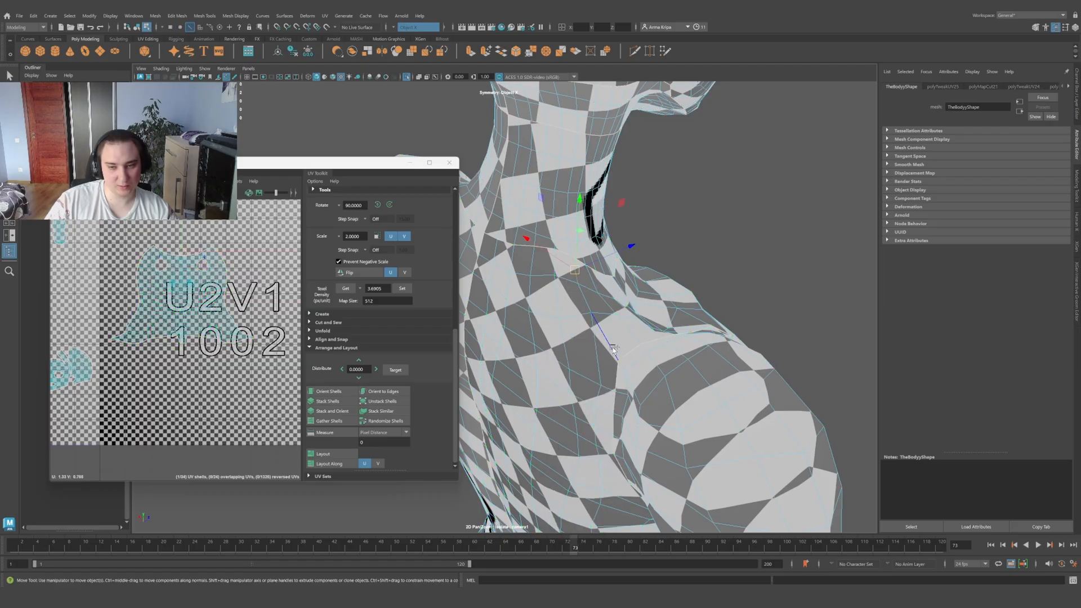
left_click_drag(667, 346, 638, 344, "alt")
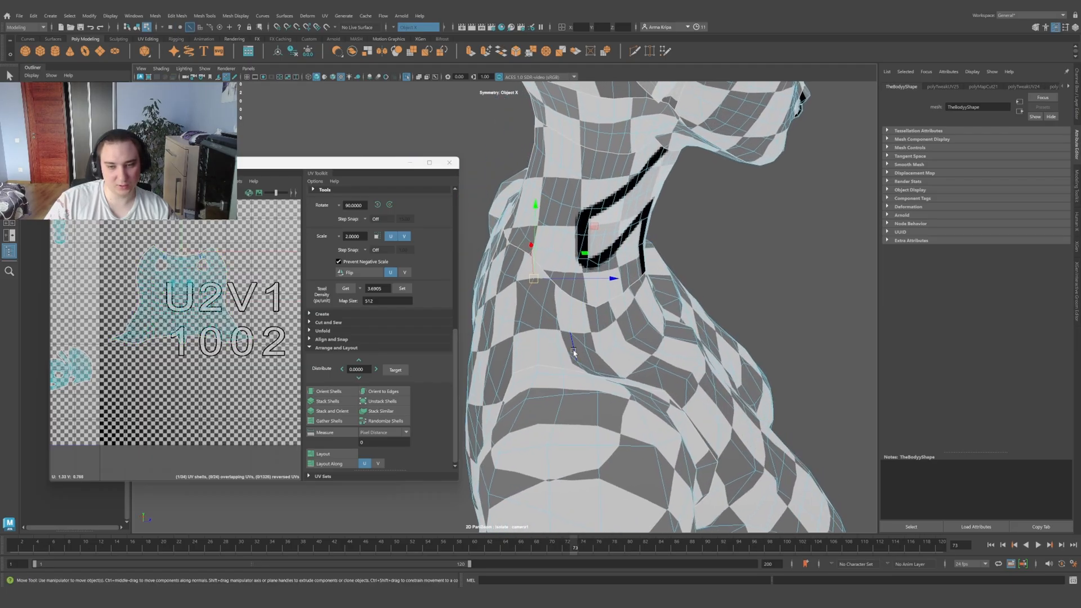
left_click_drag(551, 336, 584, 349, "alt")
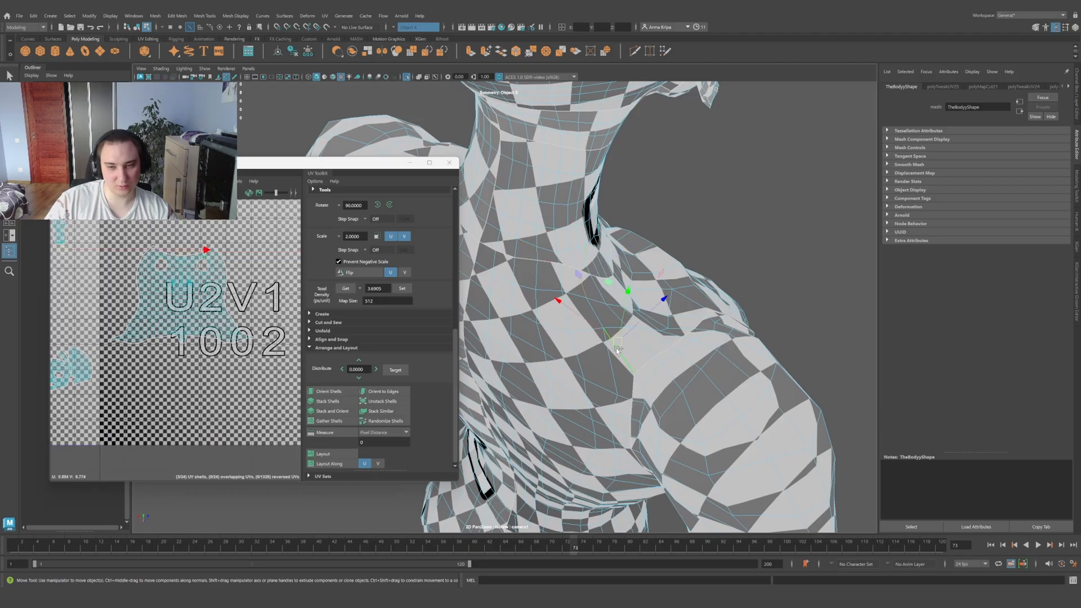
key("q")
left_click(599, 324)
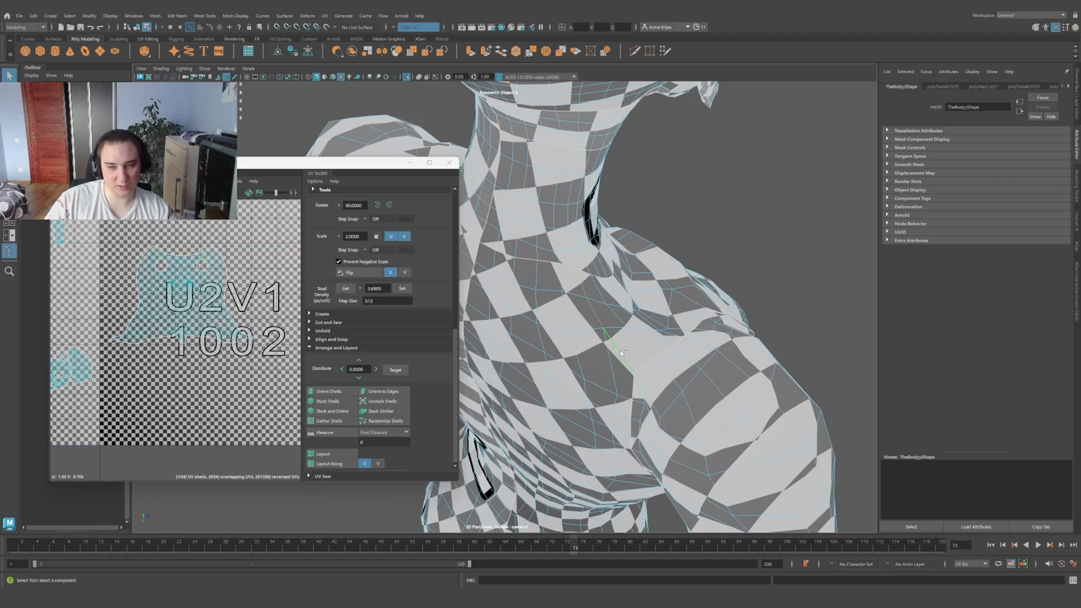
right_click(230, 294, "shift")
right_click_drag(198, 308, 197, 308, "shift")
Step: Unfold the torso UV shell with the shoulder seams and check the checker pattern around the upper body
right_click_drag(198, 298, 108, 295)
left_click(212, 289)
scroll(760, 338, "down", 4)
left_click_drag(760, 338, 570, 290, "alt")
scroll(522, 237, "up", 2)
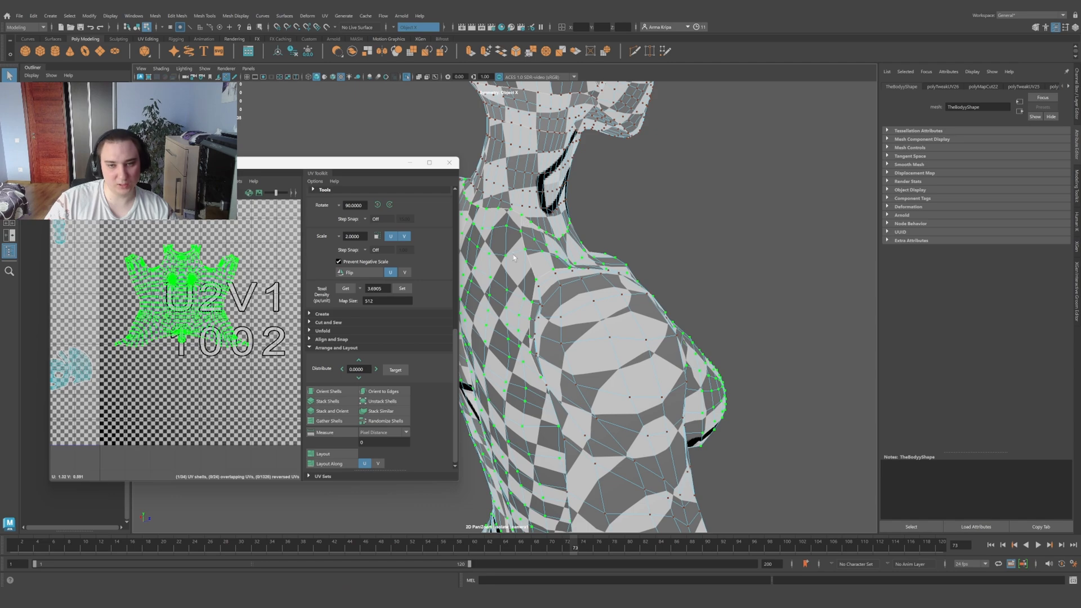
left_click_drag(561, 264, 665, 286, "alt")
Step: Check in object mode how the clothing covers the body with isolation off, and isolate the body again
right_click_drag(666, 288, 680, 270)
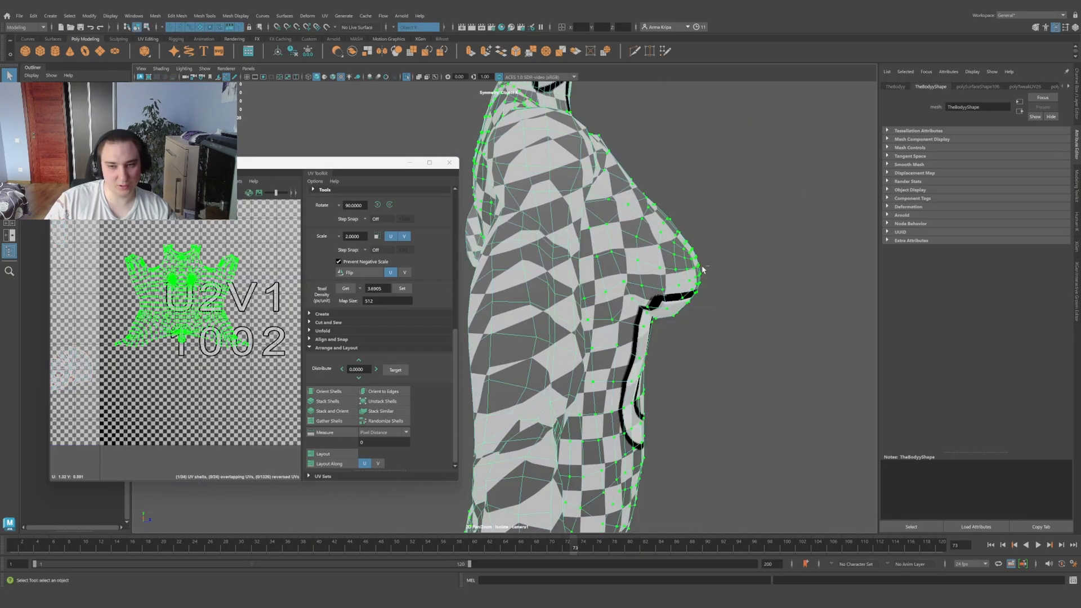
key("ctrl+1")
scroll(680, 269, "down", 3)
left_click_drag(680, 270, 614, 270, "alt")
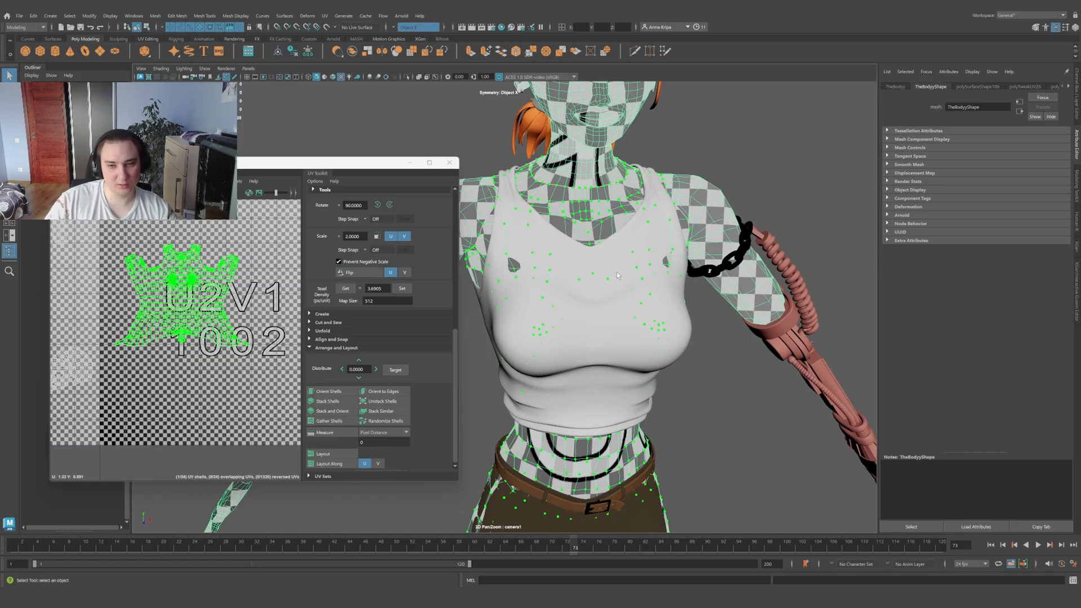
key("3")
key("1")
key("ctrl+1")
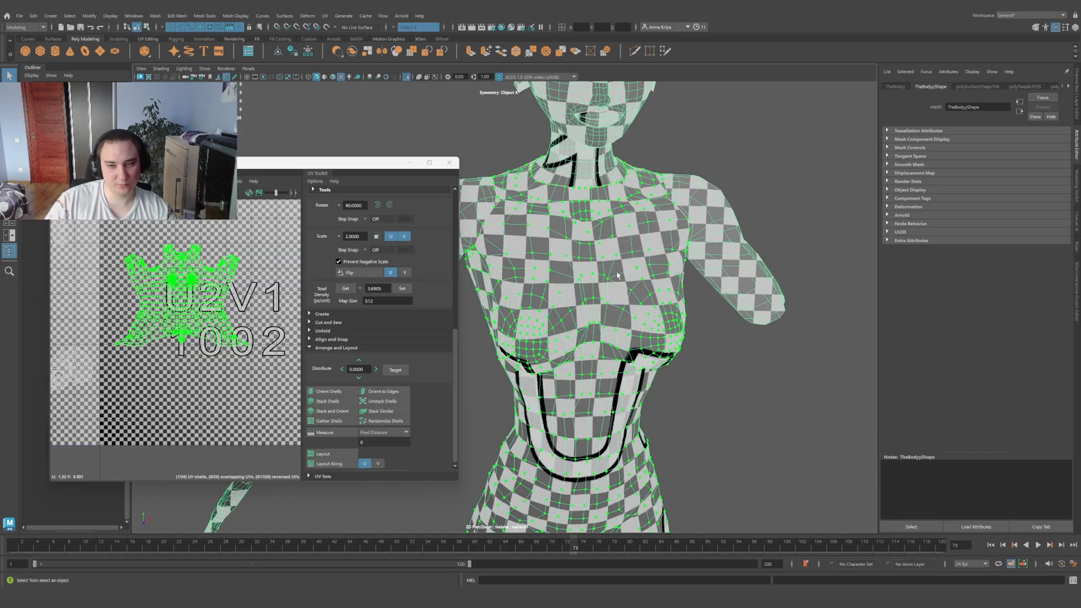
Step: Select the edge loops around both breasts and cut them into separate UV shells
left_click_drag(589, 295, 604, 278, "alt")
right_click_drag(605, 278, 636, 299, "alt")
left_click_drag(636, 299, 640, 322, "alt")
right_click_drag(641, 322, 638, 281)
left_click_drag(605, 275, 555, 251, "alt")
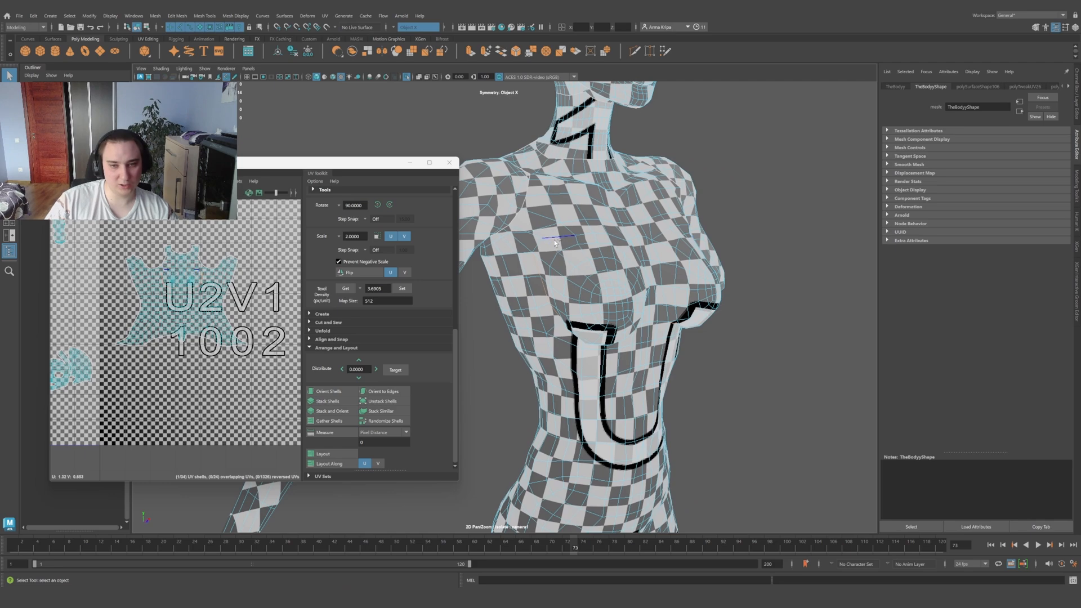
left_click_drag(677, 304, 584, 254, "alt")
right_click(240, 288, "shift")
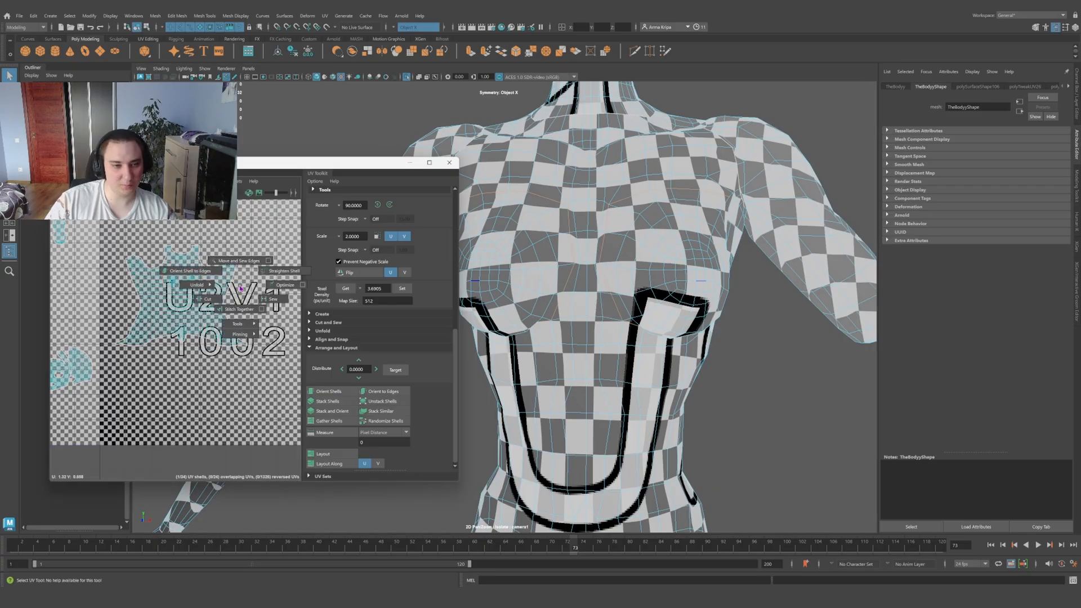
right_click_drag(240, 288, 208, 298, "shift")
Step: Move the two breast shells above the torso shell and unfold the torso shell
right_click_drag(176, 281, 95, 280)
left_click(175, 278)
left_click_drag(180, 277, 181, 231)
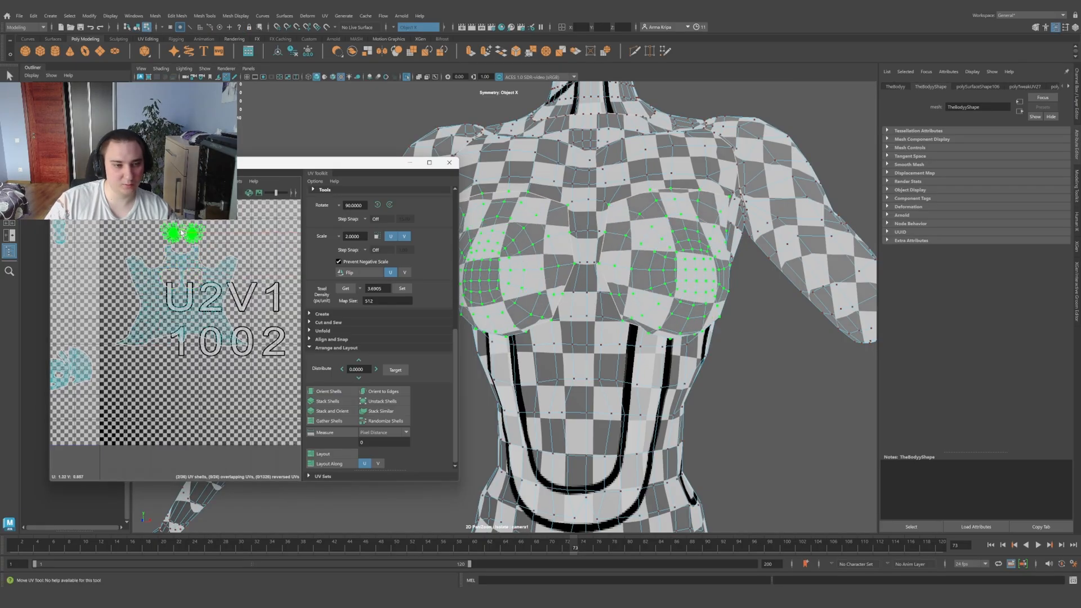
left_click(169, 271)
left_click(132, 269)
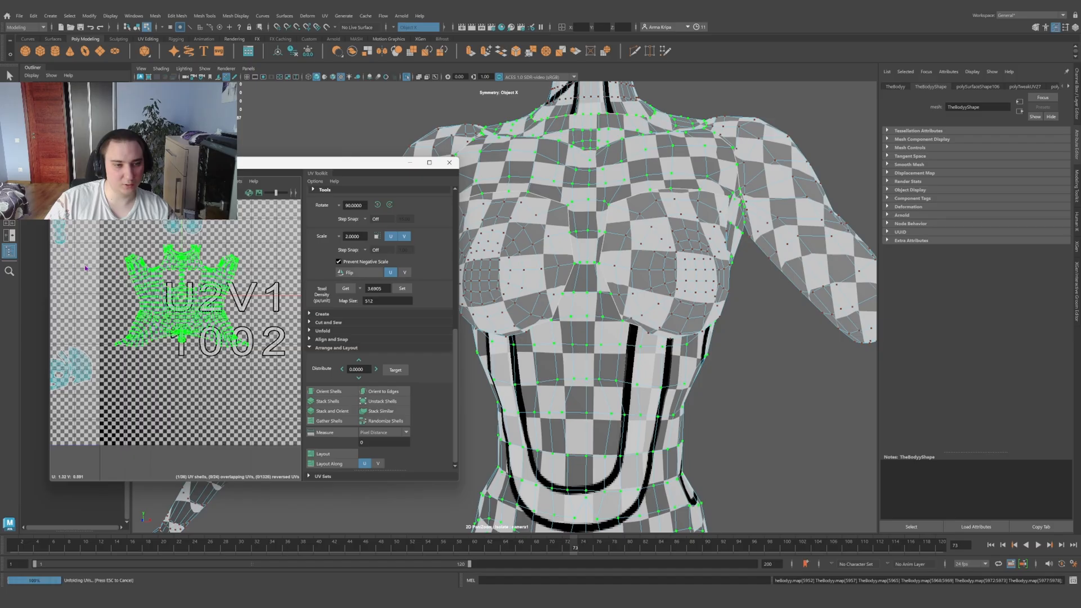
Step: Cut a short seam into the lower border of the breast shells and unfold both shells
left_click_drag(563, 287, 607, 296, "alt")
double_click(603, 297)
scroll(193, 234, "up", 3)
scroll(193, 235, "up", 5)
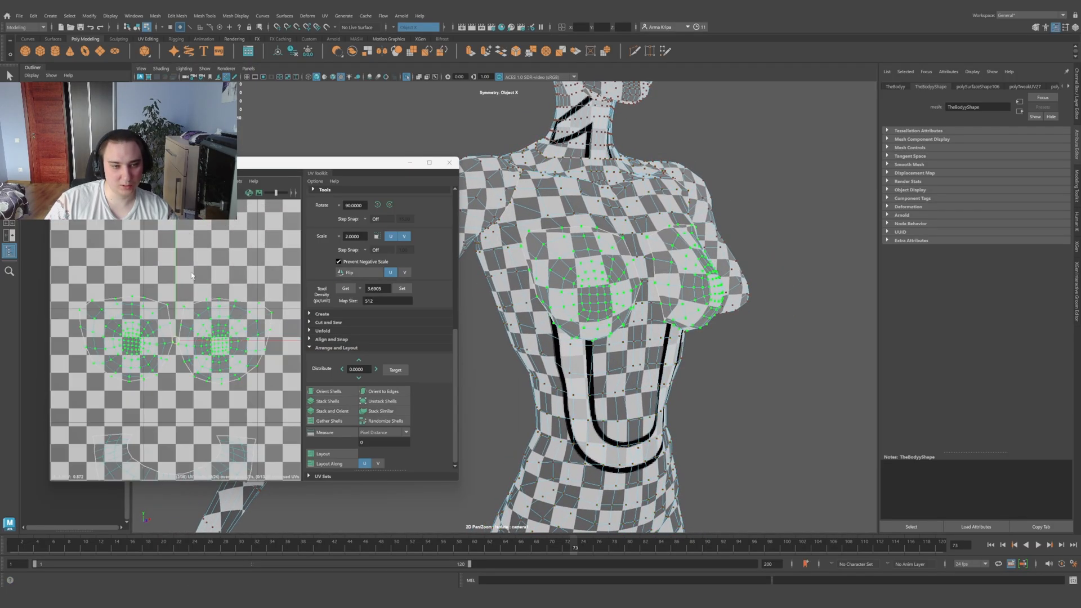
right_click_drag(192, 330, 196, 310)
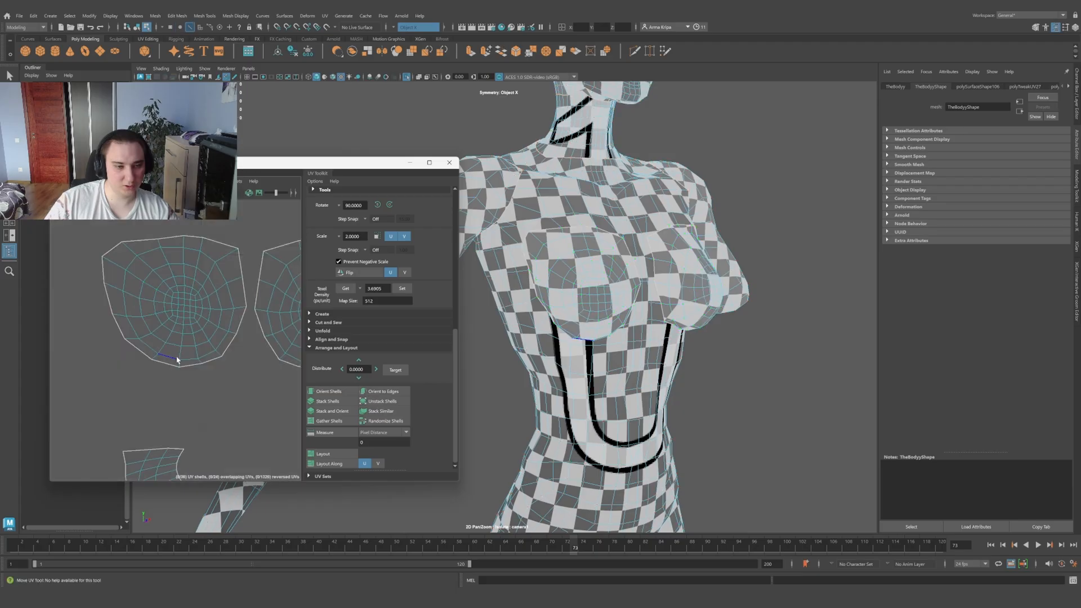
key("q")
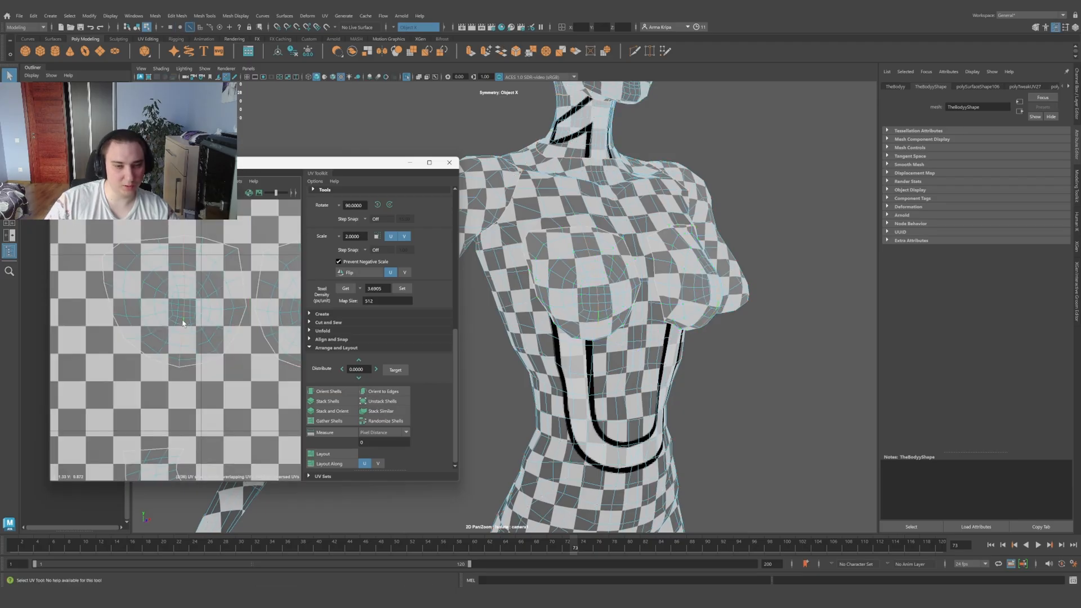
right_click_drag(183, 332, 124, 311)
left_click(203, 309)
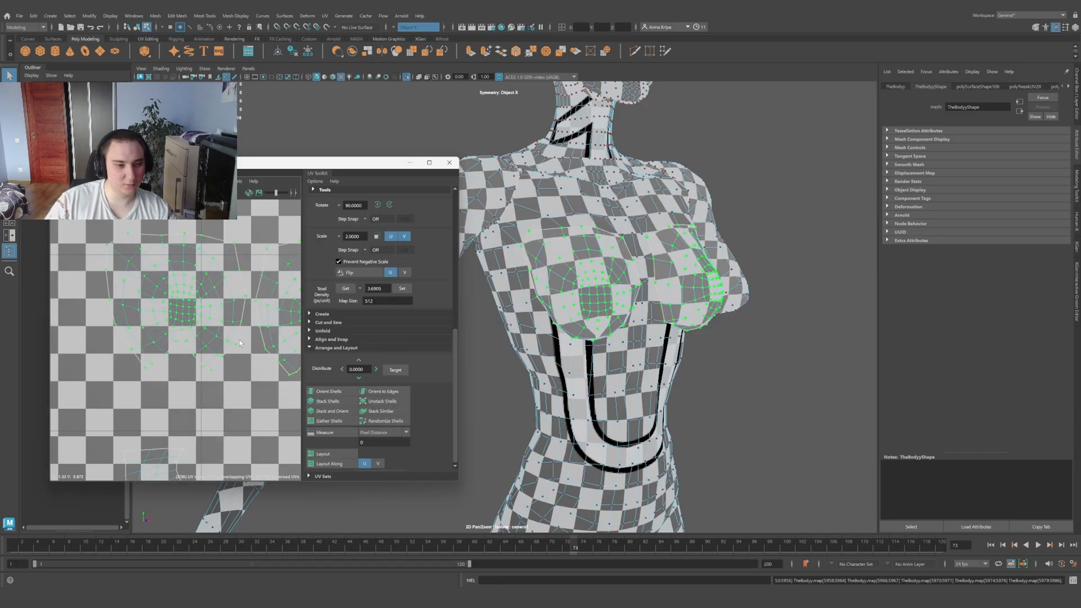
mouse_move(681, 294)
left_mouse_down("alt")
mouse_move(606, 301)
mouse_move(679, 289)
left_mouse_up("alt")
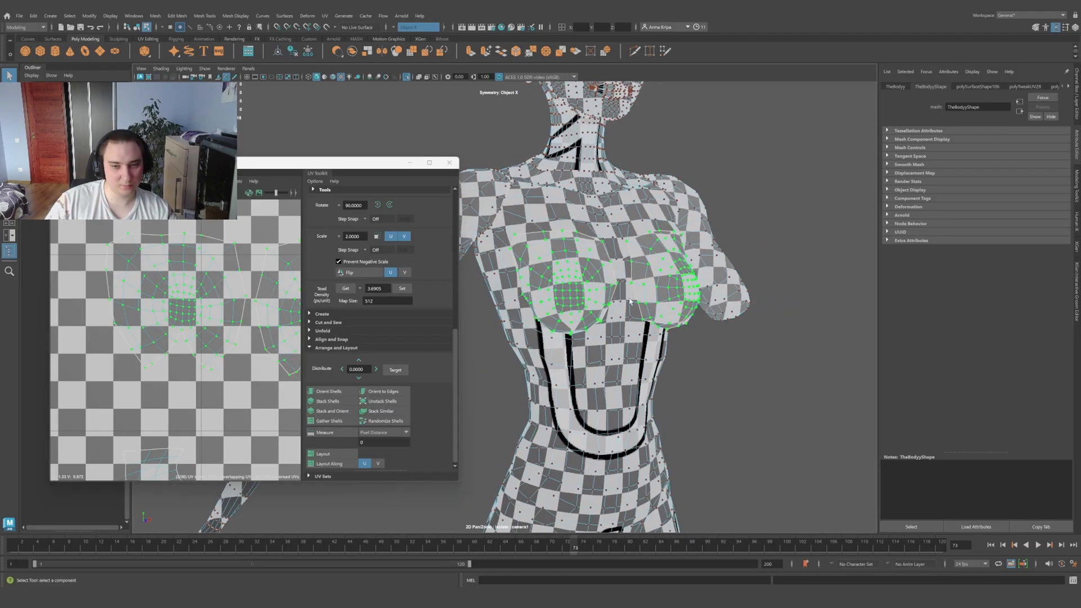
Step: Select the torso shell's UVs around the breast openings and unfold only that area
scroll(636, 293, "down", 3)
scroll(169, 439, "down", 4)
middle_click_drag(165, 462, 191, 358, "alt")
left_click_drag(298, 340, 160, 428)
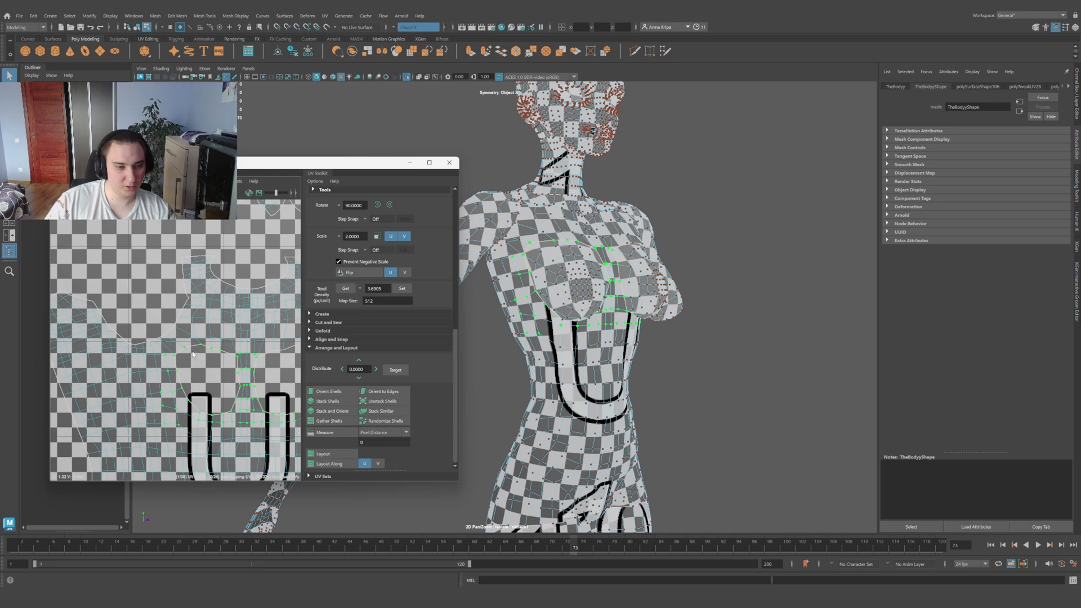
right_click_drag(193, 355, 107, 350, "shift")
Step: Unfold the torso shell's UVs across the upper chest and beside the breast opening
middle_click_drag(107, 350, 96, 336, "alt")
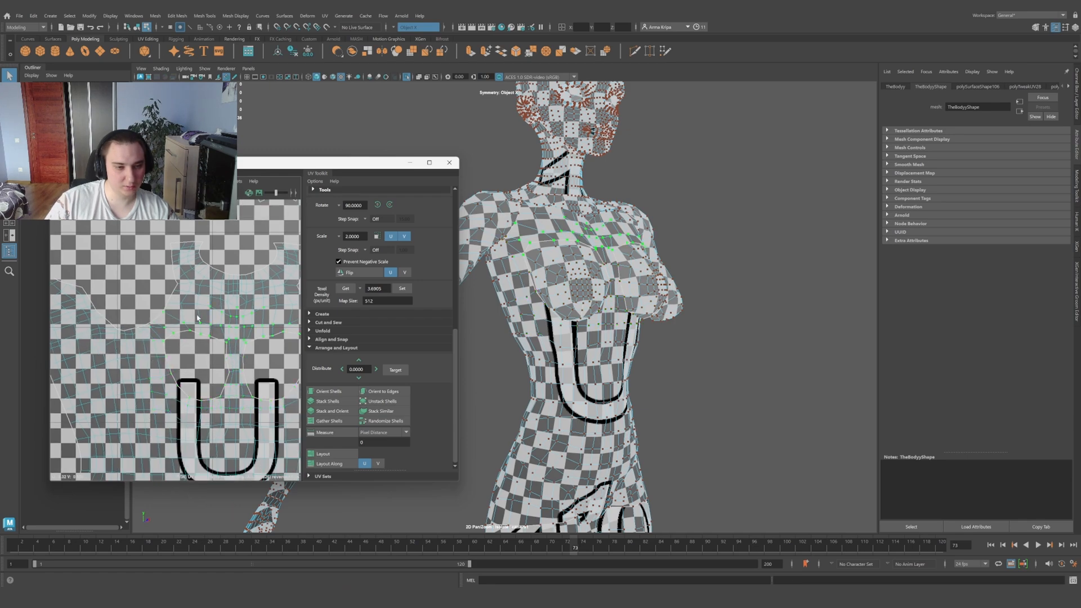
right_click_drag(197, 318, 101, 311, "shift")
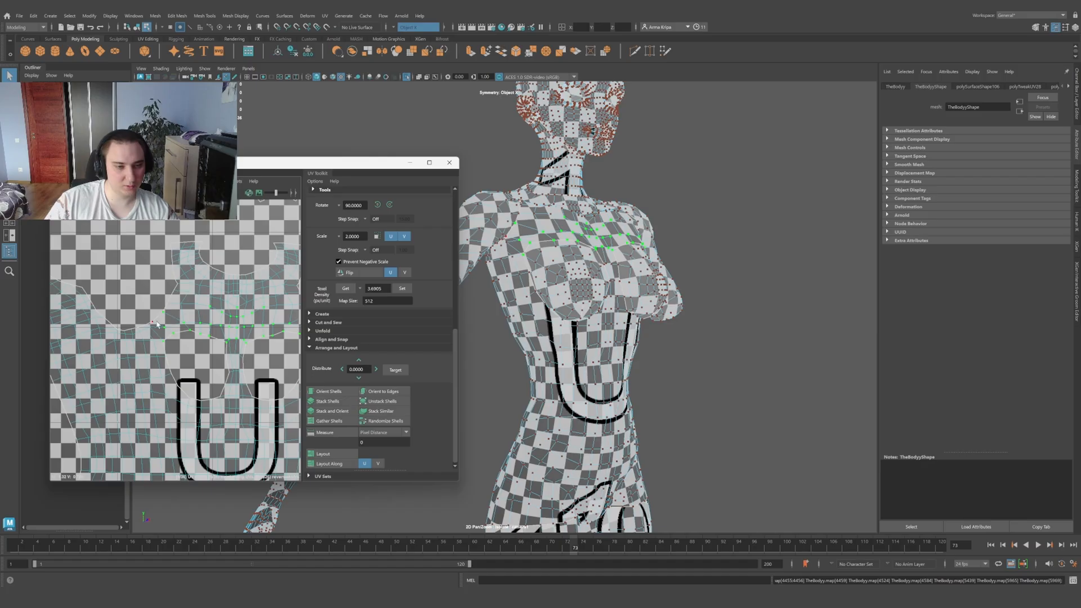
right_click_drag(175, 345, 84, 342, "shift")
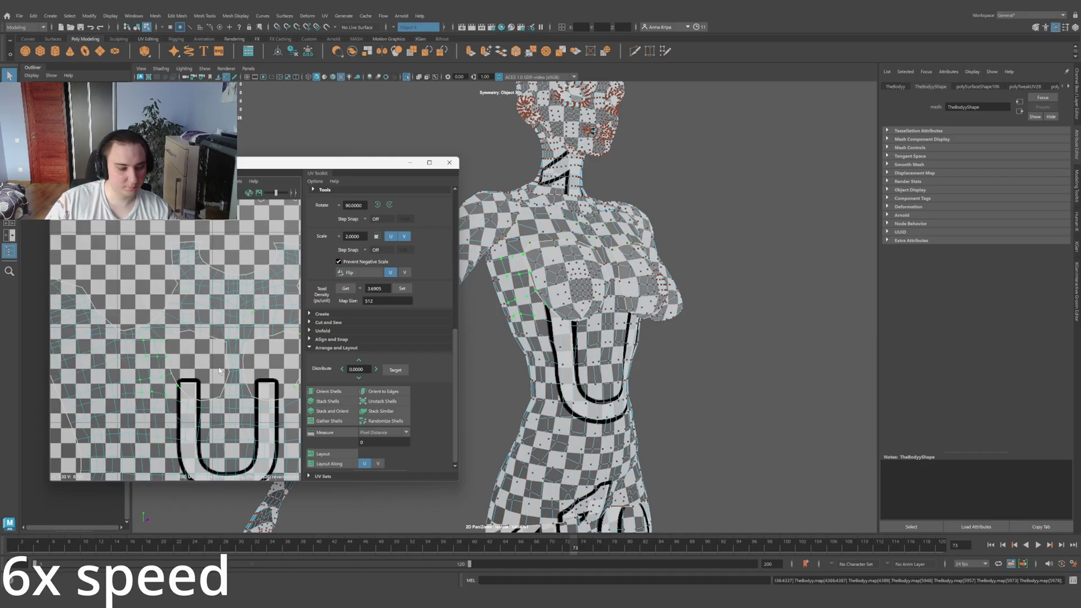
Step: Examine the checker pattern on the torso's back, abdomen and hips for remaining UV distortion
left_click_drag(163, 358, 292, 416)
left_click_drag(676, 338, 618, 318, "alt")
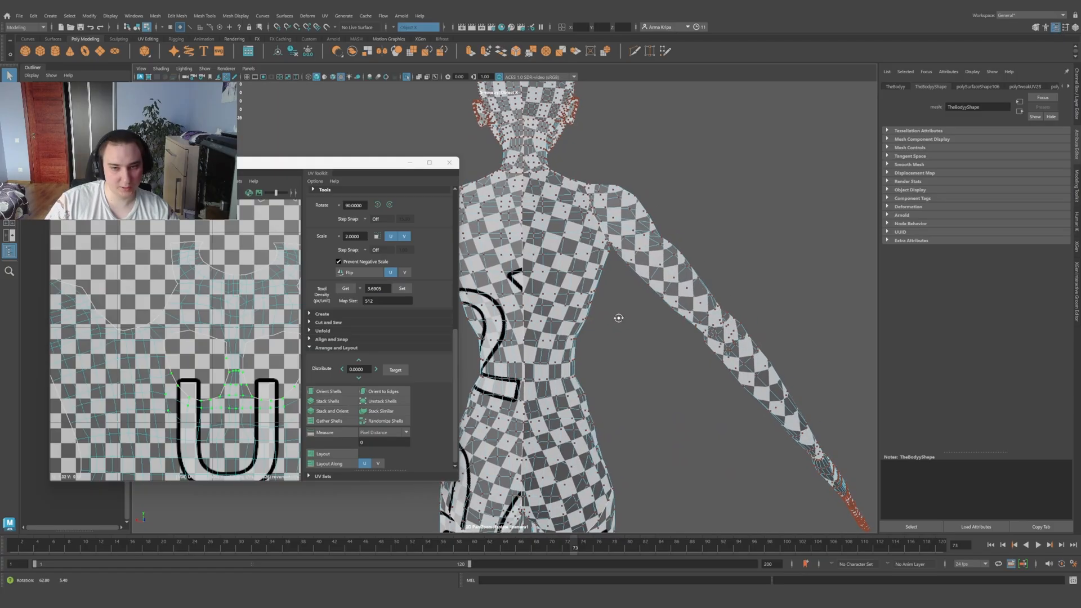
scroll(225, 330, "down", 3)
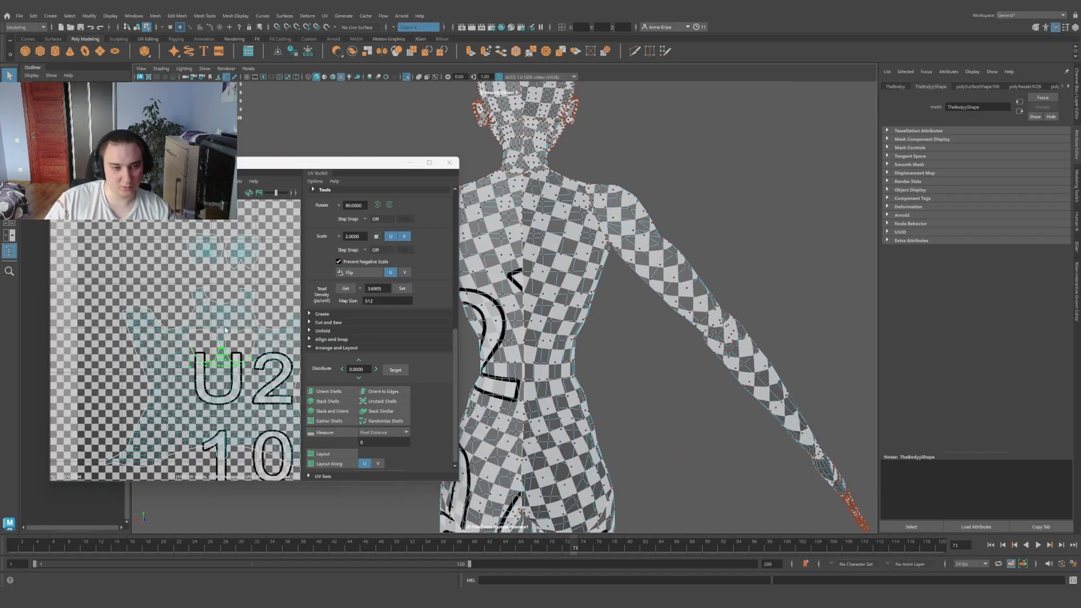
middle_click_drag(253, 345, 234, 291, "alt")
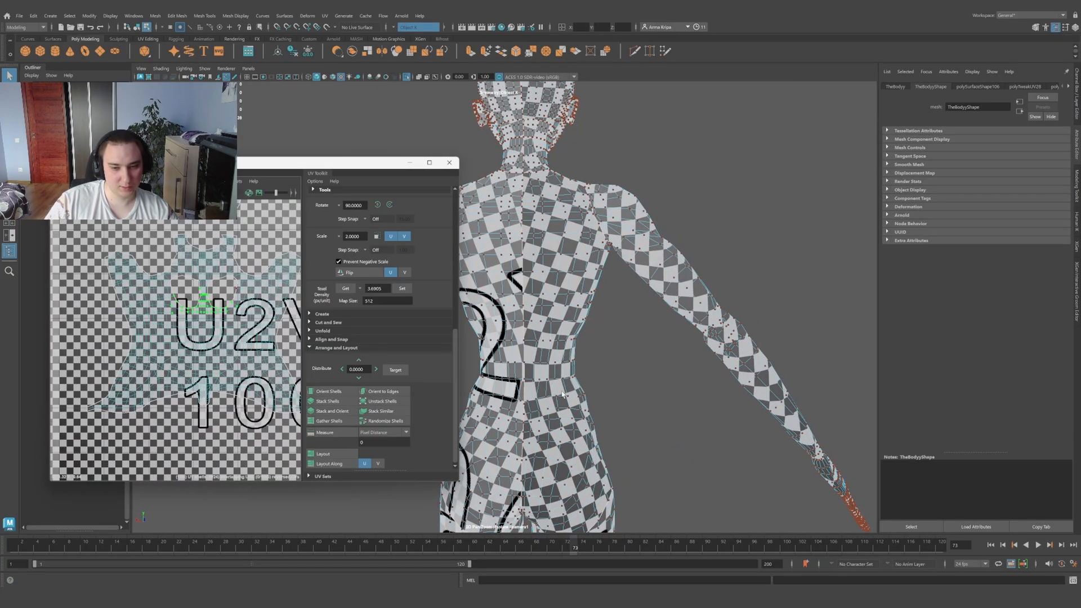
left_click_drag(562, 389, 677, 375, "alt")
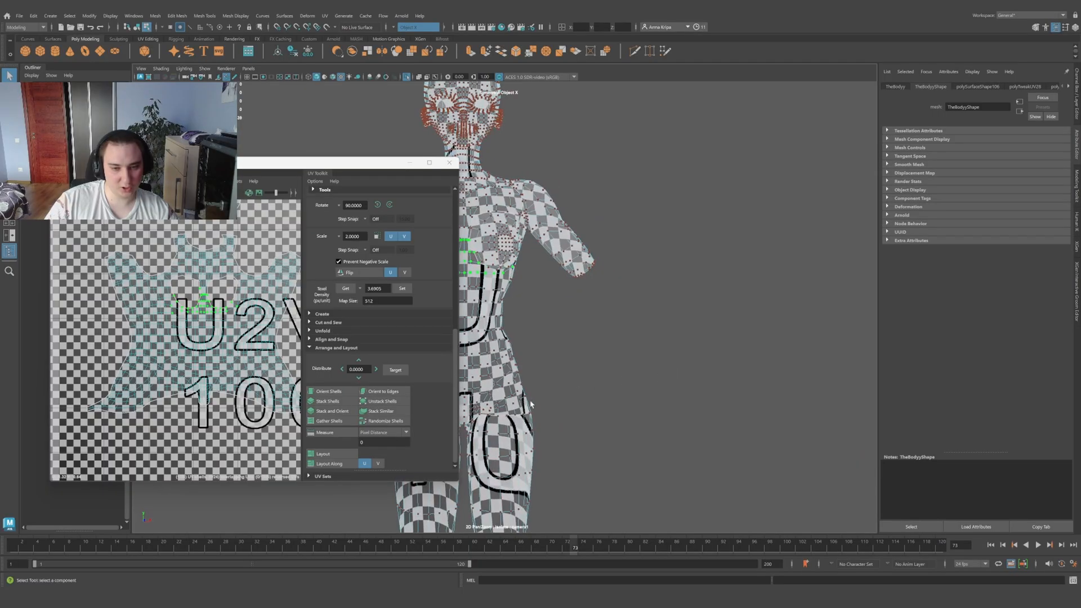
scroll(530, 404, "up", 10)
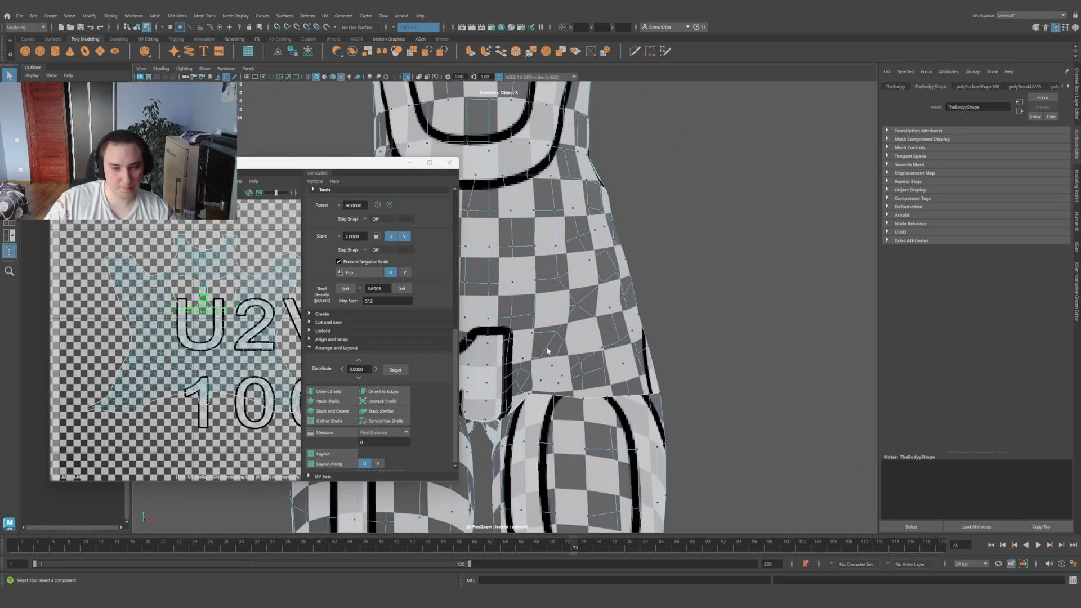
scroll(547, 351, "down", 8)
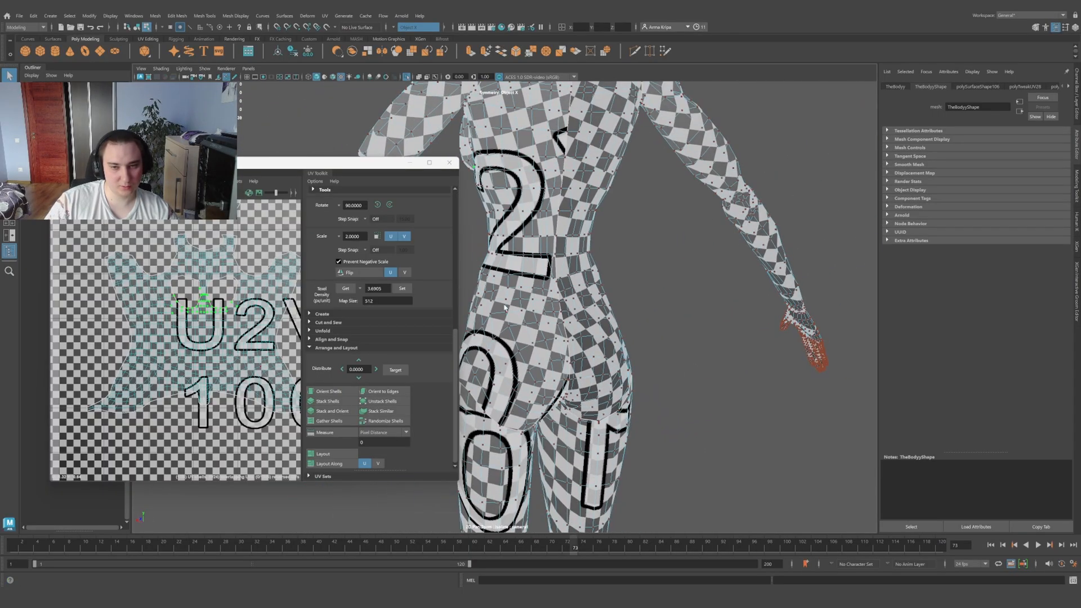
left_click_drag(601, 350, 657, 359, "alt")
scroll(657, 360, "up", 8)
middle_click_drag(657, 360, 553, 281, "alt")
left_click_drag(552, 280, 657, 340, "alt")
middle_click_drag(507, 354, 698, 354, "alt")
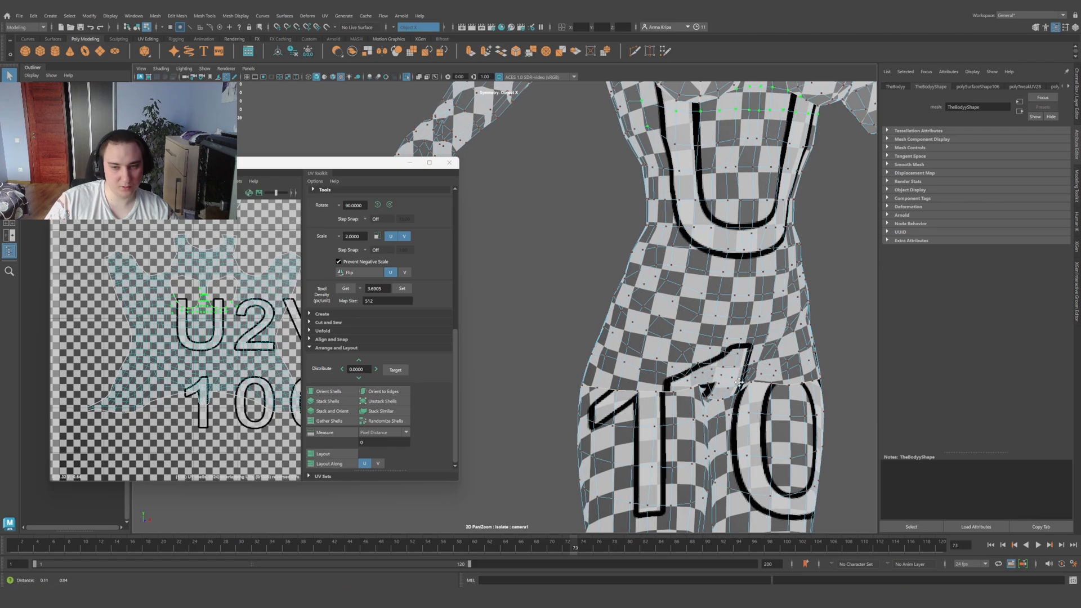
middle_click_drag(715, 403, 681, 342, "alt")
scroll(681, 343, "down", 3)
left_click_drag(681, 343, 574, 340, "alt")
middle_click_drag(495, 336, 768, 337, "alt")
left_click_drag(769, 338, 863, 355, "alt")
scroll(550, 289, "up", 3)
left_click_drag(550, 289, 599, 284, "alt")
middle_click_drag(606, 278, 740, 320, "alt")
scroll(610, 323, "up", 2)
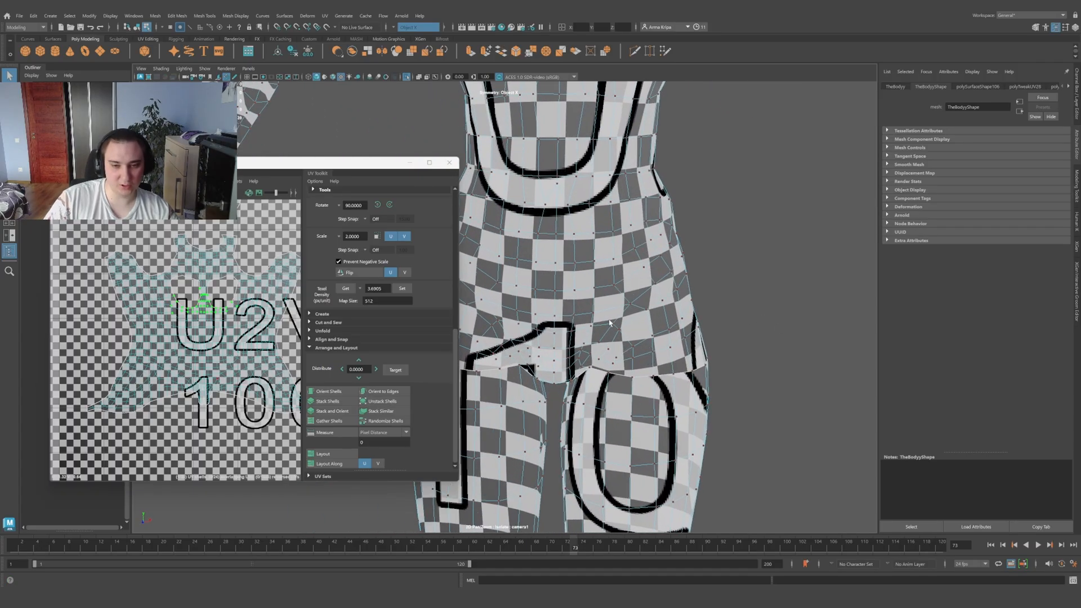
scroll(611, 331, "down", 2)
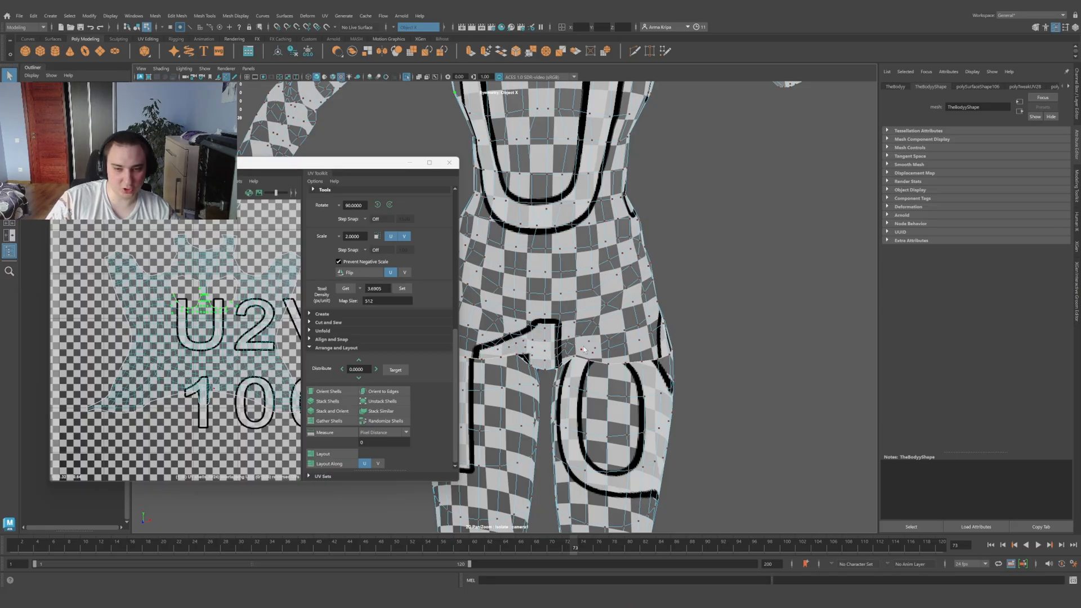
scroll(583, 349, "down", 5)
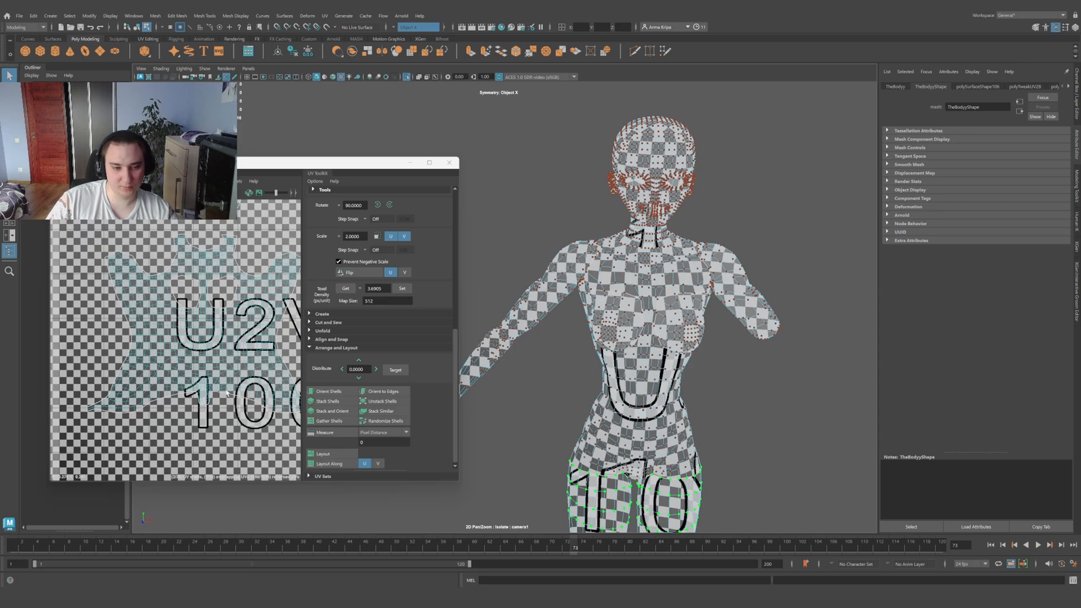
Step: Select the arm UV shells and examine the checker pattern along the arms from front and back
left_click_drag(591, 383, 815, 264, "alt")
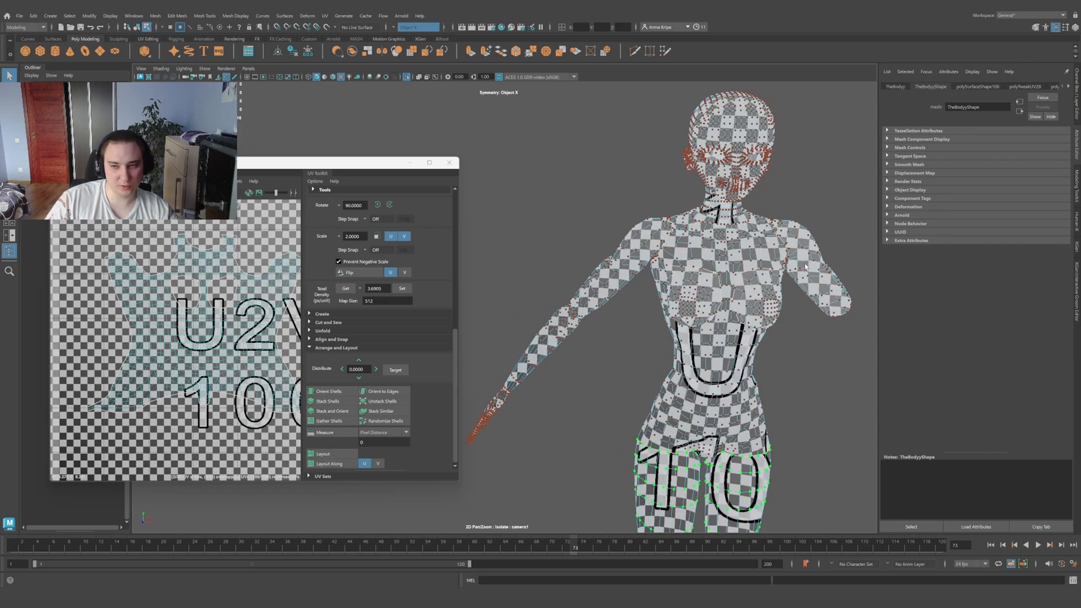
left_click(625, 267)
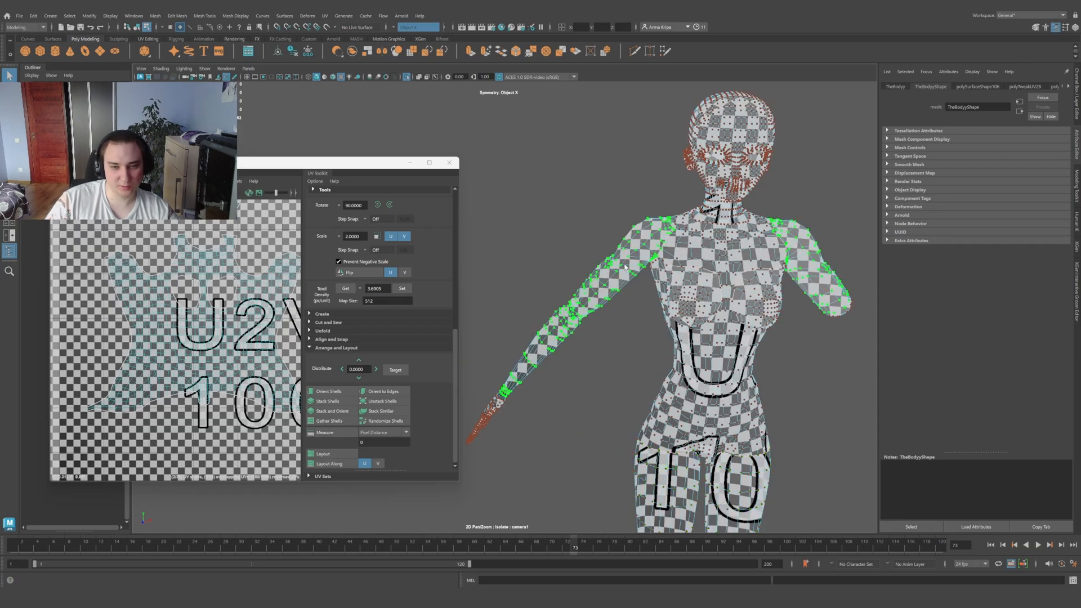
scroll(632, 283, "up", 3)
scroll(603, 312, "down", 4)
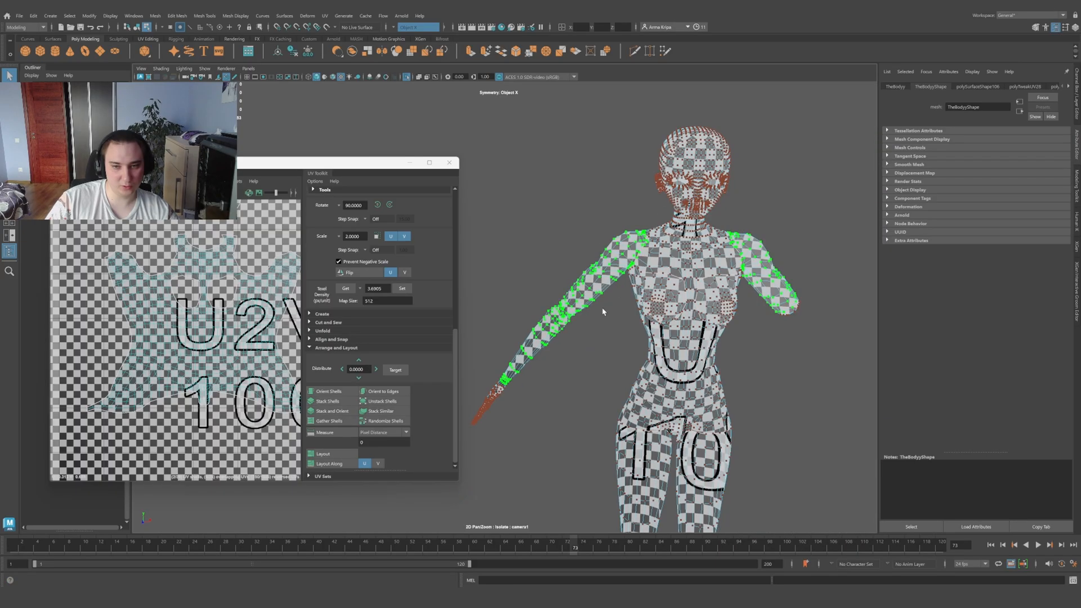
scroll(488, 386, "up", 5)
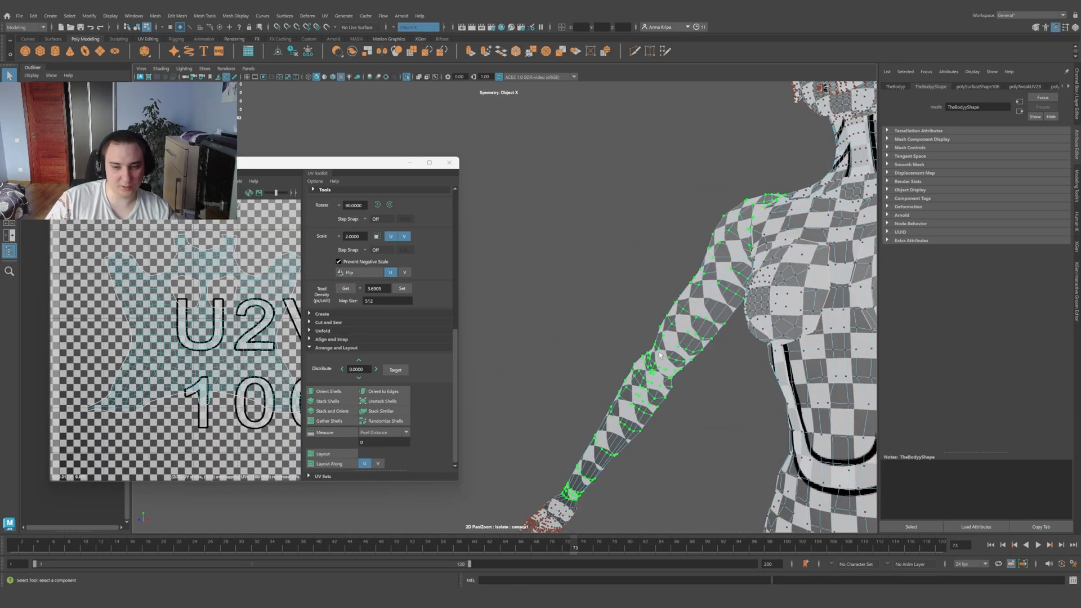
scroll(660, 355, "down", 4)
left_click_drag(659, 355, 684, 343, "alt")
middle_click_drag(564, 343, 597, 337, "alt")
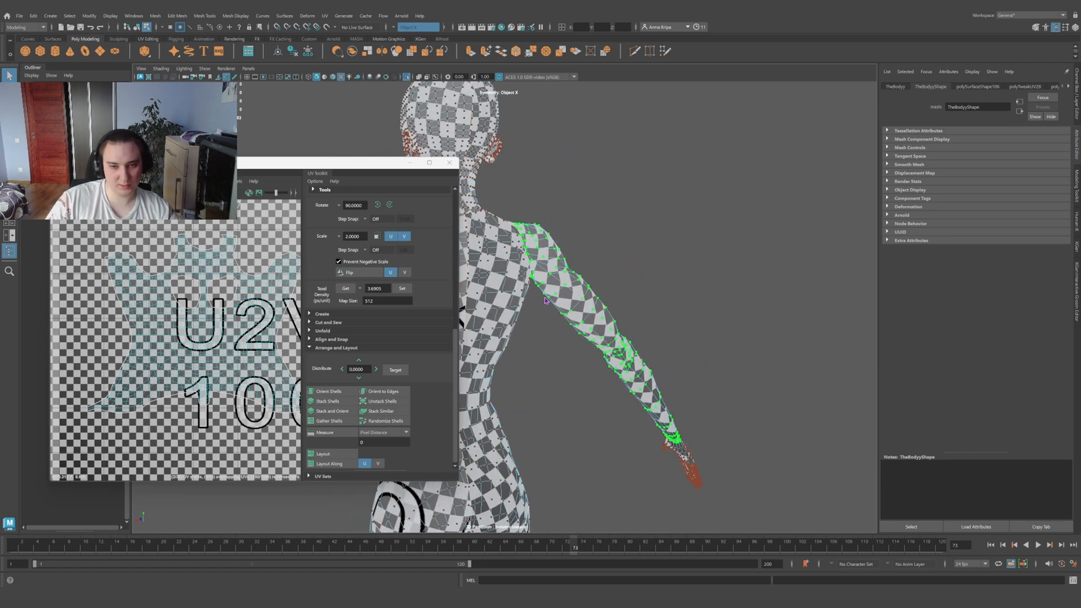
Step: Cut a UV seam lengthwise along the underside of the arms, from the armpit towards the wrist
right_click_drag(545, 299, 546, 284)
scroll(553, 305, "up", 3)
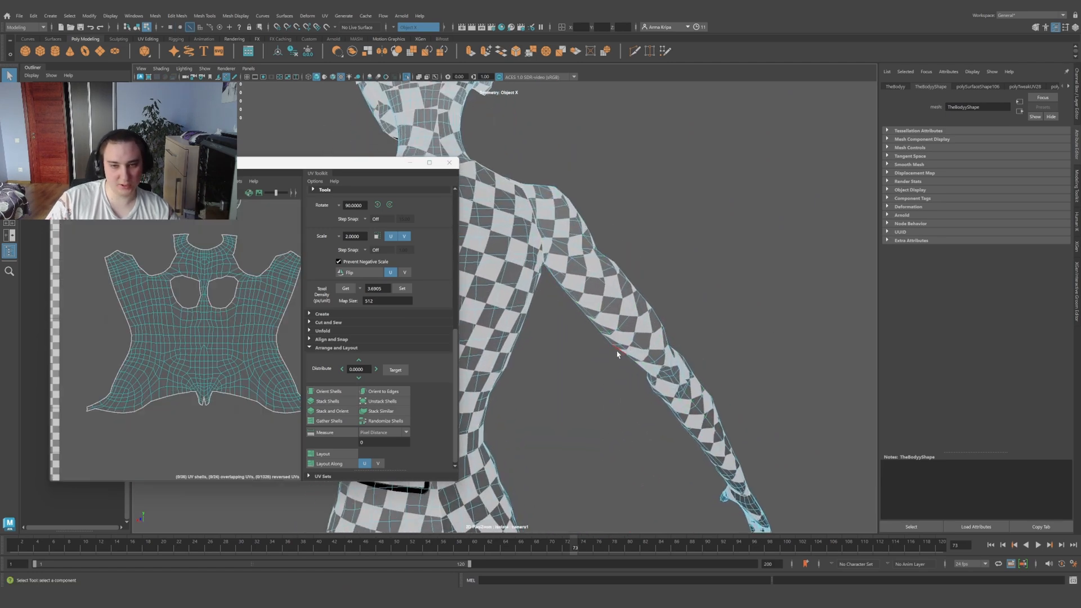
double_click(550, 271)
scroll(558, 274, "down", 3)
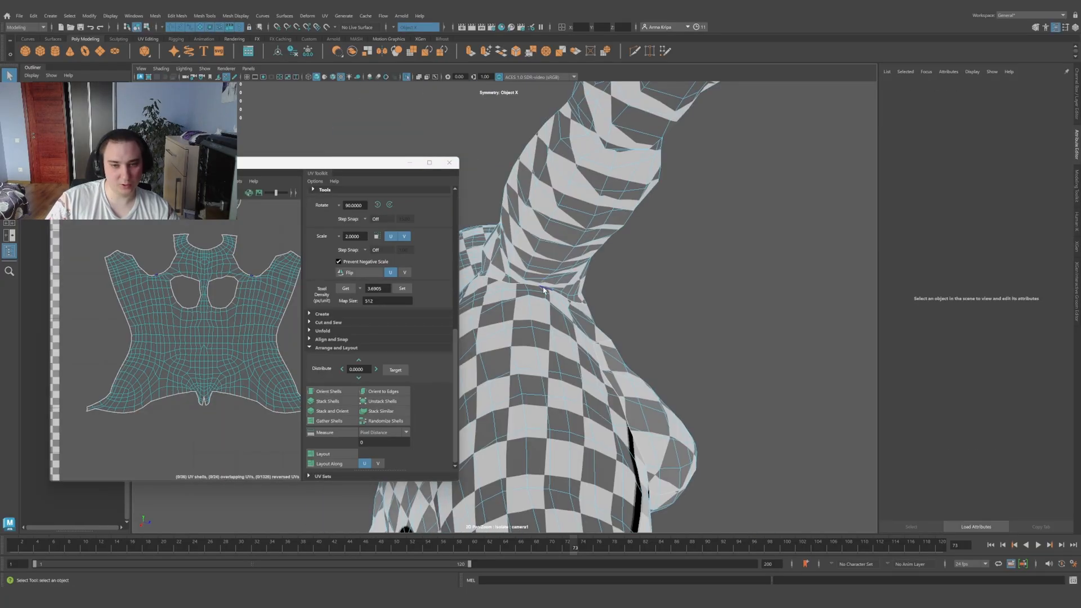
left_click_drag(544, 291, 538, 285, "alt")
right_click_drag(539, 285, 592, 393, "alt")
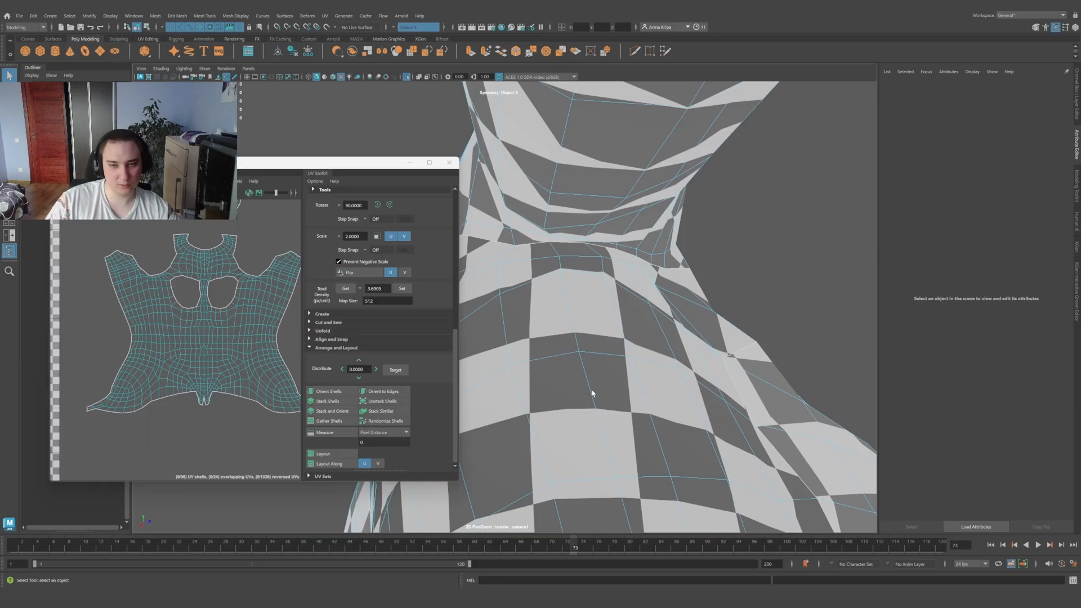
left_click(586, 242)
scroll(586, 248, "down", 8)
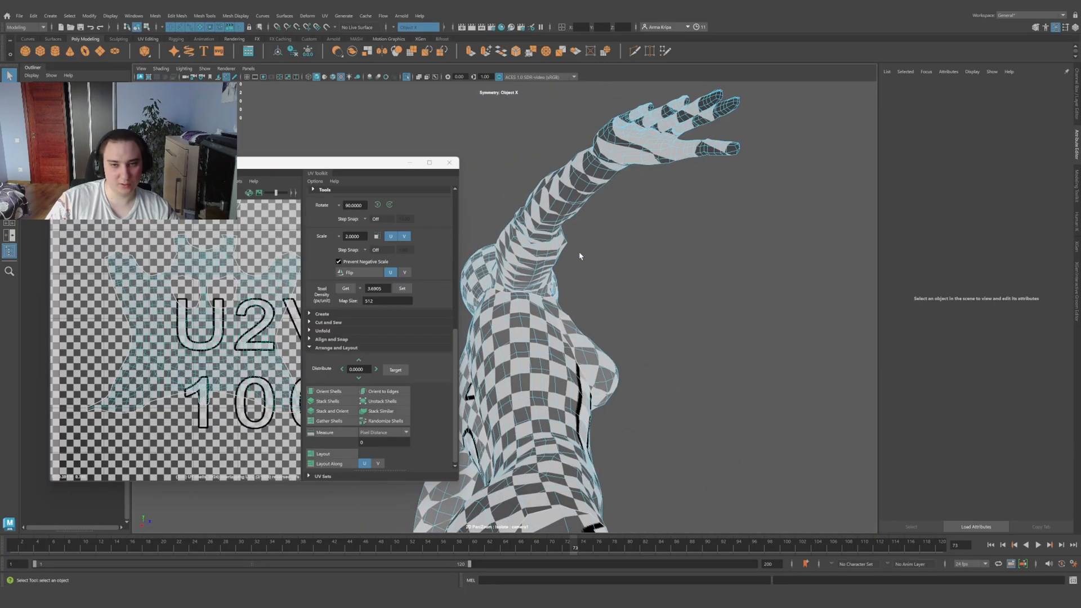
left_click_drag(579, 253, 755, 328, "alt")
scroll(611, 317, "up", 6)
scroll(757, 332, "down", 6)
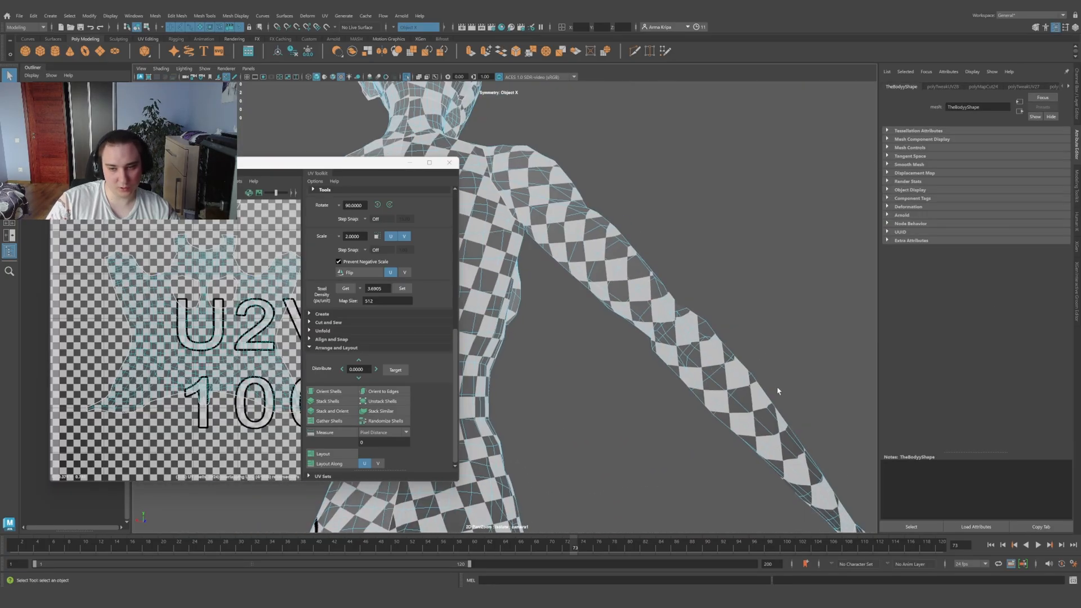
middle_click_drag(777, 390, 616, 257, "alt")
scroll(617, 257, "up", 6)
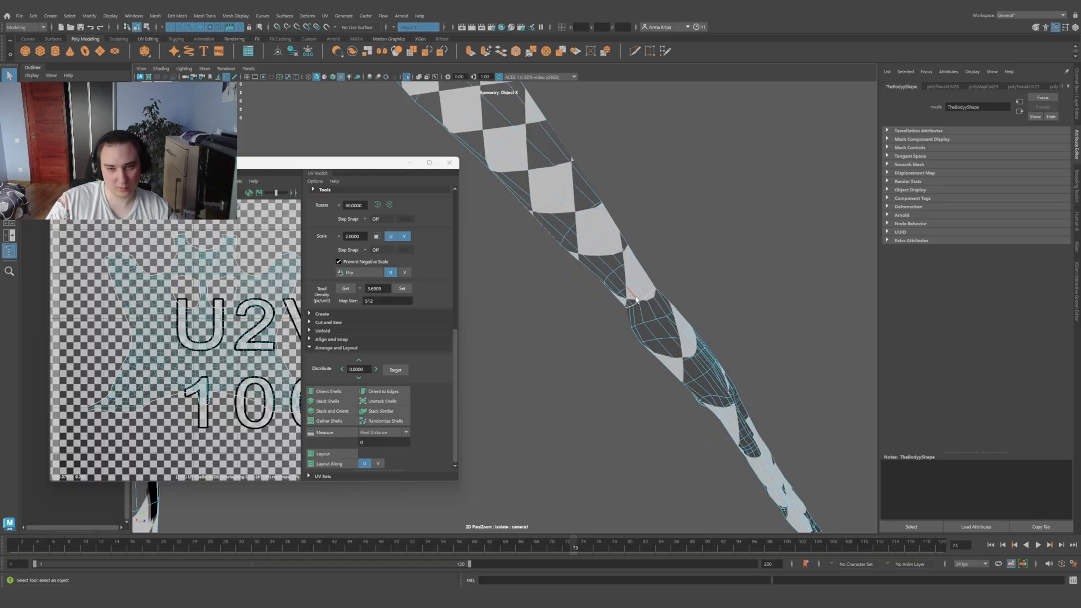
left_click_drag(559, 208, 637, 323, "alt")
right_click_drag(259, 303, 233, 309, "shift")
Step: Select the arm shells' UVs and unfold them along the new lengthwise seam
scroll(675, 305, "down", 6)
middle_click_drag(673, 429, 673, 422, "alt")
left_click_drag(673, 421, 785, 367, "alt")
right_click_drag(632, 212, 656, 235)
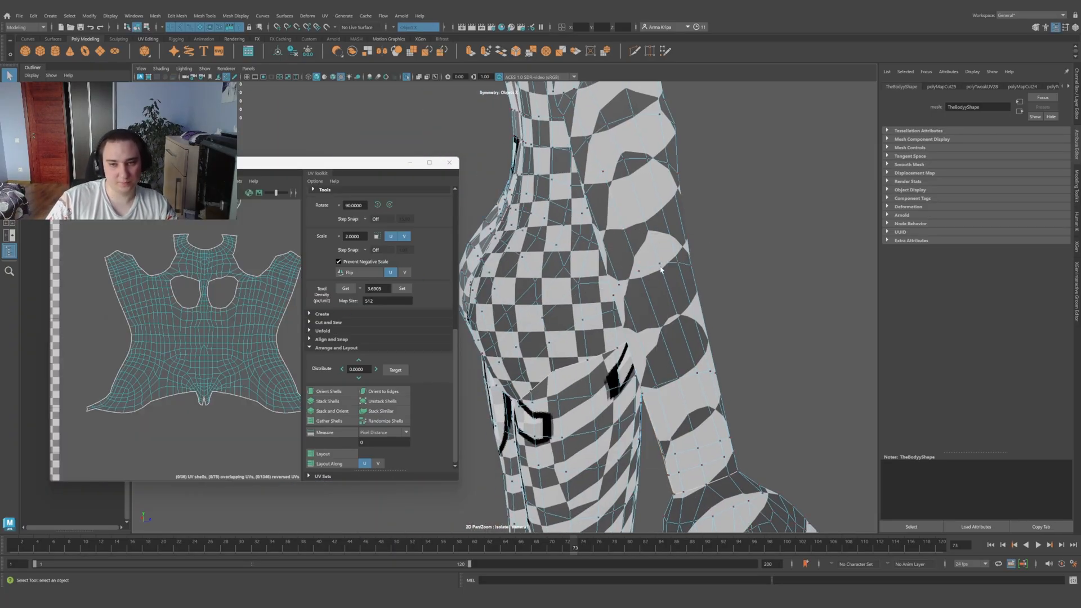
left_click(661, 271)
scroll(245, 281, "down", 8)
scroll(121, 283, "up", 6)
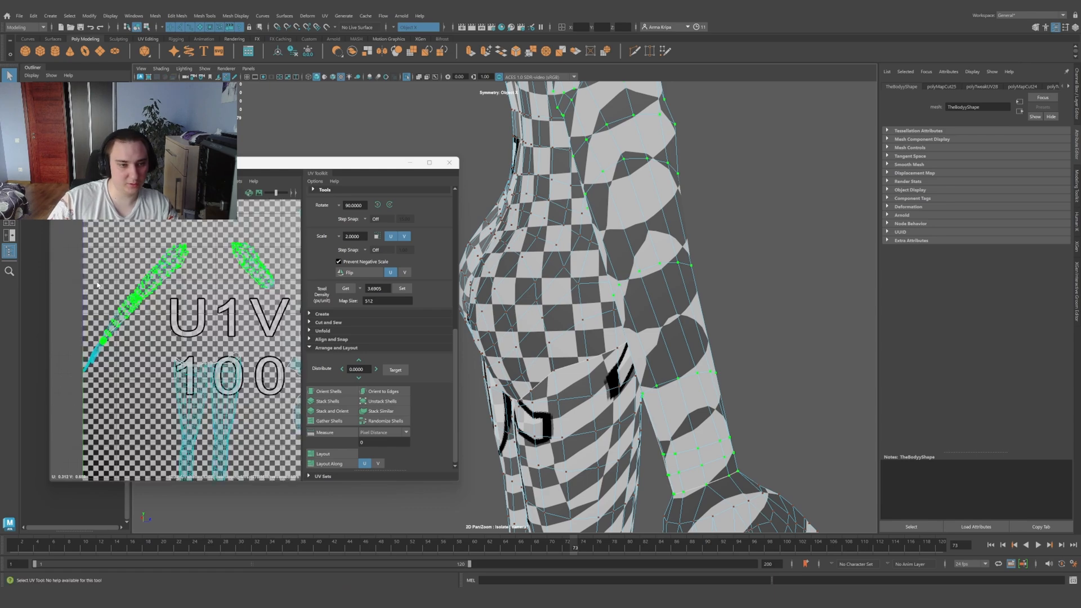
scroll(98, 284, "up", 3)
right_click_drag(153, 296, 62, 295, "shift")
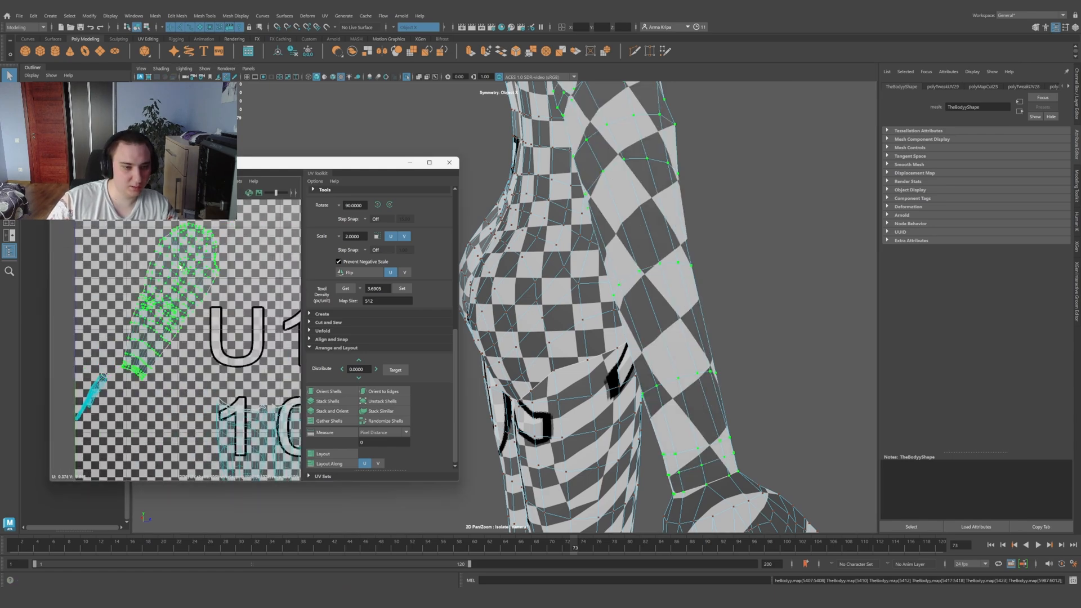
Step: Cut a UV seam along the edges around the blunt end of the shortened arm to separate its end cap
scroll(724, 253, "down", 5)
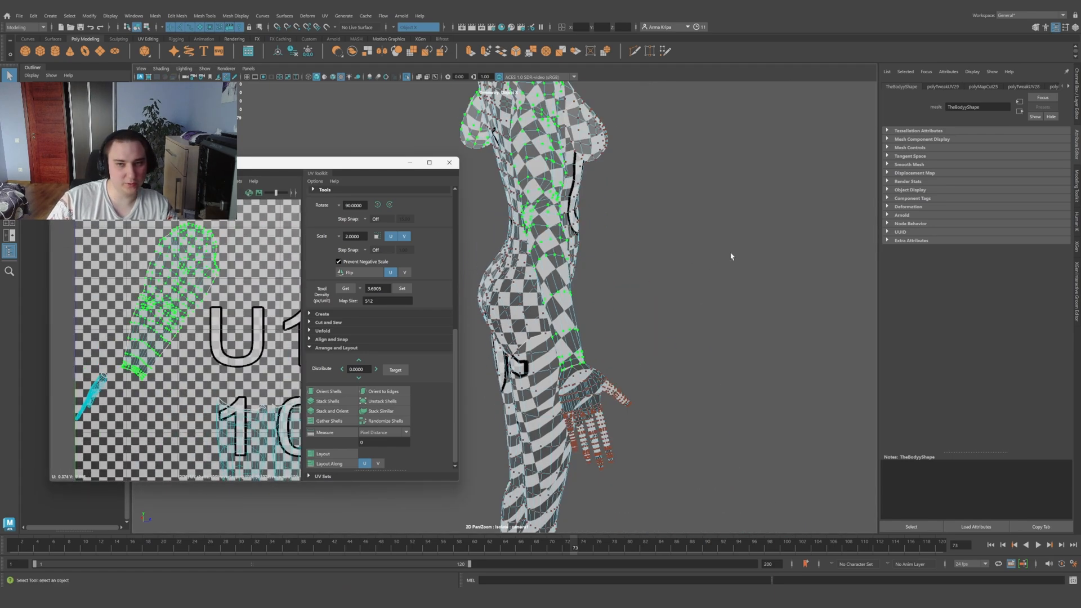
left_click_drag(731, 255, 727, 321, "alt")
left_click(594, 299)
scroll(595, 299, "up", 3)
left_click_drag(664, 309, 623, 318, "alt")
scroll(612, 303, "up", 3)
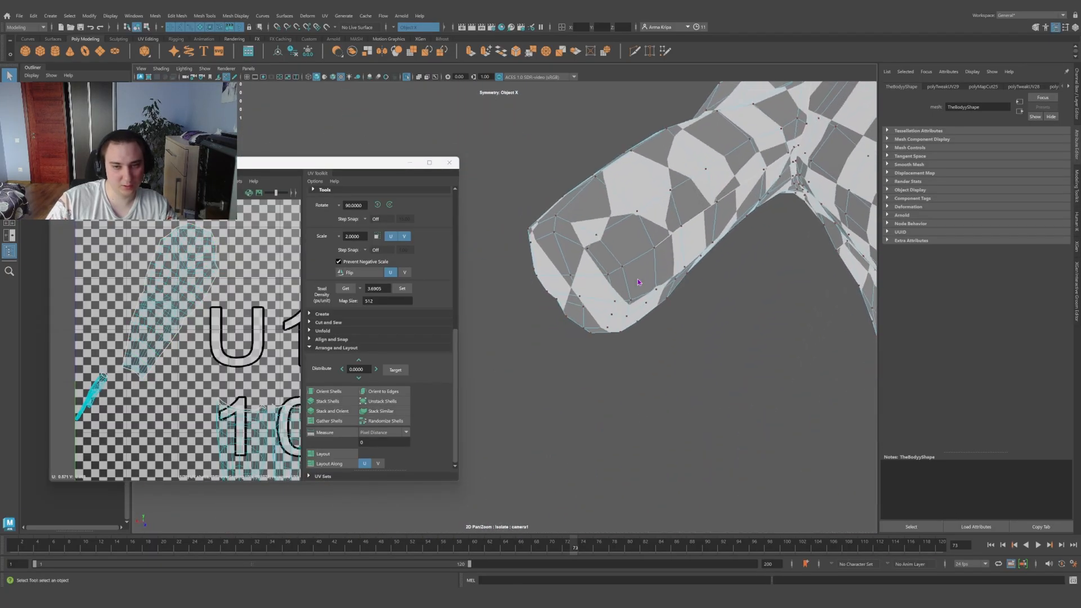
right_click_drag(637, 287, 639, 270)
left_click(615, 275, "shift")
left_click_drag(616, 275, 625, 253, "alt")
key("ctrl+z")
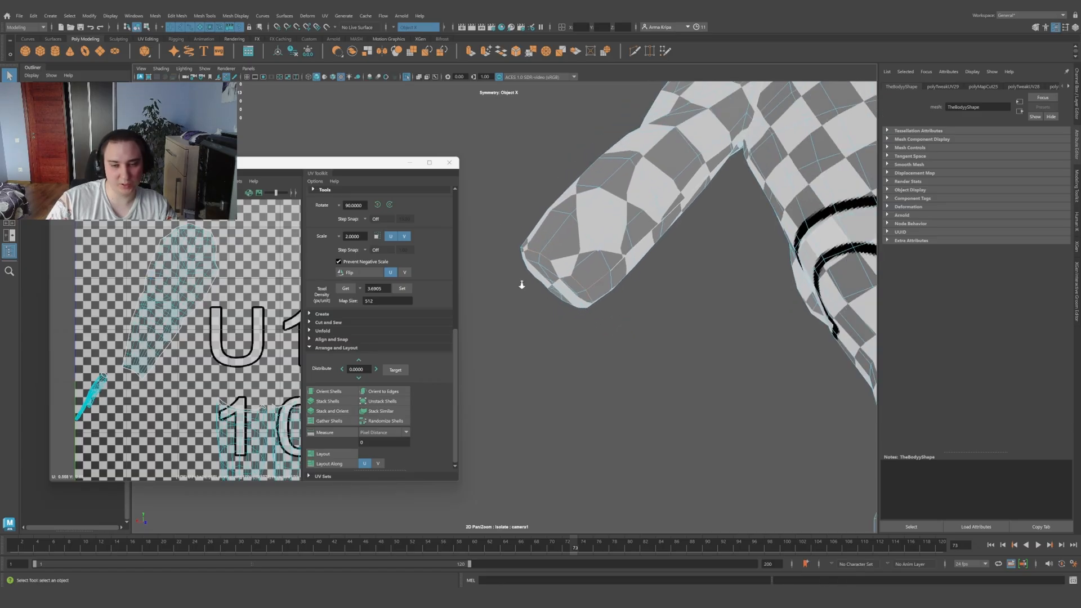
right_click_drag(521, 285, 484, 286, "alt")
left_click_drag(484, 286, 521, 293, "alt")
right_click_drag(521, 293, 555, 299, "alt")
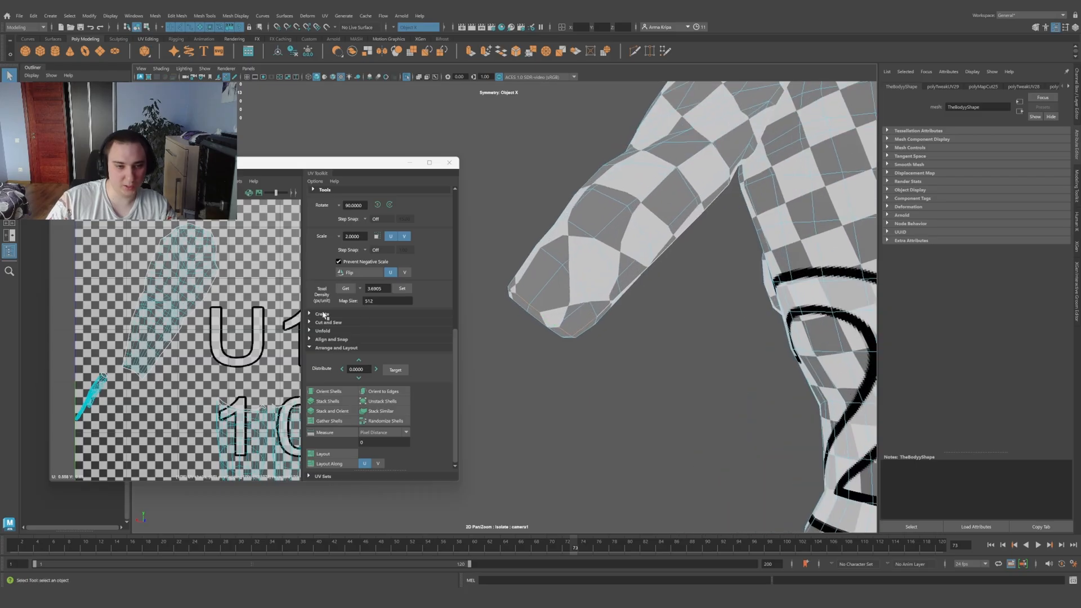
right_click(229, 294, "shift")
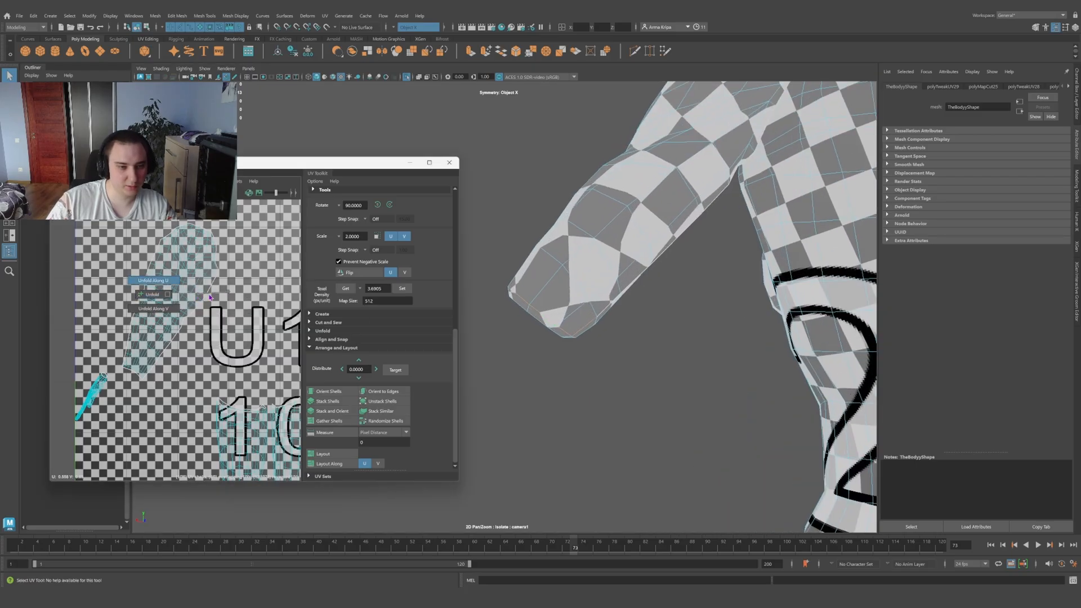
right_click_drag(194, 312, 195, 310, "shift")
Step: Select the shortened arm's UV shell and unfold it without the end cap
scroll(219, 318, "down", 8)
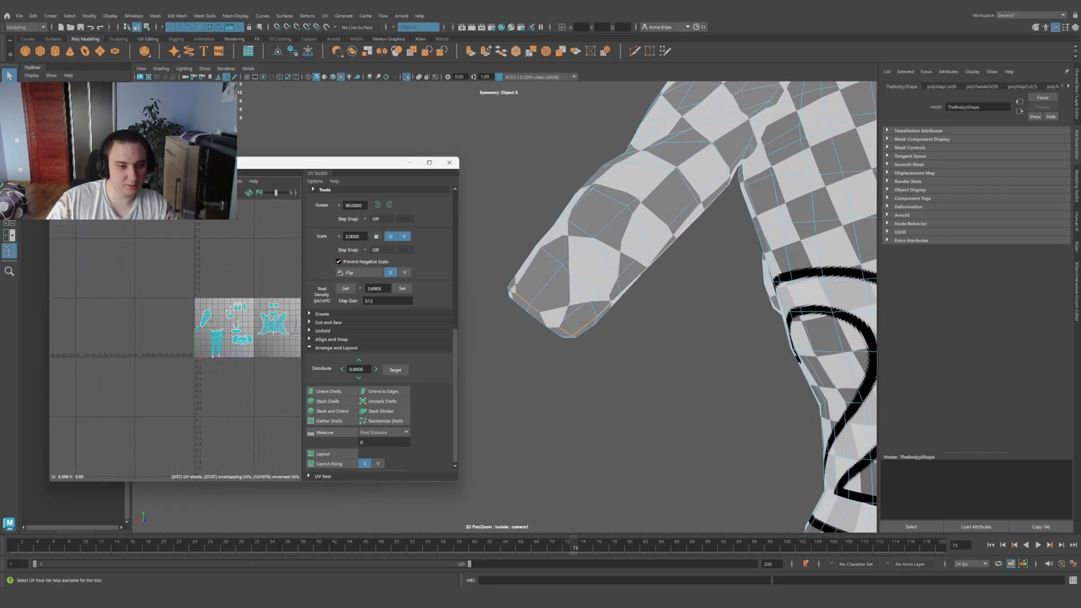
scroll(217, 326, "up", 12)
scroll(194, 353, "up", 2)
right_click_drag(189, 348, 227, 348)
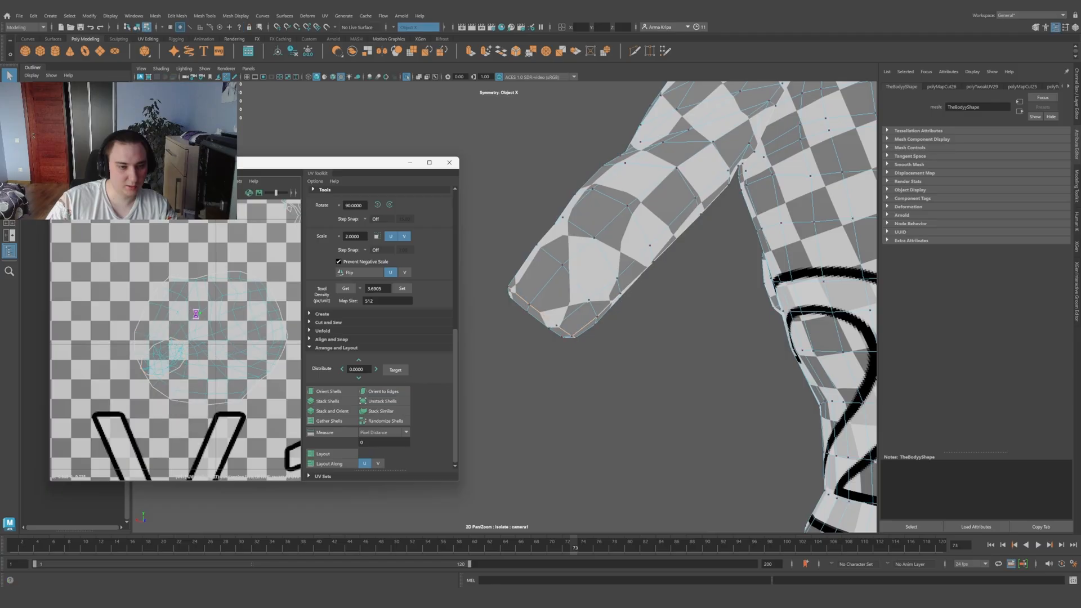
double_click(197, 314)
right_click_drag(196, 315, 117, 318, "shift")
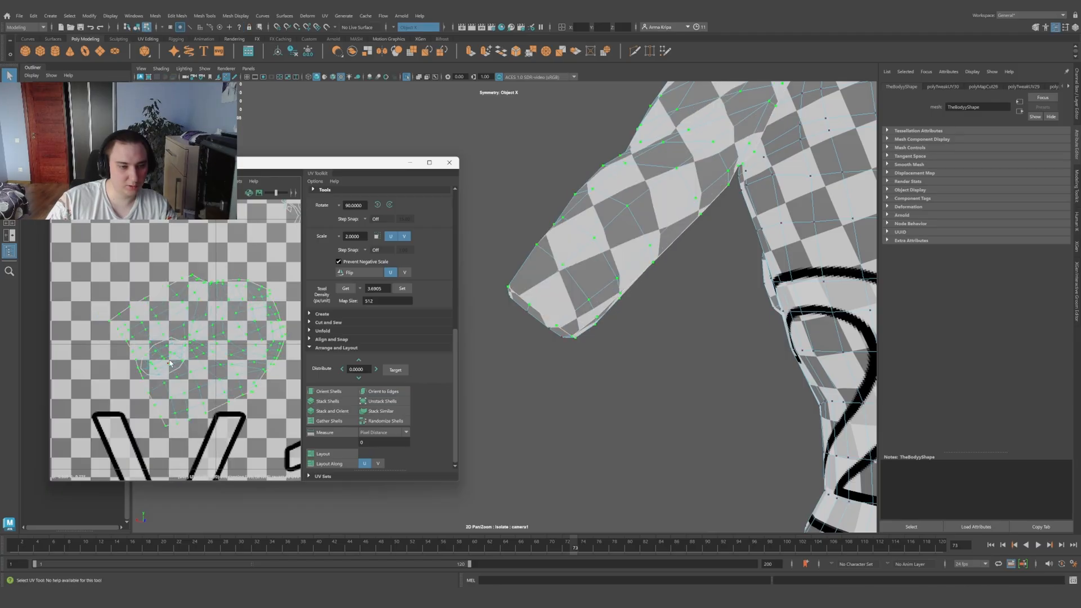
Step: Select the UV shells of the long arm and the shortened arm and orient them upright
scroll(170, 364, "down", 10)
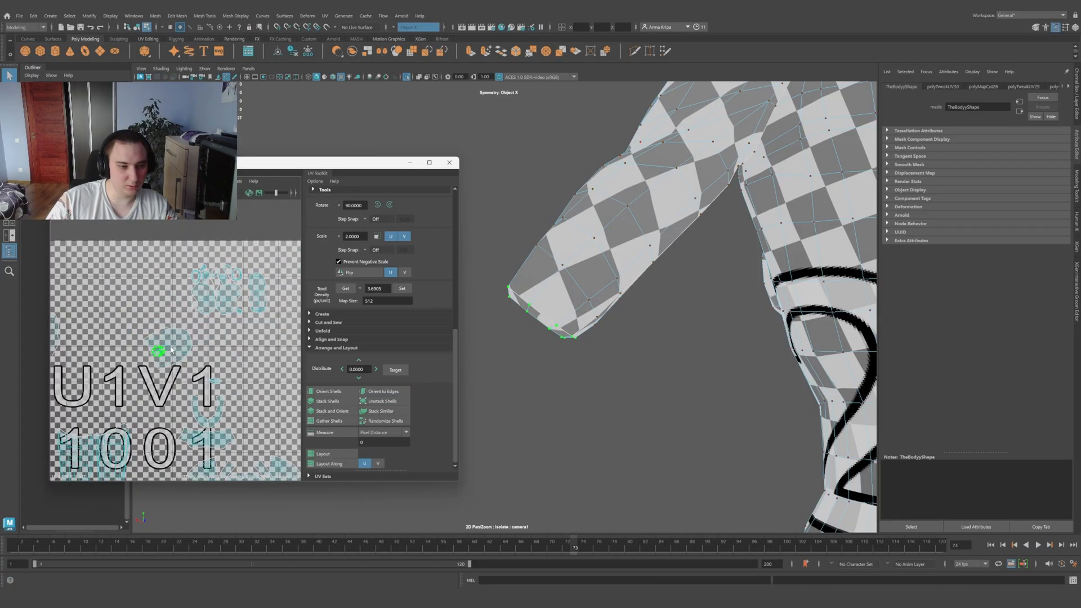
scroll(169, 350, "up", 5)
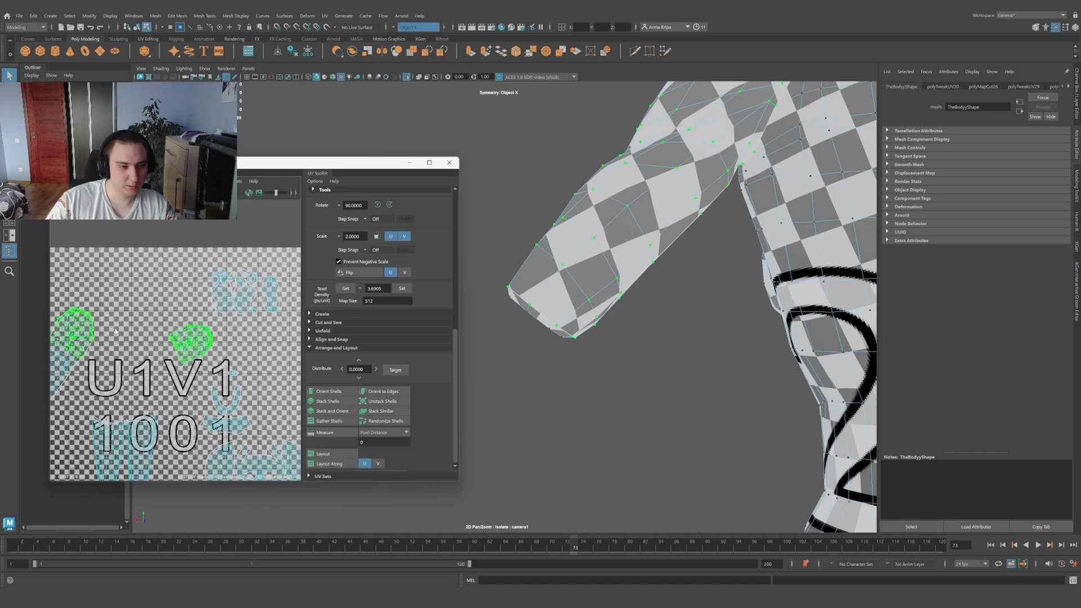
middle_click_drag(111, 350, 183, 341, "alt")
right_click_drag(134, 353, 56, 355)
scroll(251, 352, "down", 2)
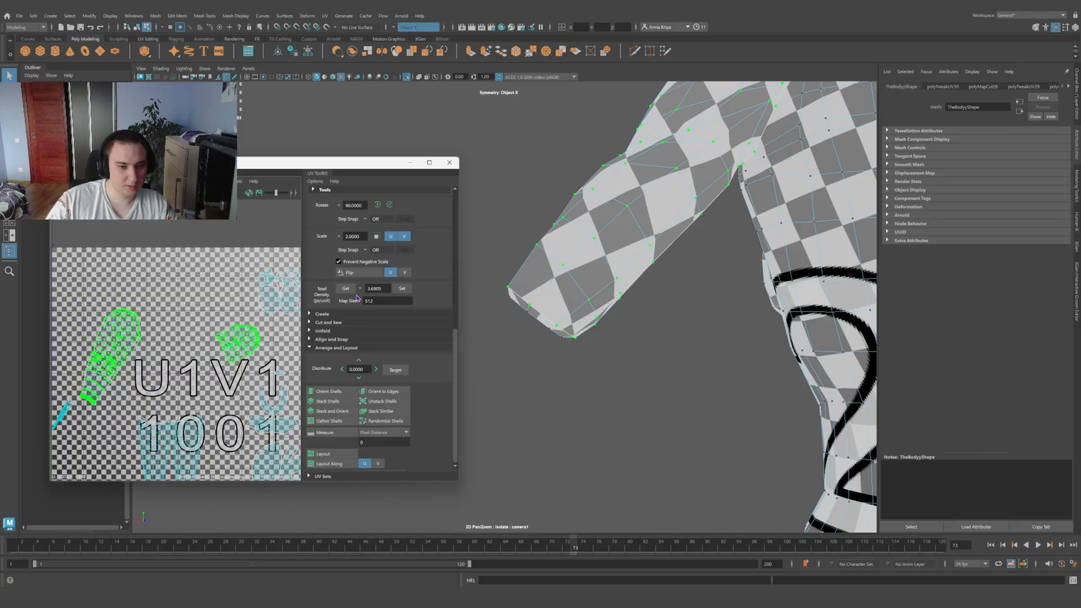
left_click(341, 392)
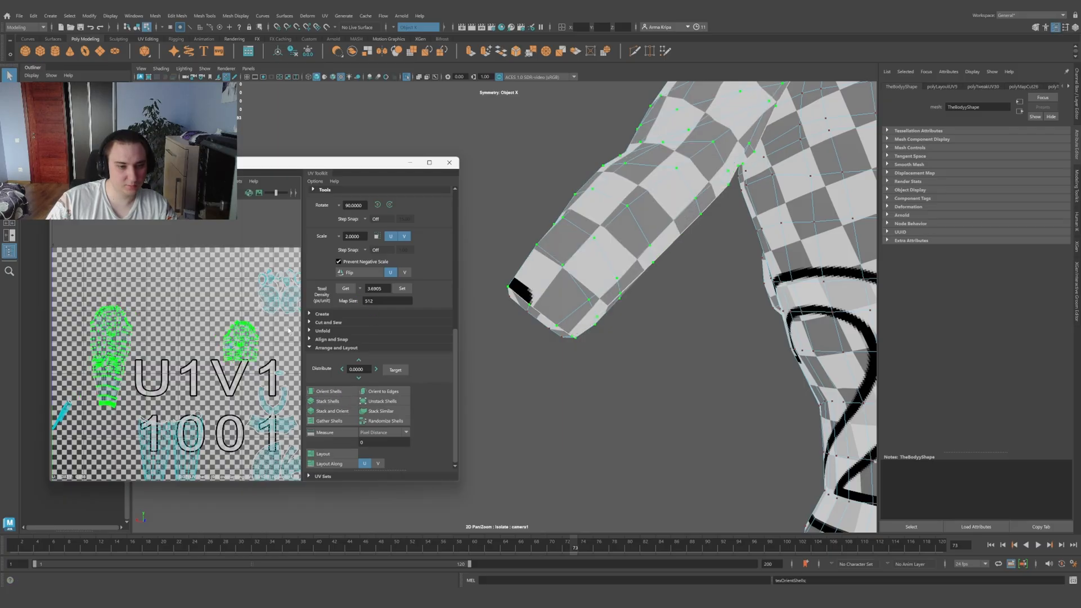
Step: Sample the two arm shells' texel density, apply it to both, and move them up into free UV space
left_click(346, 288)
left_click(401, 289)
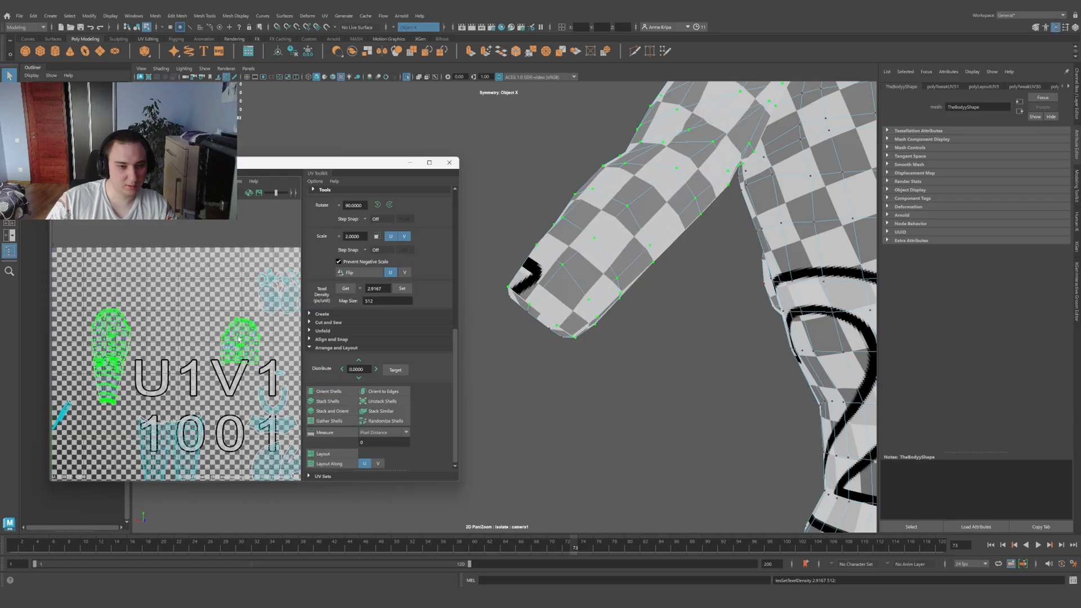
left_click_drag(175, 355, 153, 322)
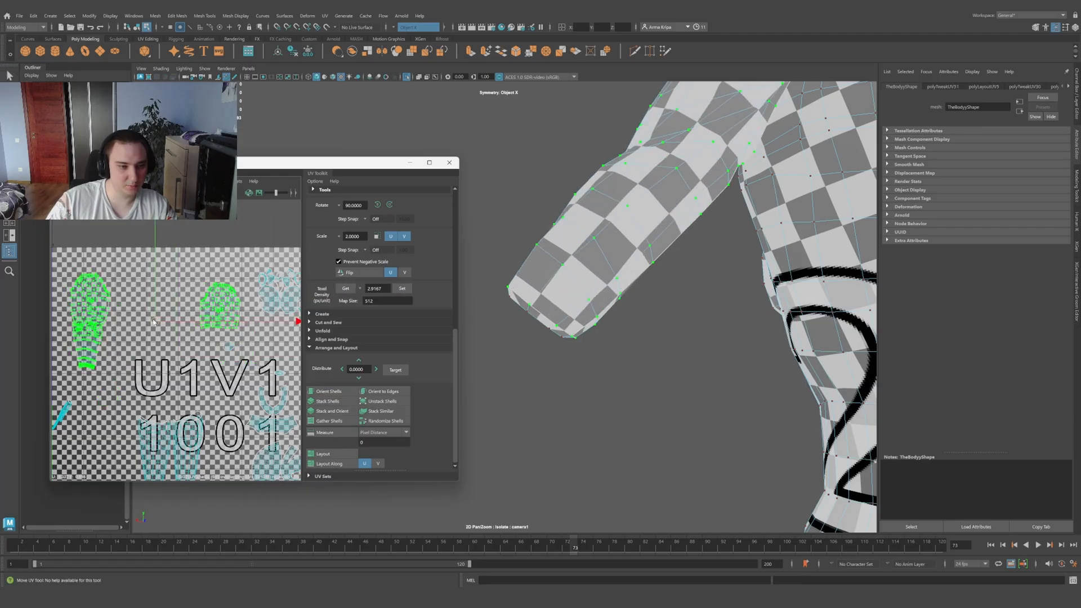
Step: Cut a UV seam along the edges running around the sides of the hand, thumb and fingers
left_click(224, 366)
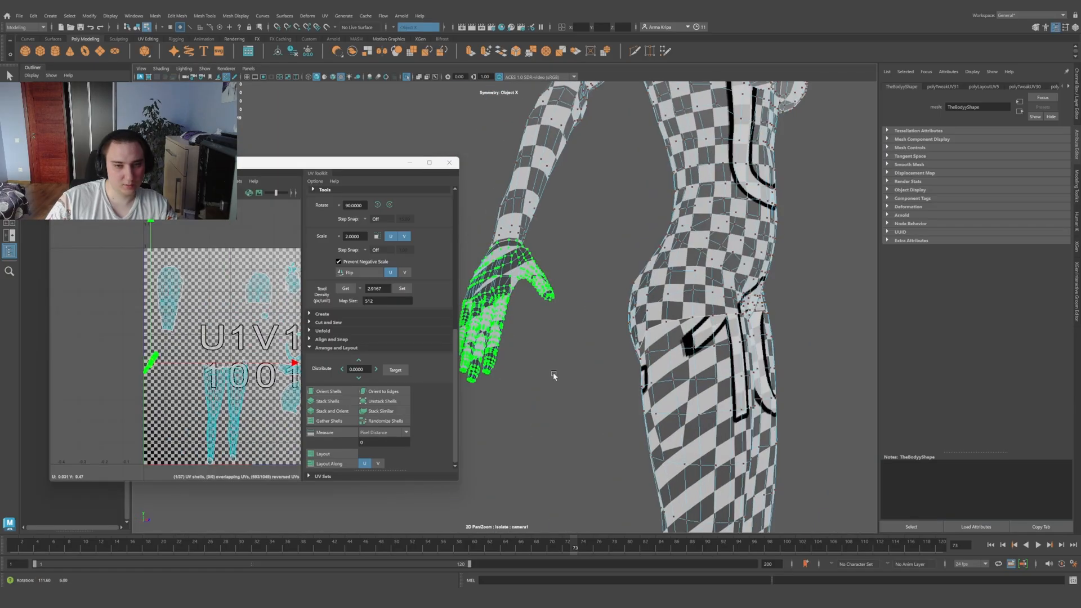
left_click_drag(553, 376, 646, 394, "alt")
scroll(625, 388, "up", 3)
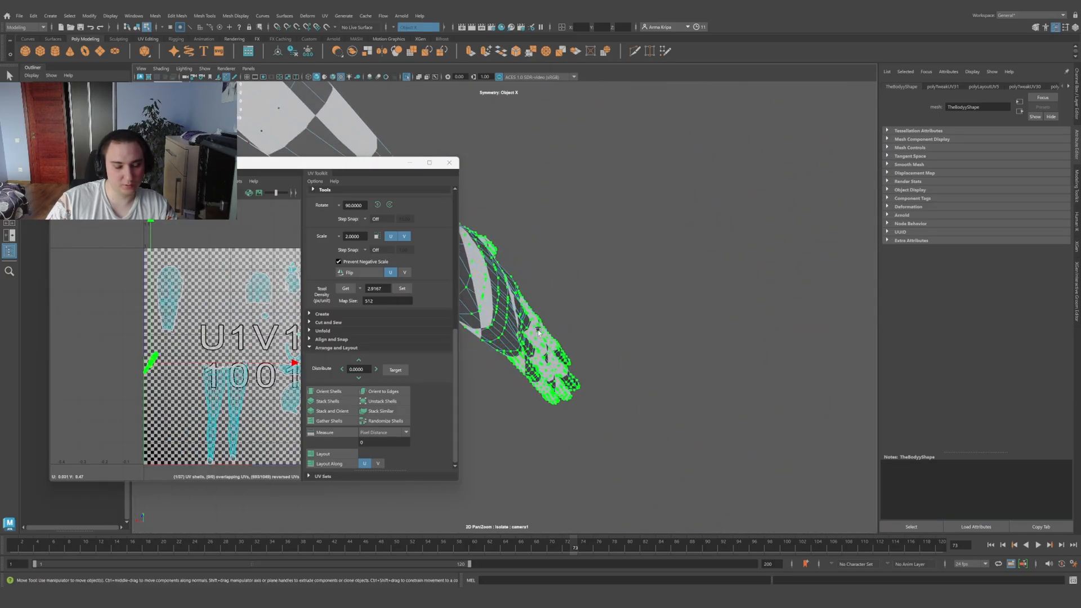
middle_click_drag(575, 360, 675, 452, "alt")
scroll(675, 452, "up", 3)
left_click_drag(675, 452, 620, 383, "alt")
right_click_drag(559, 342, 559, 322)
left_click_drag(546, 333, 533, 286, "alt")
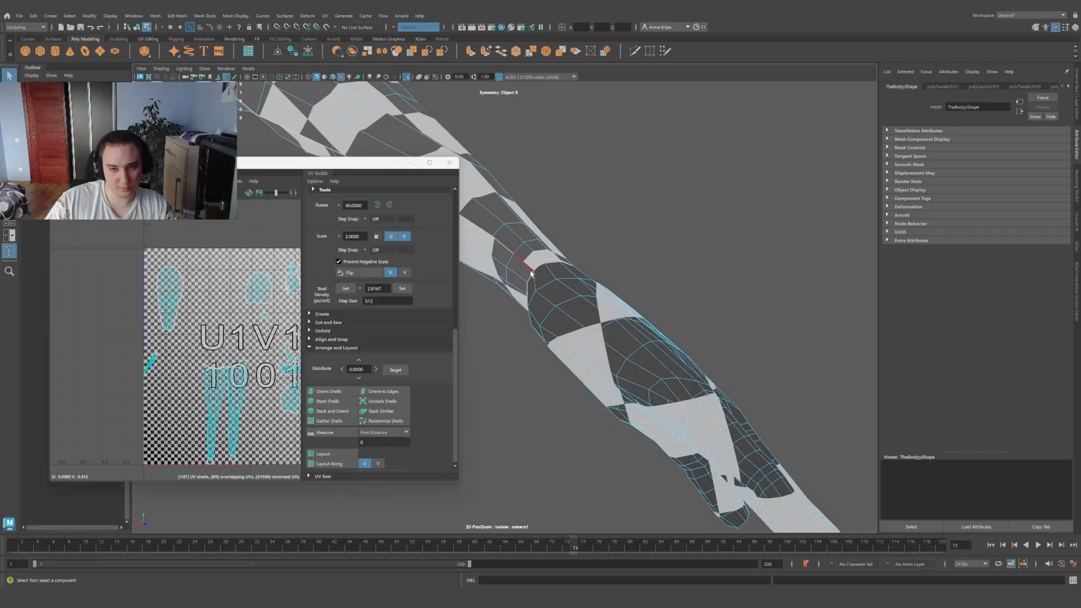
left_click_drag(674, 398, 619, 326, "alt")
scroll(682, 275, "up", 4)
middle_click_drag(683, 275, 677, 344, "alt")
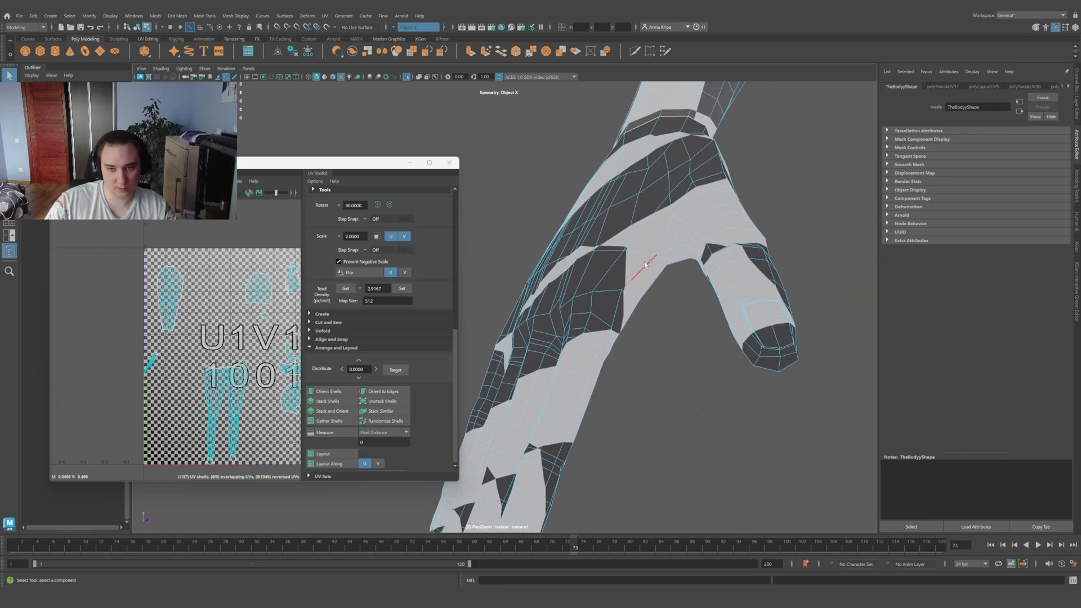
scroll(656, 293, "down", 4)
left_click_drag(656, 293, 662, 313, "alt")
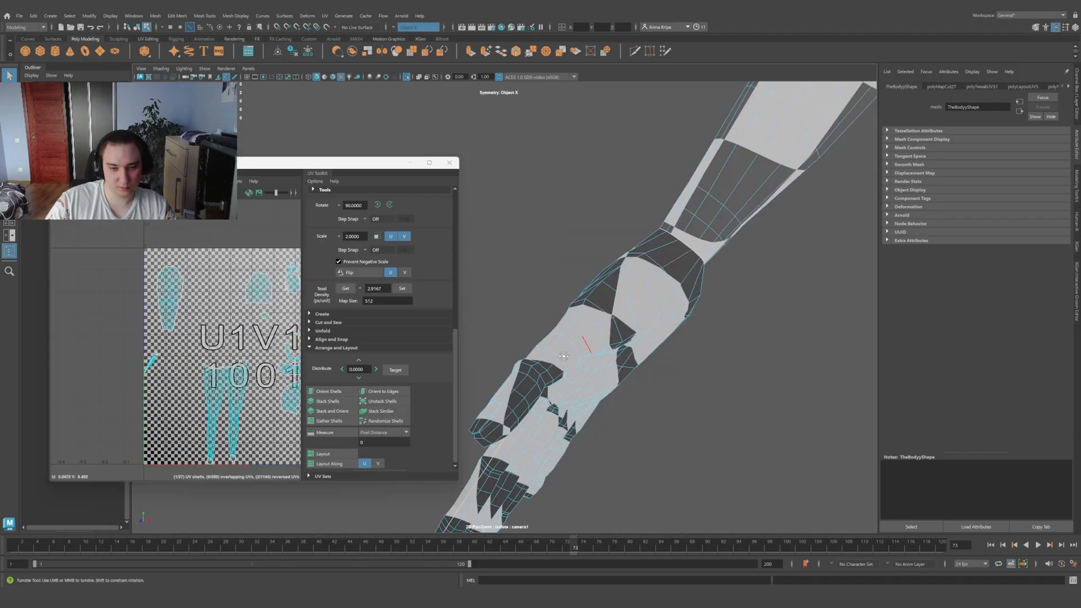
Step: Cut the remaining edges on the side of the hand up to the wrist to separate its two halves
scroll(563, 356, "down", 5)
left_click_drag(563, 356, 527, 344, "alt")
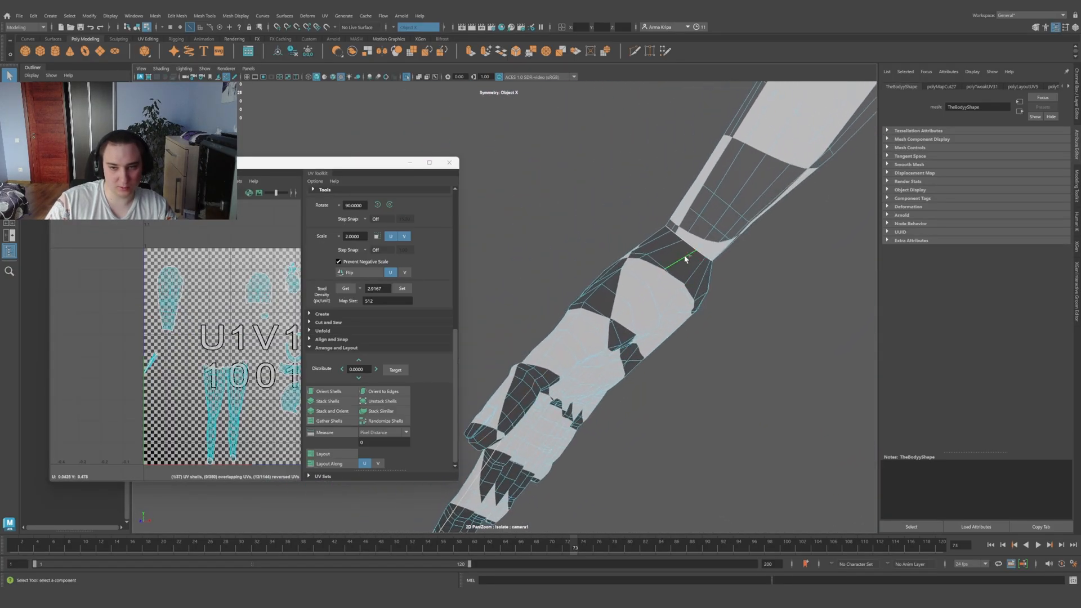
right_click_drag(257, 342, 240, 355, "shift")
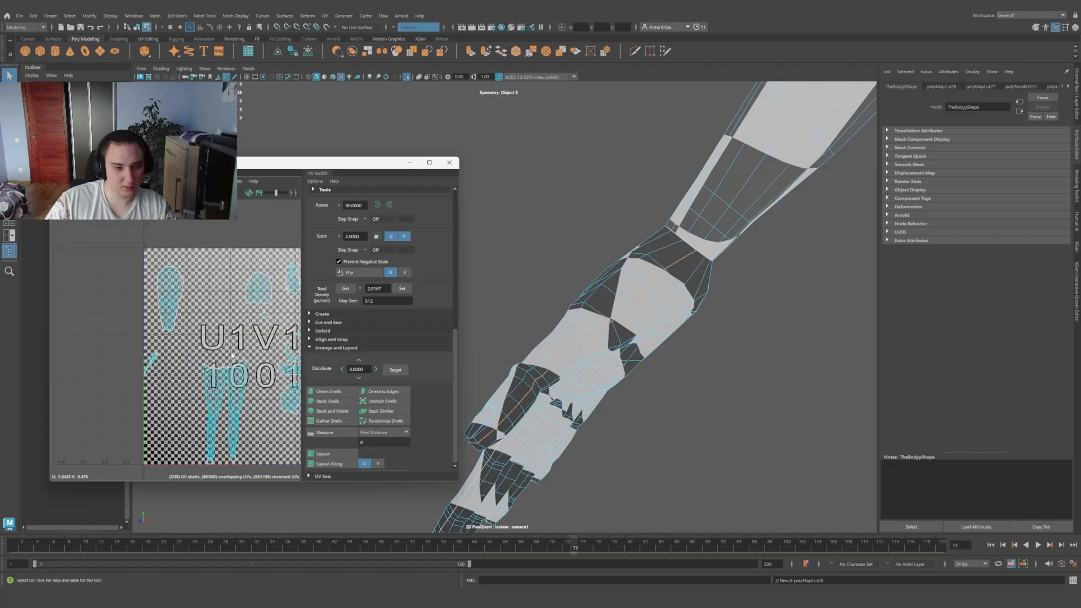
Step: Select one half of the split hand, unfold its UVs, and move the shell up off the other half
scroll(239, 356, "down", 5)
left_click(186, 292)
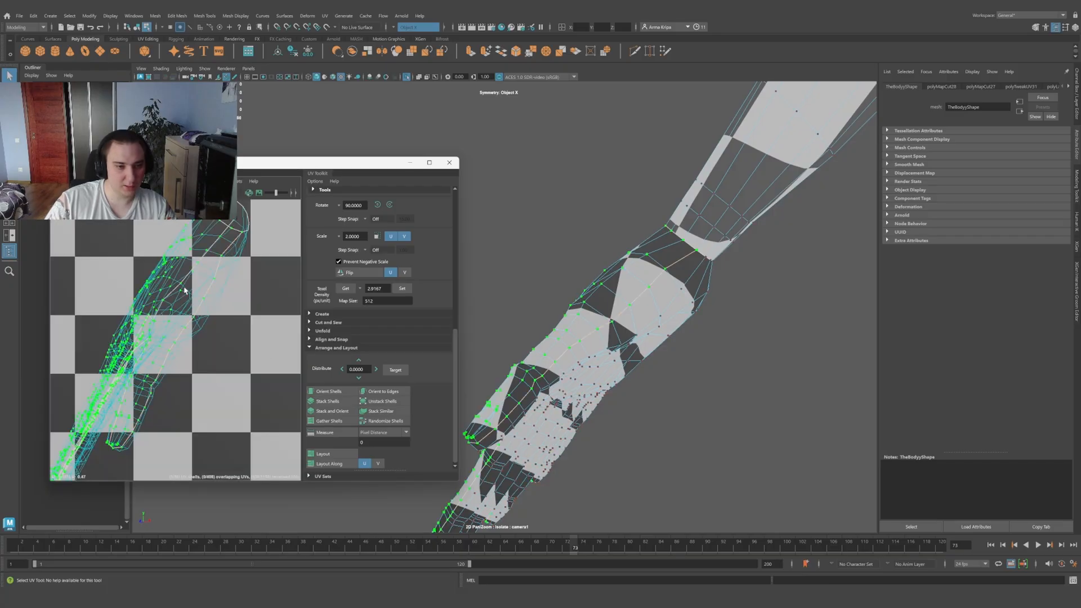
scroll(187, 292, "down", 8)
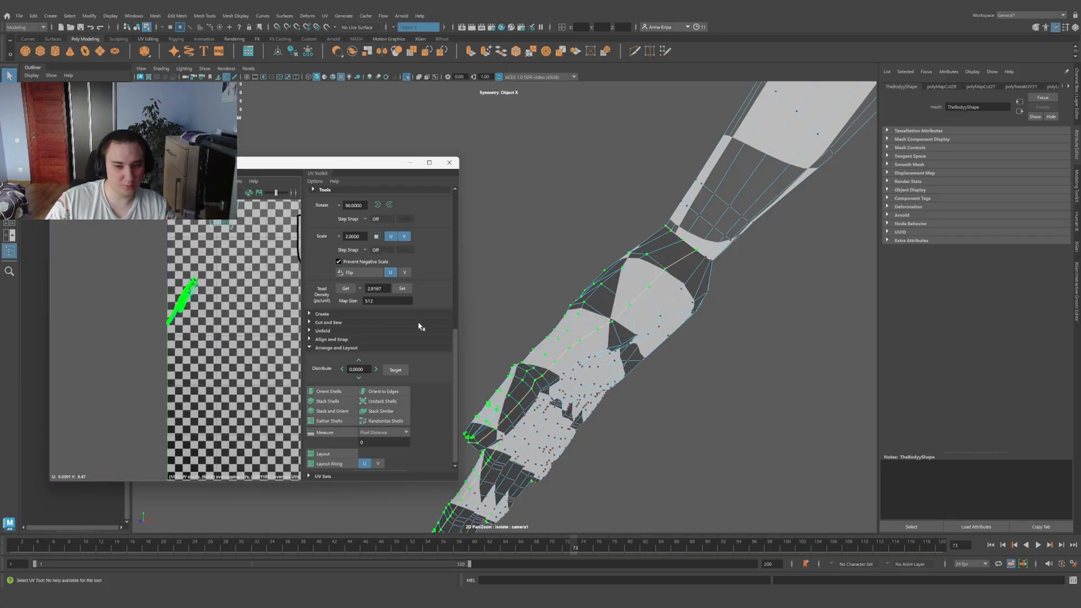
right_click_drag(196, 308, 171, 308, "shift")
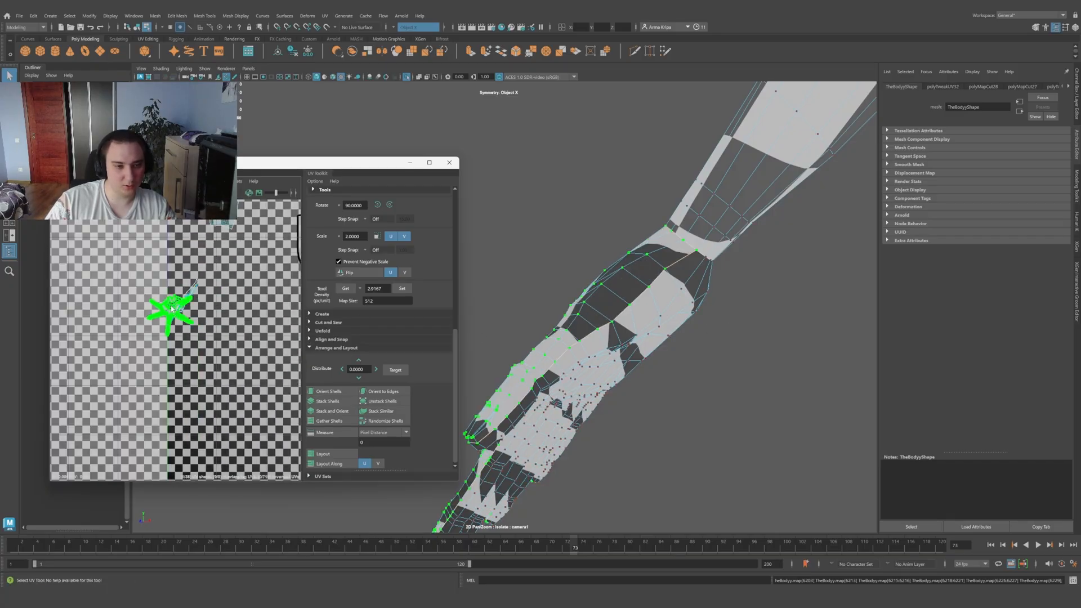
scroll(177, 315, "up", 5)
scroll(184, 304, "down", 5)
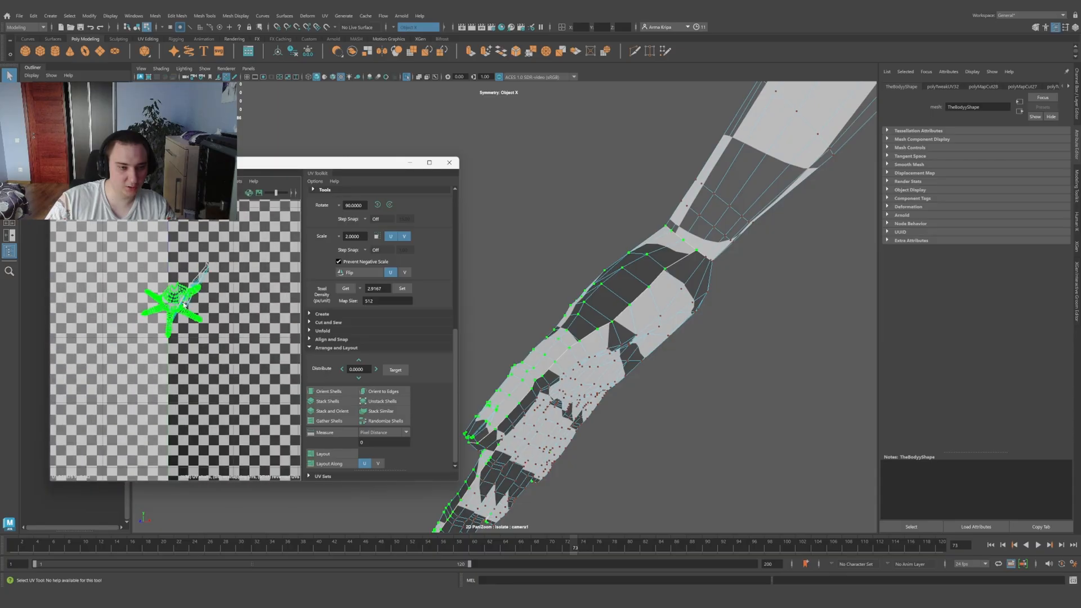
left_click_drag(172, 305, 173, 236)
Step: Unfold the other hand half and reposition its UV shell with the fingers pointing down
double_click(196, 282)
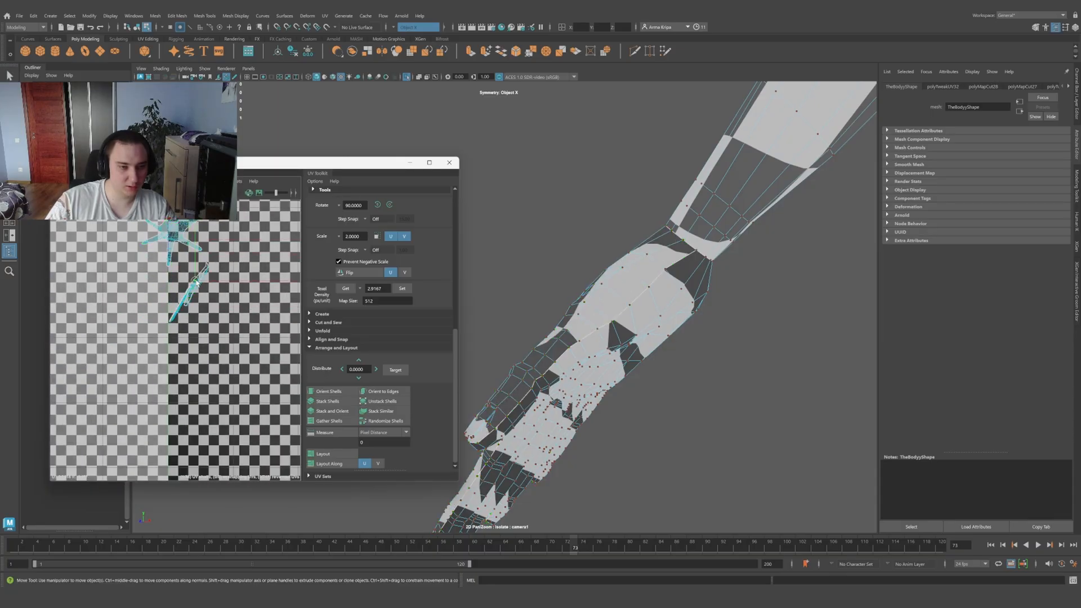
right_click_drag(197, 280, 156, 280, "shift")
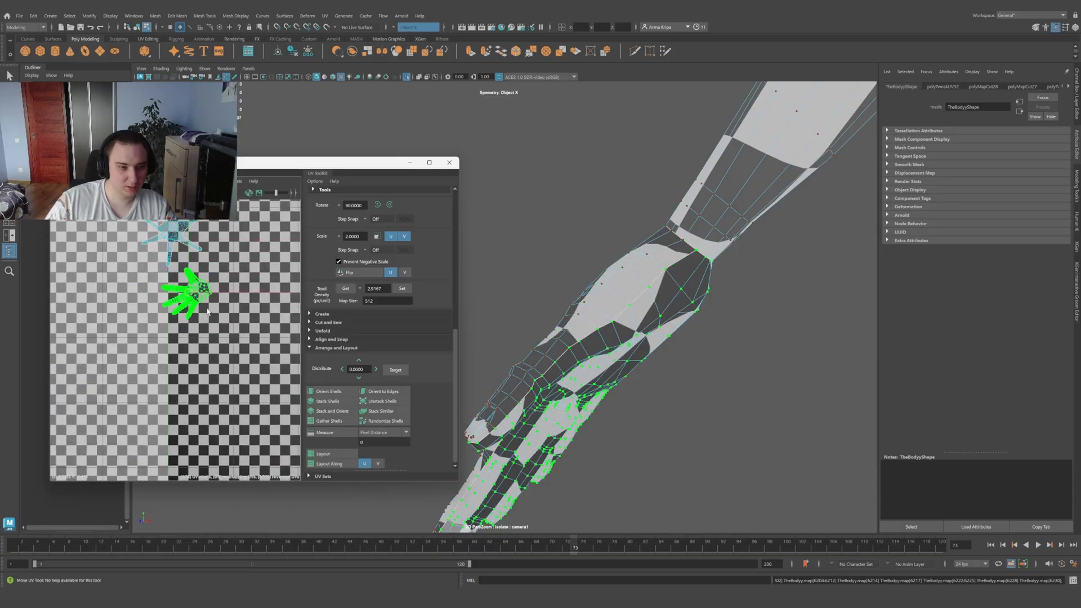
scroll(208, 311, "up", 3)
key("e")
left_click_drag(283, 217, 143, 161)
key("w")
left_click_drag(170, 296, 196, 343)
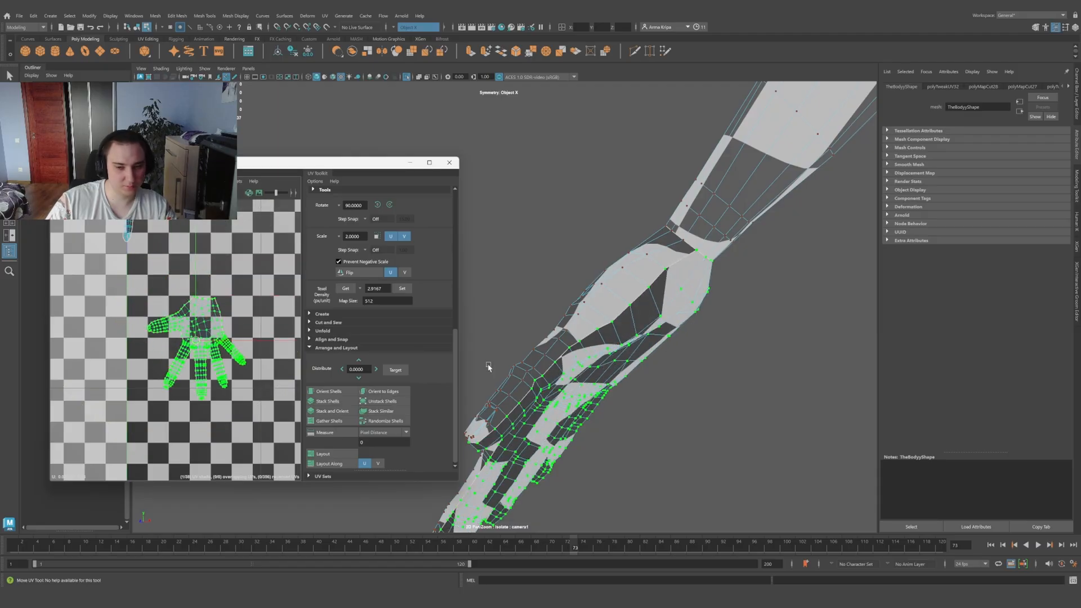
left_click_drag(487, 366, 499, 348, "alt")
middle_click_drag(499, 347, 697, 380, "alt")
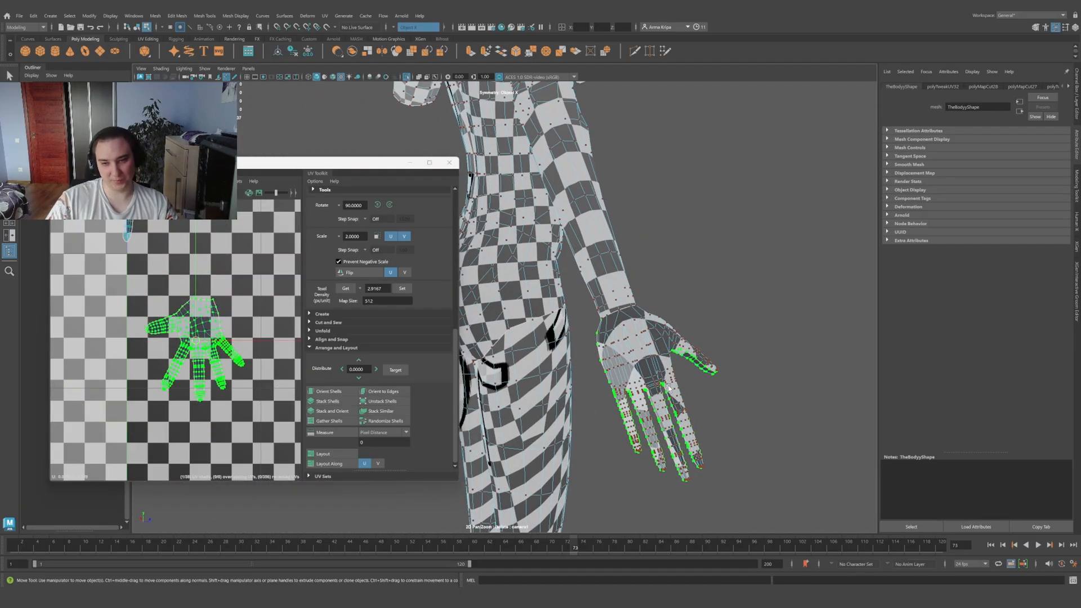
left_click(270, 341)
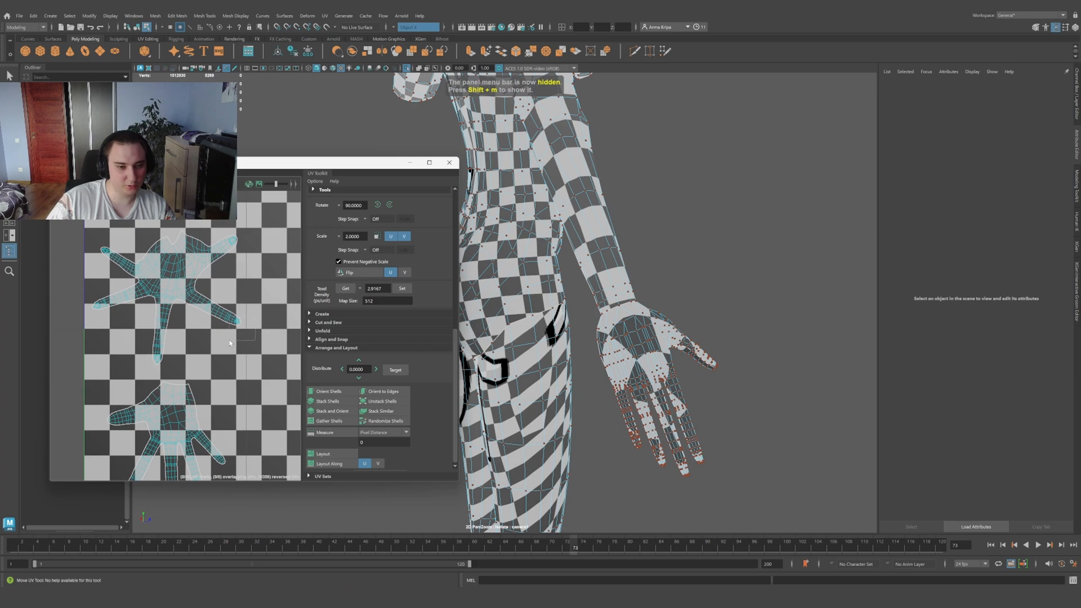
left_click_drag(255, 310, 229, 340)
key("shift+period")
key("shift+period")
key("shift+period")
key("shift+period")
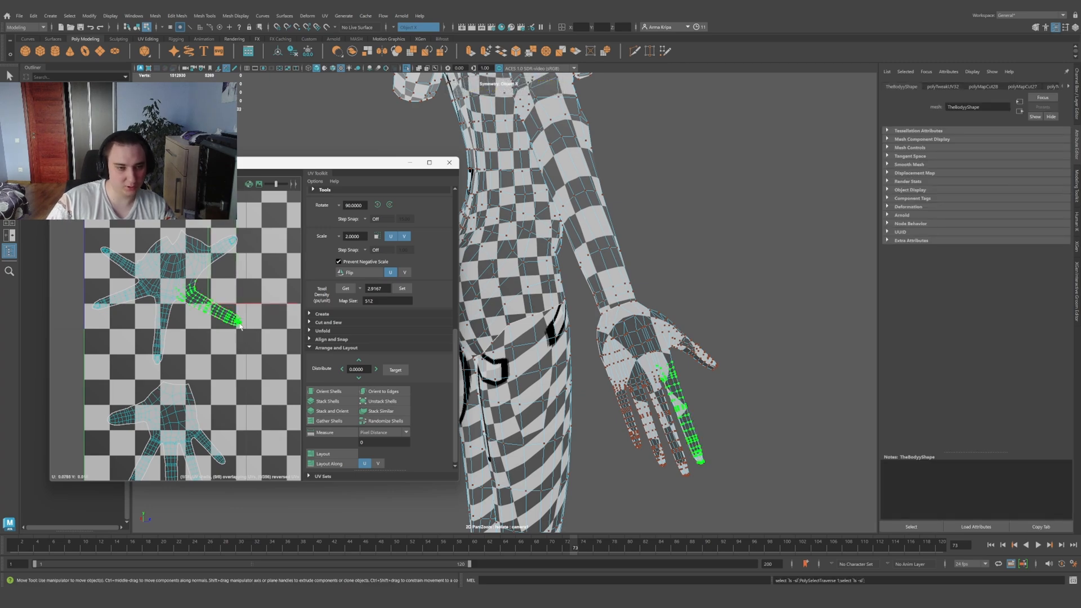
scroll(209, 295, "up", 1)
scroll(210, 296, "up", 2)
left_click_drag(265, 347, 249, 327)
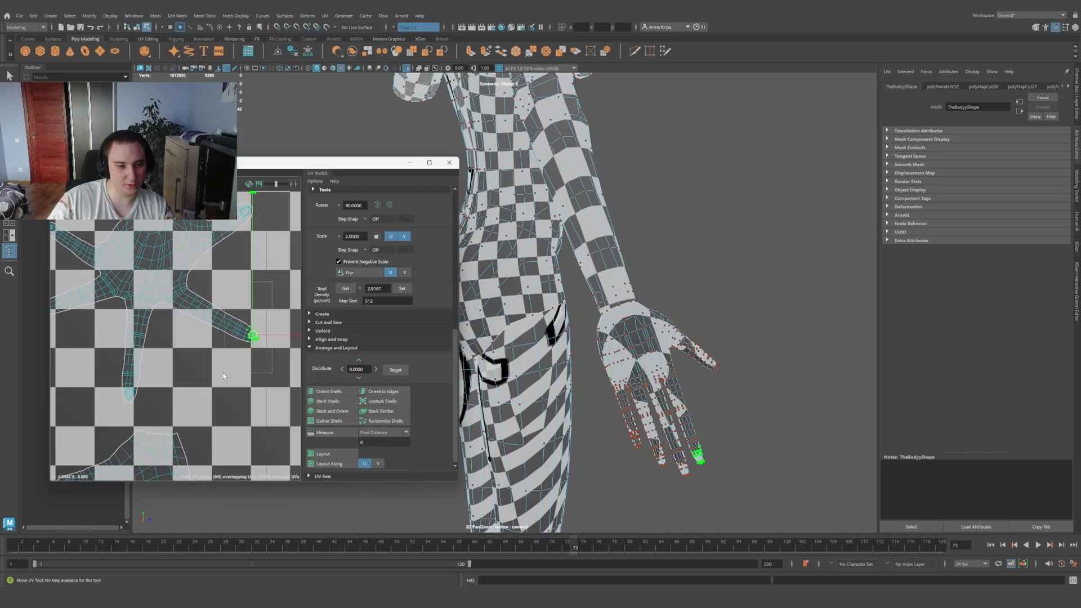
key("shift+period")
key("shift+period")
key("shift+period")
key("shift+period")
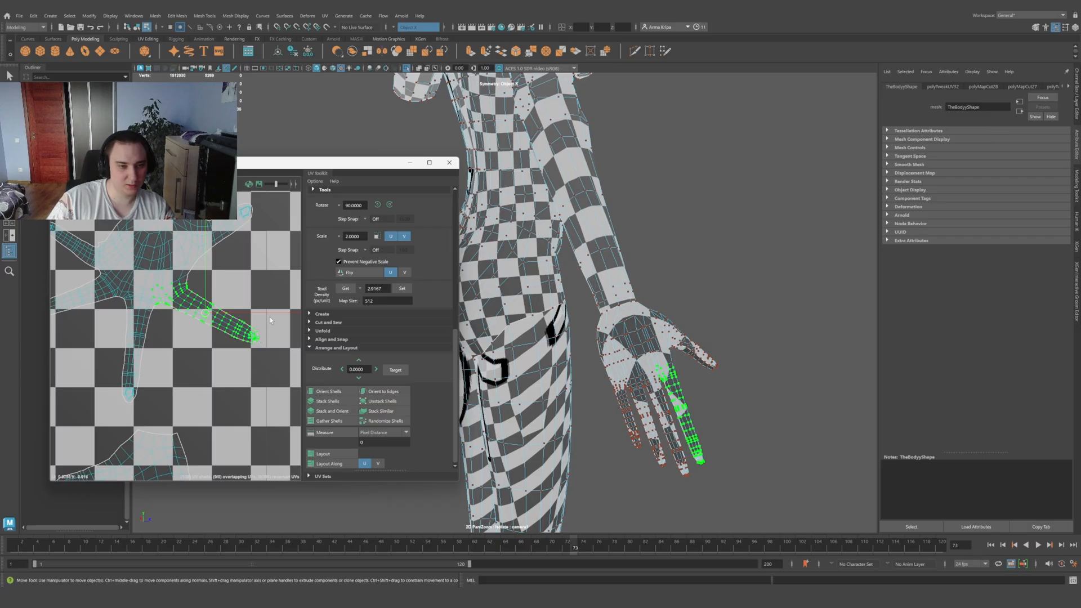
left_click_drag(269, 313, 240, 322)
key("ctrl+z")
Step: Select the index finger's UVs from tip to base on the upper hand shell and unfold only those UVs
left_click(277, 380)
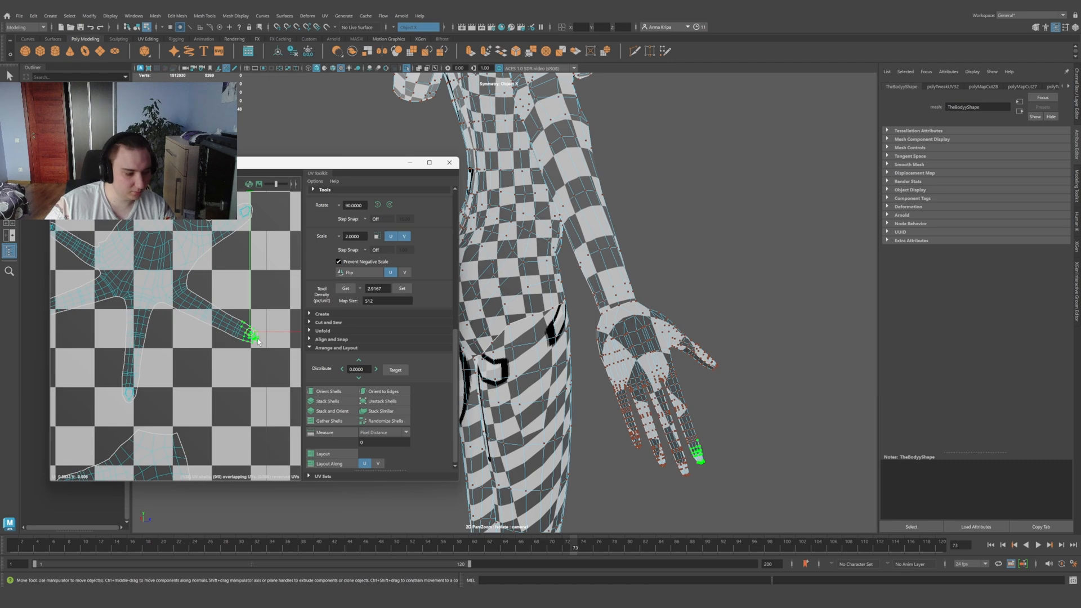
key("shift+period")
key("shift+period")
key("shift+period")
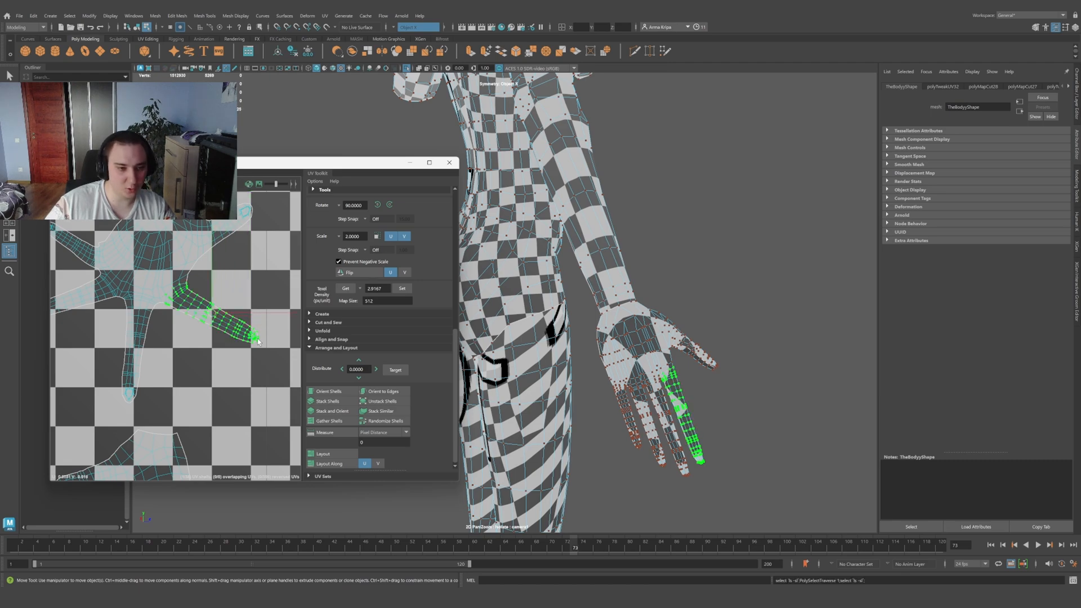
scroll(260, 275, "down", 4)
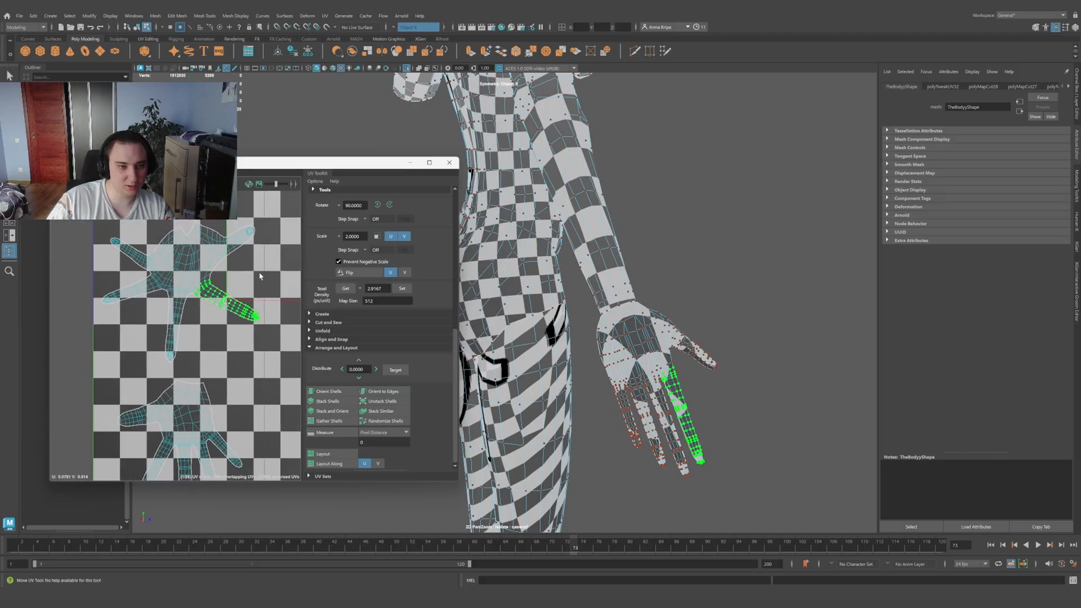
scroll(261, 277, "up", 2)
mouse_move(723, 386)
left_mouse_down("alt")
mouse_move(657, 365)
mouse_move(685, 380)
mouse_move(726, 380)
left_mouse_up("alt")
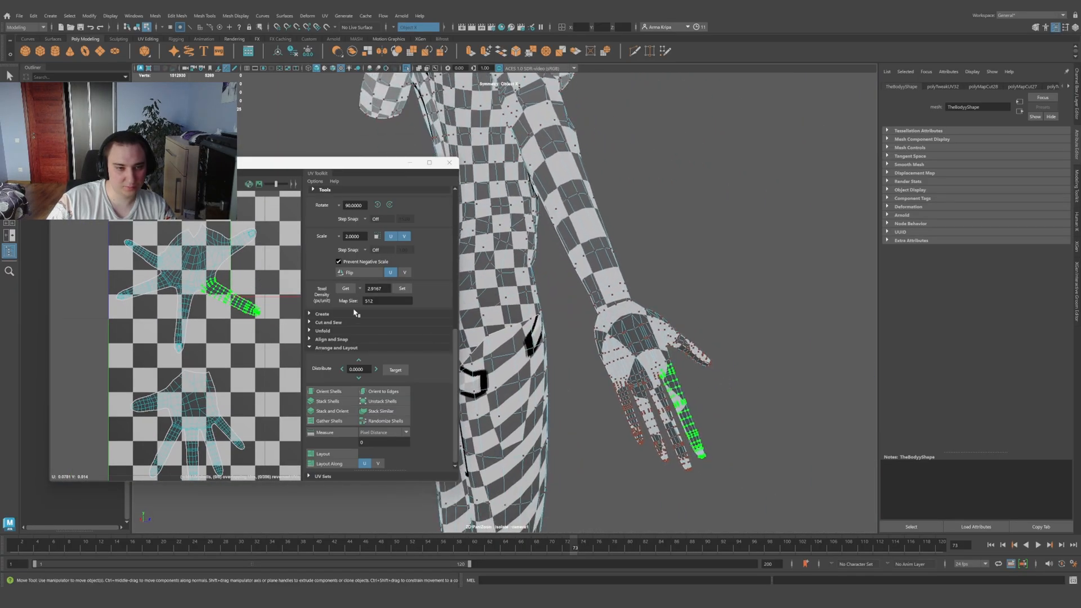
scroll(250, 279, "up", 2)
right_click_drag(250, 276, 151, 275, "shift")
middle_click_drag(278, 309, 232, 345, "alt")
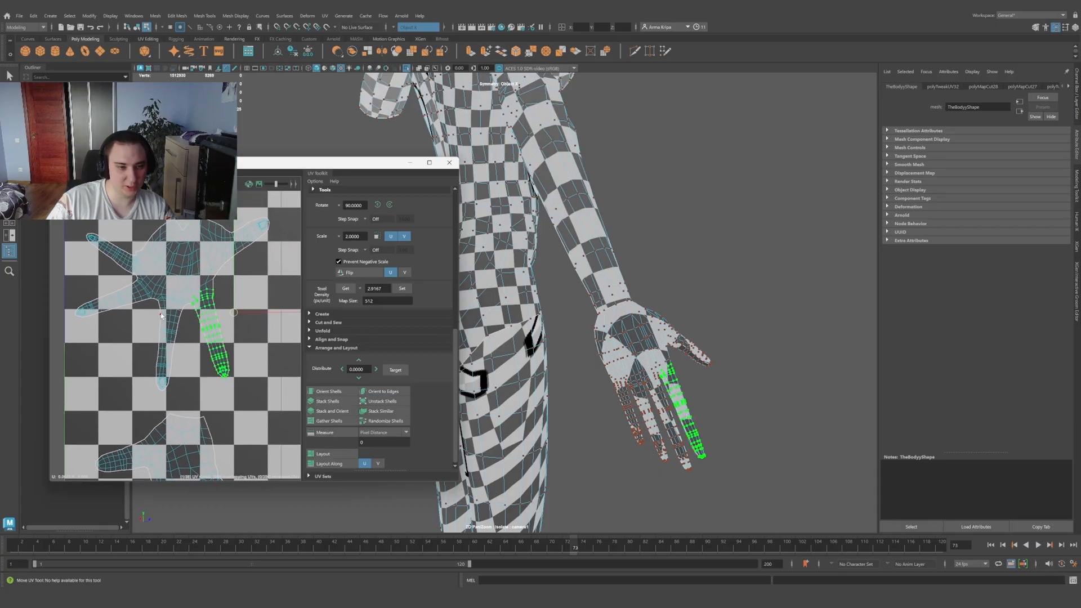
middle_click_drag(132, 329, 171, 349, "alt")
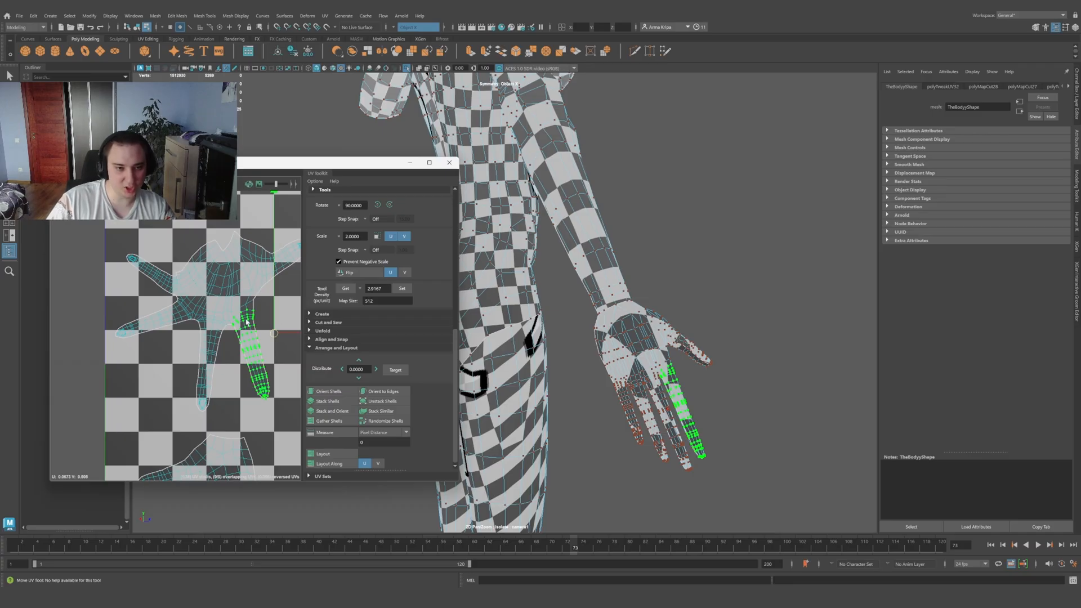
middle_click_drag(289, 387, 244, 373, "alt")
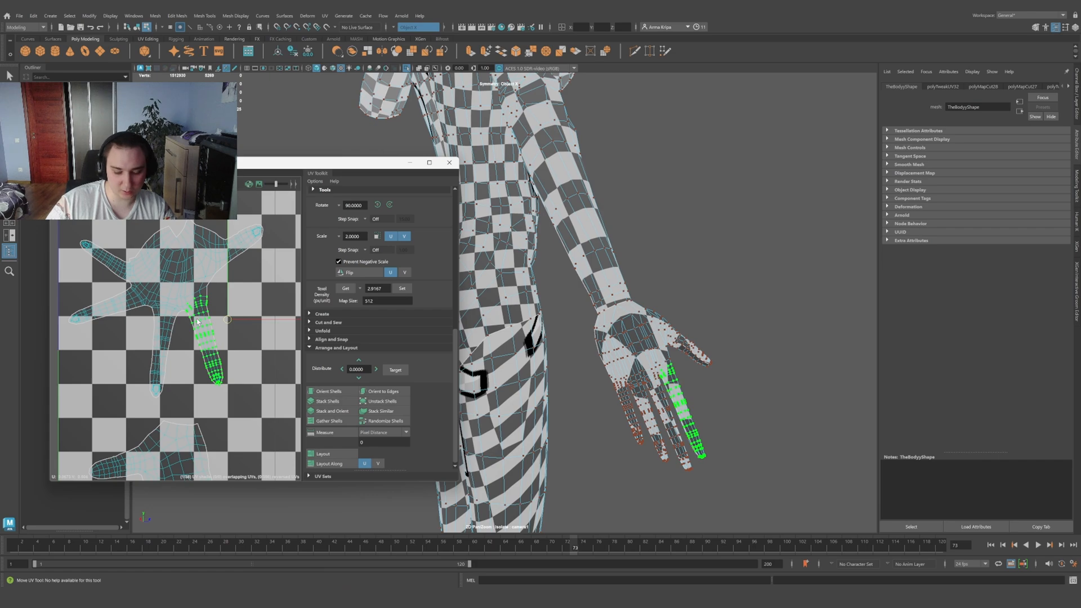
Step: Grow the index finger's UV selection one step into the hand and unfold it again to straighten the finger
key("shift+period")
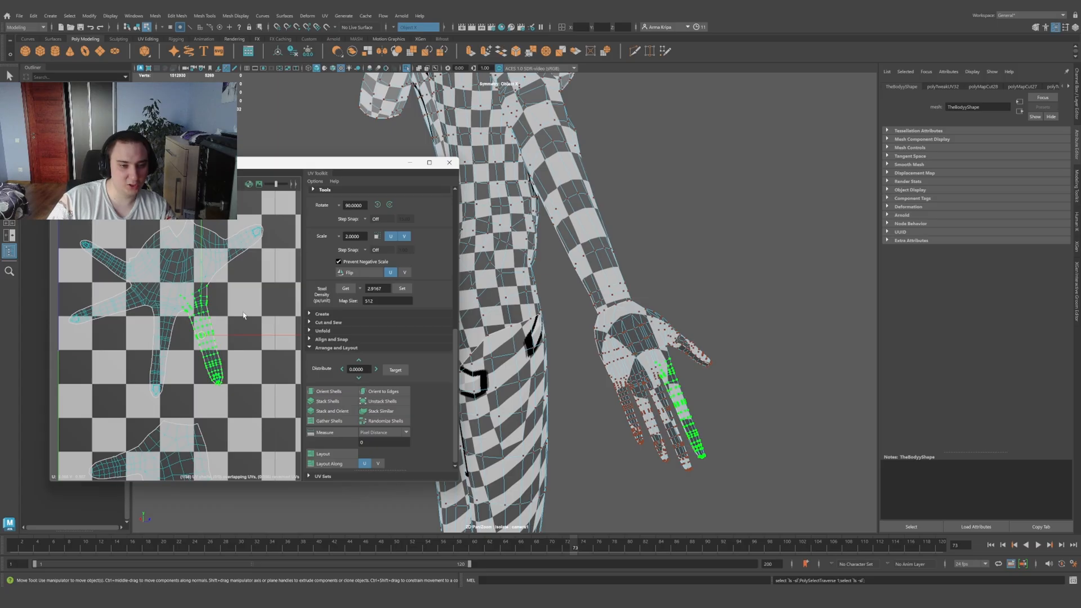
key("ctrl+u")
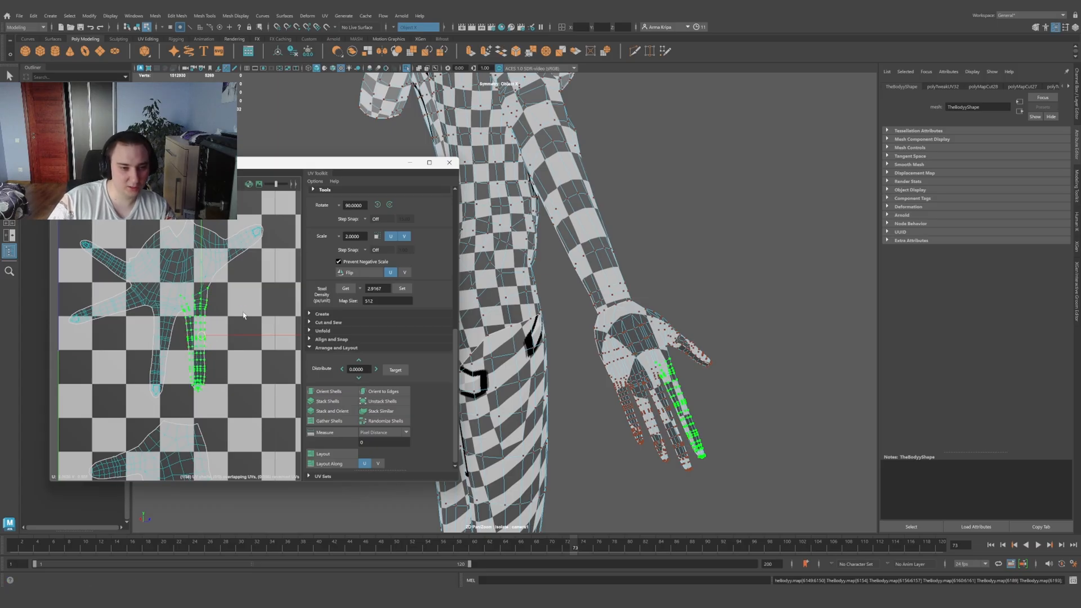
middle_click_drag(212, 315, 230, 336, "alt")
right_click_drag(229, 336, 224, 307, "alt")
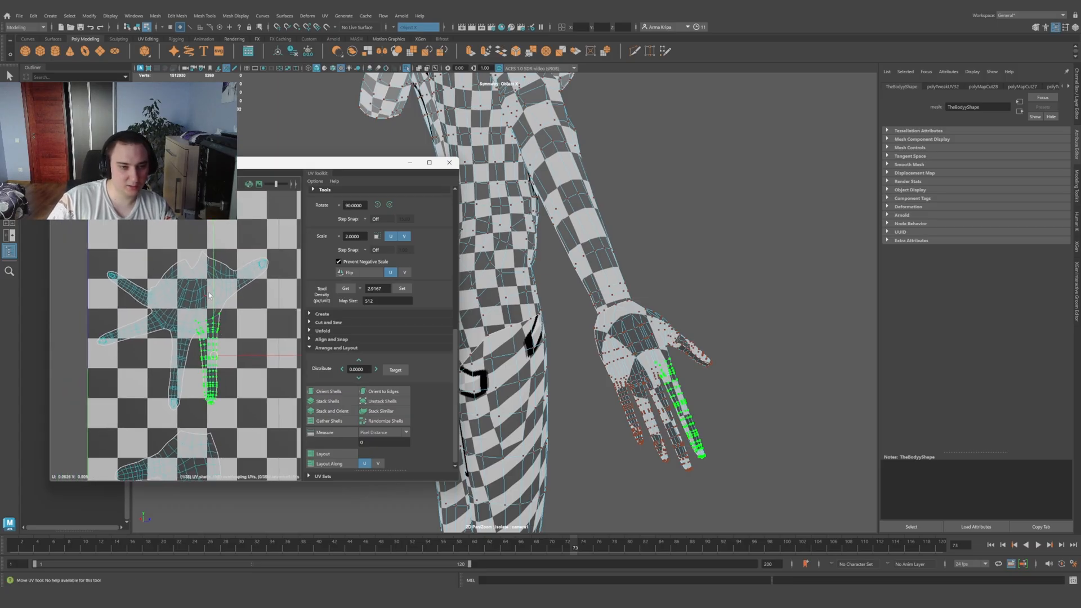
Step: Select the ring finger's UVs from tip to base on the upper hand shell and unfold them, and do the same for the little finger
middle_click_drag(180, 377, 200, 378, "alt")
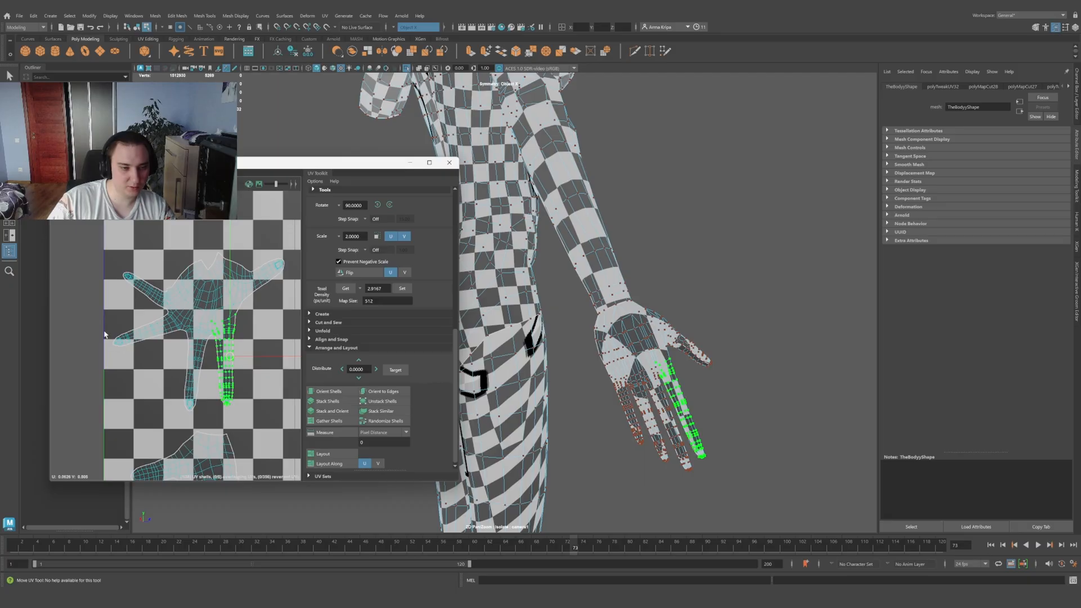
left_click_drag(105, 334, 134, 363)
key("w")
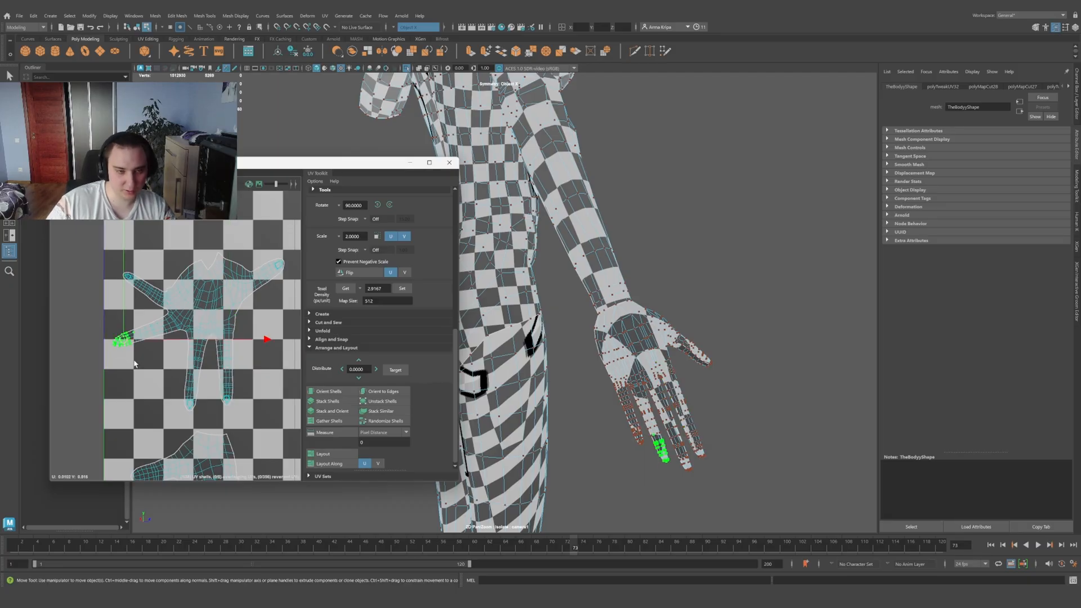
key("shift+period")
key("shift+period")
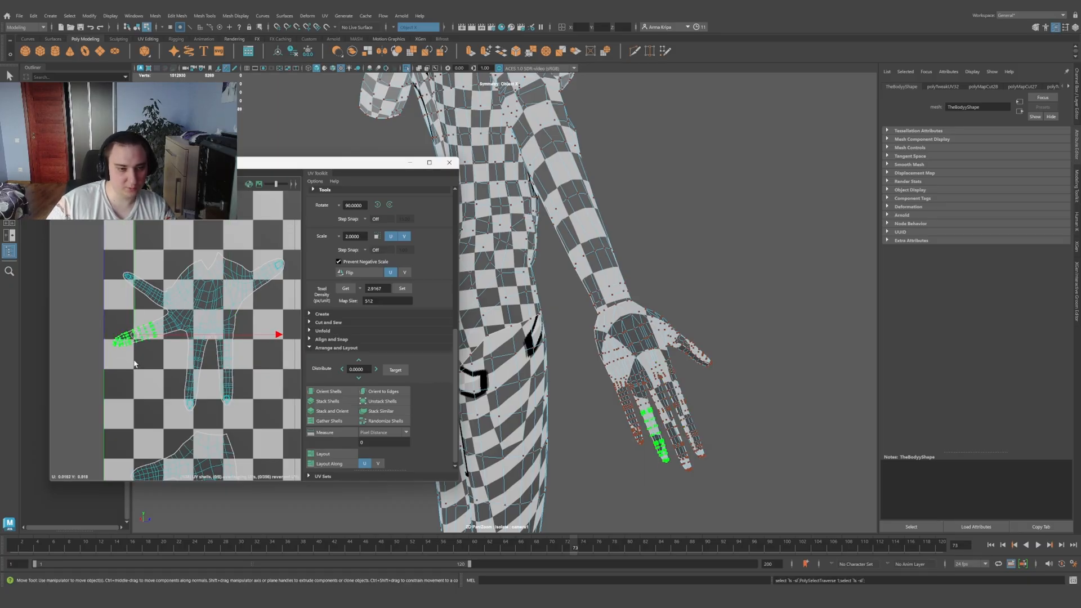
key("shift+period")
key("shift+period")
key("shift+period")
key("shift+period")
key("shift+period")
right_click_drag(134, 363, 145, 301, "shift")
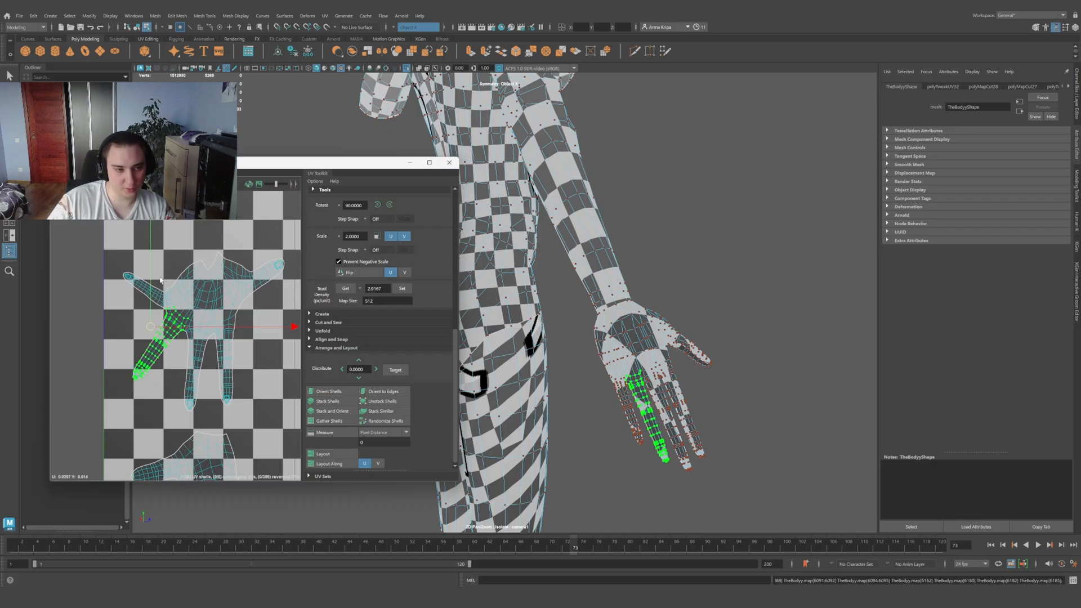
left_click_drag(106, 255, 136, 289)
mouse_move(136, 275)
right_mouse_down("shift")
mouse_move(95, 271)
mouse_move(136, 283)
right_mouse_up("shift")
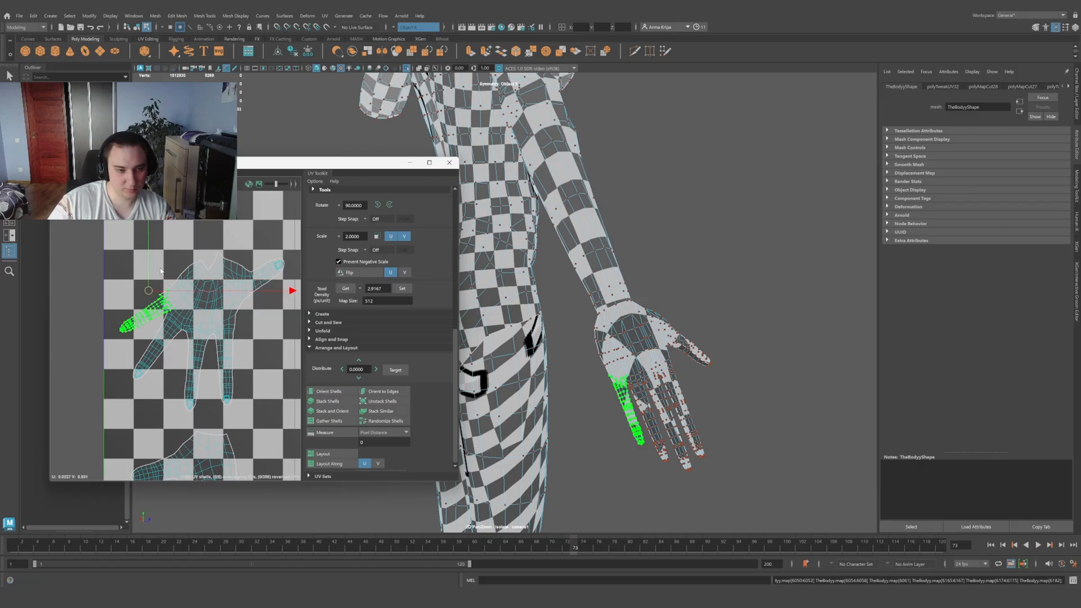
Step: Select the wrist and outer palm UVs of the upper hand shell and unfold them in two passes
scroll(169, 273, "up", 2)
left_click(225, 246)
left_click_drag(227, 246, 140, 340)
mouse_move(160, 295)
right_mouse_down("shift")
mouse_move(120, 291)
mouse_move(159, 307)
right_mouse_up("shift")
middle_click_drag(220, 297, 202, 299, "alt")
left_click_drag(105, 233, 214, 322)
left_click_drag(121, 238, 217, 304)
right_click_drag(181, 272, 121, 274, "shift")
middle_click_drag(285, 255, 223, 259, "alt")
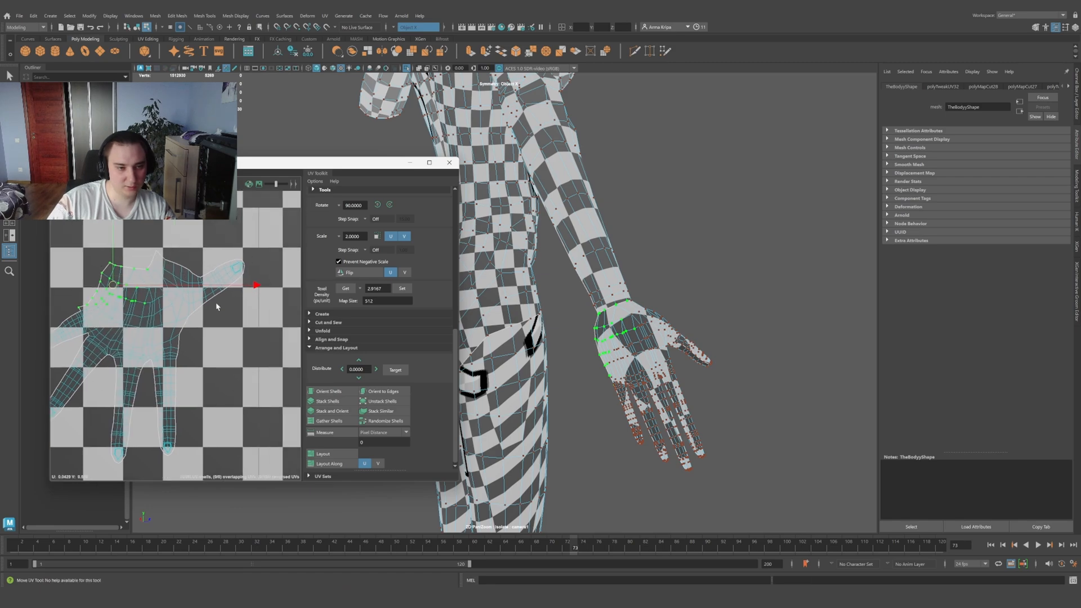
Step: Select the thumb's UVs on the upper hand shell, growing the selection from the tip into the palm, and unfold them
left_click(246, 266)
key("shift+period")
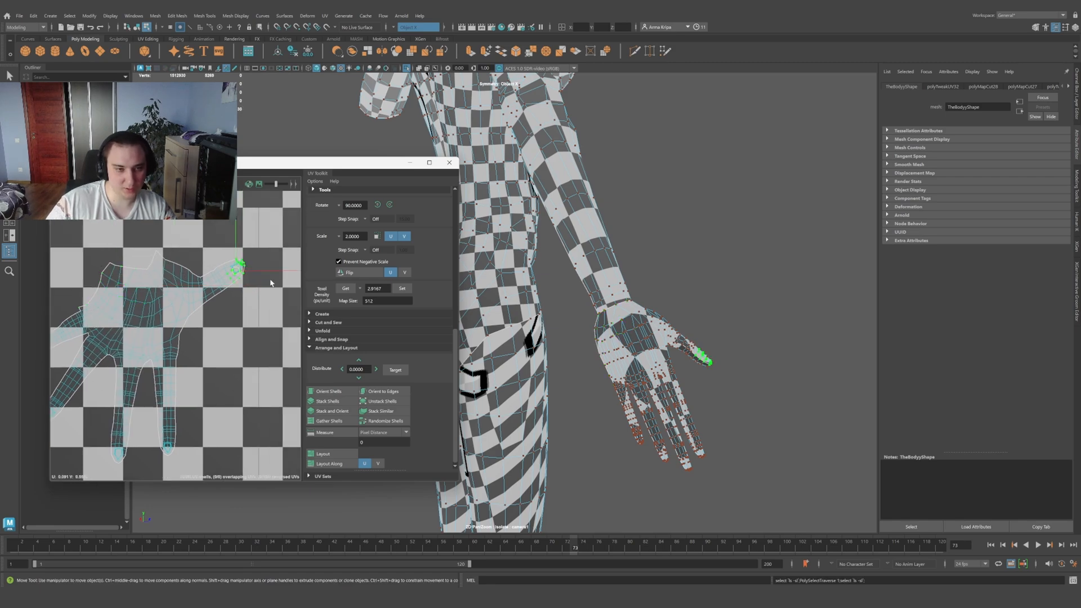
key("shift+period")
key("shift+period")
key("shift+period")
key("shift+period")
key("shift+period")
right_click_drag(159, 281, 106, 278, "shift")
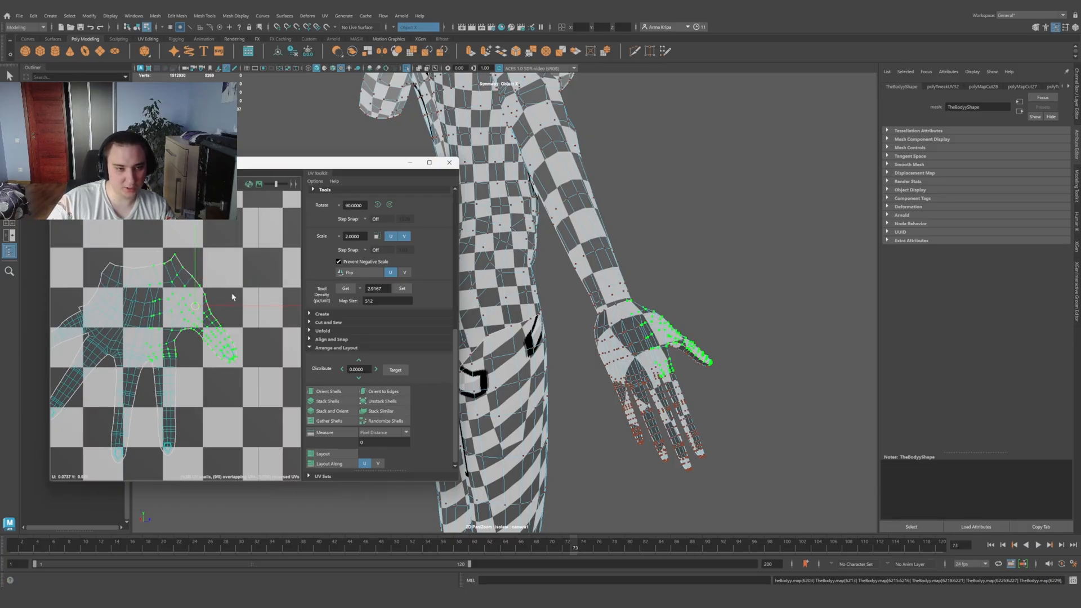
Step: Select the wrist border UVs of the upper hand shell and straighten them into a horizontal line
scroll(229, 332, "down", 2)
left_click_drag(675, 332, 653, 332, "alt")
scroll(195, 287, "up", 3)
left_click(181, 258)
double_click(88, 271, "shift")
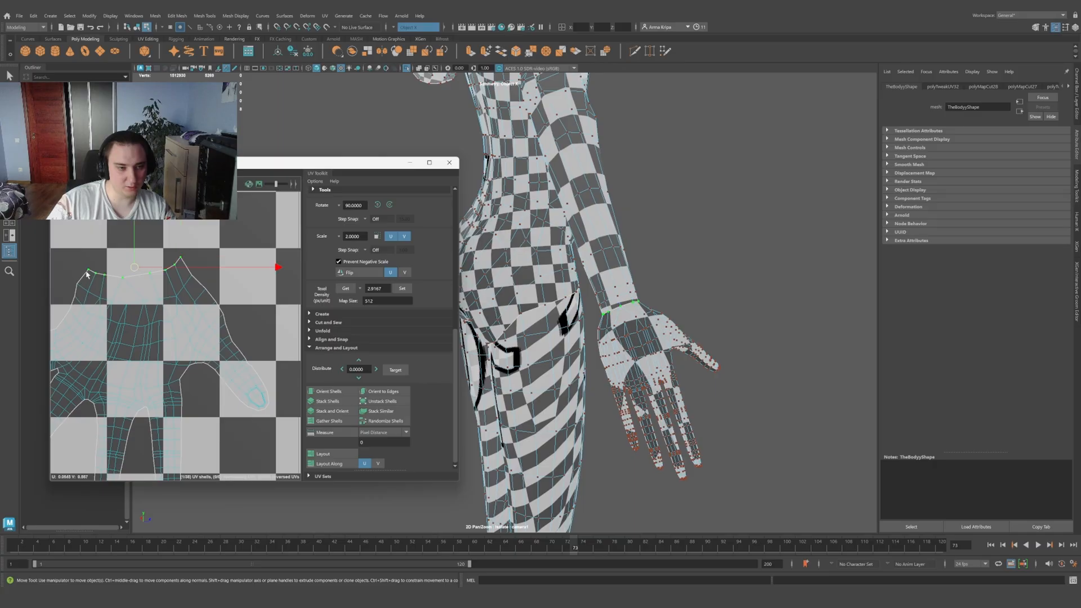
right_click_drag(88, 271, 146, 236, "shift")
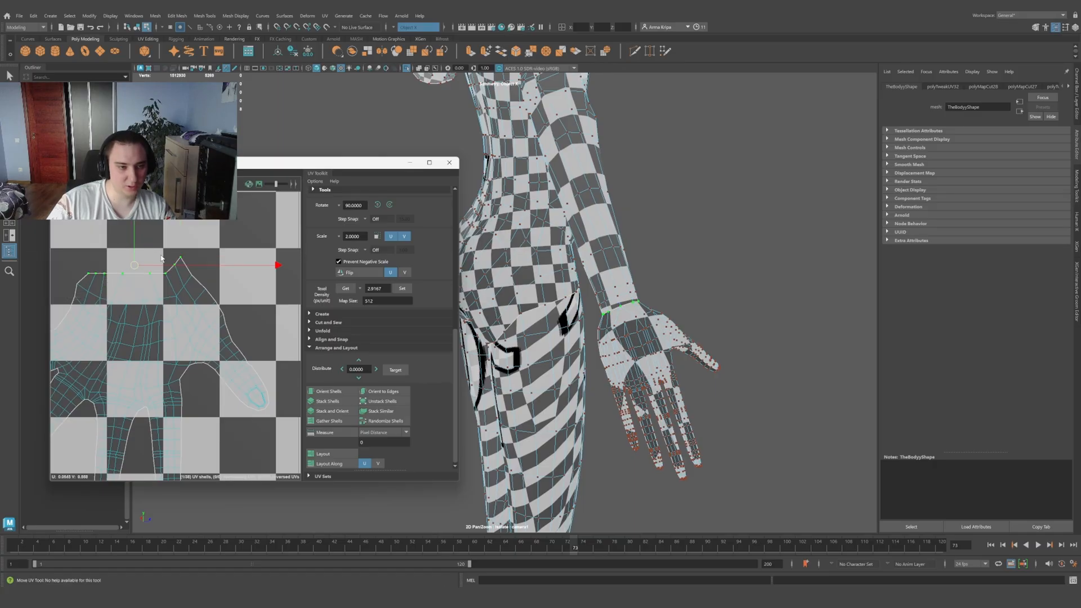
Step: Align the thumb-side corner UV with the straightened wrist border and move the whole border up slightly
left_click(180, 257)
mouse_move(506, 315)
left_mouse_down("alt")
mouse_move(579, 309)
mouse_move(486, 313)
left_mouse_up("alt")
scroll(169, 259, "up", 1)
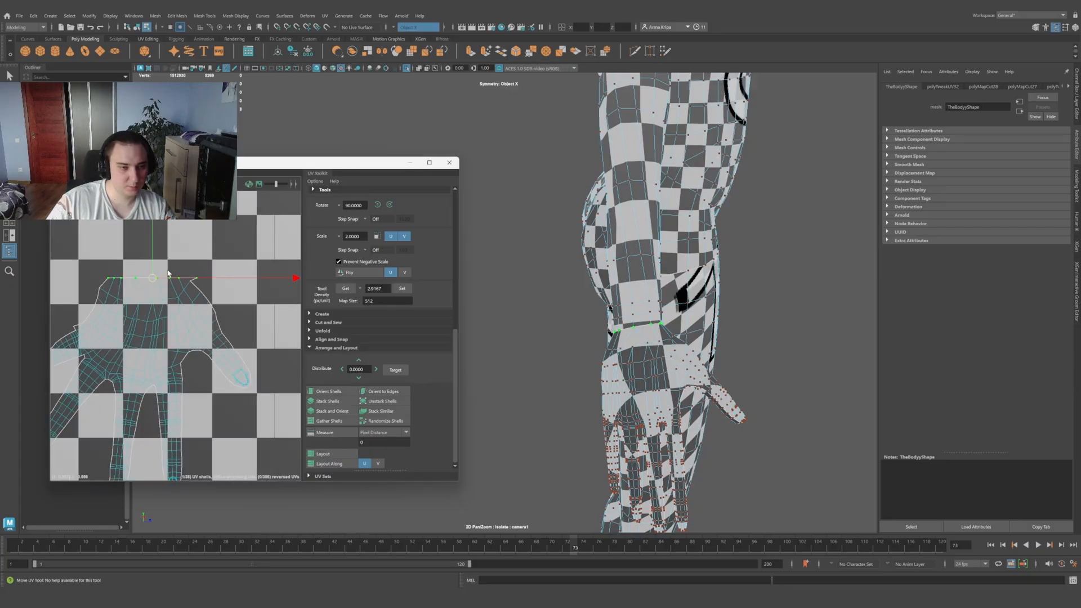
left_click_drag(153, 278, 152, 271)
Step: Select the rows of UVs just below the straightened wrist border and unfold them
left_click_drag(227, 328, 112, 279)
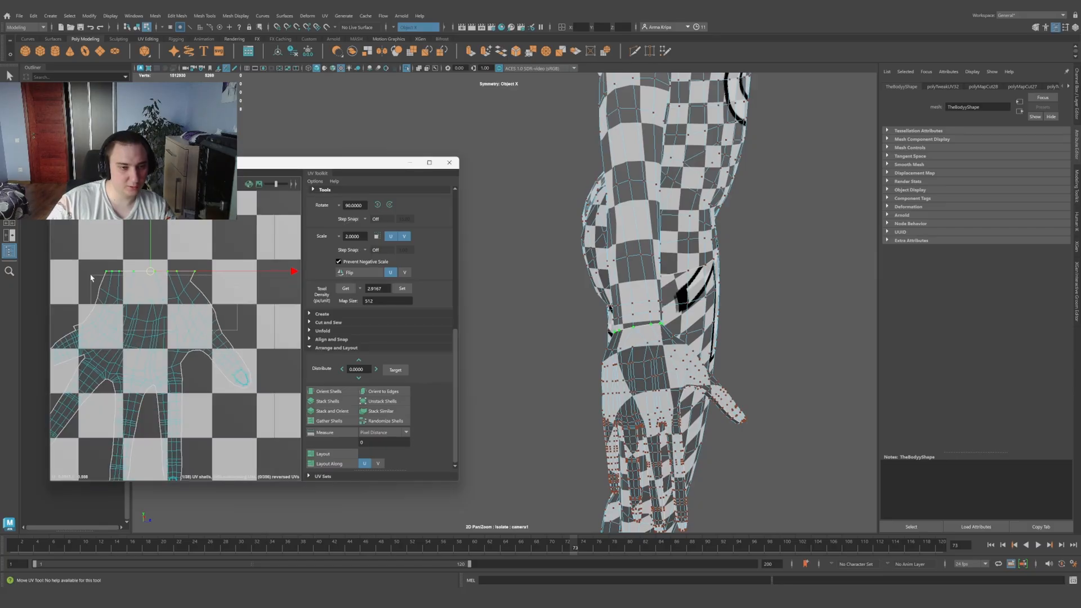
right_click_drag(117, 275, 29, 275, "shift")
middle_click_drag(127, 315, 197, 313, "alt")
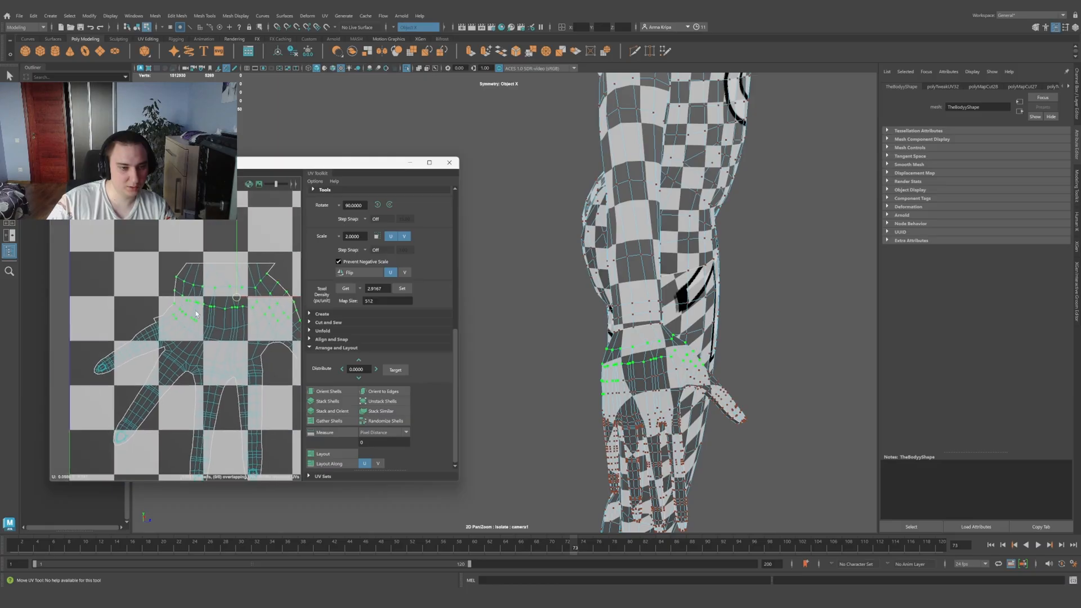
Step: Try to unfold the entire upper hand shell at once and undo the unfold
double_click(220, 318)
right_click_drag(194, 276, 91, 274, "shift")
scroll(194, 311, "down", 5)
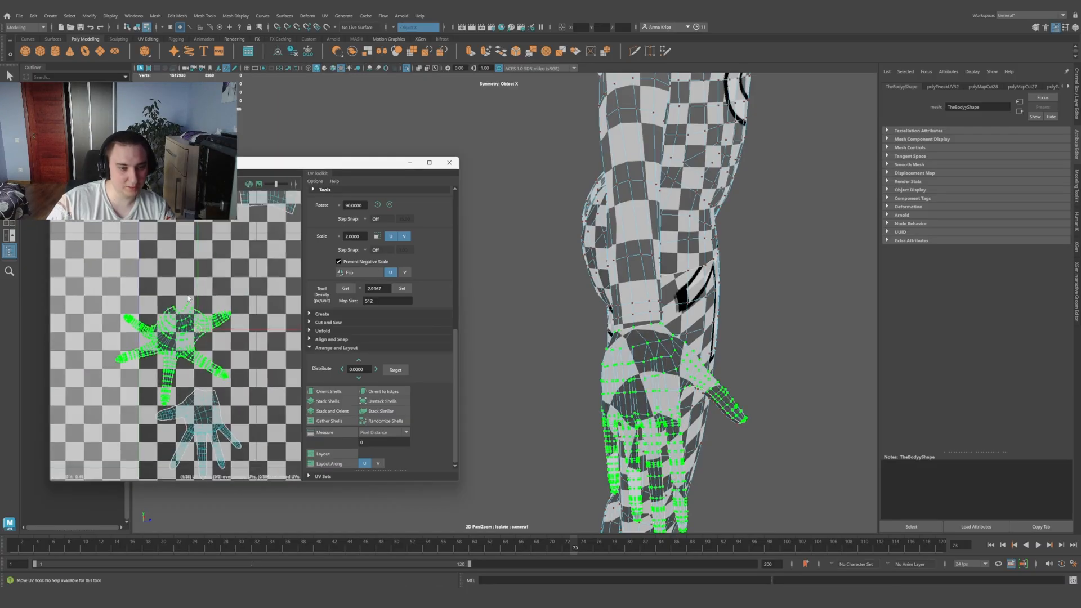
key("ctrl+z")
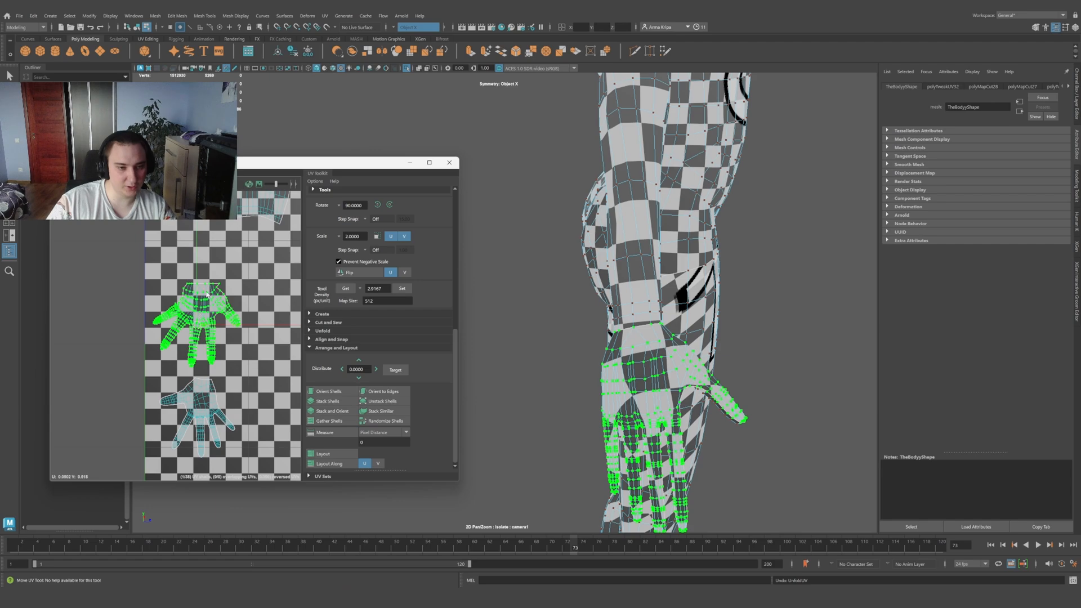
Step: Select the upper hand shell's UVs and rotate them slightly counterclockwise so the fingers point straight down
key("f")
left_click_drag(252, 283, 197, 280)
scroll(219, 314, "down", 2)
scroll(219, 315, "down", 1)
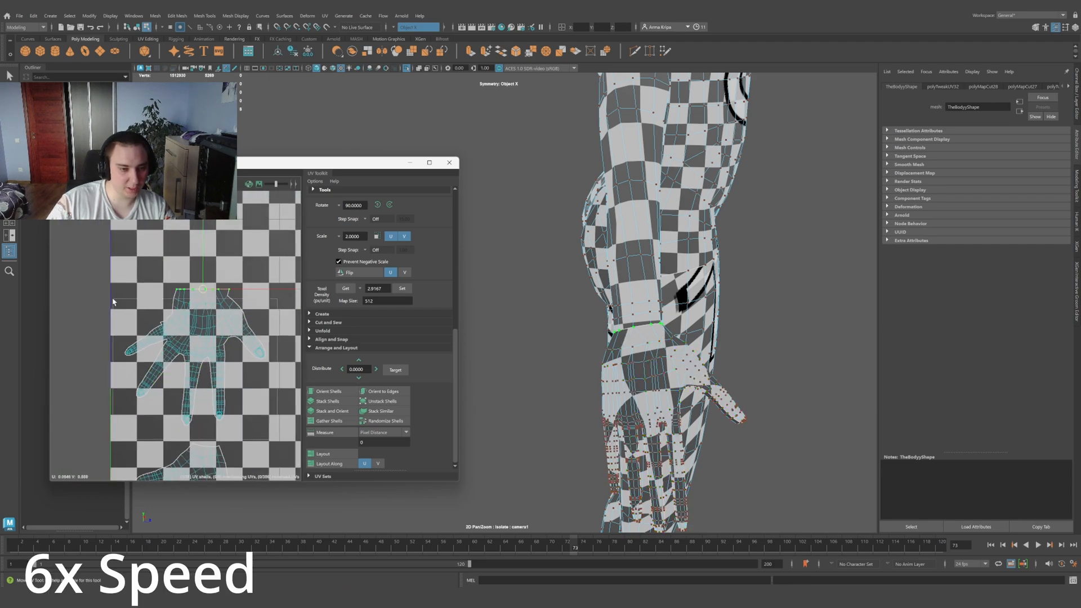
left_click_drag(113, 301, 264, 448)
key("e")
left_click_drag(265, 232, 242, 223)
scroll(218, 310, "down", 5)
scroll(218, 309, "up", 5)
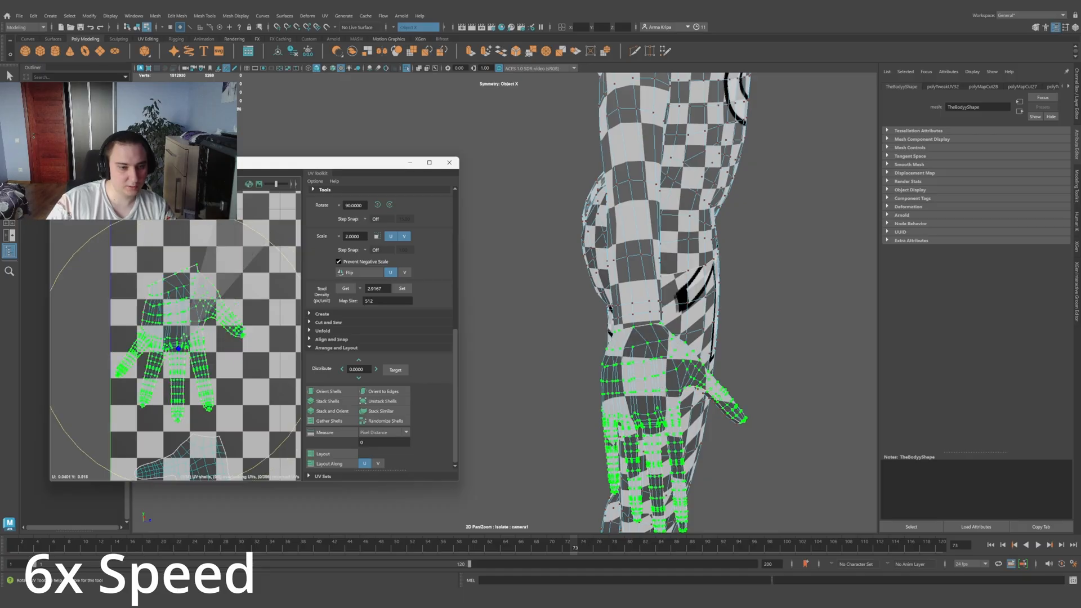
Step: Select the UVs along the wrist end of the rotated upper hand shell and unfold them
key("w")
left_click_drag(665, 360, 569, 361, "alt")
left_click_drag(153, 262, 252, 302)
right_click_drag(229, 264, 236, 287, "shift")
scroll(225, 282, "down", 4)
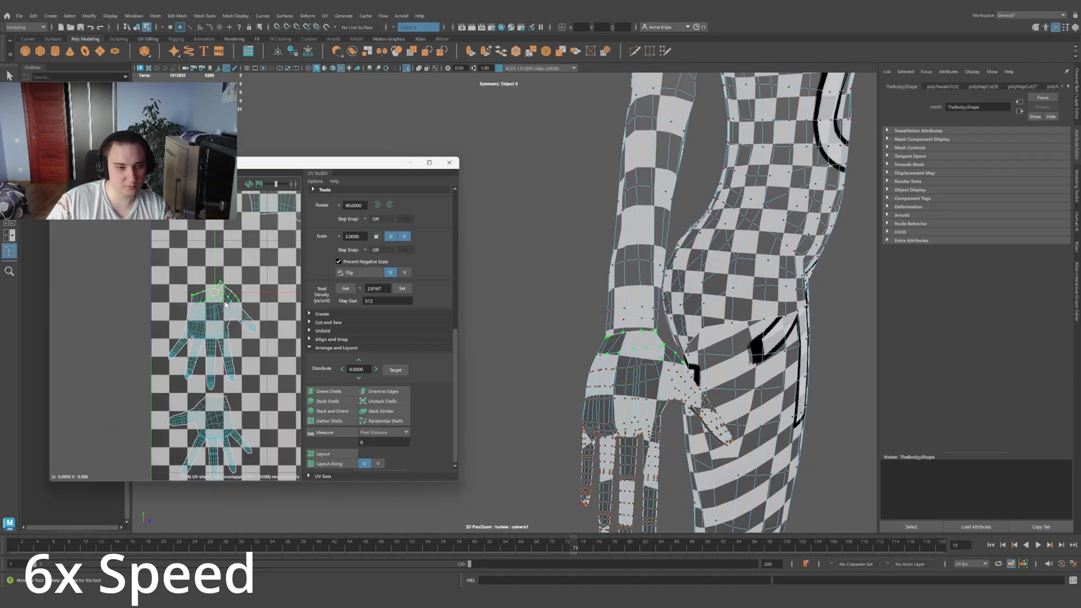
scroll(214, 275, "up", 5)
scroll(173, 269, "down", 2)
Step: Select the thumb's UVs on the lower hand shell, grow the selection to its base, and unfold them
left_click_drag(644, 381, 620, 354, "alt")
scroll(667, 392, "up", 4)
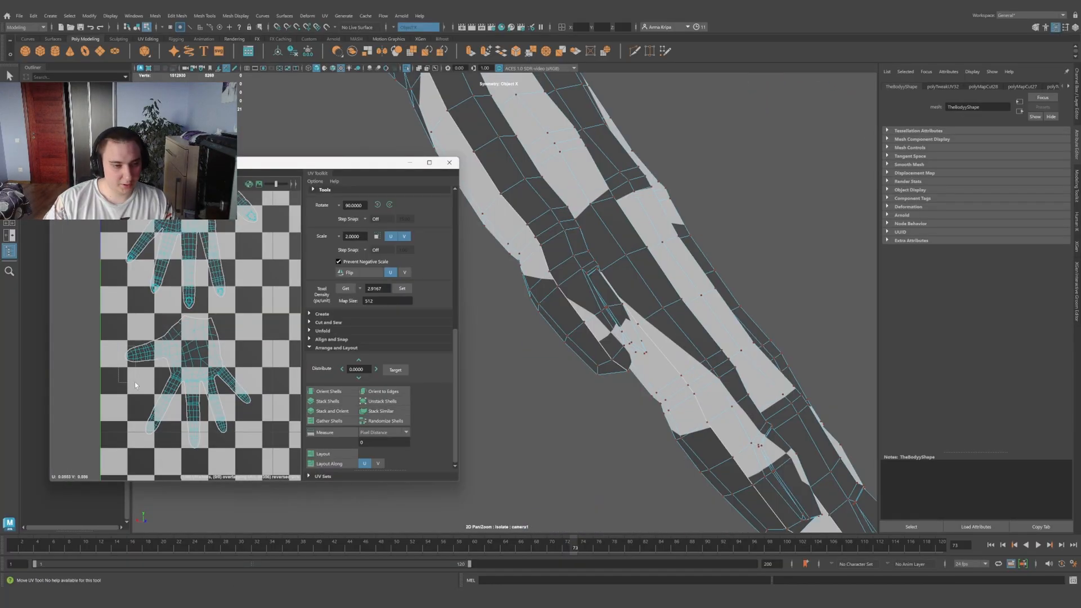
left_click_drag(117, 340, 138, 378)
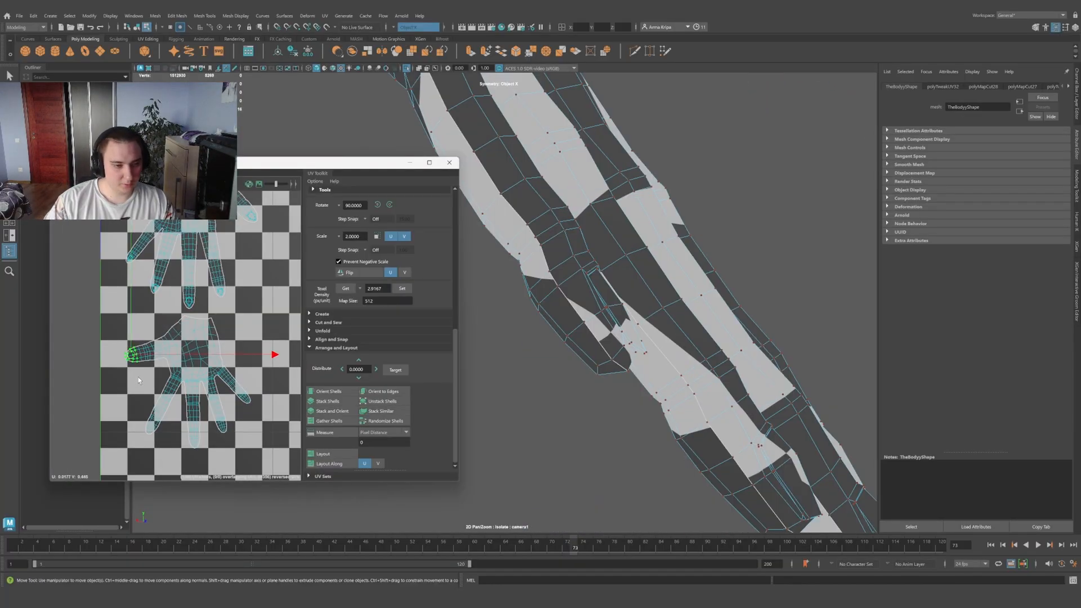
key("shift+period")
key("shift+period")
key("shift+period")
key("shift+period")
key("shift+period")
key("shift+period")
left_click_drag(586, 343, 647, 364, "alt")
right_click_drag(166, 342, 140, 341, "shift")
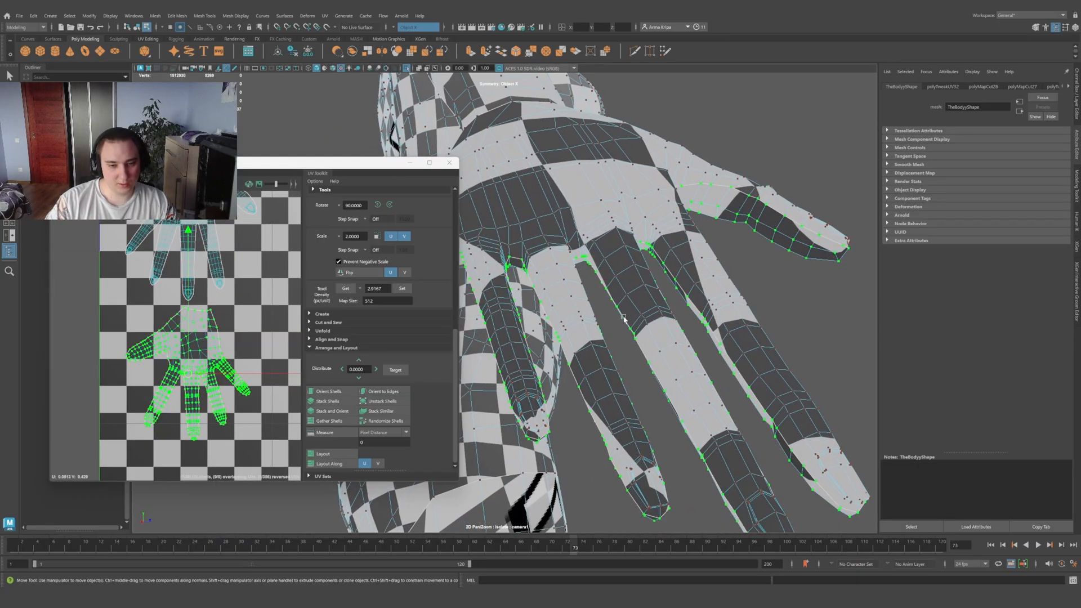
Step: Switch to edge selection and select the edge loops around the fingernails on the hand mesh
scroll(629, 448, "up", 3)
middle_click_drag(630, 449, 584, 321, "alt")
scroll(585, 323, "up", 3)
left_click_drag(586, 323, 545, 357, "alt")
right_click_drag(544, 351, 550, 316)
left_click(522, 343)
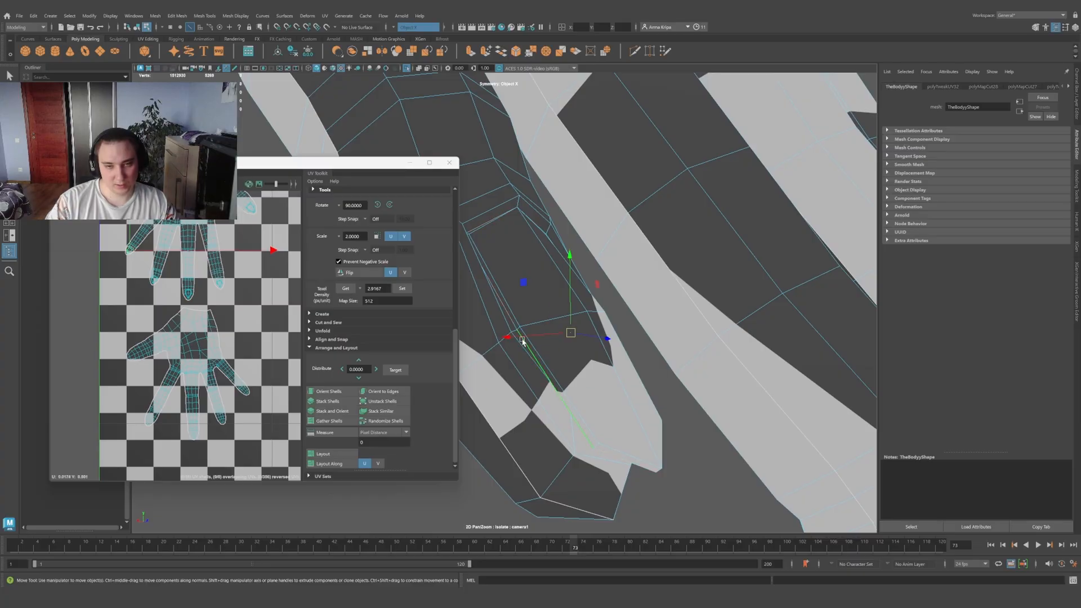
left_click_drag(569, 334, 545, 311, "alt")
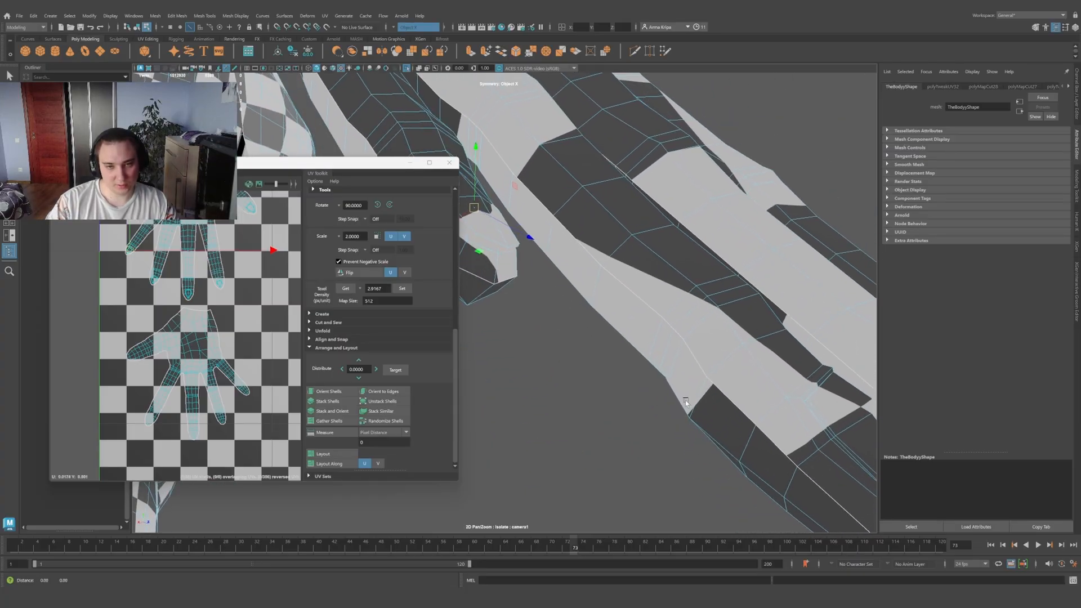
middle_click_drag(684, 400, 495, 331, "alt")
left_click(542, 348)
left_click_drag(542, 348, 512, 281, "alt")
left_click(564, 345)
right_click_drag(511, 282, 616, 321, "alt")
left_click_drag(615, 321, 769, 294, "alt")
middle_click_drag(769, 295, 569, 340, "alt")
scroll(569, 340, "up", 4)
left_click_drag(613, 282, 599, 300, "alt")
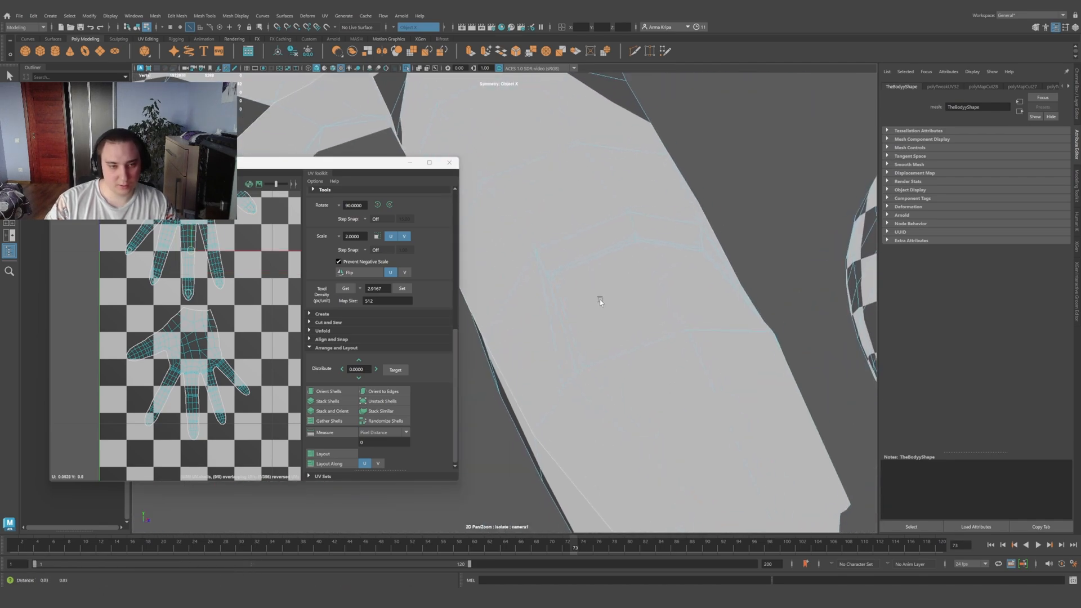
scroll(595, 305, "up", 4)
double_click(600, 318, "shift")
Step: Cut the UVs along the selected fingernail edge loops to separate the nails from the upper hand shell
scroll(600, 319, "down", 10)
scroll(190, 295, "up", 3)
scroll(188, 295, "down", 4)
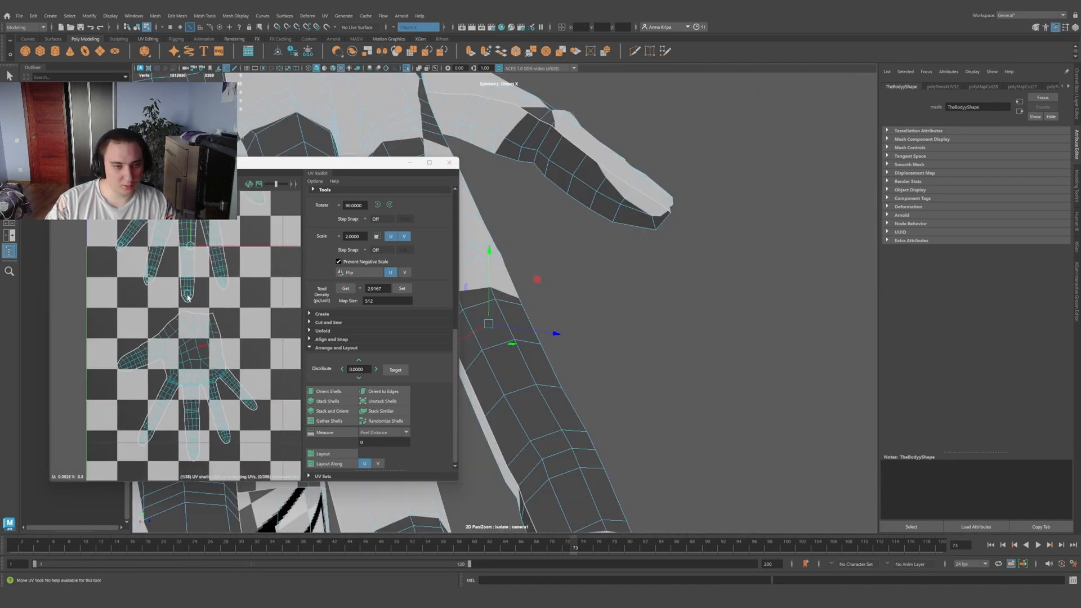
scroll(190, 294, "up", 12)
scroll(190, 294, "up", 1)
scroll(190, 295, "down", 5)
scroll(225, 345, "up", 6)
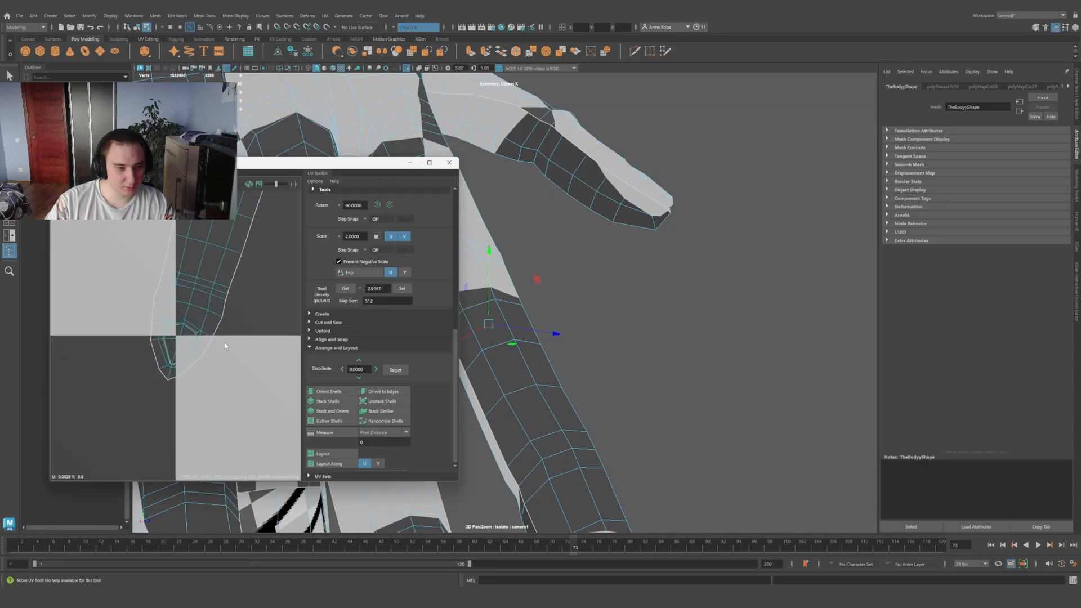
scroll(225, 345, "down", 5)
scroll(272, 301, "up", 5)
scroll(523, 338, "down", 4)
left_click_drag(524, 337, 569, 389, "alt")
right_click_drag(232, 272, 231, 297, "shift")
scroll(186, 281, "down", 6)
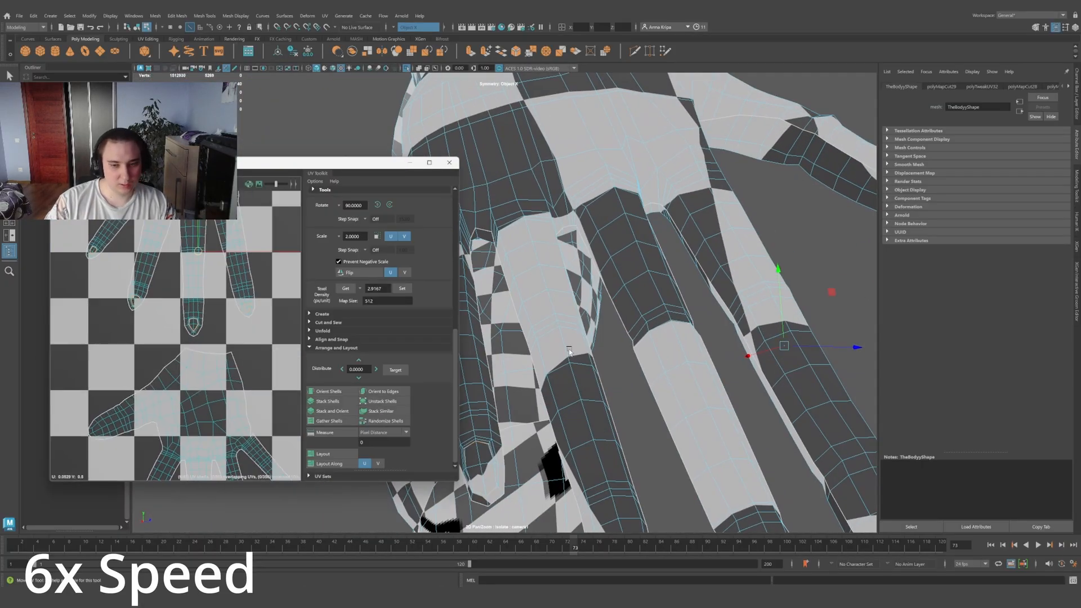
Step: Select the five separated nail UV shells and move them down off the fingertips of the upper hand shell
right_click_drag(145, 329, 206, 331)
left_click(93, 253)
left_click(134, 302, "shift")
left_click(193, 325, "shift")
left_click(247, 308, "shift")
scroll(247, 307, "down", 3)
left_click(236, 277, "shift")
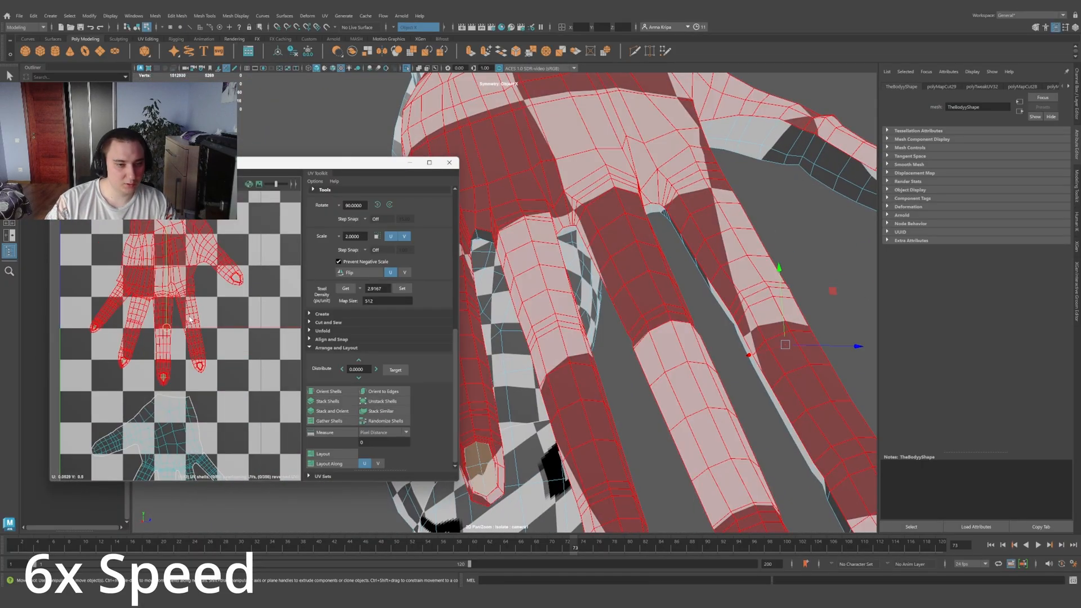
left_click_drag(167, 326, 162, 353)
Step: Select the fingertip UVs of the upper hand shell finger by finger, unfold them around the nail openings, and save the scene
right_click_drag(239, 315, 201, 319, "shift")
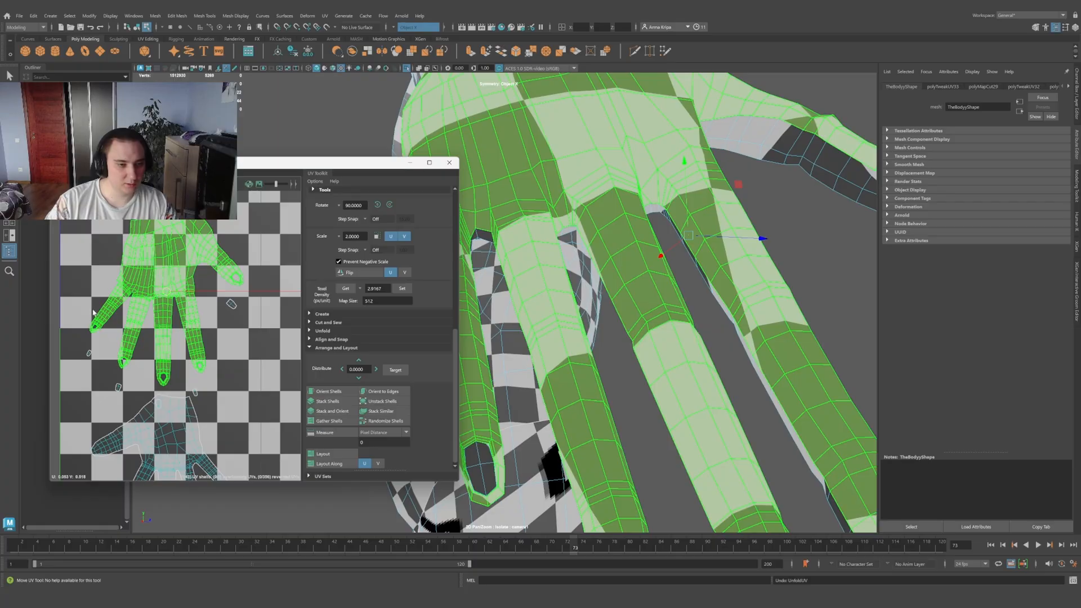
mouse_move(84, 306)
right_mouse_down()
mouse_move(54, 304)
mouse_move(91, 309)
right_mouse_up()
left_click_drag(107, 344, 85, 296)
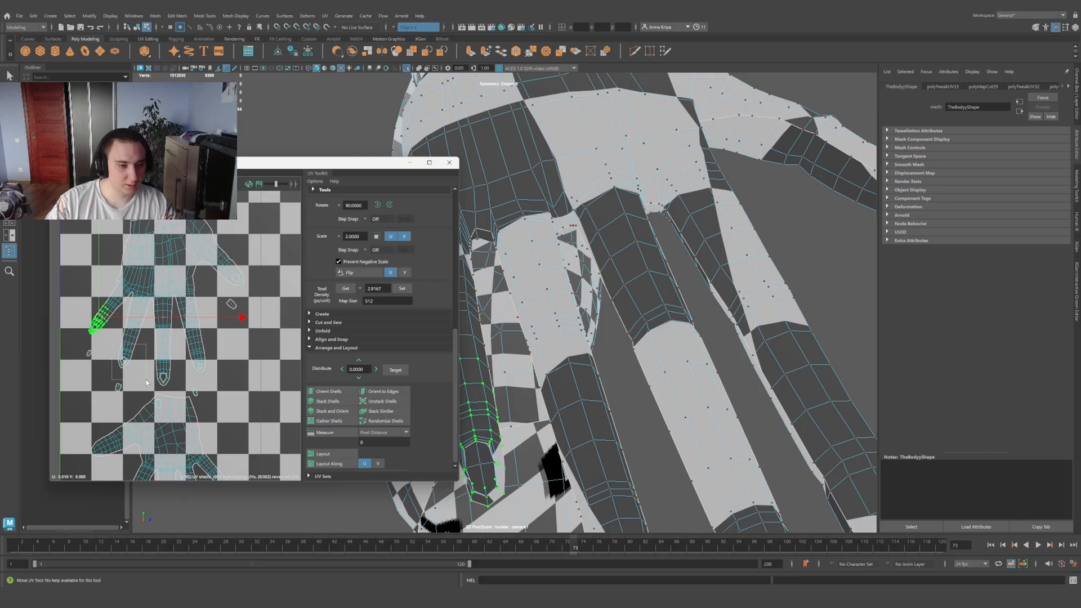
left_click_drag(113, 345, 181, 395)
left_click_drag(184, 345, 210, 379)
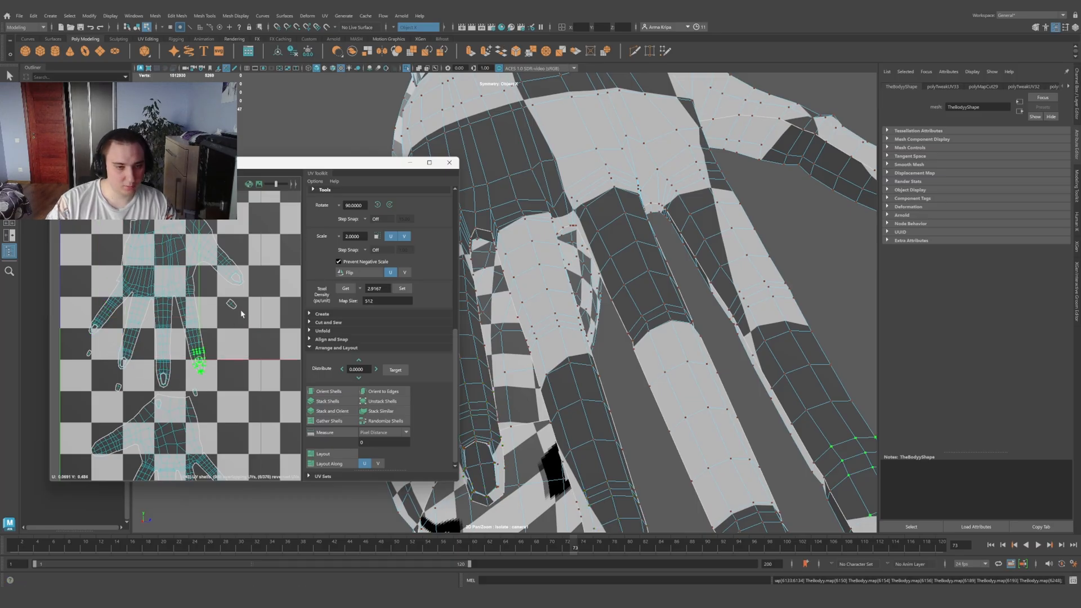
left_click_drag(225, 260, 238, 295)
key("ctrl+s")
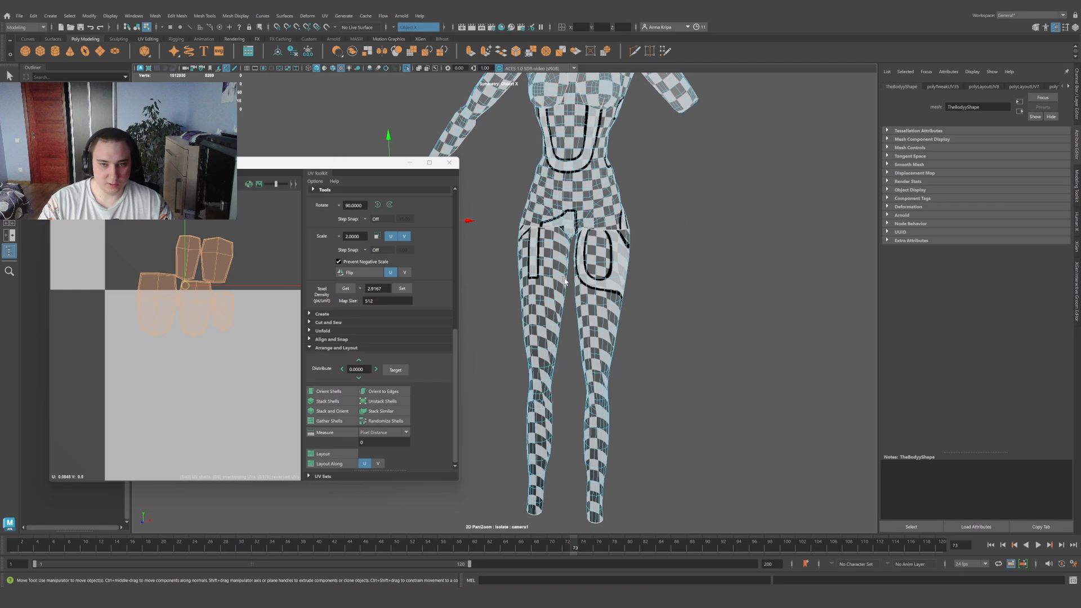
Step: Select the inner-leg edges running from the crotch down both legs and cut the leg UVs along them
right_click(557, 267)
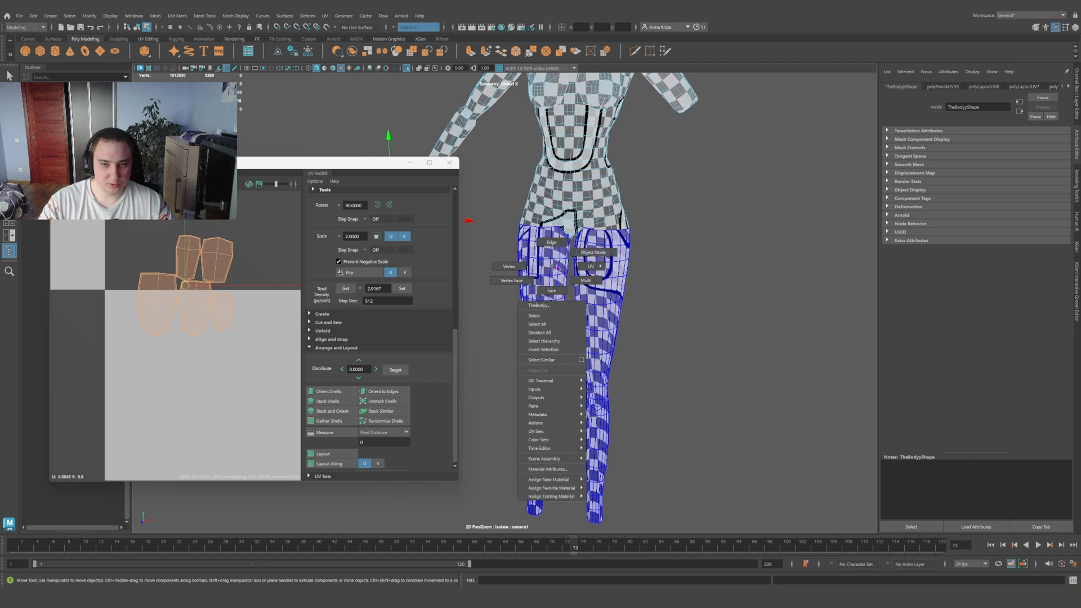
left_click(593, 252)
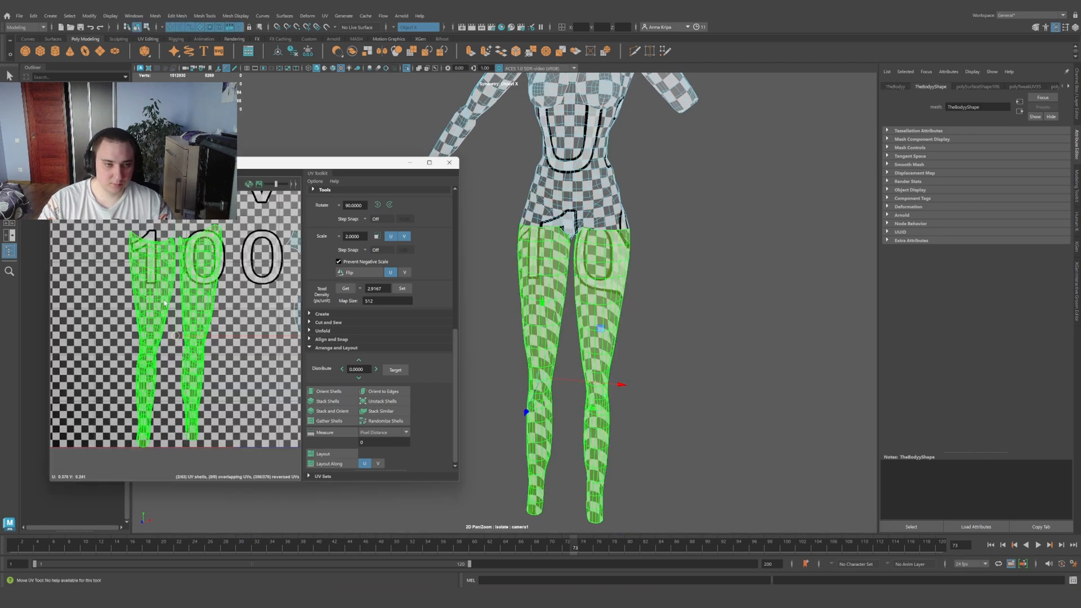
middle_click_drag(581, 331, 517, 392, "alt")
scroll(511, 338, "up", 5)
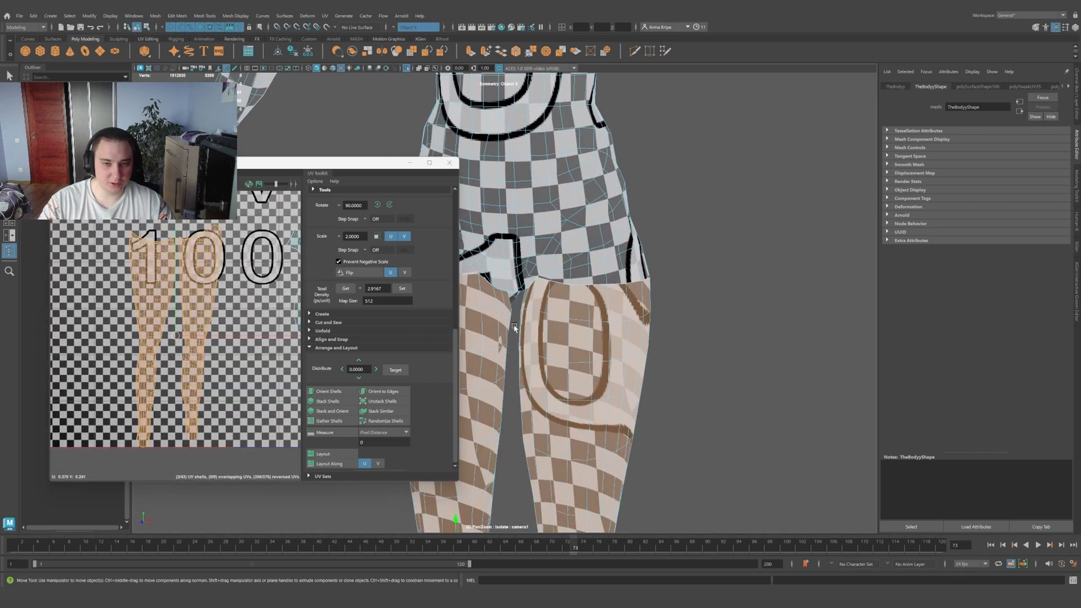
right_click_drag(493, 337, 494, 317)
scroll(507, 309, "up", 6)
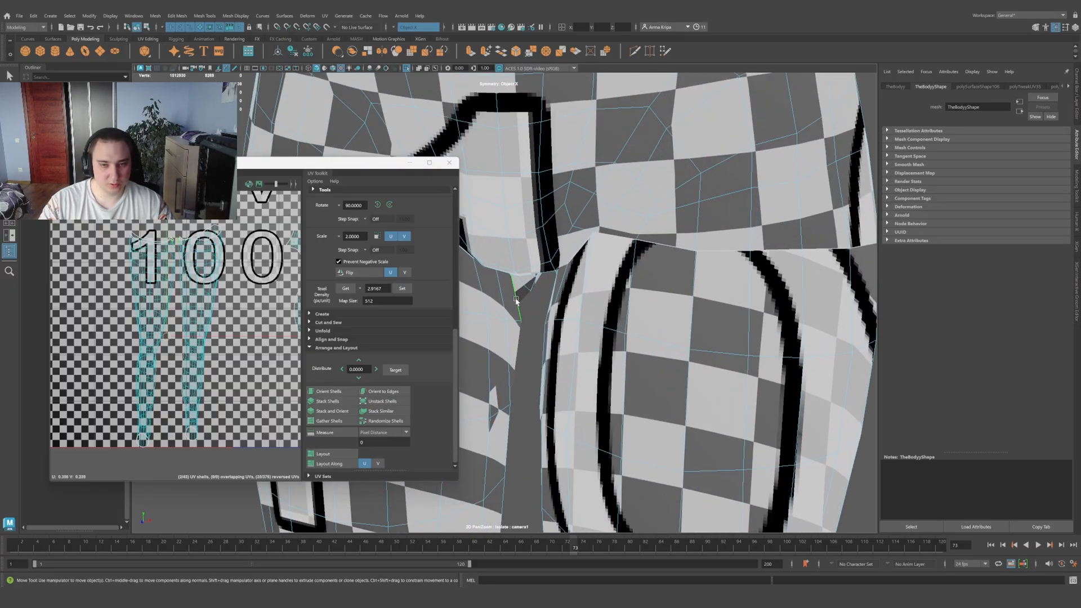
middle_click_drag(516, 300, 524, 203, "alt")
scroll(524, 204, "down", 10)
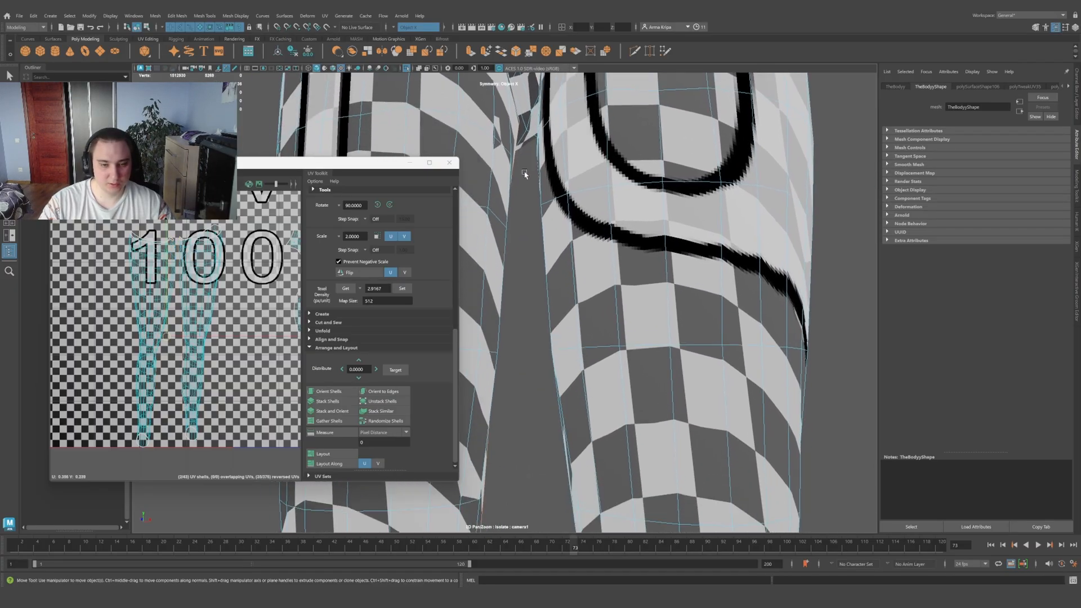
scroll(696, 226, "up", 10)
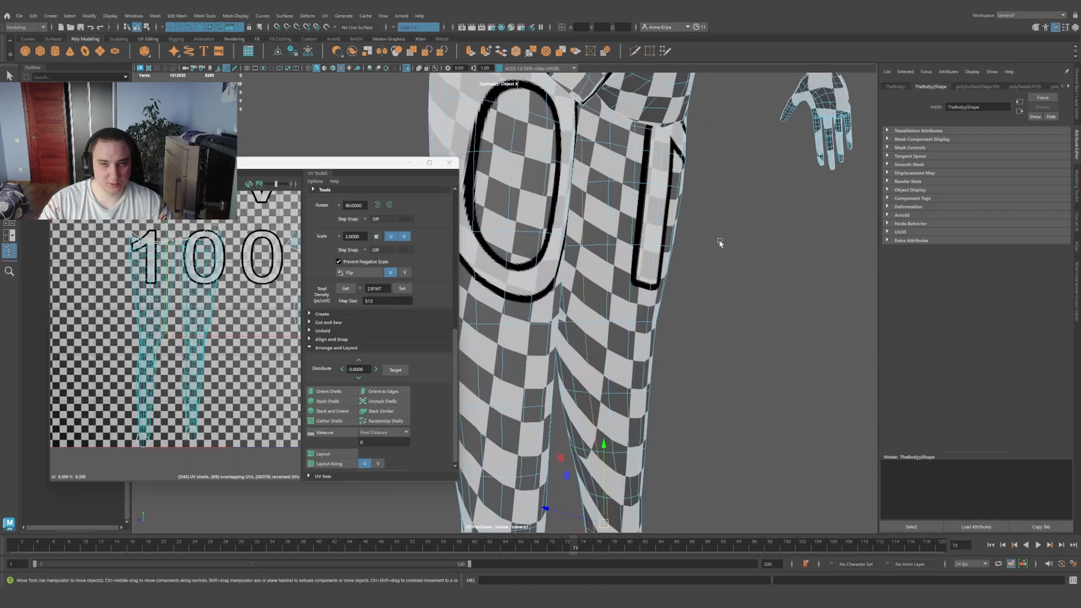
left_click_drag(664, 242, 650, 240, "alt")
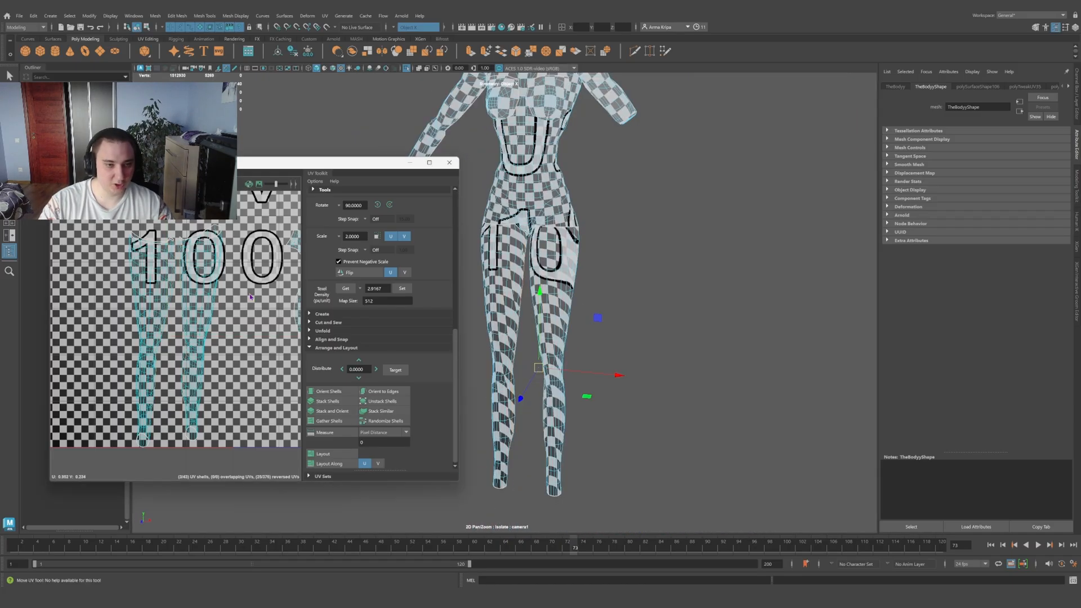
right_click(251, 313)
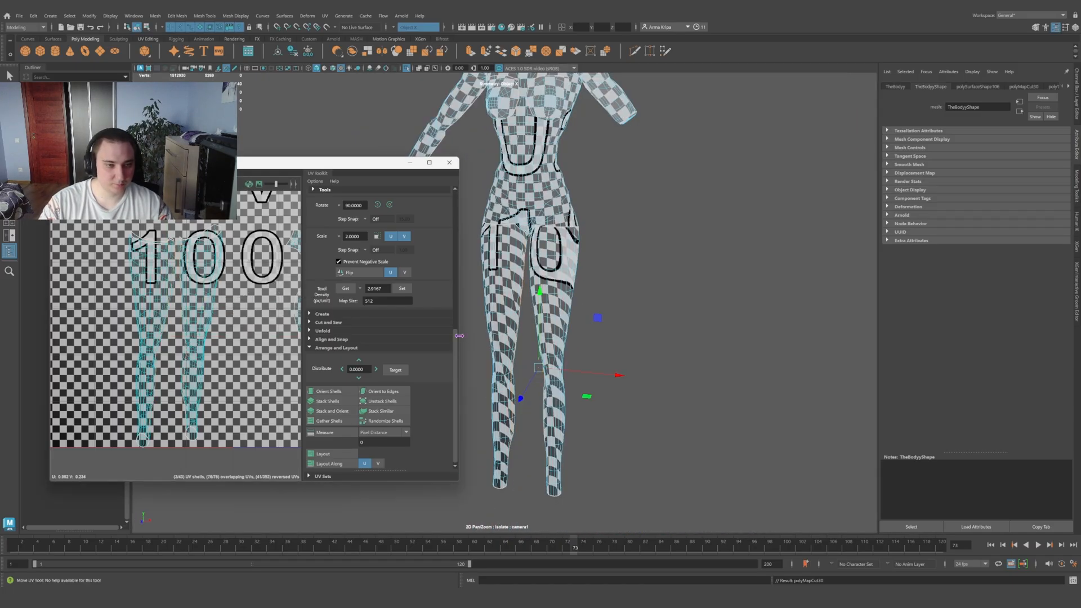
right_click_drag(259, 314, 299, 312)
Step: Unfold both cut leg UV shells, orient them upright and unstack them side by side
double_click(155, 290)
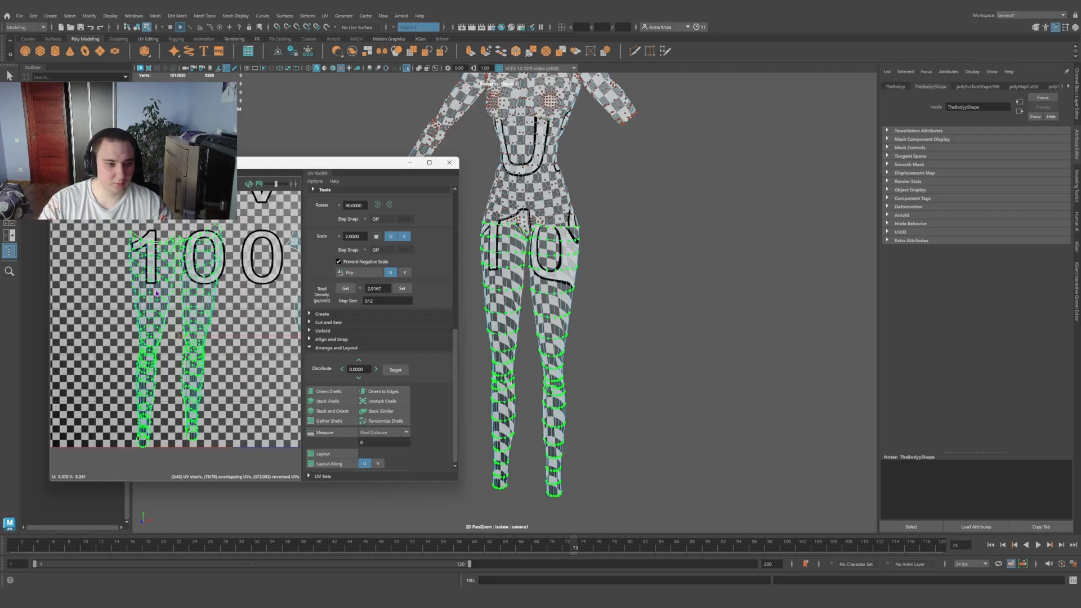
right_click_drag(155, 290, 117, 290, "shift")
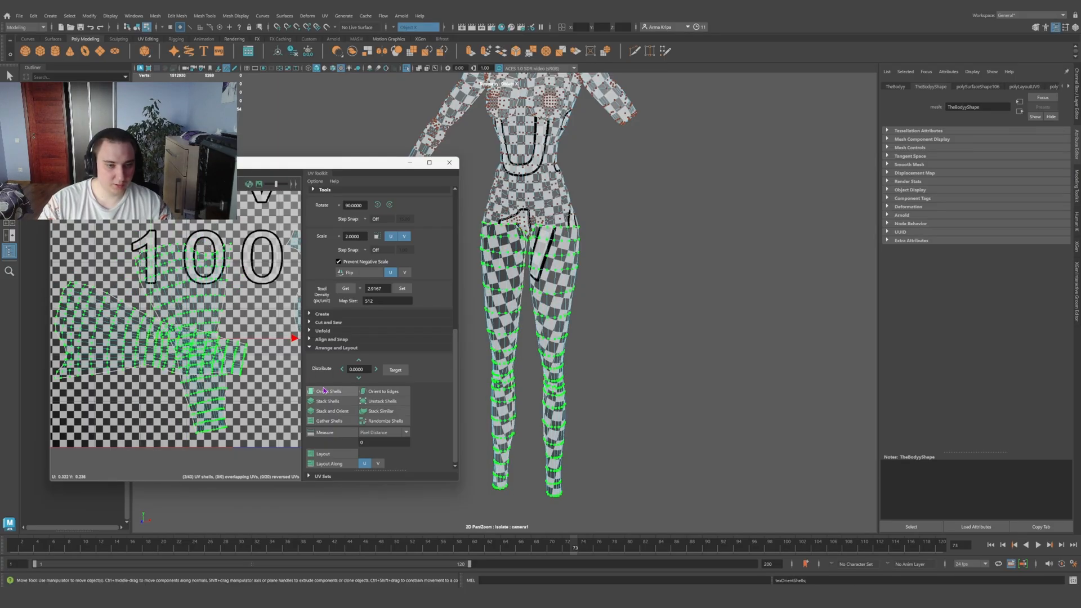
left_click(376, 401)
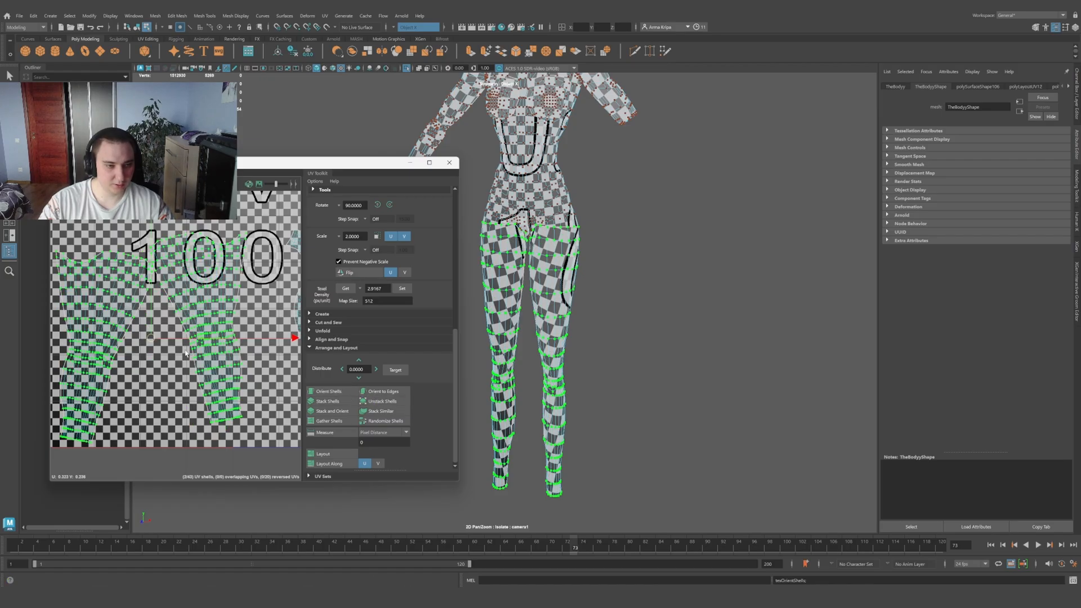
Step: Examine the checker pattern on the hips, crotch and thighs from front and back for remaining distortion
scroll(202, 360, "down", 2)
scroll(626, 357, "up", 6)
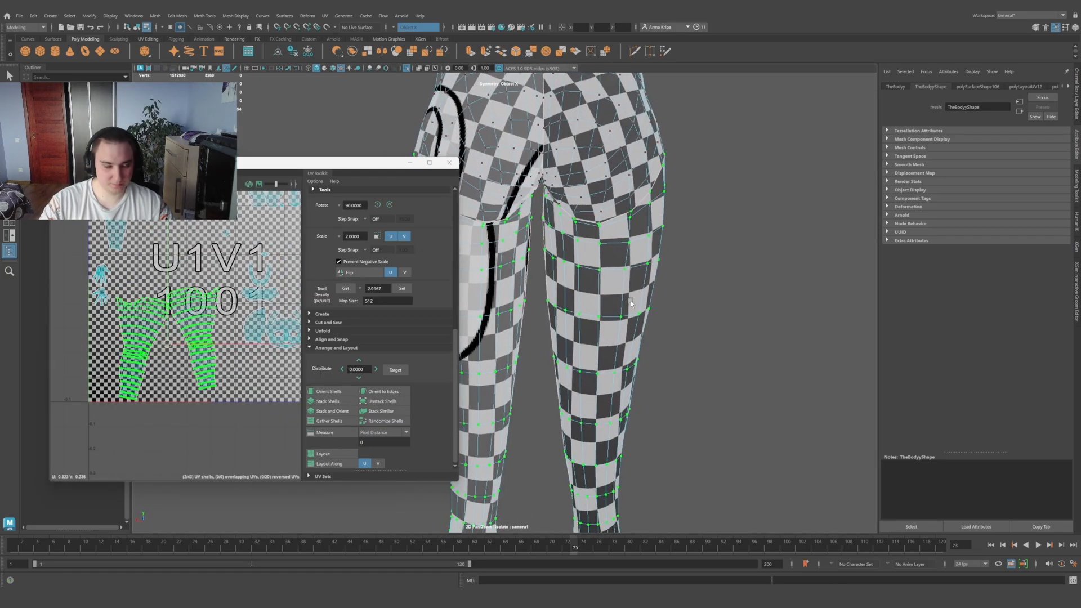
scroll(626, 357, "up", 2)
left_click_drag(625, 357, 659, 337, "alt")
left_click_drag(641, 273, 637, 300, "alt")
scroll(600, 226, "up", 3)
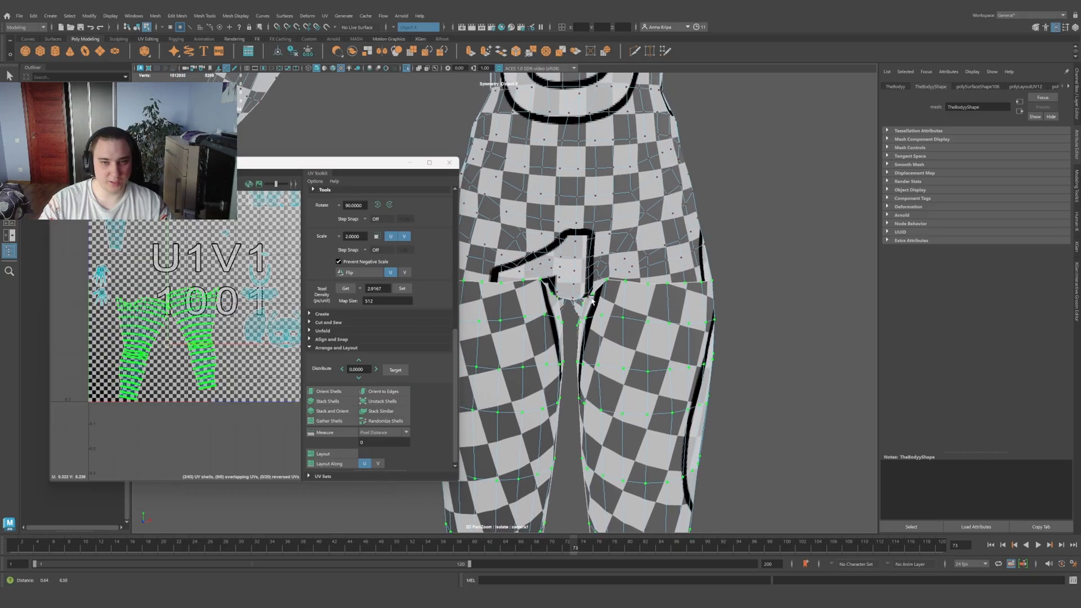
scroll(597, 304, "up", 4)
scroll(620, 332, "down", 5)
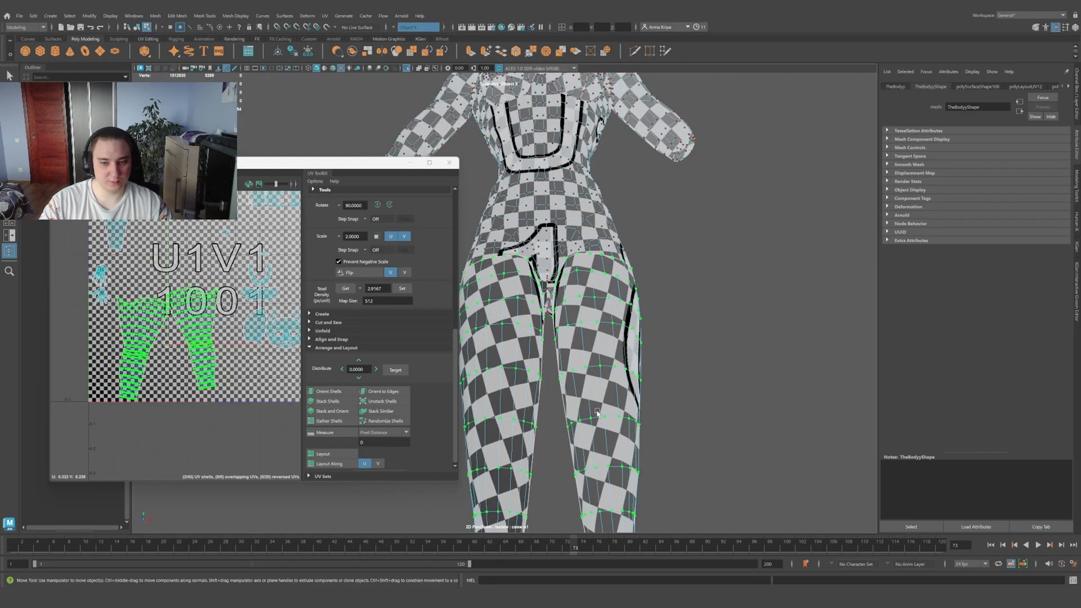
scroll(596, 417, "up", 2)
Step: Select the edge loops around both knees and cut the leg UVs there to separate thighs from lower legs
middle_click_drag(589, 507, 578, 417, "alt")
middle_click_drag(567, 454, 572, 330, "alt")
scroll(603, 333, "down", 4)
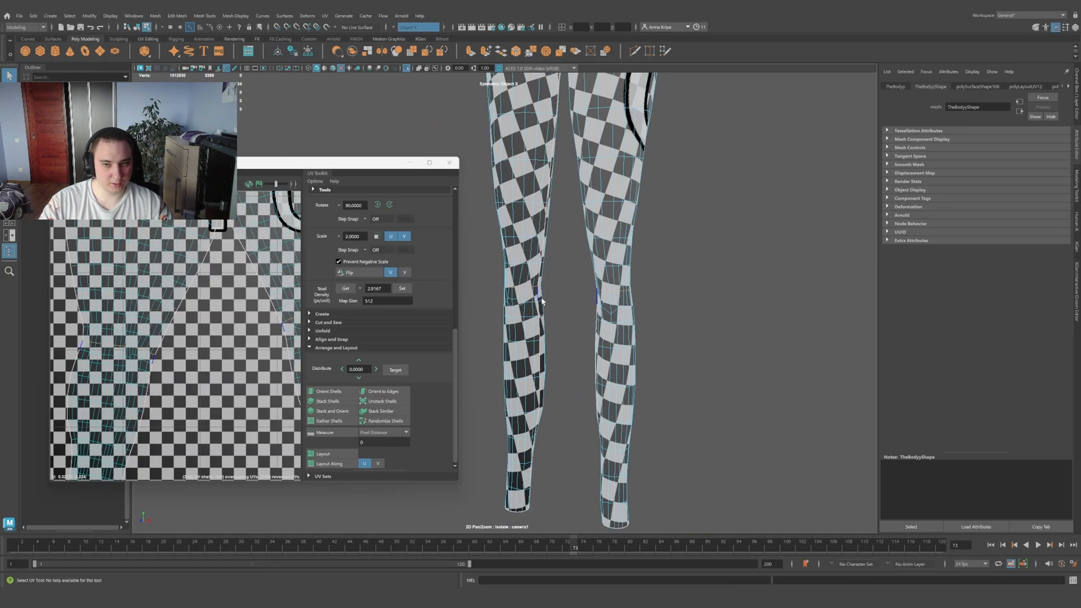
right_click(140, 353, "shift")
mouse_move(112, 352)
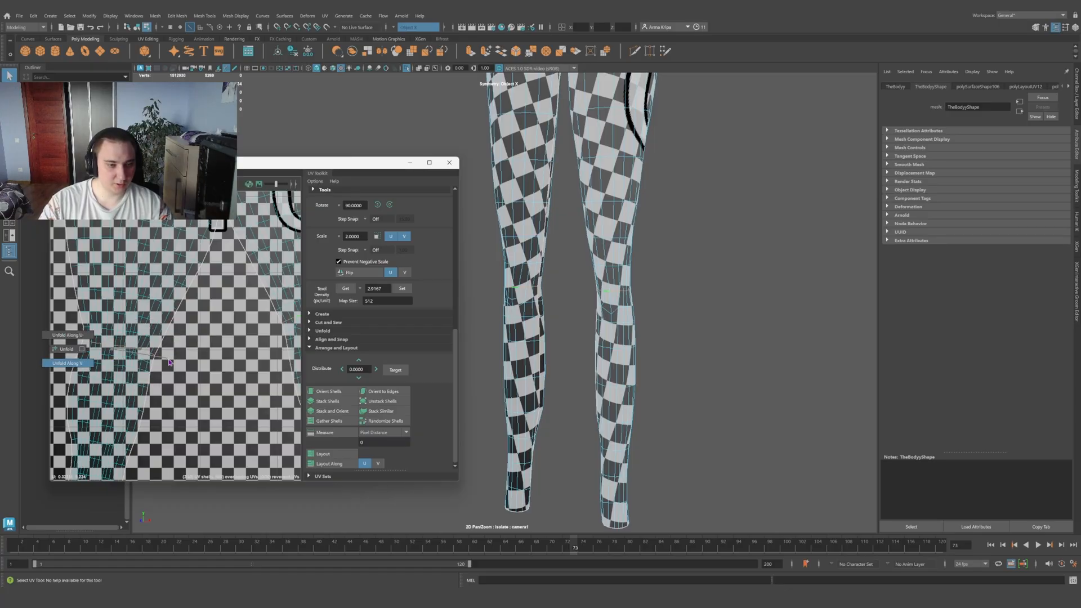
right_click_drag(169, 362, 170, 362, "shift")
scroll(495, 225, "down", 4)
left_click_drag(473, 203, 511, 188, "alt")
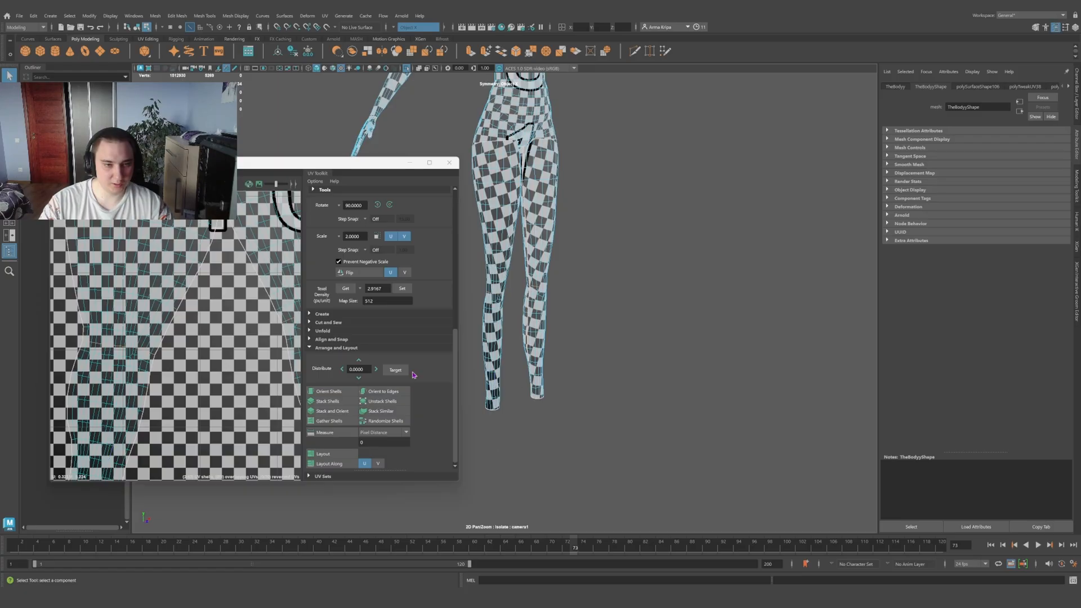
Step: Select the rows of UVs around the knee cut on both legs and unfold them
scroll(231, 349, "down", 5)
scroll(168, 349, "up", 6)
scroll(497, 312, "up", 1)
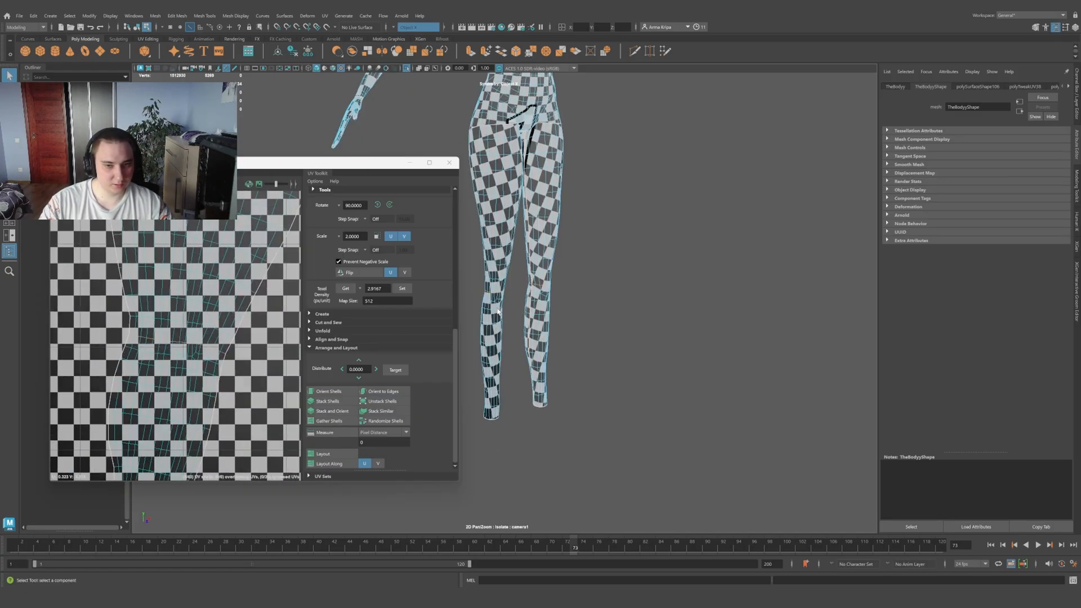
scroll(490, 298, "up", 2)
mouse_move(223, 344)
right_mouse_down("shift")
mouse_move(192, 357)
mouse_move(222, 354)
right_mouse_up("shift")
right_click_drag(176, 320, 92, 323, "shift")
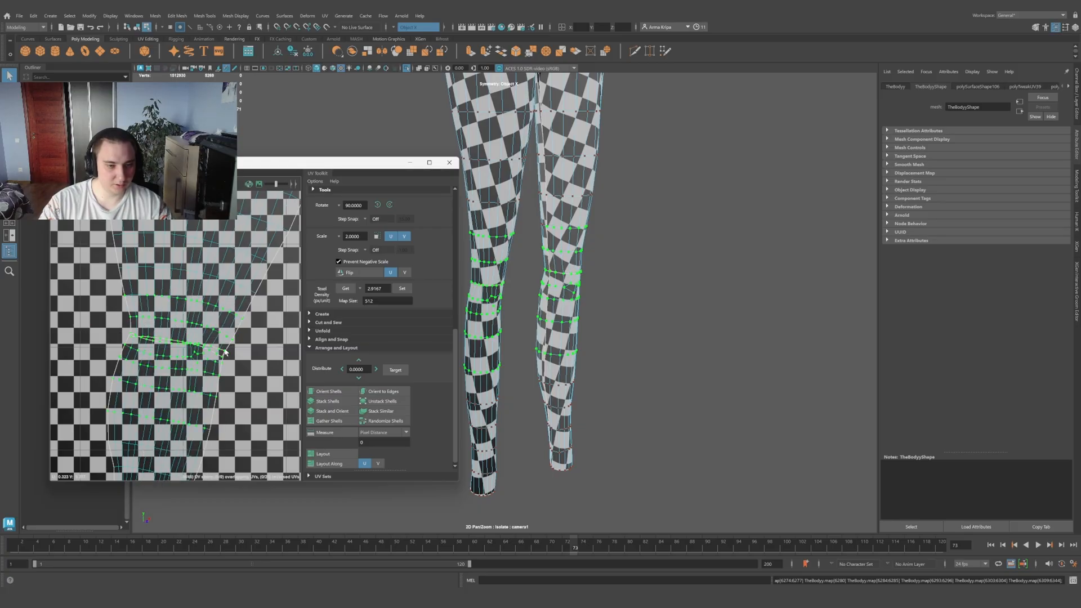
Step: Unfold the two thigh UV shells and the two lower-leg UV shells separately, checking the pattern around the knees
scroll(225, 352, "down", 5)
double_click(213, 331)
right_click_drag(213, 331, 131, 331, "shift")
scroll(240, 339, "up", 4)
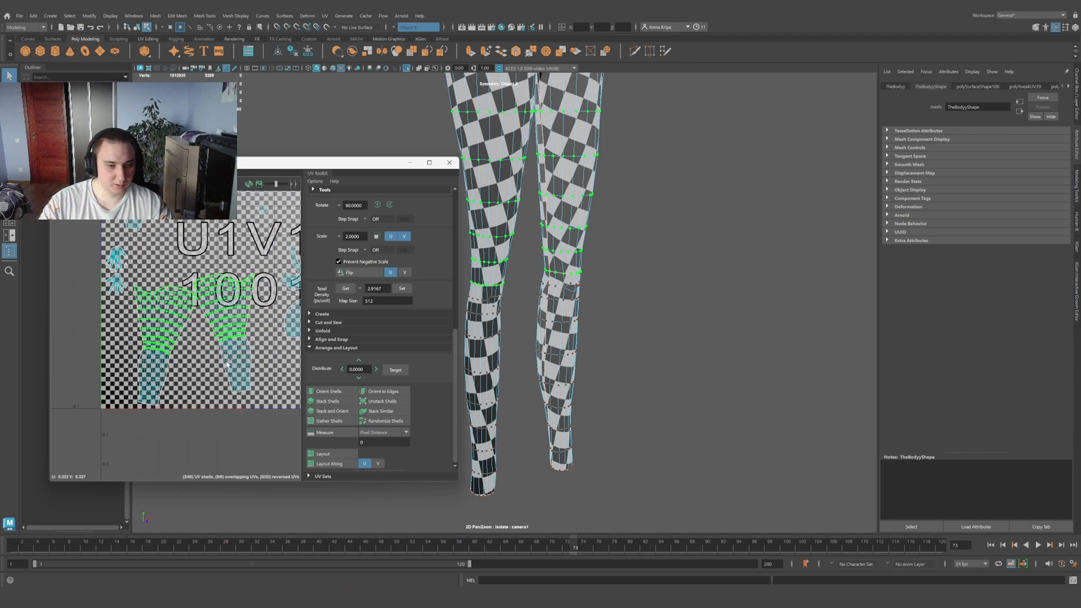
double_click(164, 376)
right_click_drag(163, 376, 73, 374, "shift")
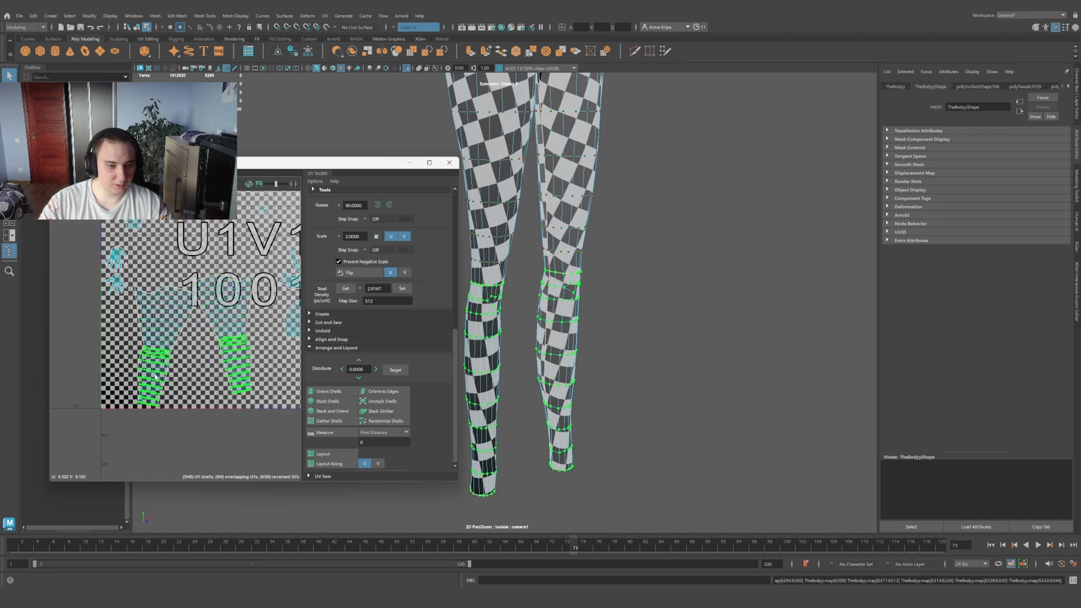
scroll(154, 375, "up", 4)
scroll(123, 312, "up", 6)
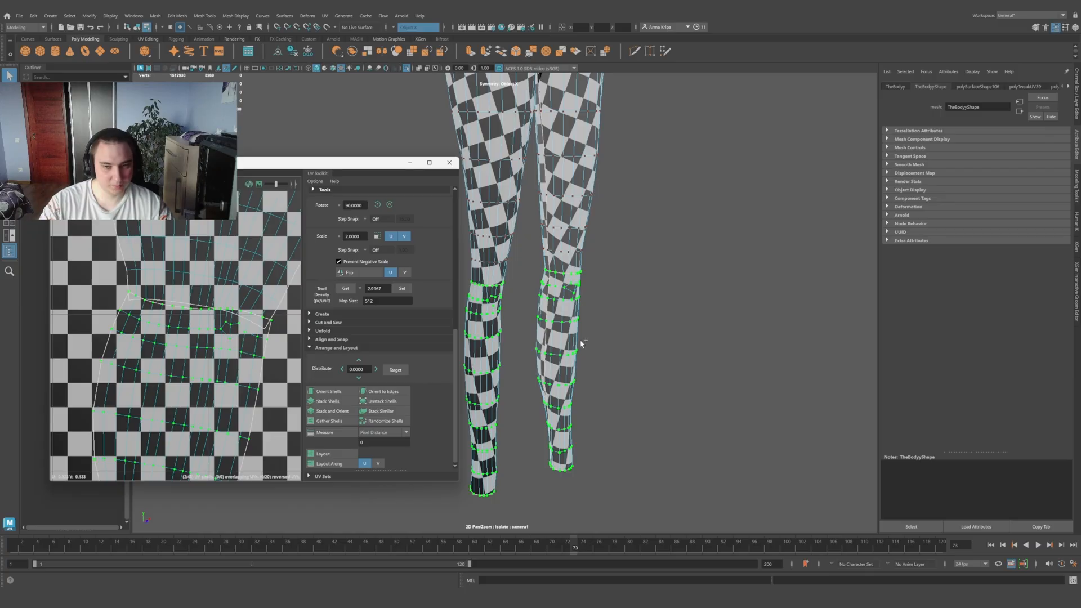
scroll(579, 302, "up", 5)
left_click_drag(635, 294, 546, 314, "alt")
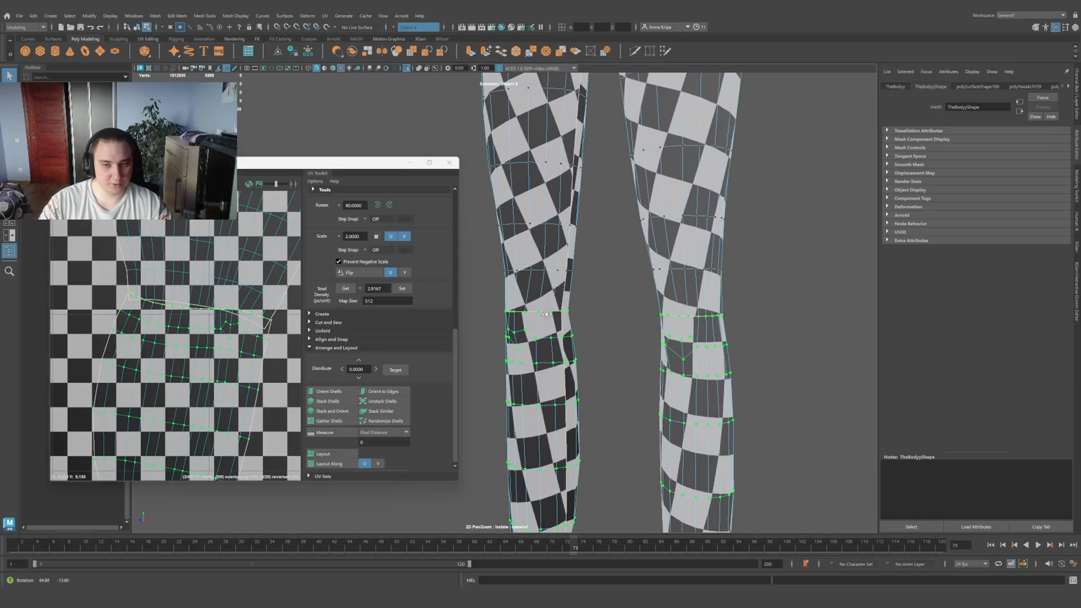
scroll(510, 313, "down", 5)
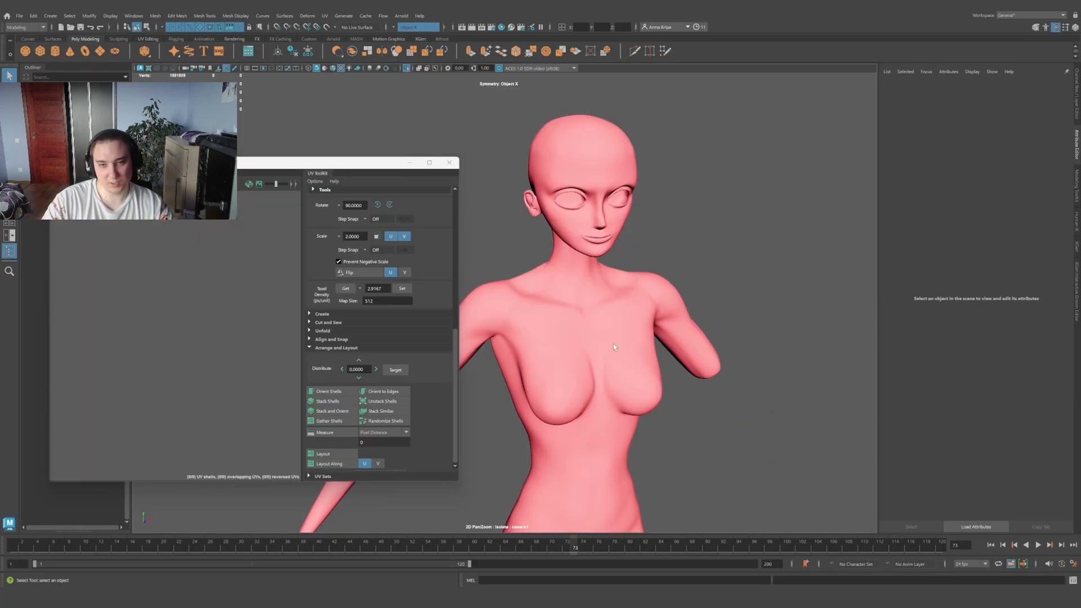
Step: Select the body mesh and examine its checker pattern from head to feet
left_click_drag(613, 344, 570, 355, "alt")
left_click(569, 355)
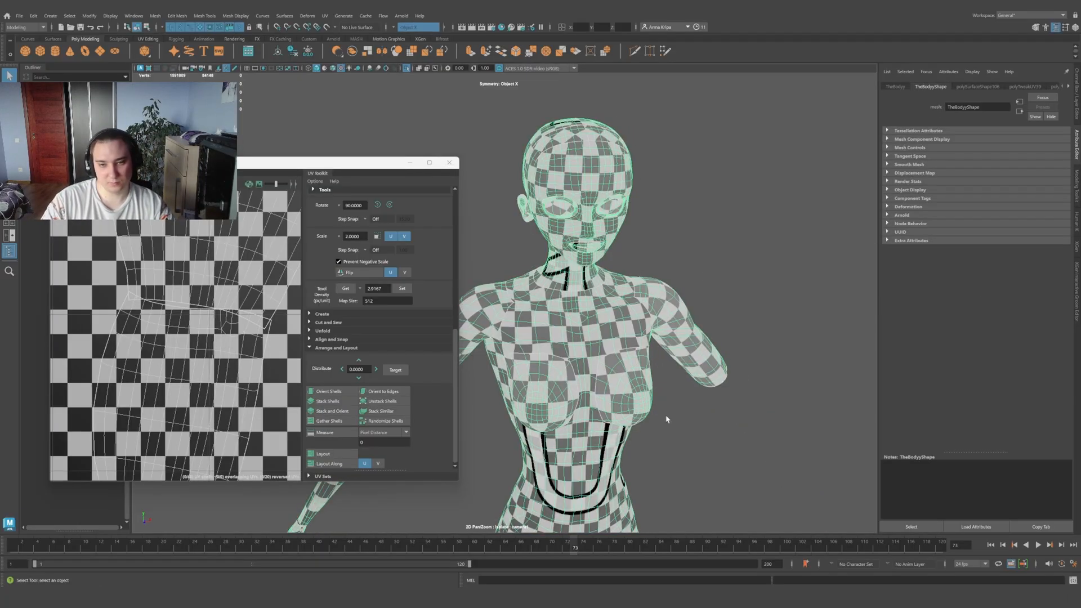
left_click_drag(668, 420, 590, 380, "alt")
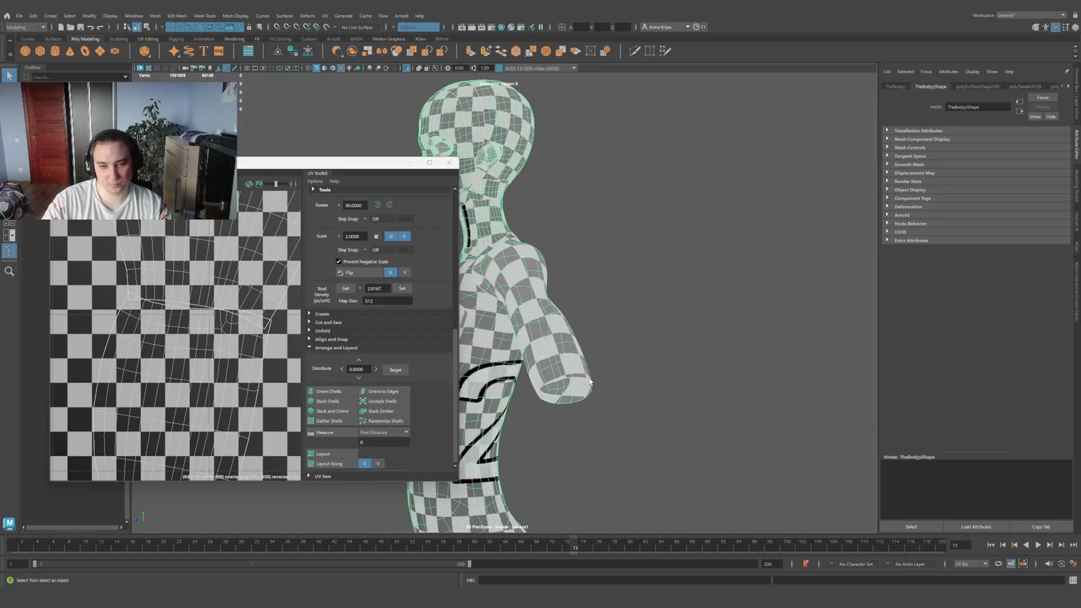
middle_click_drag(590, 380, 702, 252, "alt")
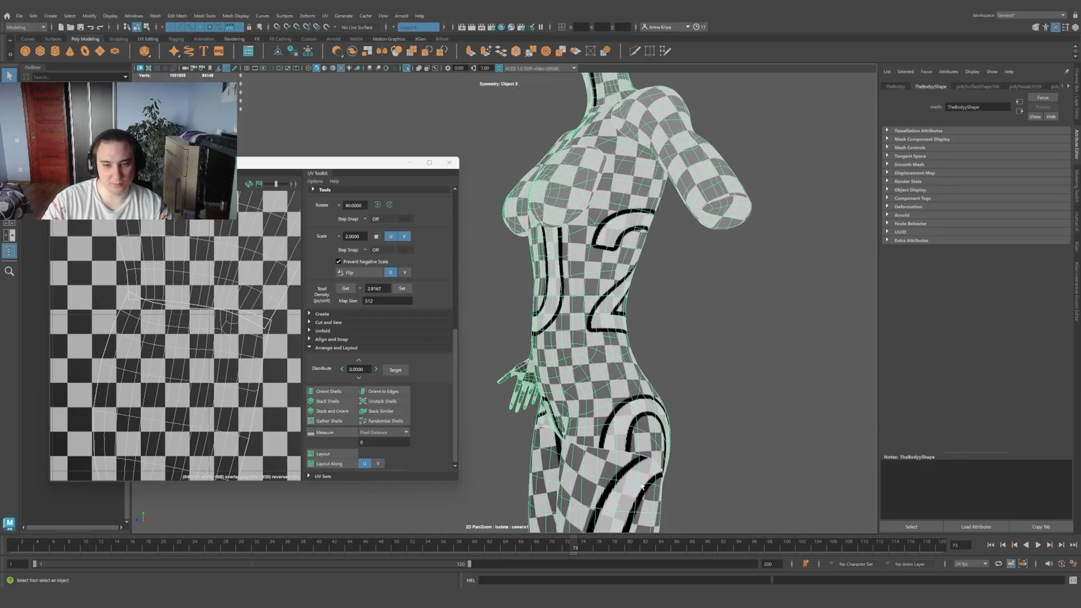
middle_click_drag(642, 487, 670, 252, "alt")
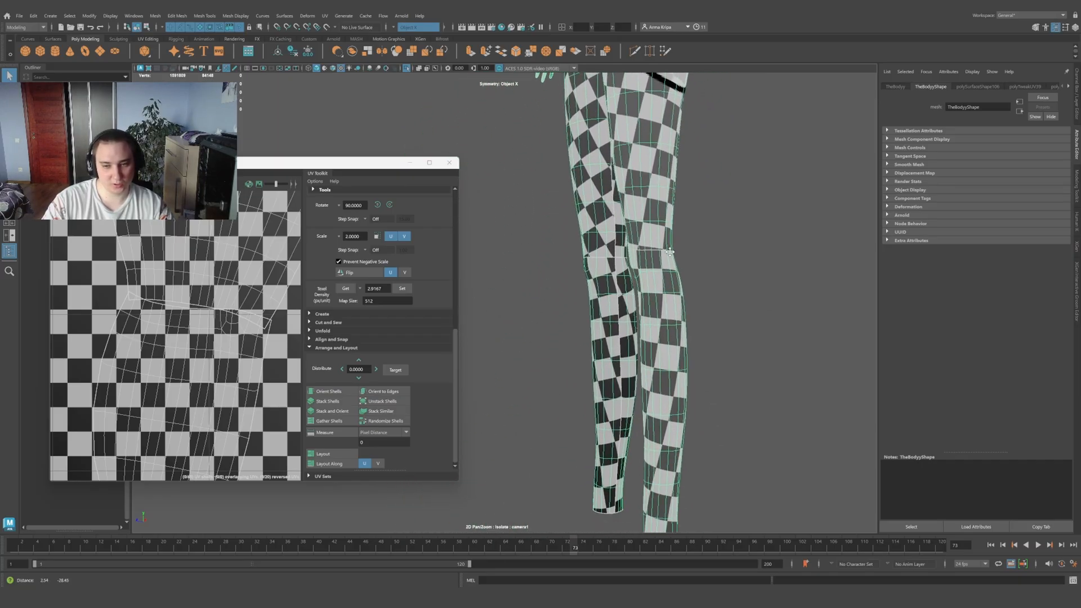
middle_click_drag(670, 251, 664, 235, "alt")
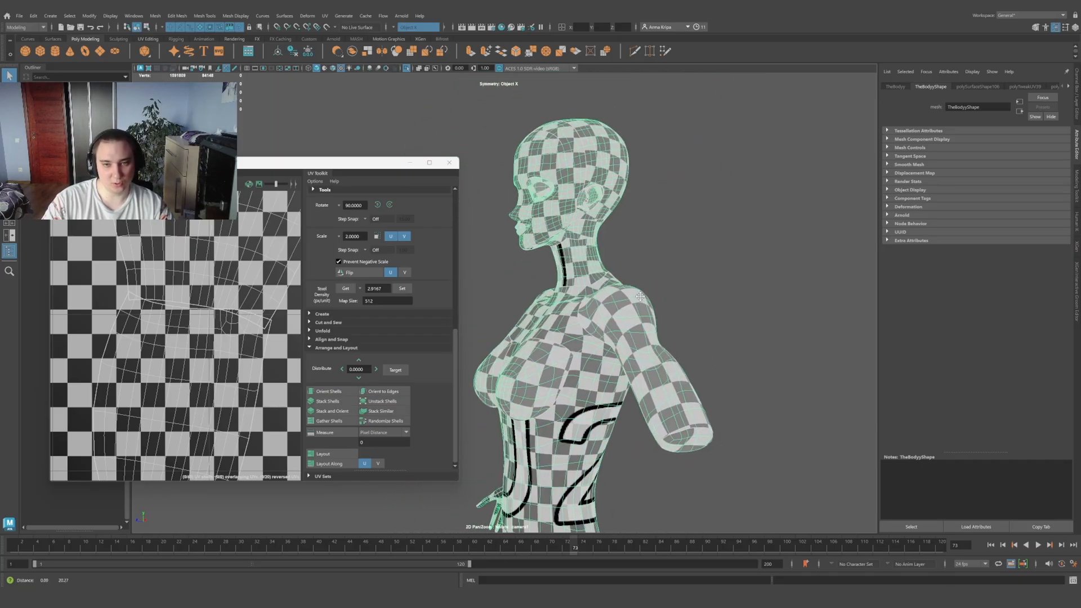
left_click_drag(485, 304, 699, 301, "alt")
middle_click_drag(546, 287, 632, 293, "alt")
scroll(632, 293, "up", 4)
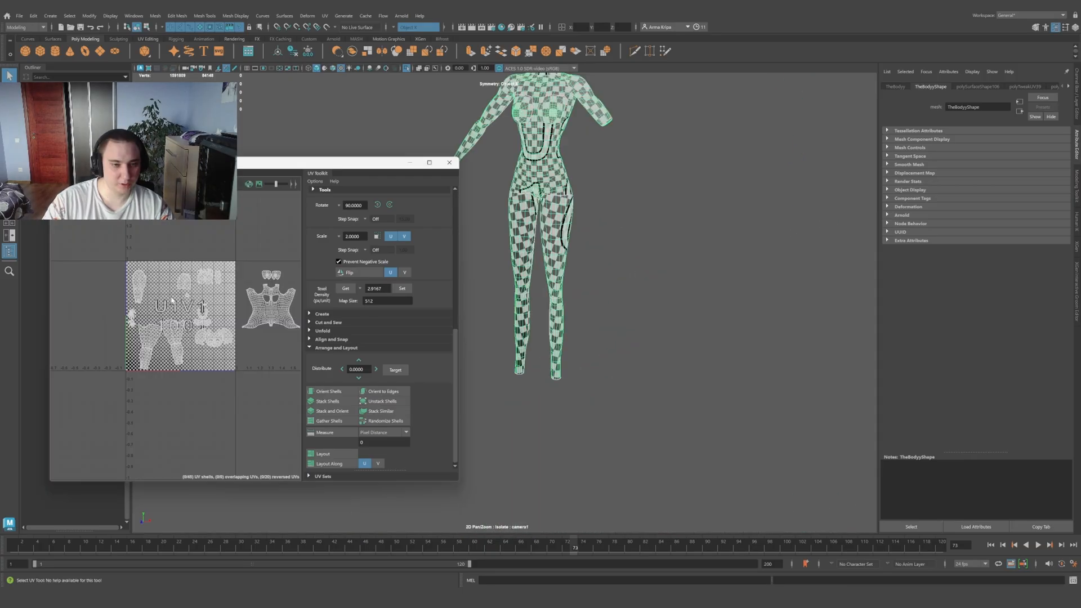
Step: Select all UV shells of the body and lay them out within the first UV tile
right_click(173, 302)
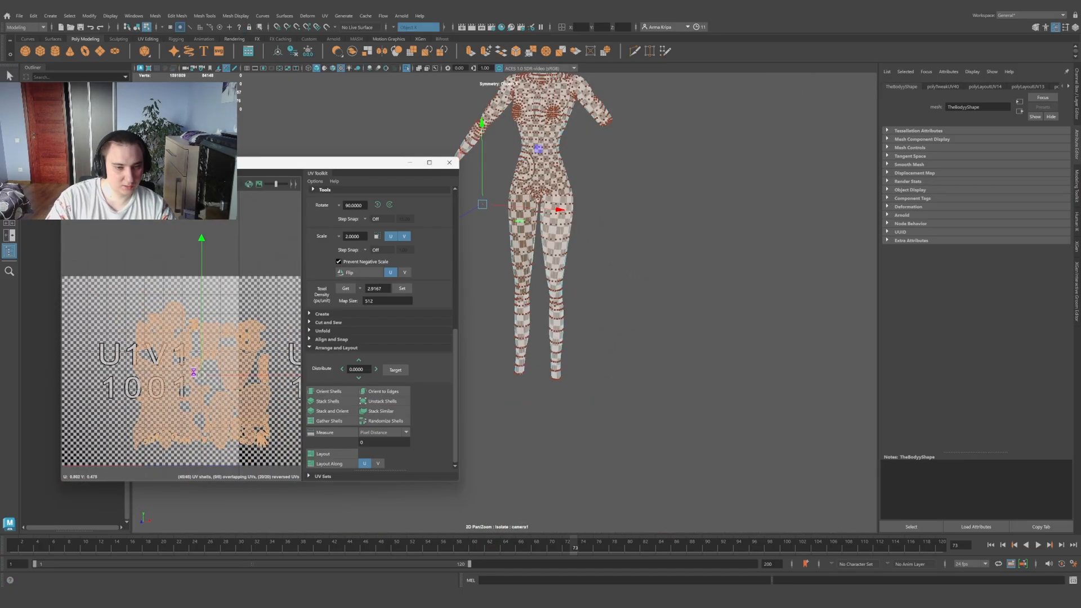
middle_click_drag(192, 369, 204, 326, "alt")
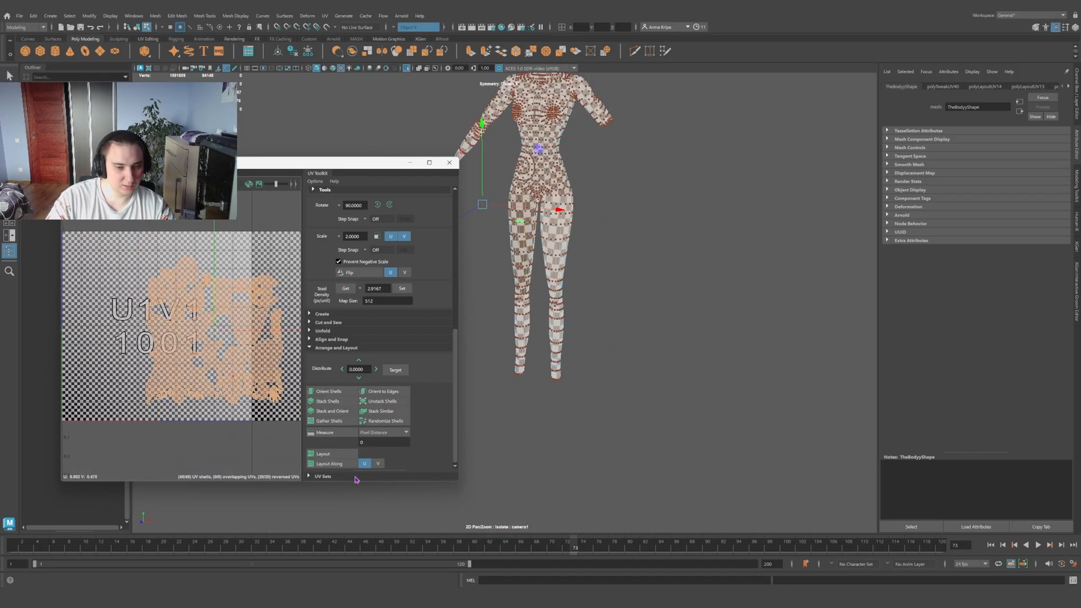
left_click(324, 456)
Step: Get the texel density of the laid-out body shells and apply 4.2898 to all of them at map size 512
middle_click_drag(187, 427, 214, 447, "alt")
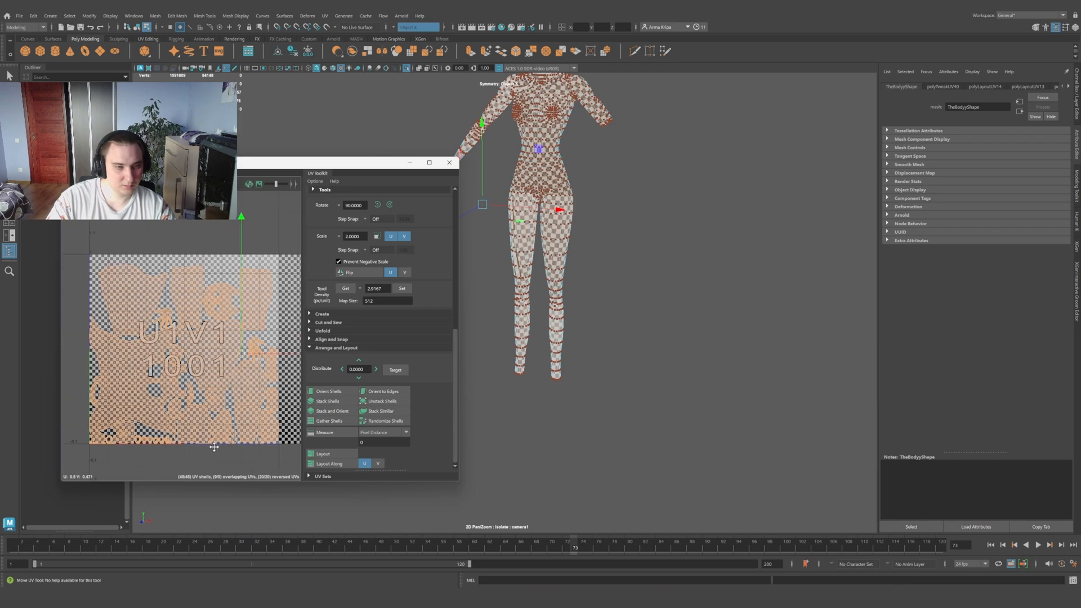
left_click(347, 289)
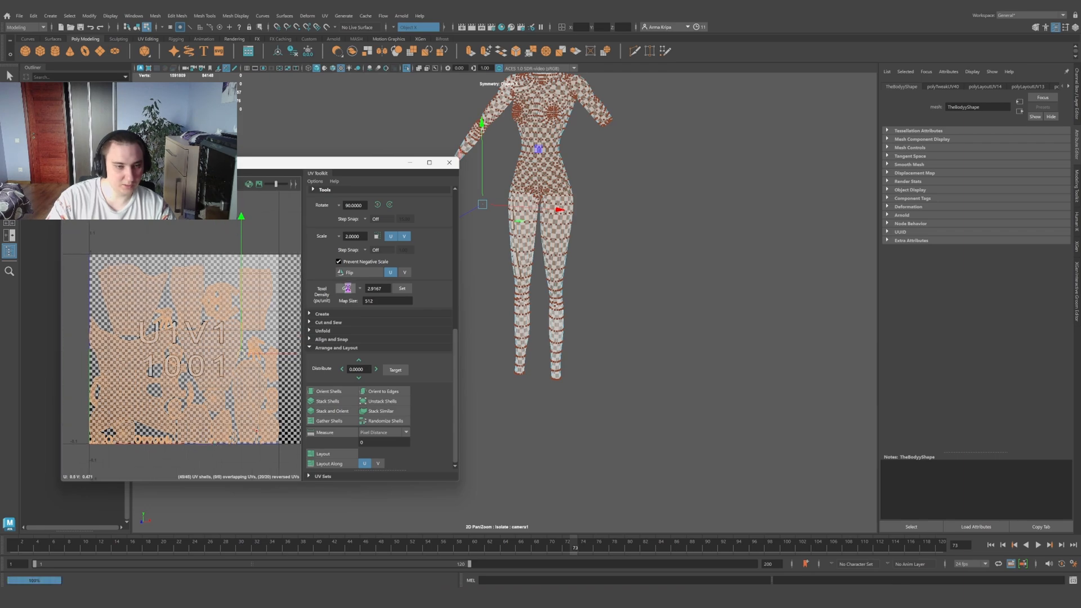
left_click(402, 288)
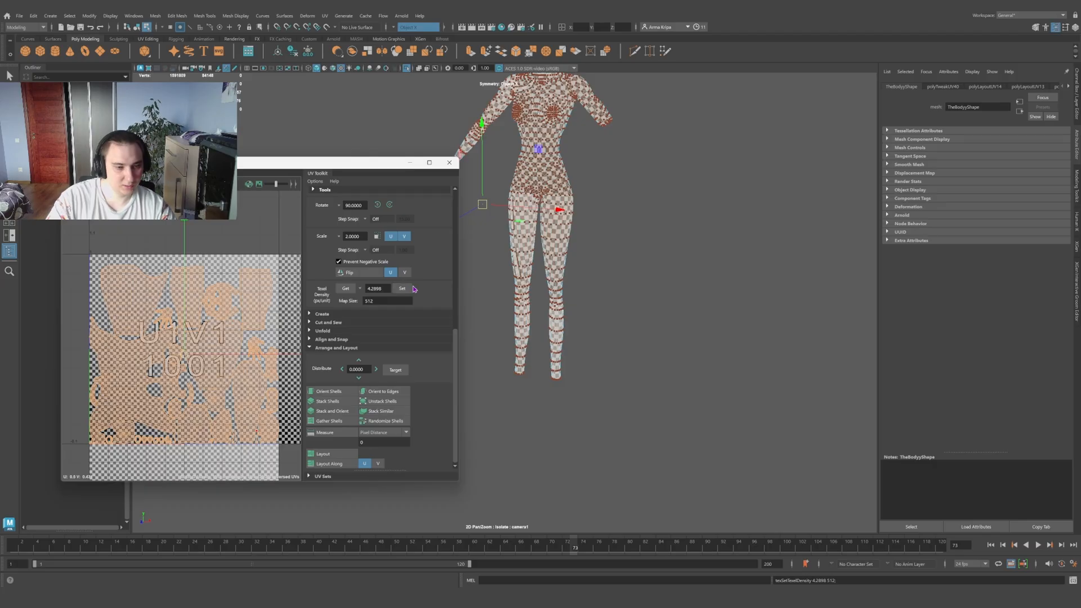
Step: Check the body's laid-out UV shells up close within the first UV tile
scroll(141, 455, "up", 5)
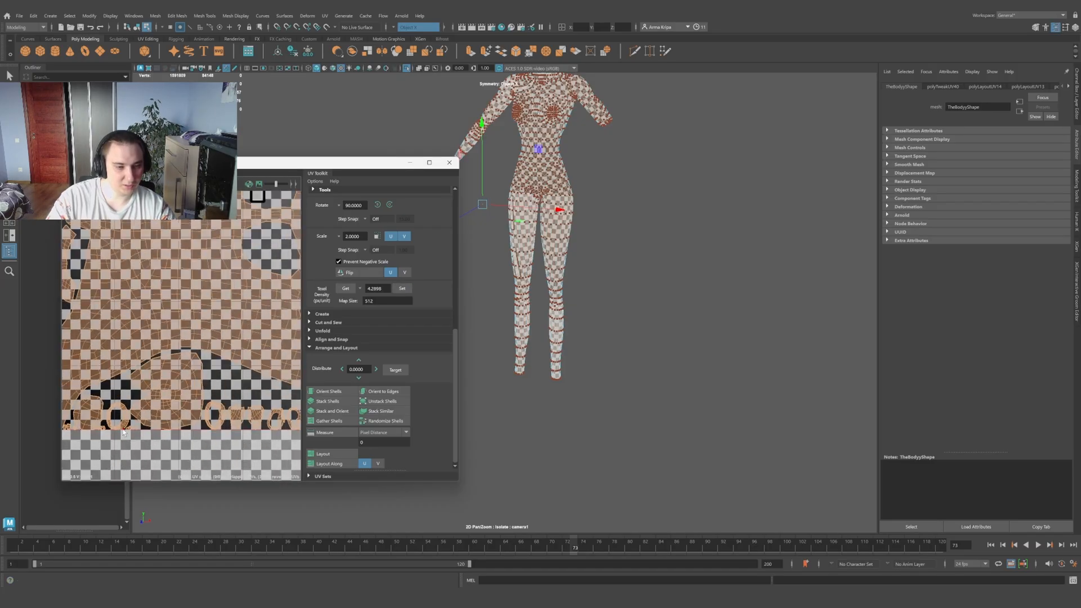
scroll(124, 432, "down", 6)
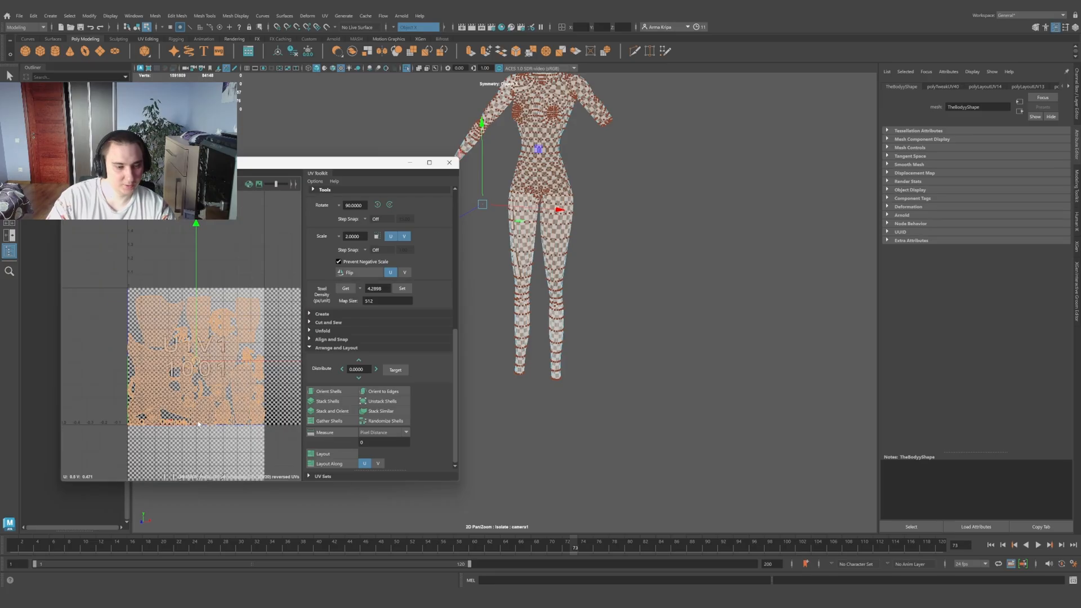
middle_click_drag(220, 423, 206, 436, "alt")
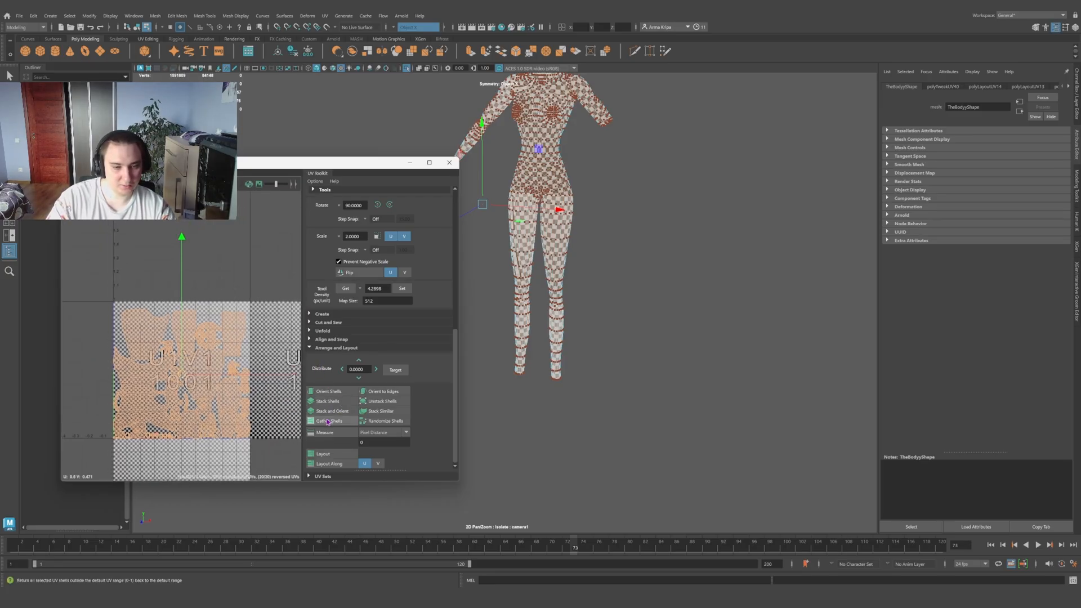
left_click(332, 461)
scroll(211, 392, "up", 2)
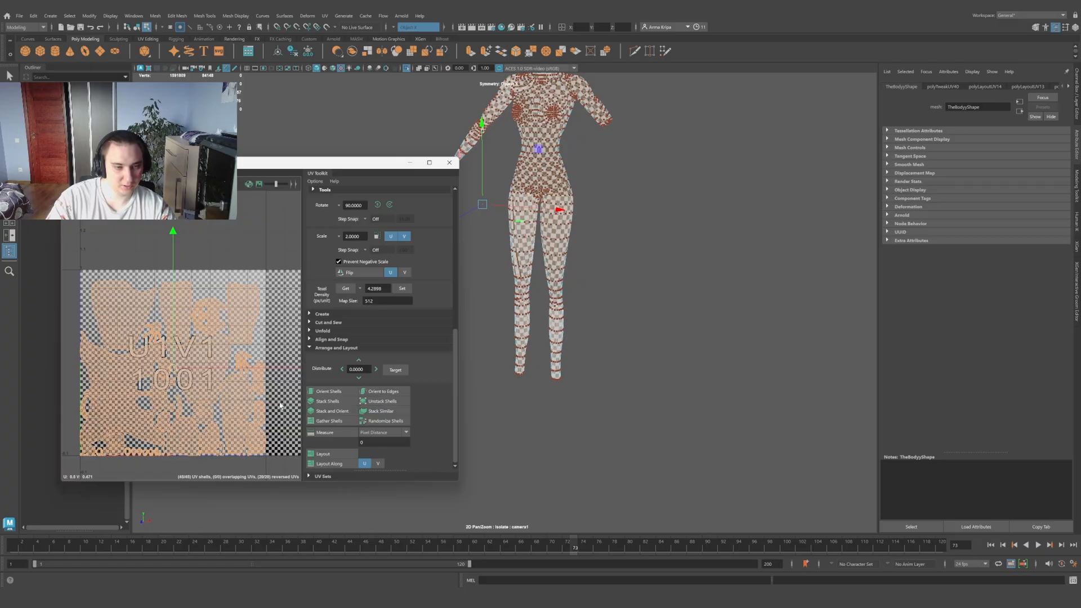
left_click(524, 198)
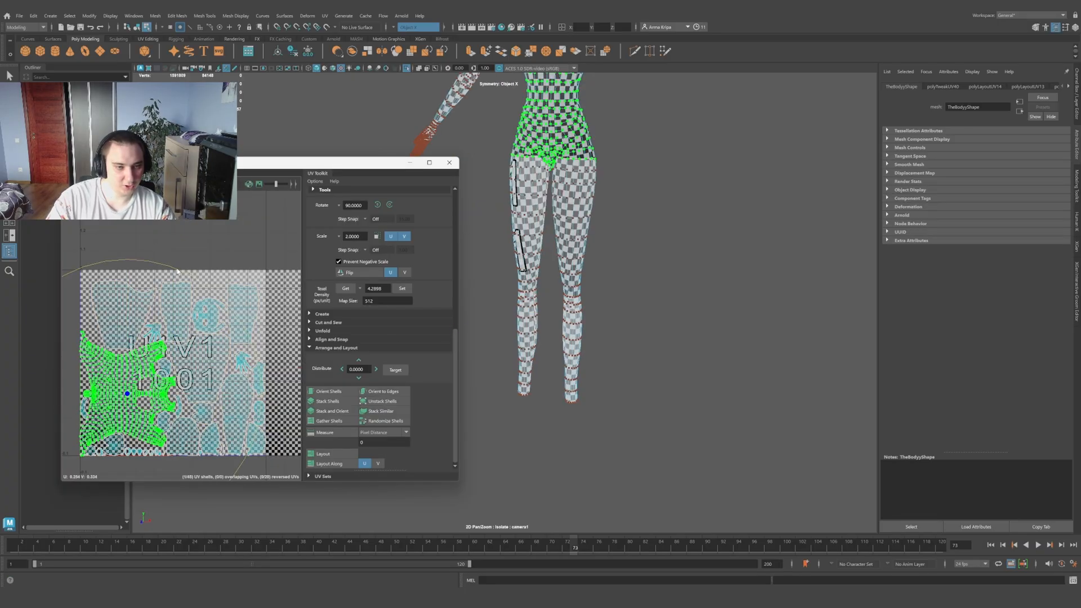
left_click_drag(177, 272, 129, 261)
left_click_drag(227, 366, 220, 342)
key("ctrl+z")
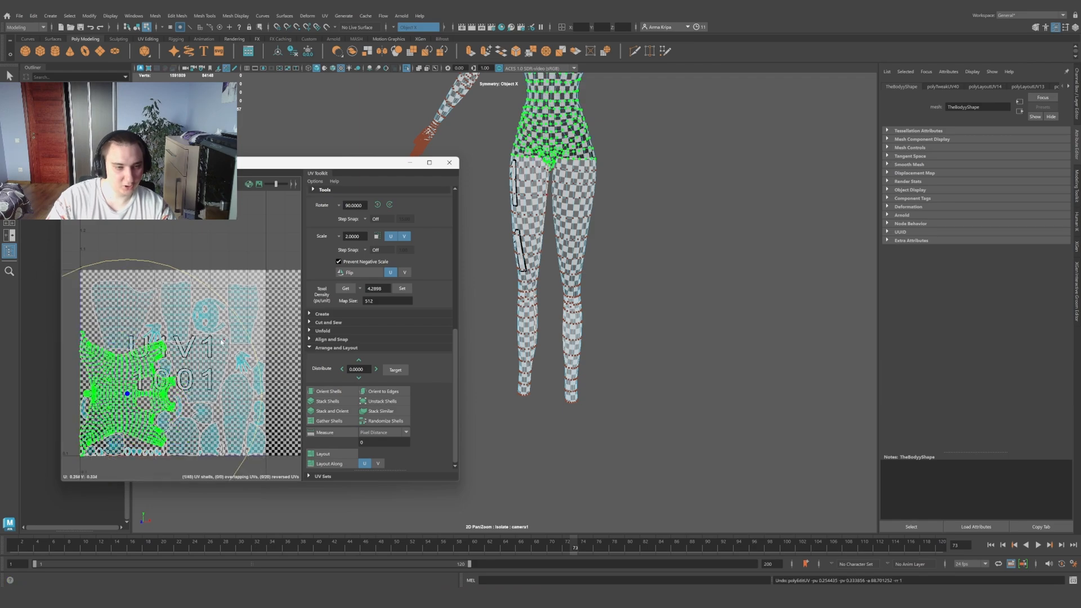
Step: Identify which end of the torso UV shell is the crotch by selecting its edge UVs and checking them on the model
left_click(110, 286)
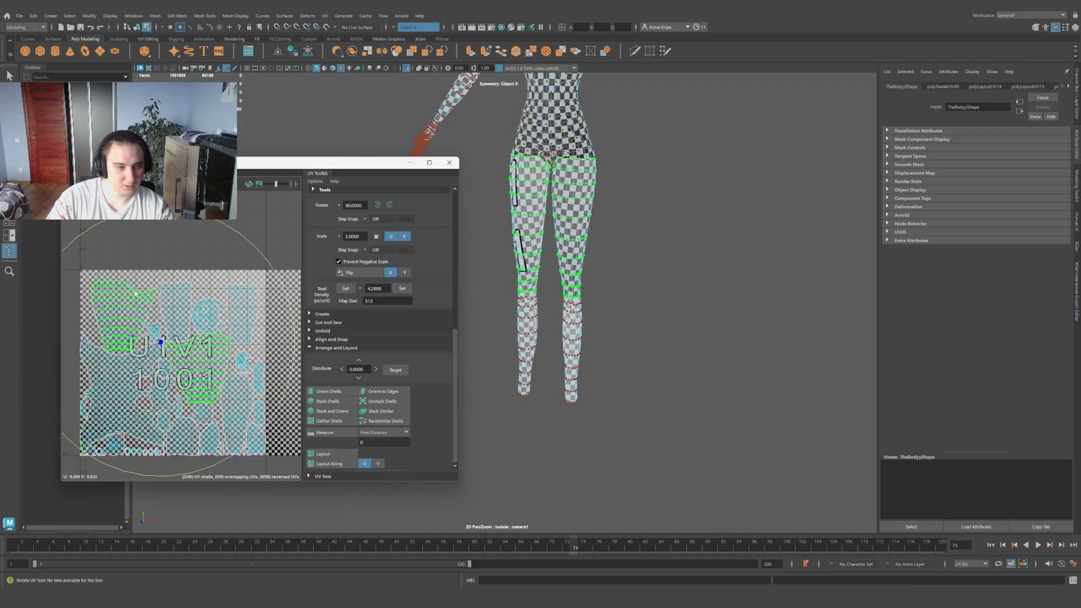
left_click(162, 300)
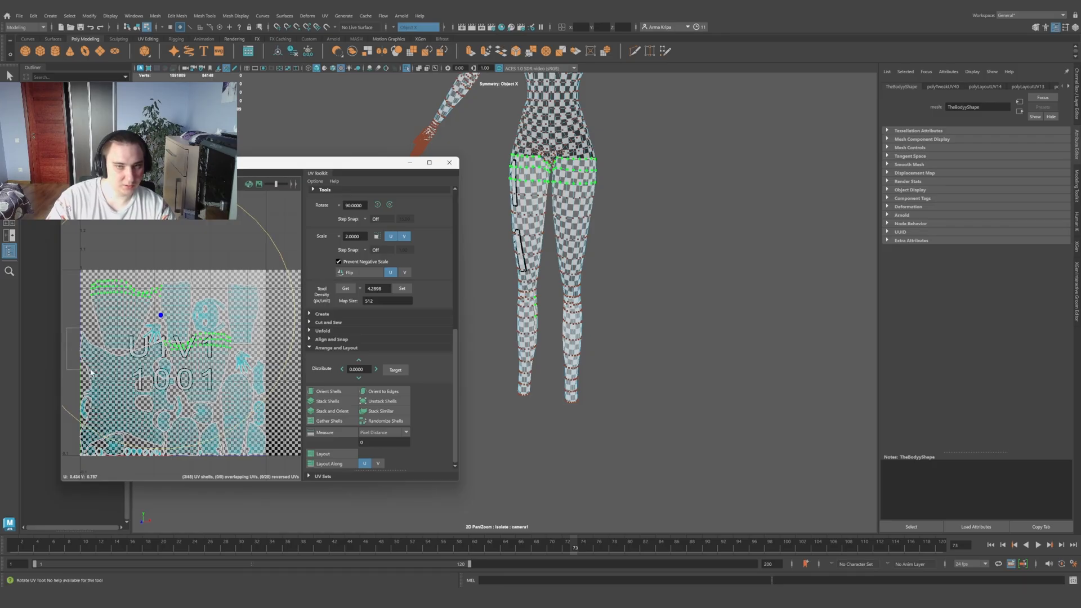
left_click_drag(90, 372, 92, 373)
left_click_drag(545, 238, 574, 238, "alt")
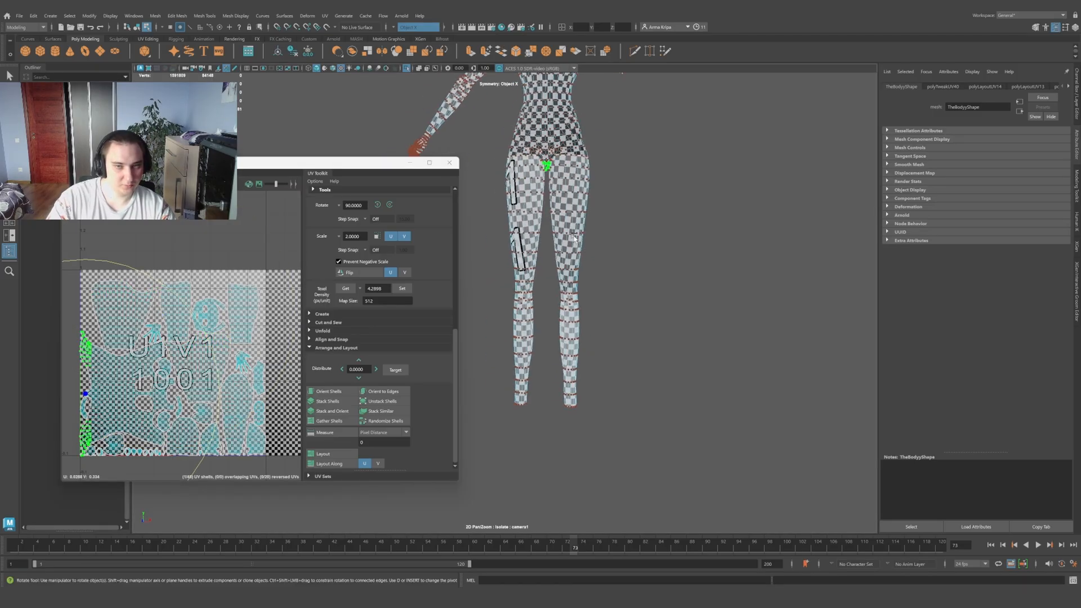
left_click_drag(508, 156, 544, 161, "alt")
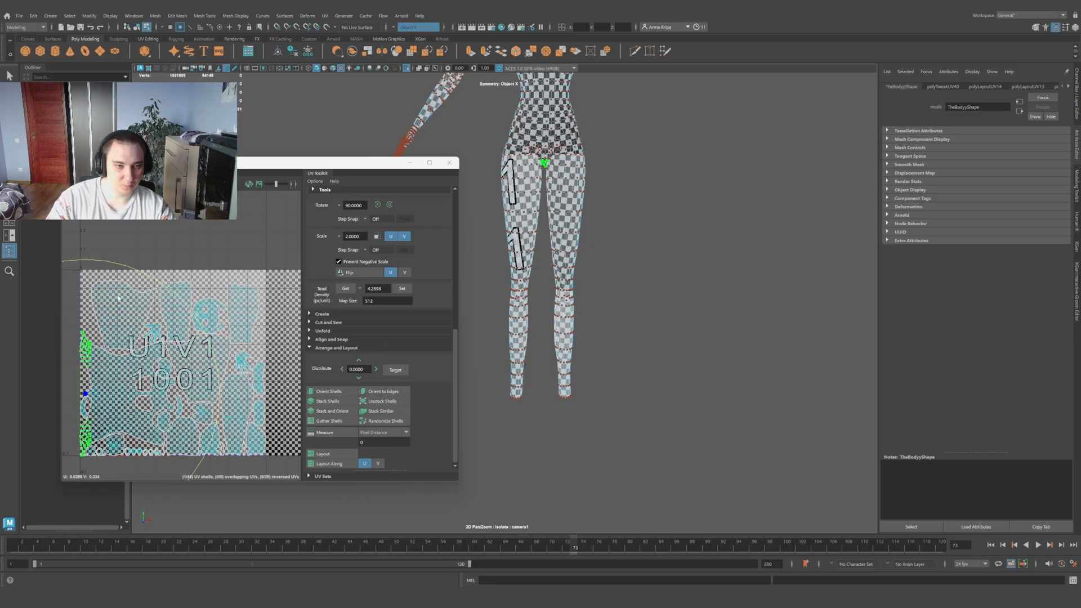
Step: Rotate the torso UV shell upright with the crotch pointing down and move it out into the tile above the first one
left_click(122, 369)
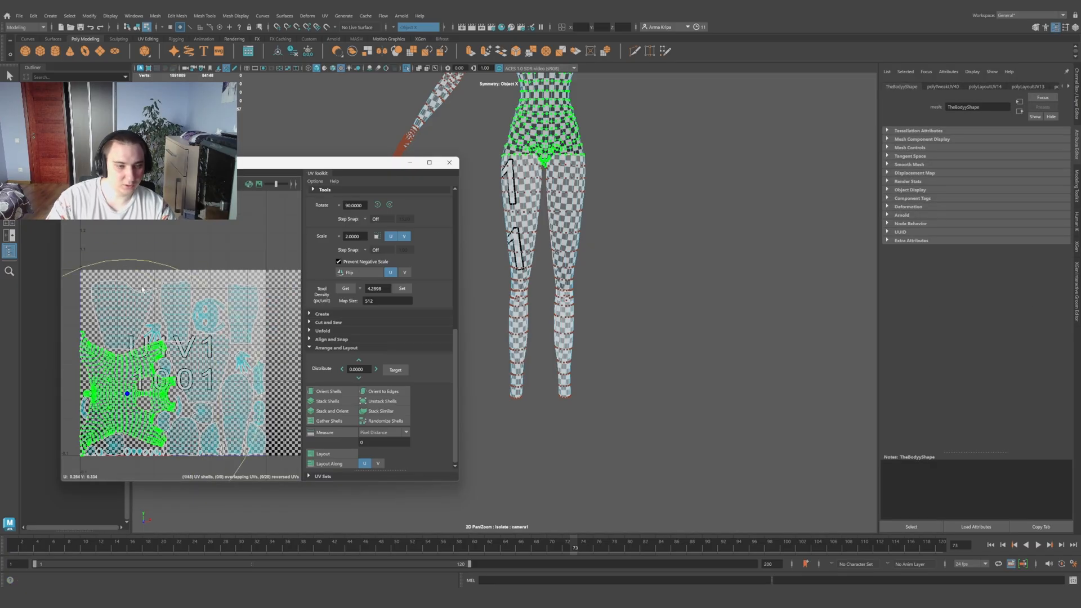
key("e")
left_click_drag(175, 269, 85, 335)
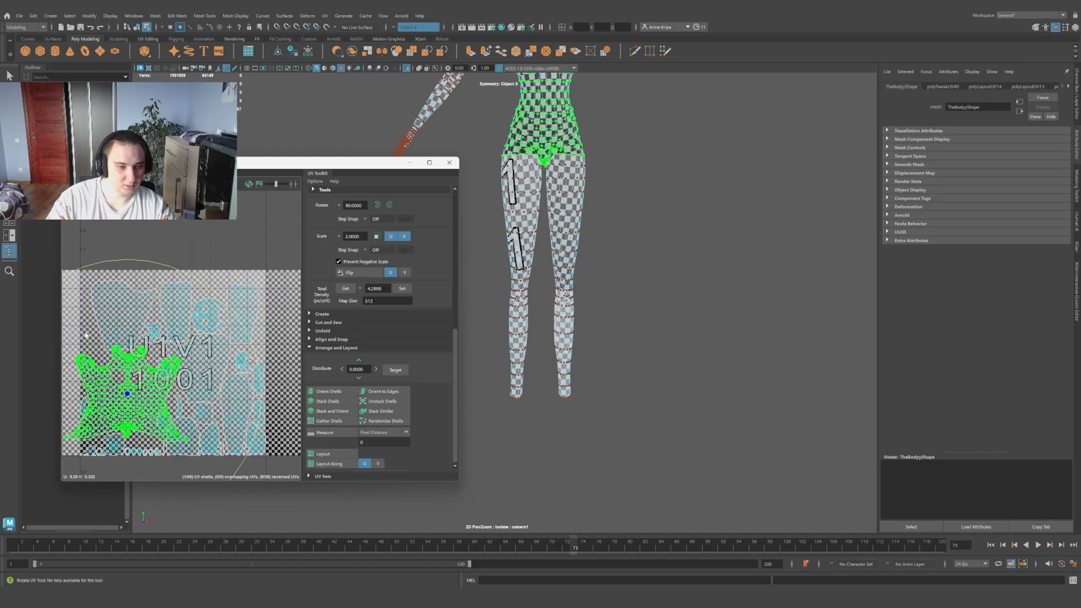
left_click_drag(127, 396, 137, 226)
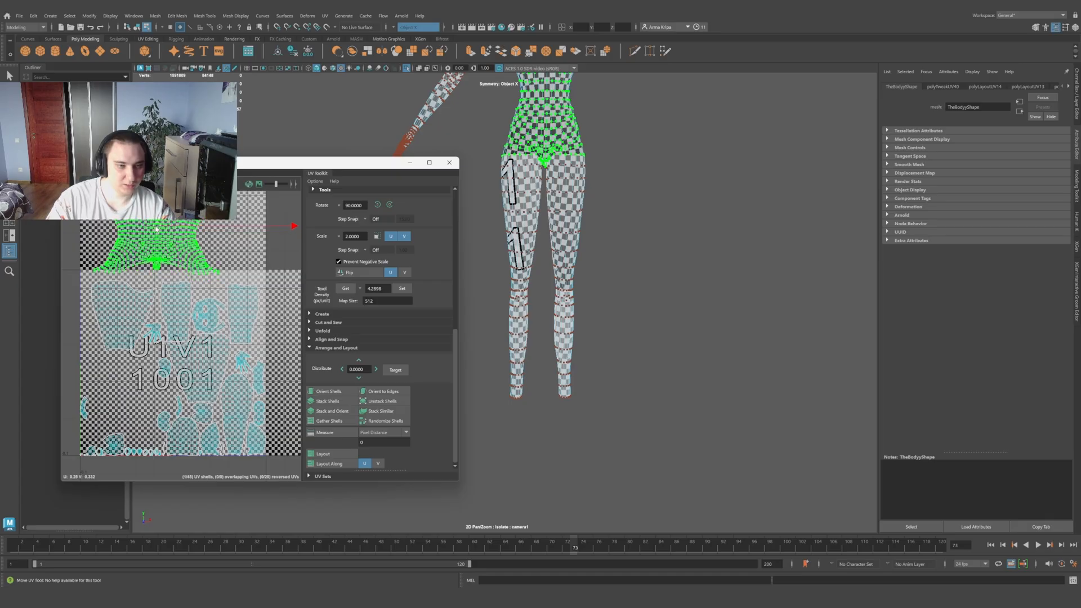
scroll(206, 287, "down", 2)
scroll(205, 287, "up", 2)
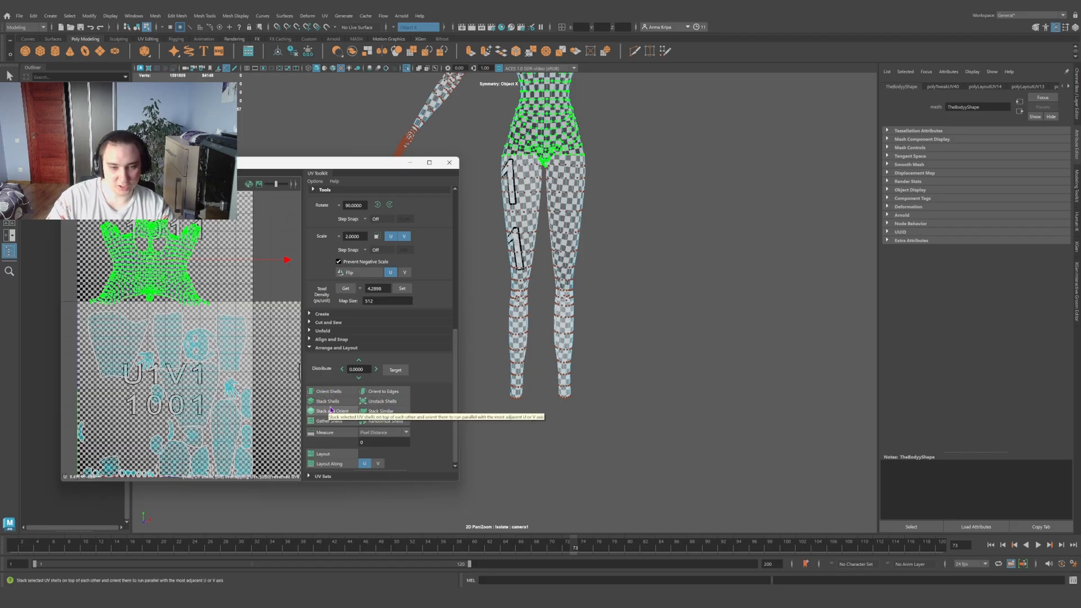
scroll(207, 301, "down", 4)
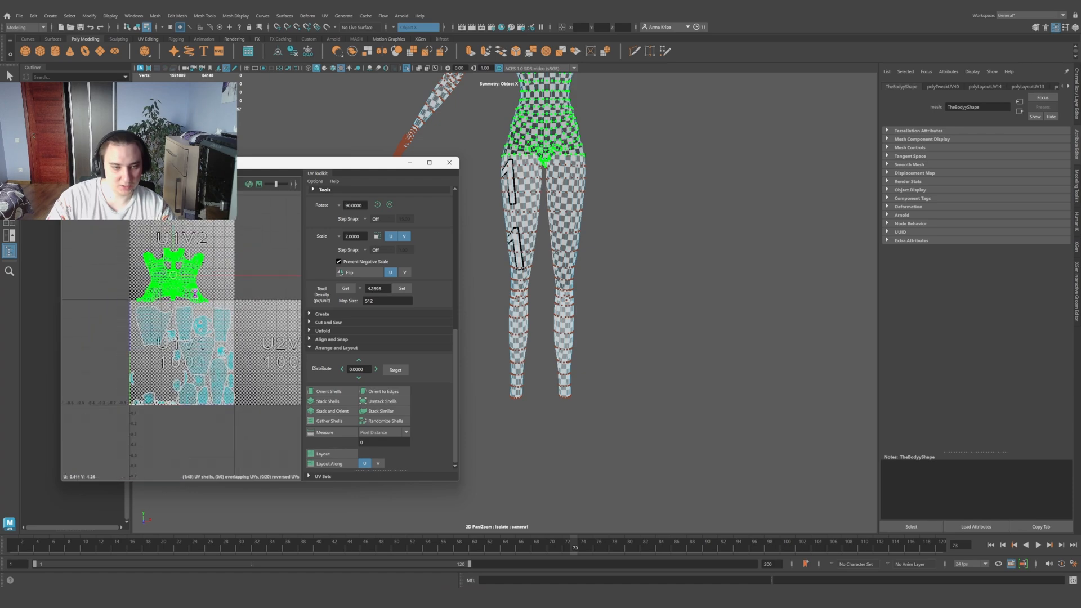
left_click_drag(192, 296, 212, 298)
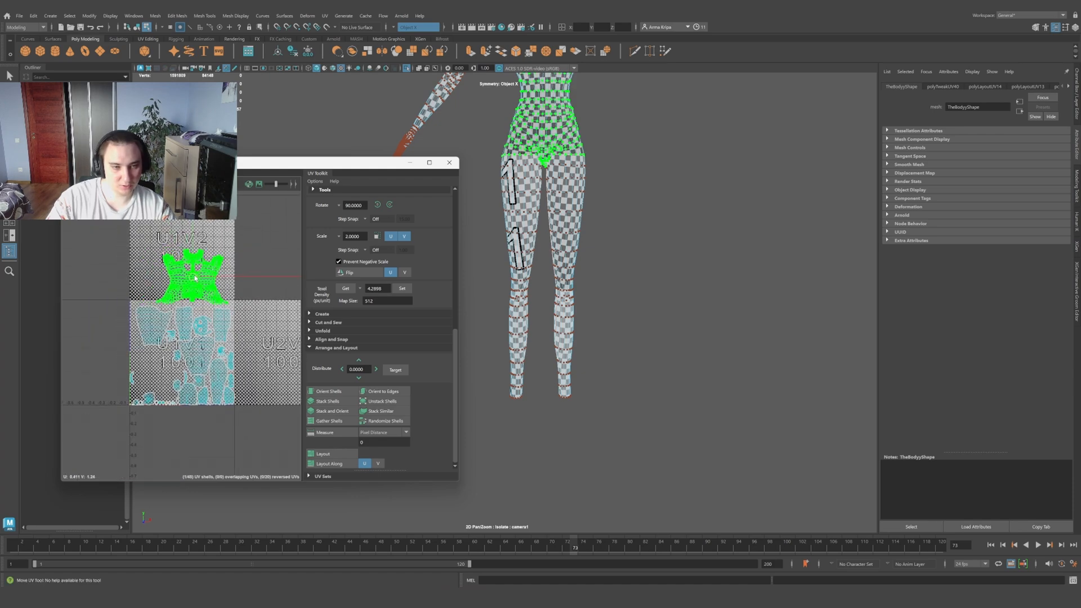
Step: Rotate the round head UV shell in the first tile until it stands upright
scroll(205, 330, "up", 3)
left_click(208, 329)
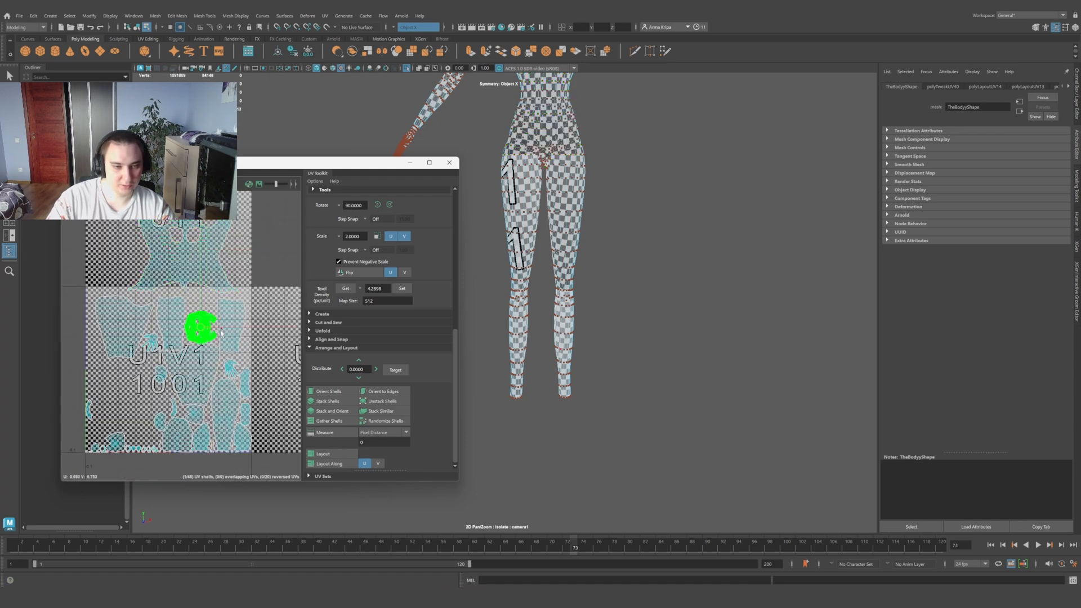
key("e")
left_click_drag(283, 224, 284, 257)
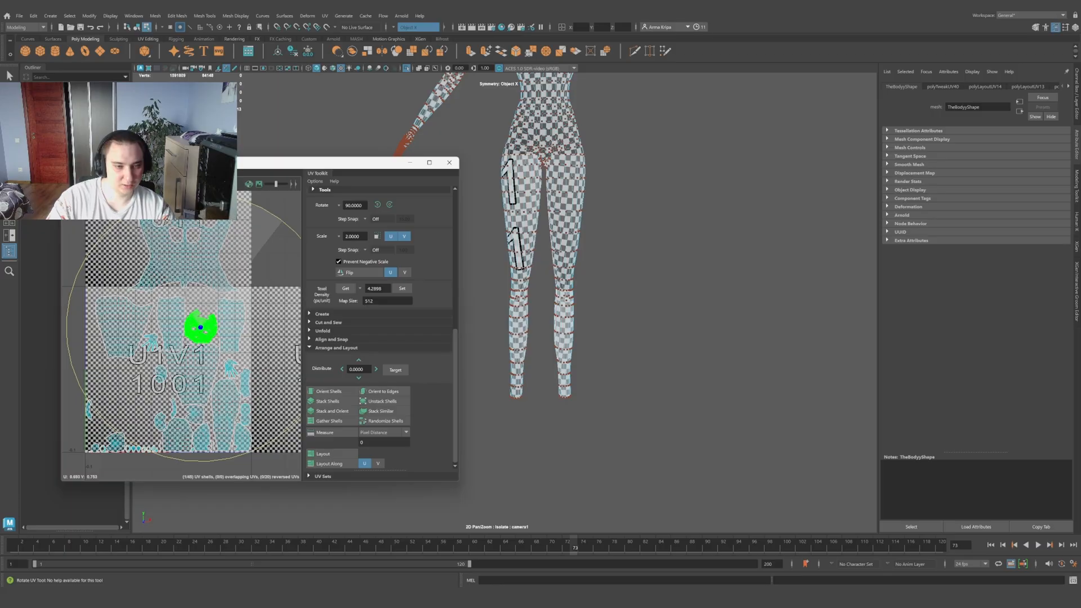
left_click_drag(82, 231, 83, 230)
scroll(211, 357, "up", 4)
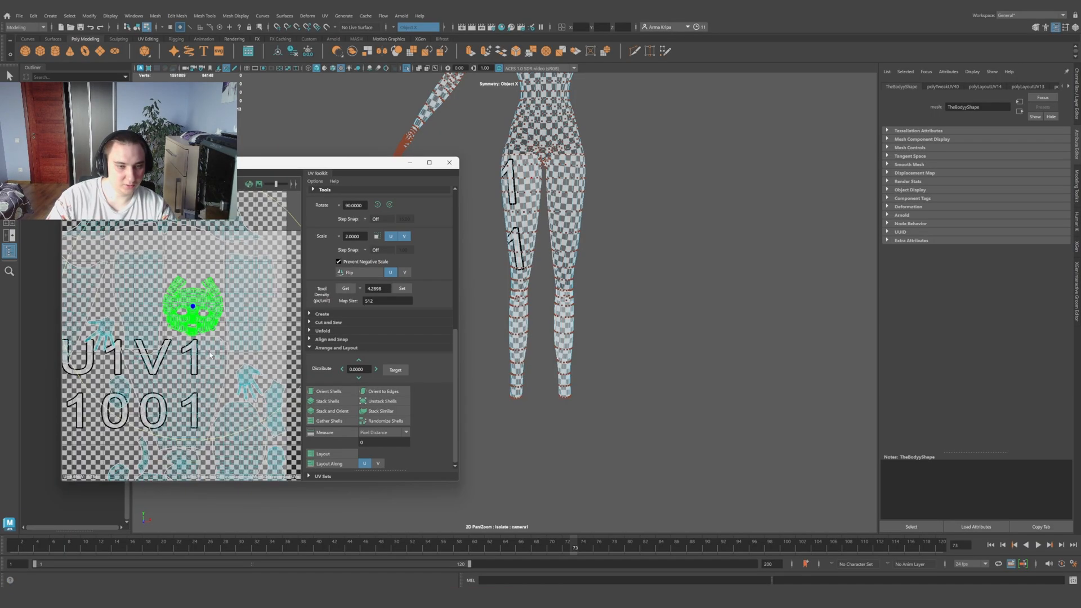
scroll(211, 357, "down", 6)
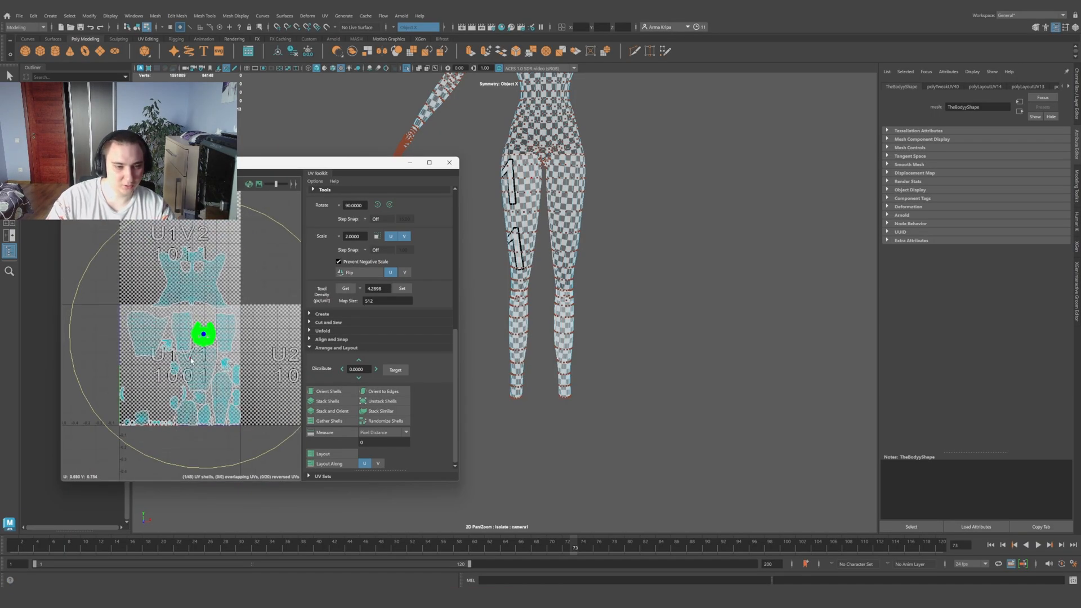
scroll(200, 344, "up", 5)
scroll(255, 257, "down", 4)
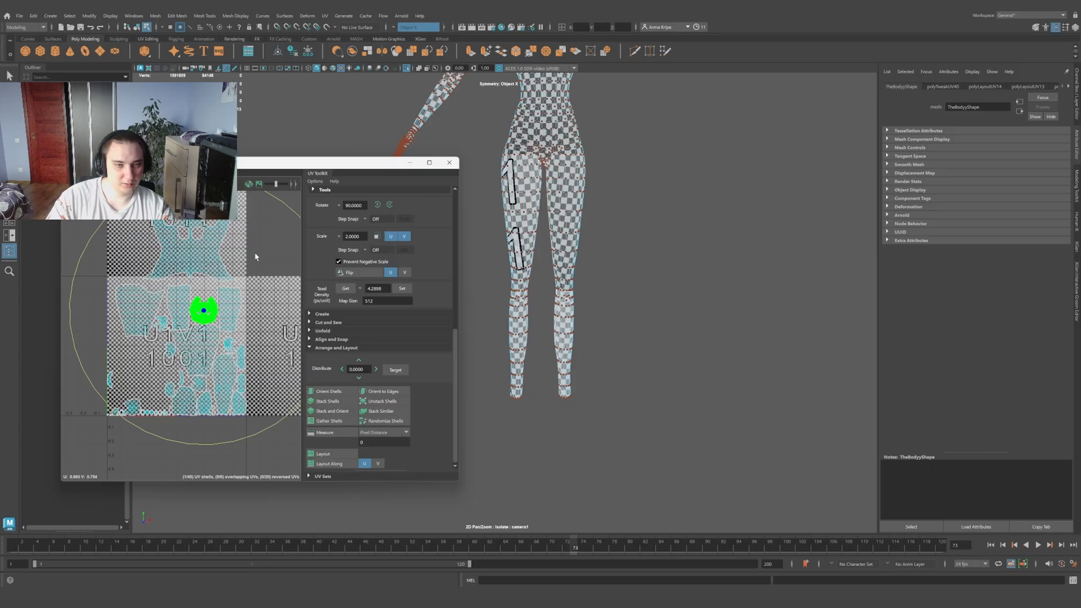
left_click(285, 213)
left_click(204, 323)
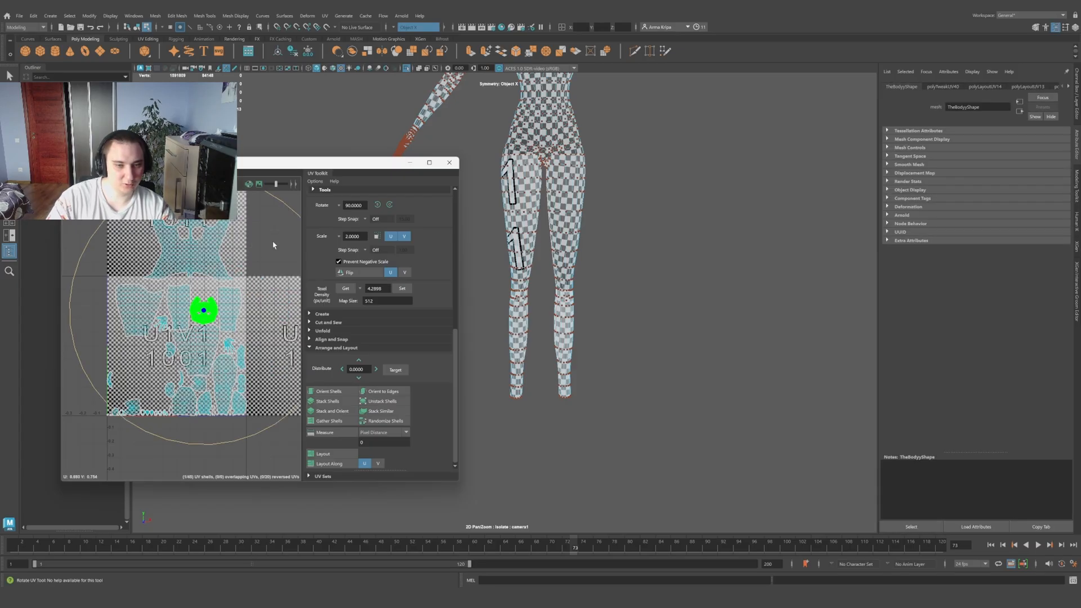
Step: Move the head and torso UV shells into the second tile (1002), with the head directly above the torso
scroll(201, 312, "down", 7)
key("w")
scroll(199, 310, "up", 6)
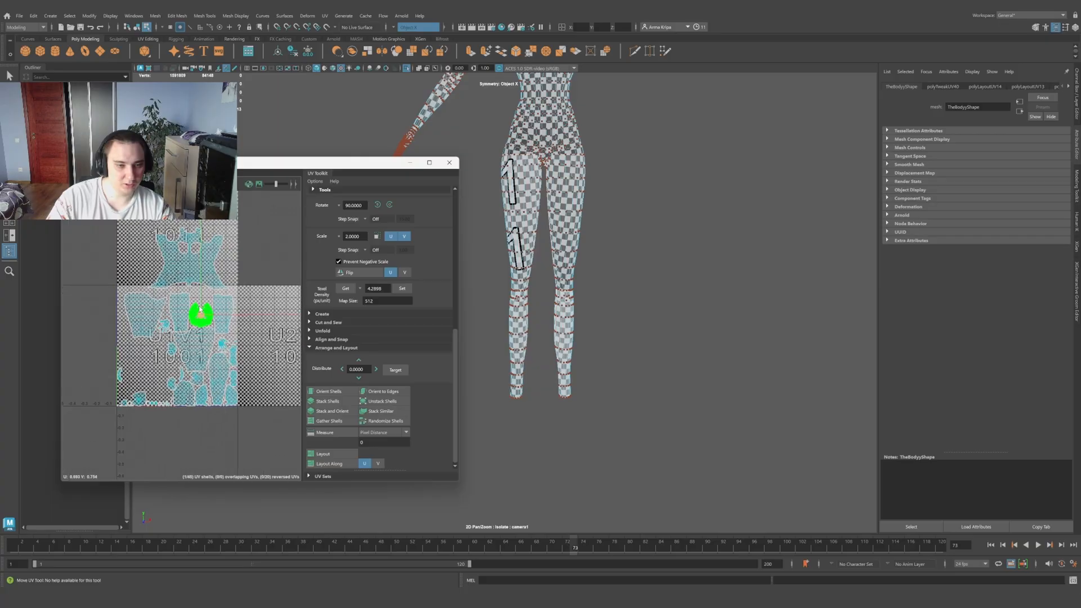
middle_click_drag(251, 392, 175, 346, "alt")
left_click_drag(144, 306, 246, 341)
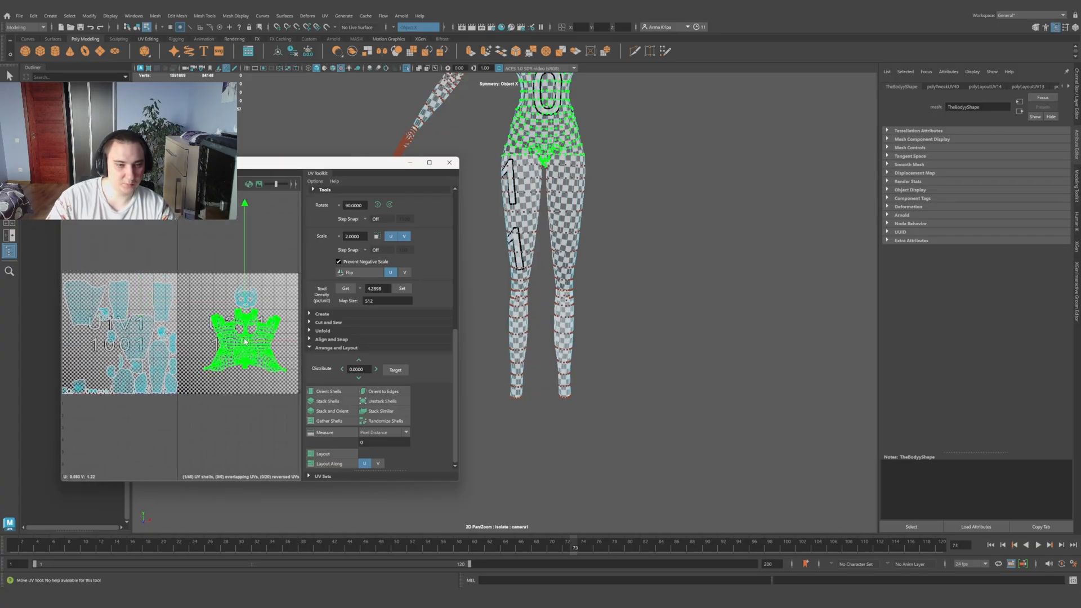
middle_click_drag(180, 396, 219, 402, "alt")
Step: Move the lower-leg UV shells into the tile below 1002 and the thigh shells between them and the torso
left_click(134, 316)
scroll(246, 417, "down", 1)
left_click_drag(121, 301, 220, 427)
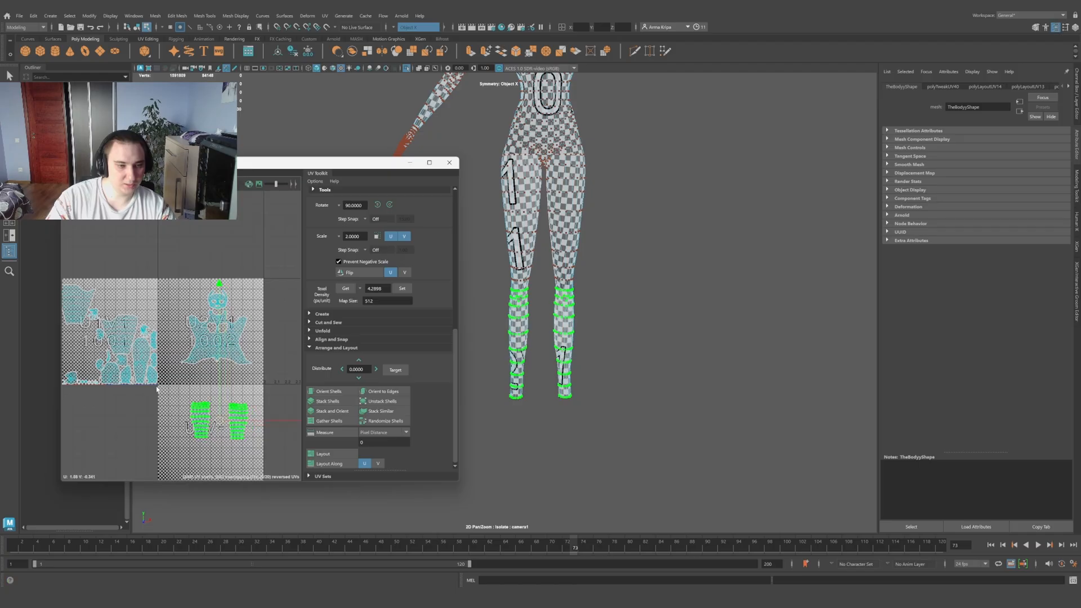
middle_click_drag(192, 438, 206, 420, "alt")
left_click(102, 289)
left_click_drag(102, 290, 223, 356)
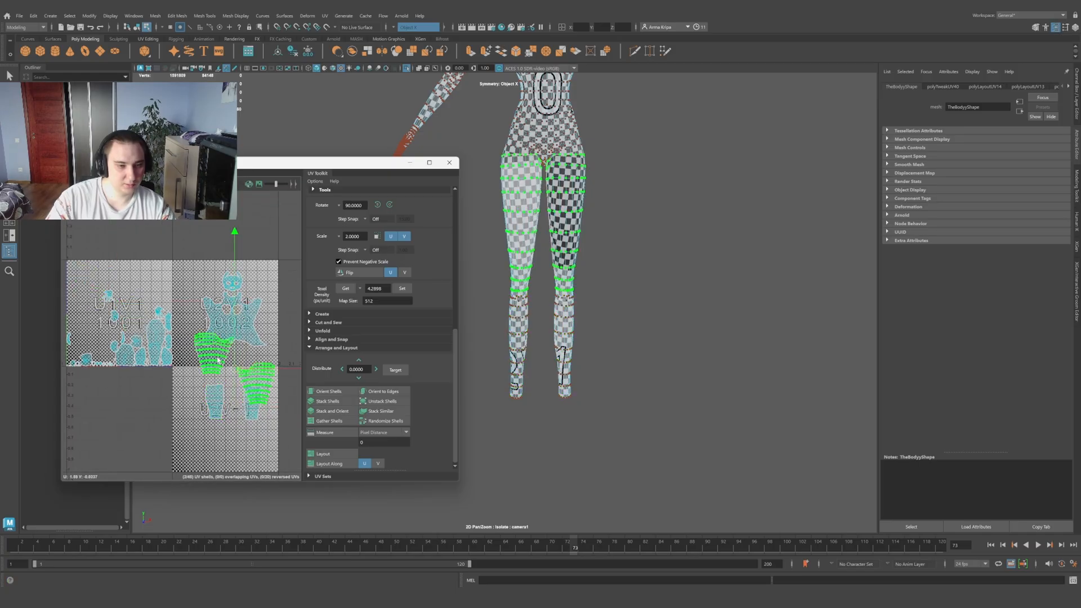
Step: Align the staggered thigh shells under the torso with symmetry off, then restore Object X symmetry and line up the lower-leg shells beneath them
left_click(394, 28)
left_click(408, 32)
left_click(213, 352)
left_click_drag(213, 219, 212, 248)
left_click(393, 28)
left_click(408, 39)
left_click(212, 387)
left_click(218, 407, "shift")
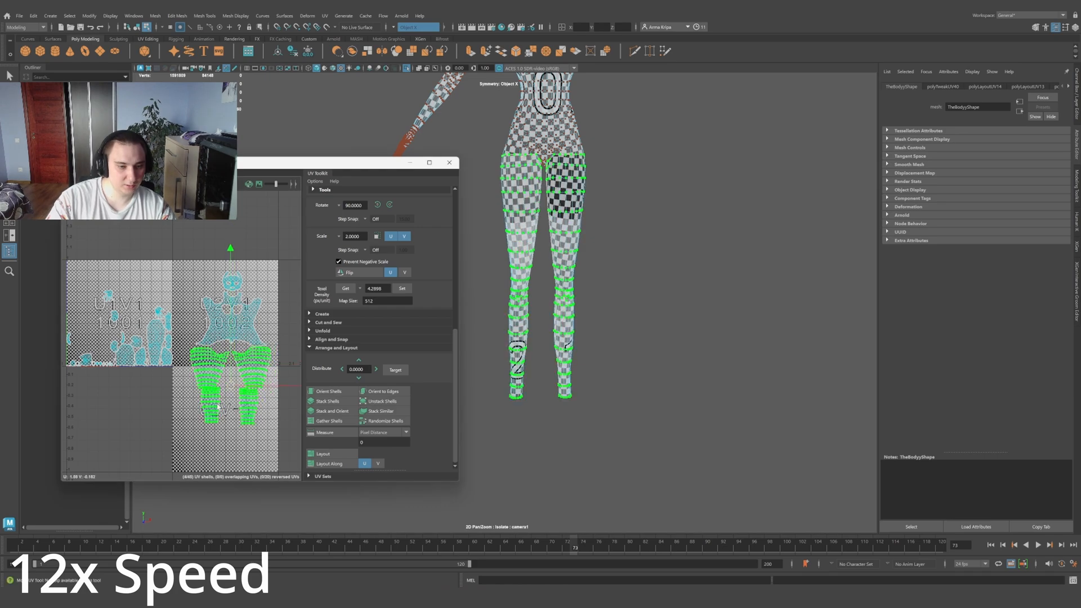
left_click(214, 406)
left_click_drag(213, 406, 214, 410)
Step: Arrange the arm and hand UV shells on both sides of the torso shell, turning symmetry off to place them individually
middle_click_drag(141, 338, 211, 374, "alt")
scroll(181, 337, "up", 3)
left_click(212, 345)
scroll(181, 349, "down", 5)
left_click(189, 369)
left_click_drag(171, 343, 211, 339)
left_click(392, 29)
left_click(408, 31)
left_click(191, 368)
left_click(169, 379)
left_click(160, 373)
left_click_drag(168, 379, 279, 350)
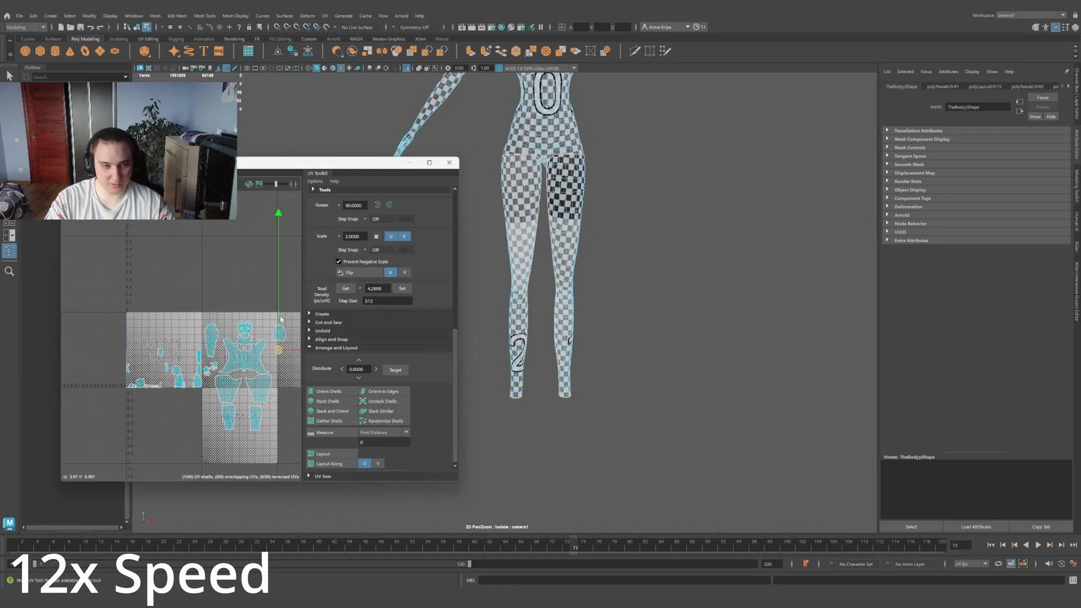
Step: Select the UV shells across the tiles and apply the texel density of 4.2898 at map size 512
left_click_drag(296, 293, 84, 450)
left_click(402, 288)
Step: Move the neck UV shell into the second tile, rotate it horizontal and place it between the head and torso shells
left_click(198, 356)
scroll(199, 356, "up", 3)
middle_click_drag(563, 169, 563, 405, "alt")
left_click(246, 309)
scroll(212, 360, "up", 2)
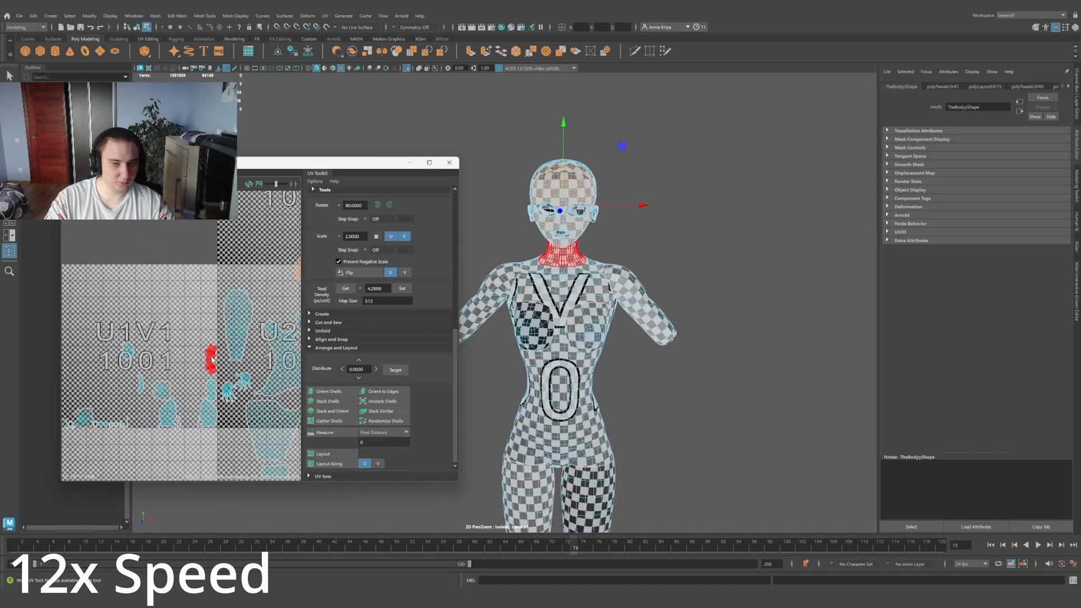
left_click(212, 361)
left_click_drag(212, 360, 297, 307)
middle_click_drag(253, 338, 209, 350, "alt")
key("e")
left_click_drag(193, 362, 210, 259)
key("w")
left_click_drag(253, 318, 265, 317)
Step: Move the eye shell from the first tile to just below the hand shell in the second tile
left_click(84, 362)
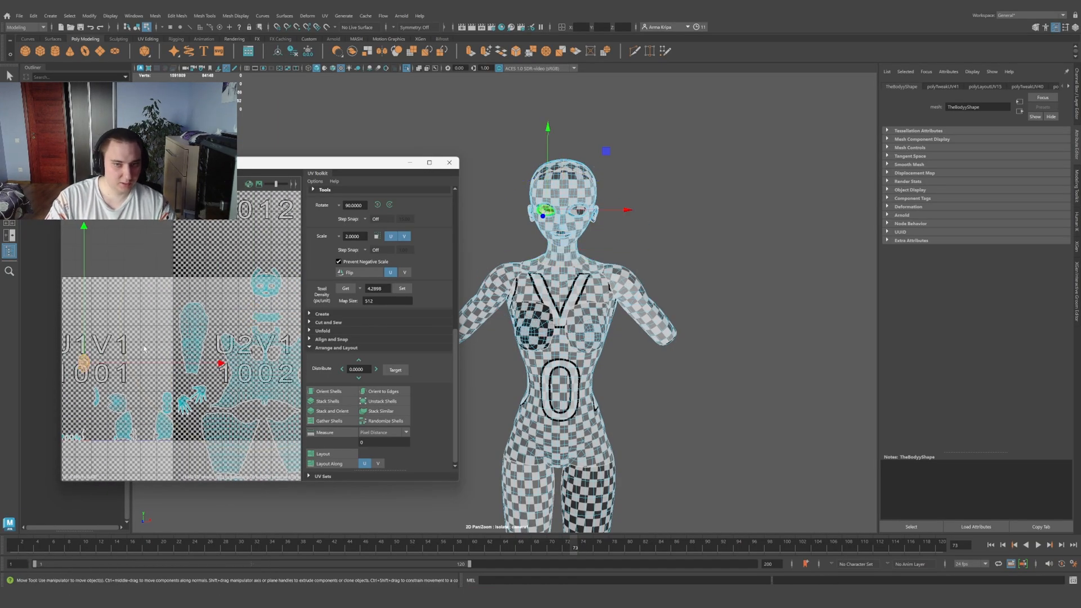
scroll(124, 353, "down", 2)
scroll(566, 211, "up", 4)
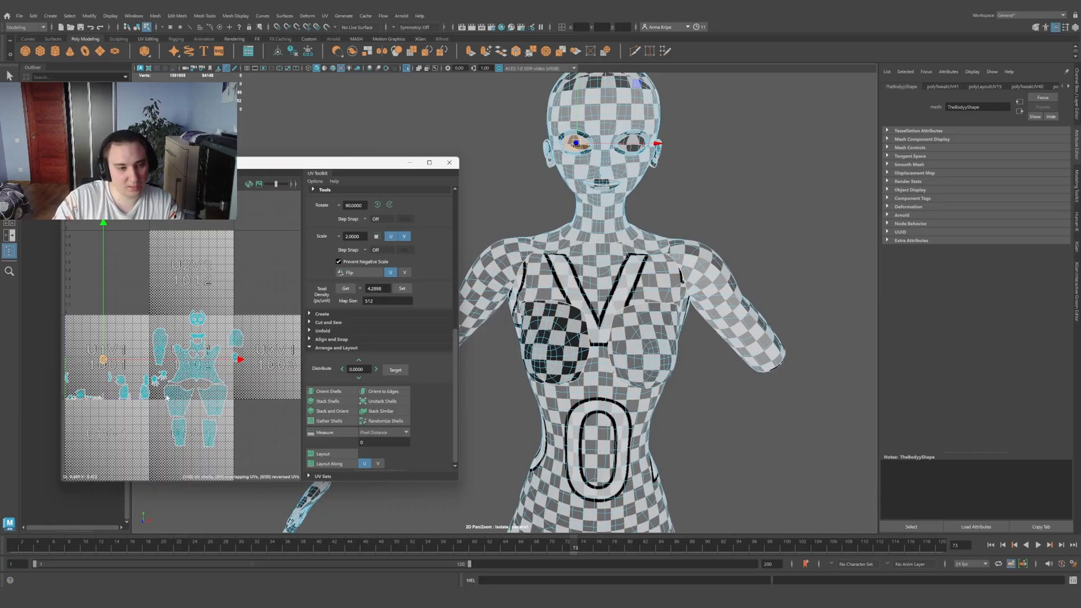
scroll(105, 369, "up", 2)
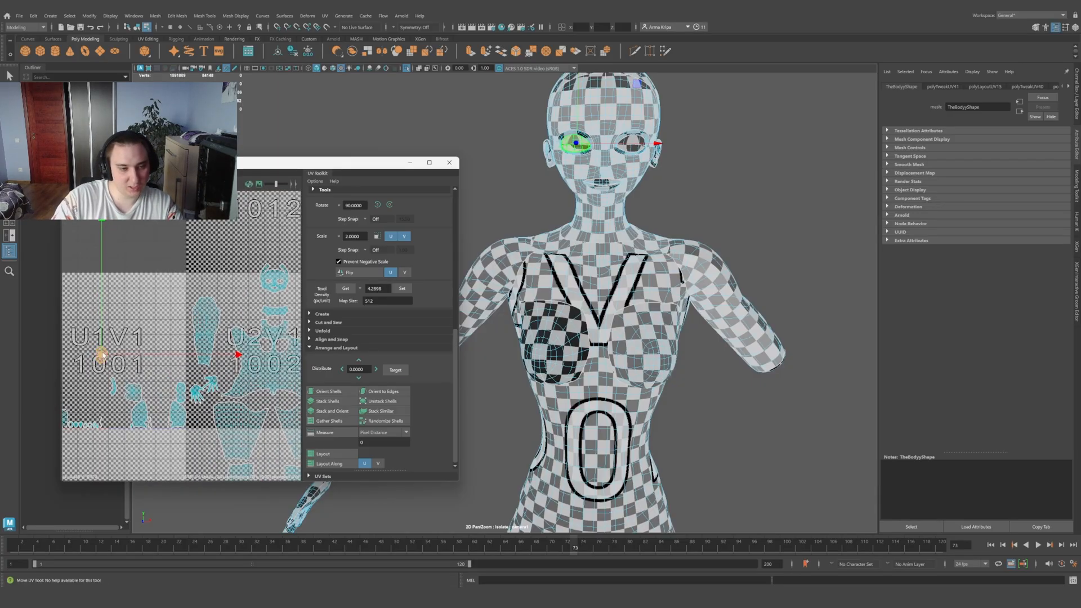
left_click_drag(102, 354, 109, 418)
scroll(197, 419, "up", 2)
key("r")
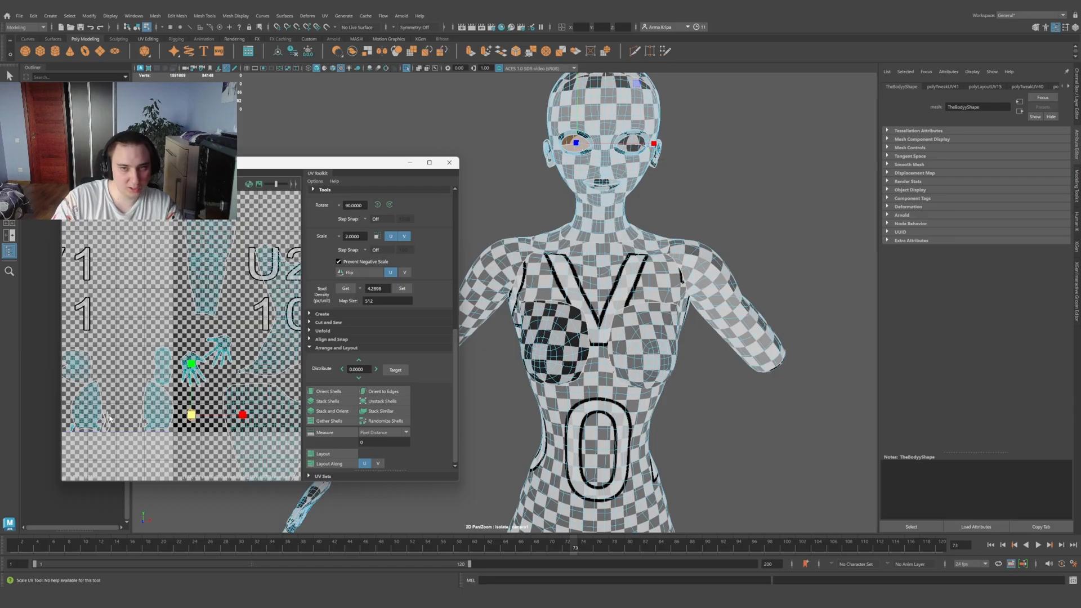
scroll(190, 414, "up", 3)
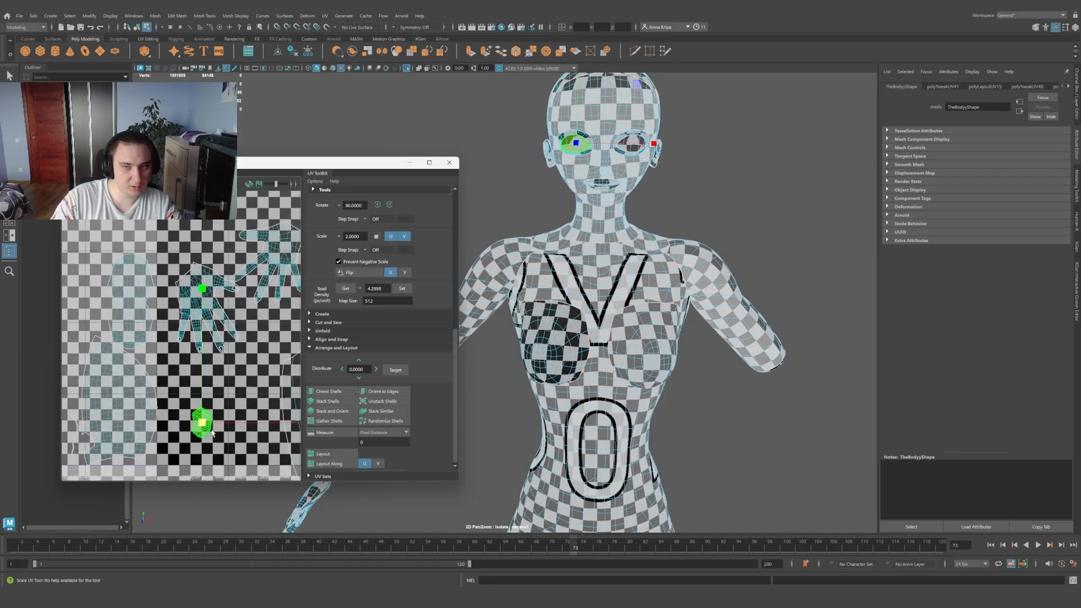
scroll(216, 430, "down", 5)
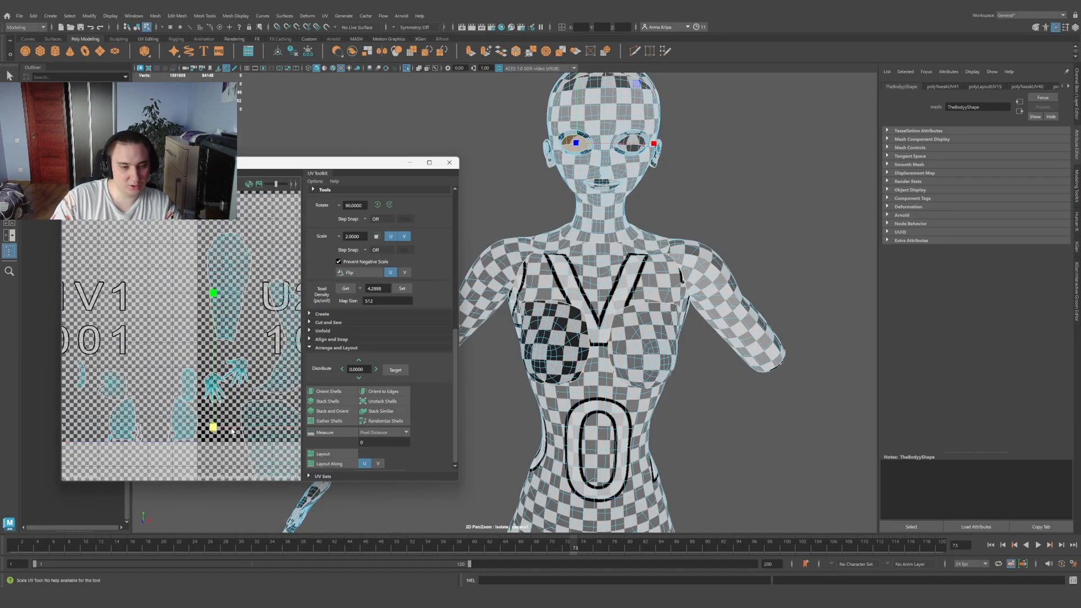
scroll(280, 314, "down", 4)
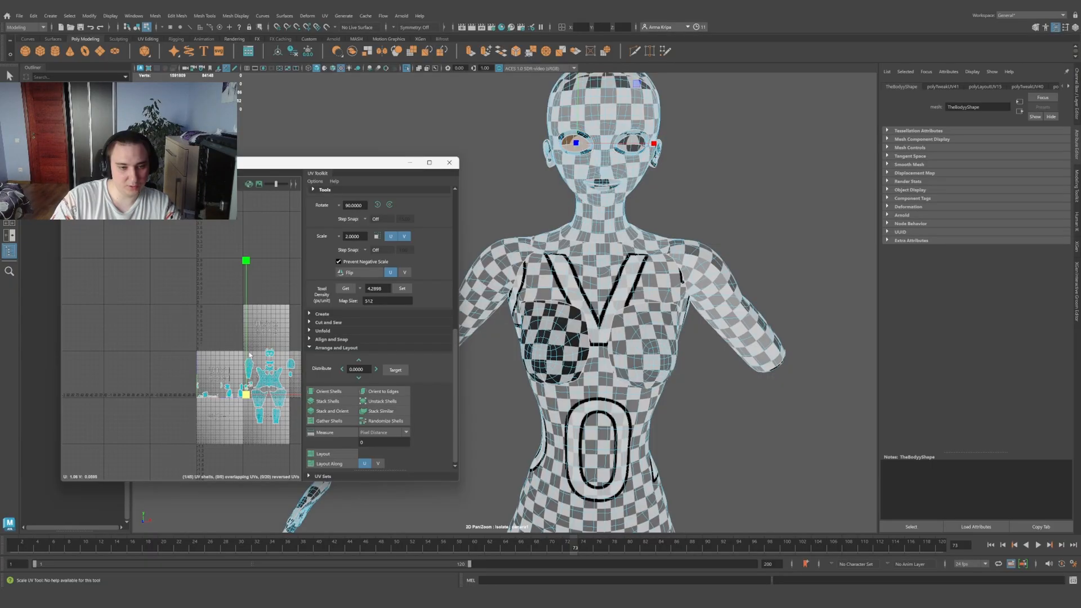
scroll(251, 376, "up", 5)
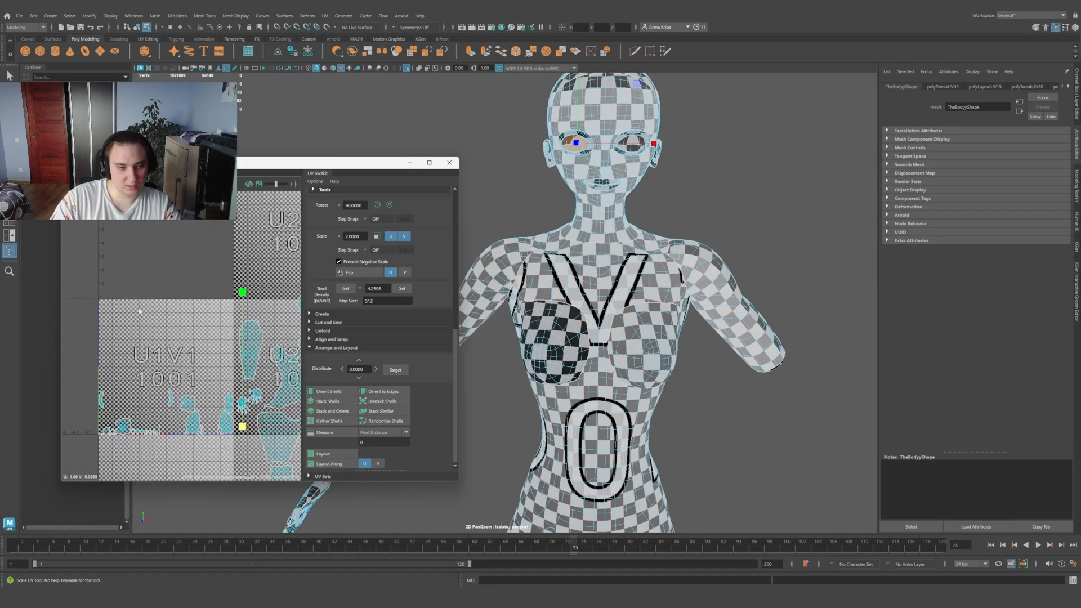
scroll(262, 433, "up", 4)
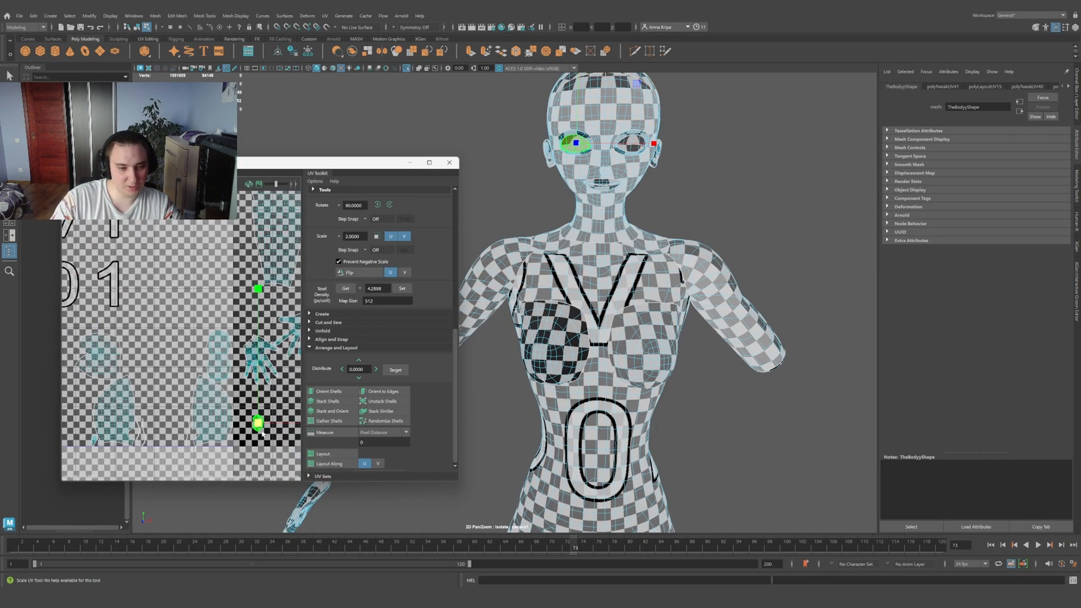
Step: Select both breast shells in the first tile and stack them on each other
scroll(266, 429, "down", 3)
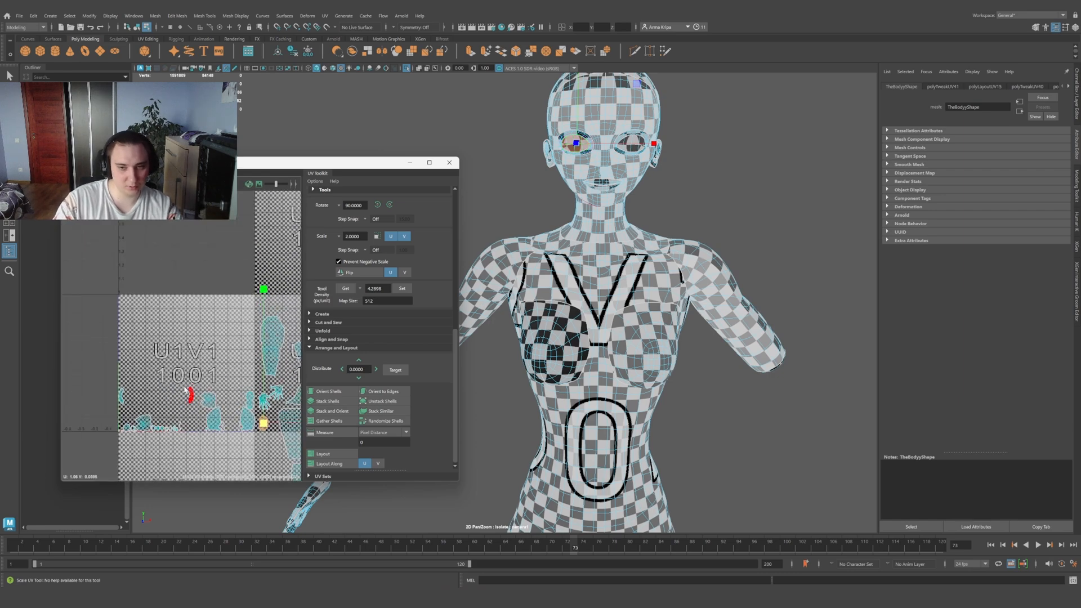
left_click(208, 401)
left_click(144, 422, "shift")
left_click(327, 401)
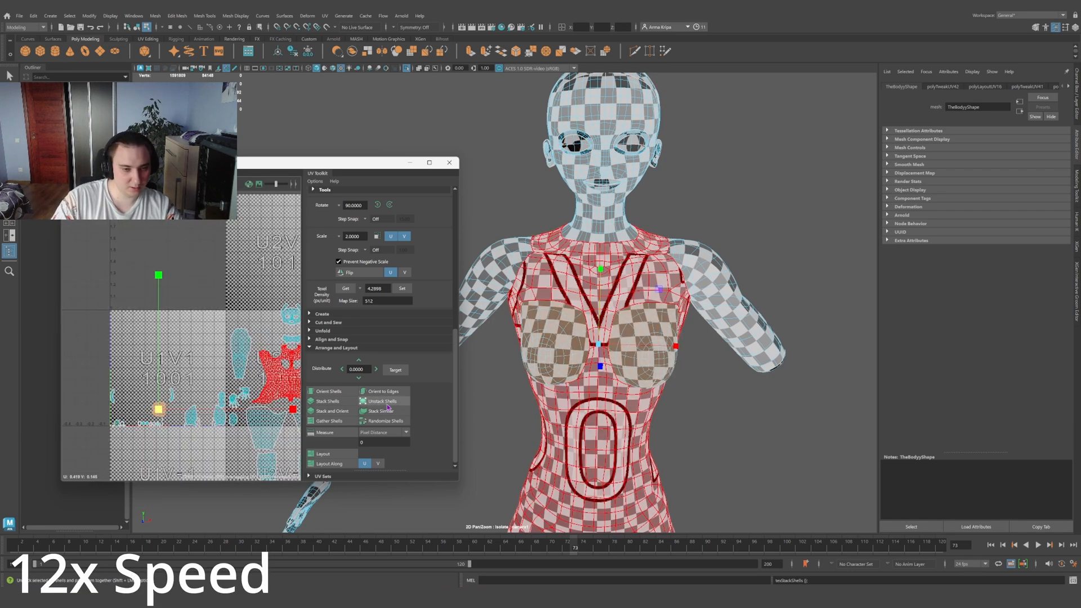
Step: Slide one breast shell off the stack horizontally and place it beside the other breast shell
scroll(378, 337, "up", 2)
key("e")
scroll(203, 303, "up", 2)
key("w")
left_click(137, 419)
left_click_drag(271, 419, 244, 419)
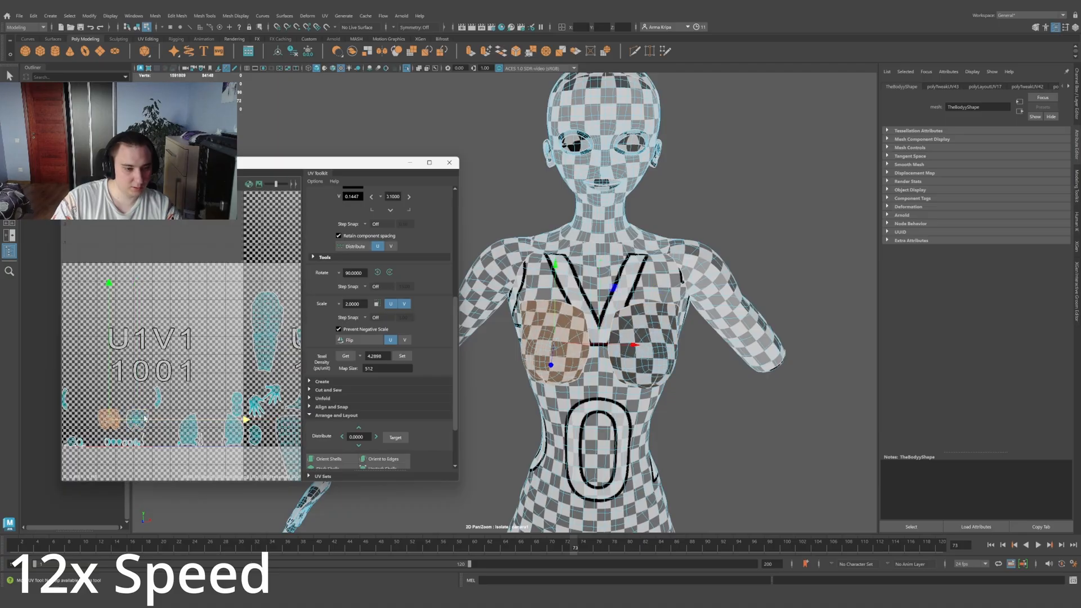
Step: Select the two scalp shells in the first tile and place them beside the head shell in the second tile
scroll(201, 410, "down", 3)
scroll(200, 410, "up", 3)
left_click(166, 437)
scroll(669, 277, "down", 2)
middle_click_drag(703, 168, 668, 276, "alt")
left_click_drag(669, 276, 619, 321, "alt")
left_click(219, 435, "shift")
left_click_drag(197, 437, 272, 330)
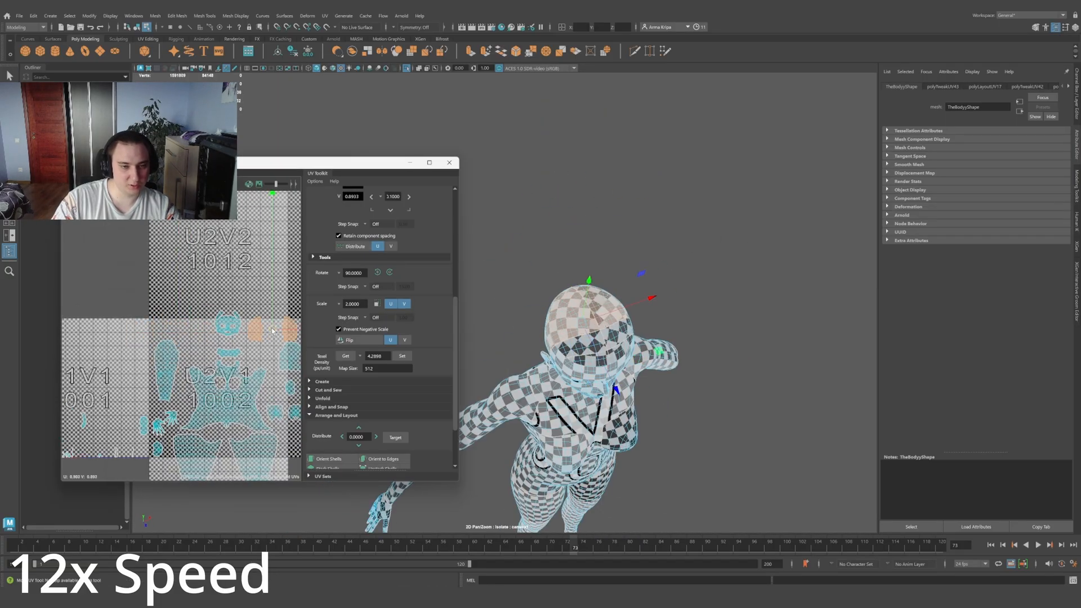
Step: Select the next pair of shells together and shift them toward the body layout in the second tile
scroll(203, 338, "down", 3)
scroll(177, 309, "up", 3)
left_click(107, 309)
left_click(179, 309, "shift")
scroll(553, 326, "up", 5)
scroll(169, 315, "down", 3)
left_click_drag(143, 308, 228, 307)
Step: Examine the body part of the small elbow-end shell, following the model's arm down to the hand
left_click_drag(554, 327, 593, 331, "alt")
scroll(141, 360, "up", 3)
left_click(73, 386)
key("f")
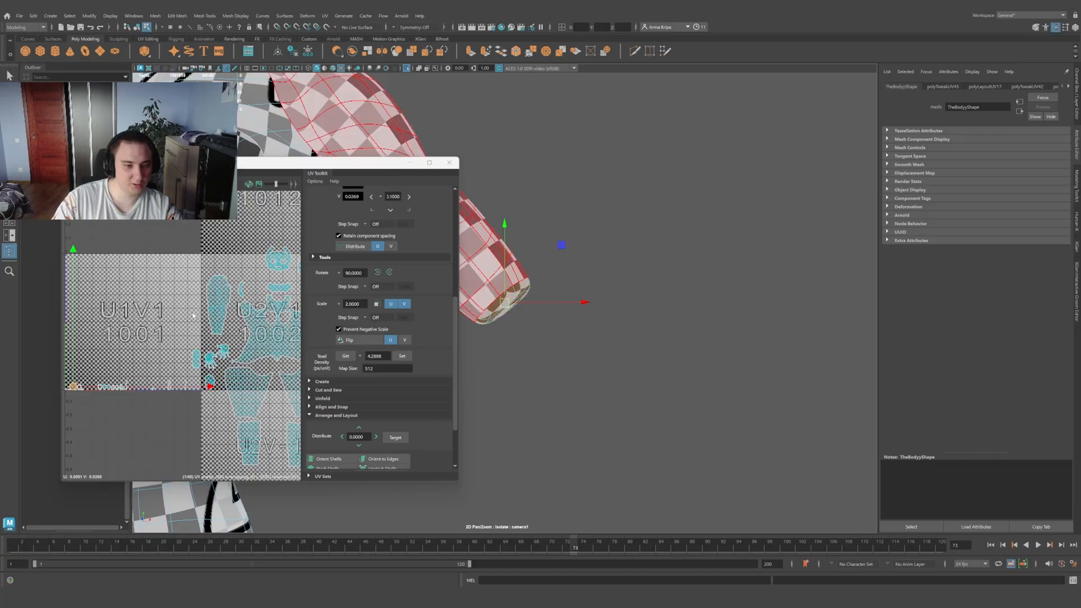
scroll(192, 314, "down", 3)
scroll(167, 353, "up", 6)
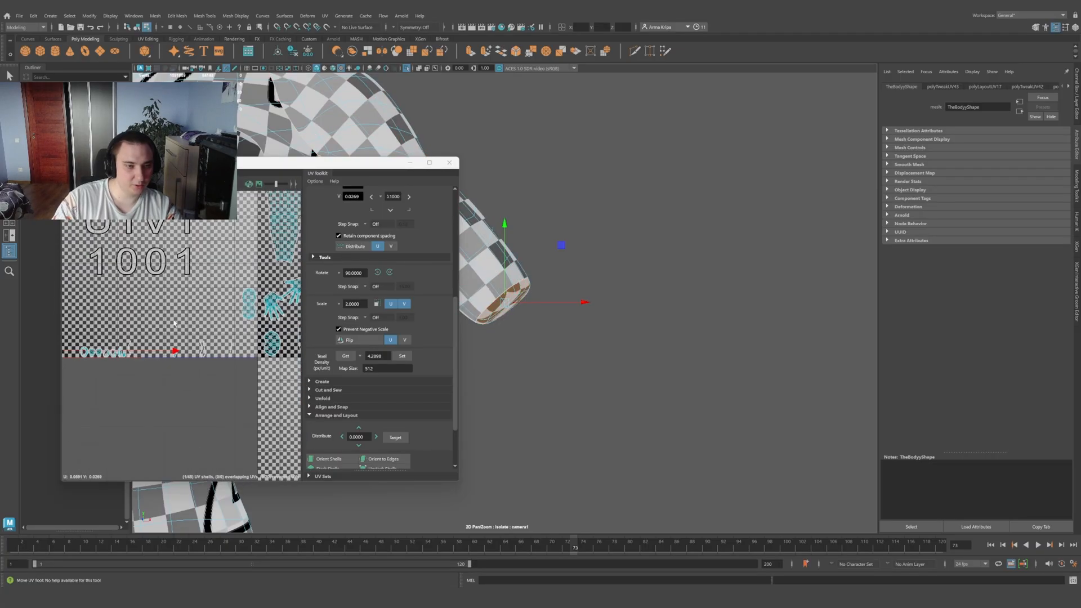
scroll(176, 323, "down", 7)
scroll(162, 352, "up", 2)
scroll(159, 346, "up", 4)
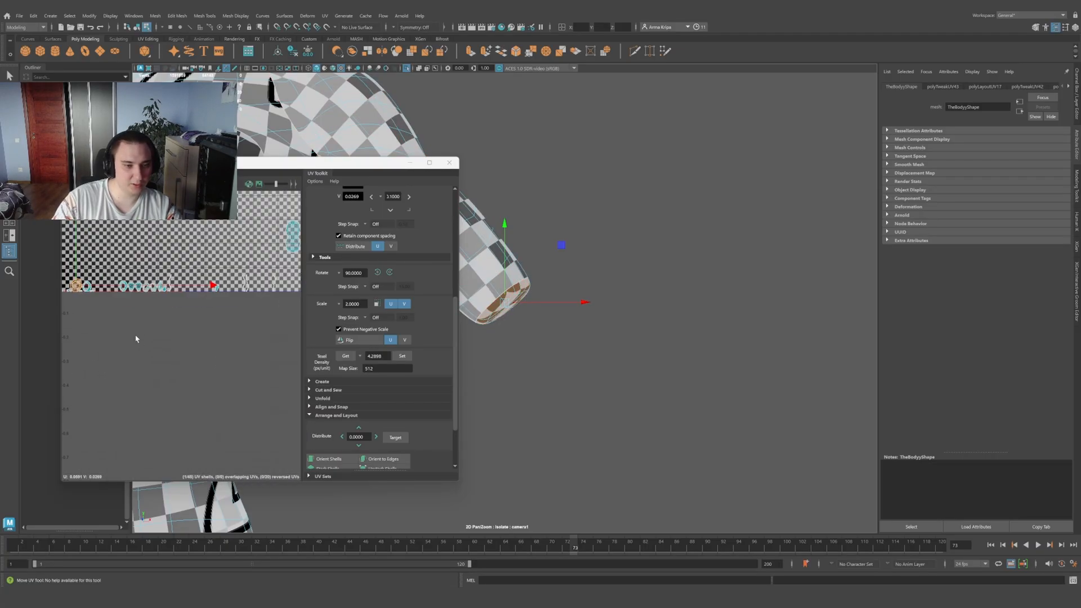
middle_click_drag(136, 339, 138, 360, "alt")
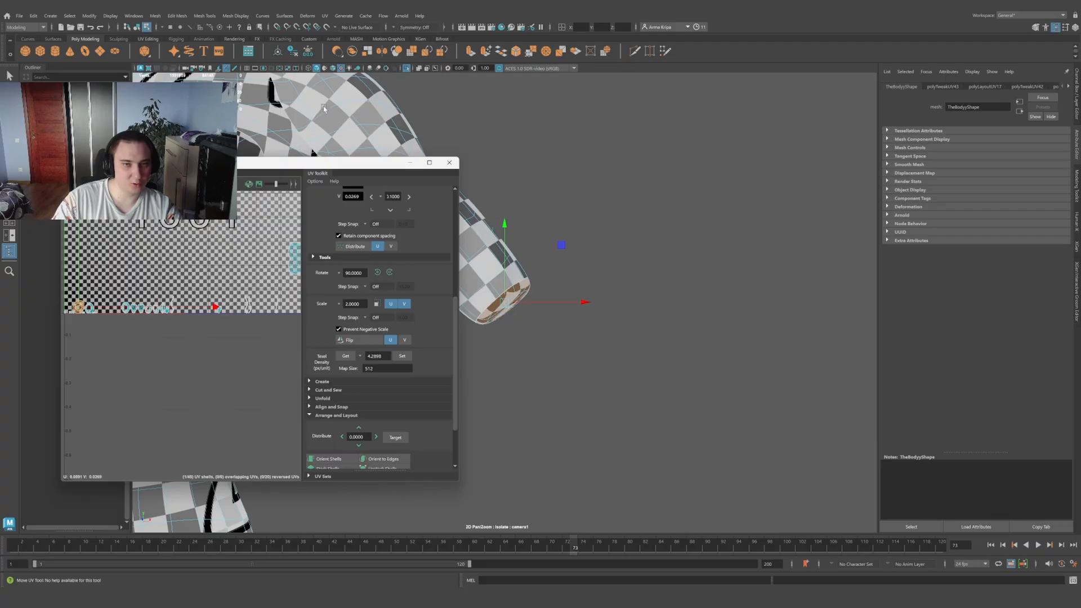
key("f")
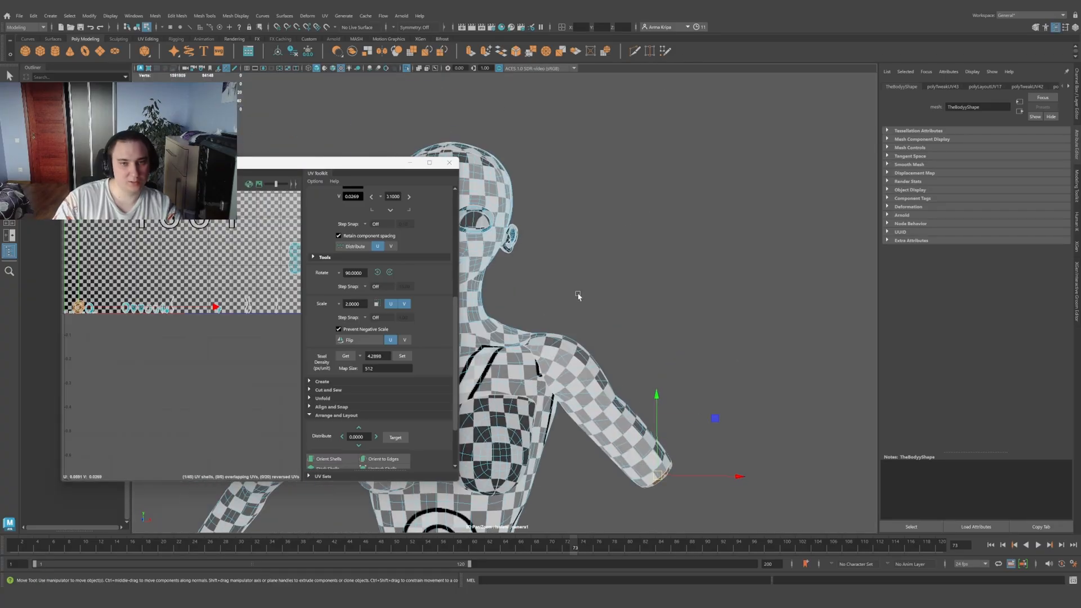
scroll(276, 292, "down", 2)
middle_click_drag(266, 369, 239, 429, "alt")
left_click_drag(659, 369, 654, 360, "alt")
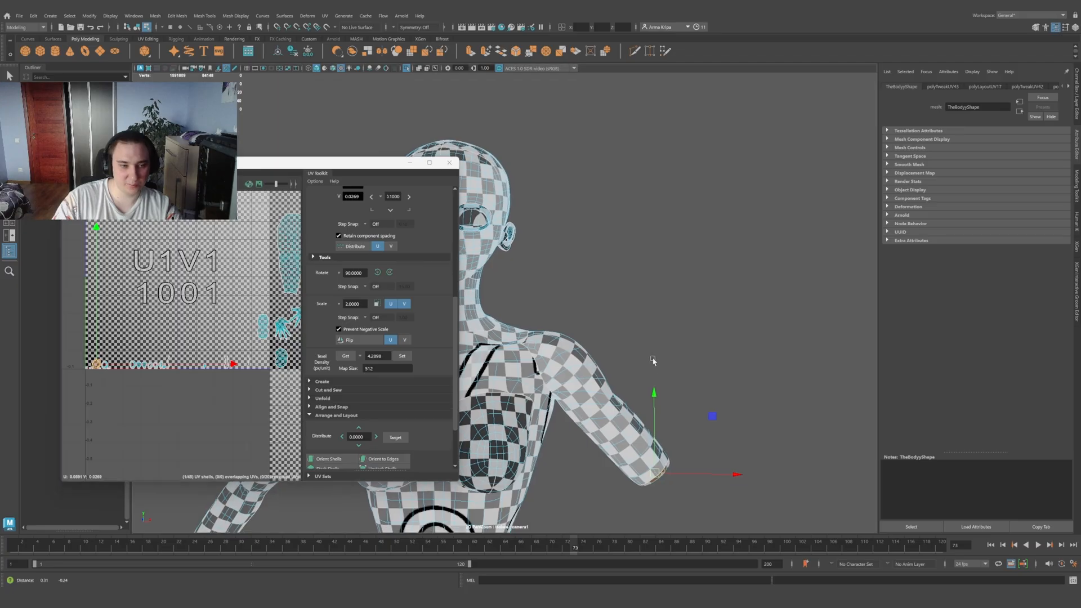
middle_click_drag(653, 360, 624, 282, "alt")
right_click_drag(726, 338, 690, 331, "alt")
middle_click_drag(523, 349, 706, 325, "alt")
scroll(706, 324, "up", 5)
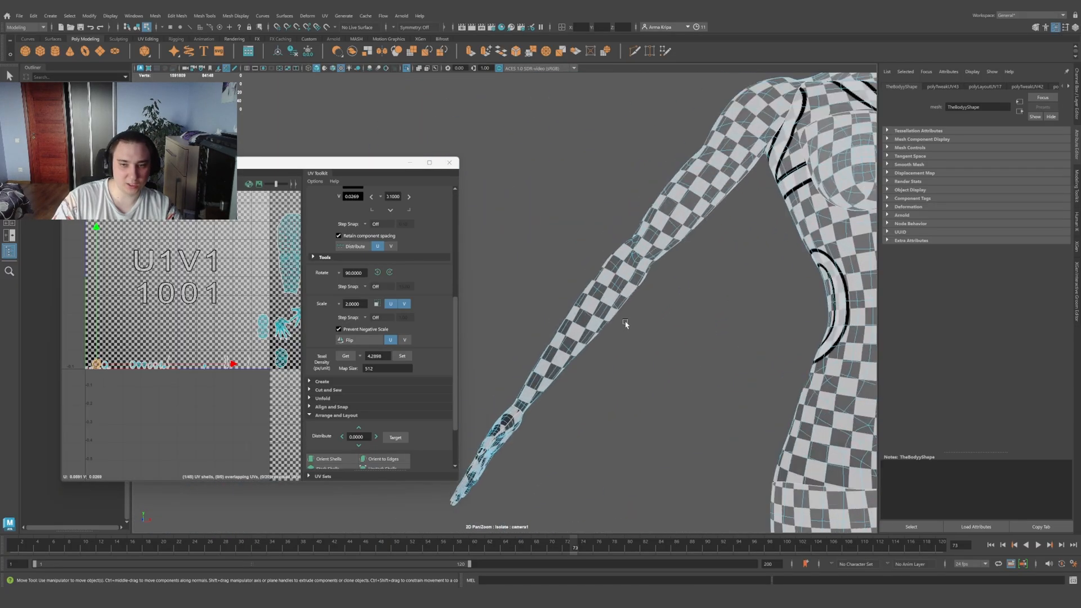
middle_click_drag(627, 429, 634, 285, "alt")
scroll(630, 289, "up", 3)
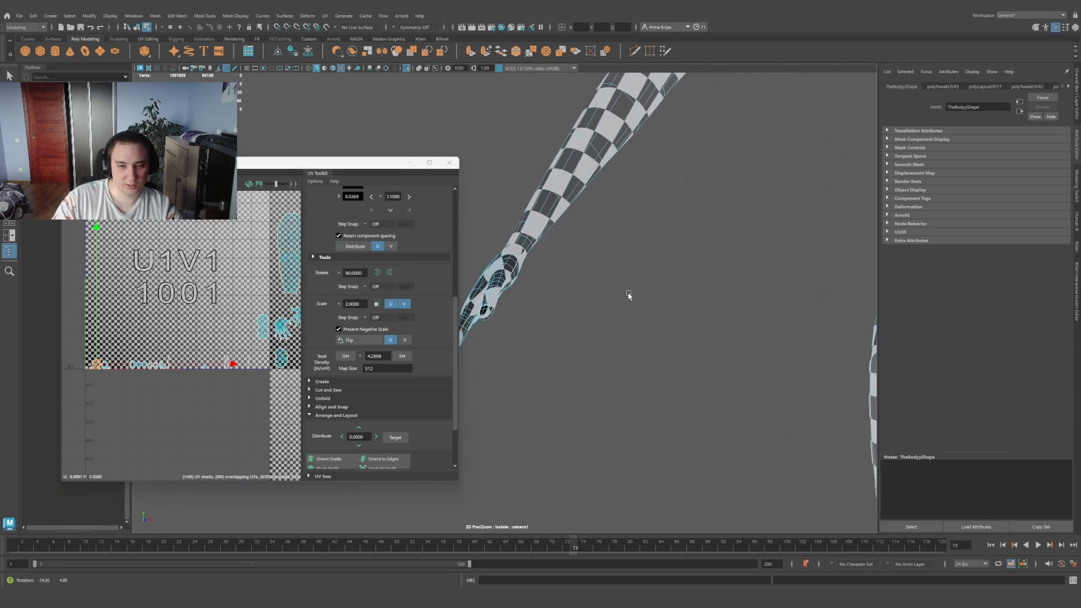
left_click_drag(627, 295, 572, 319, "alt")
middle_click_drag(513, 412, 563, 328, "alt")
scroll(564, 328, "up", 3)
Step: Select the four fingernail shells in the first tile's corner, stack them and move the stack toward the body layout
left_click(587, 358)
left_click_drag(589, 359, 737, 377, "alt")
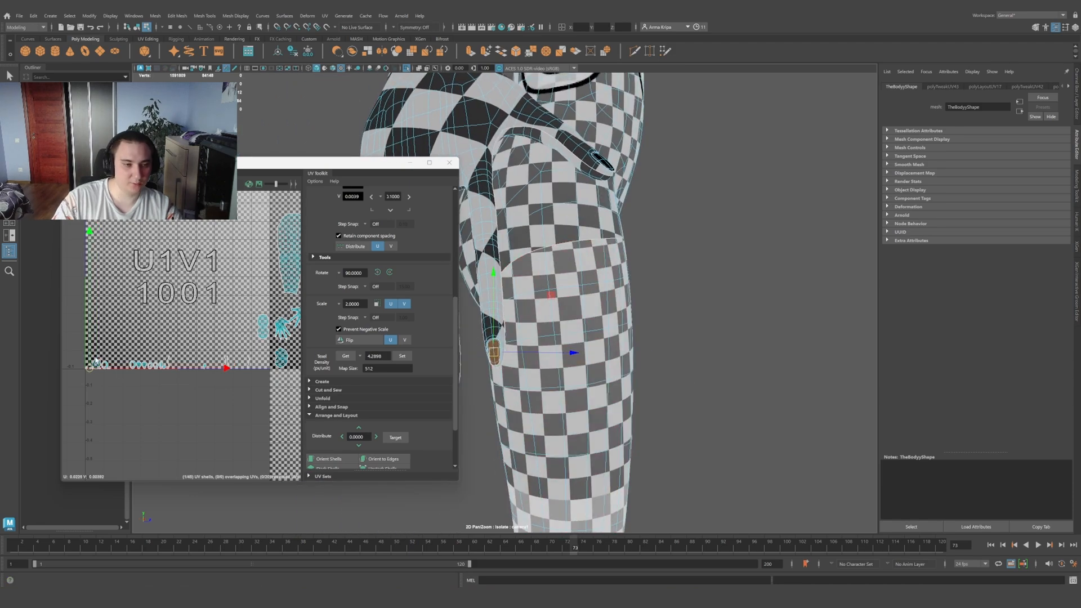
key("f")
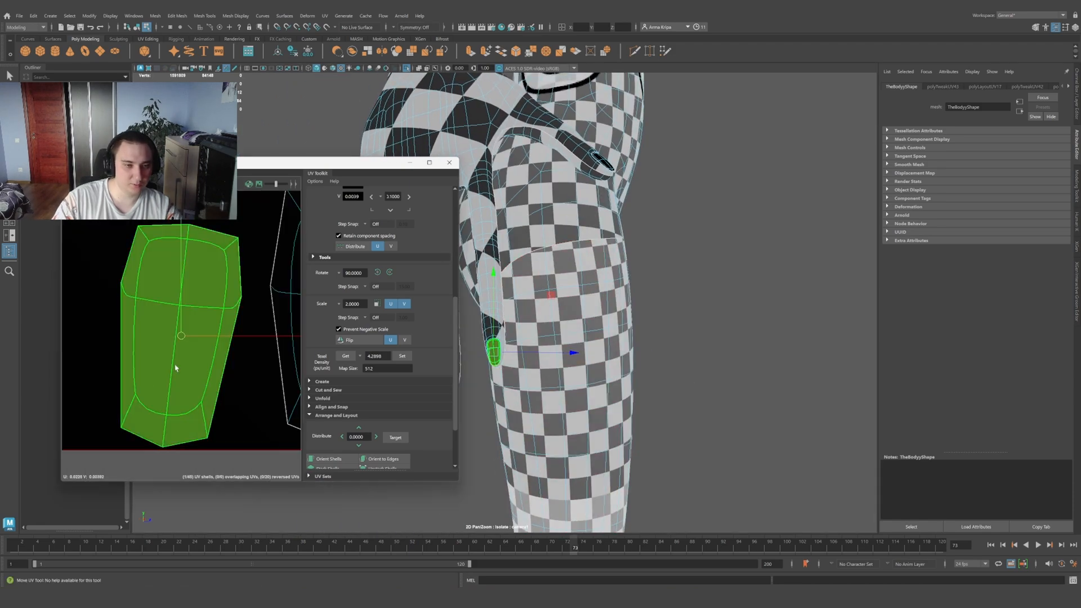
scroll(176, 371, "down", 8)
scroll(176, 375, "up", 2)
middle_click_drag(176, 379, 153, 367, "alt")
left_click(108, 344, "shift")
left_click(188, 341, "shift")
left_click(219, 343, "shift")
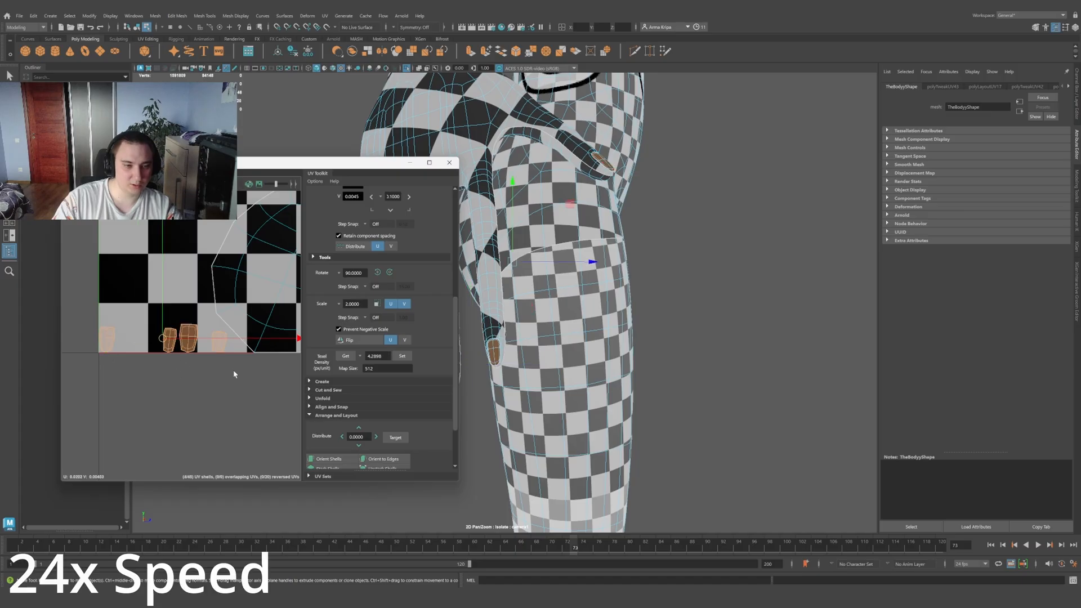
left_click_drag(585, 315, 698, 327, "alt")
scroll(169, 349, "down", 5)
scroll(338, 439, "down", 1)
left_click(327, 435)
left_click_drag(175, 356, 191, 308)
Step: Stack the small arm-end shells in the first tile and select the two small shells near them
scroll(191, 309, "up", 10)
left_click(122, 376)
scroll(338, 440, "down", 1)
left_click(327, 418)
scroll(566, 323, "down", 8)
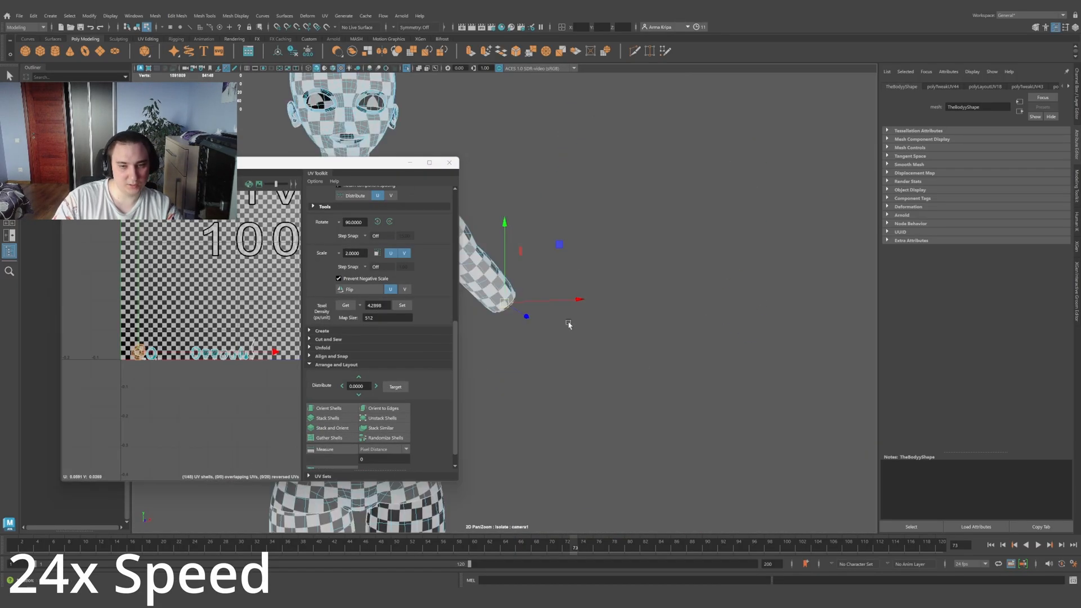
left_click(265, 345)
scroll(196, 281, "up", 6)
left_click(167, 291)
left_click(195, 281, "shift")
scroll(195, 280, "down", 8)
scroll(271, 315, "up", 8)
Step: Rotate and position the two eye rim shells side by side, and apply the texel density to them
right_click(116, 363)
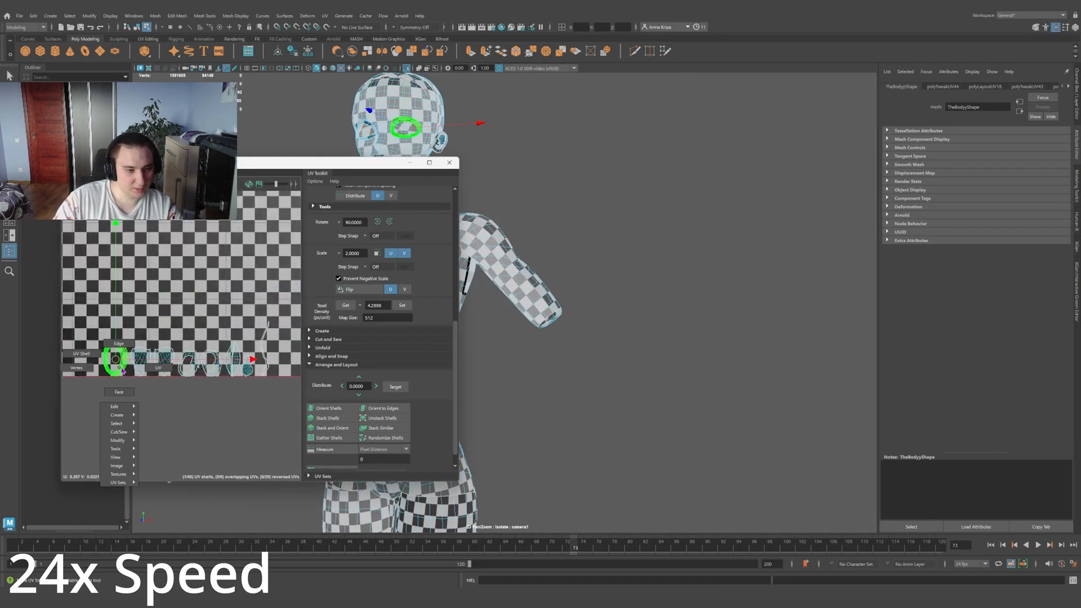
scroll(169, 338, "down", 4)
left_click(232, 320)
key("e")
left_click_drag(103, 289, 107, 265)
scroll(190, 337, "up", 6)
key("w")
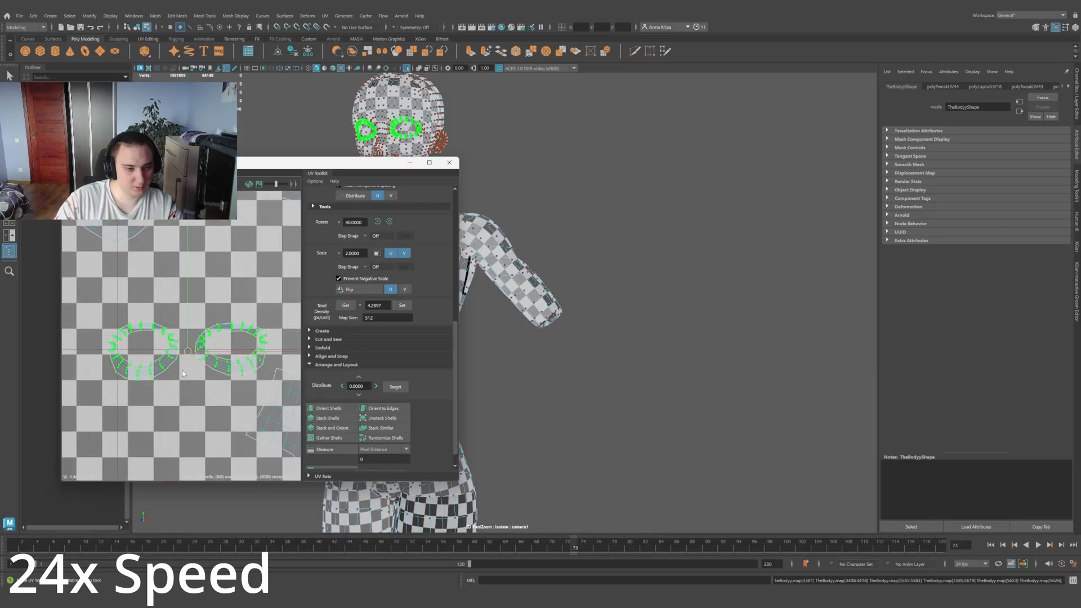
scroll(195, 360, "down", 5)
left_click(402, 305)
left_click(190, 351)
Step: Try stacking the ear shell selected on the model, and undo the stacking
scroll(224, 413, "down", 5)
scroll(223, 412, "down", 4)
scroll(521, 288, "up", 5)
scroll(502, 314, "up", 6)
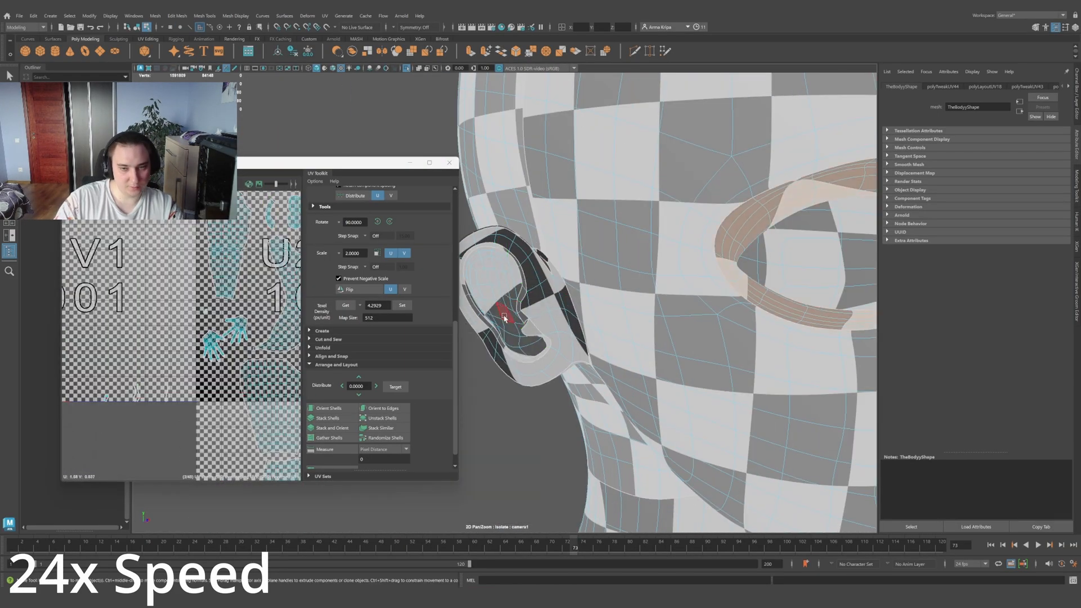
double_click(509, 307)
left_click(328, 419)
key("ctrl+z")
Step: Move the selected ear shell from the first tile into the second tile near the head shells
scroll(338, 418, "down", 1)
scroll(196, 361, "down", 5)
scroll(497, 348, "down", 5)
scroll(135, 374, "up", 6)
scroll(512, 307, "up", 4)
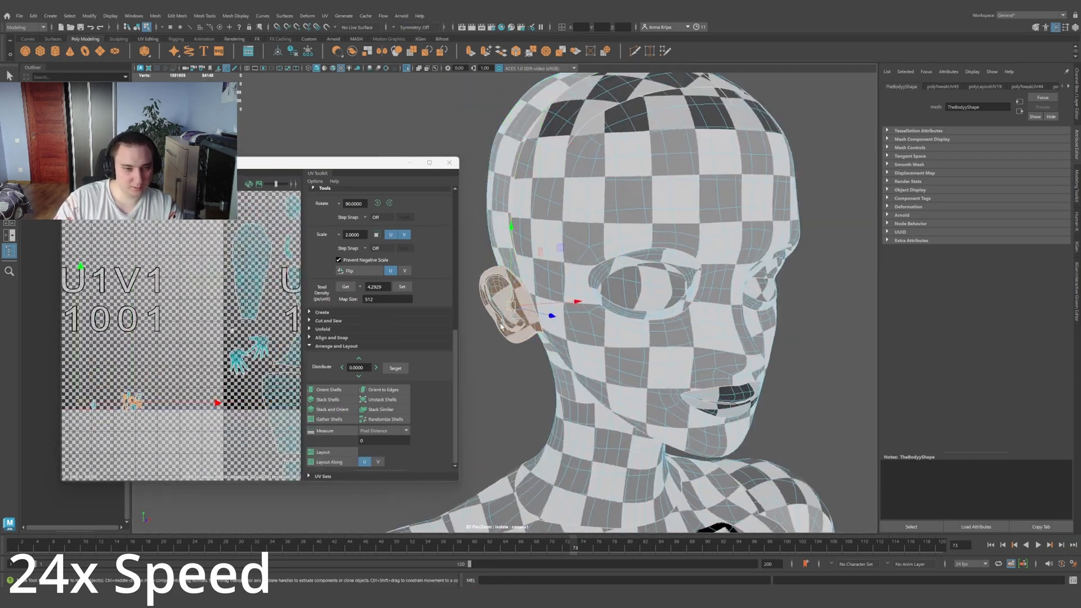
scroll(225, 360, "up", 3)
left_click_drag(563, 338, 704, 338, "alt")
scroll(242, 357, "down", 6)
left_click_drag(148, 382, 246, 327)
scroll(246, 327, "up", 6)
scroll(225, 349, "down", 4)
Step: Rotate the lip shell and move it beneath the head shell in the second tile
left_click(103, 411)
key("e")
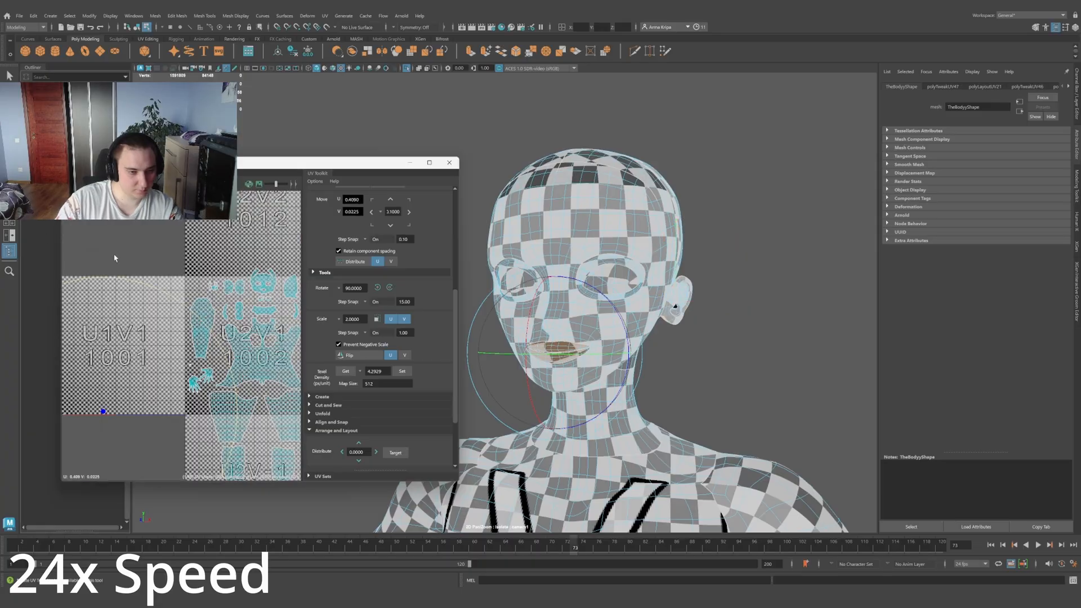
left_click_drag(113, 255, 246, 324)
Step: Select the entire body layout and move all its UV shells from the second tile into the U1V1 tile
scroll(246, 338, "down", 4)
left_click_drag(273, 451, 206, 304)
left_click_drag(246, 363, 168, 344)
key("r")
key("ctrl+z")
scroll(197, 316, "up", 5)
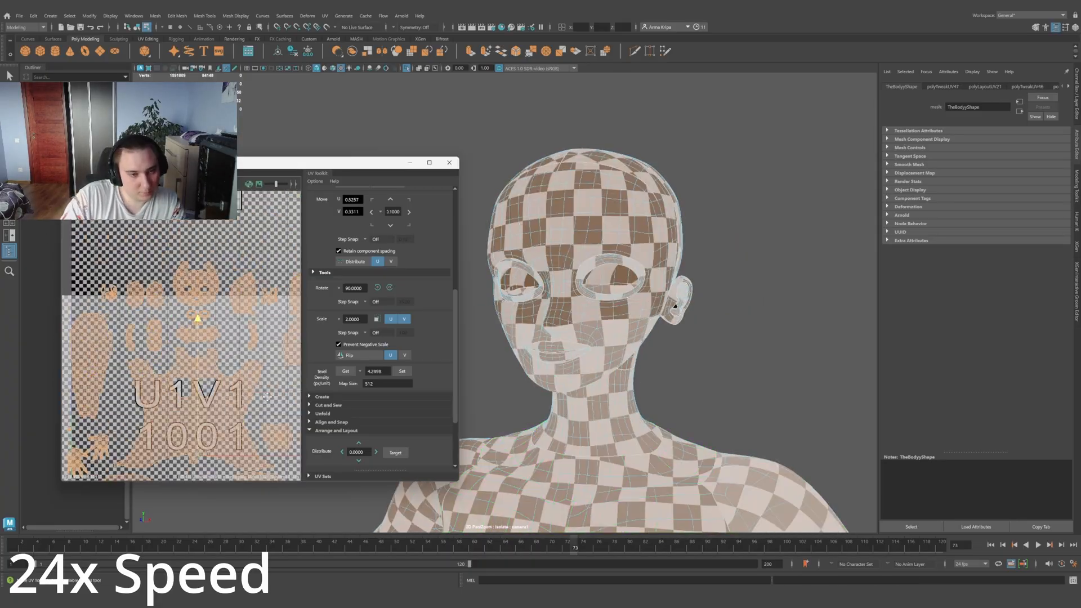
middle_click_drag(237, 394, 176, 283, "alt")
Step: Reposition the small shells around the face shell along the upper edge of the U1V1 tile
left_click(234, 323)
scroll(234, 316, "down", 5)
left_click(254, 281)
scroll(265, 298, "up", 4)
middle_click_drag(266, 298, 169, 361, "alt")
left_click(188, 246)
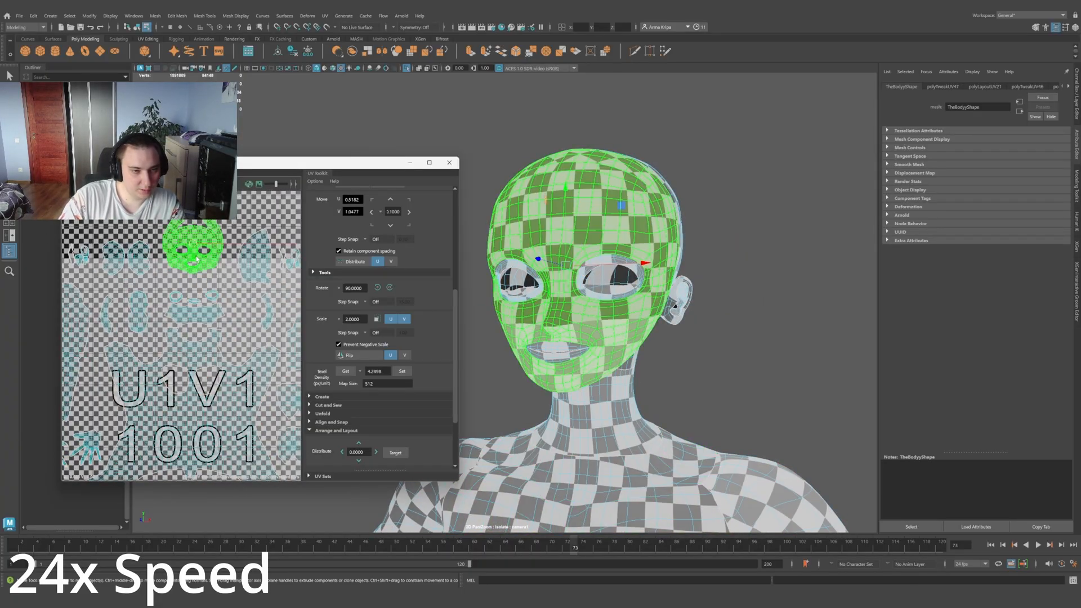
scroll(225, 281, "up", 2)
left_click(242, 289)
scroll(242, 290, "down", 2)
middle_click_drag(242, 289, 212, 311, "alt")
left_click(219, 307)
left_click_drag(219, 307, 73, 319)
Step: Select both eye shells and move them down inside the U1V1 tile to U 0.2393, V 0.9342
middle_click_drag(73, 318, 191, 303, "alt")
left_click(200, 291)
left_click(219, 290, "shift")
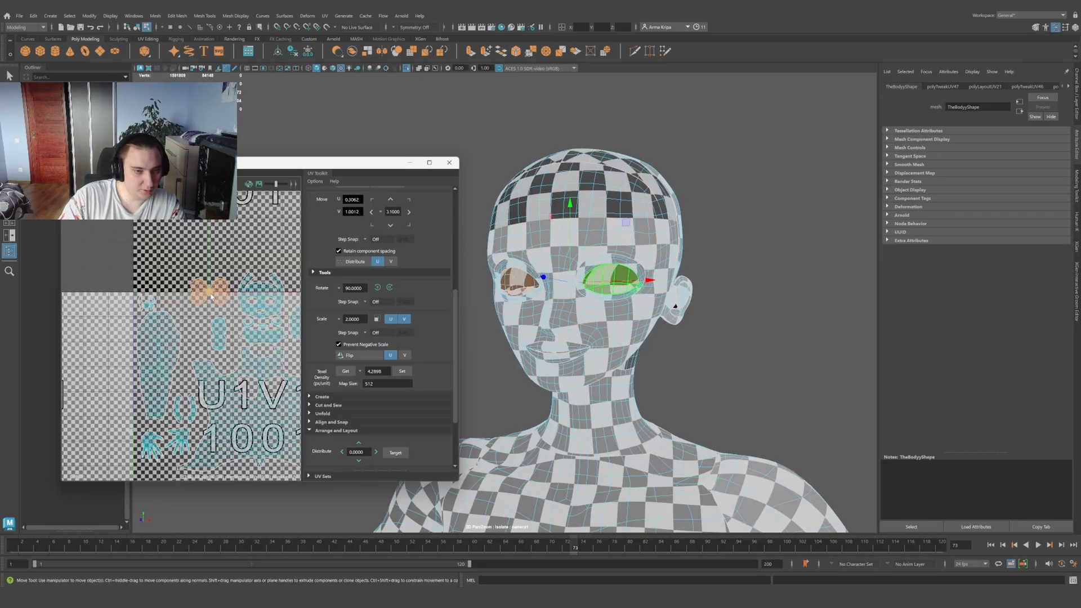
left_click_drag(211, 294, 195, 314)
scroll(212, 326, "down", 5)
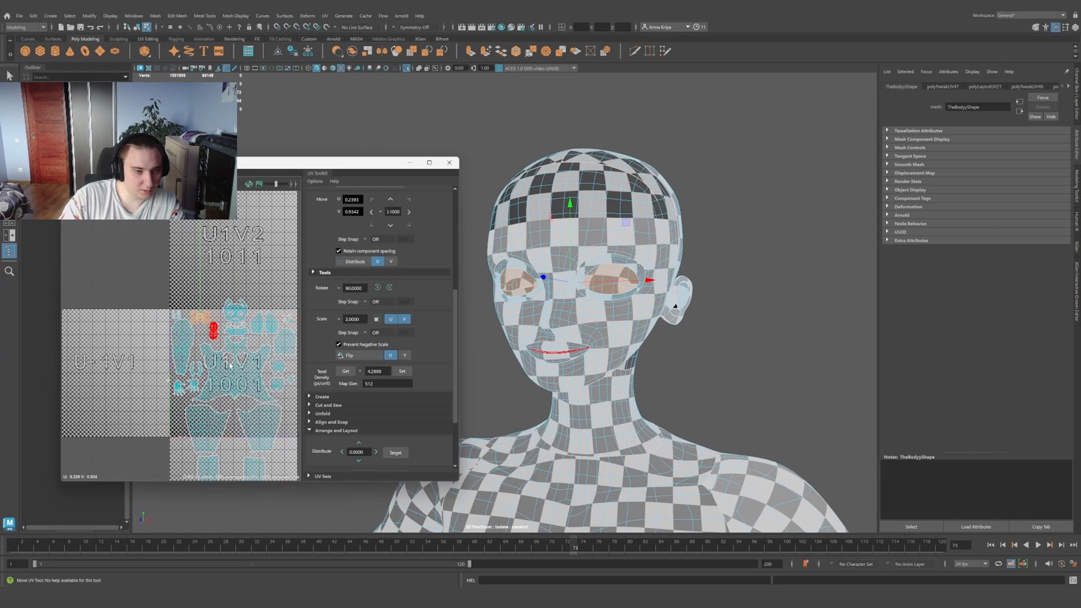
middle_click_drag(240, 380, 211, 274, "alt")
scroll(225, 331, "up", 2)
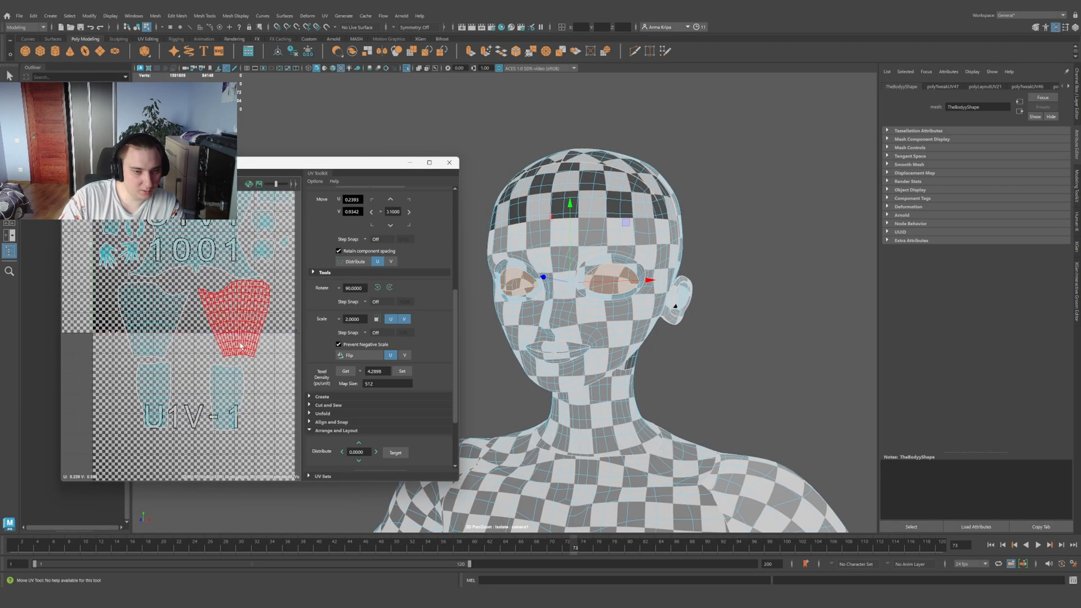
Step: Examine how the body UV shells sit in the U1V1 tile, from the face shell at the upper edge to the lower-leg shells
middle_click_drag(224, 331, 138, 349, "alt")
left_click(136, 349)
scroll(181, 327, "down", 3)
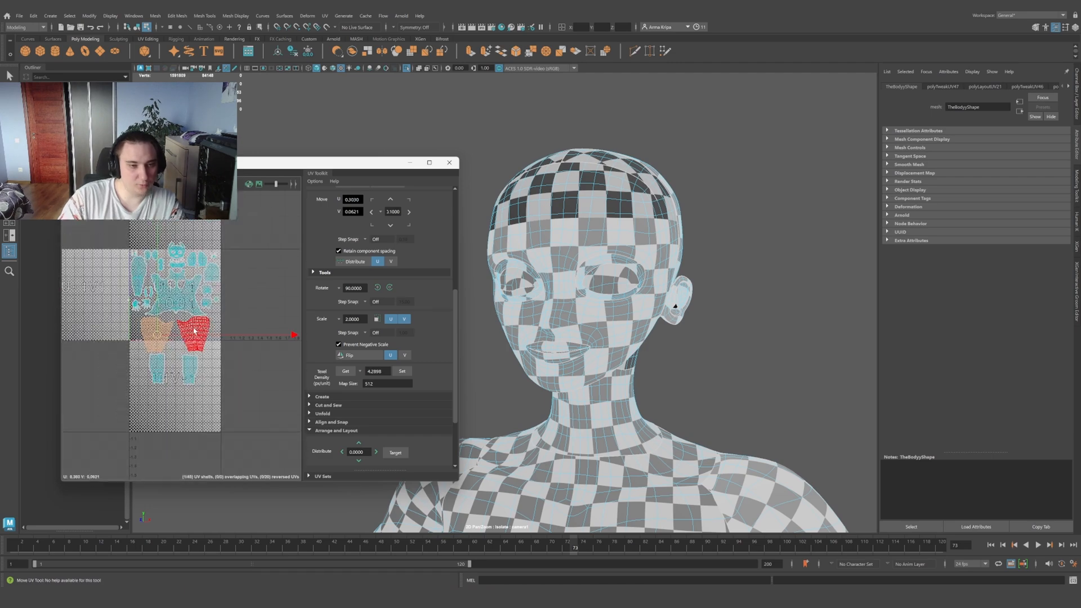
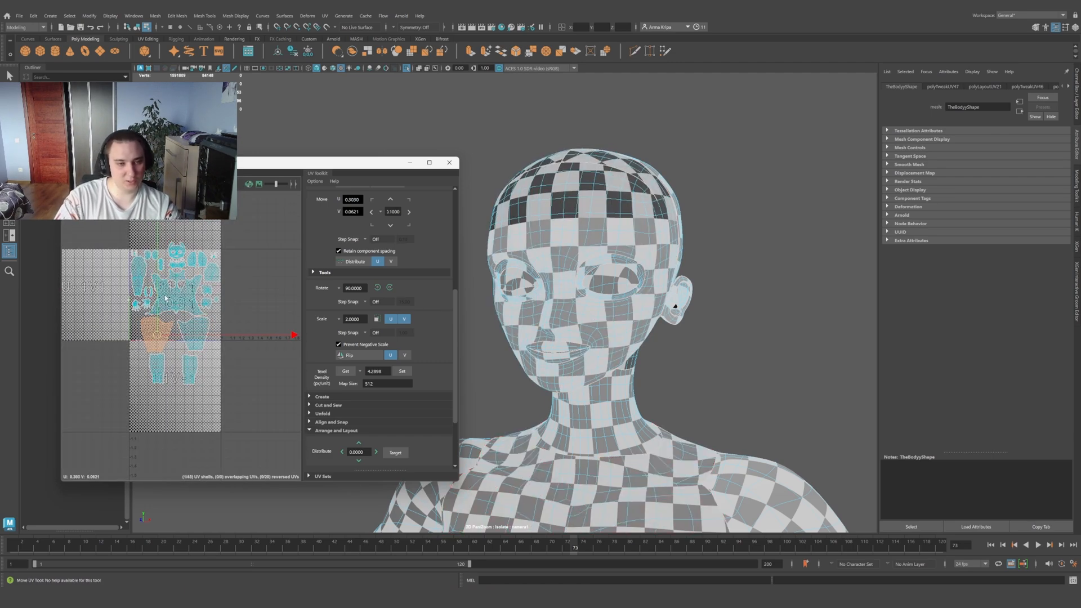
scroll(223, 338, "up", 5)
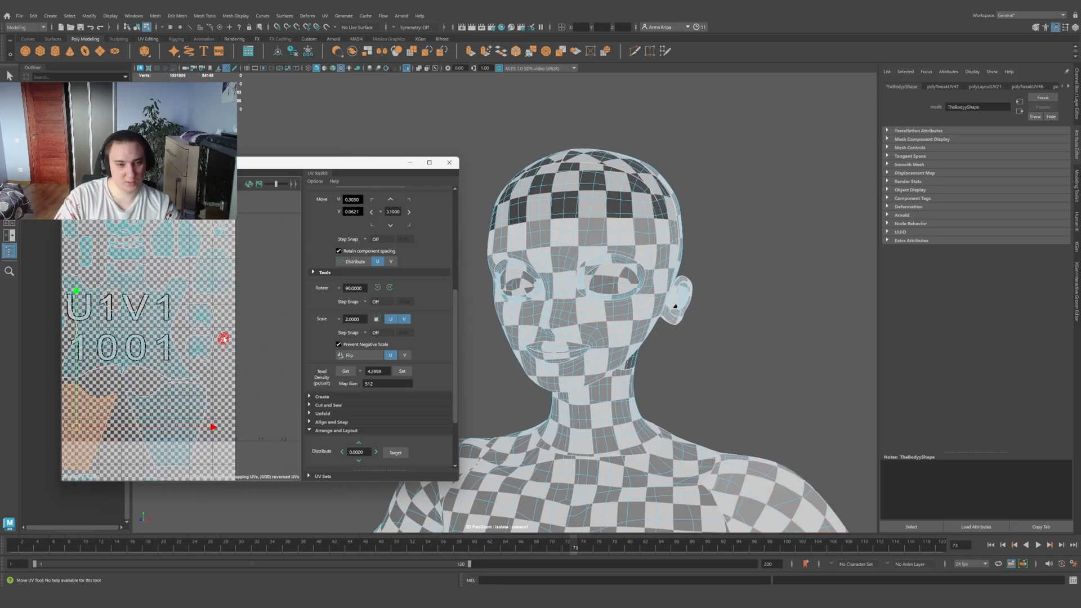
scroll(224, 338, "down", 4)
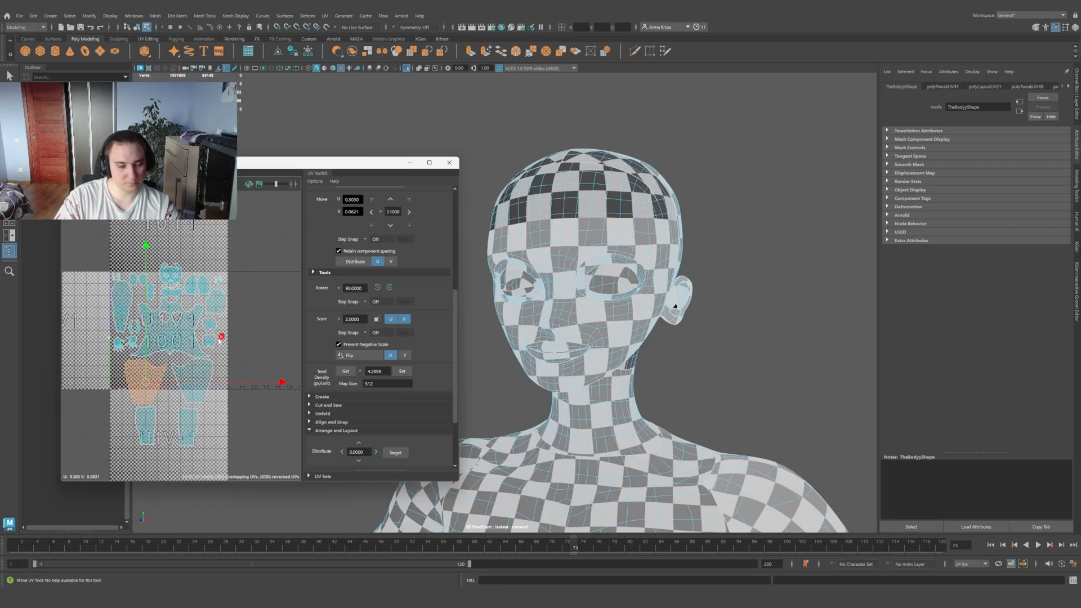
scroll(195, 273, "up", 2)
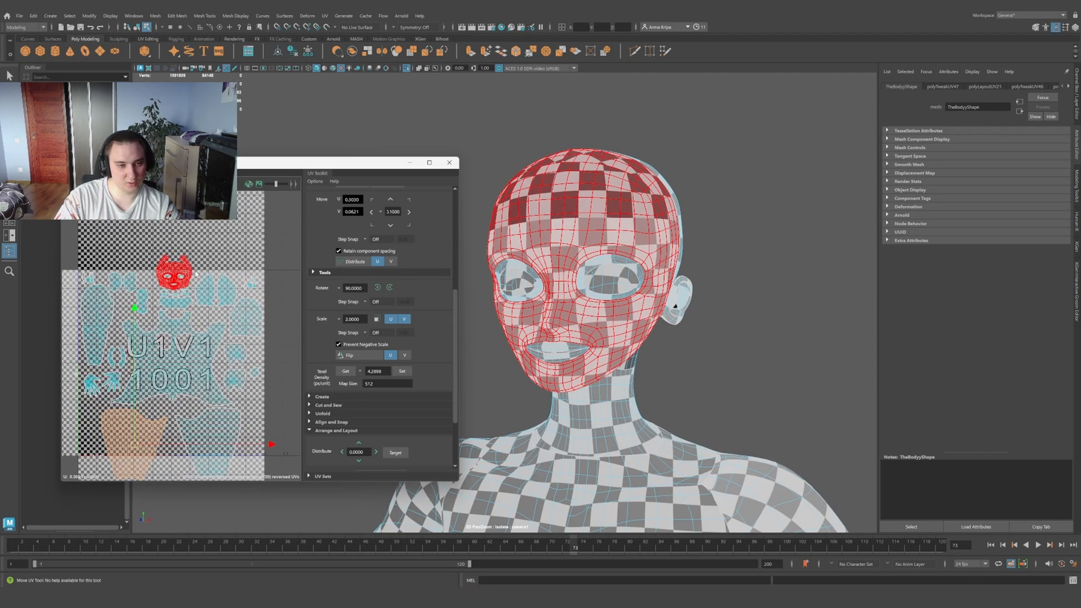
scroll(195, 273, "up", 2)
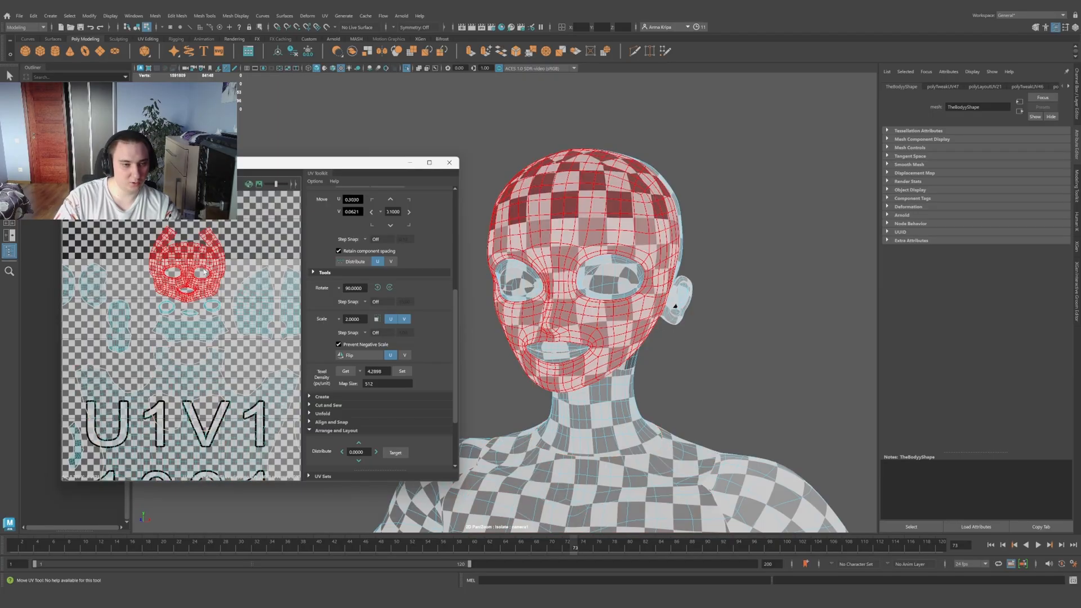
scroll(198, 315, "down", 4)
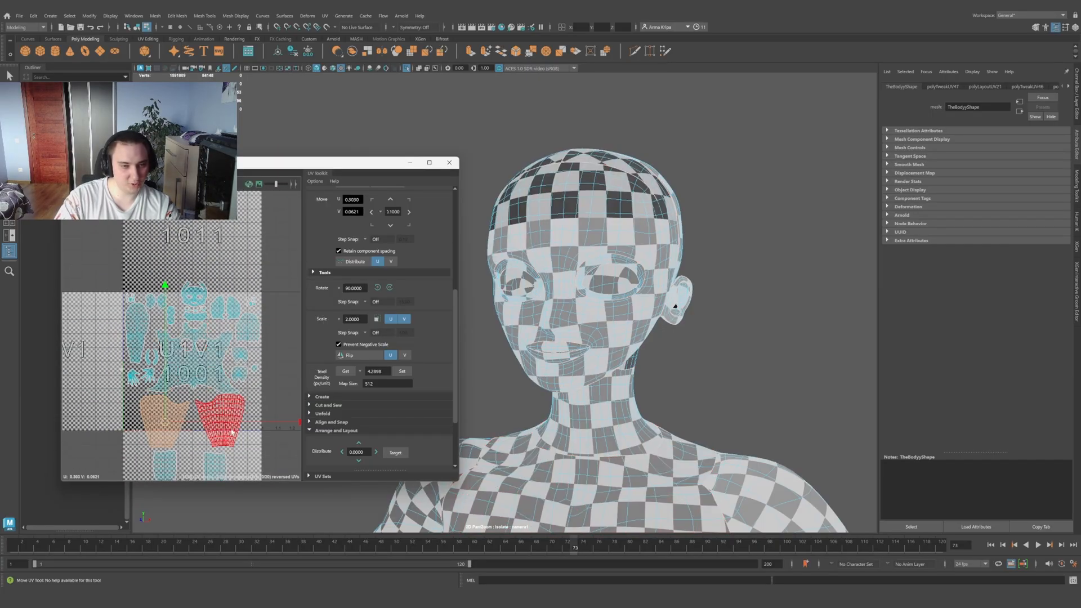
middle_click_drag(252, 441, 226, 341, "alt")
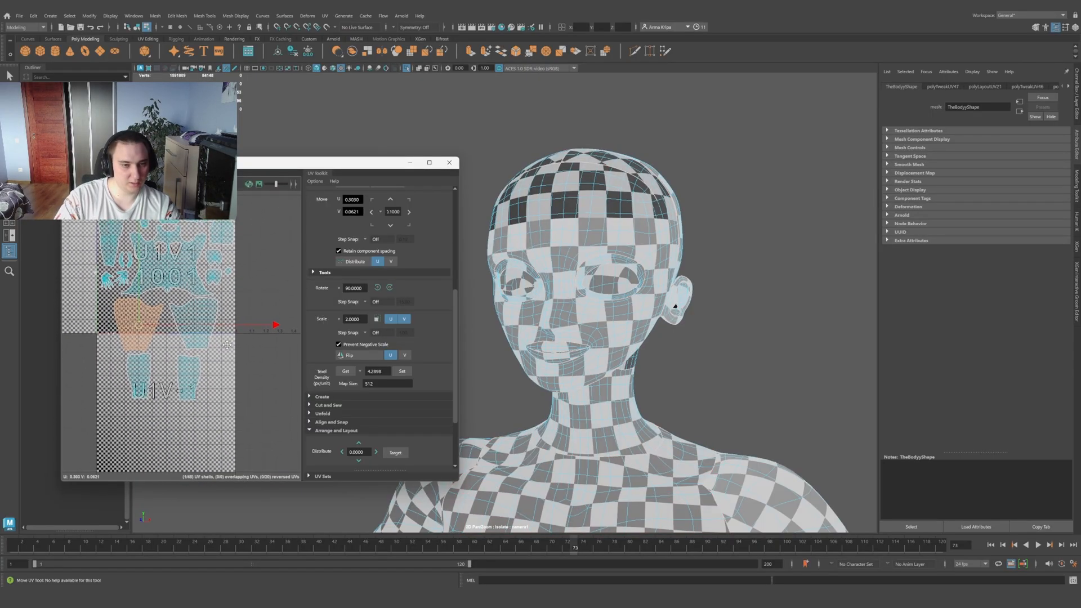
left_click(134, 353)
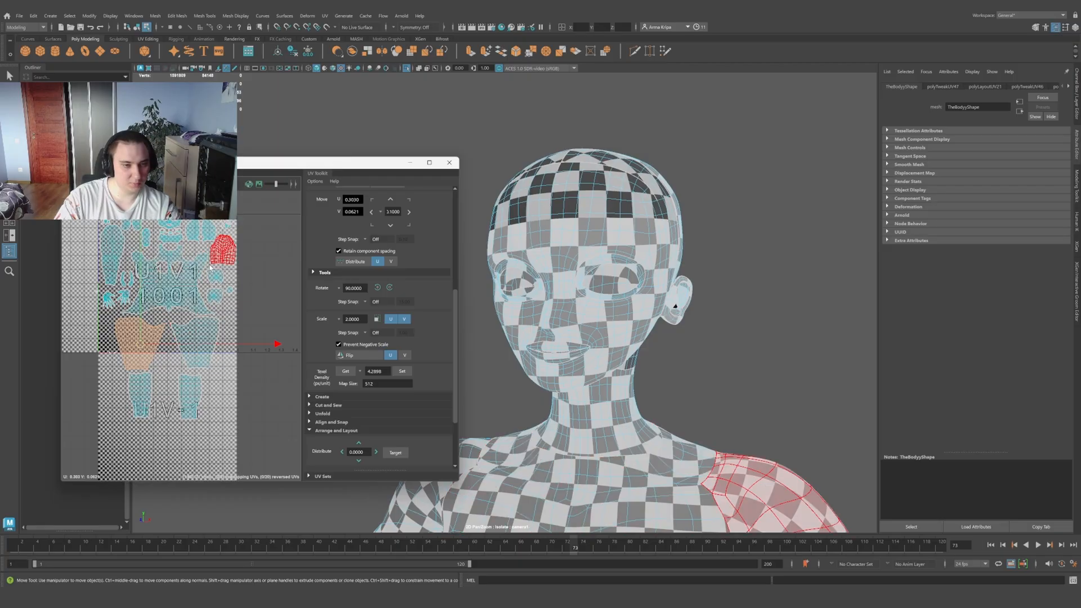
Step: Select the entire body layout and scale all its UV shells down slightly
scroll(225, 253, "down", 2)
middle_click_drag(226, 340, 231, 367, "alt")
left_click_drag(247, 418, 251, 426)
key("r")
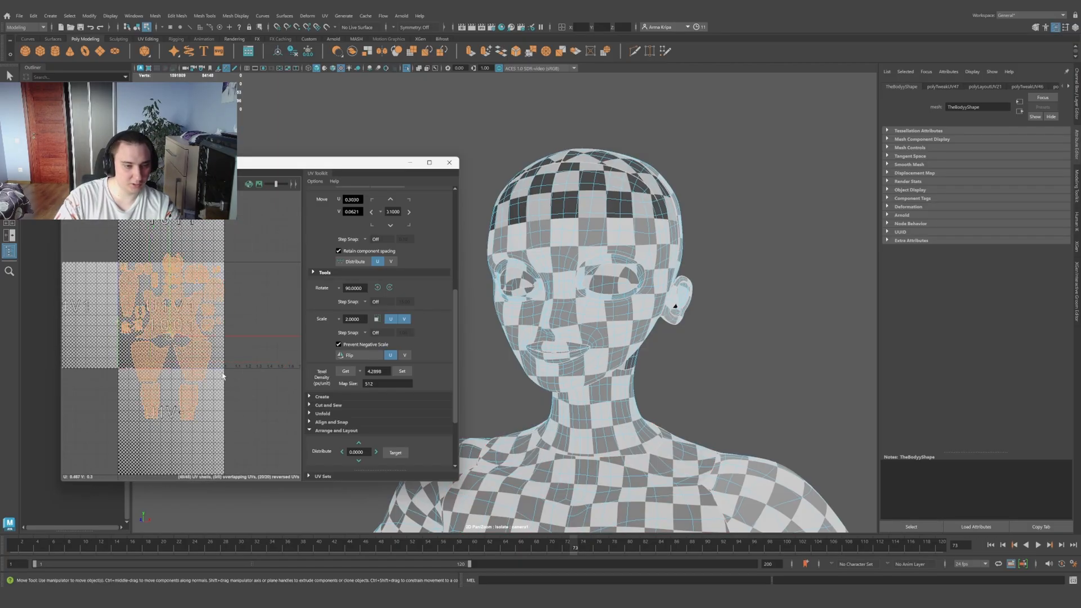
left_click_drag(171, 338, 159, 336)
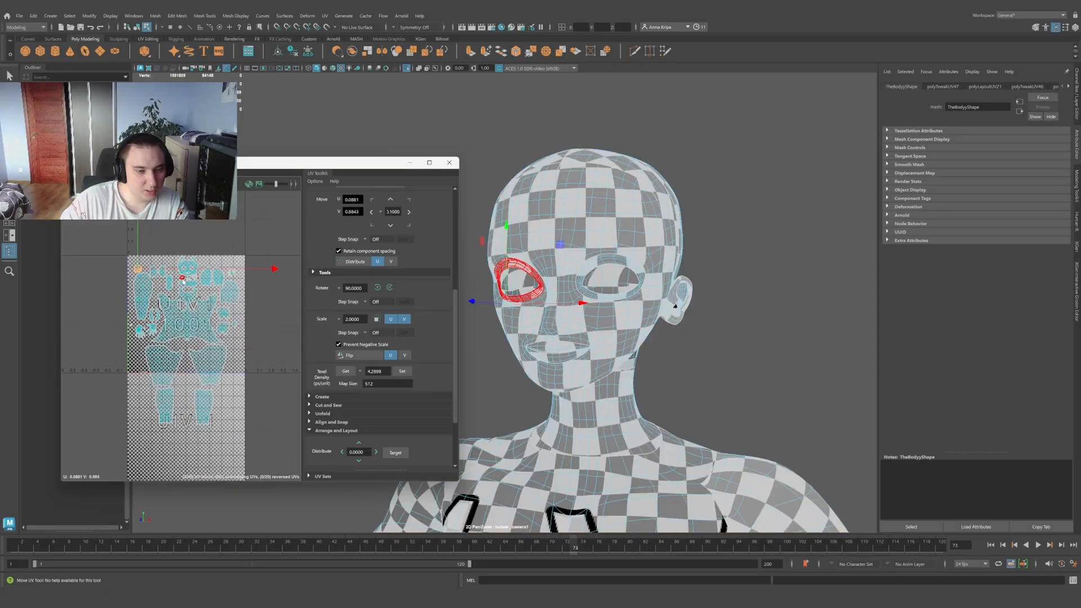
Step: Examine the whole body layout against the borders of the U1V1 tile and the neighbouring tiles
scroll(183, 279, "down", 3)
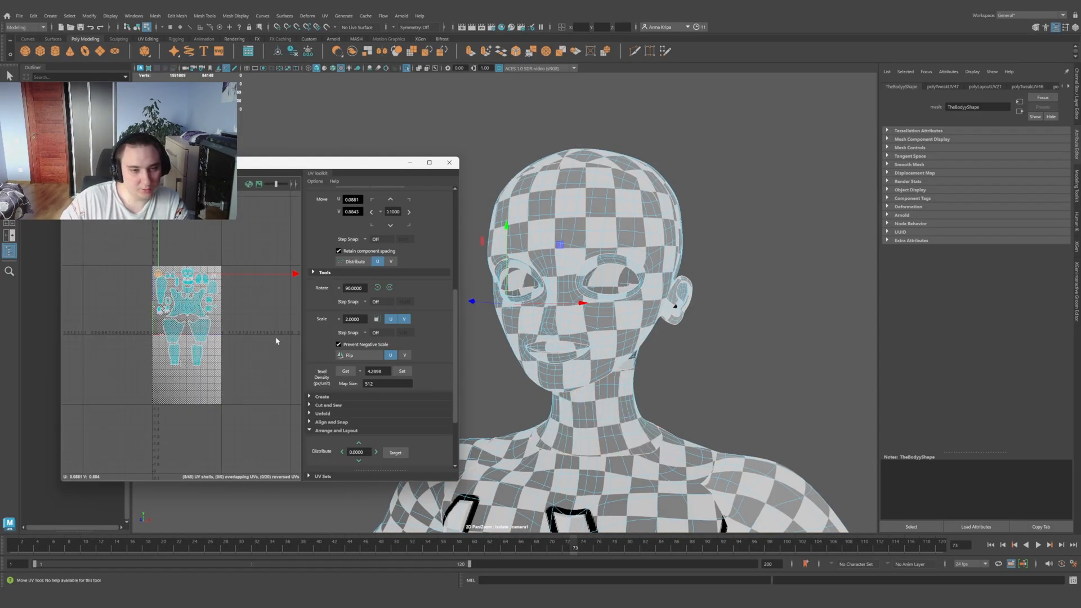
middle_click_drag(276, 336, 177, 339, "alt")
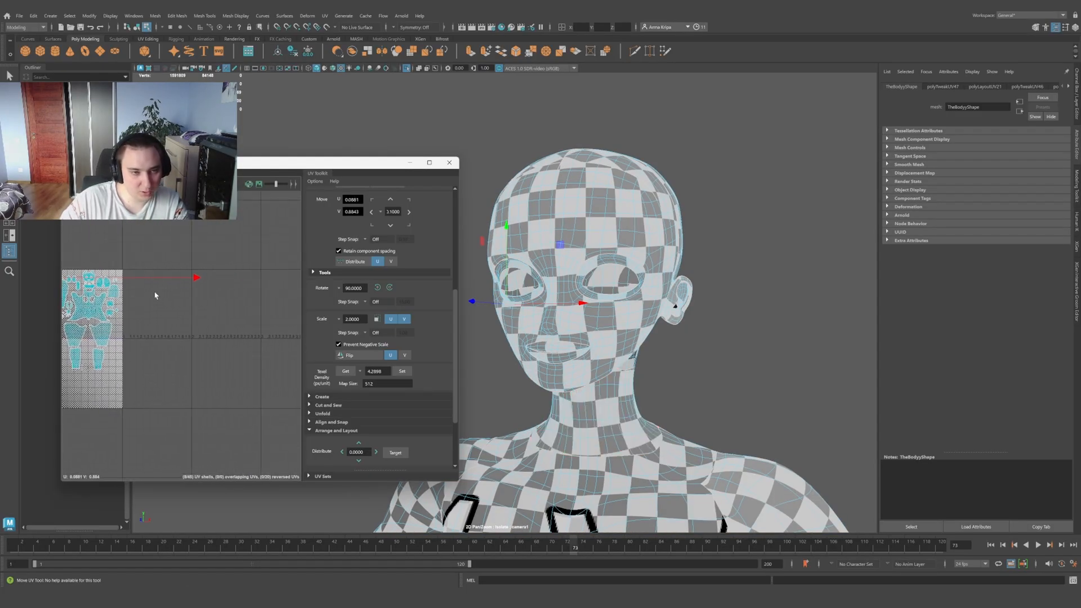
middle_click_drag(137, 327, 189, 302, "alt")
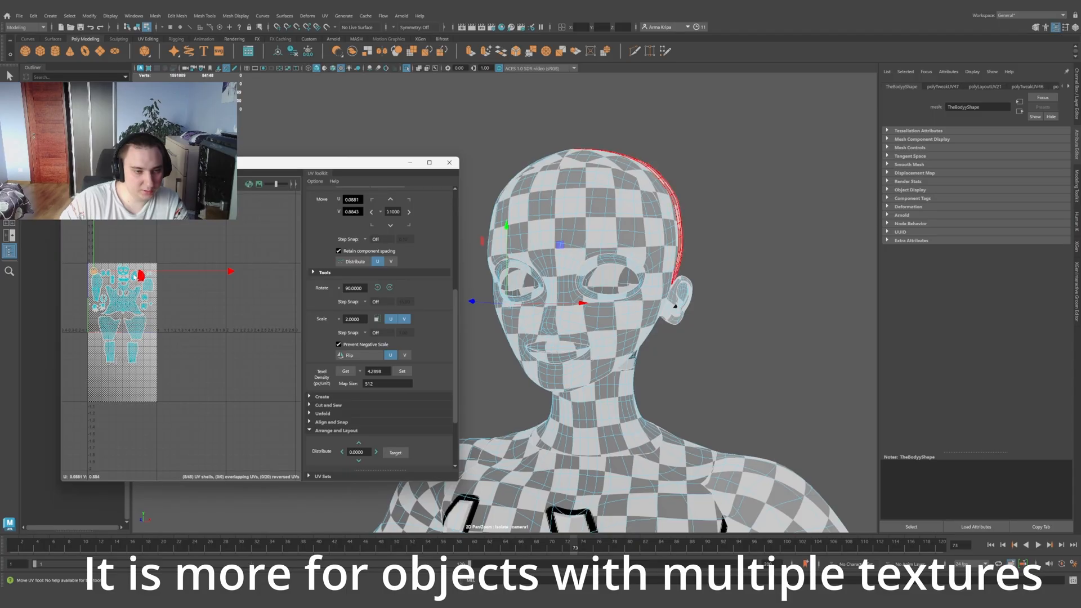
middle_click_drag(226, 321, 350, 288, "alt")
middle_click_drag(219, 279, 212, 307, "alt")
scroll(210, 307, "up", 5)
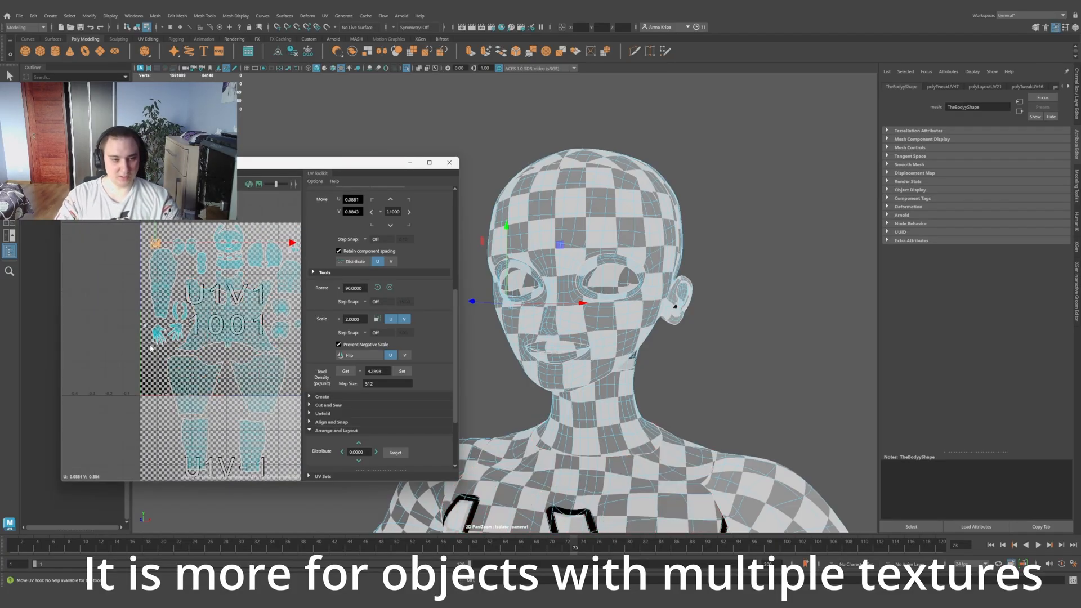
scroll(151, 343, "up", 5)
scroll(172, 371, "down", 7)
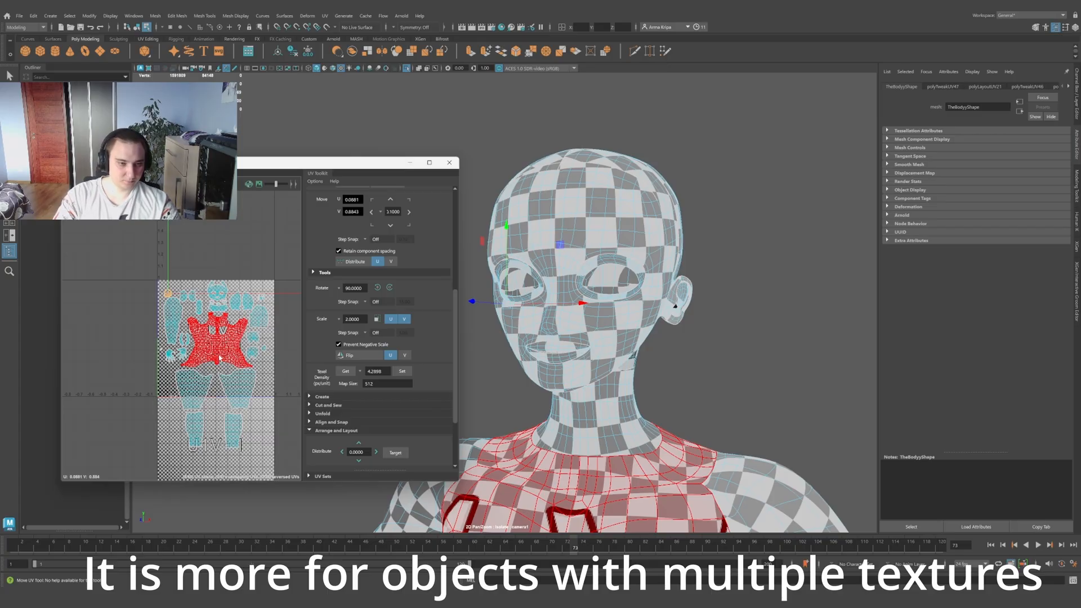
scroll(178, 375, "up", 2)
Step: Reposition the small shells and the hand shell in the free space between the arm and torso shells inside the U1V1 tile
left_click(193, 453)
scroll(194, 391, "up", 2)
left_click_drag(130, 314, 120, 308)
left_click_drag(181, 285, 191, 281)
left_click_drag(151, 347, 174, 291)
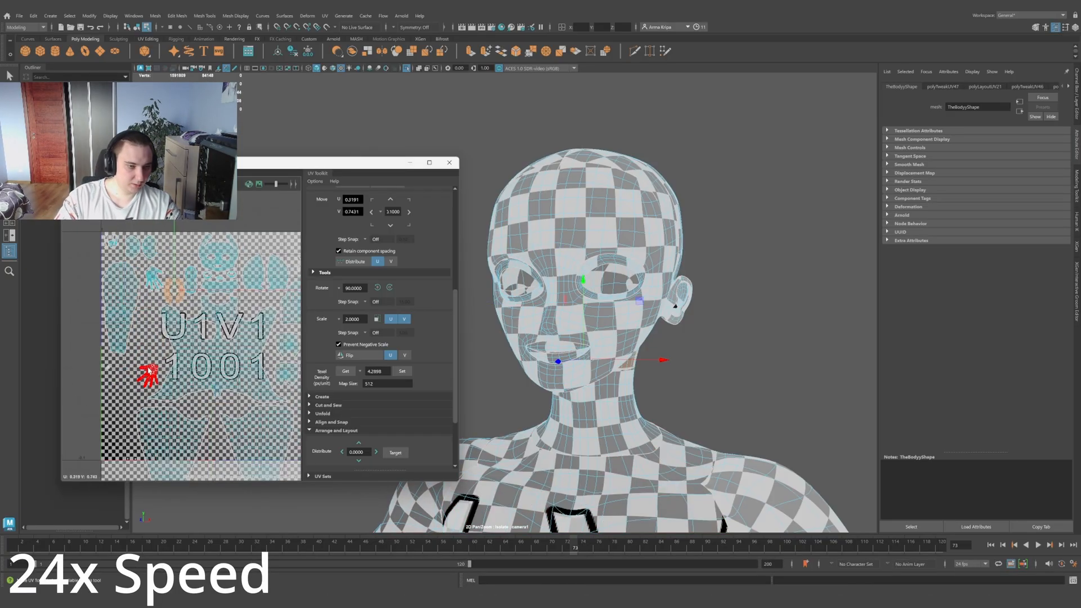
middle_click_drag(149, 371, 117, 304, "alt")
left_click_drag(138, 372, 113, 352)
Step: Spread the thigh shells apart and place both lower-leg shells between them along the lower edge of the U1V1 tile
left_click(174, 315, "shift")
left_click(228, 366, "shift")
key("r")
left_click_drag(210, 362, 221, 362)
middle_click_drag(220, 362, 251, 331, "alt")
left_click_drag(167, 431, 147, 327)
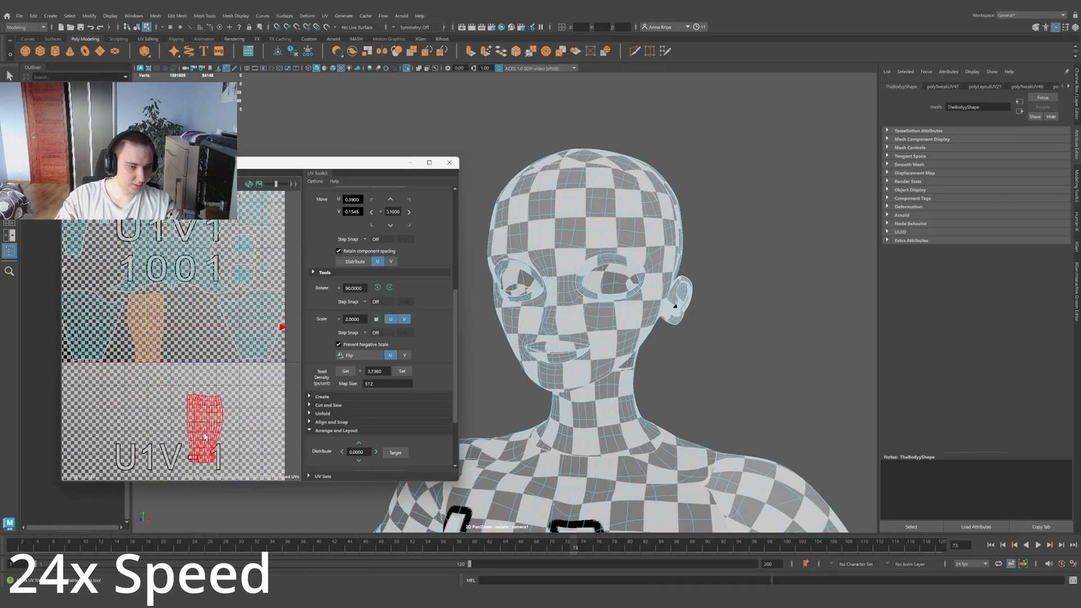
left_click_drag(204, 436, 196, 334)
Step: Sample the torso shell's texel density and apply 3.5167 to all the body UV shells
scroll(196, 334, "down", 1)
left_click_drag(79, 231, 295, 453)
left_click(345, 371)
left_click(186, 337)
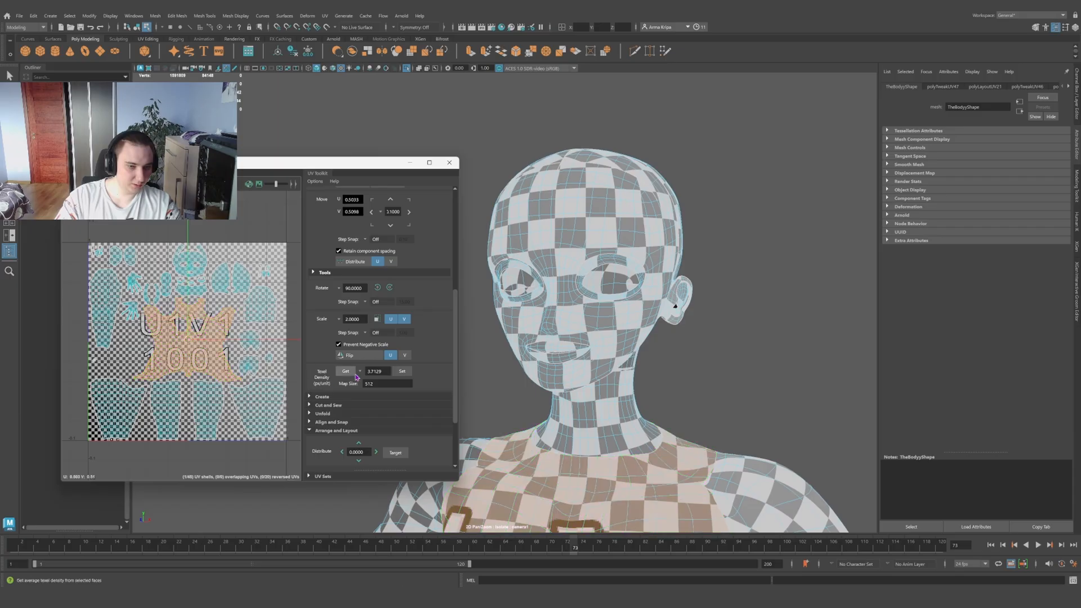
scroll(183, 378, "down", 5)
left_click_drag(121, 294, 258, 448)
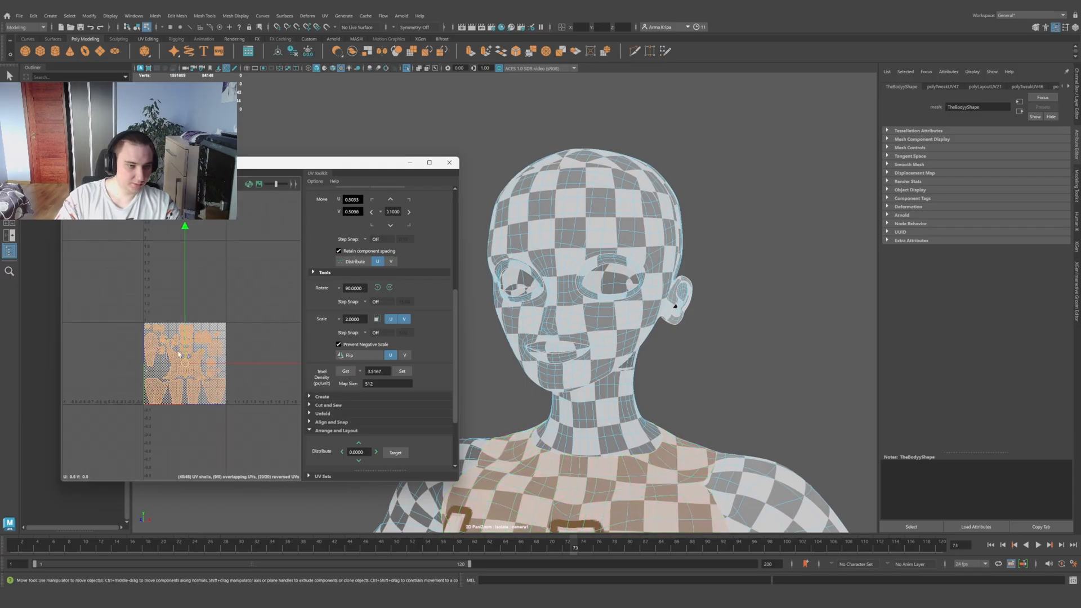
scroll(170, 345, "up", 4)
left_click(403, 371)
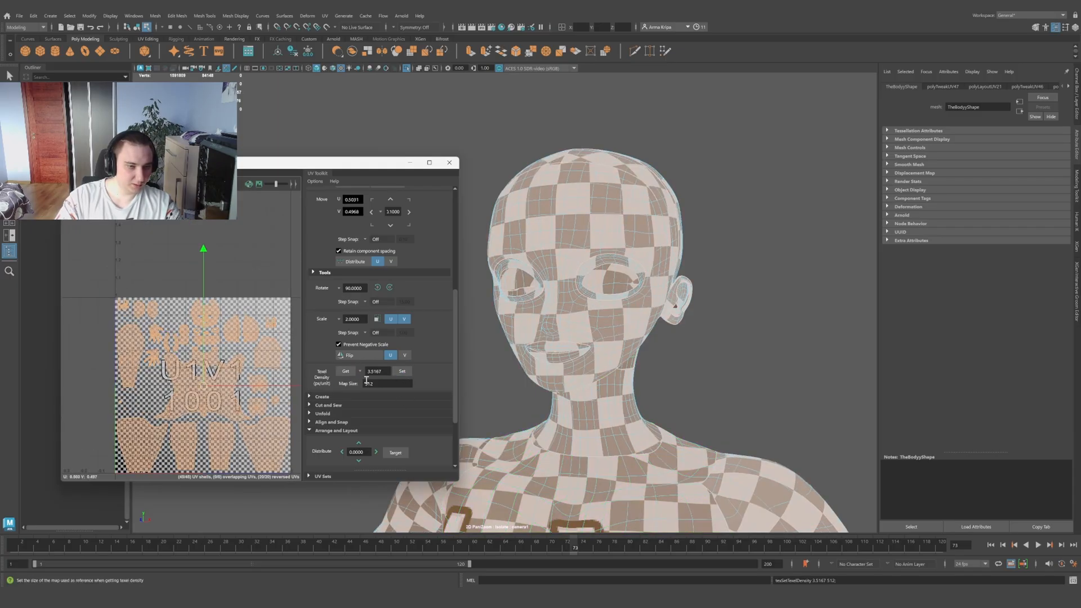
Step: Examine the finished body layout up close for shell spacing and fit in the U1V1 tile, and clear the selection
left_click(251, 436)
scroll(251, 435, "up", 2)
middle_click_drag(183, 295, 217, 345, "alt")
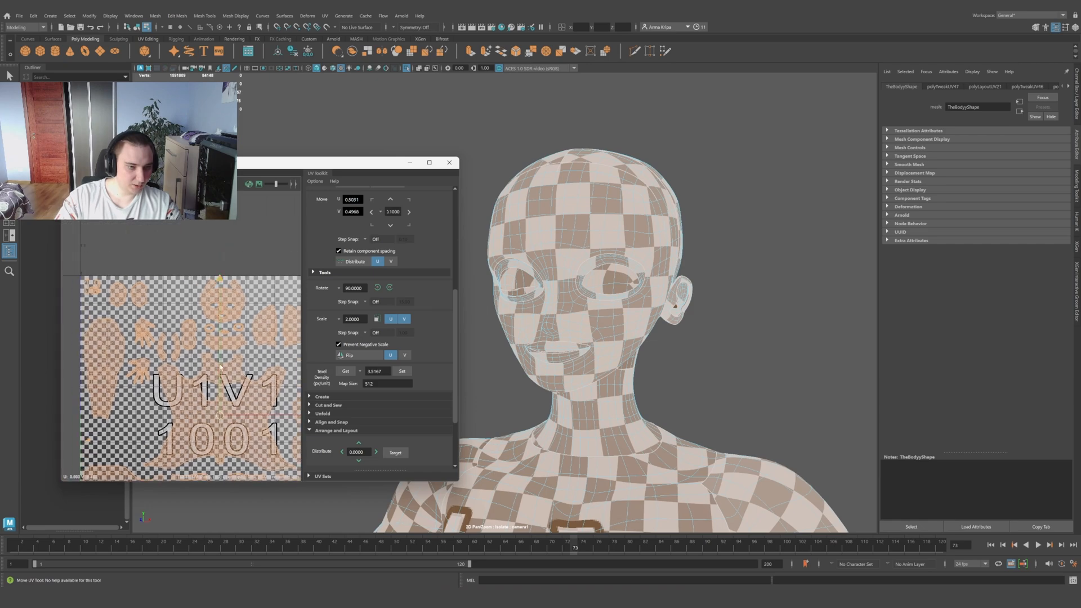
scroll(216, 345, "up", 5)
scroll(93, 292, "down", 2)
middle_click_drag(93, 293, 132, 316, "alt")
scroll(129, 320, "up", 6)
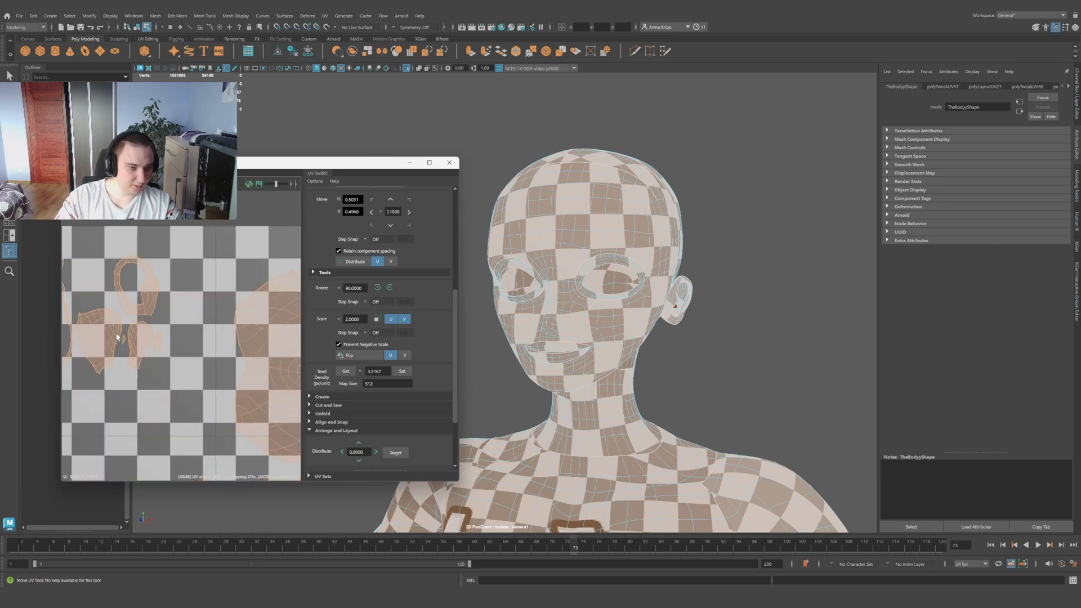
scroll(133, 346, "down", 8)
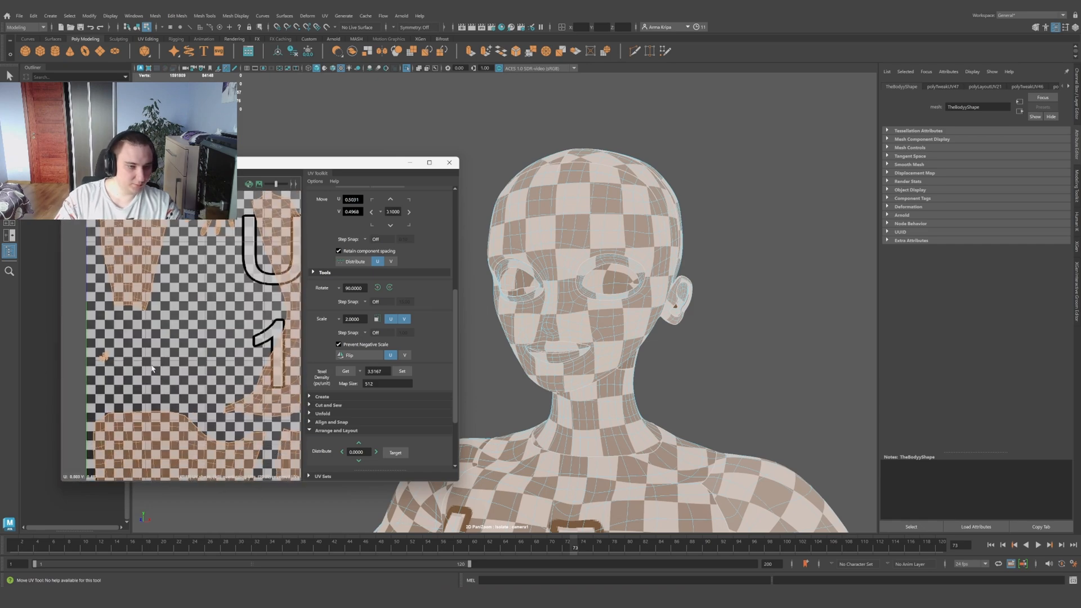
scroll(129, 352, "down", 3)
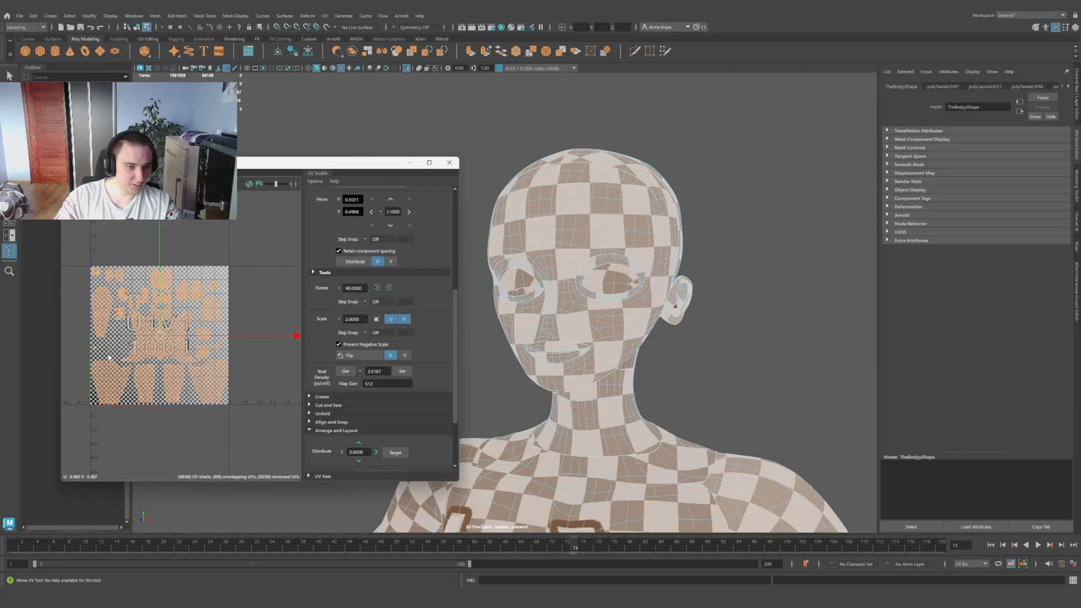
left_click(239, 435)
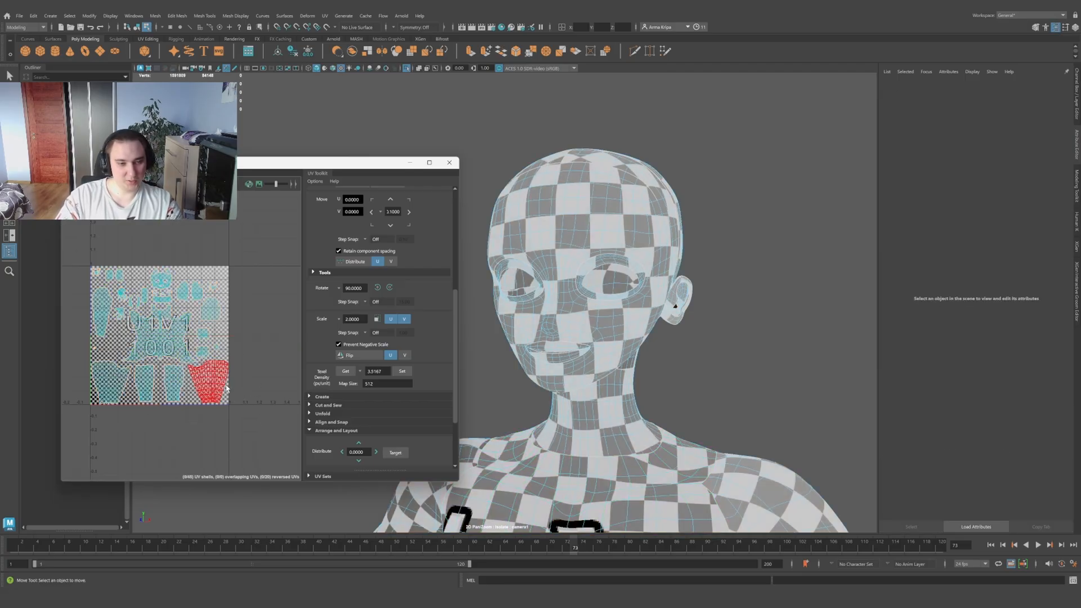
scroll(188, 304, "up", 4)
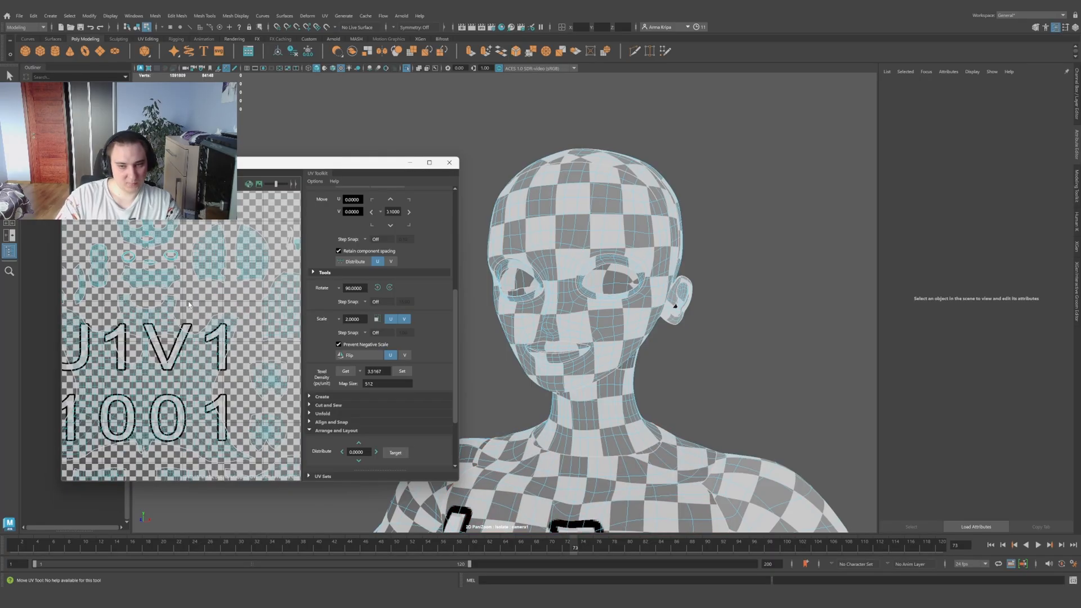
scroll(218, 324, "down", 3)
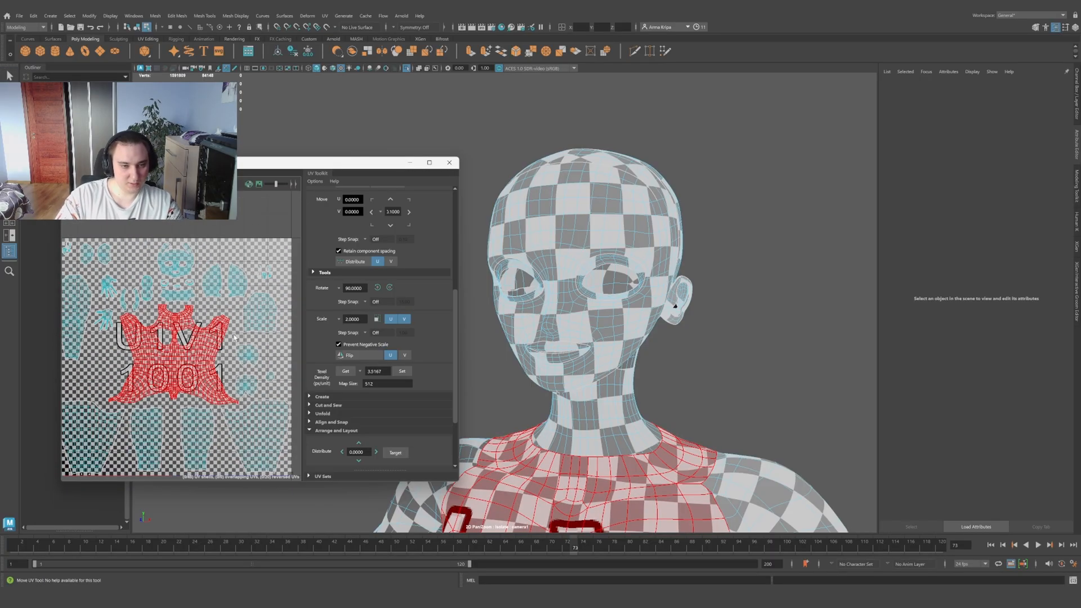
left_click_drag(555, 356, 579, 358, "alt")
scroll(556, 365, "down", 5)
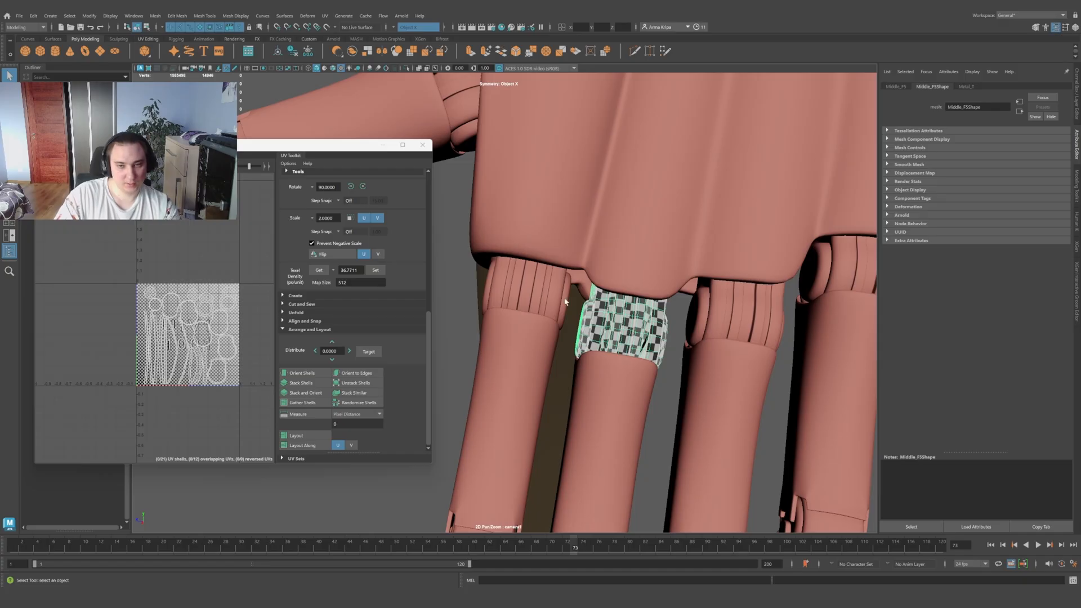
Step: Compare the UV layouts of the index and middle finger base joints on the mechanical hand
key("Left")
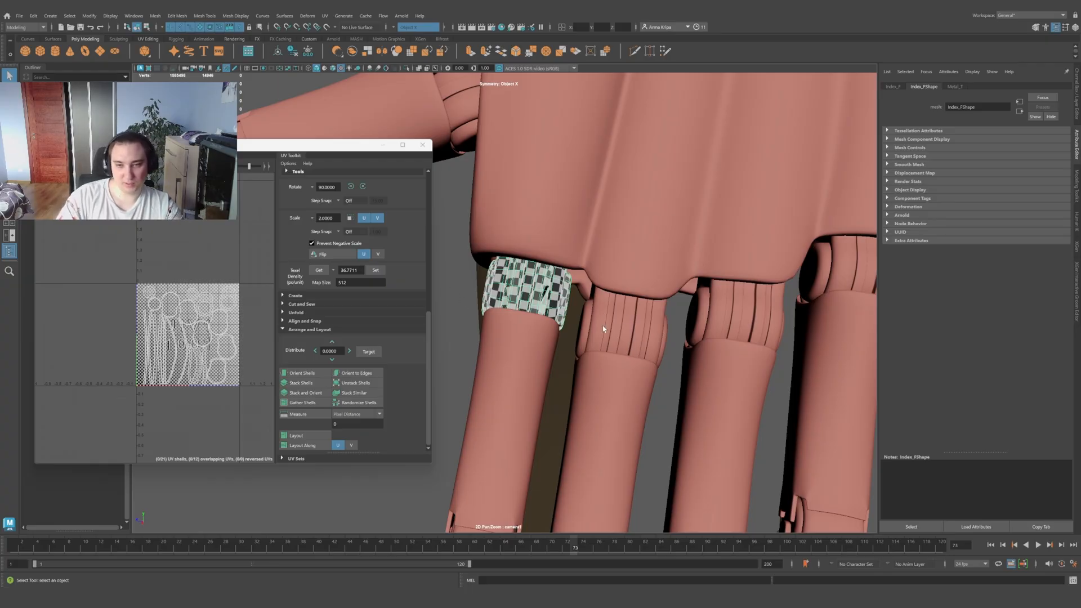
scroll(603, 330, "down", 3)
scroll(567, 313, "up", 2)
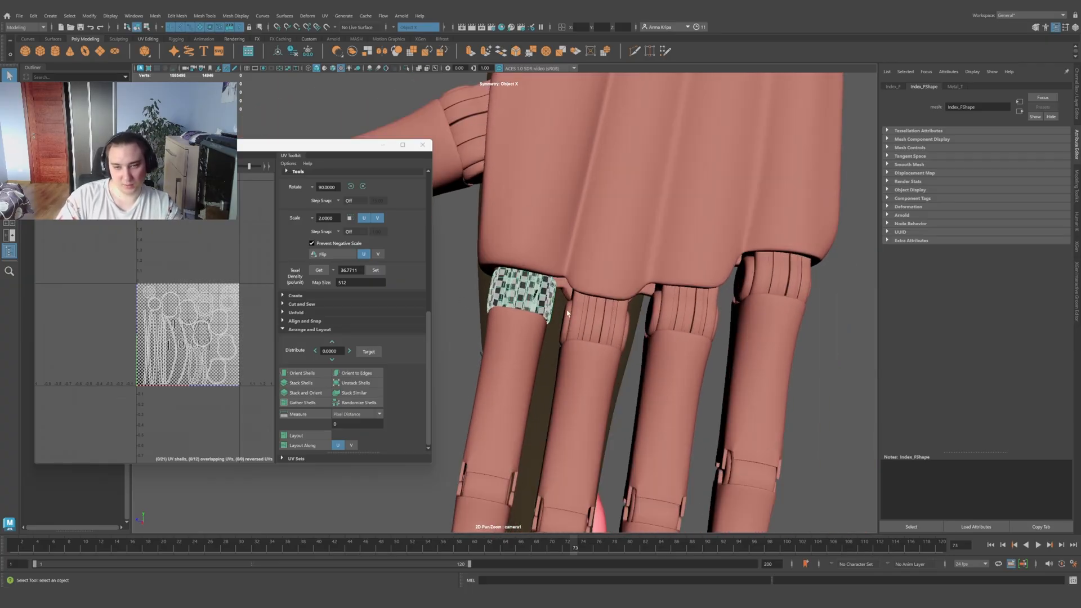
left_click(599, 329)
key("Left")
key("Right")
key("Right")
key("Right")
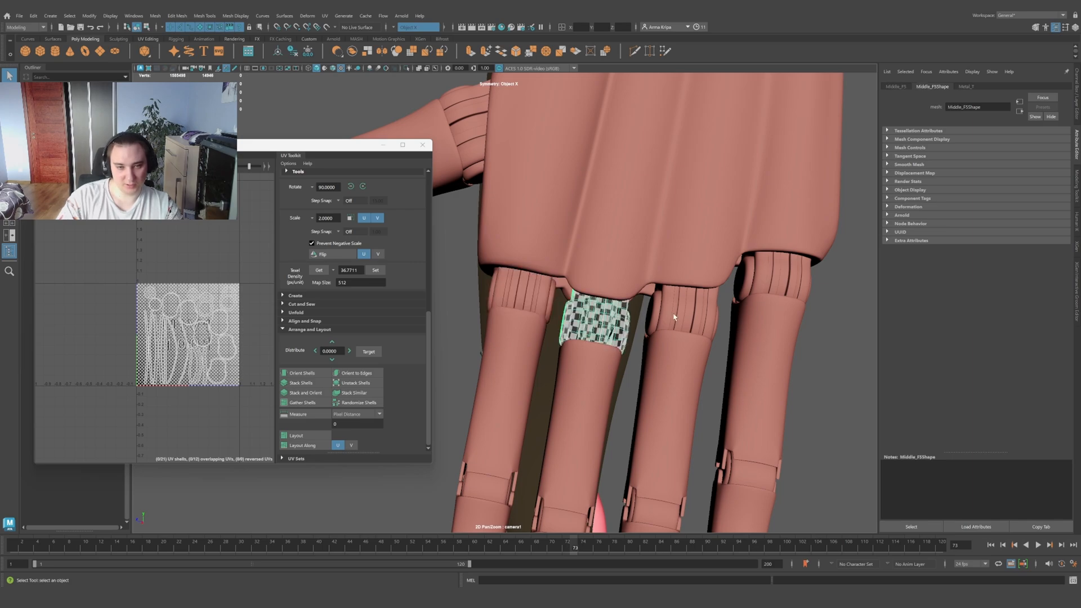
Step: Select the middle finger's base joint as source and the index finger's as target, and open the Transfer Attributes options
left_click(509, 295)
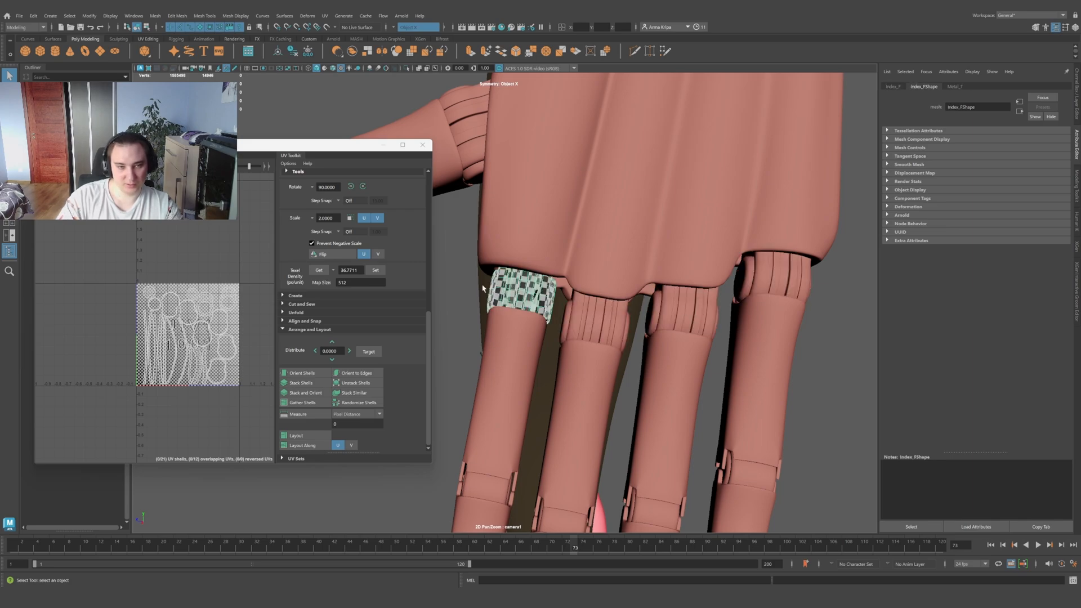
left_click(603, 328)
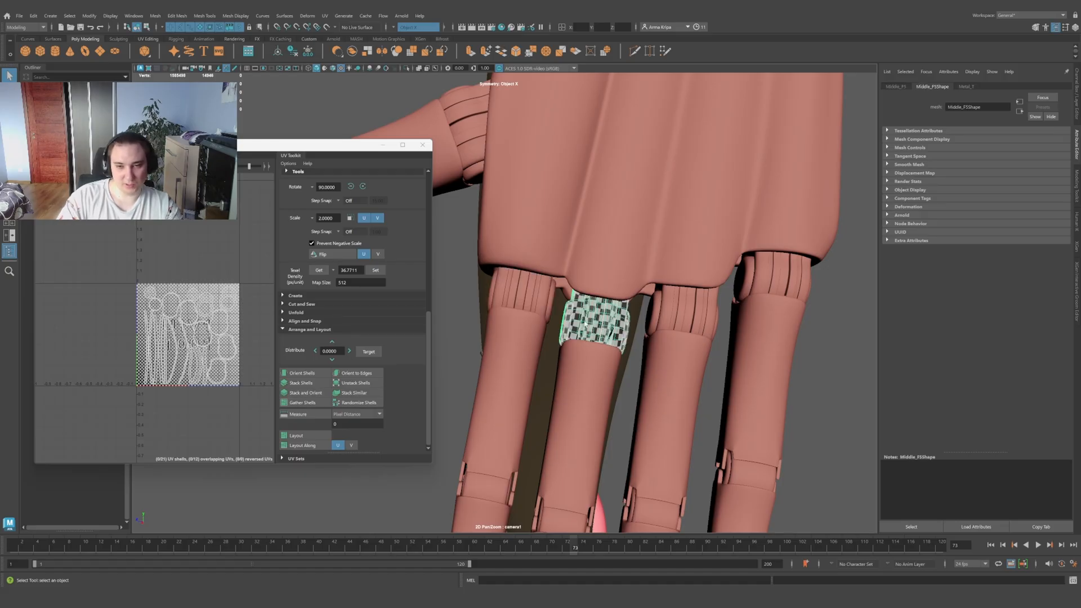
left_click(522, 286, "shift")
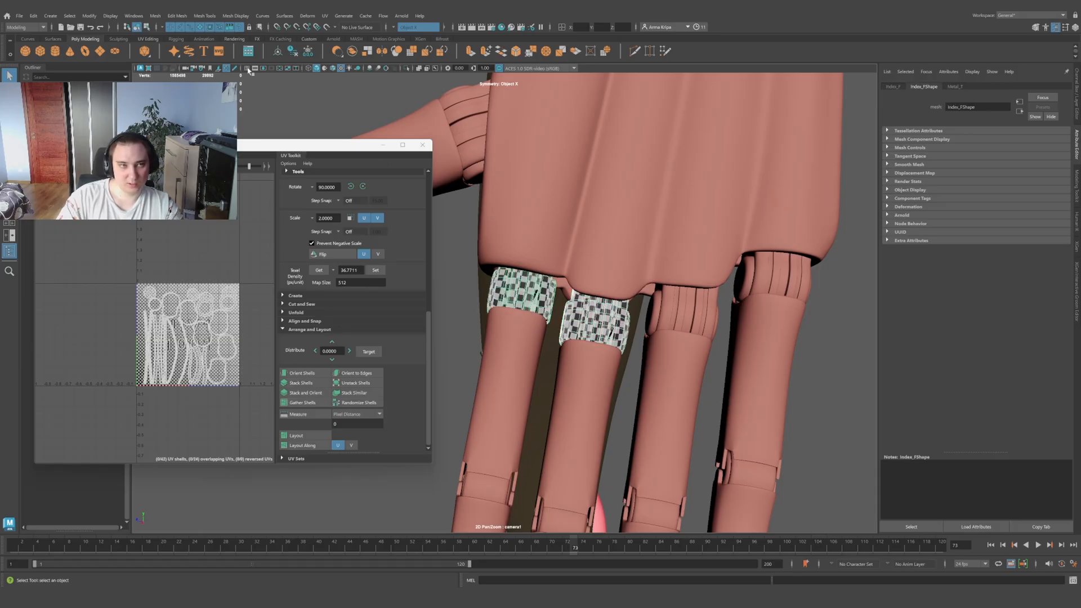
left_click(156, 15)
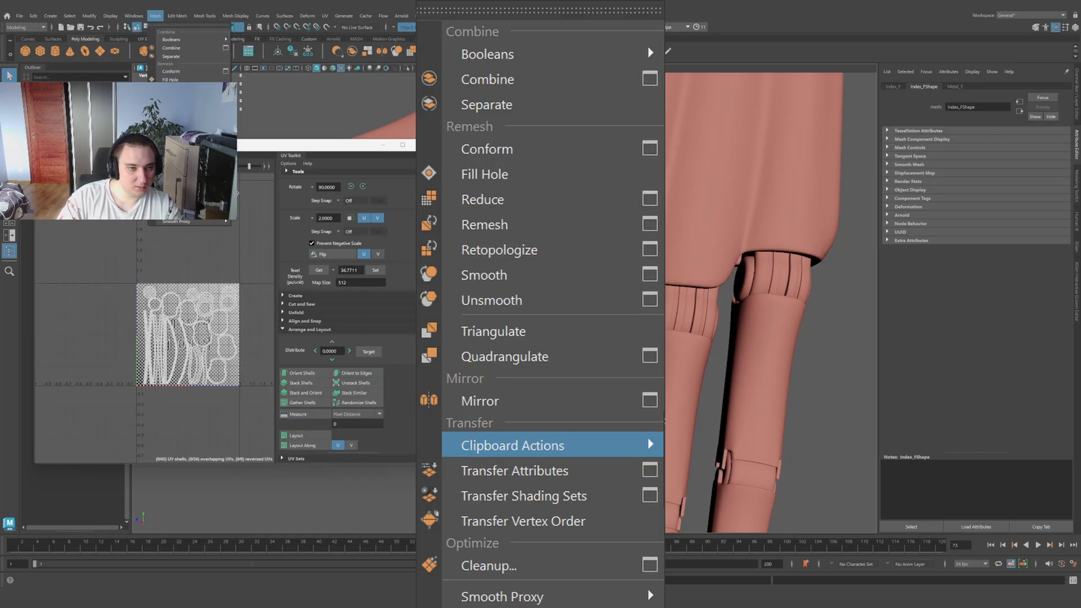
left_click(226, 179)
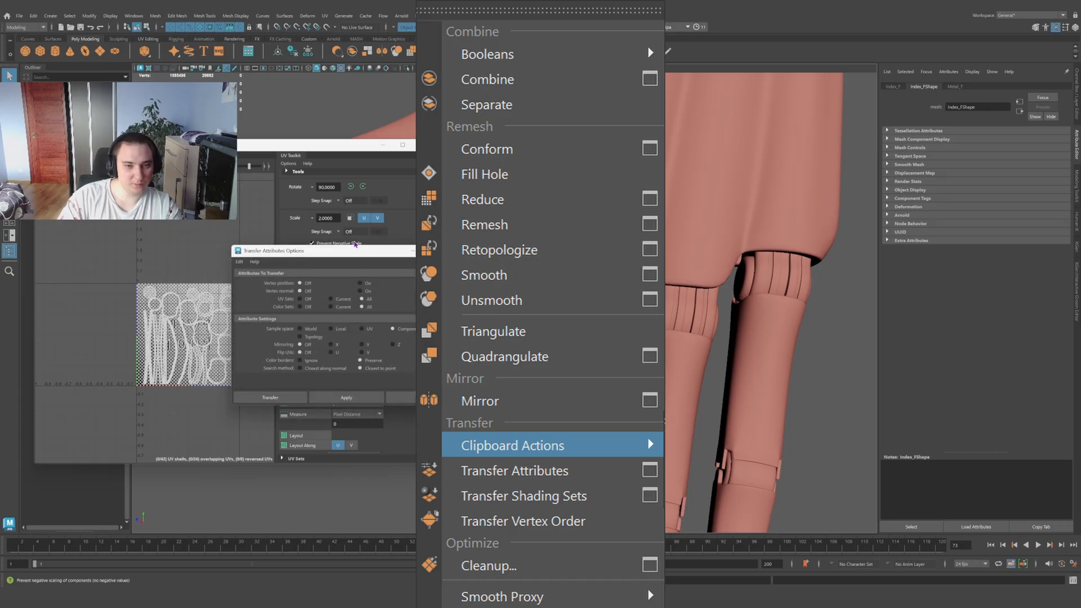
Step: Reset the Transfer Attributes options and transfer all UV sets from the middle to the index finger joint in Component sample space
left_click_drag(367, 251, 571, 253)
left_click(449, 261)
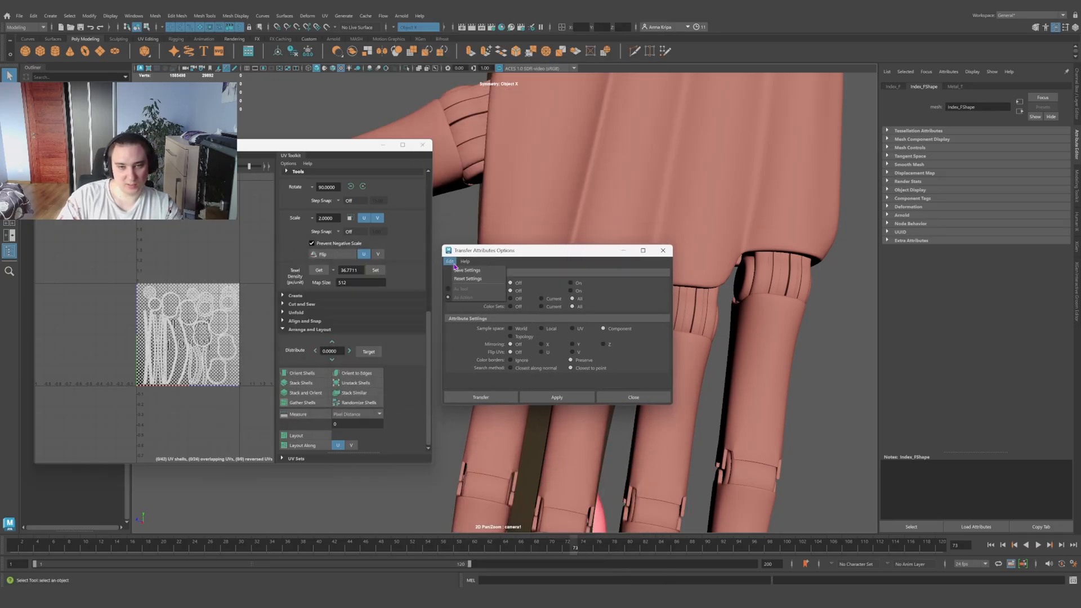
left_click(462, 280)
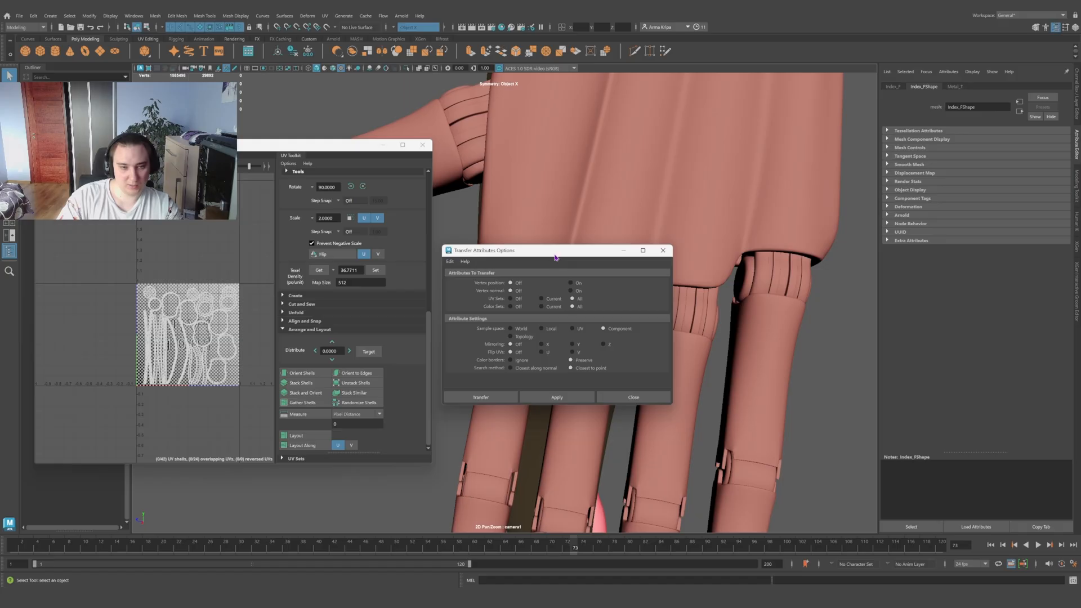
left_click_drag(555, 257, 756, 241)
left_click(757, 381)
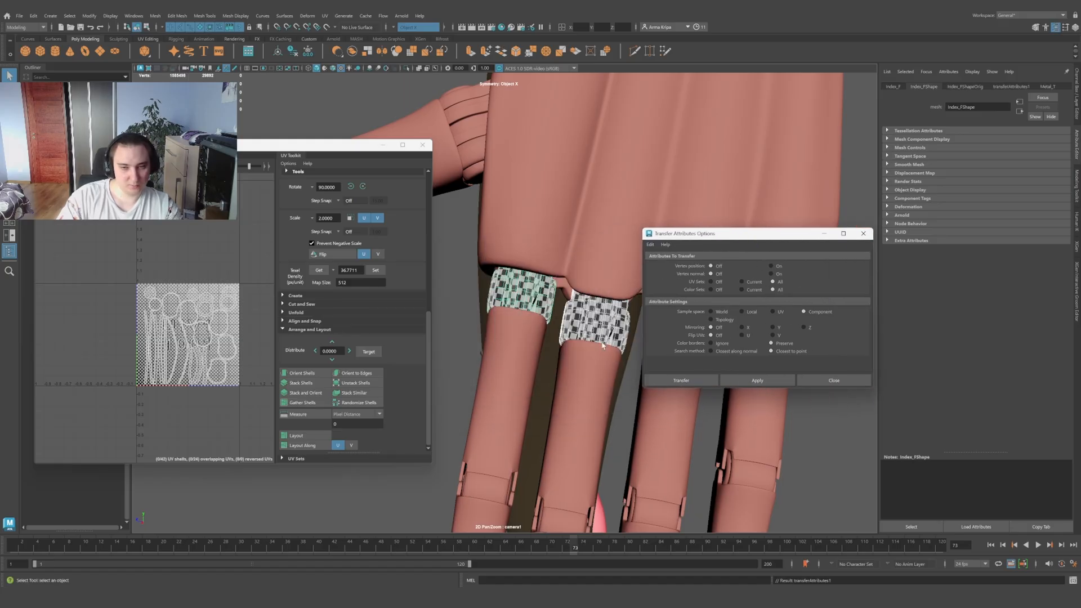
Step: Check the UVs transferred to the index finger's base joint against those of the middle finger's joint
middle_click_drag(602, 346, 518, 334, "alt")
left_click(599, 305)
left_click(525, 310)
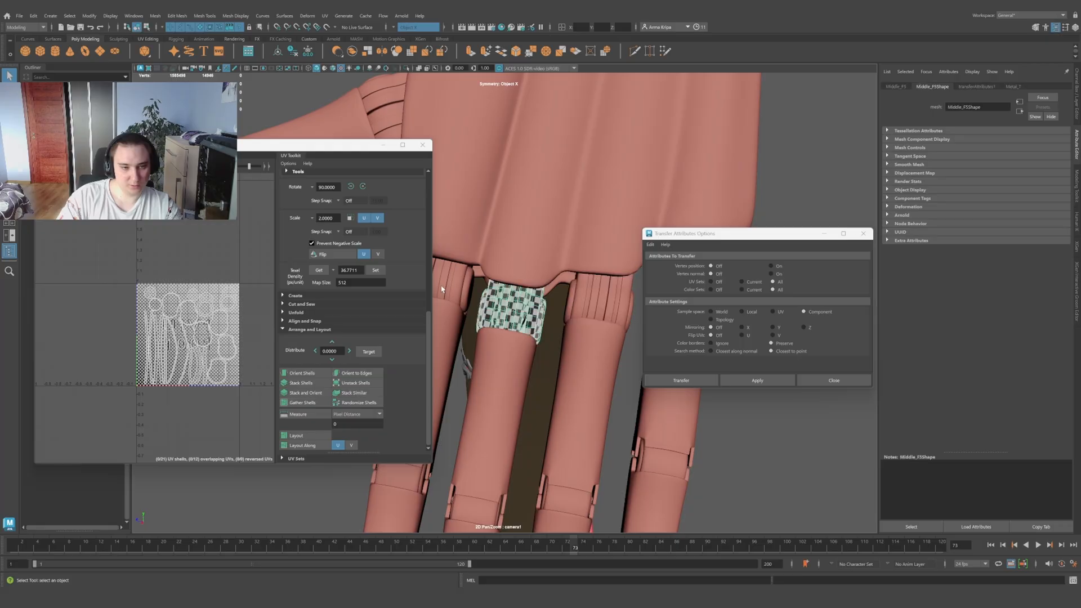
left_click(444, 289)
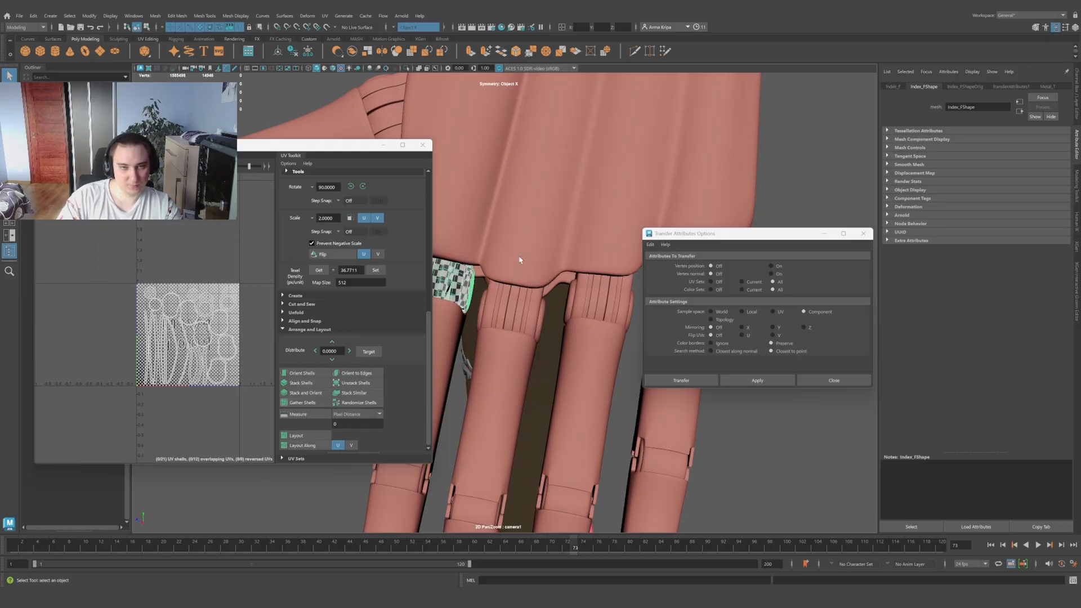
middle_click_drag(519, 259, 573, 312, "alt")
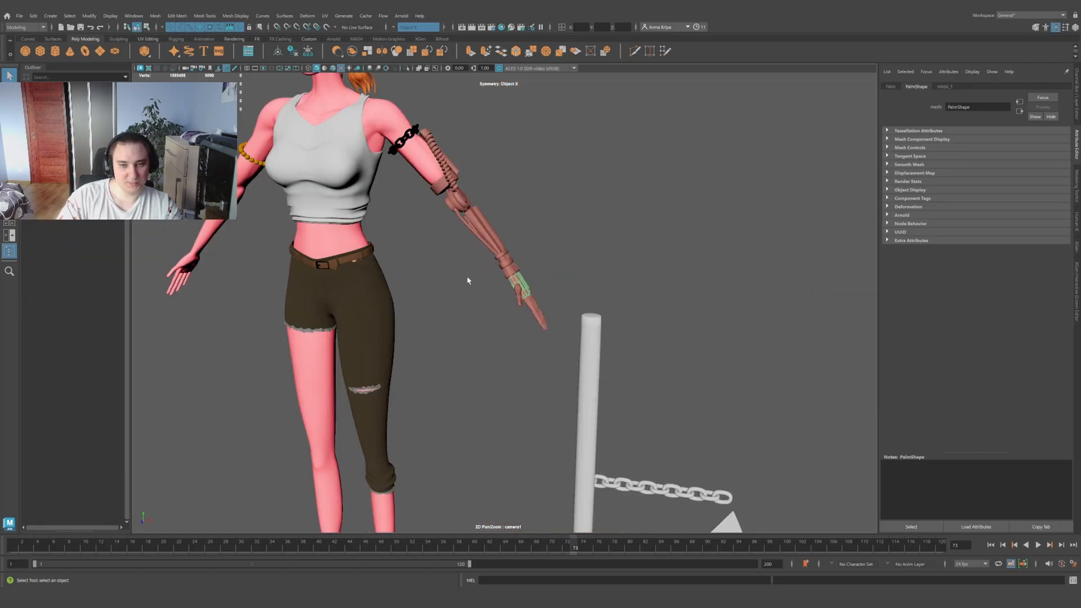
Step: Look over the whole character with the mechanical arm and the axe from the front
left_click_drag(465, 280, 580, 253, "alt")
scroll(639, 234, "down", 5)
left_click_drag(564, 344, 586, 337, "alt")
middle_click_drag(610, 378, 661, 379, "alt")
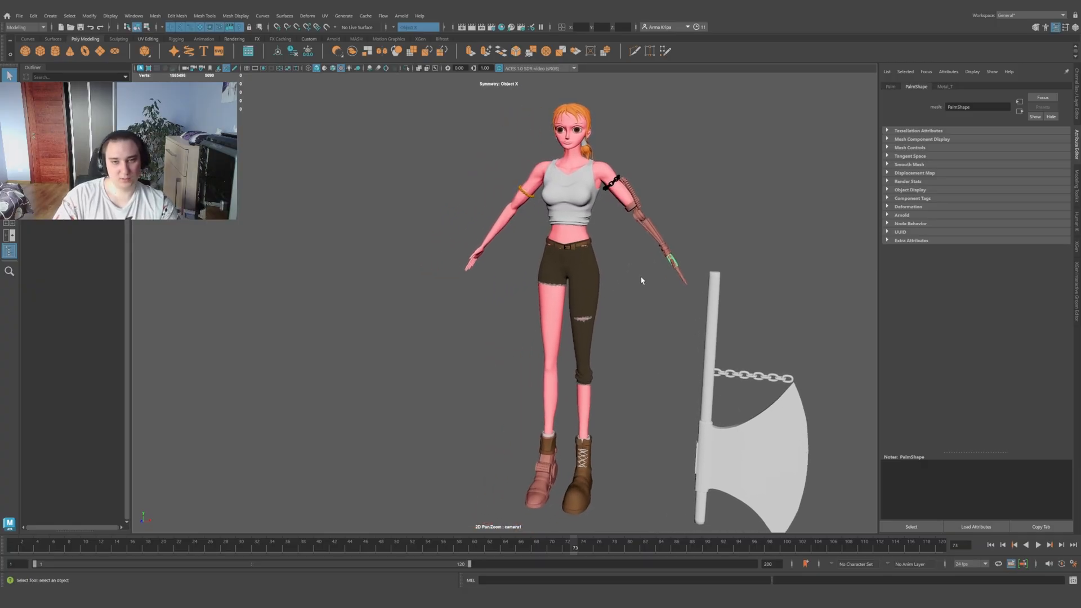